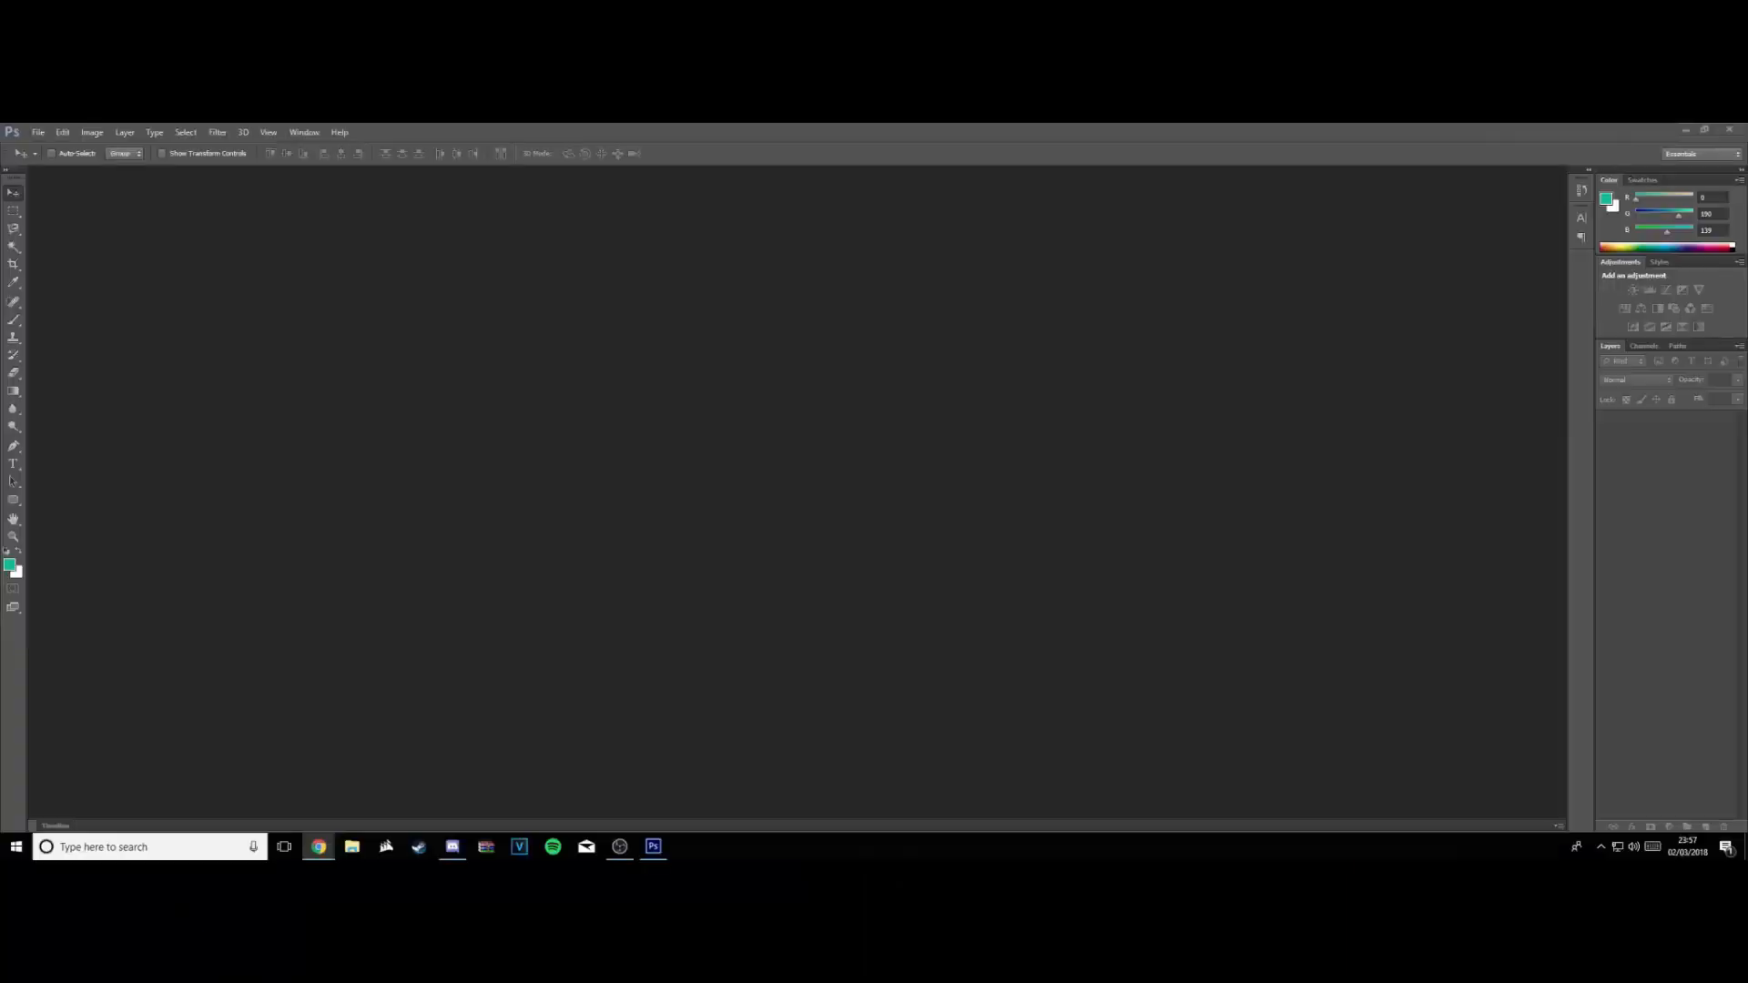
# Create a new document 1280 pixels wide and 720 pixels high with a transparent background
pyautogui.click(379, 555)
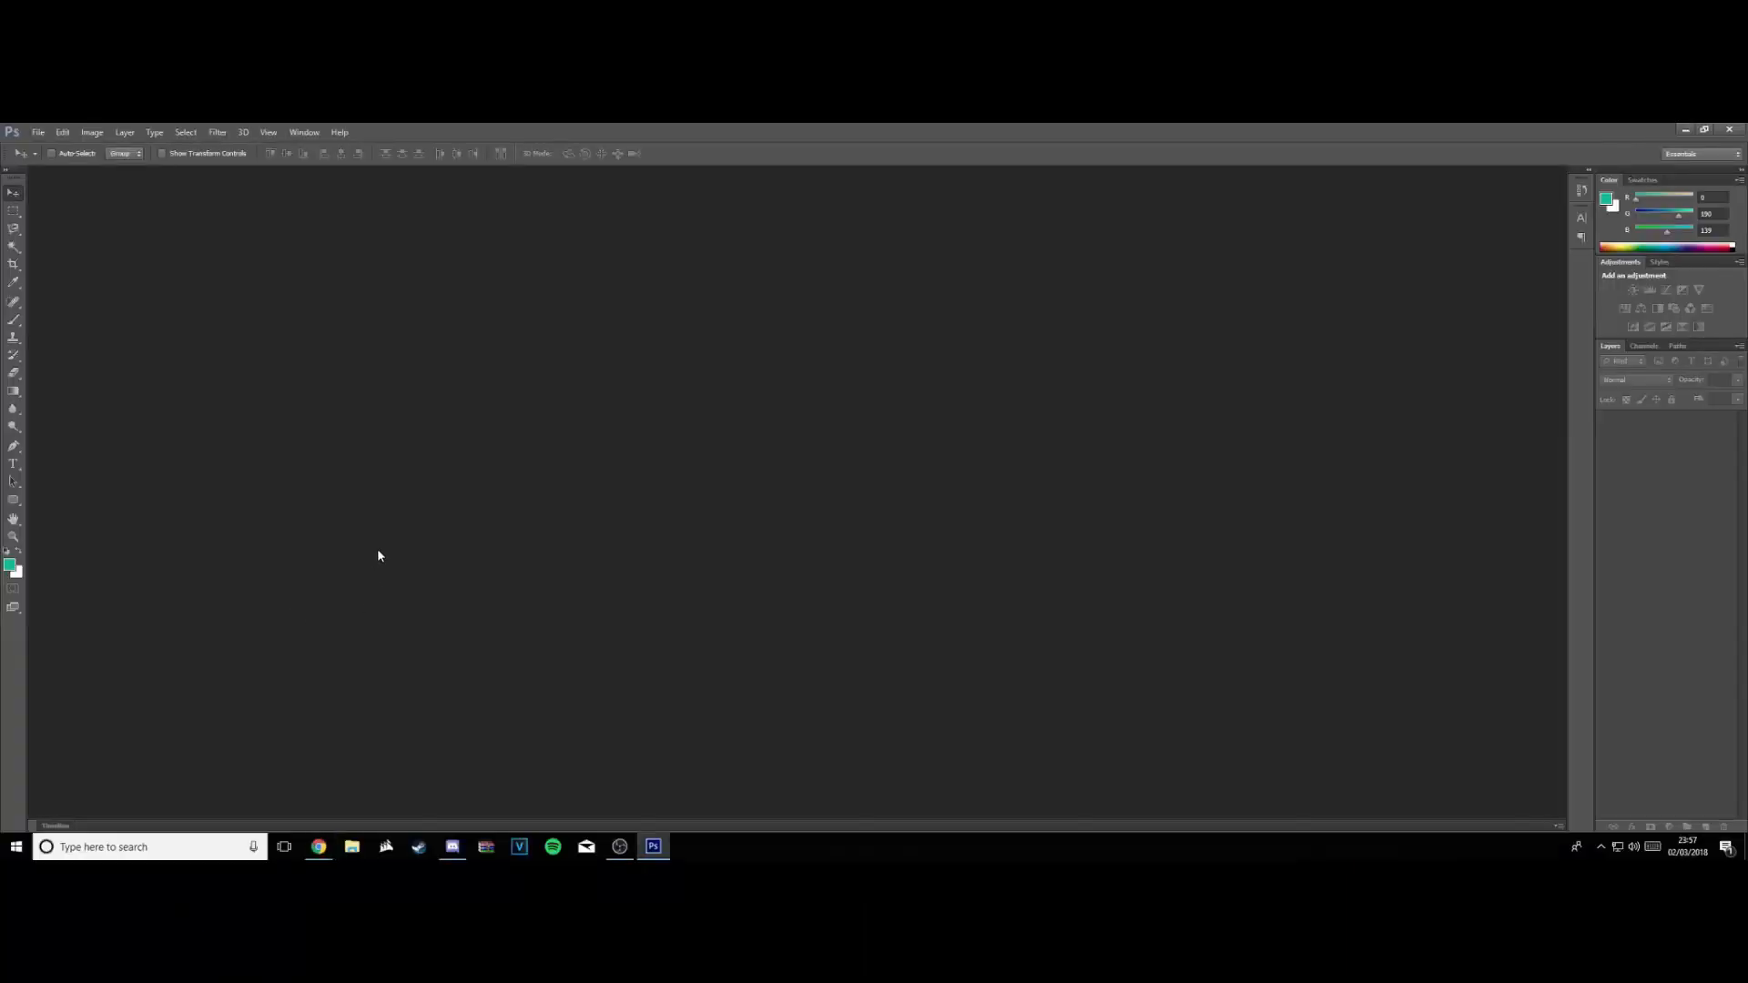
pyautogui.click(38, 132)
pyautogui.click(80, 149)
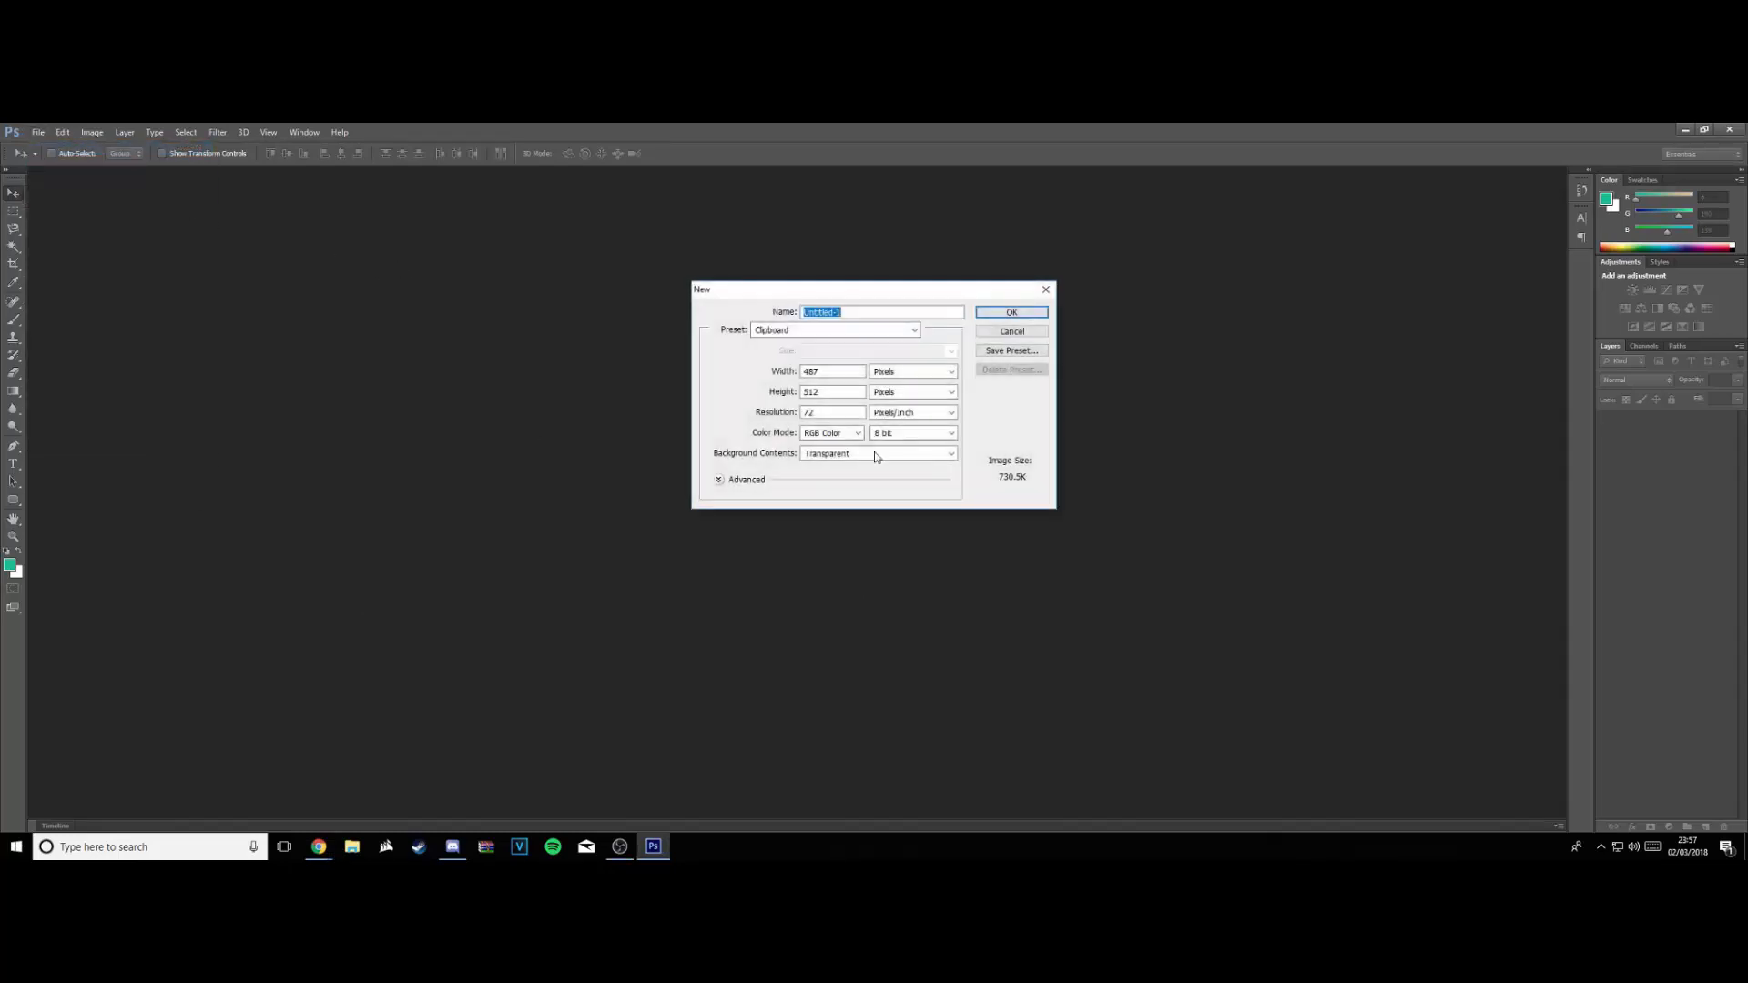
pyautogui.press('Tab')
pyautogui.write('1280')
pyautogui.press('Tab')
pyautogui.write('720')
pyautogui.click(1011, 312)
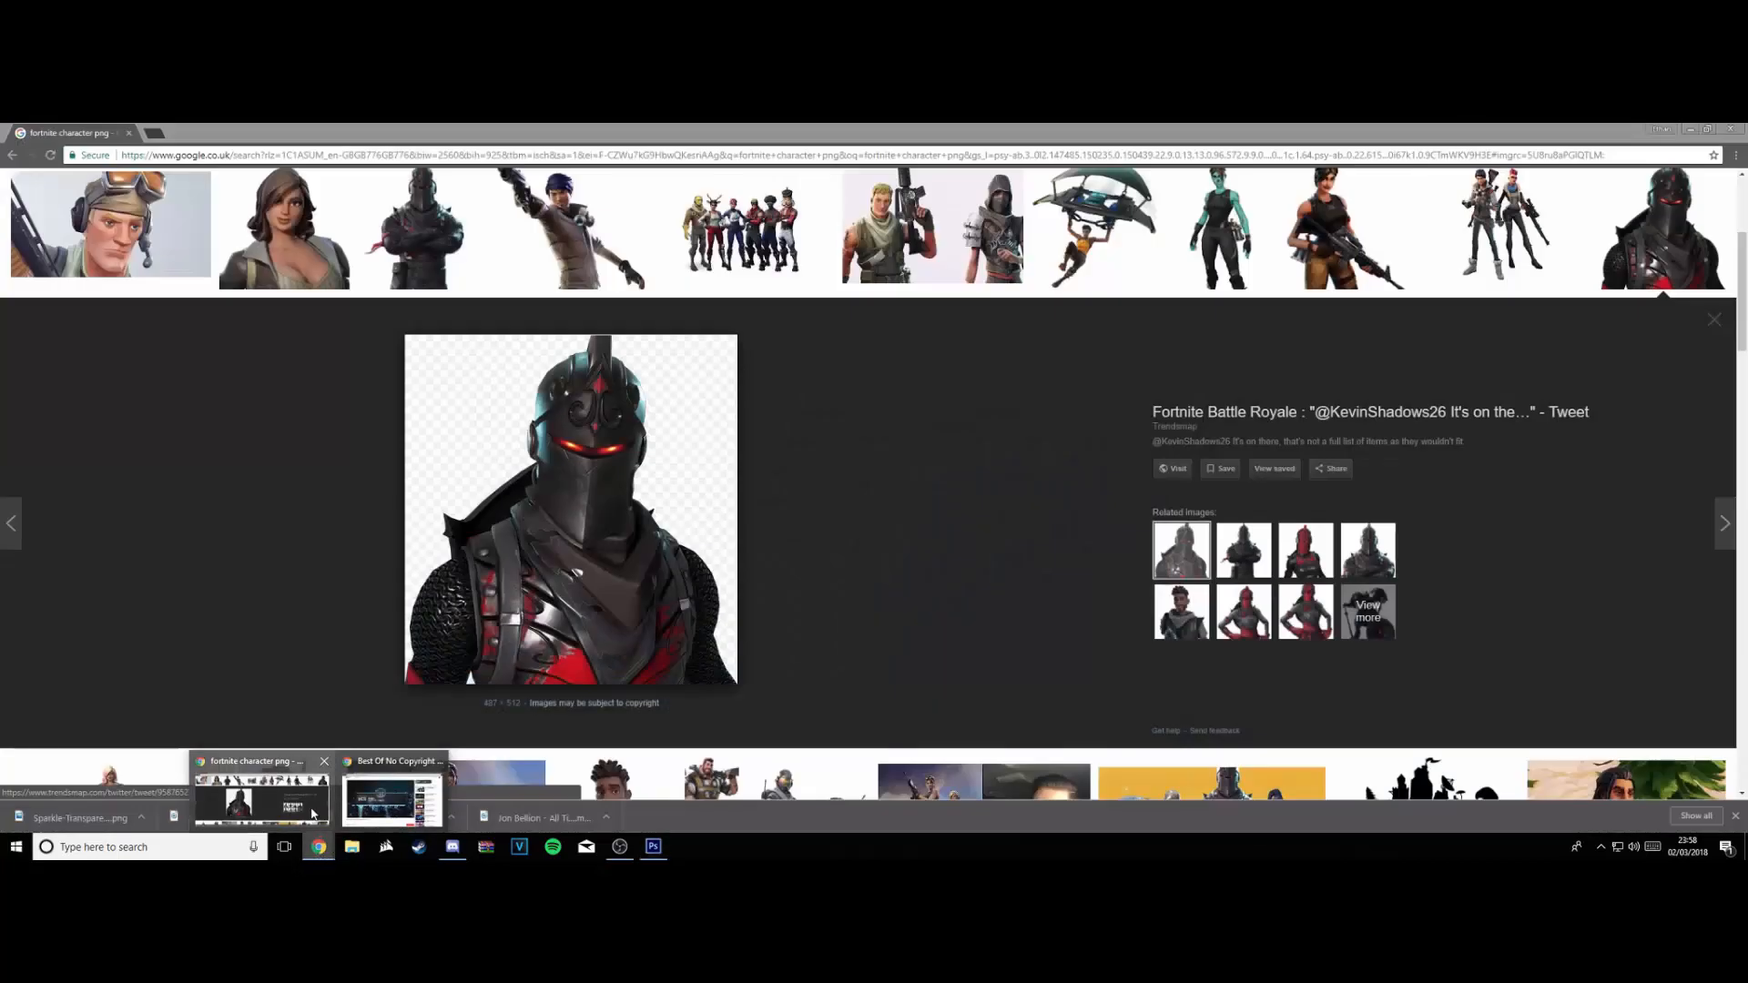
# Switch to Chrome and search Google Images for "fortnite scenery"
pyautogui.click(392, 797)
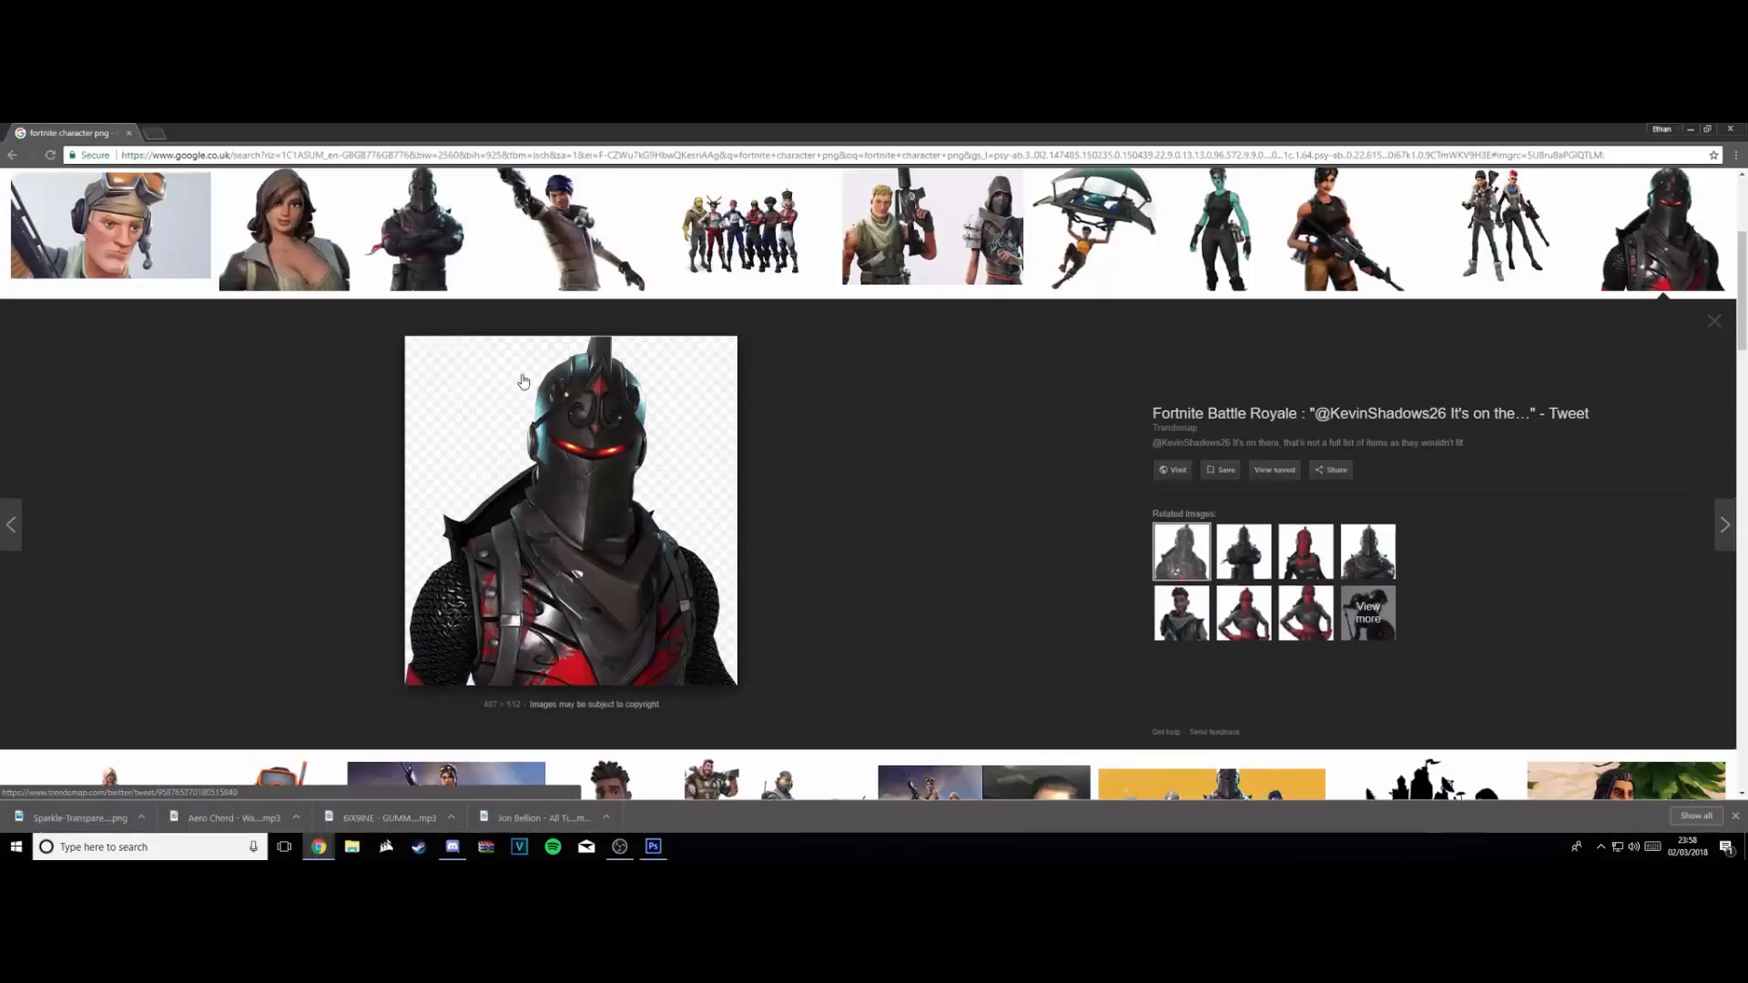
pyautogui.scroll(3, 314, 260)
pyautogui.scroll(-7, 624, 571)
pyautogui.scroll(5, 624, 571)
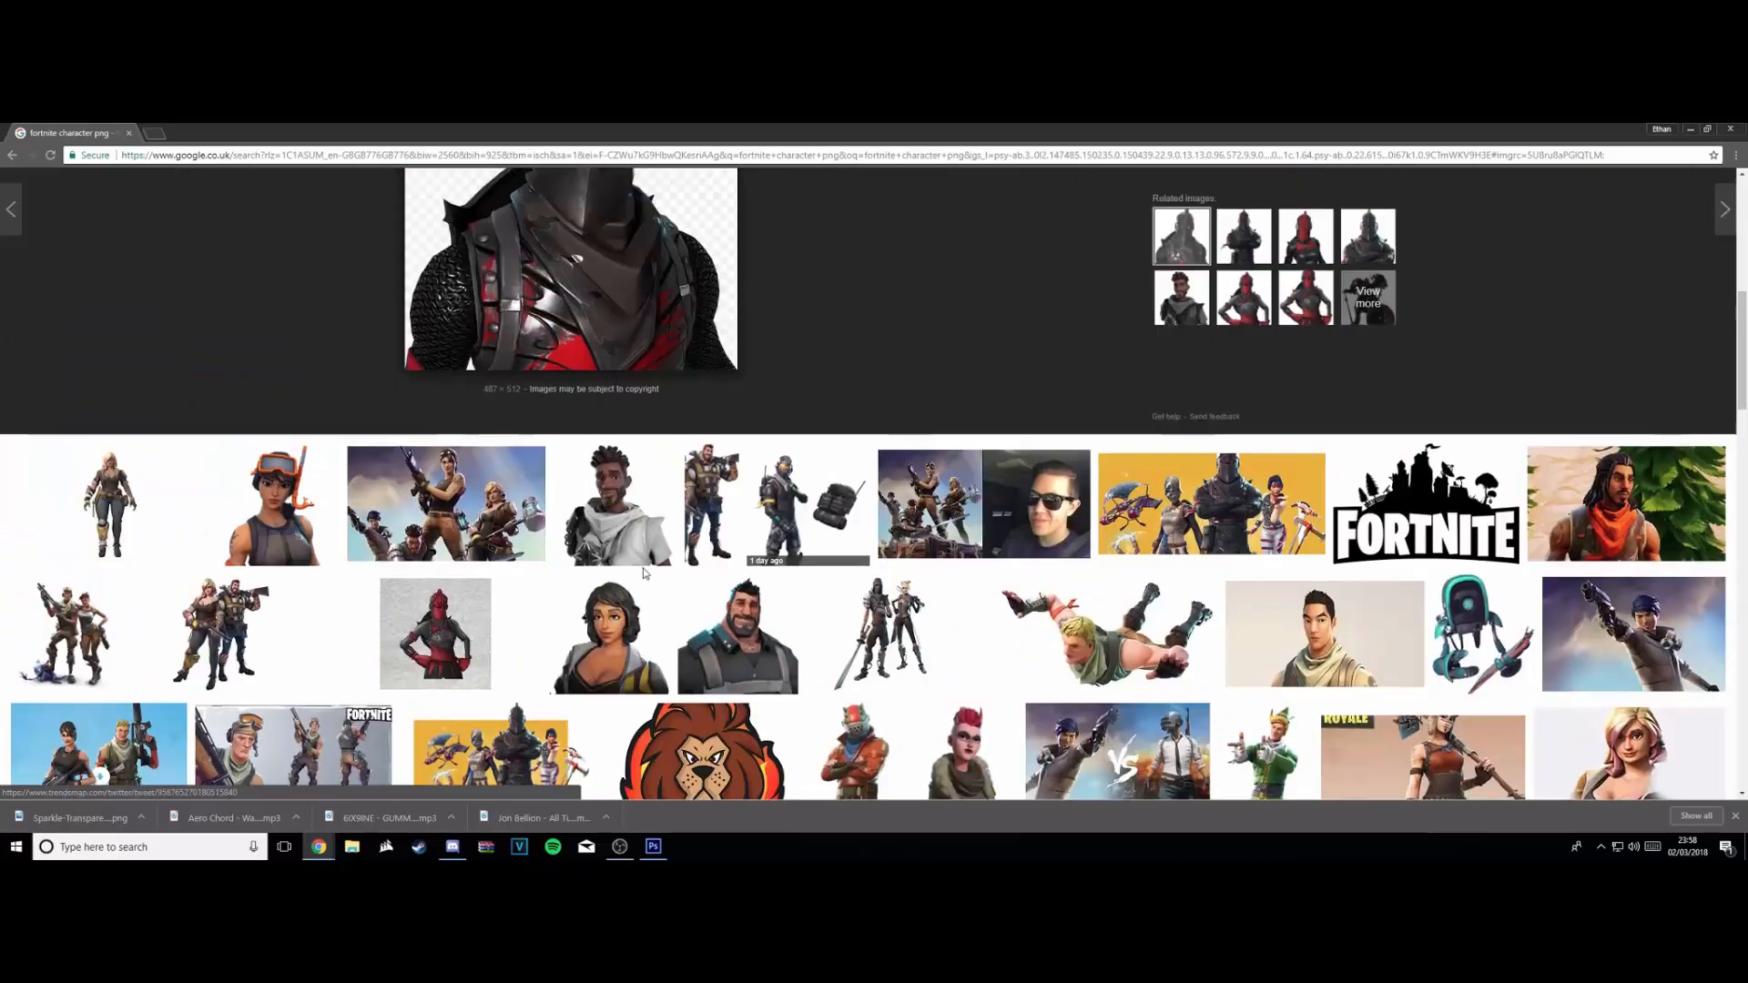
pyautogui.scroll(3, 522, 502)
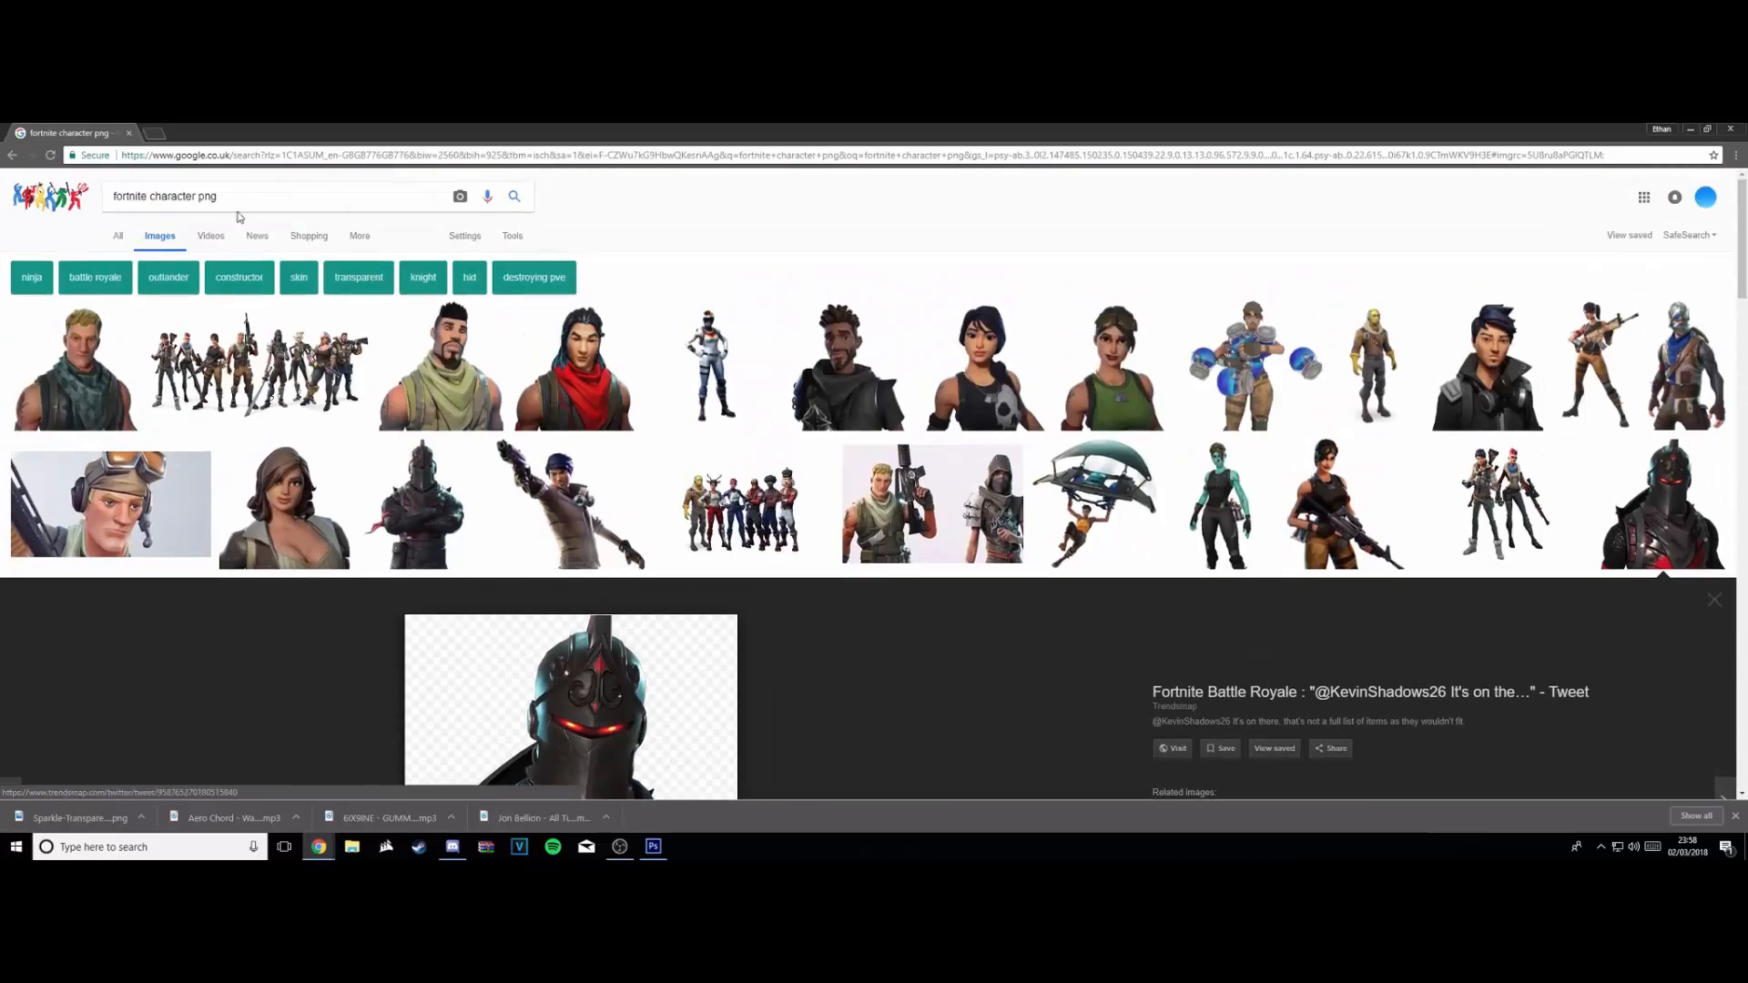
pyautogui.tripleClick(242, 193)
pyautogui.write('f')
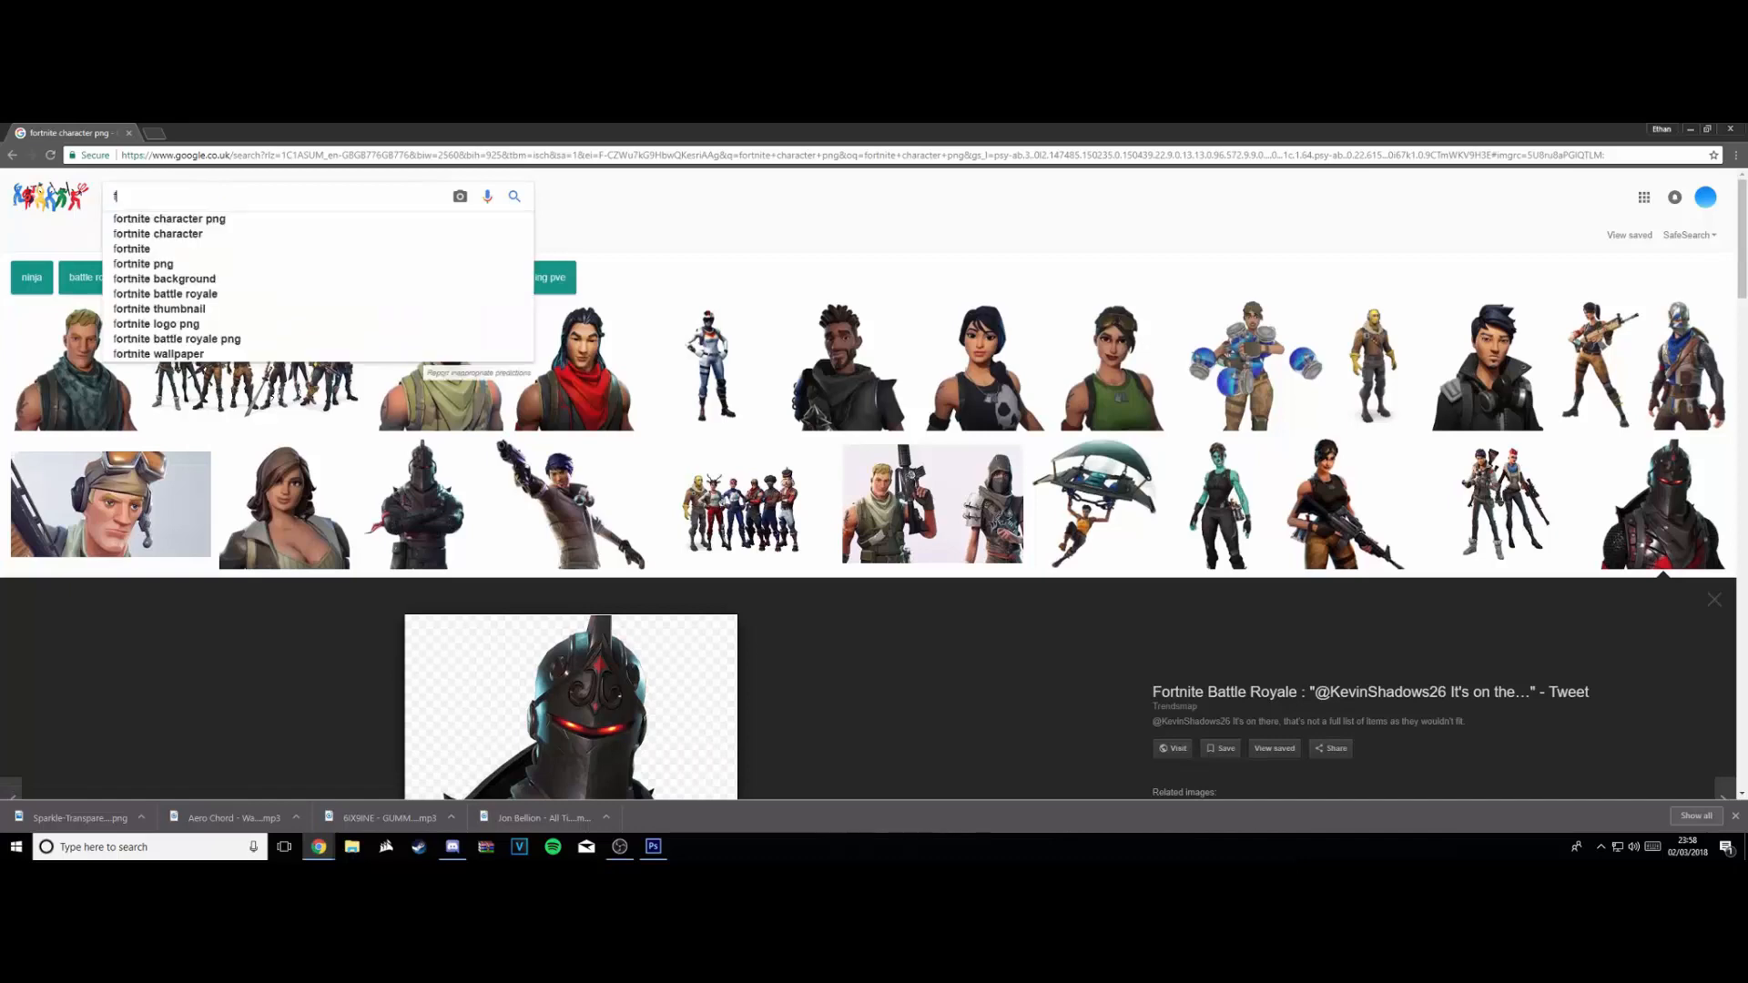
pyautogui.write('ortnite scenery')
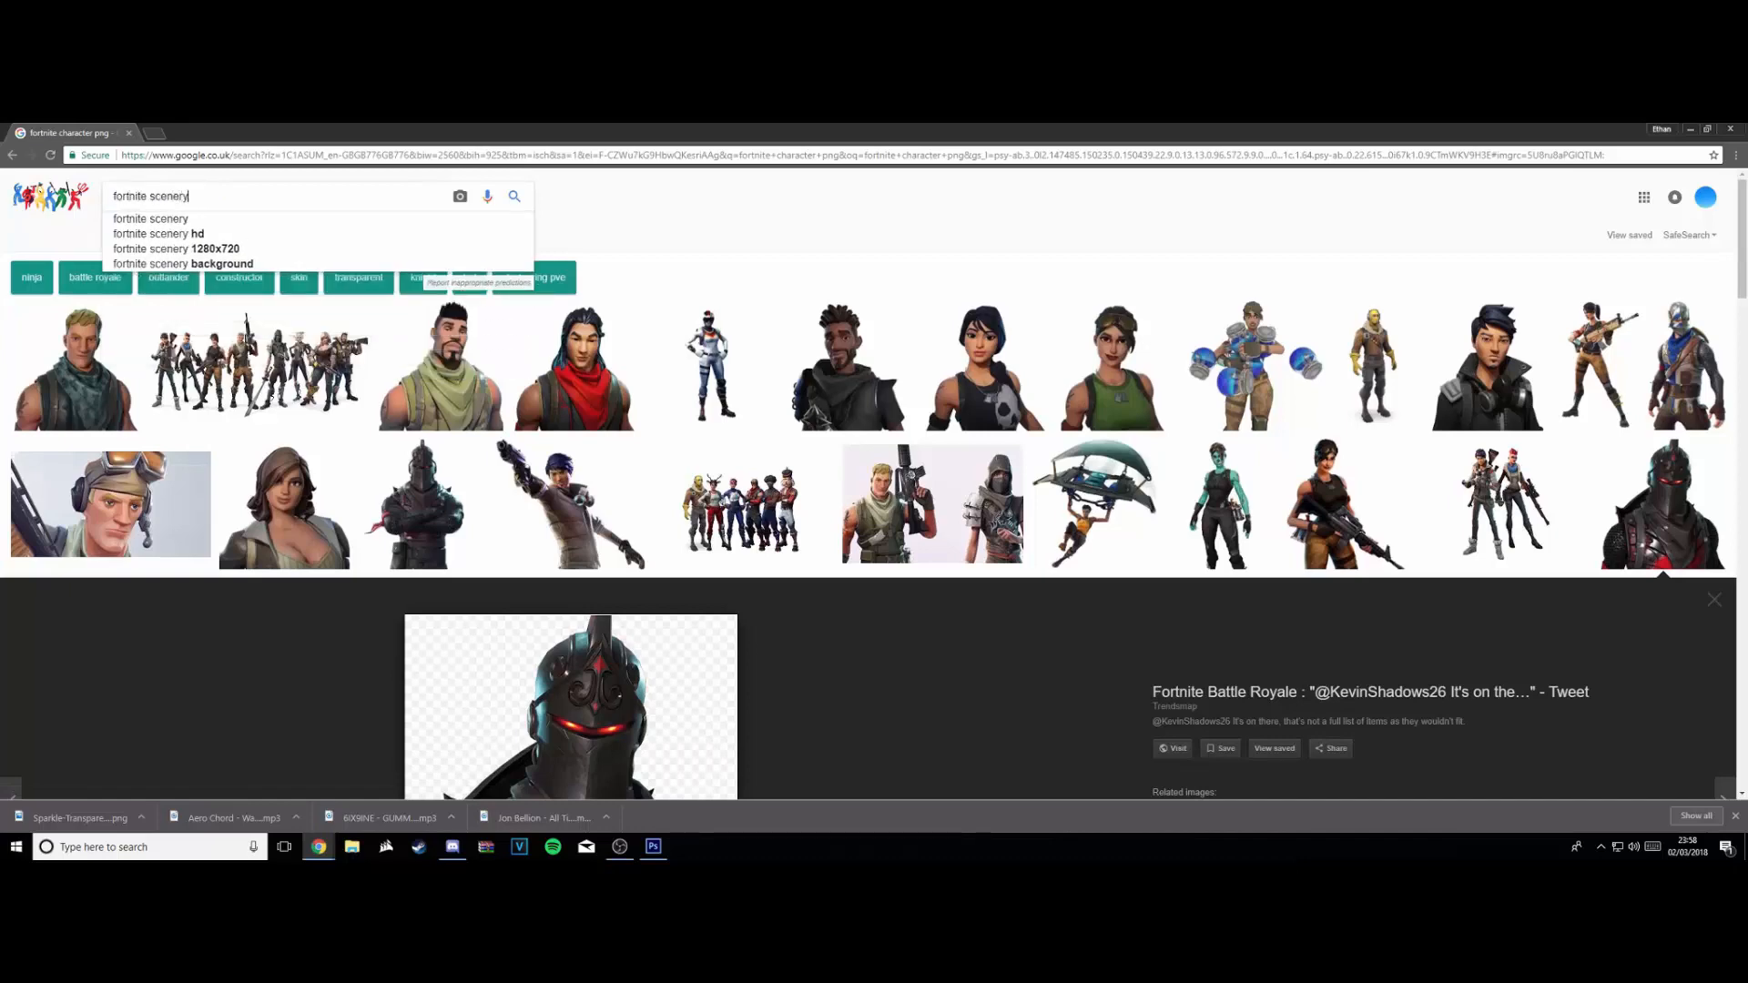
pyautogui.press('Return')
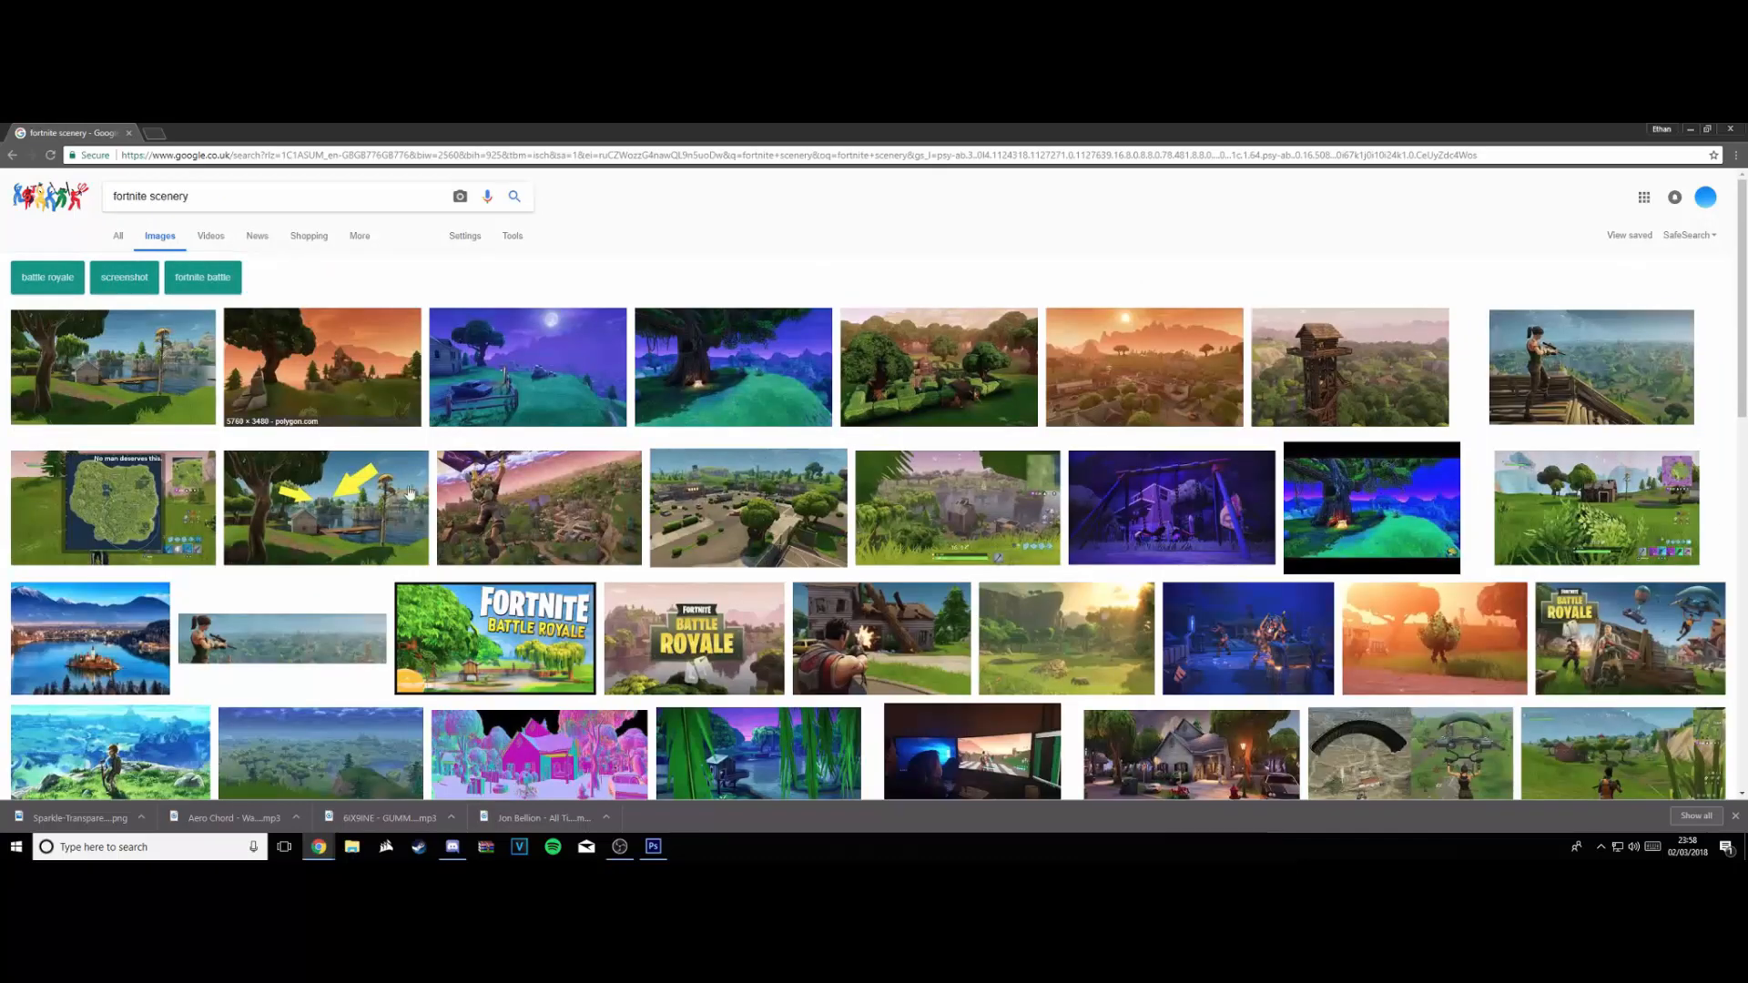
# Browse the scenery results and open the preview of the lakeside image with the wooden hut and jetty
pyautogui.scroll(-2, 1075, 601)
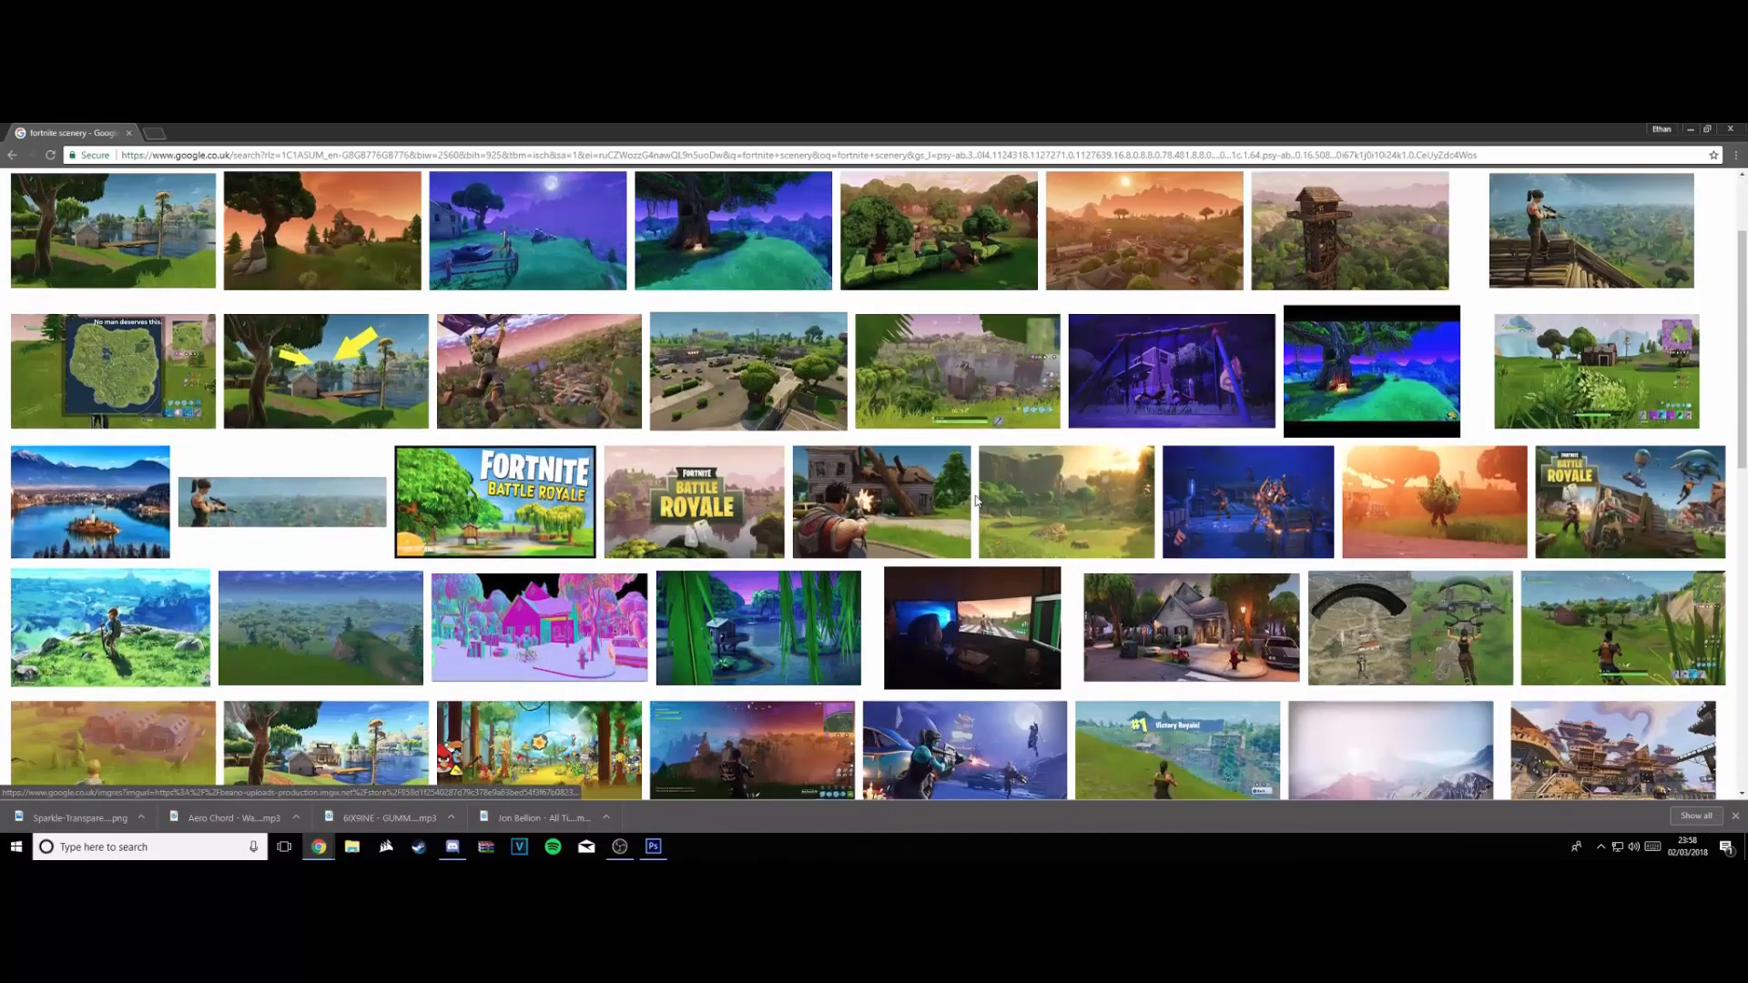
pyautogui.scroll(2, 1076, 601)
pyautogui.click(164, 382)
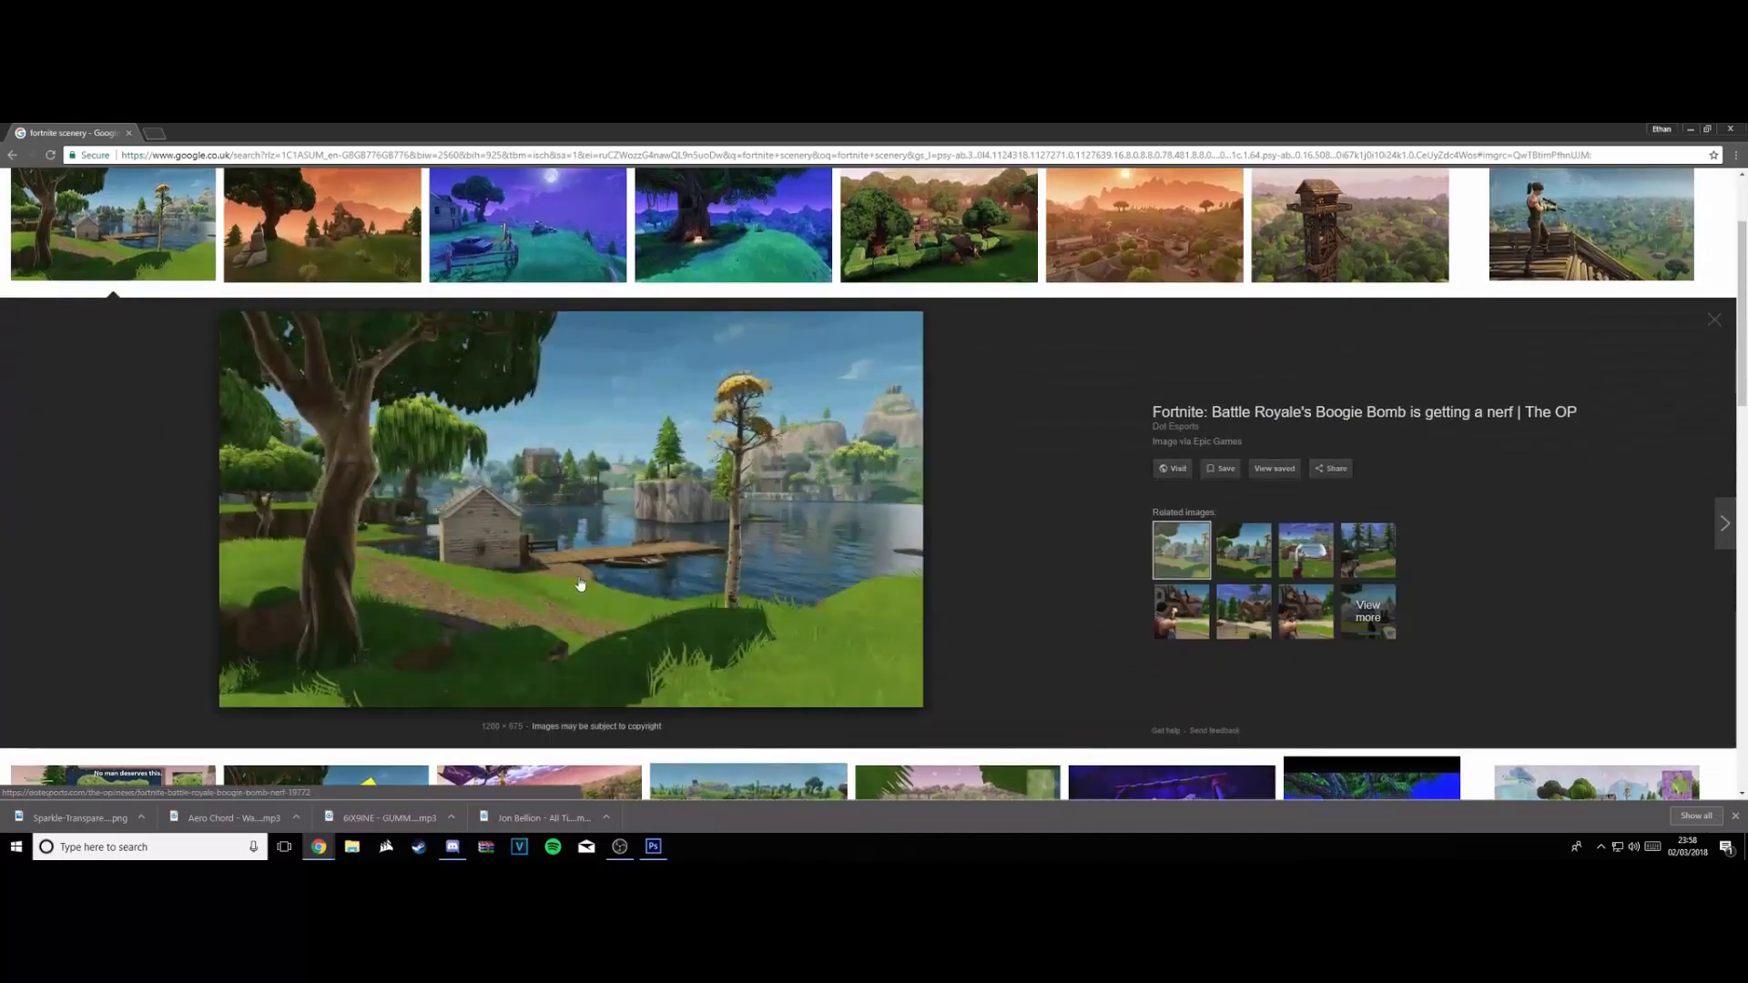
pyautogui.rightClick(580, 580)
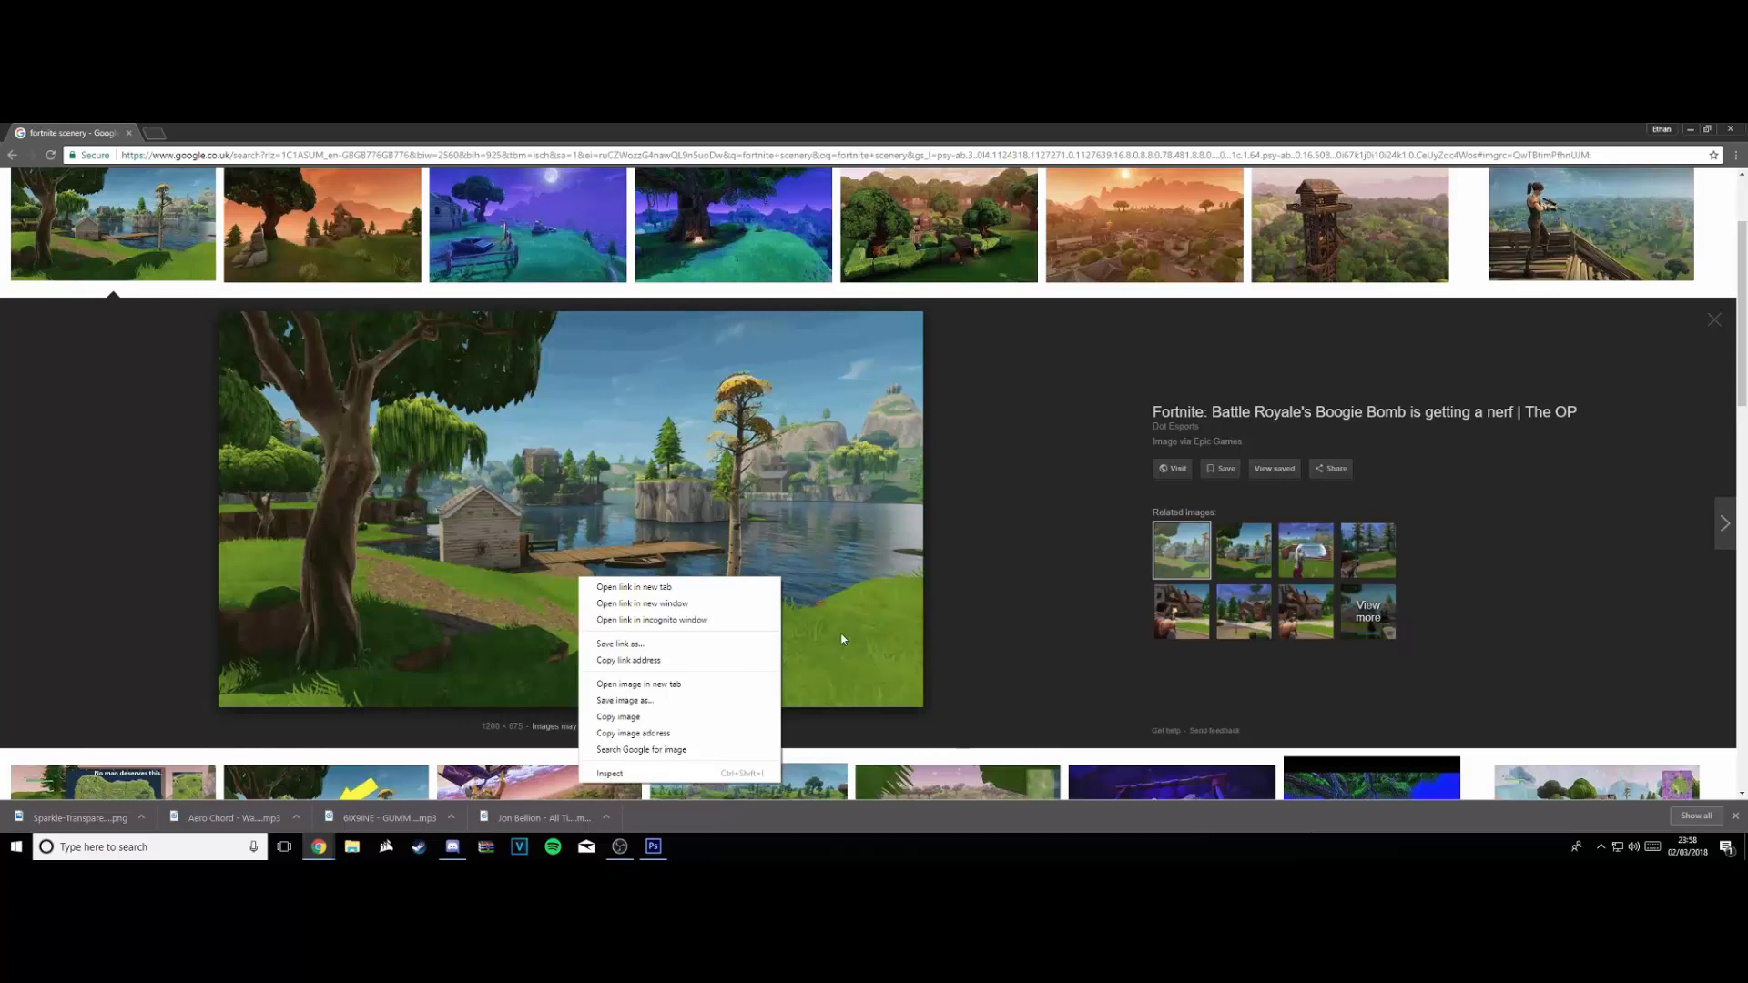
pyautogui.click(534, 278)
pyautogui.click(1144, 246)
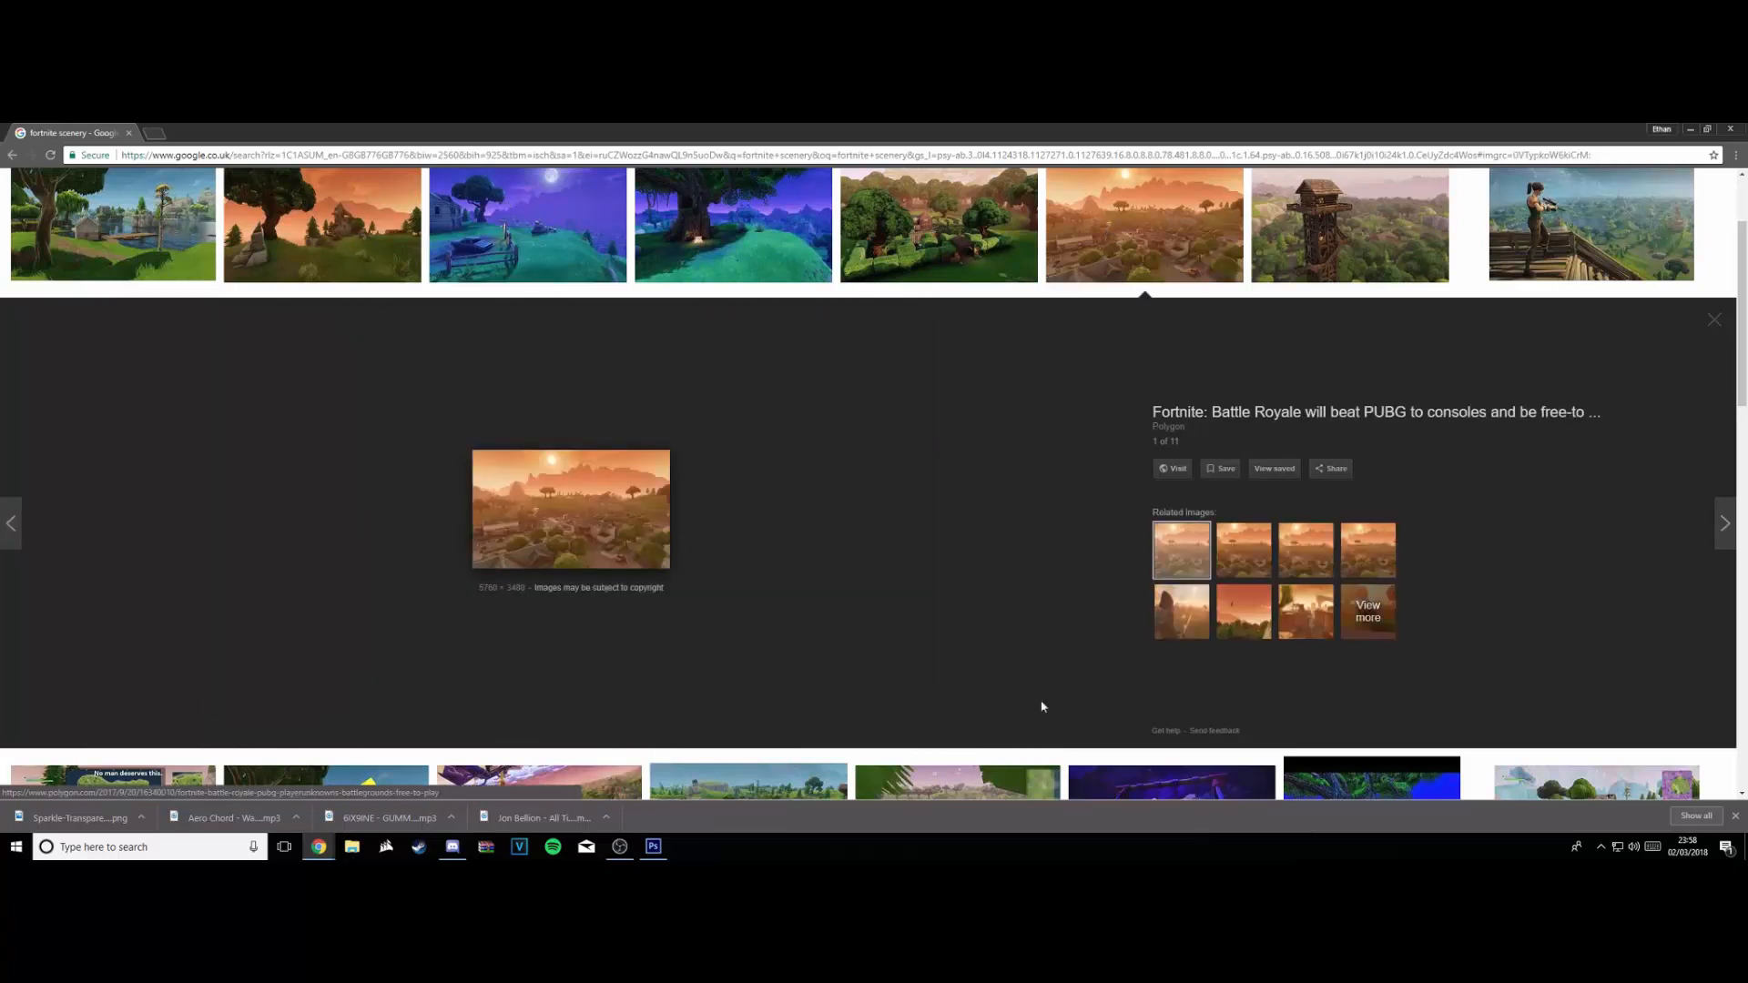
pyautogui.click(180, 273)
pyautogui.rightClick(425, 427)
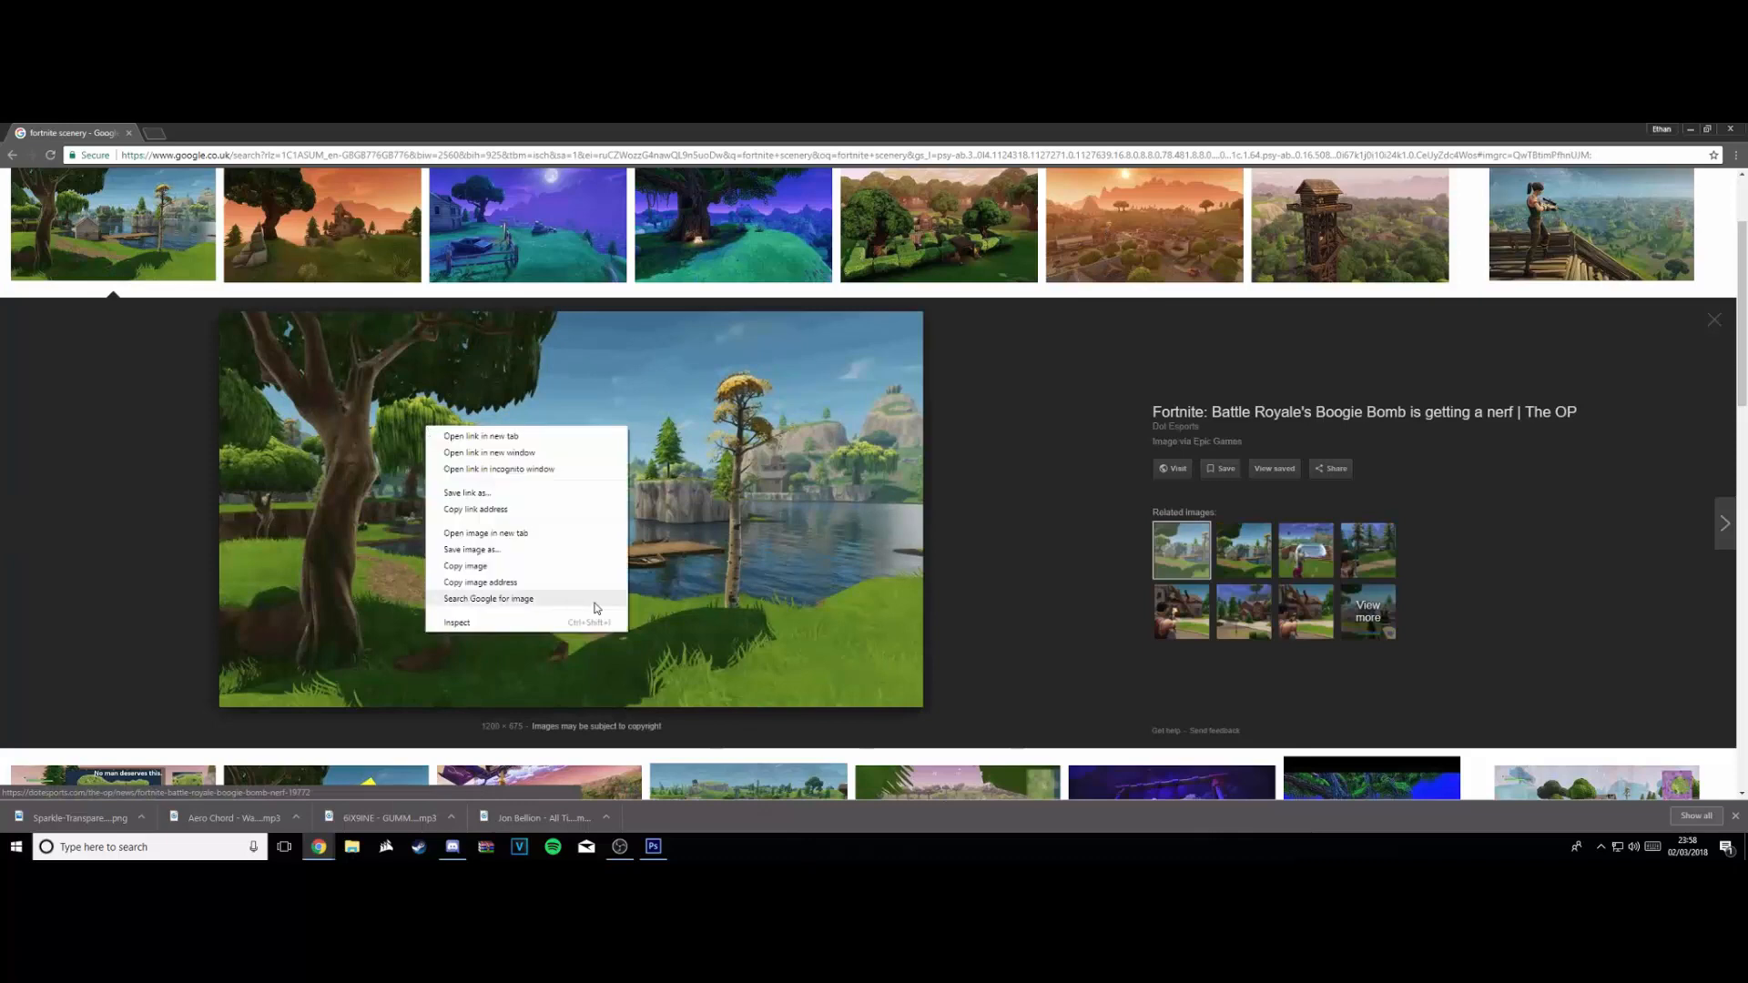
pyautogui.click(1050, 594)
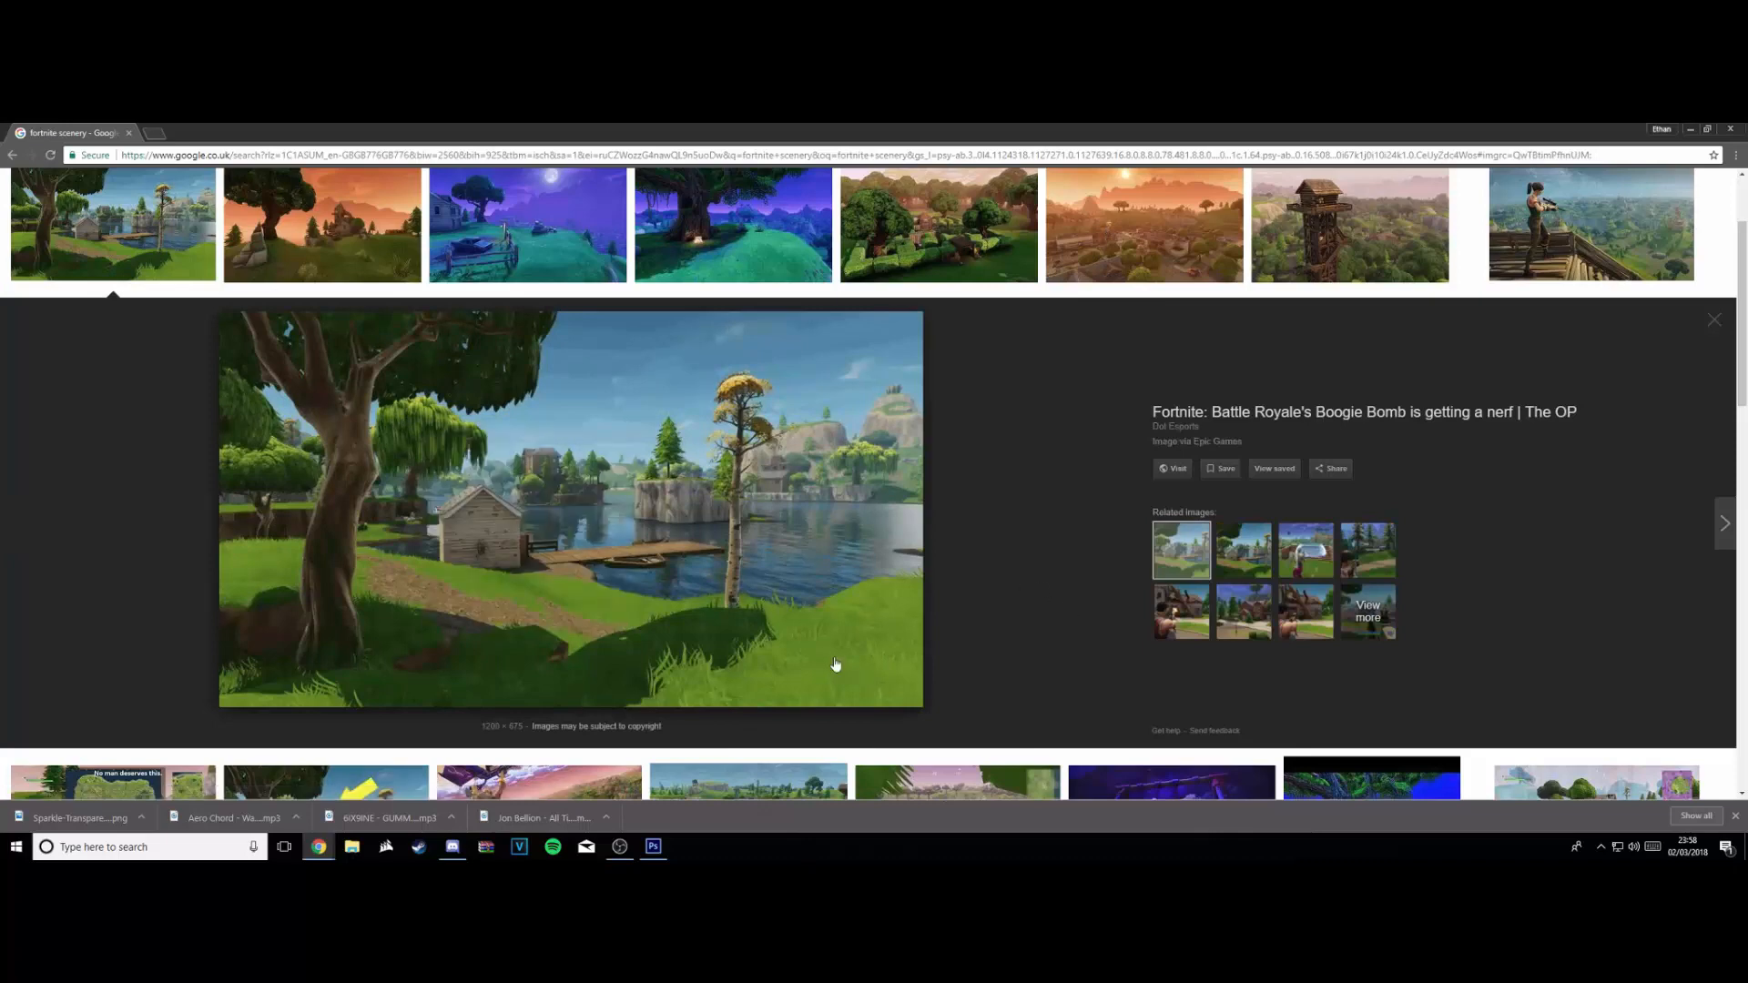
pyautogui.click(653, 847)
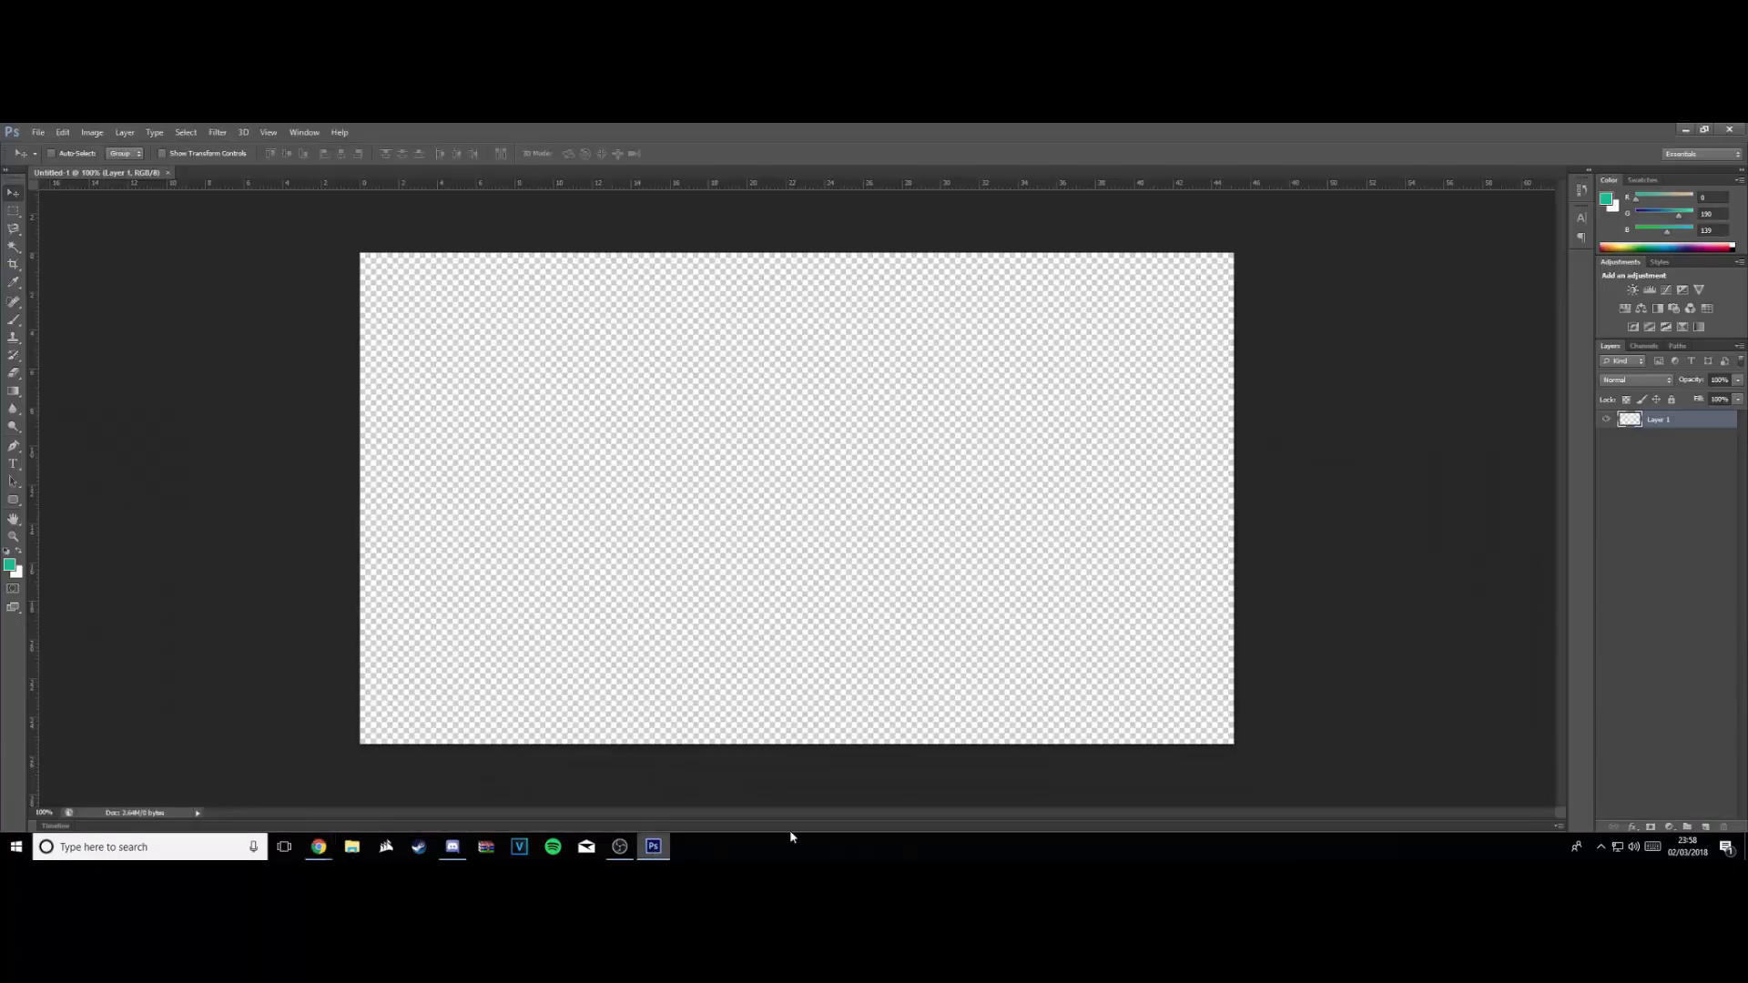
pyautogui.click(38, 132)
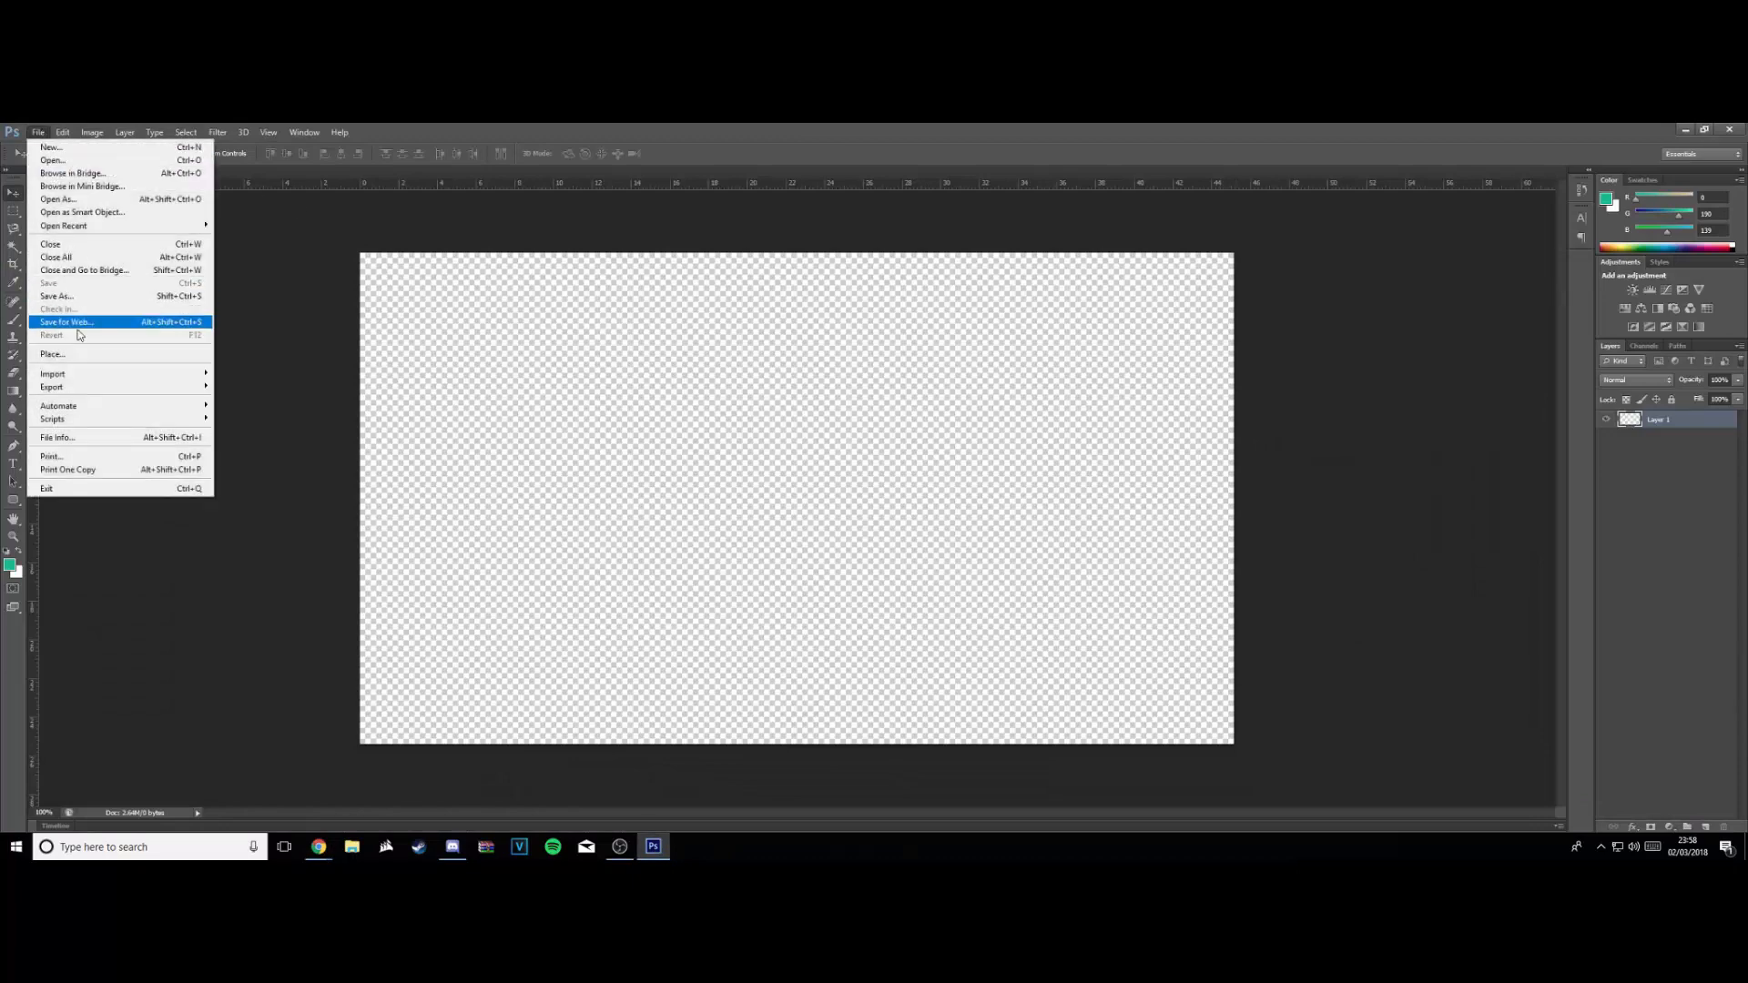
pyautogui.click(109, 354)
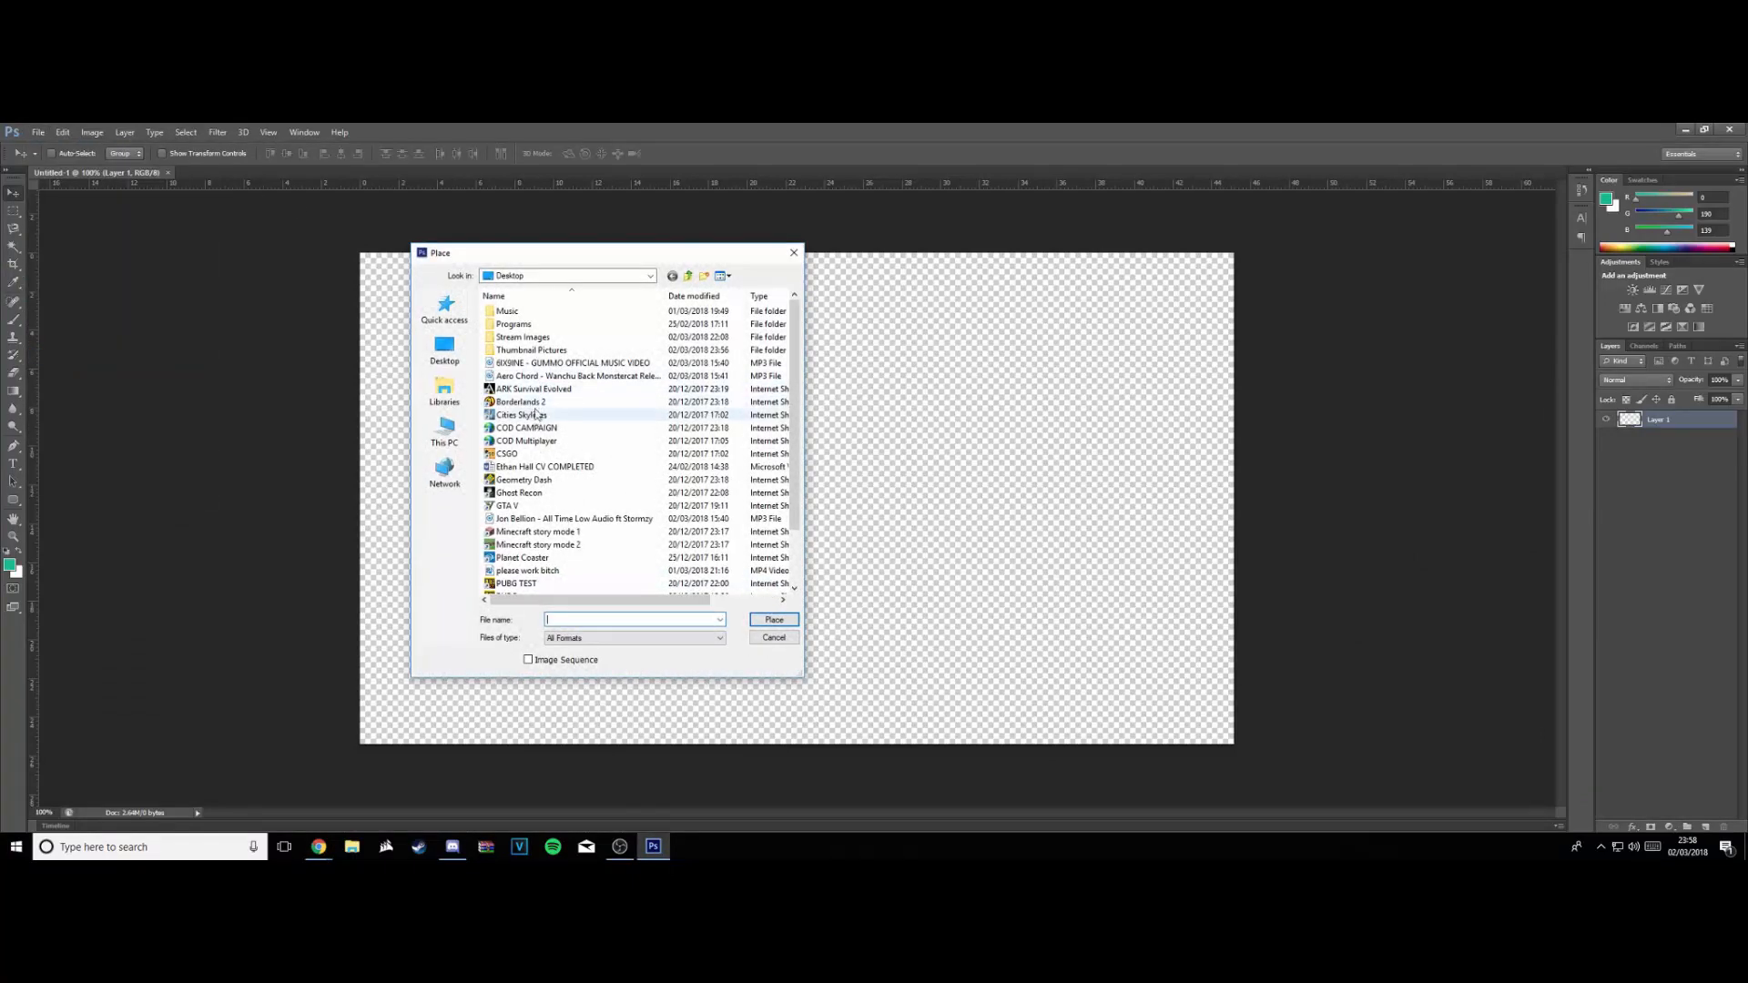
pyautogui.click(516, 350)
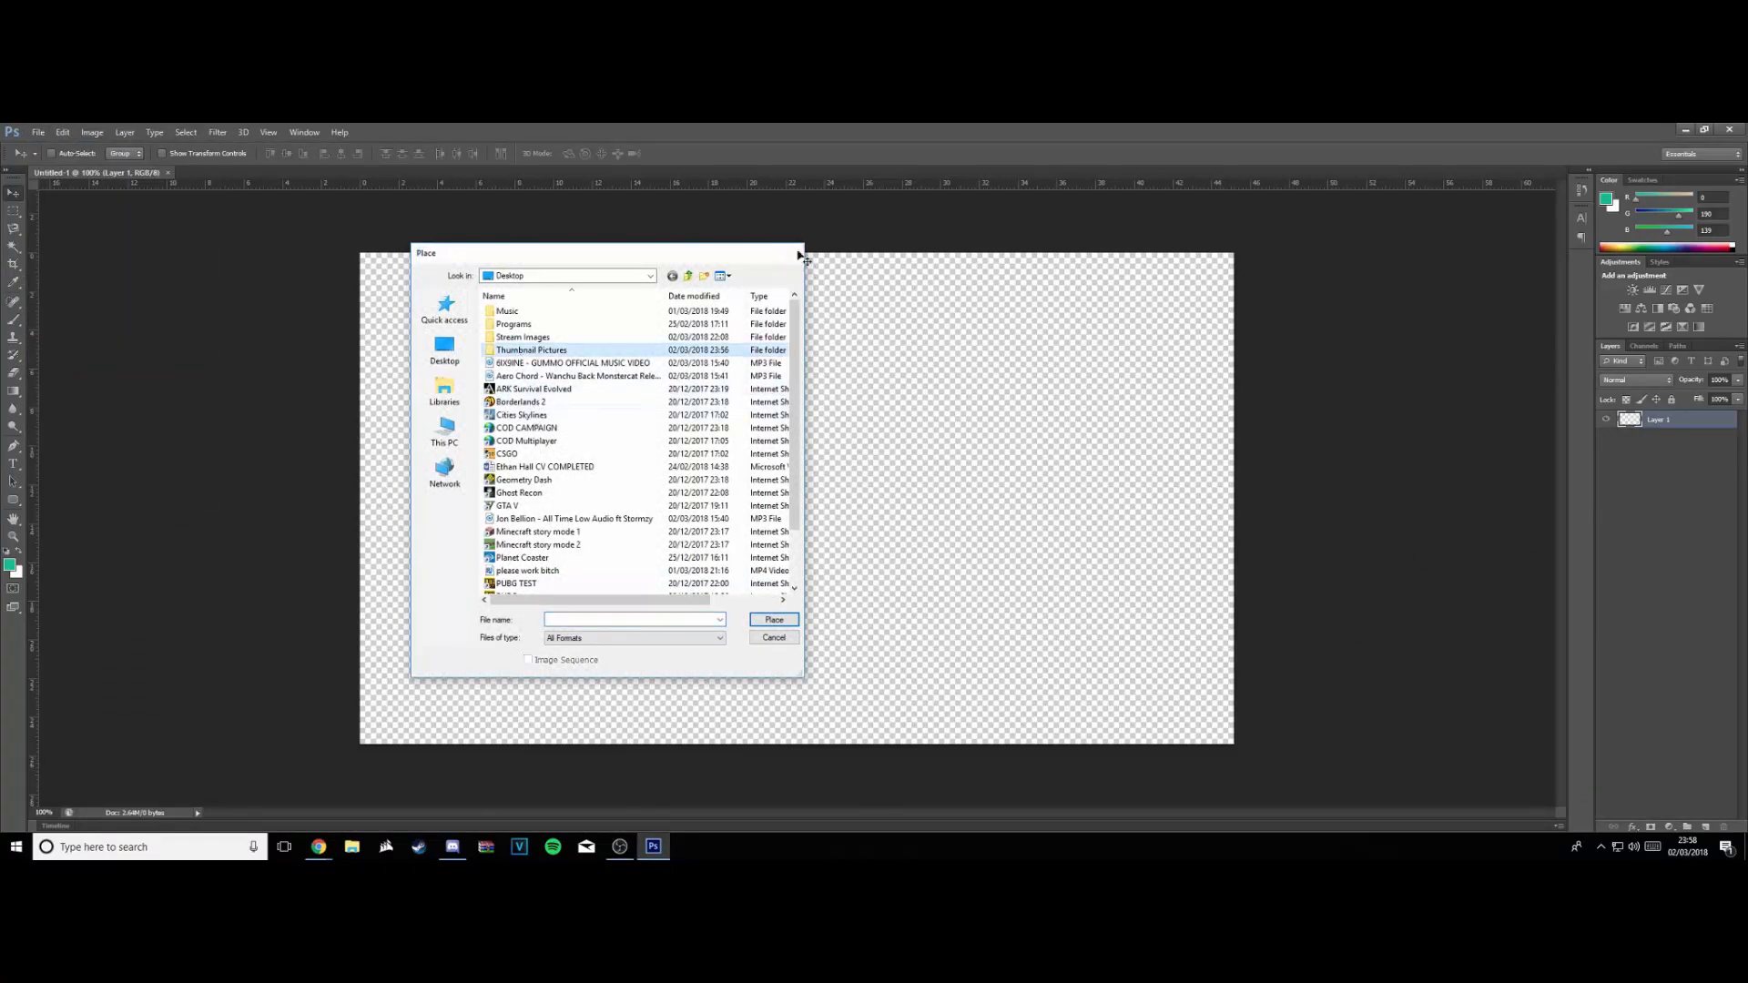
pyautogui.click(794, 253)
# Copy the previewed lakeside image from Chrome and paste it into the blank Photoshop document
pyautogui.moveTo(318, 847)
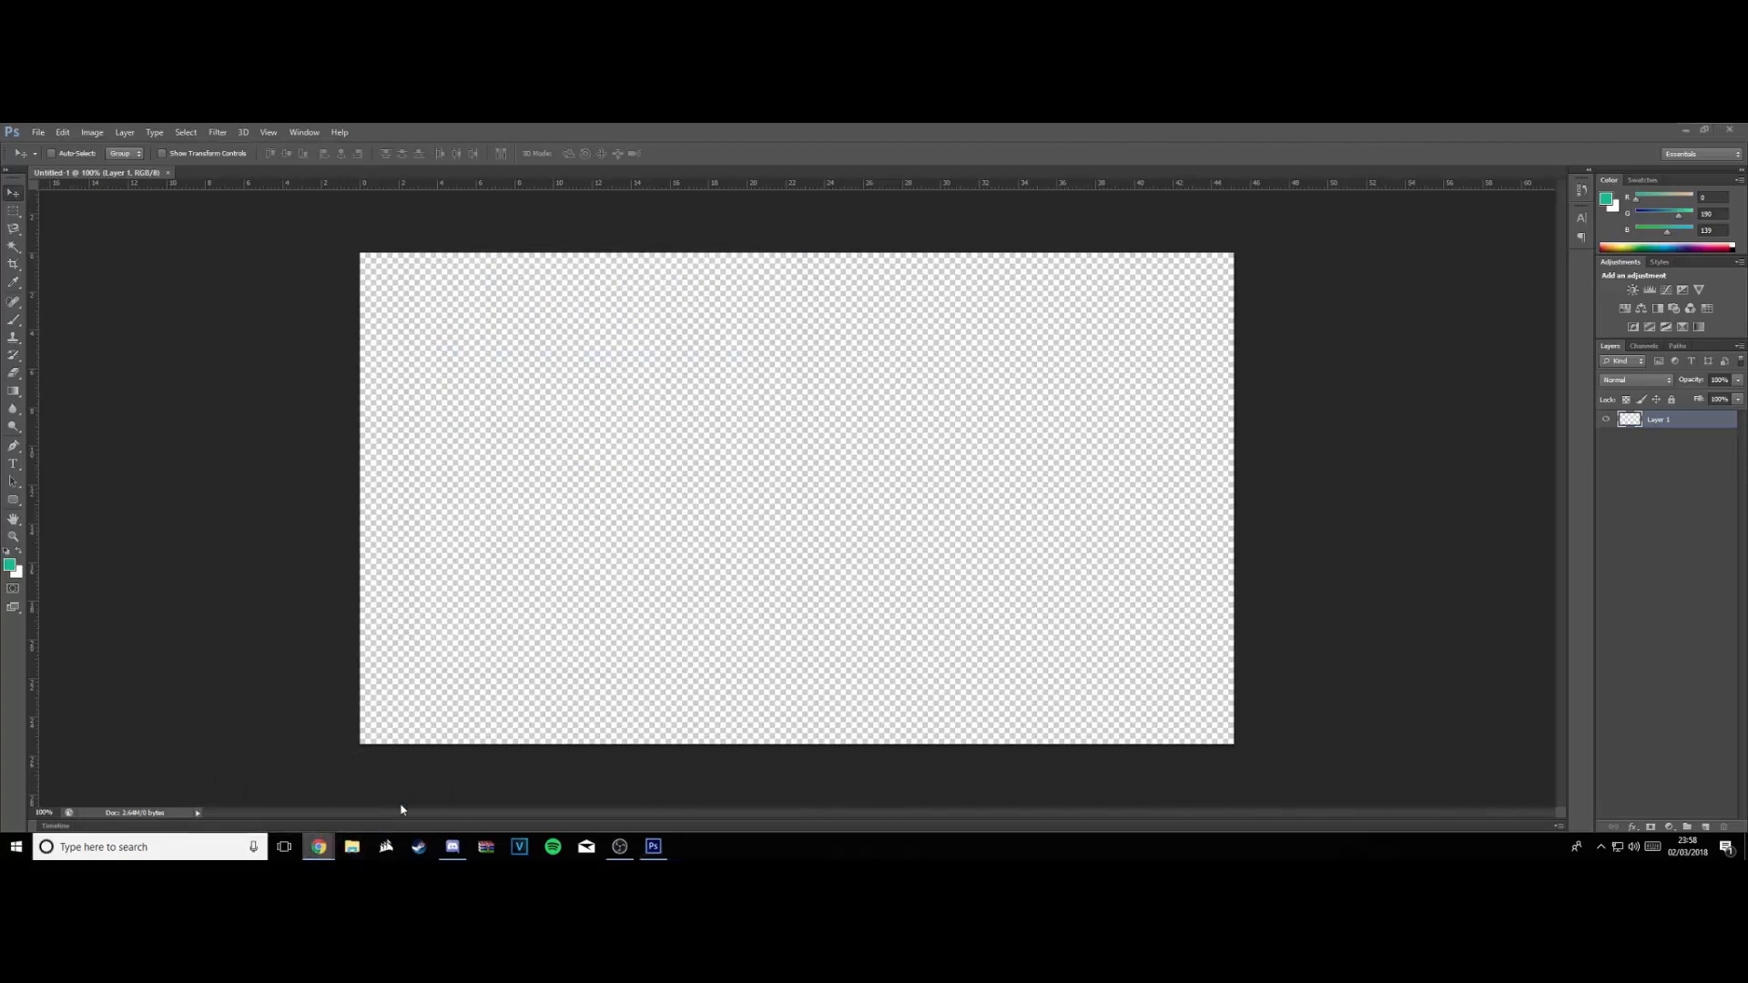
pyautogui.click(296, 804)
pyautogui.click(603, 558)
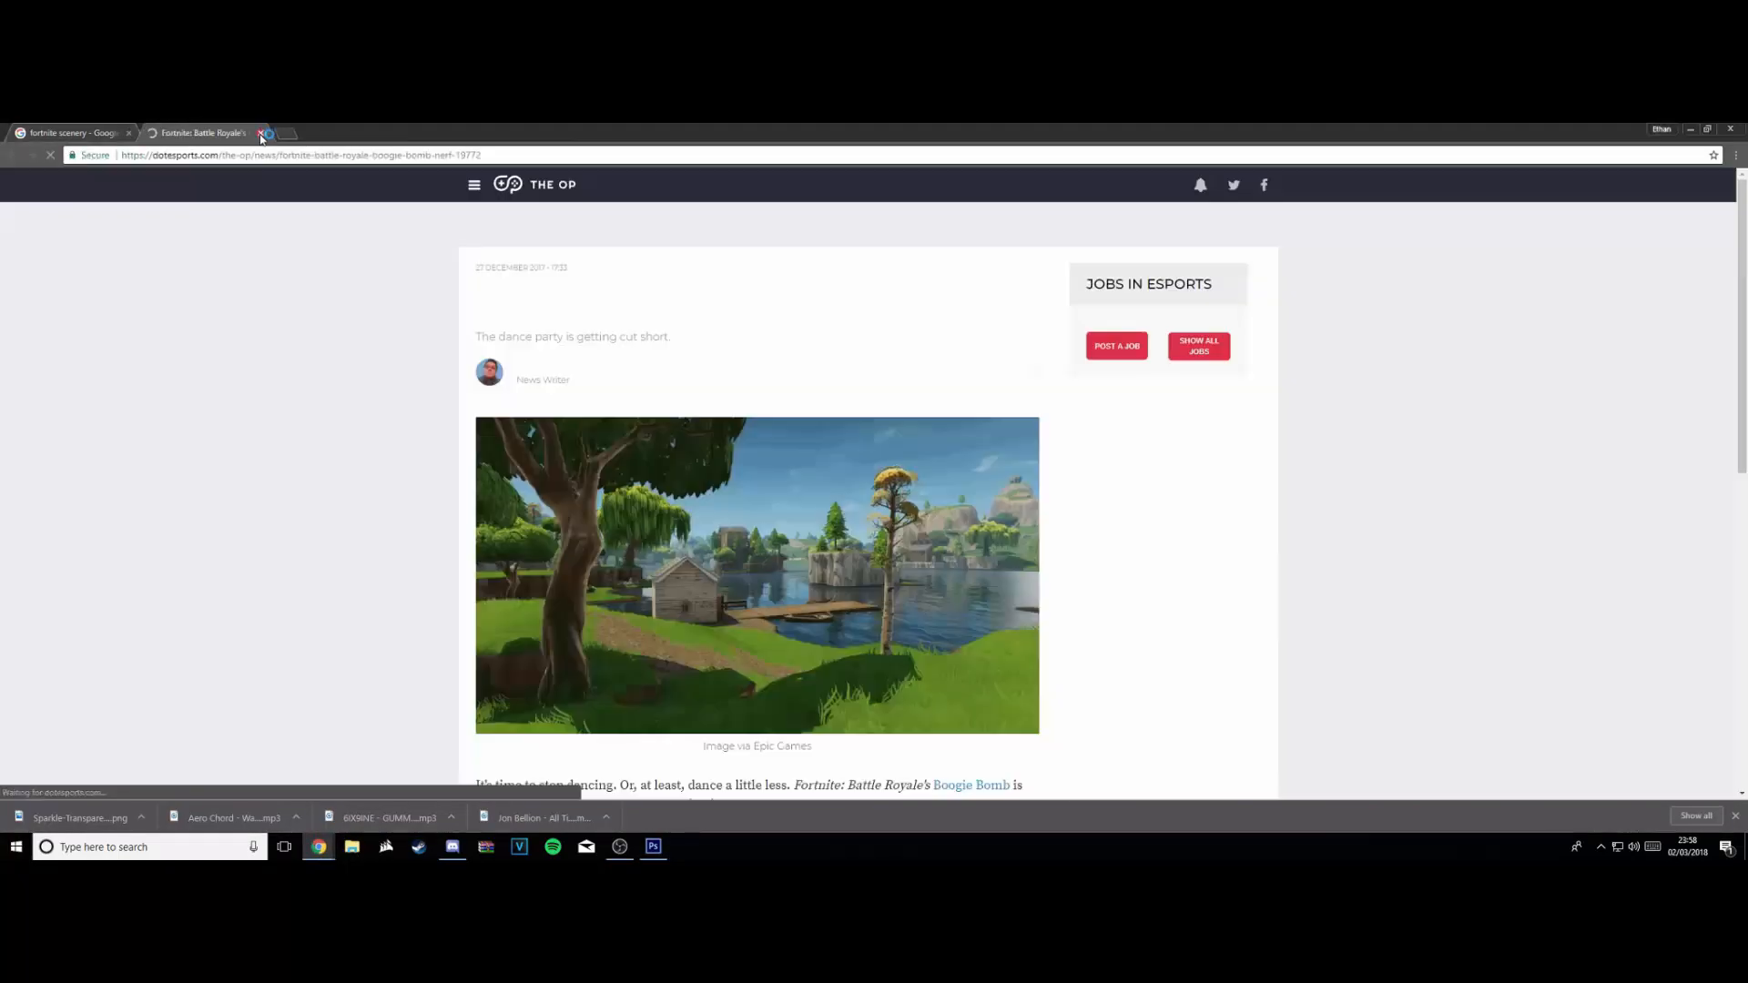
pyautogui.click(264, 133)
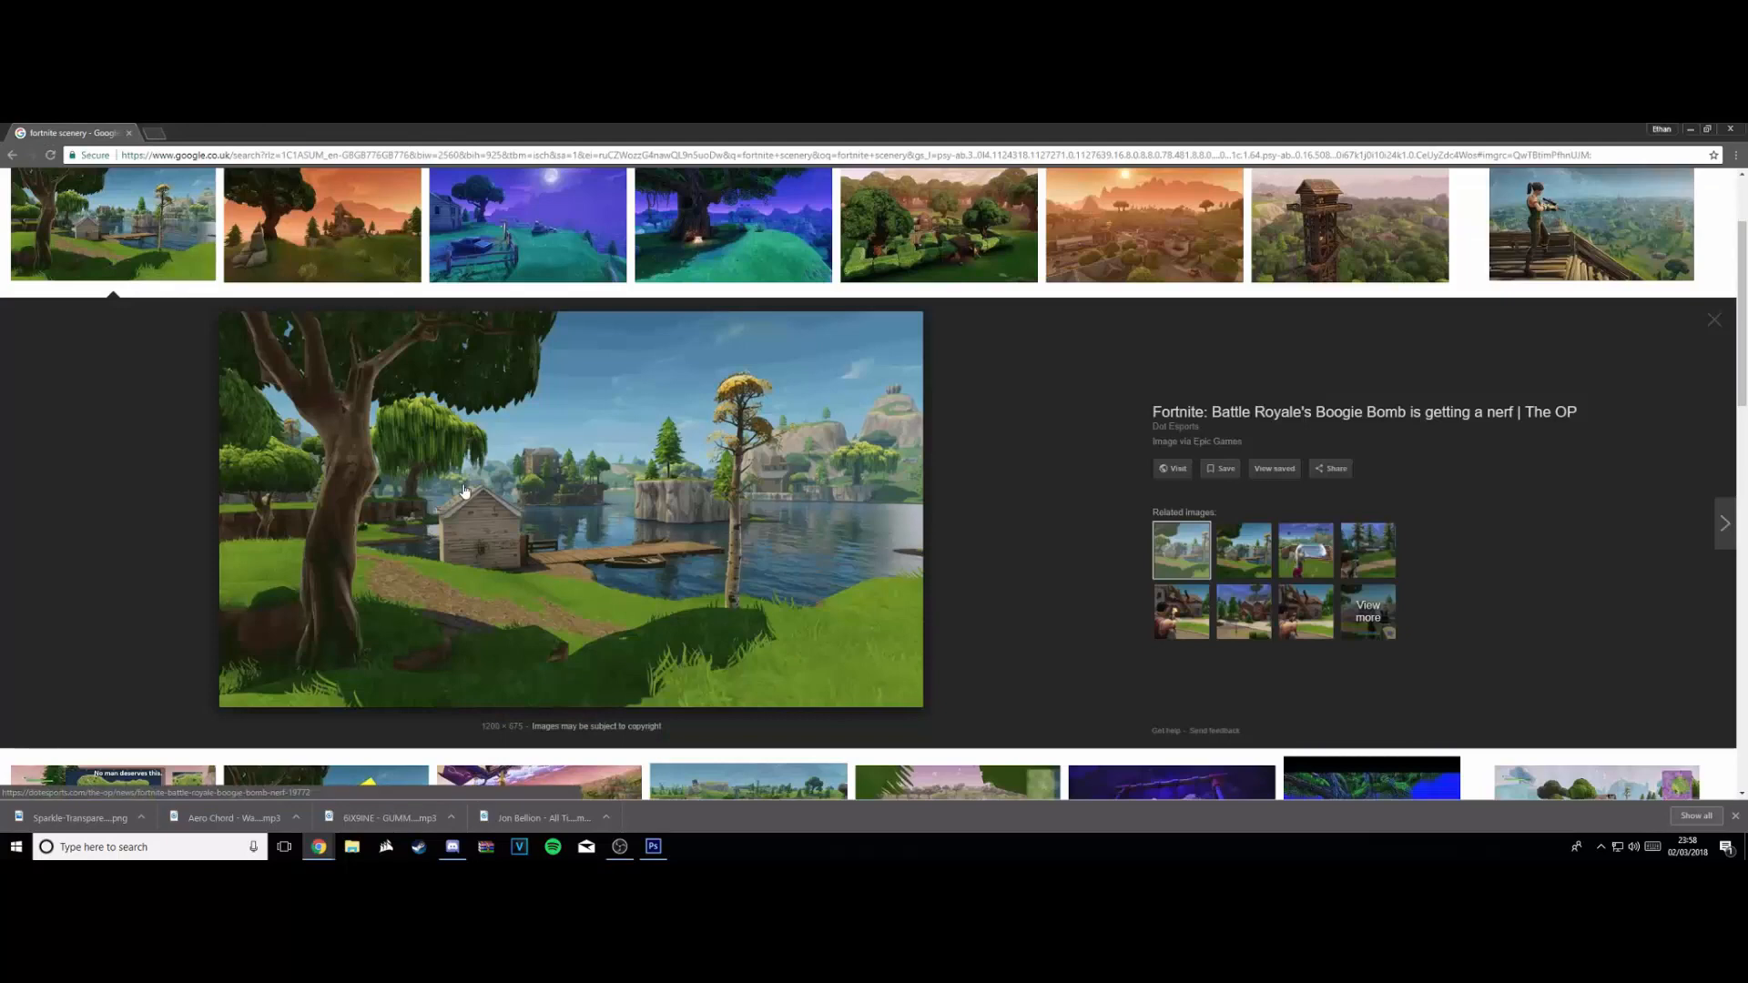
pyautogui.rightClick(463, 492)
pyautogui.click(514, 618)
pyautogui.click(653, 846)
pyautogui.hotkey('ctrl', 'v')
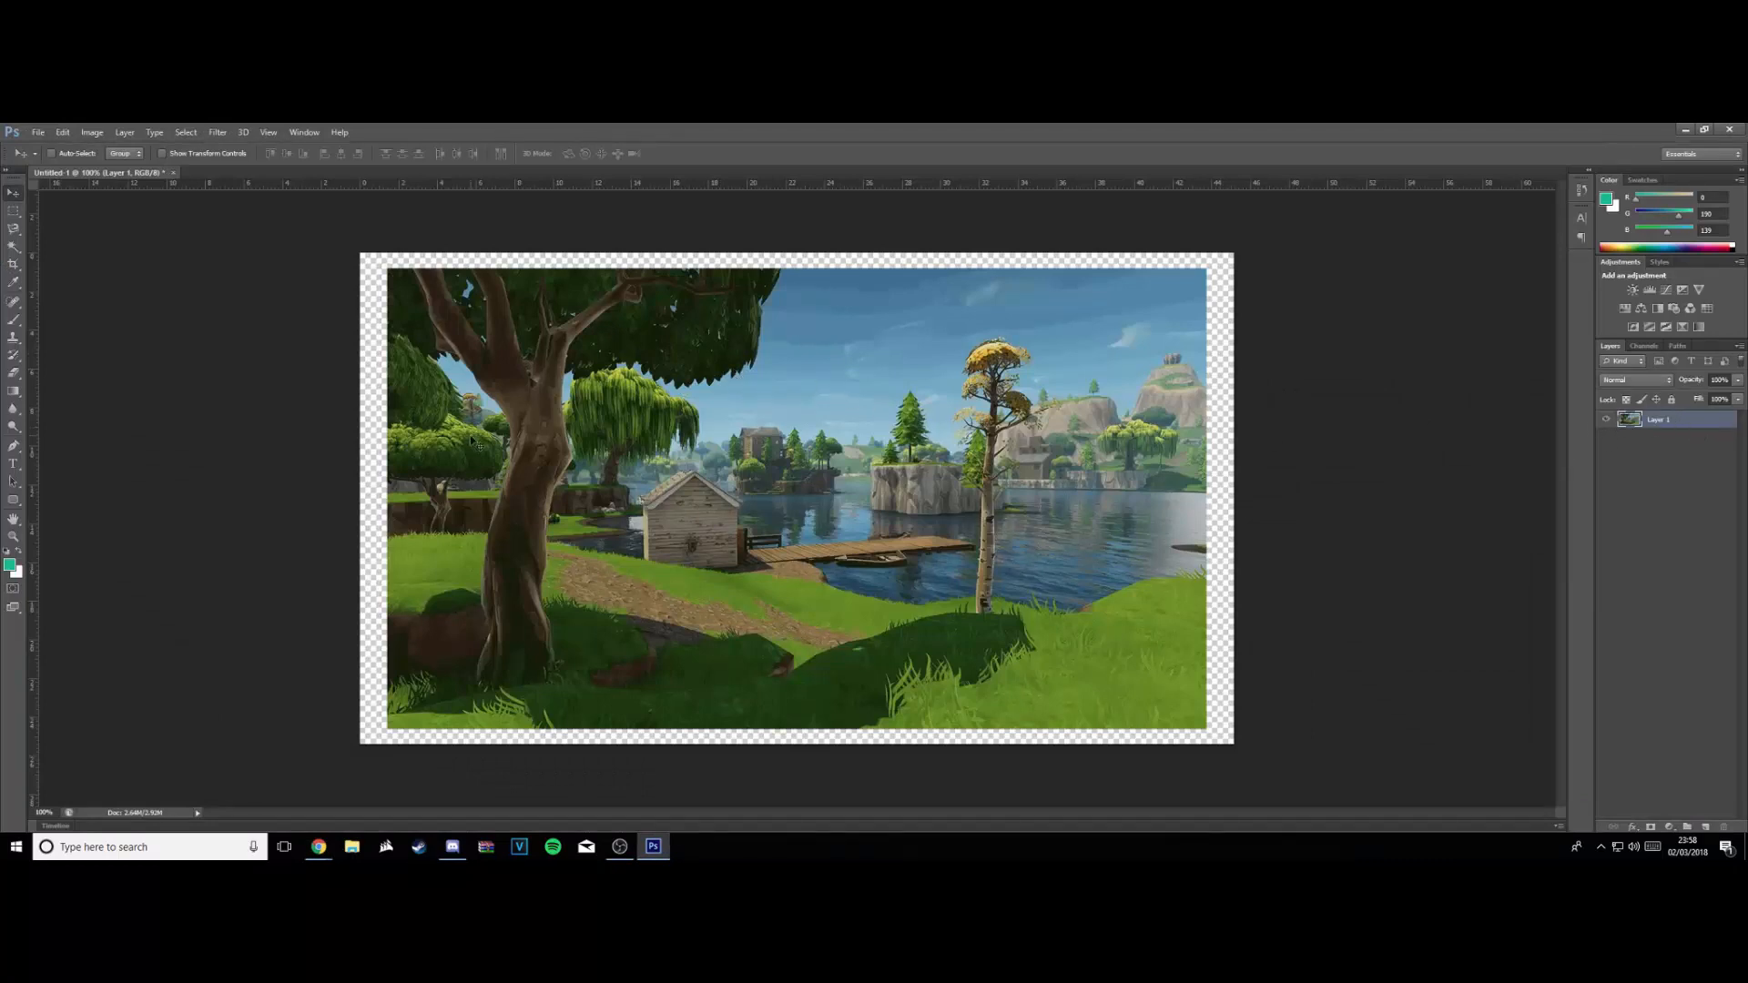
# Scale the pasted lakeside image up from its opposite corners so it fills the whole canvas
pyautogui.hotkey('ctrl', 't')
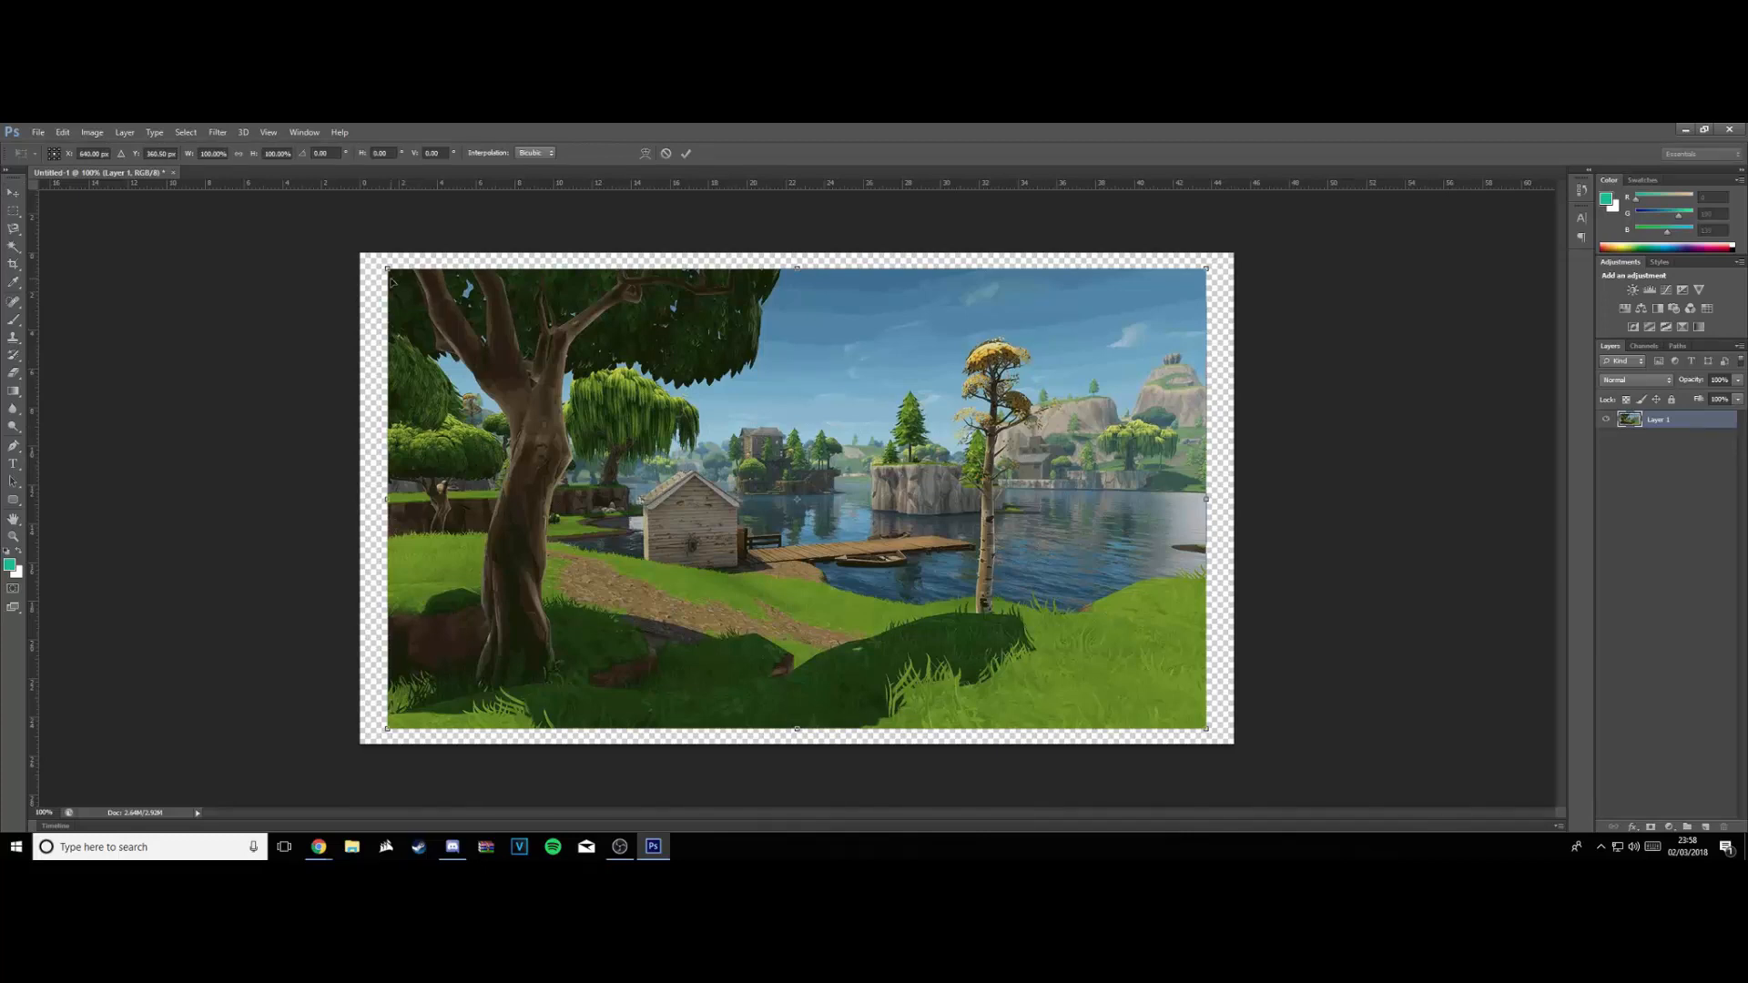
pyautogui.moveTo(387, 268); pyautogui.dragTo(346, 245)
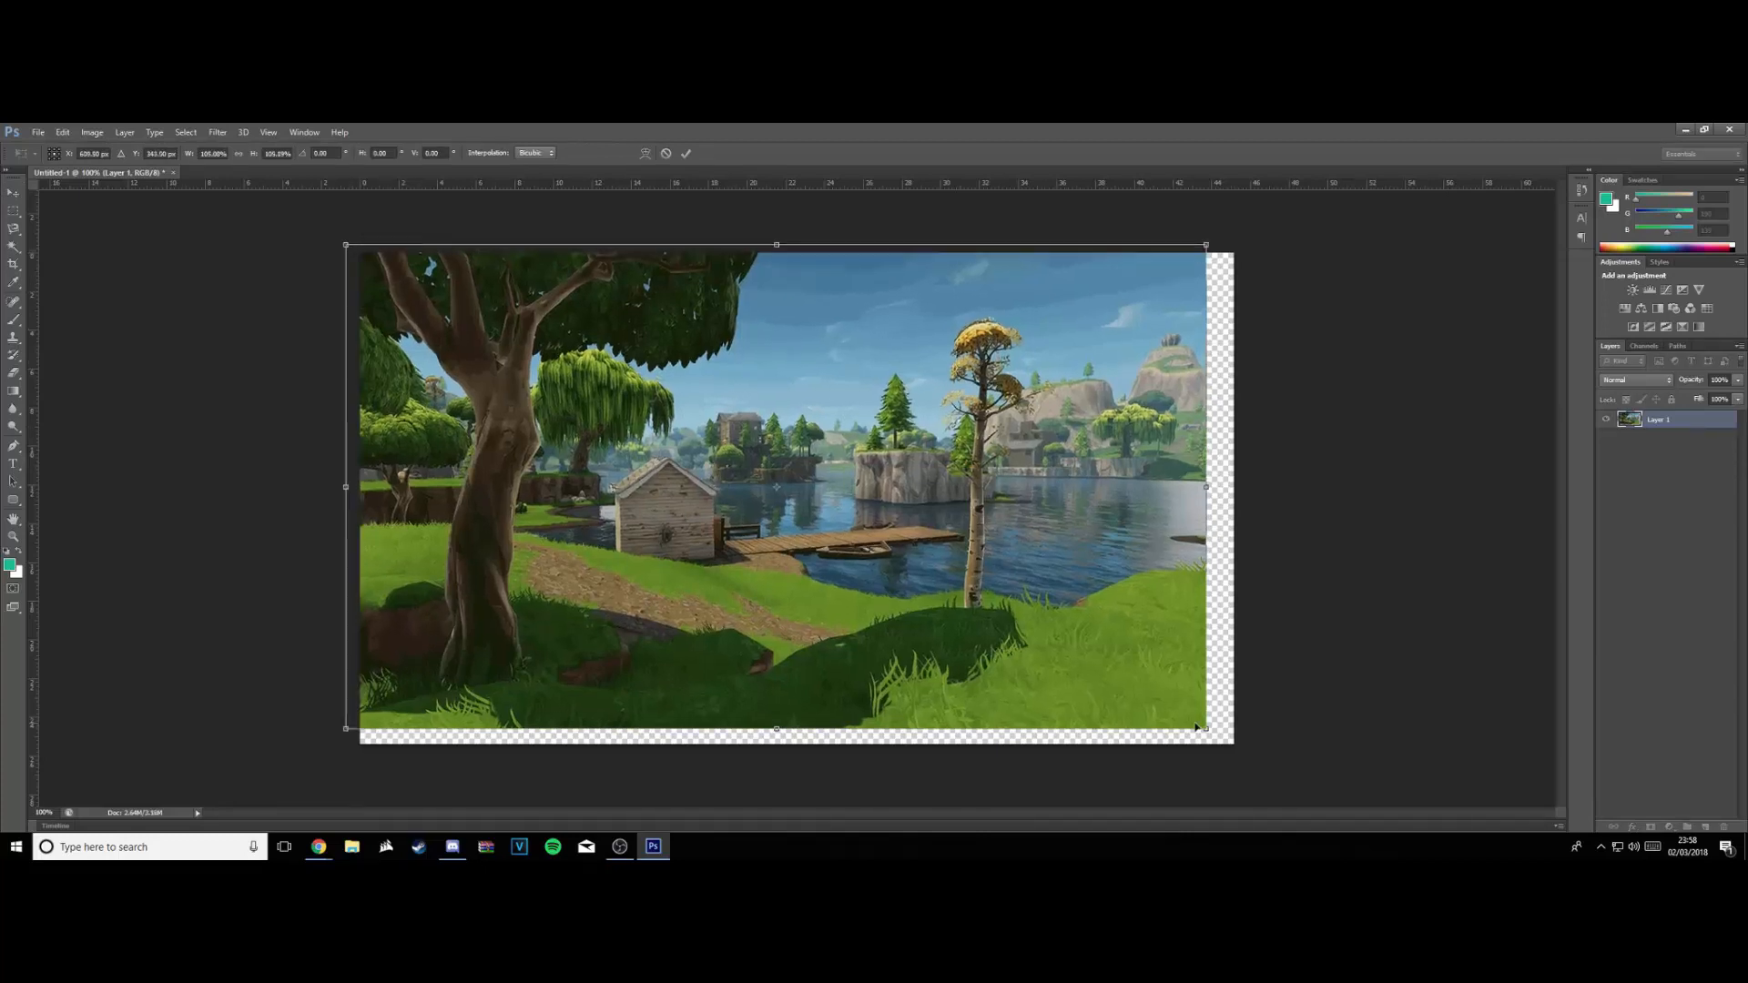
pyautogui.moveTo(1207, 728); pyautogui.dragTo(1237, 747)
pyautogui.press('Return')
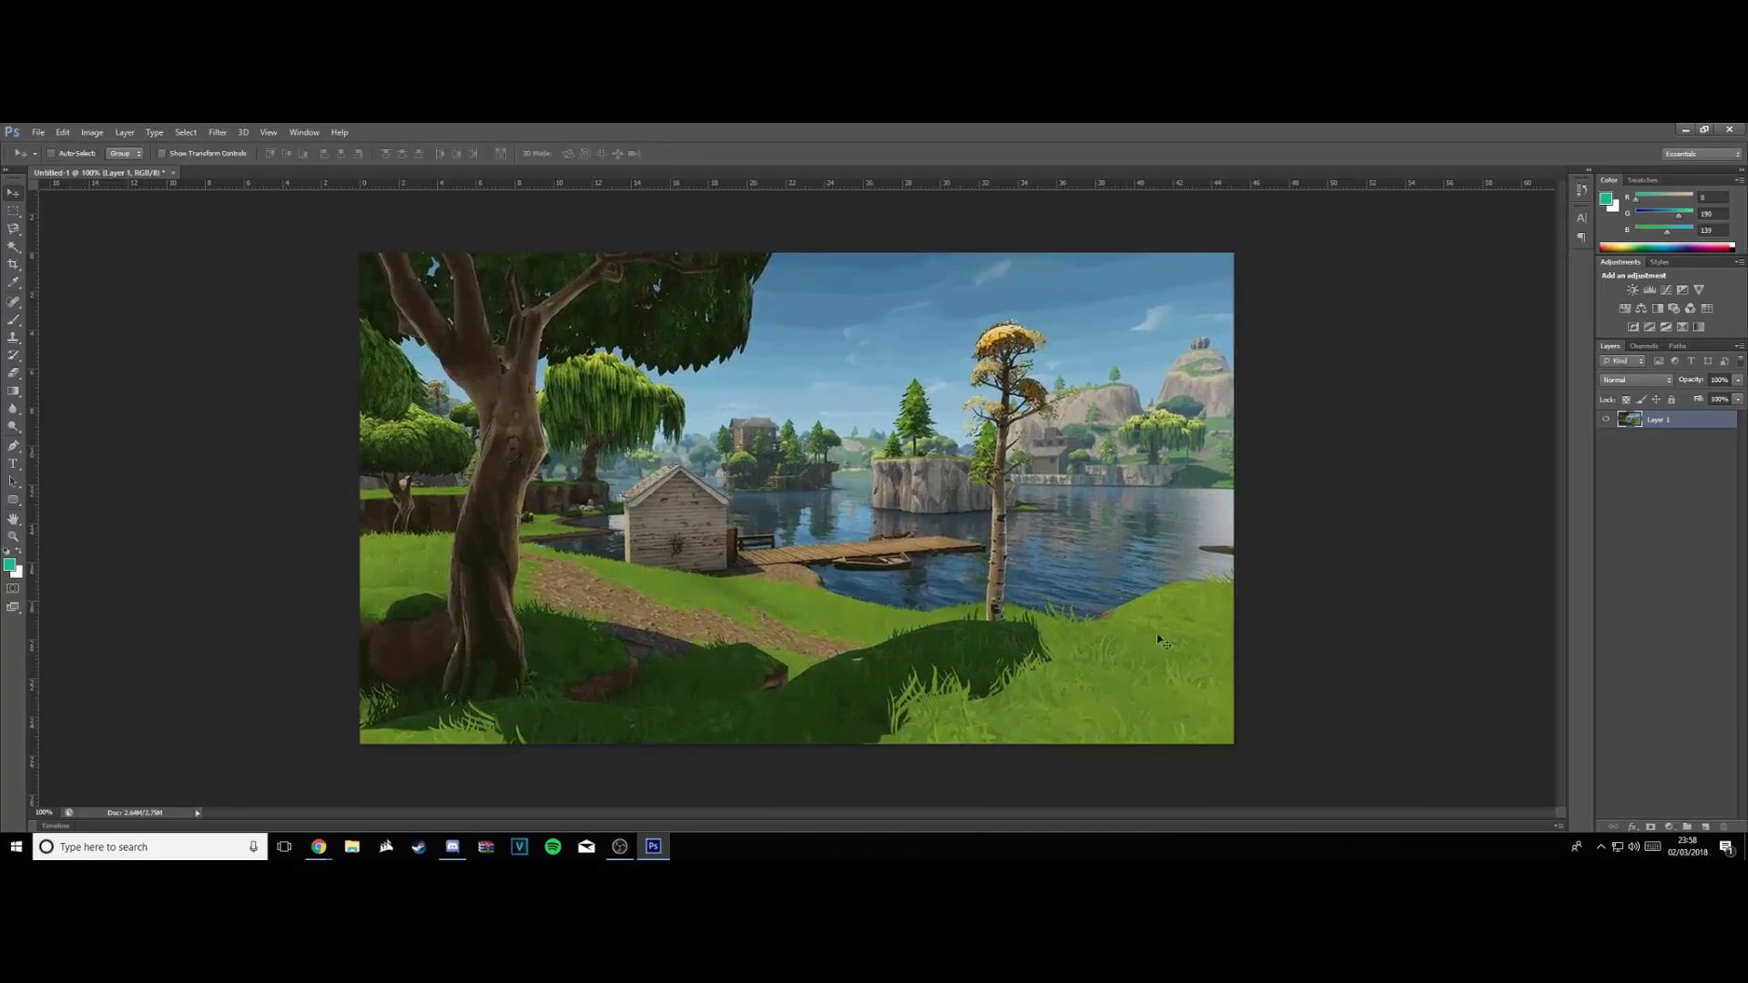
# Paste the lakeside image onto a new layer with Layer 1 hidden, and scale the copy down to about 73%
pyautogui.click(1706, 825)
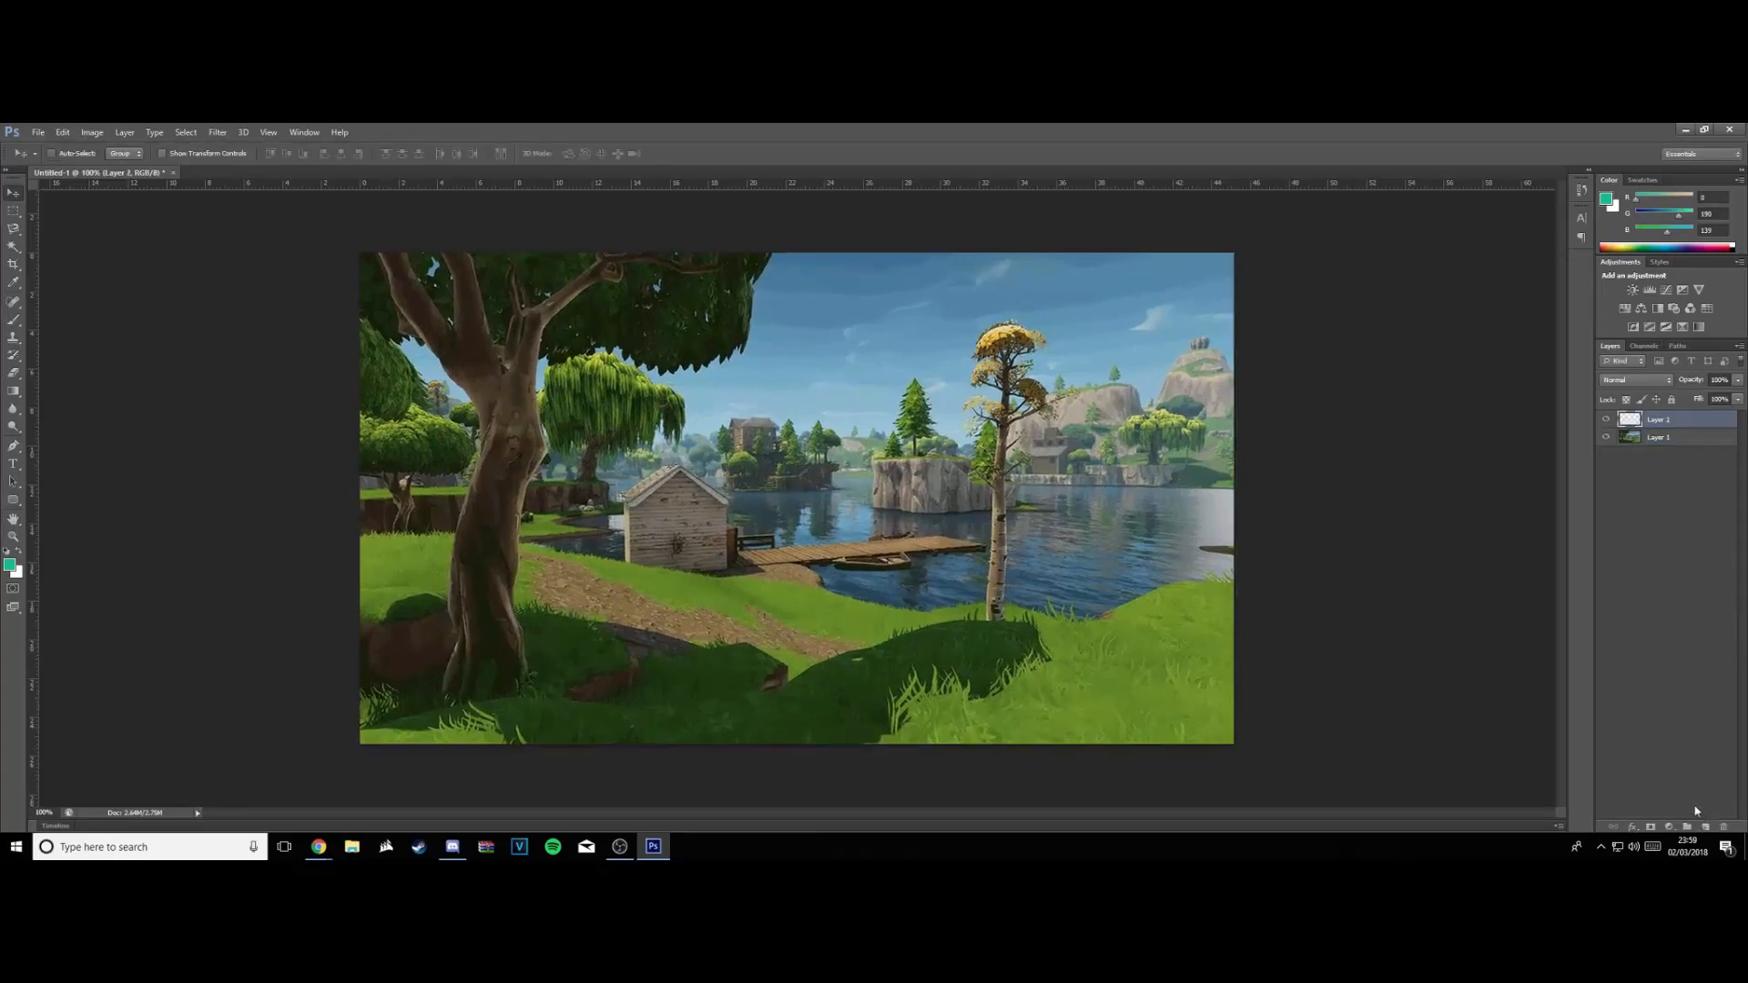
pyautogui.click(1607, 438)
pyautogui.hotkey('ctrl', 'v')
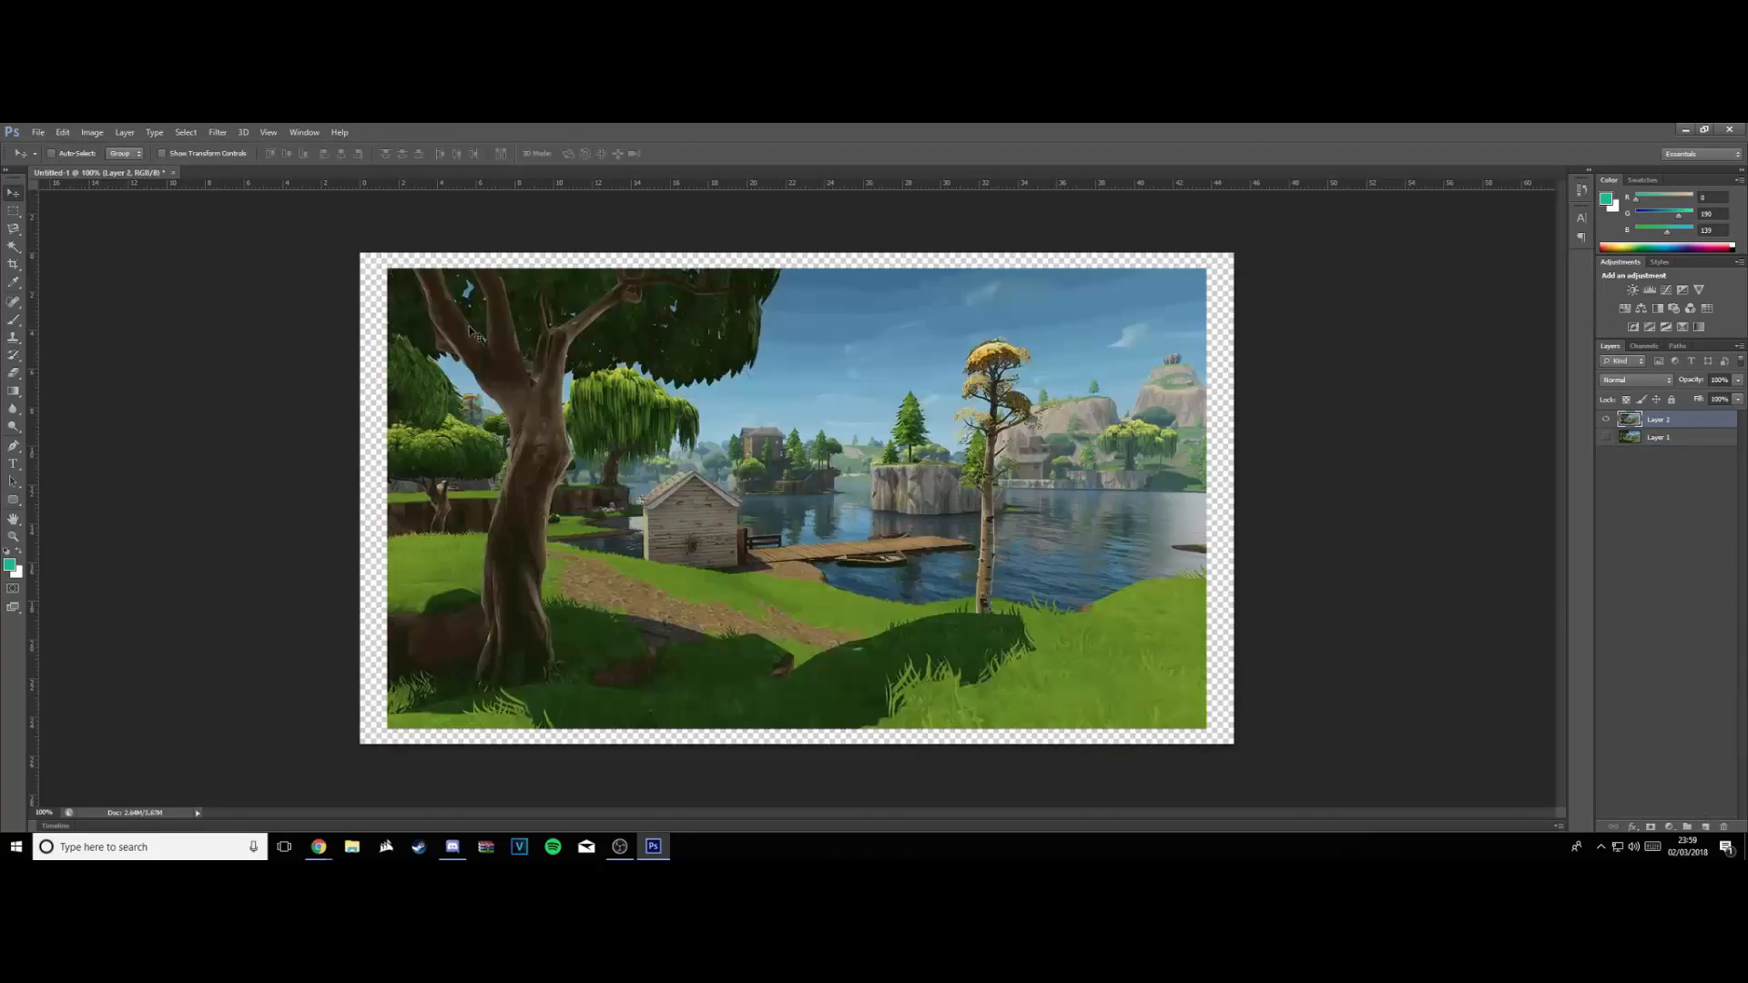
pyautogui.hotkey('ctrl', 't')
pyautogui.moveTo(397, 271); pyautogui.dragTo(608, 340)
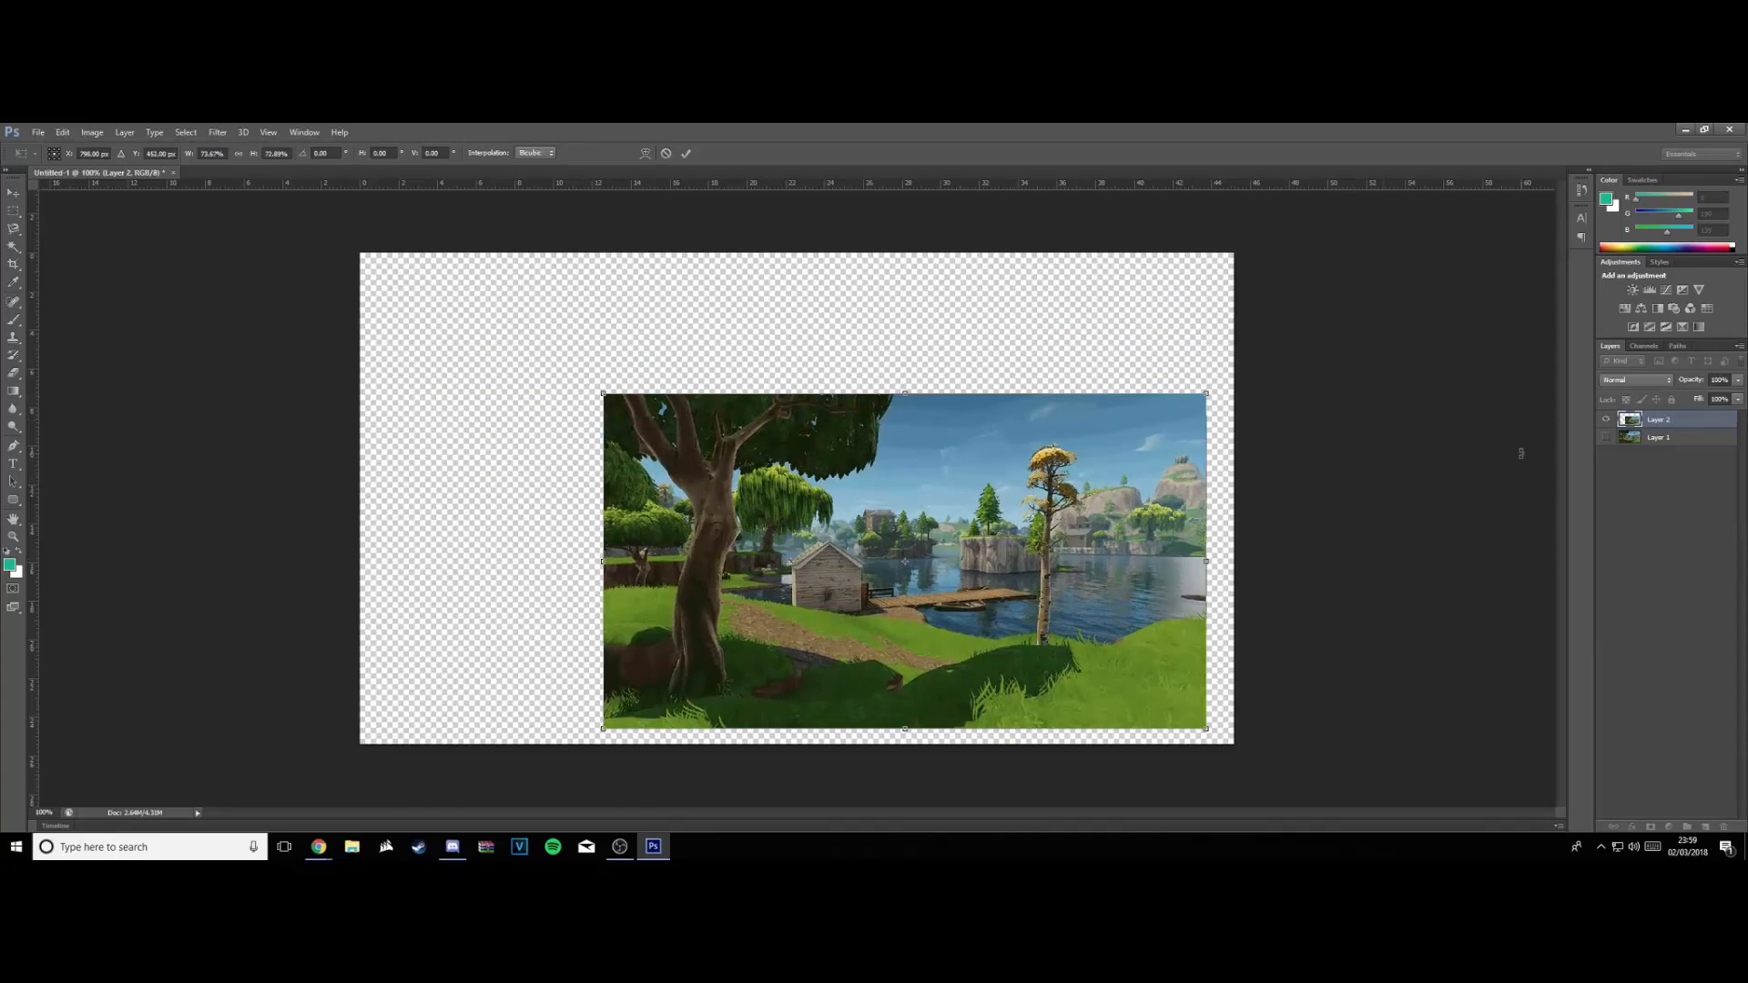
pyautogui.press('Return')
# Delete Layer 2 with the smaller copy and make Layer 1 visible again
pyautogui.rightClick(1653, 421)
pyautogui.click(1548, 374)
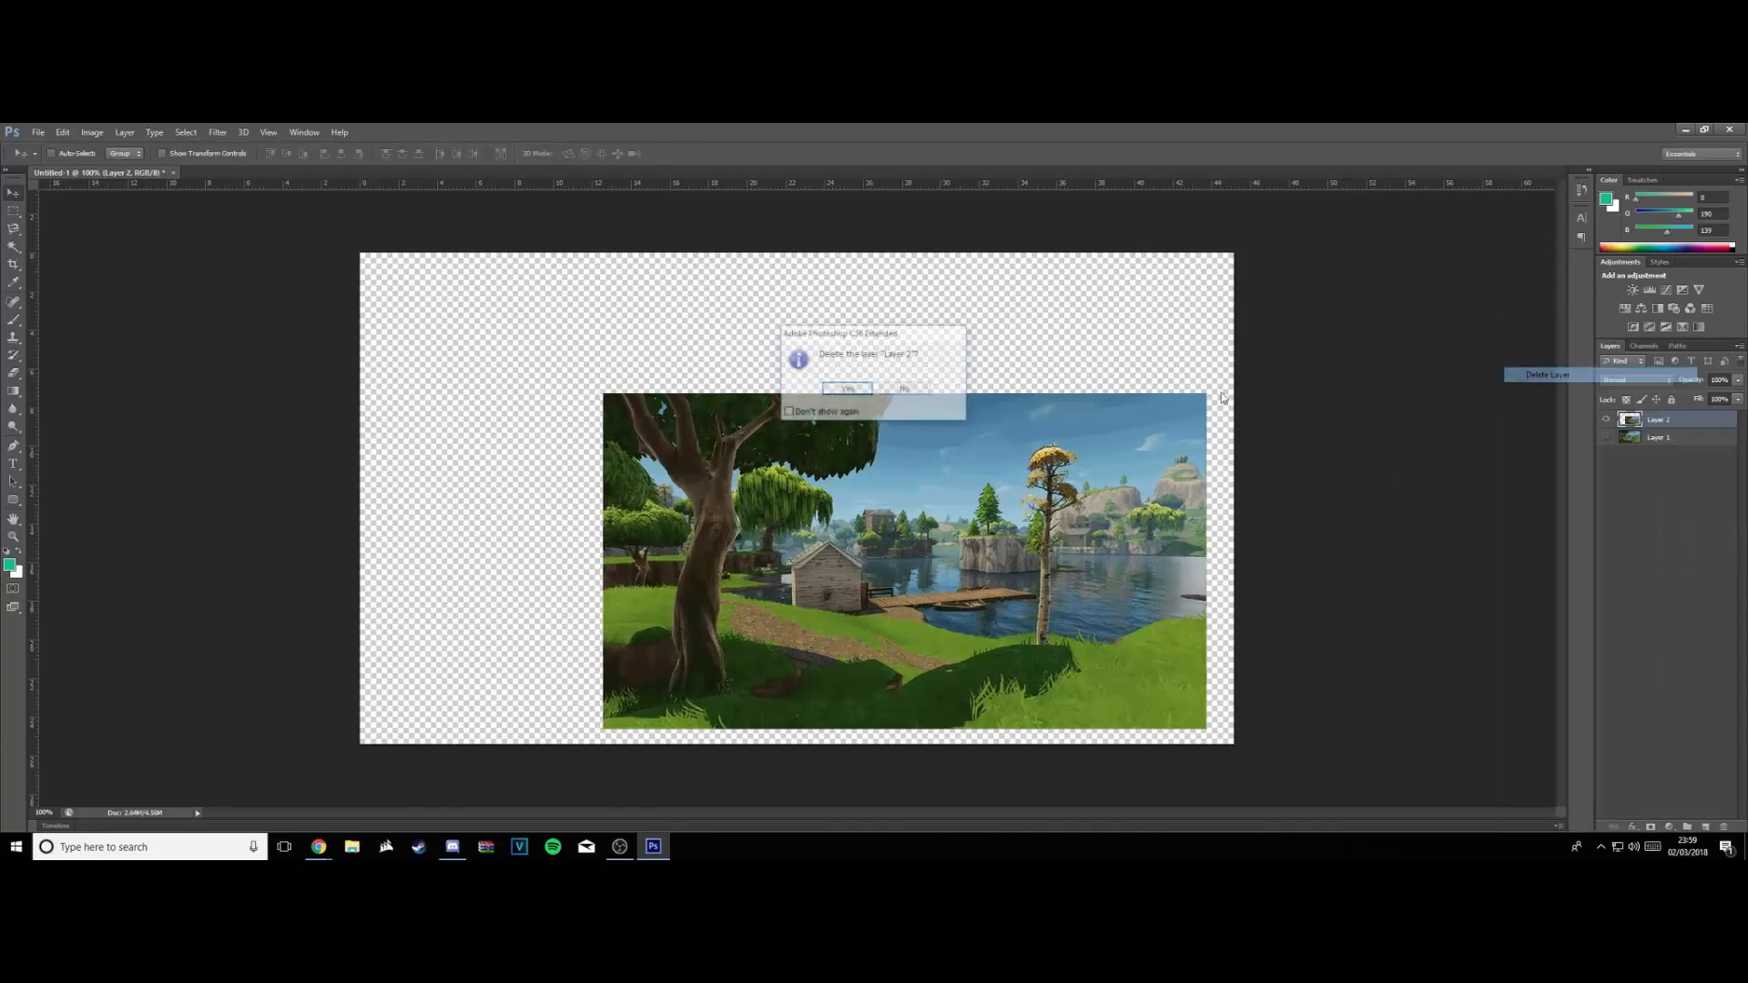
pyautogui.press('Return')
pyautogui.click(1606, 420)
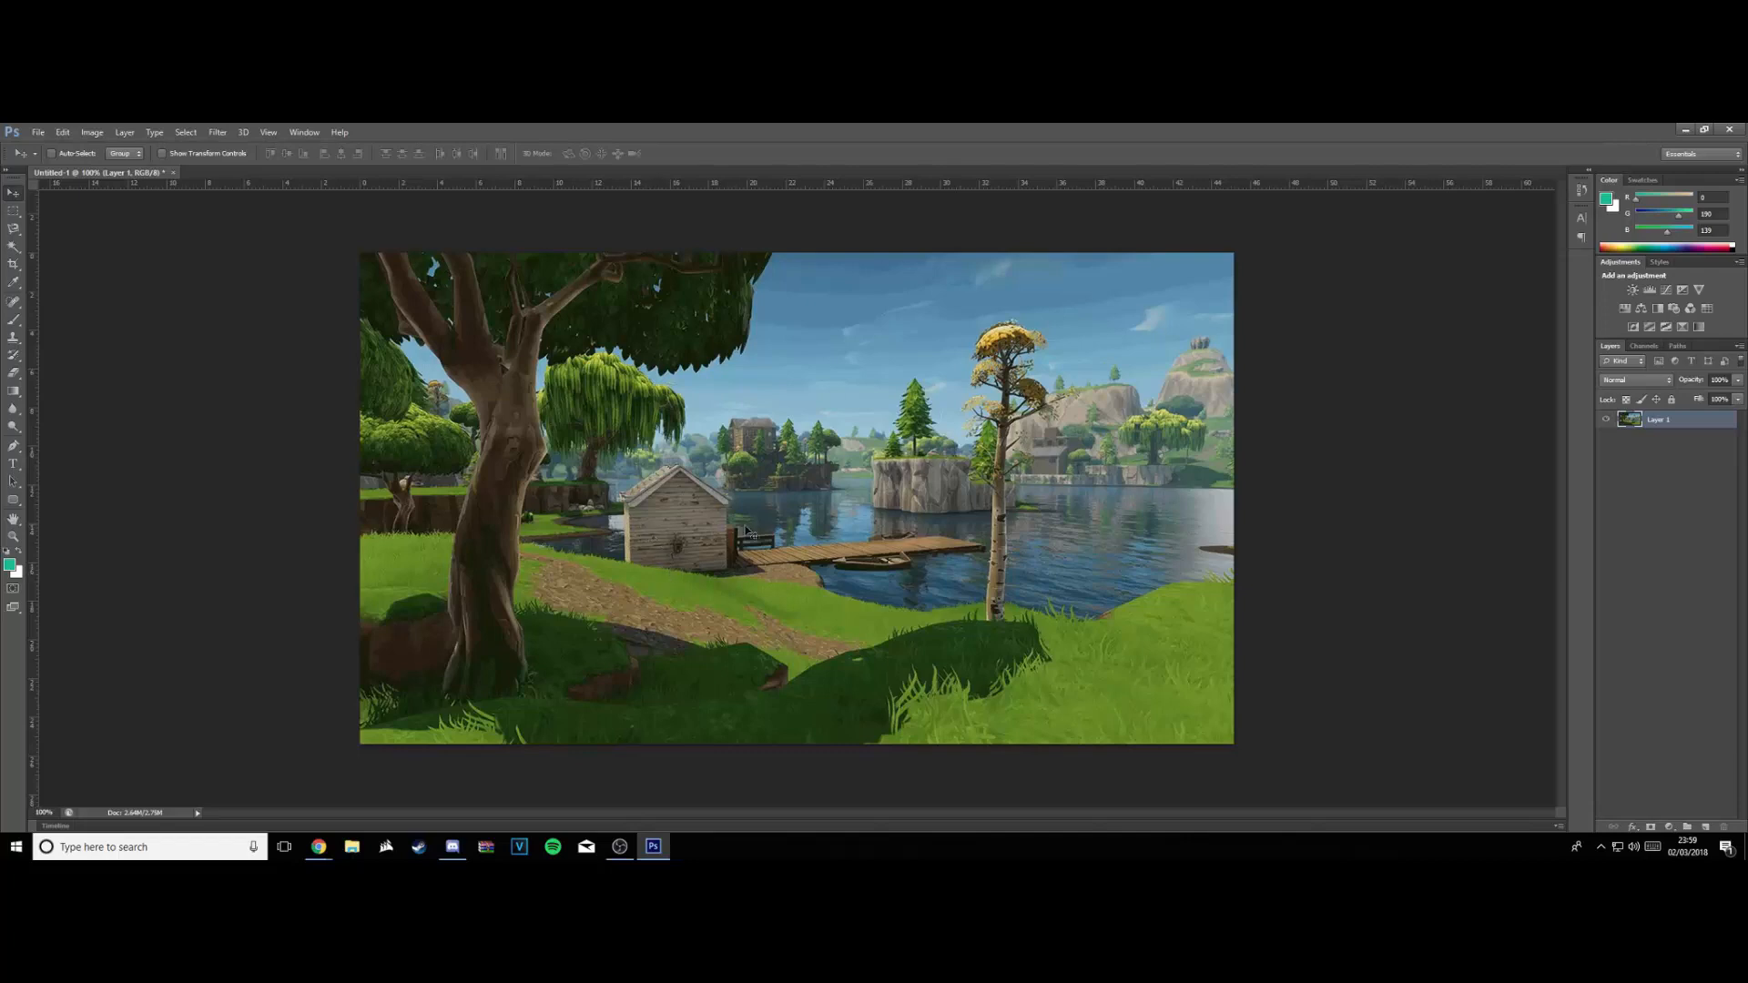
# Set the foreground color to orange, hex ff7800
pyautogui.click(1608, 200)
pyautogui.moveTo(870, 483); pyautogui.dragTo(1006, 279)
pyautogui.click(881, 474)
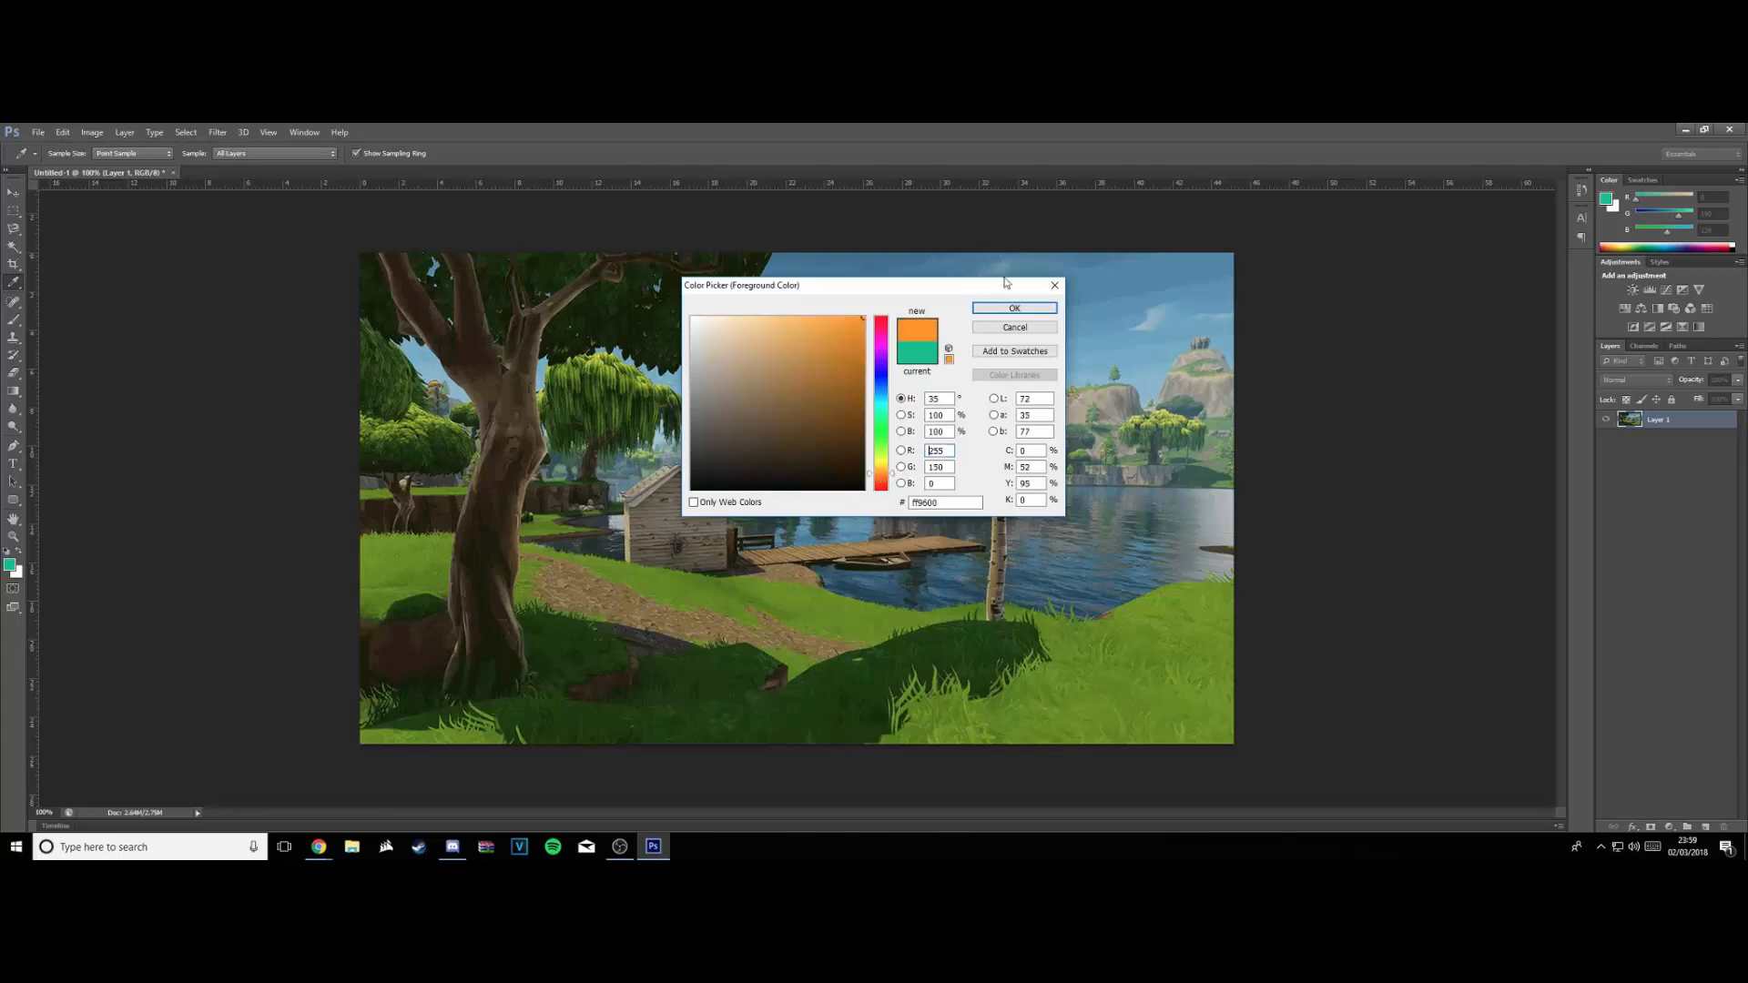
pyautogui.moveTo(891, 475); pyautogui.dragTo(895, 482)
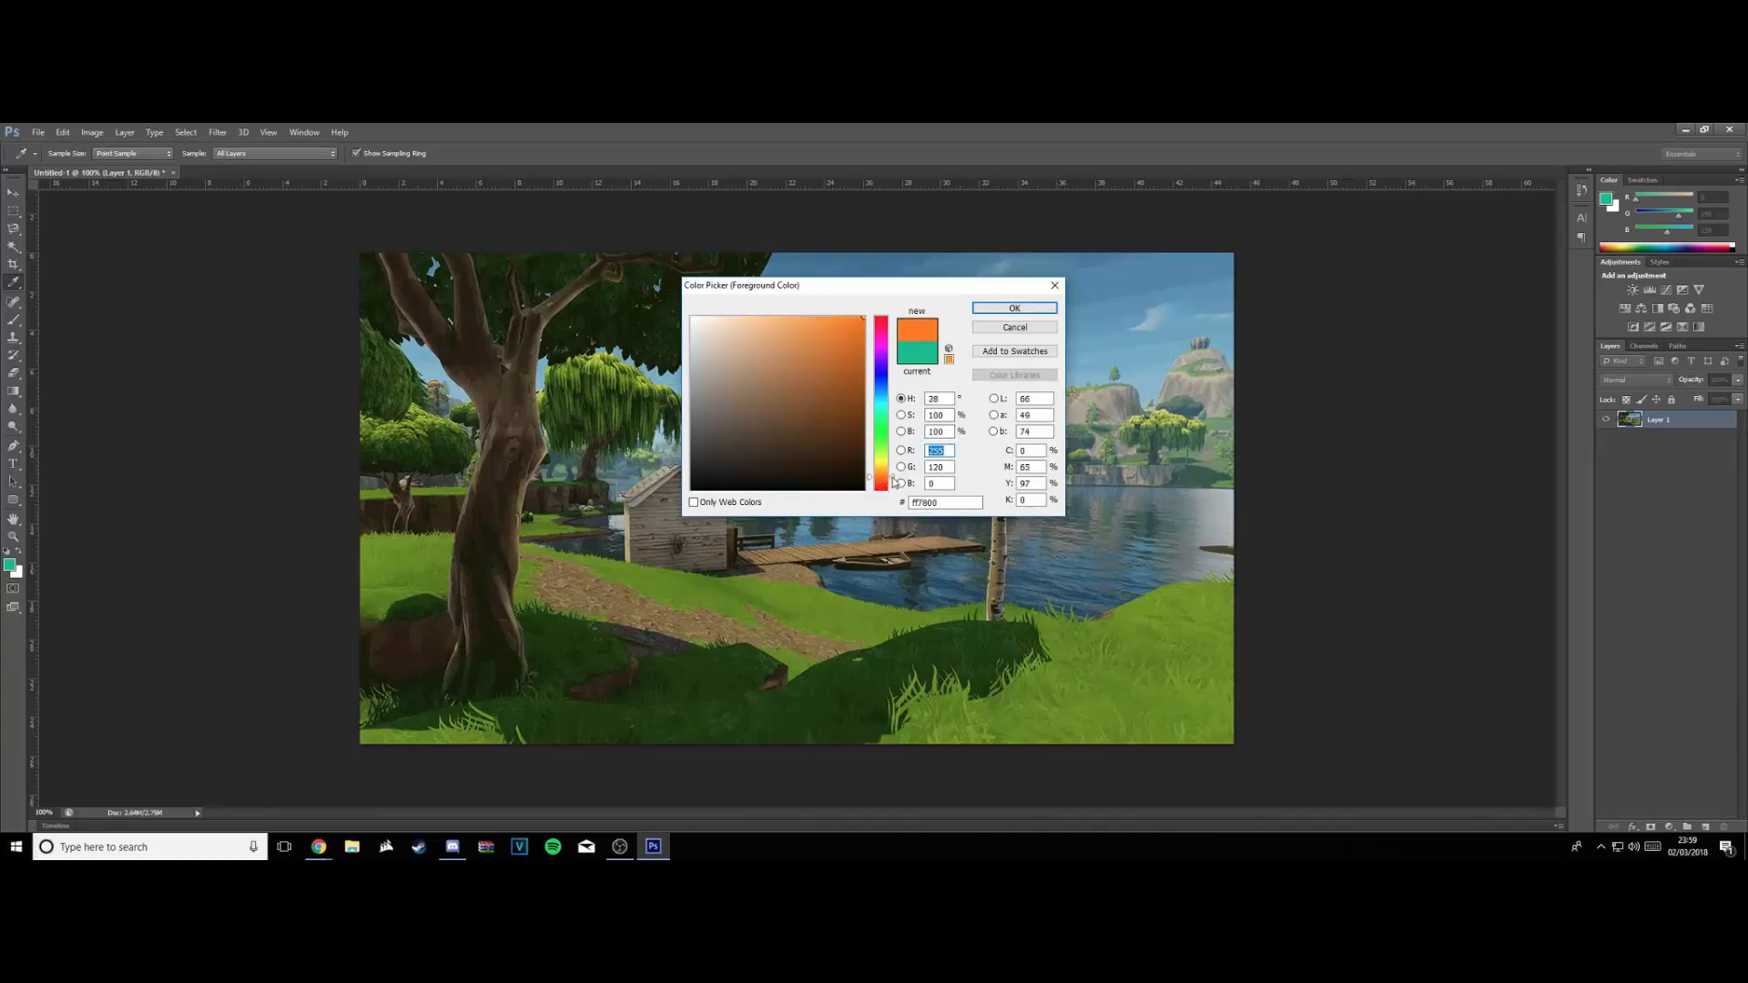
pyautogui.click(1014, 309)
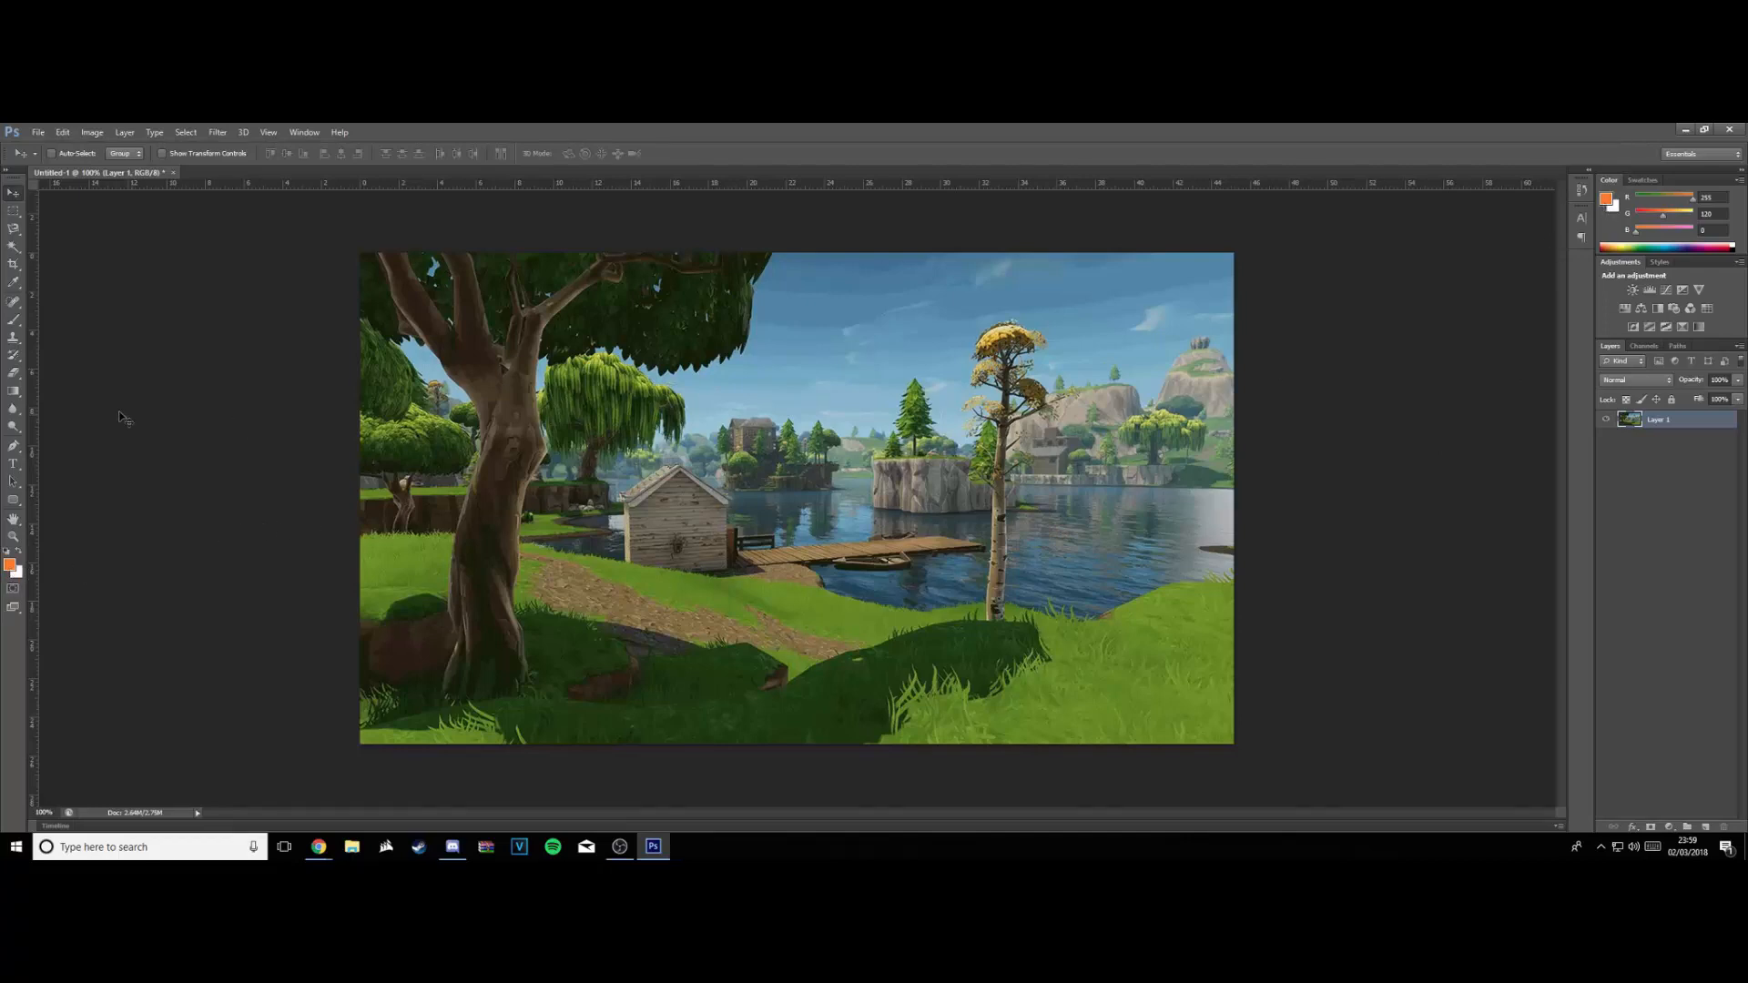
# Add a new layer above the lakeside image and paint the whole canvas orange with the Brush tool
pyautogui.click(1706, 827)
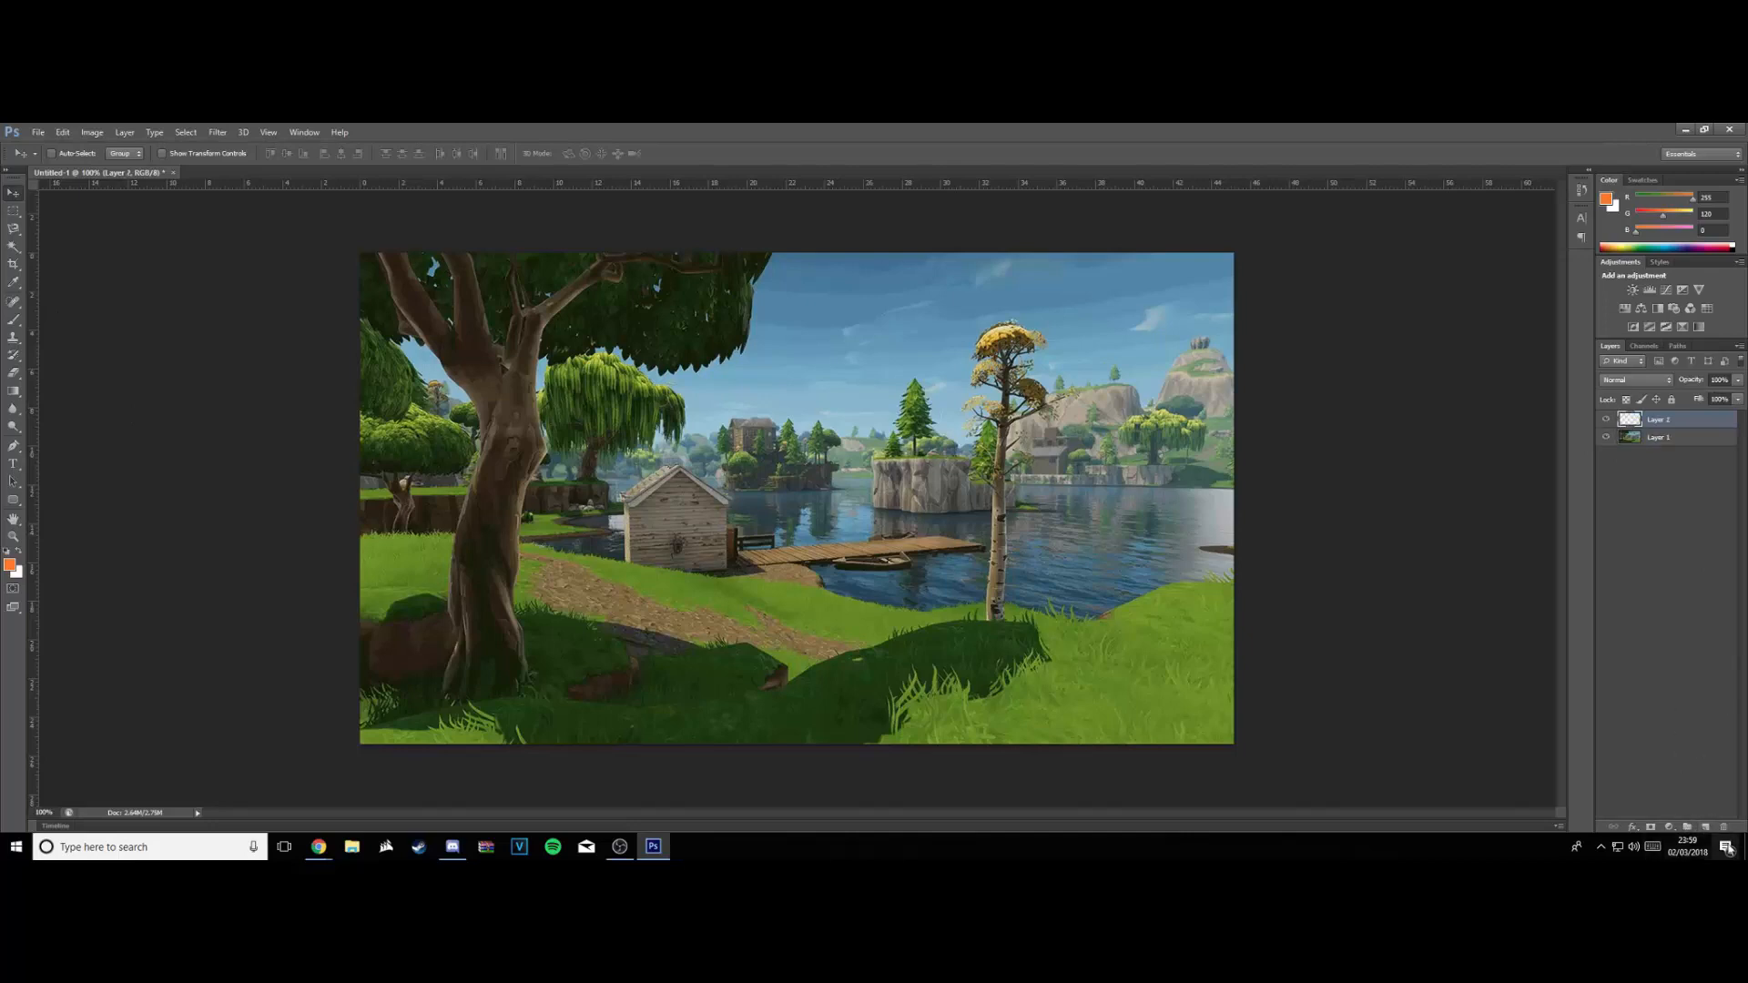
pyautogui.click(14, 320)
pyautogui.moveTo(531, 318)
pyautogui.mouseDown()
pyautogui.moveTo(953, 257)
pyautogui.moveTo(1317, 275)
pyautogui.moveTo(341, 382)
pyautogui.moveTo(313, 468)
pyautogui.moveTo(397, 493)
pyautogui.moveTo(230, 425)
pyautogui.moveTo(328, 418)
pyautogui.moveTo(486, 487)
pyautogui.moveTo(227, 524)
pyautogui.moveTo(864, 600)
pyautogui.moveTo(932, 591)
pyautogui.moveTo(957, 634)
pyautogui.moveTo(1019, 649)
pyautogui.moveTo(917, 743)
pyautogui.moveTo(1418, 665)
pyautogui.moveTo(1386, 754)
pyautogui.mouseUp()
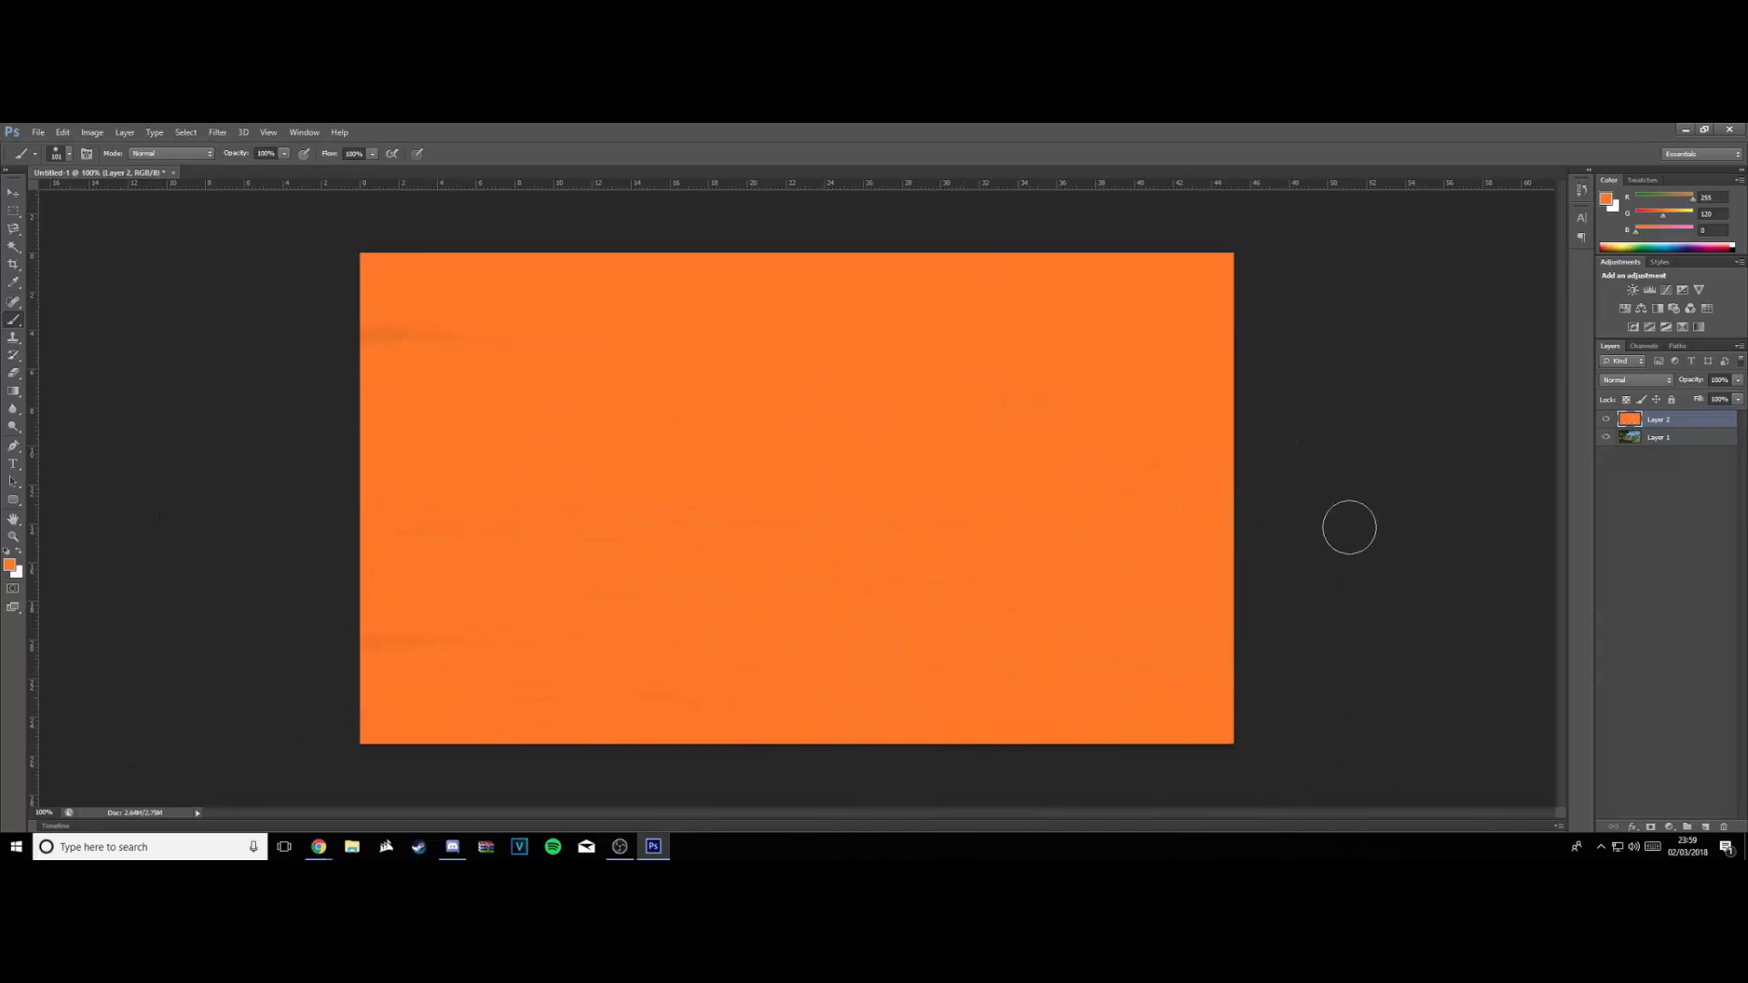
# Set the orange layer's blend mode to Soft Light and toggle its visibility to compare the tint with the original
pyautogui.click(1635, 383)
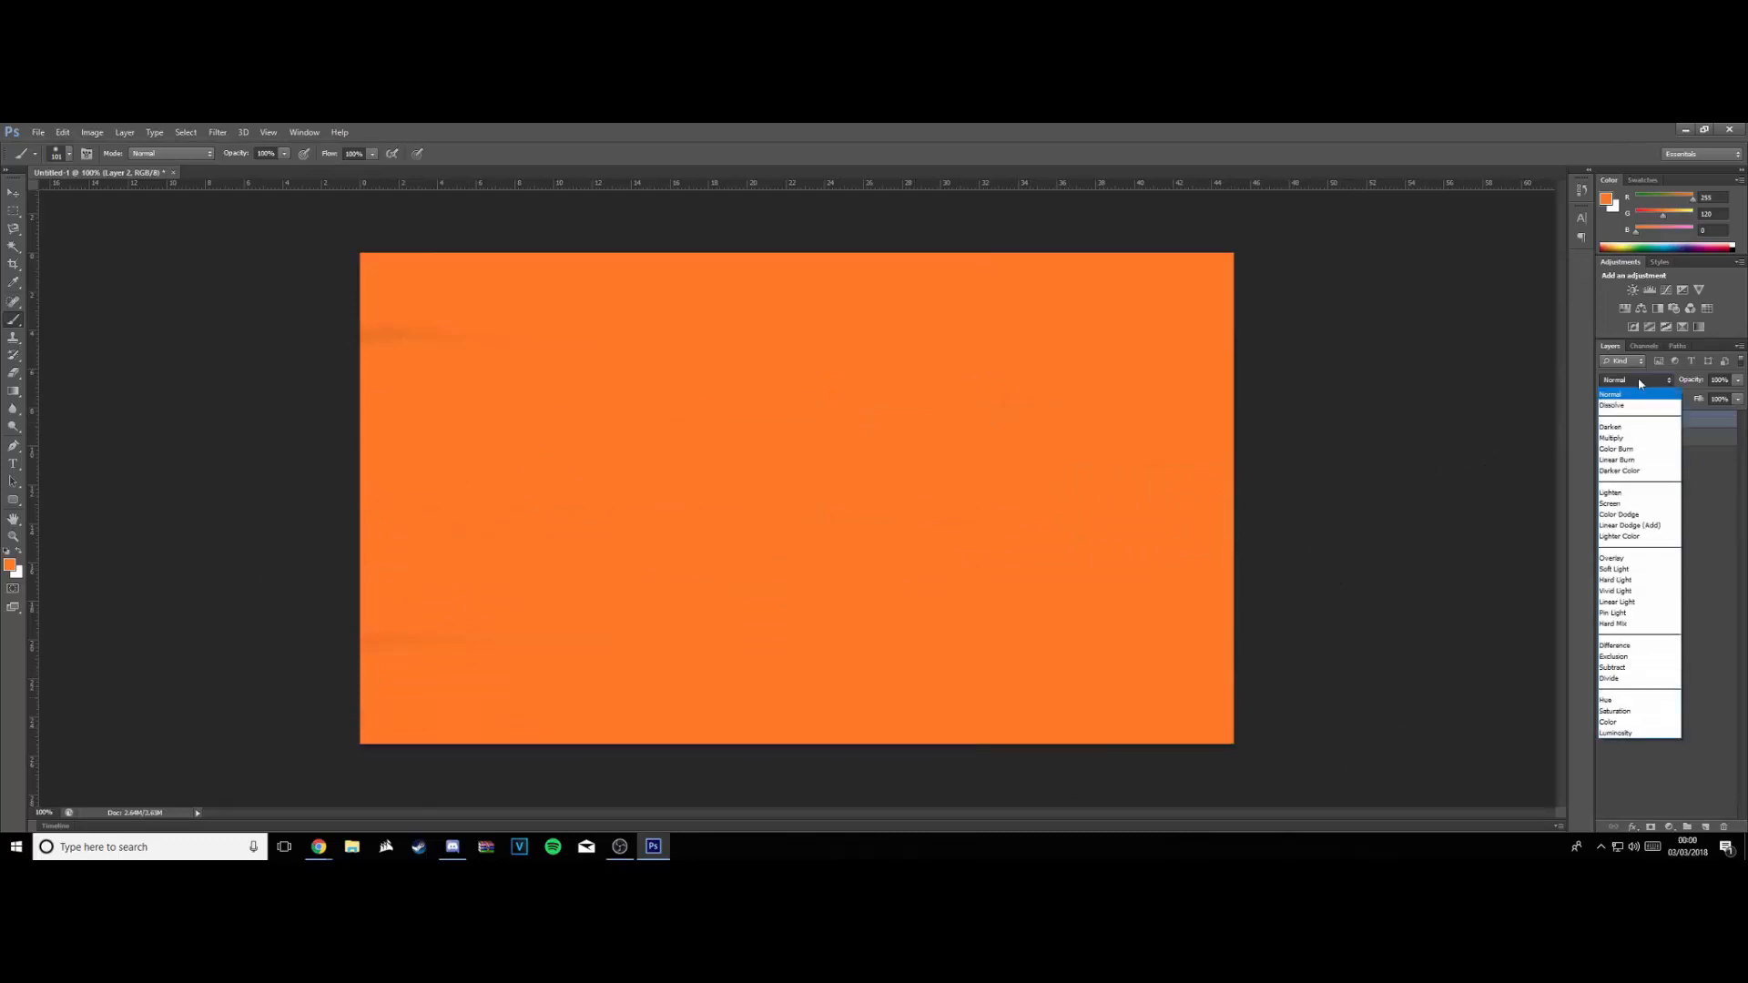
pyautogui.click(1628, 572)
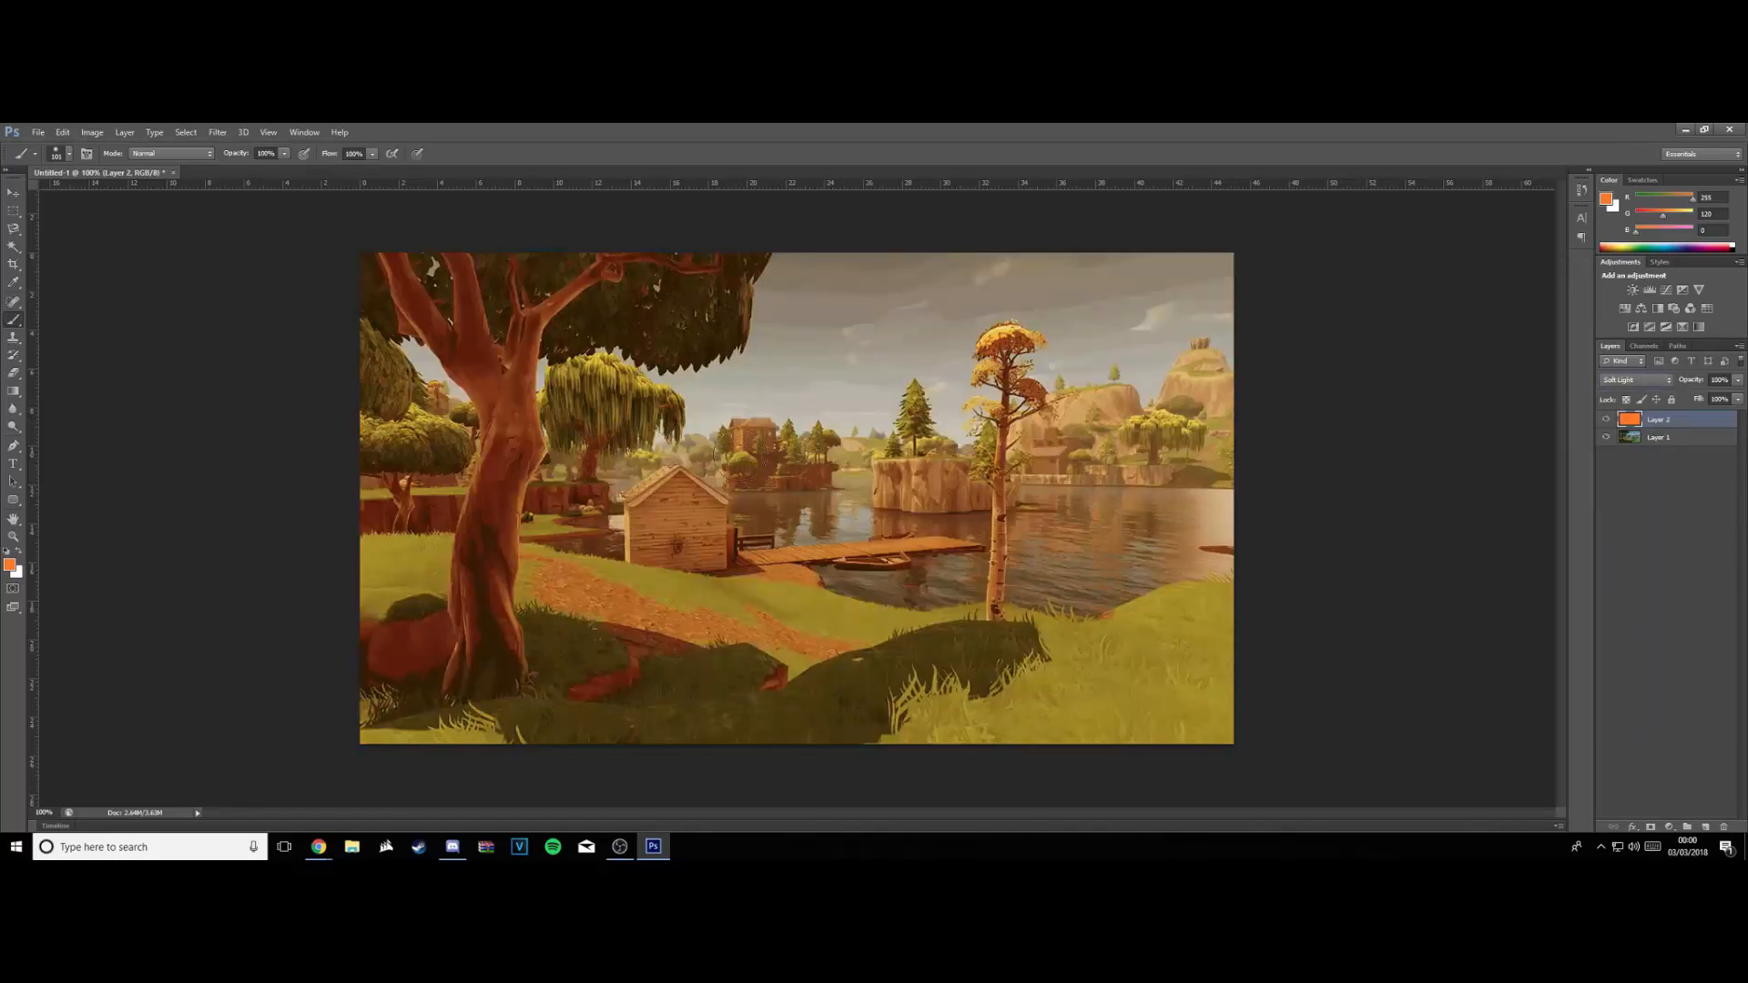
pyautogui.click(1608, 422)
pyautogui.click(1608, 421)
pyautogui.click(1608, 422)
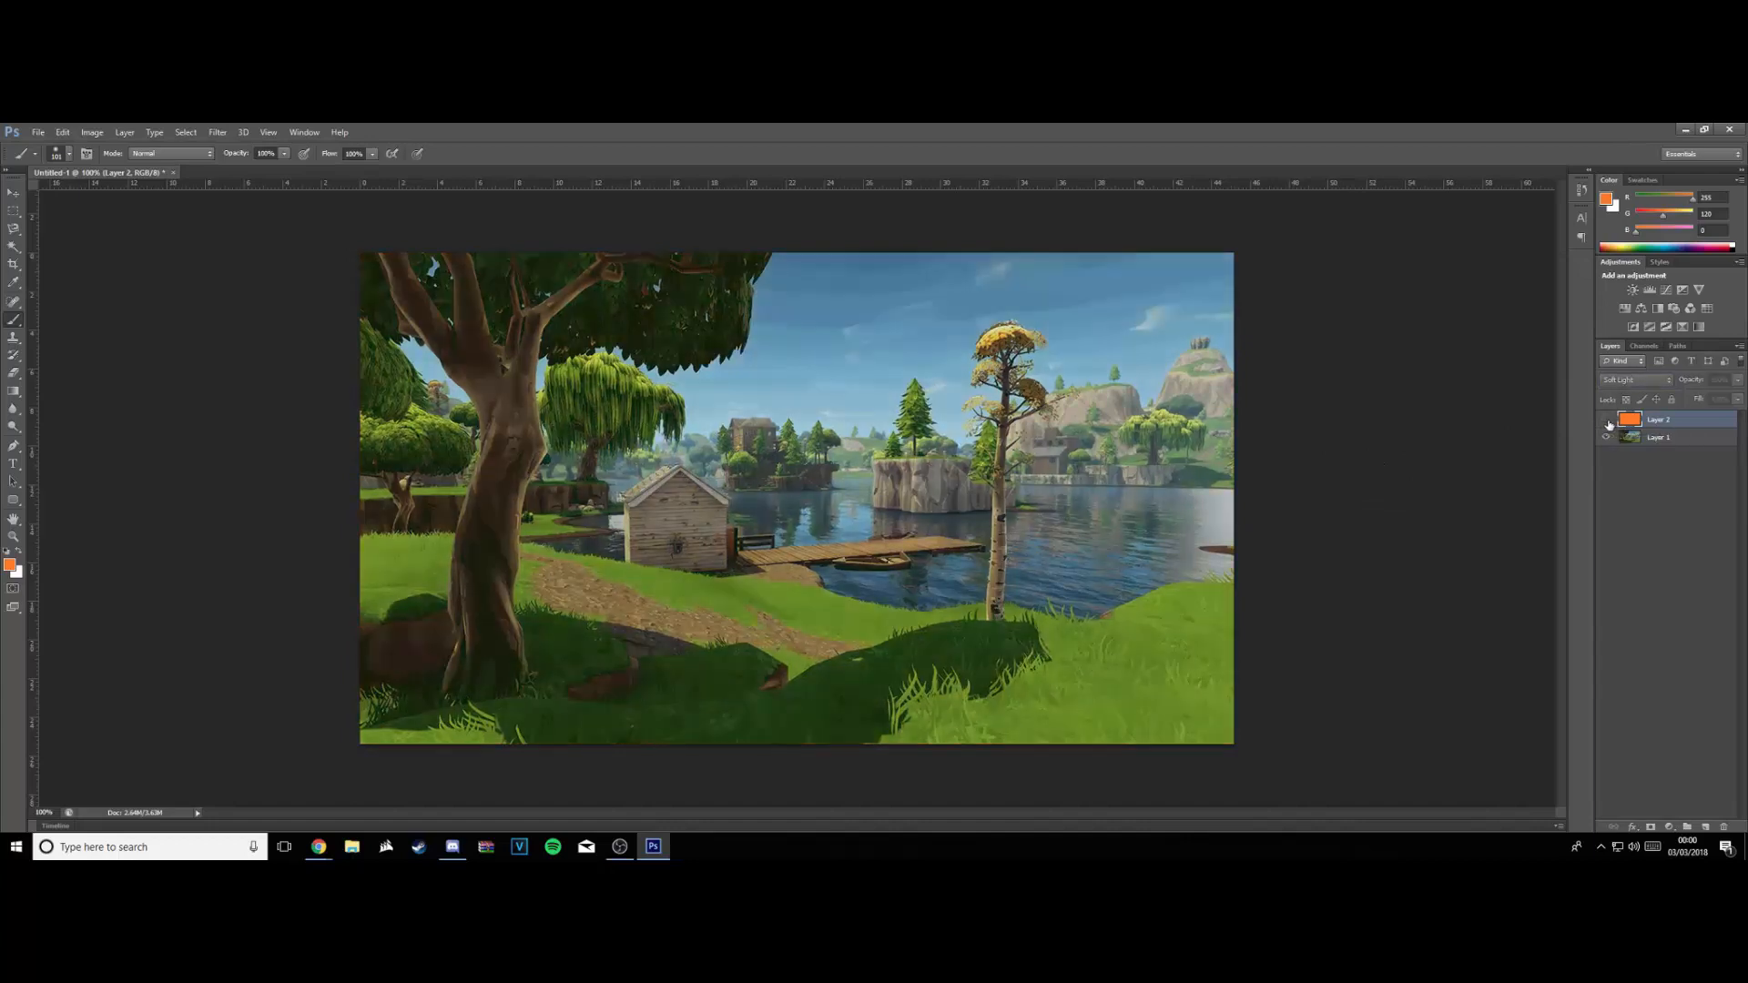
pyautogui.click(1608, 422)
pyautogui.click(1608, 422)
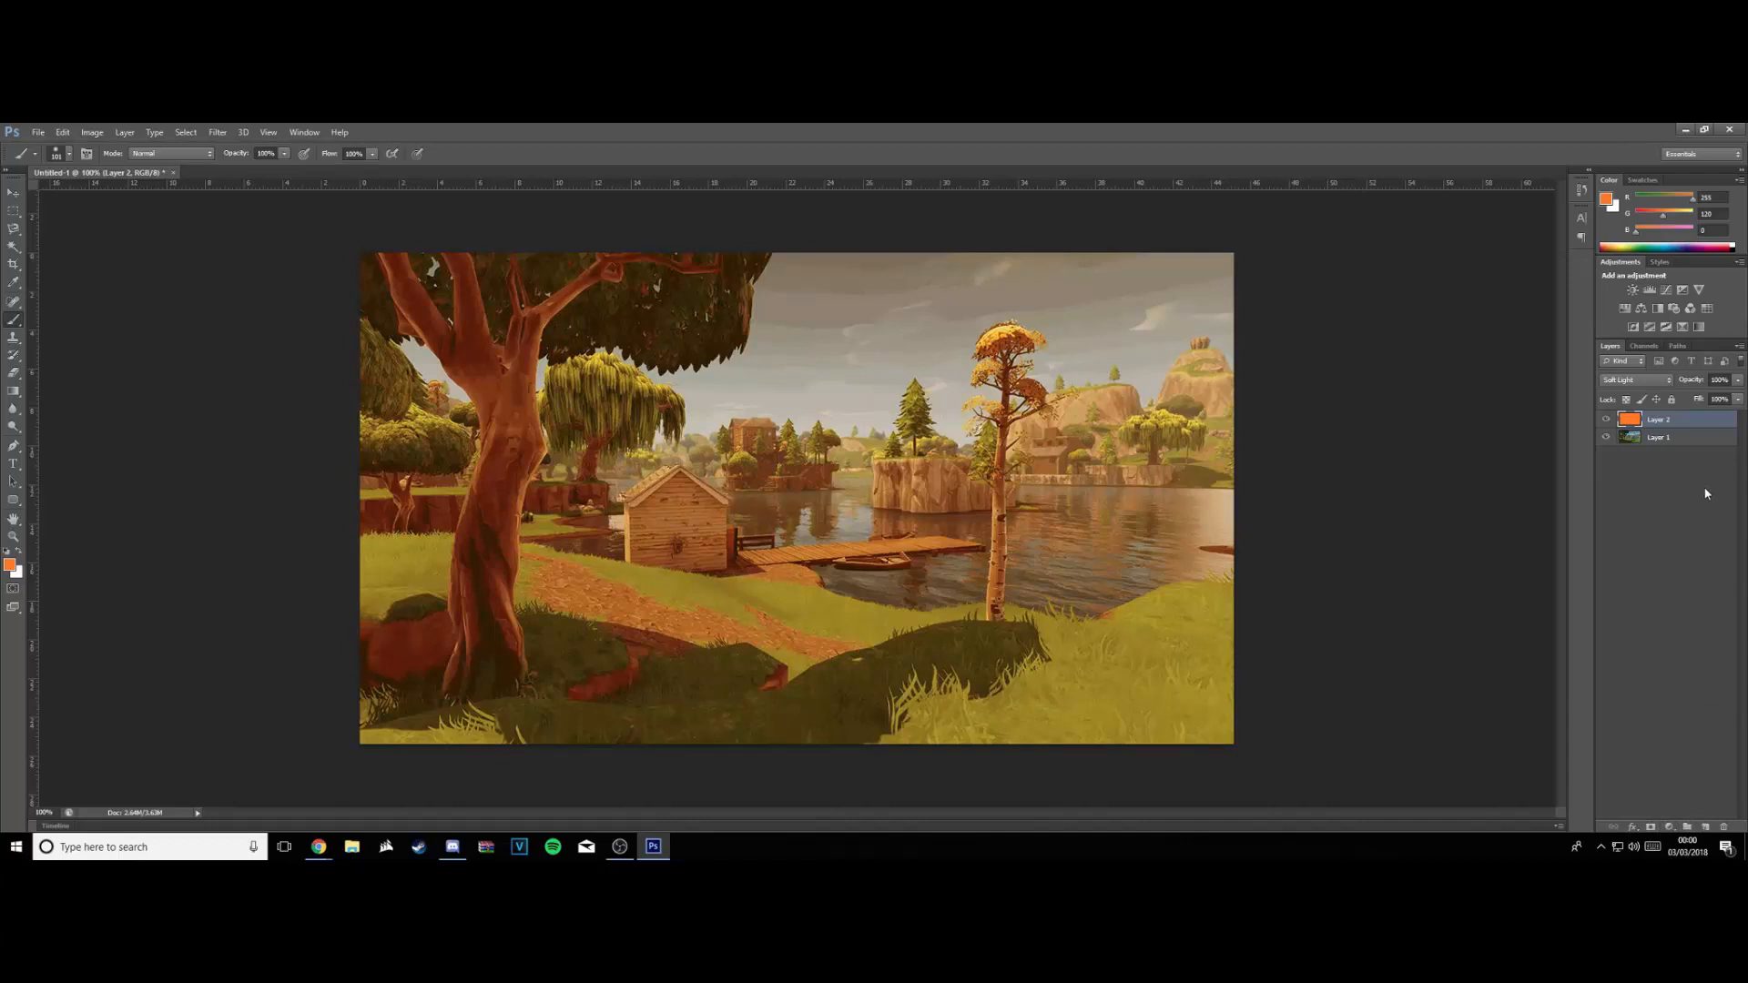
# Merge the orange layer and the lakeside layer into one using Merge Visible
pyautogui.keyDown('shift'); pyautogui.click(1701, 440); pyautogui.keyUp('shift')
pyautogui.rightClick(1700, 440)
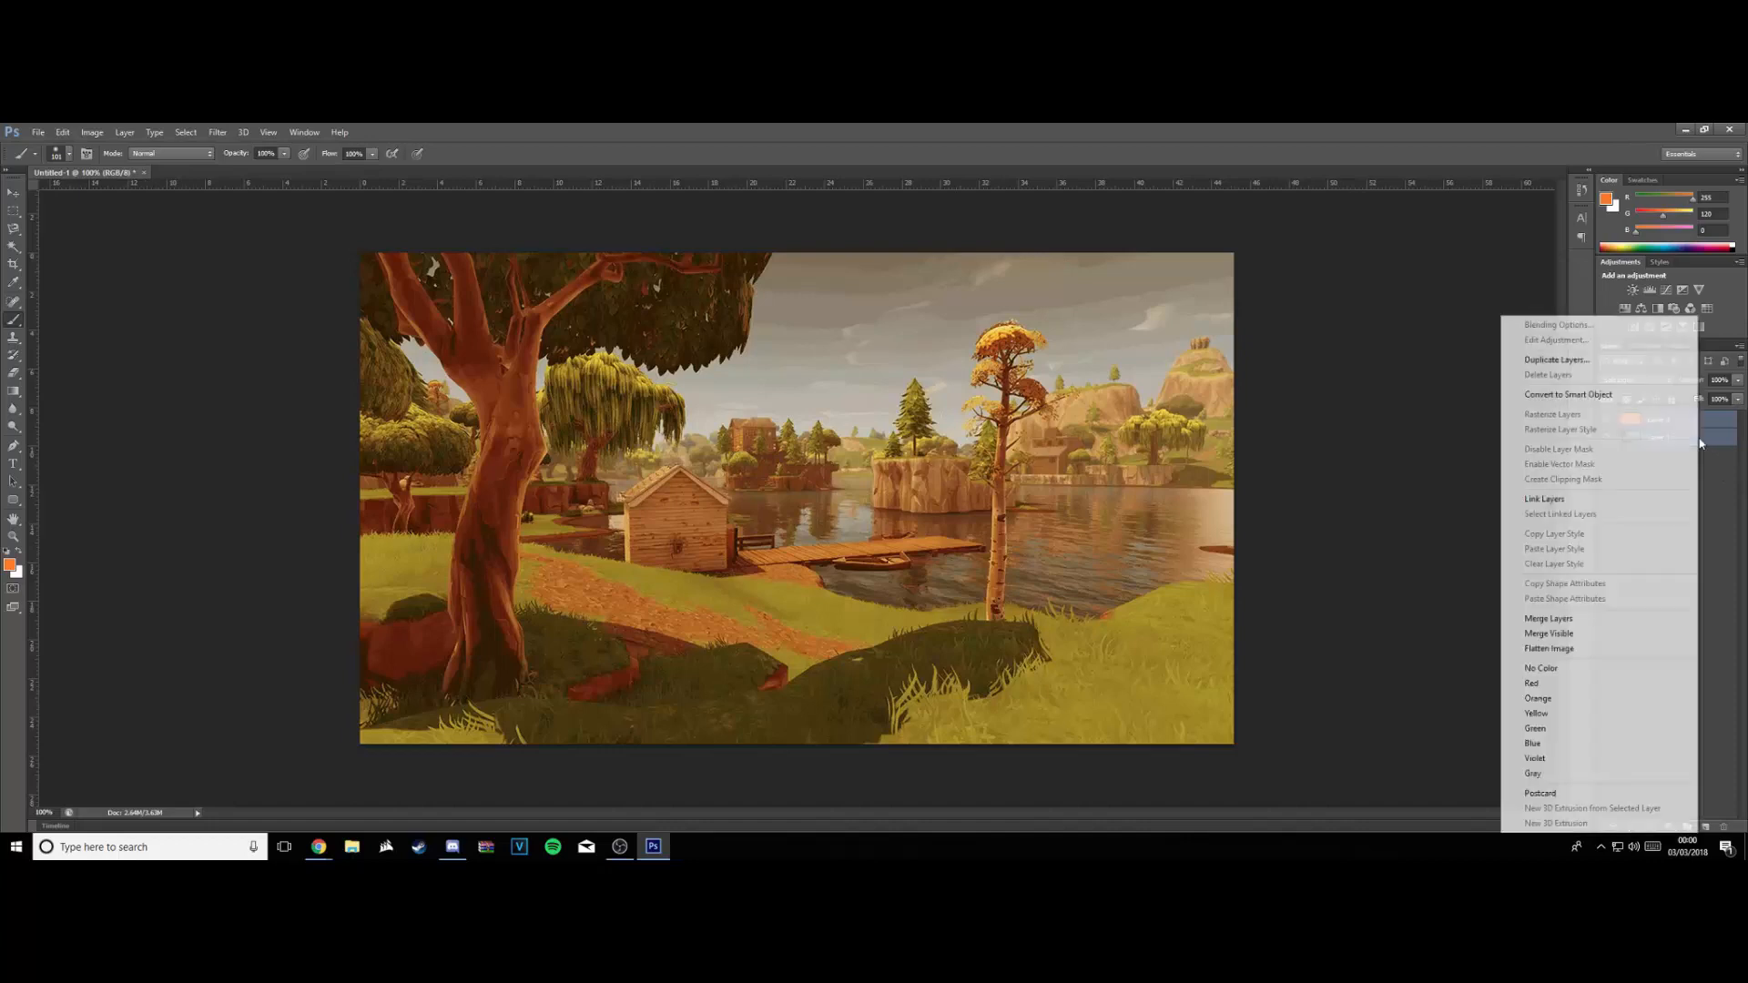
pyautogui.click(1548, 634)
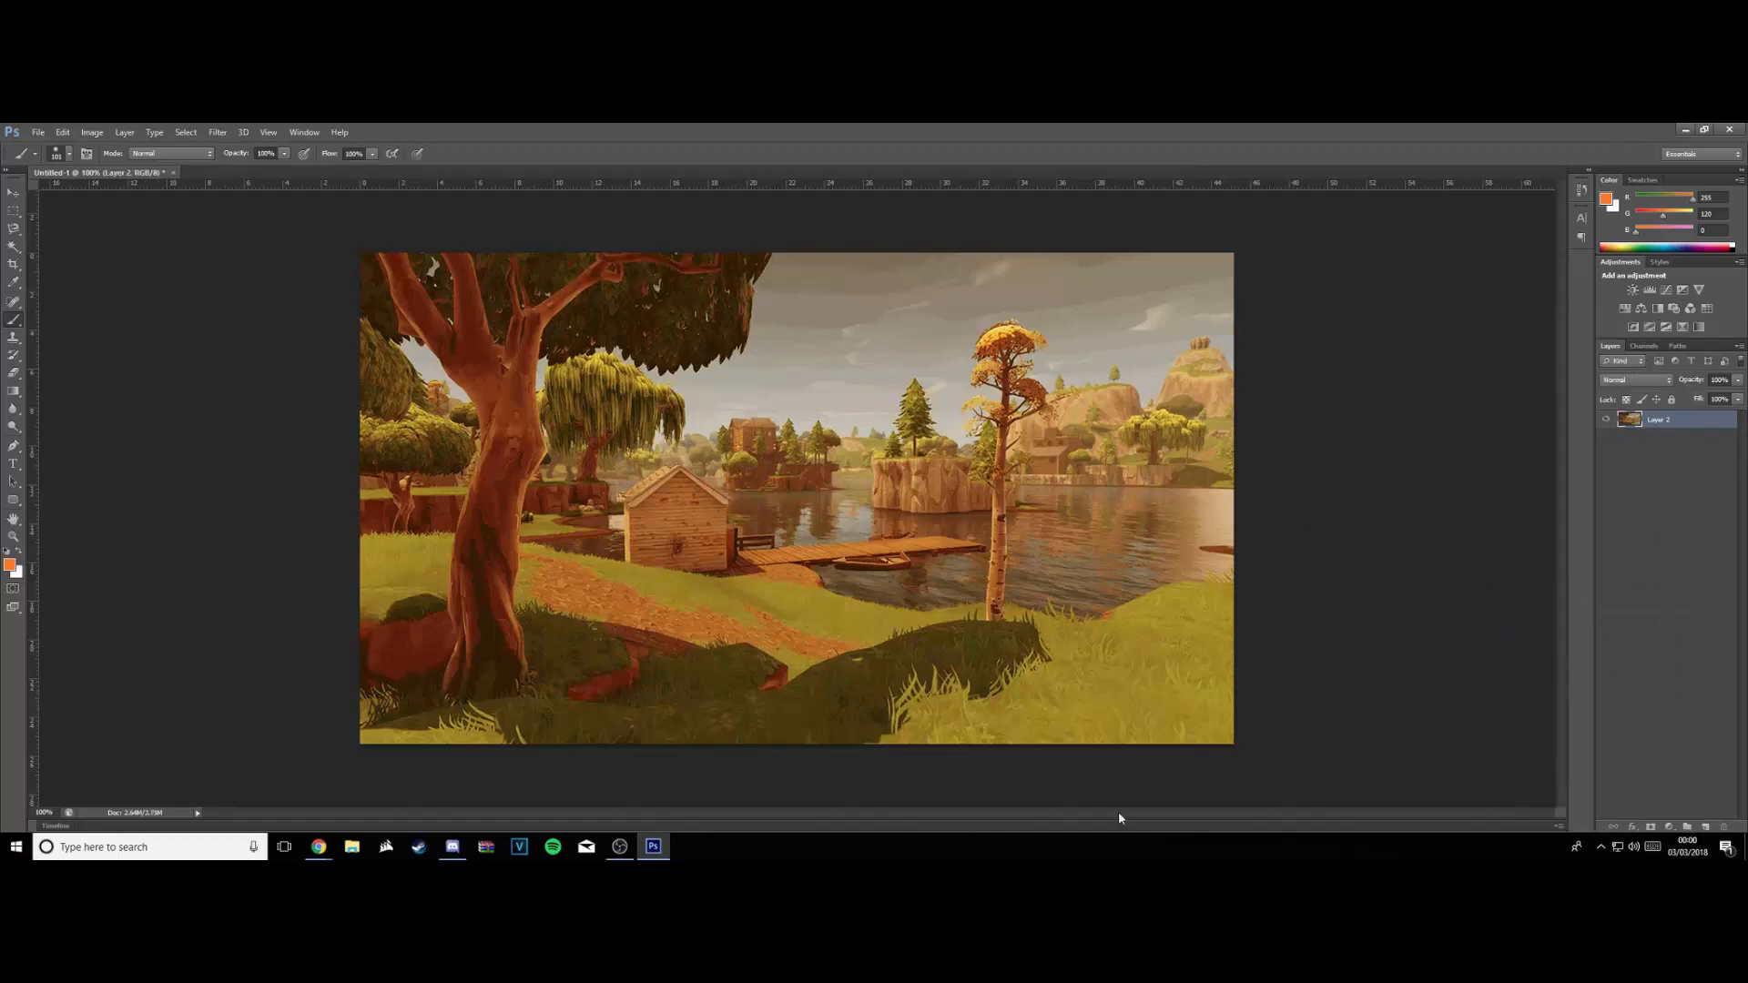
# Rename the merged layer BACKGROUND and add a new empty layer above it
pyautogui.doubleClick(1661, 424)
pyautogui.write('BACKGROUND')
pyautogui.click(1669, 468)
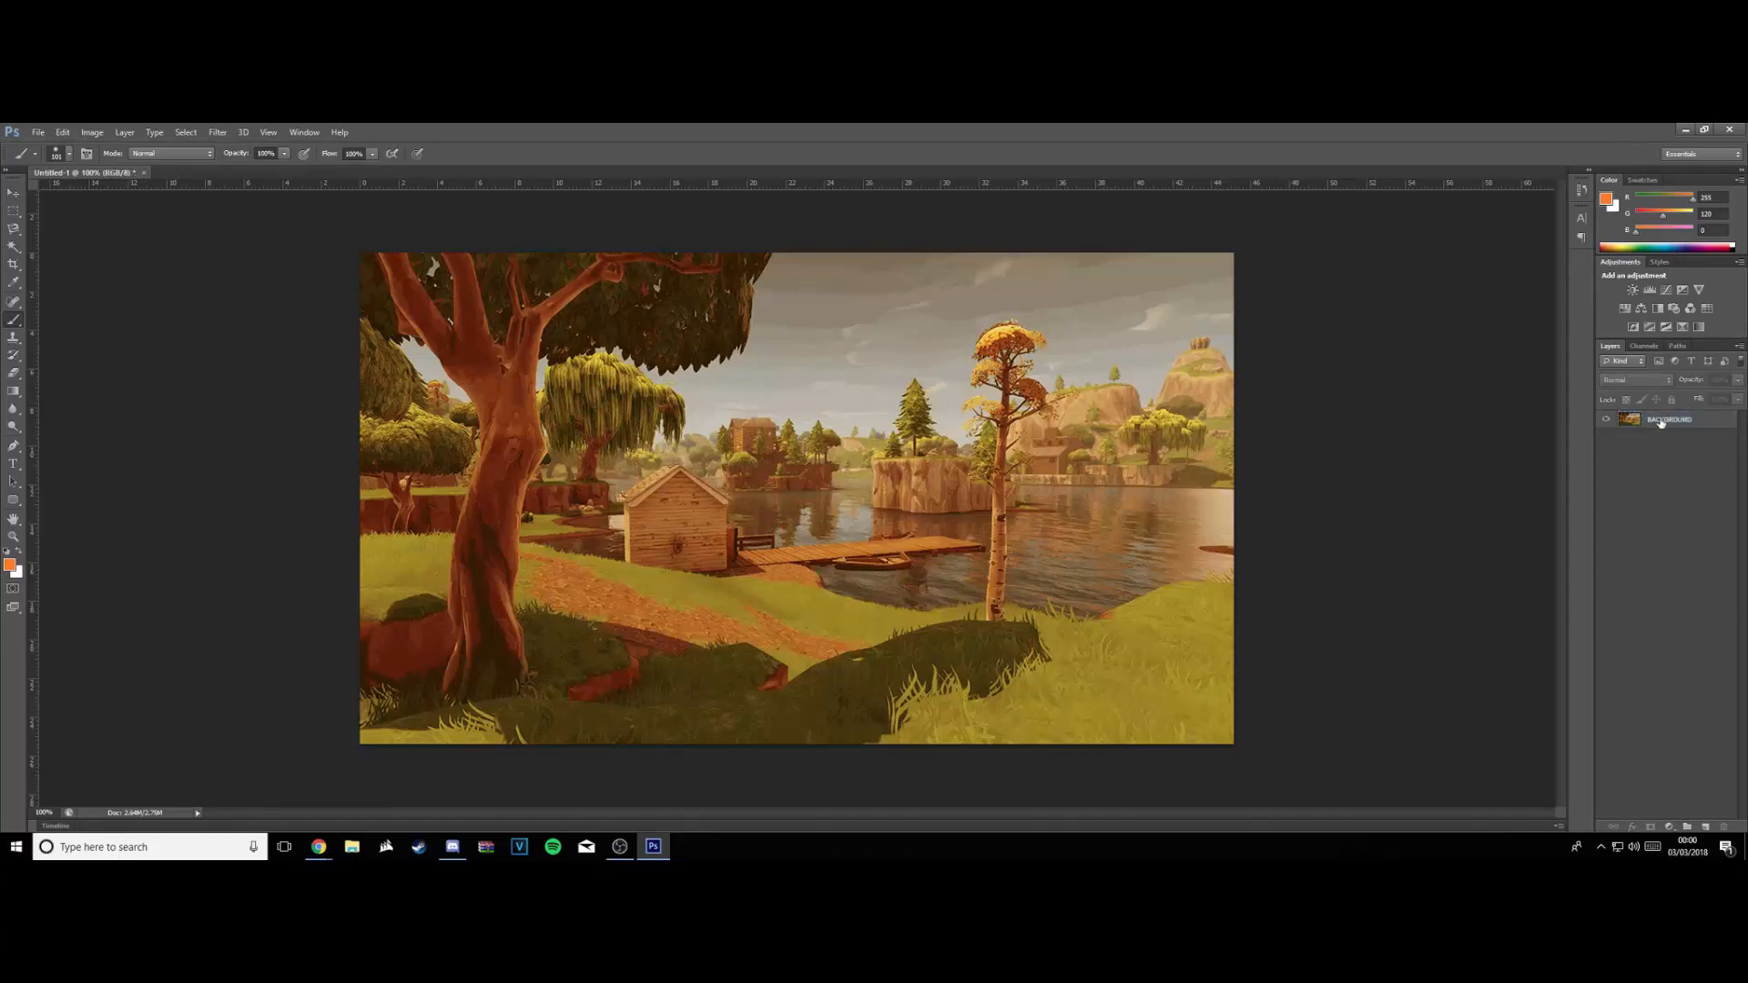
pyautogui.click(1716, 417)
pyautogui.click(1708, 827)
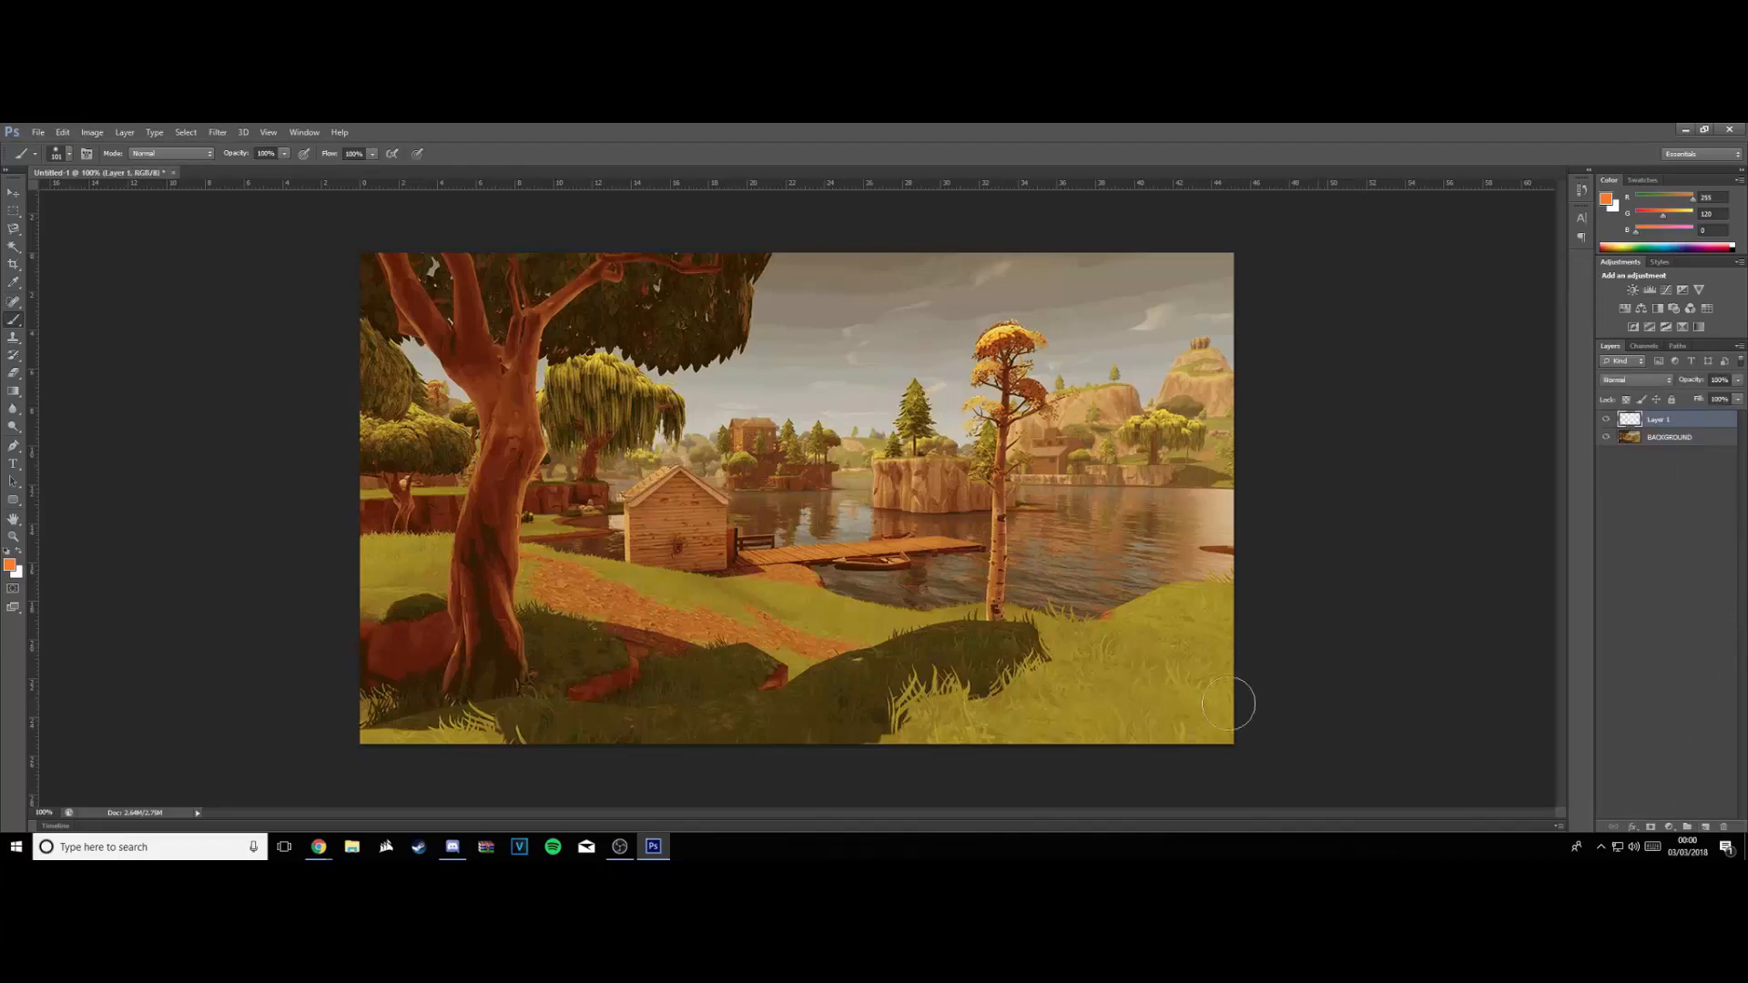
# Switch to Chrome and search Google Images for "fortnite character png"
pyautogui.moveTo(319, 845)
pyautogui.click(261, 800)
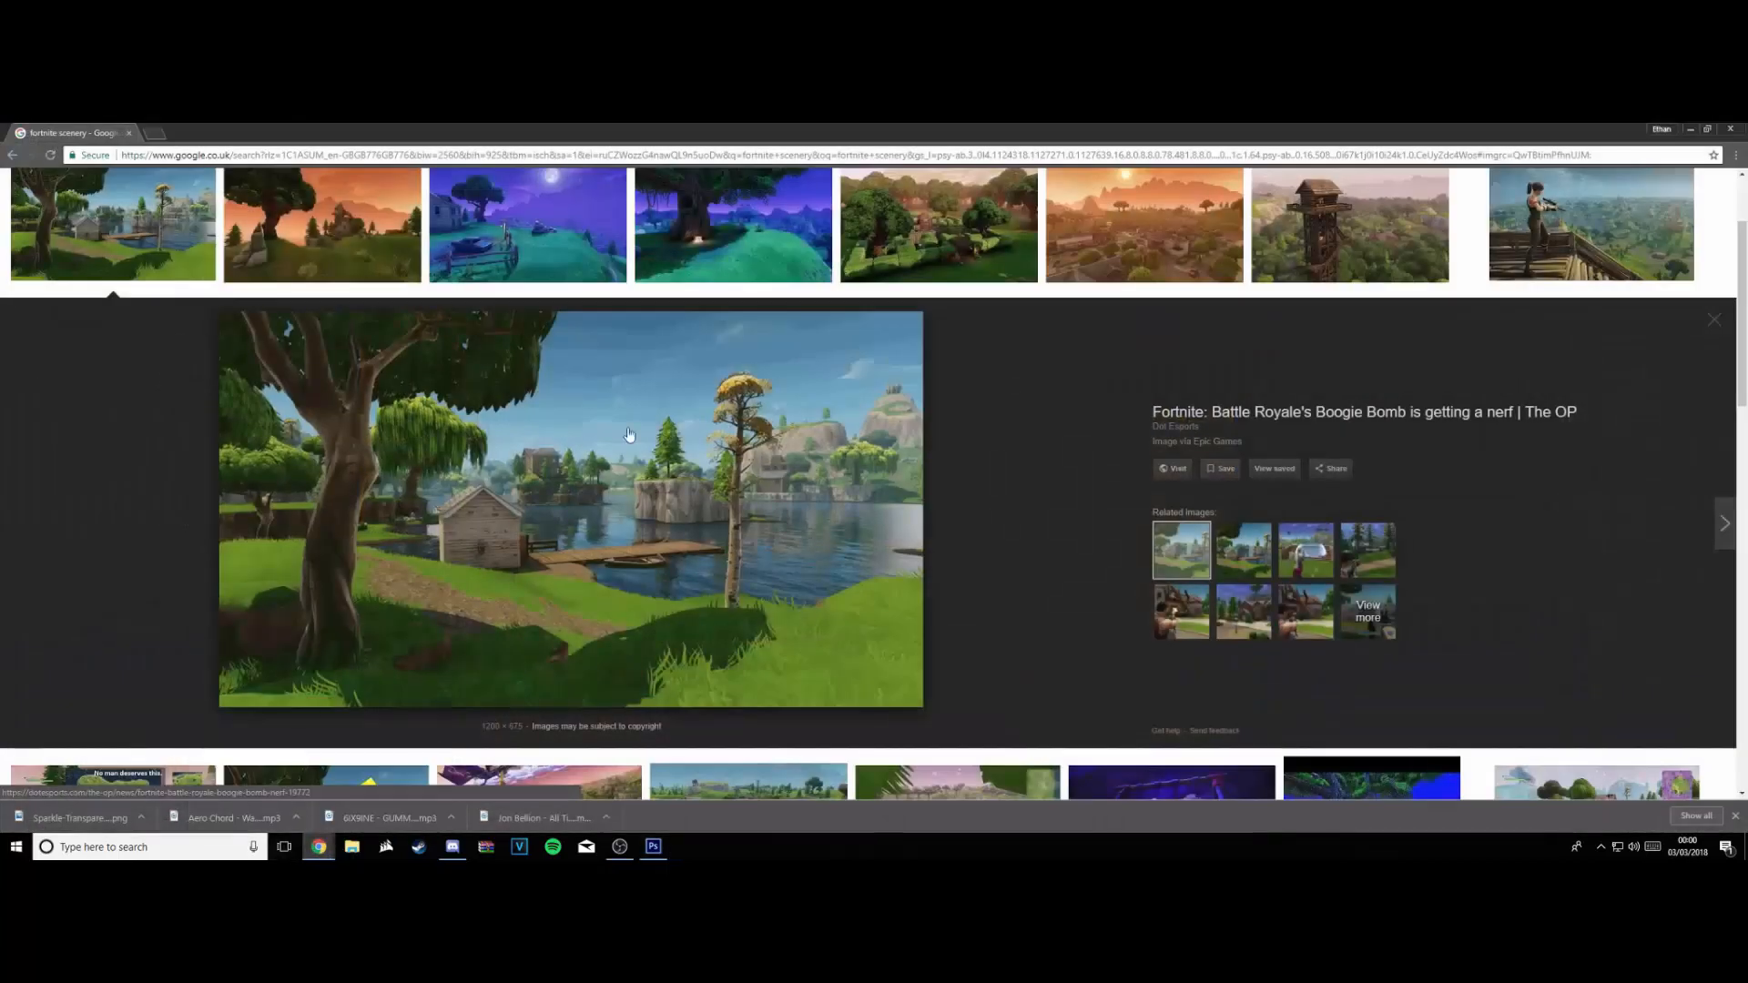
pyautogui.scroll(2, 162, 201)
pyautogui.tripleClick(161, 201)
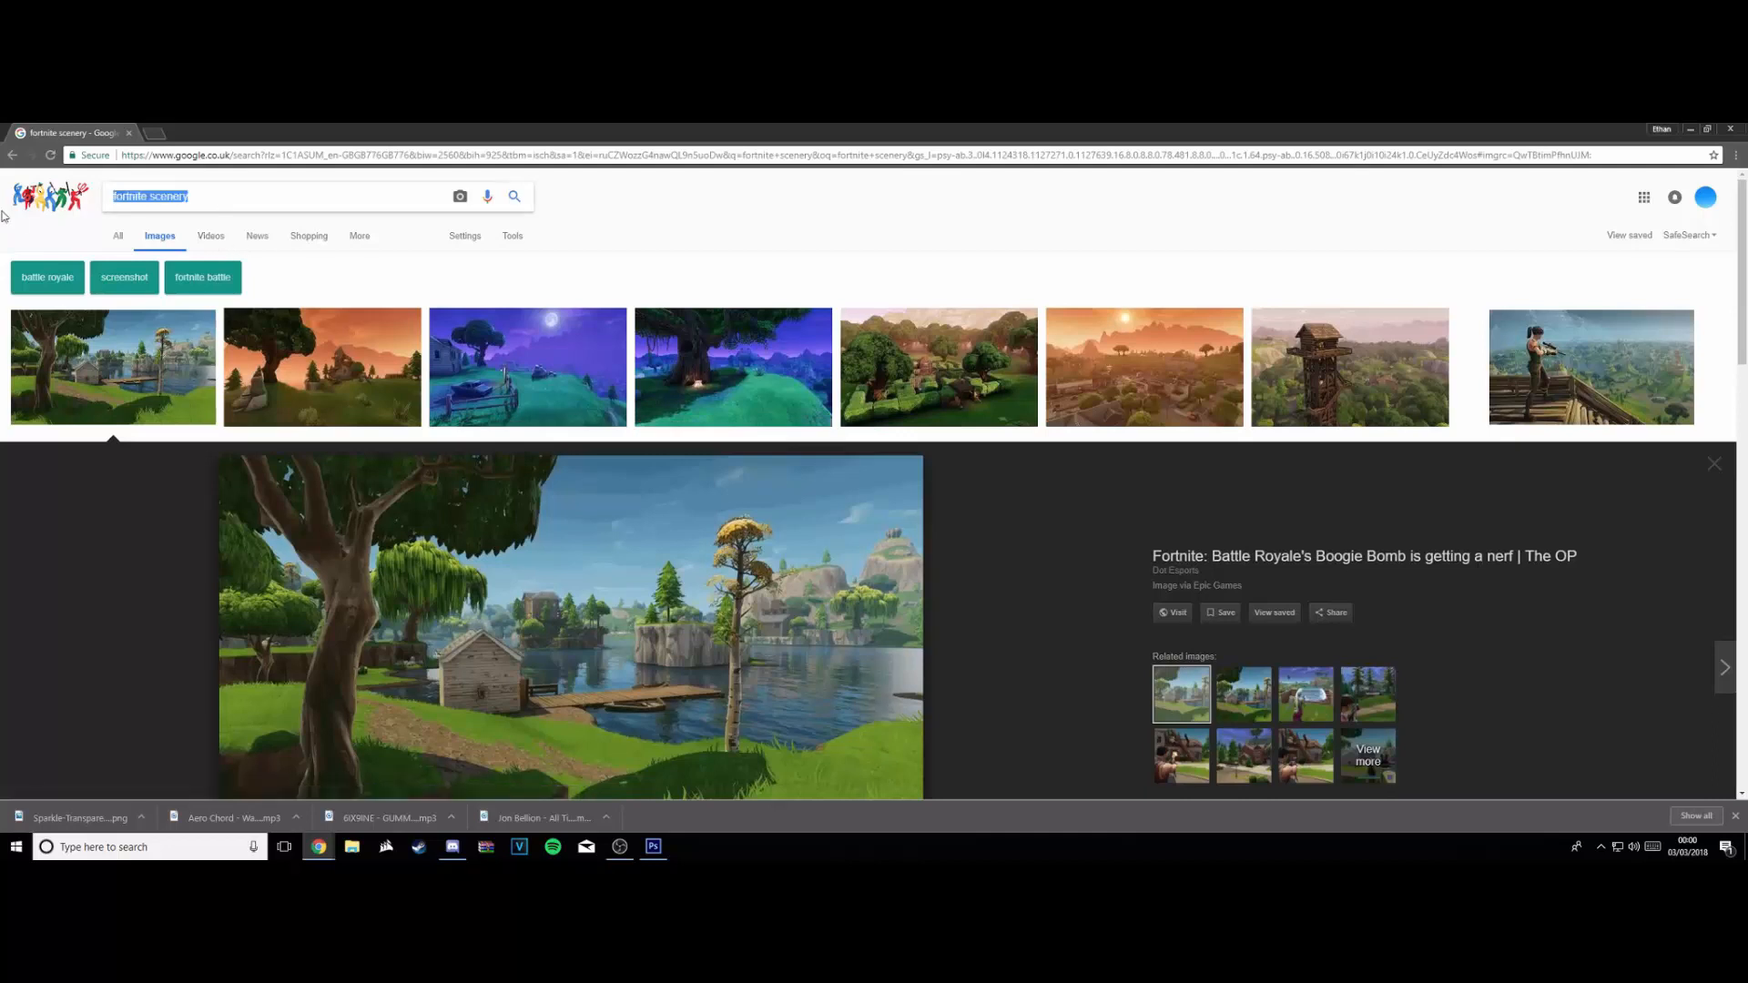
pyautogui.write('fortnite sc')
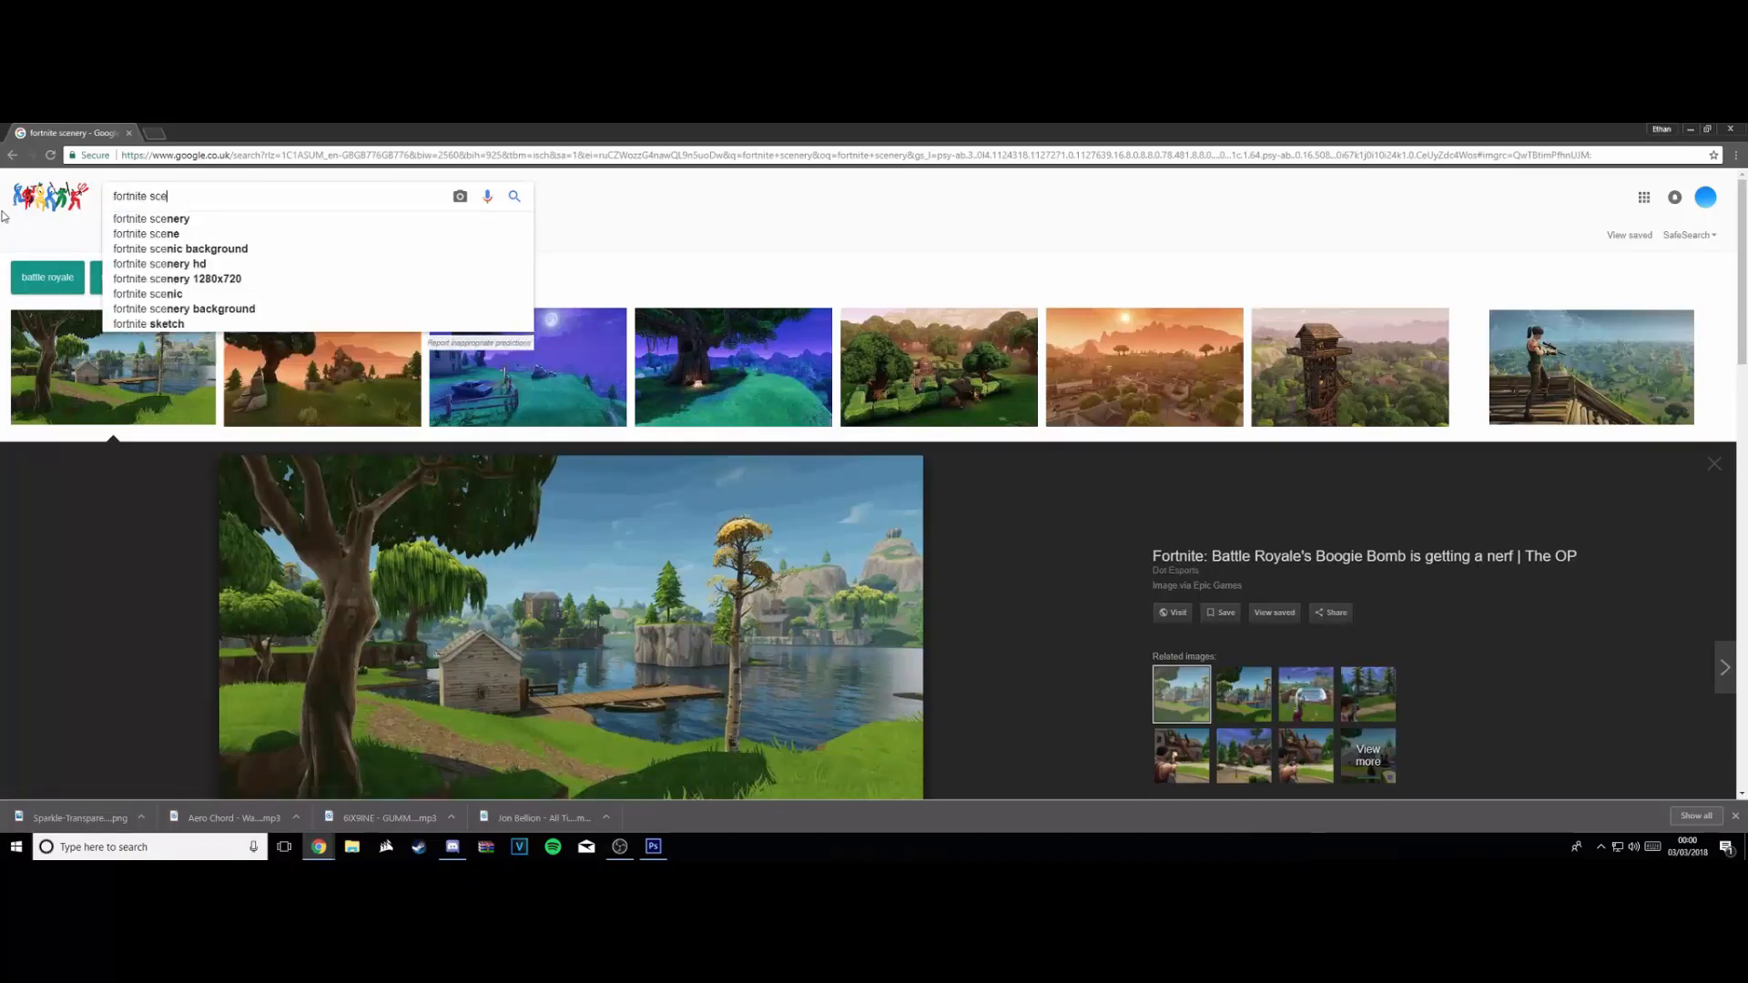
pyautogui.press('BackSpace')
pyautogui.press('BackSpace')
pyautogui.write('character')
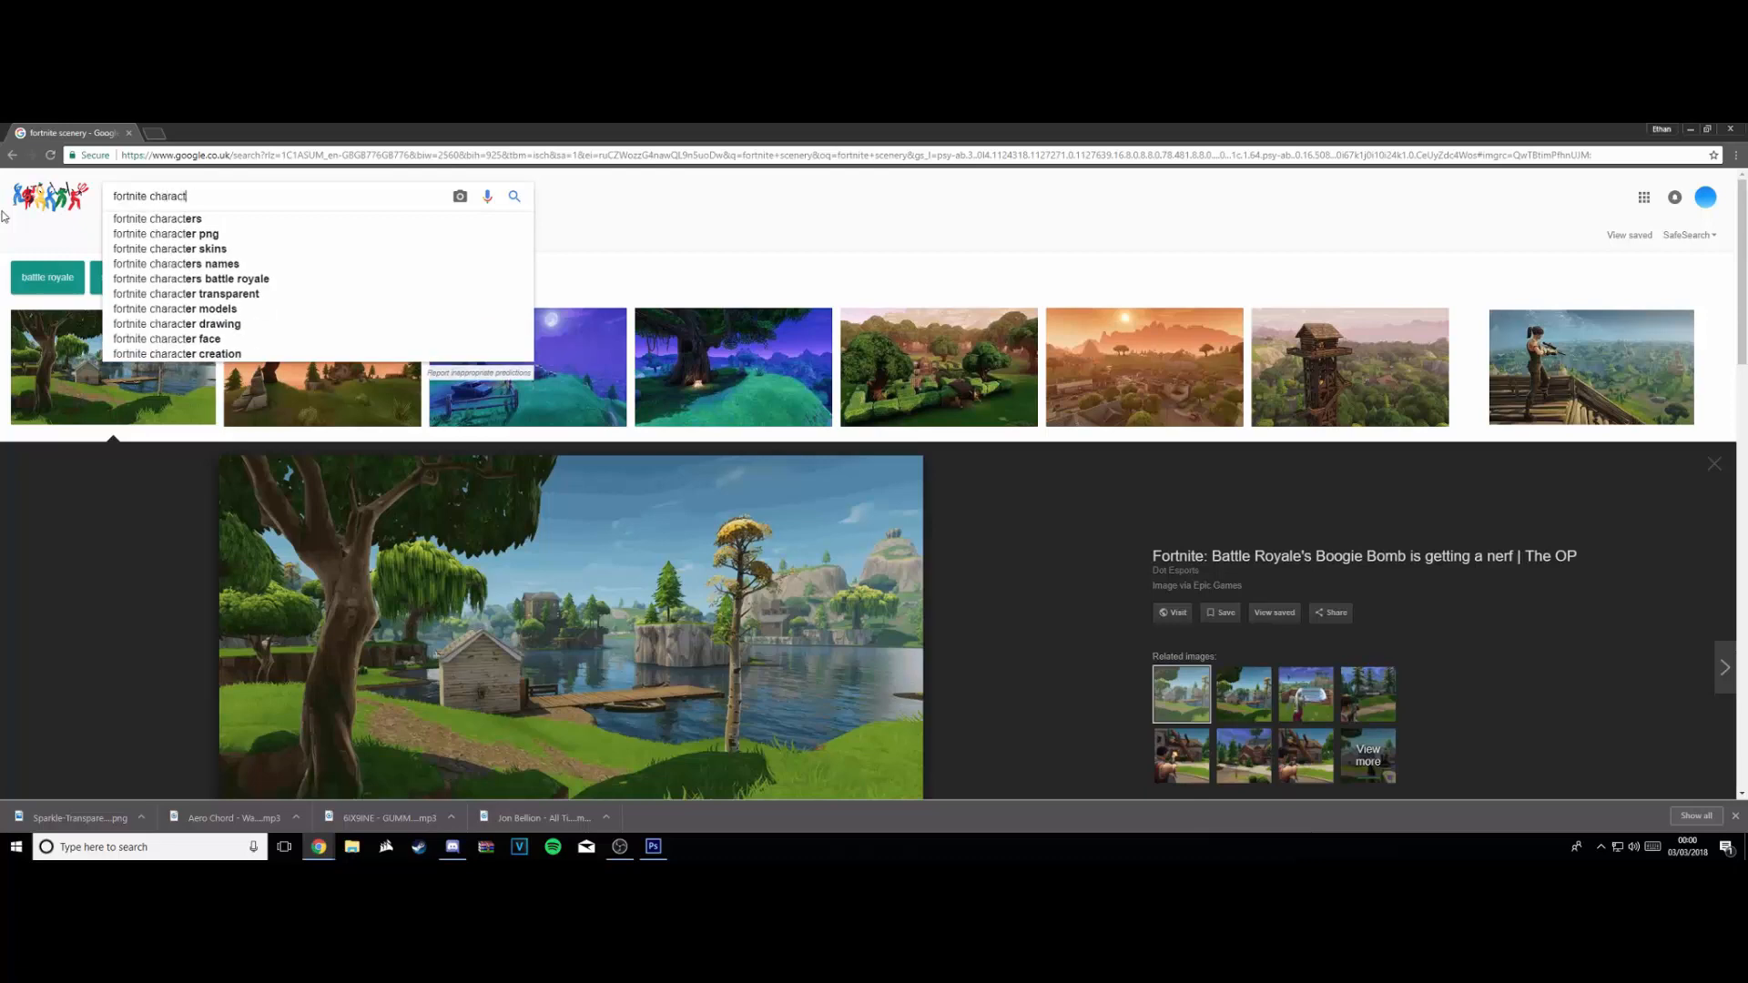
pyautogui.press('Return')
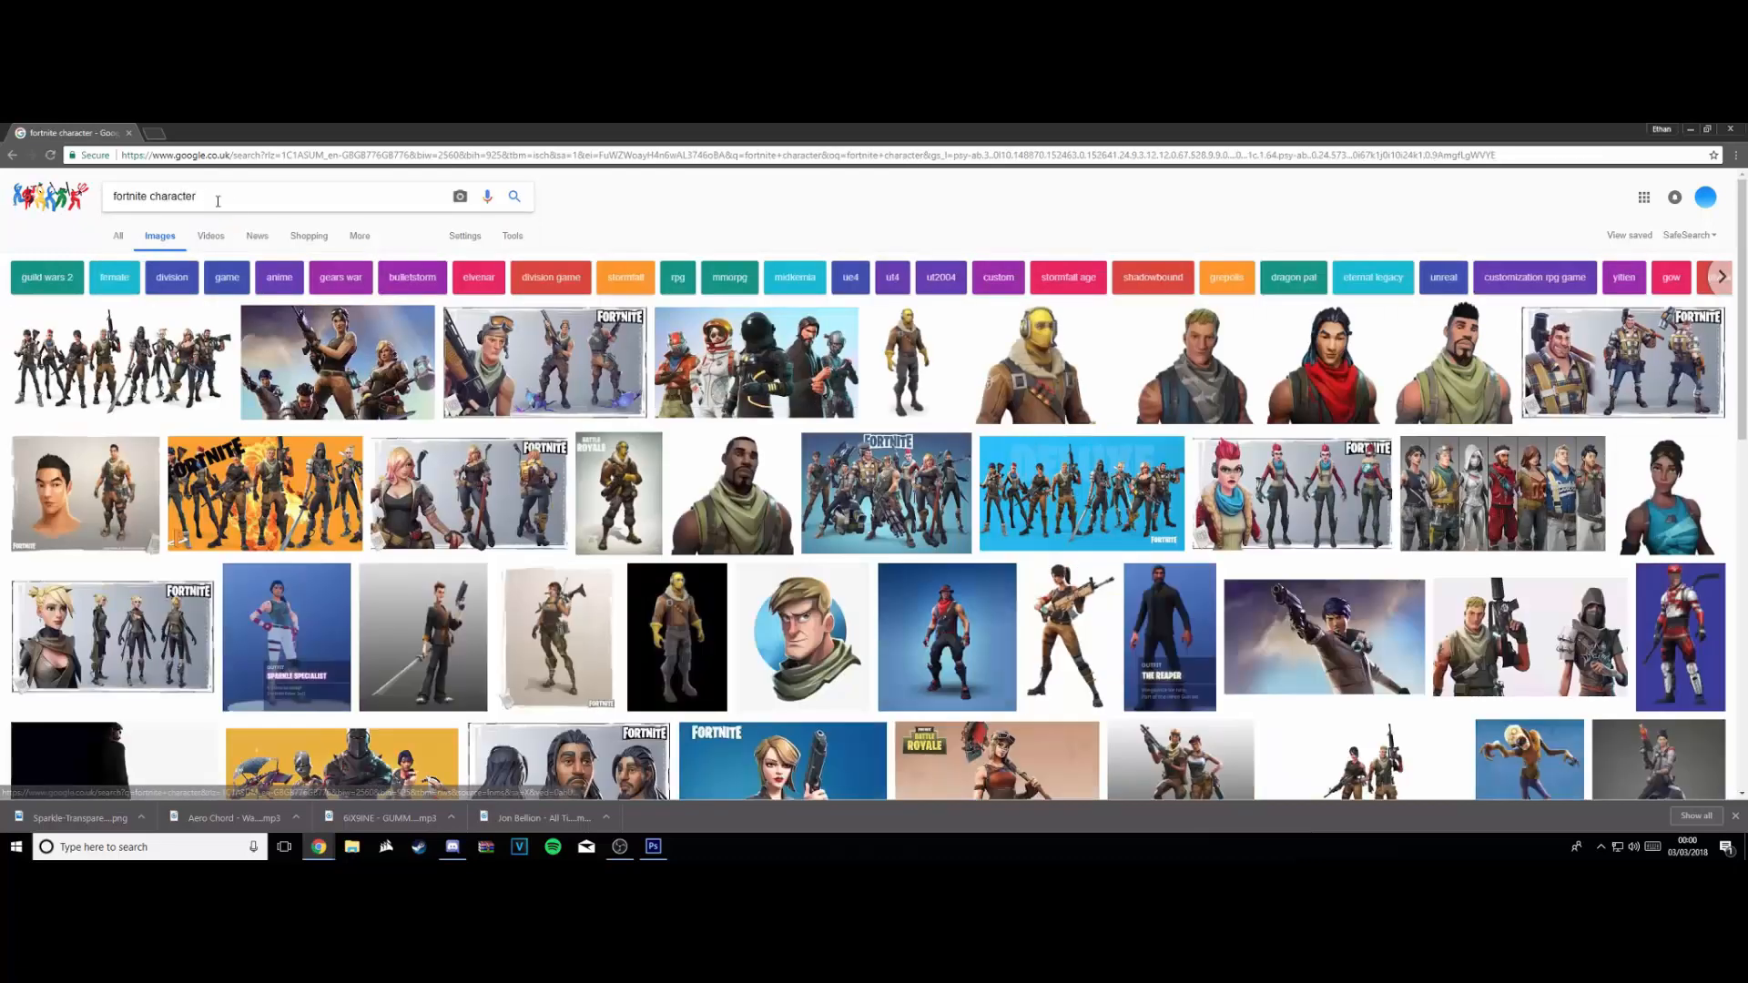
pyautogui.write('png')
pyautogui.press('Return')
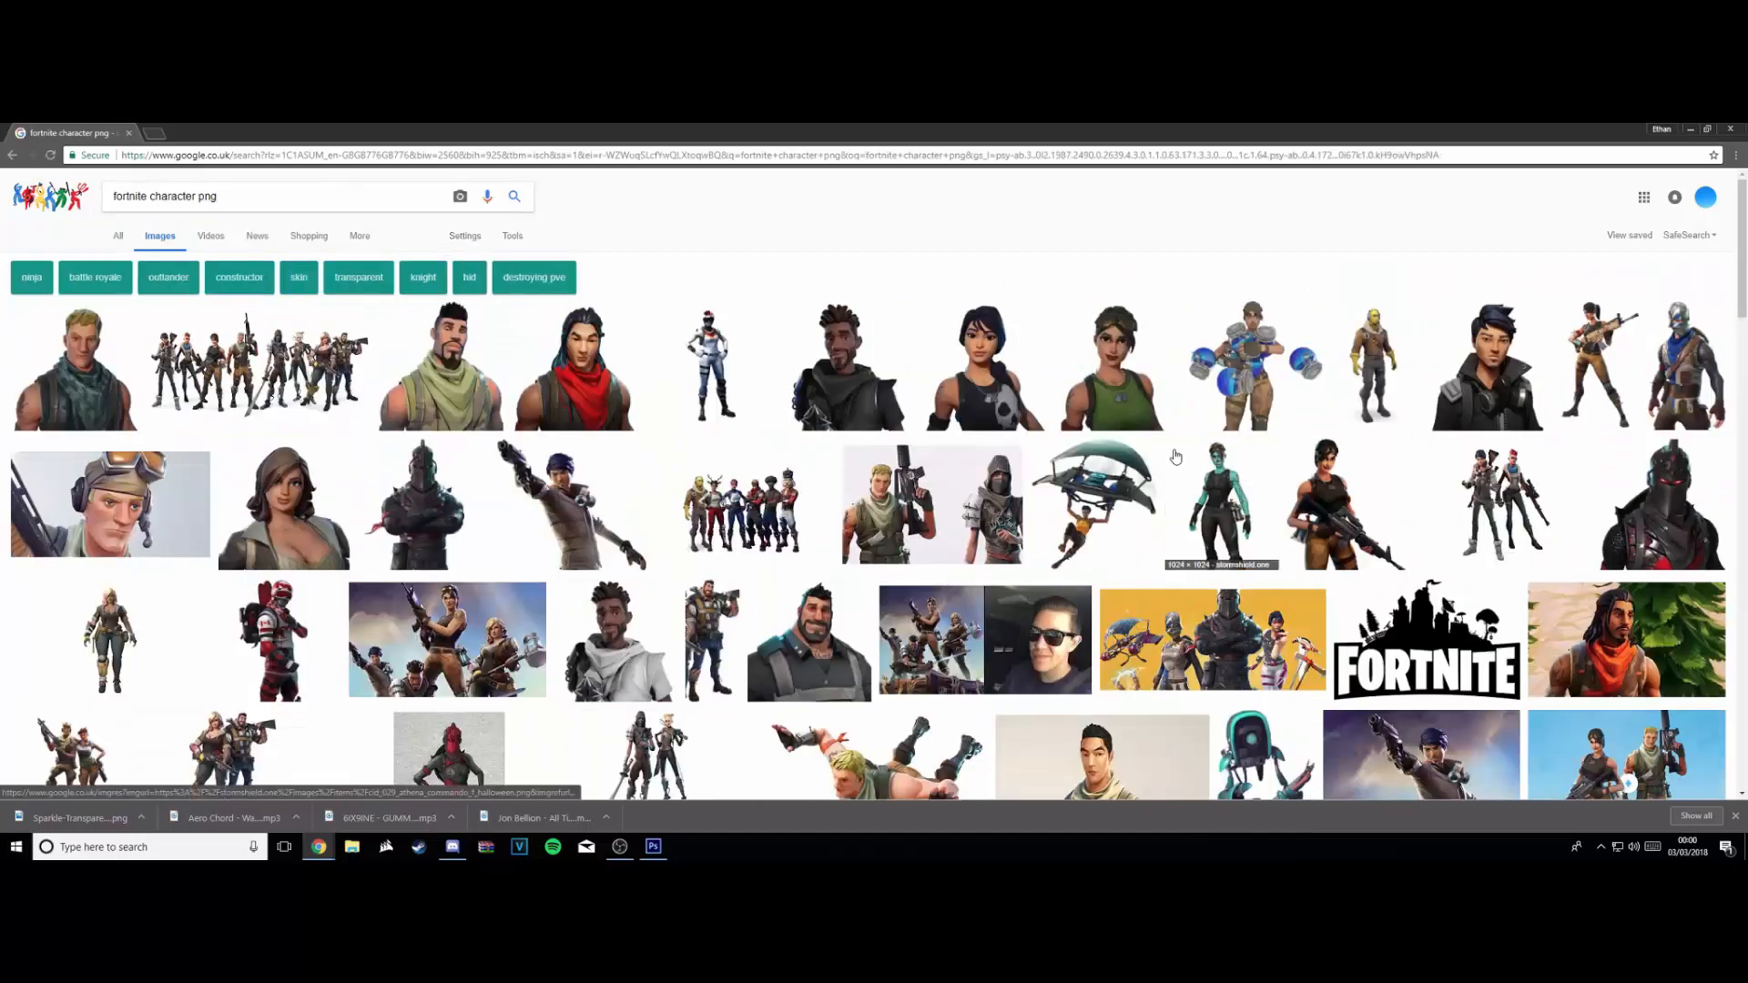
# Browse the character image results and preview several of them to find a suitable character for the thumbnail
pyautogui.click(810, 645)
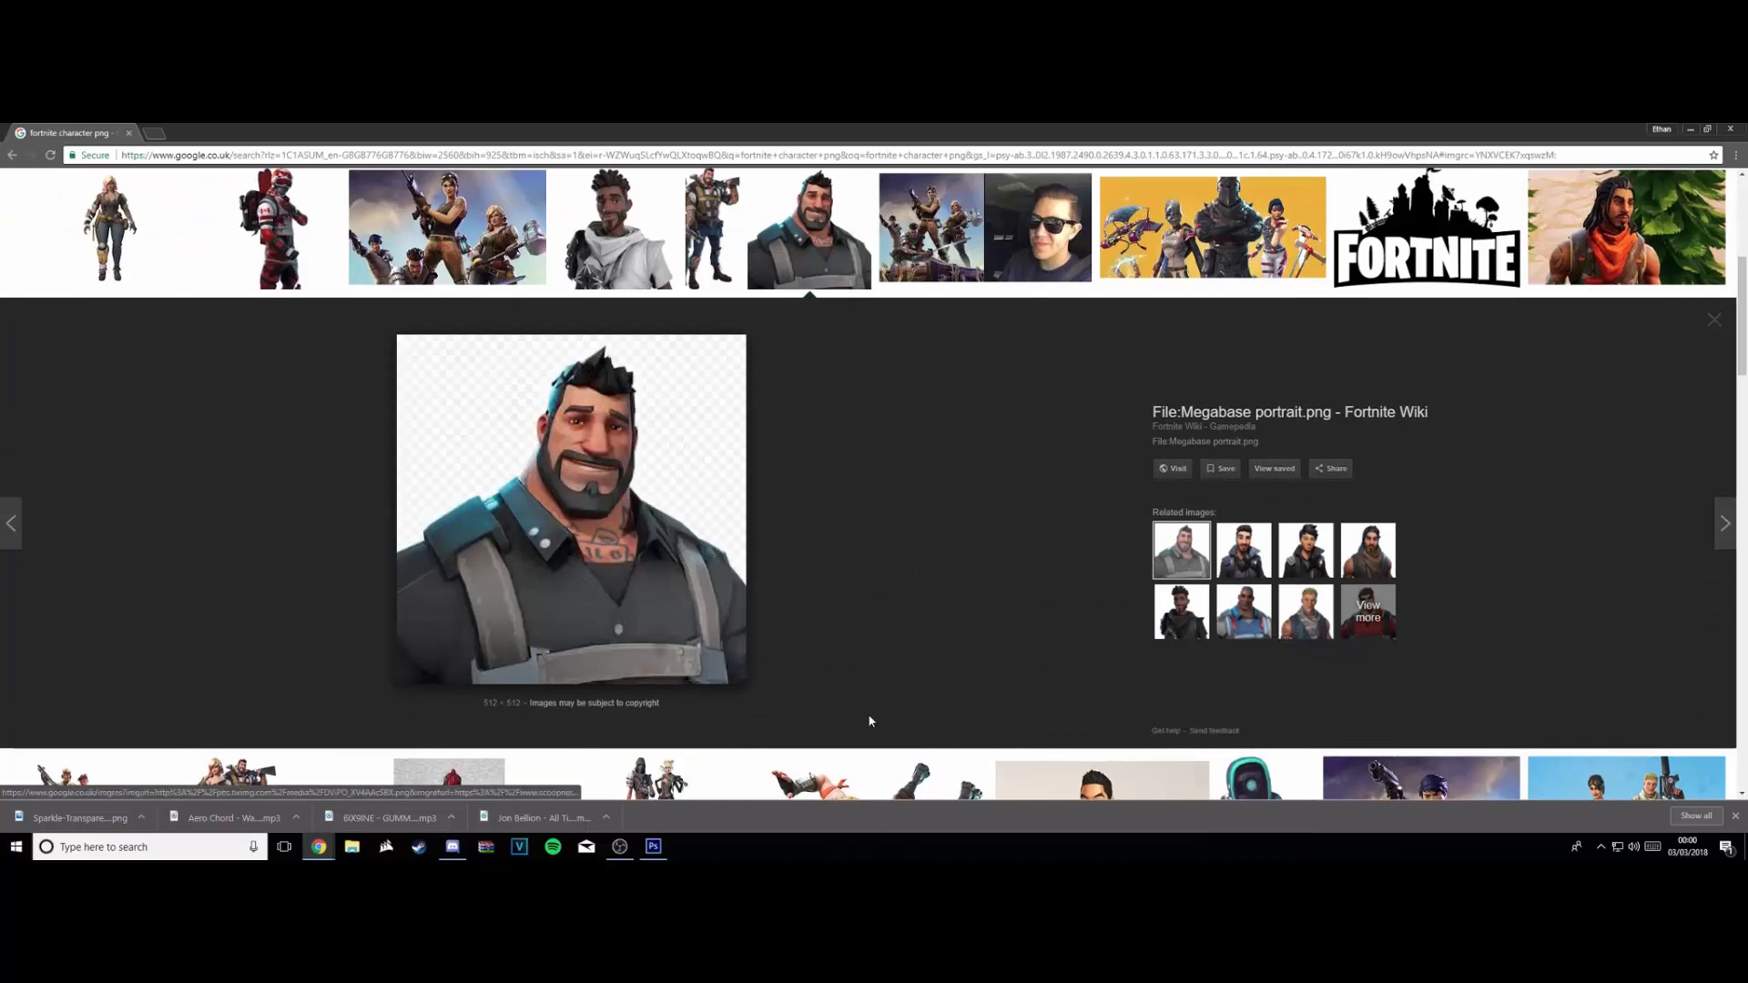
pyautogui.scroll(2, 874, 651)
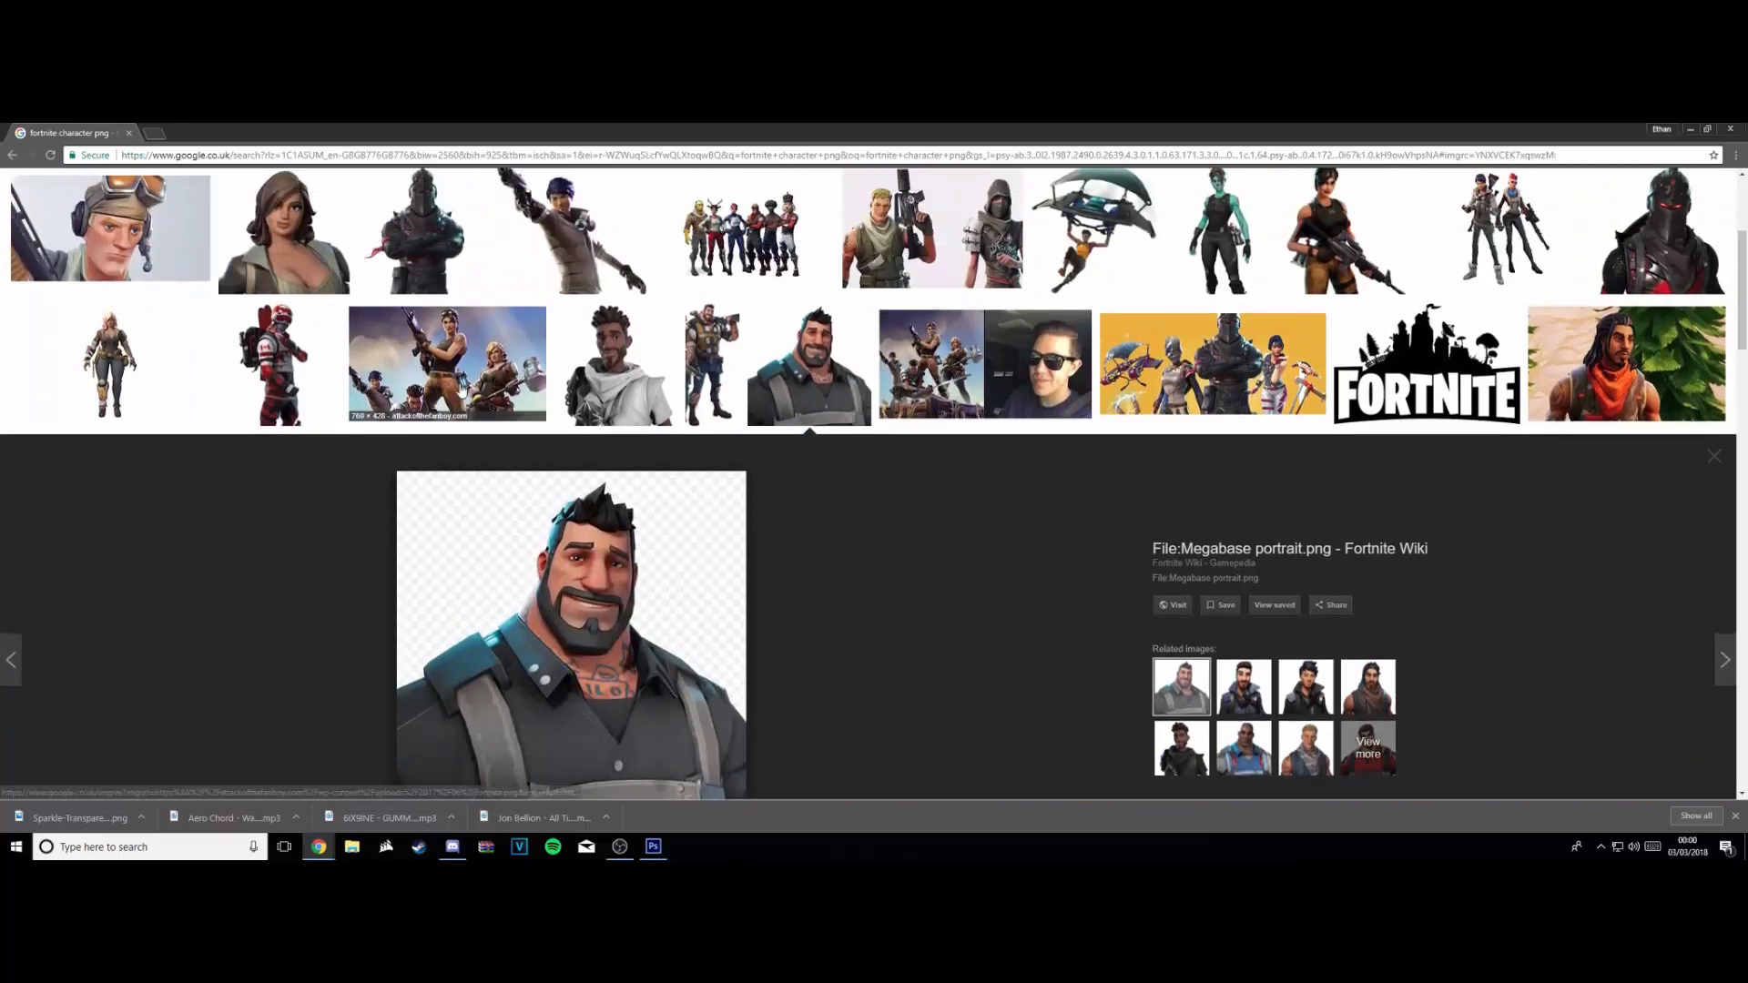
pyautogui.scroll(2, 401, 383)
pyautogui.scroll(-2, 401, 382)
pyautogui.click(382, 331)
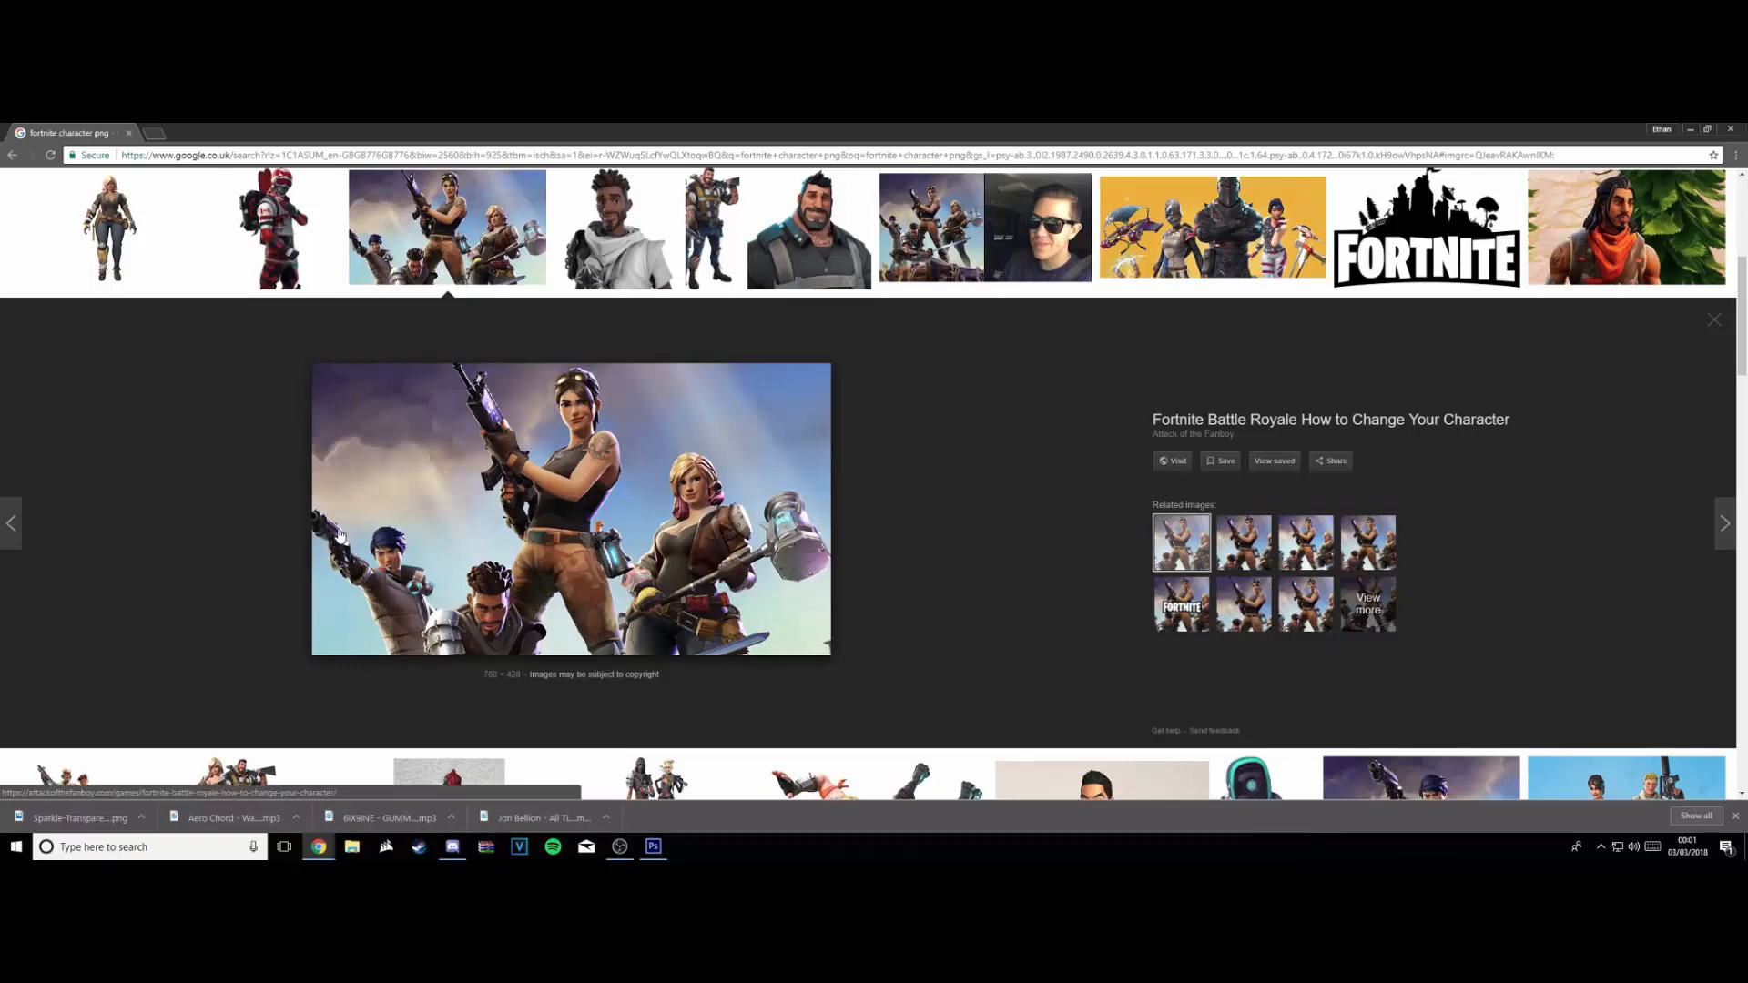
pyautogui.scroll(4, 456, 300)
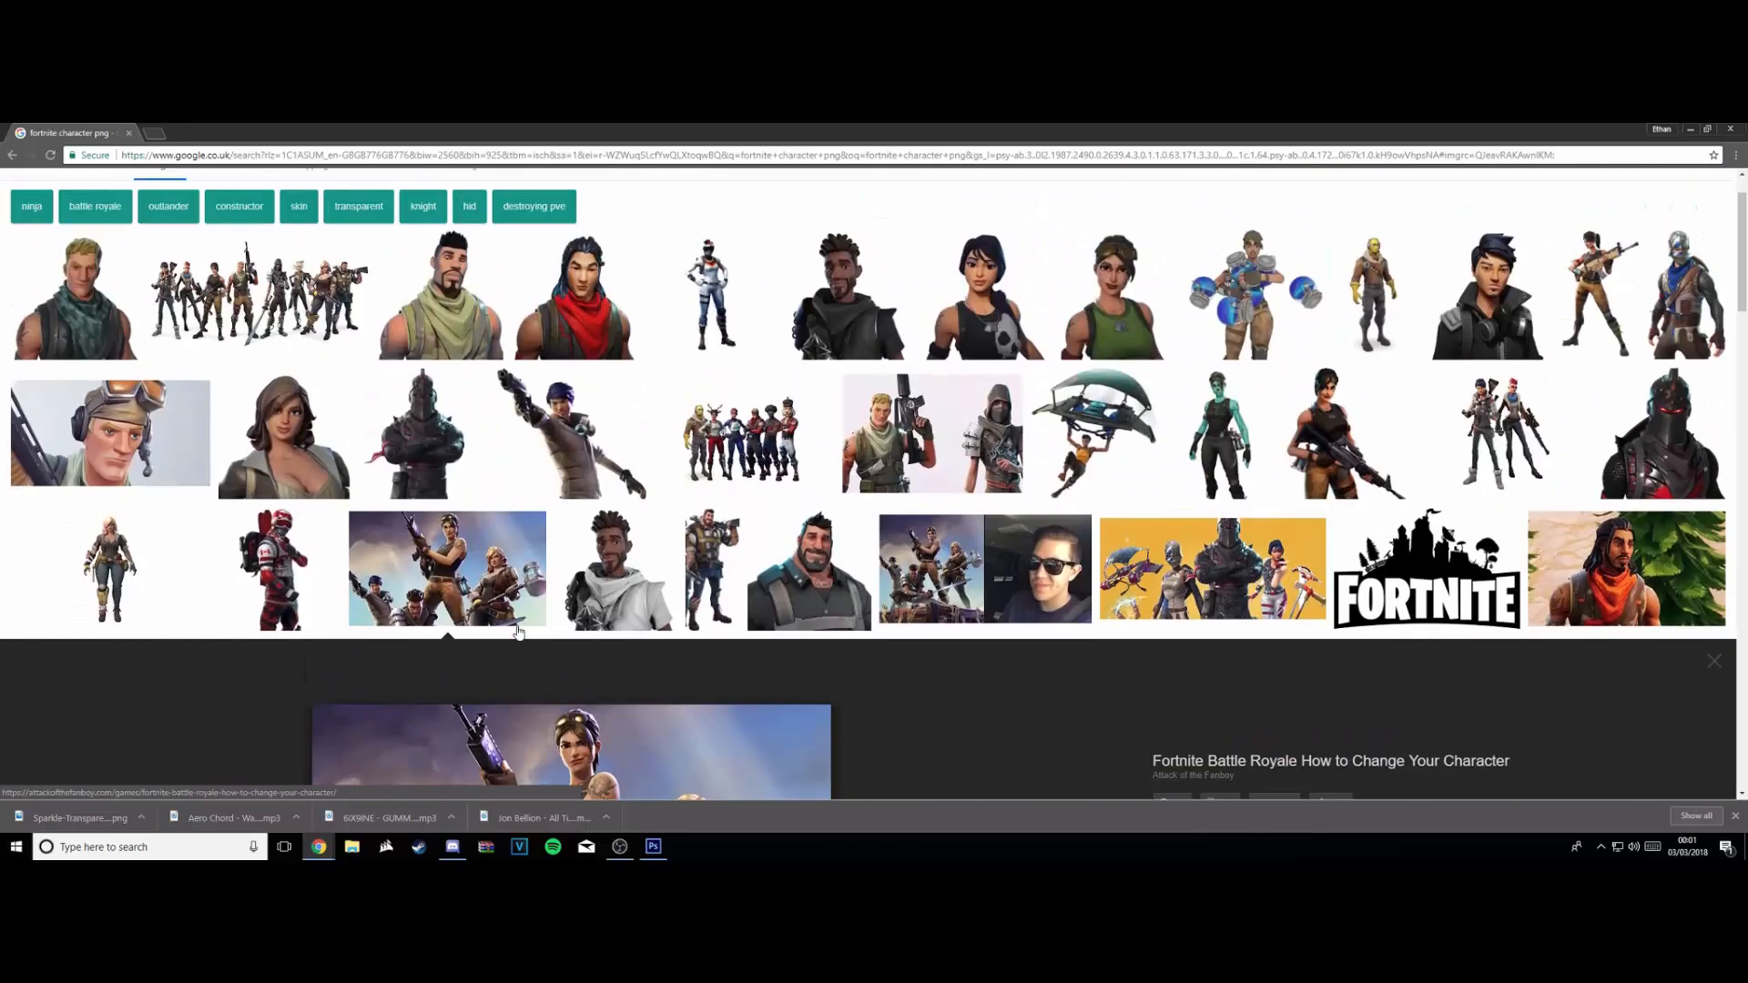
pyautogui.click(463, 323)
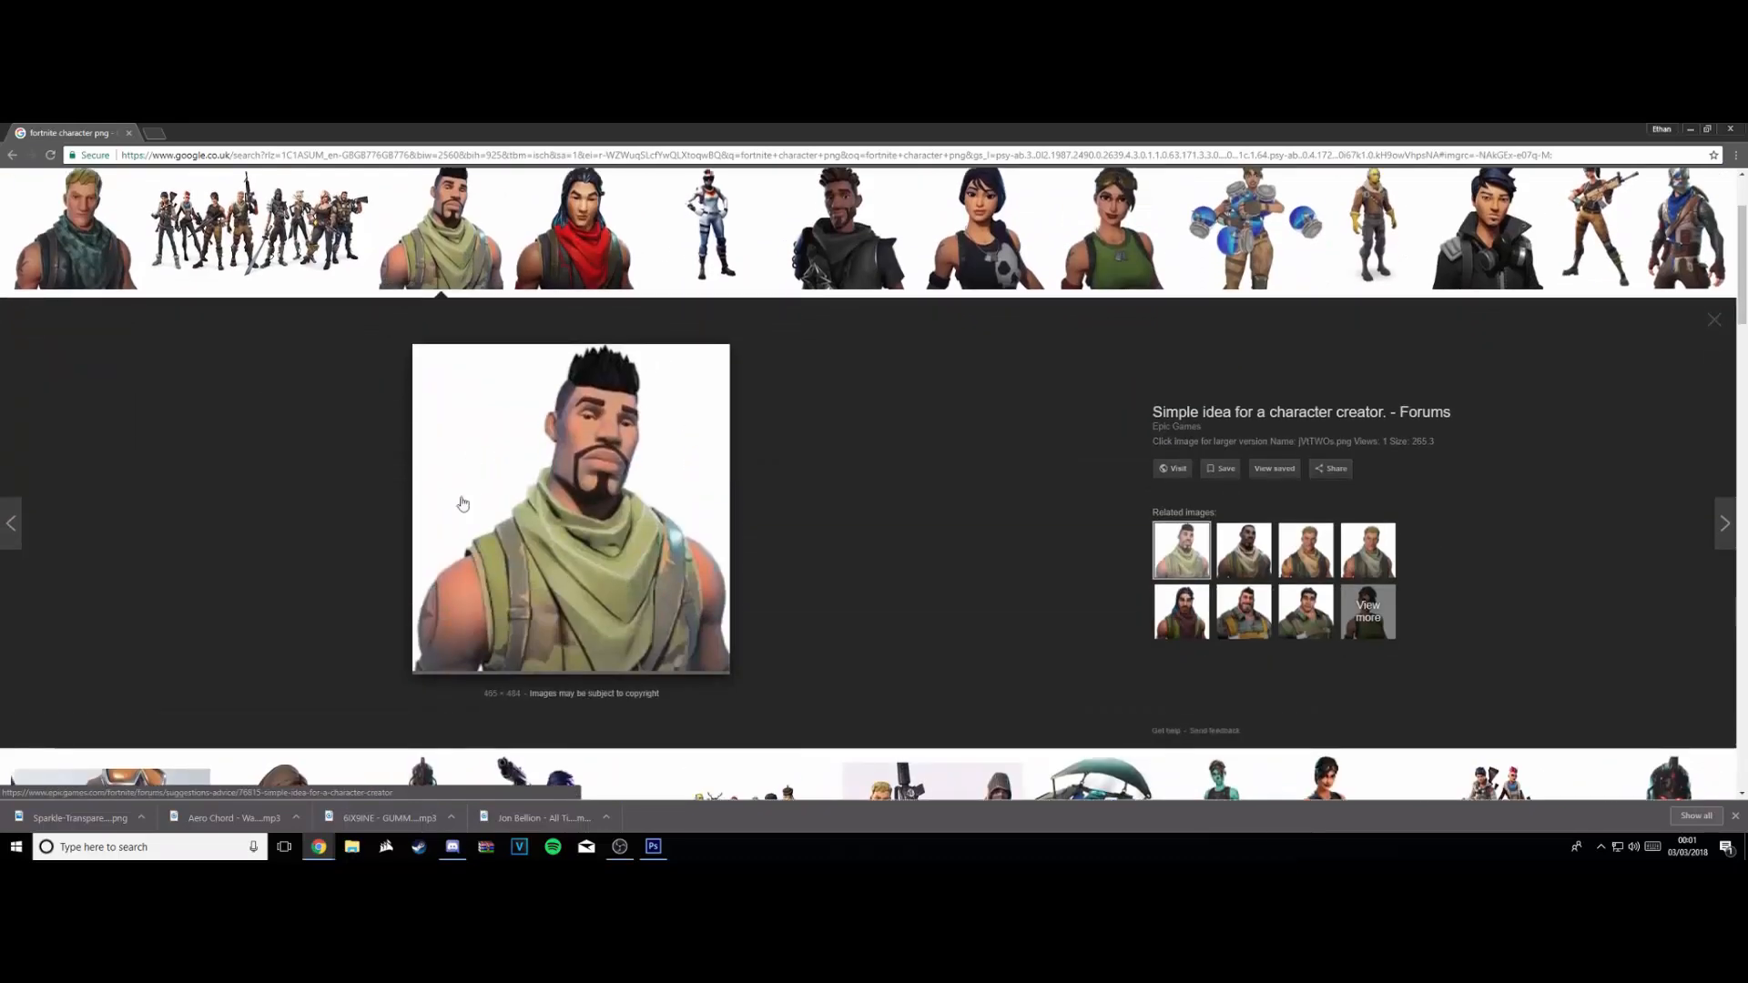
pyautogui.click(1714, 320)
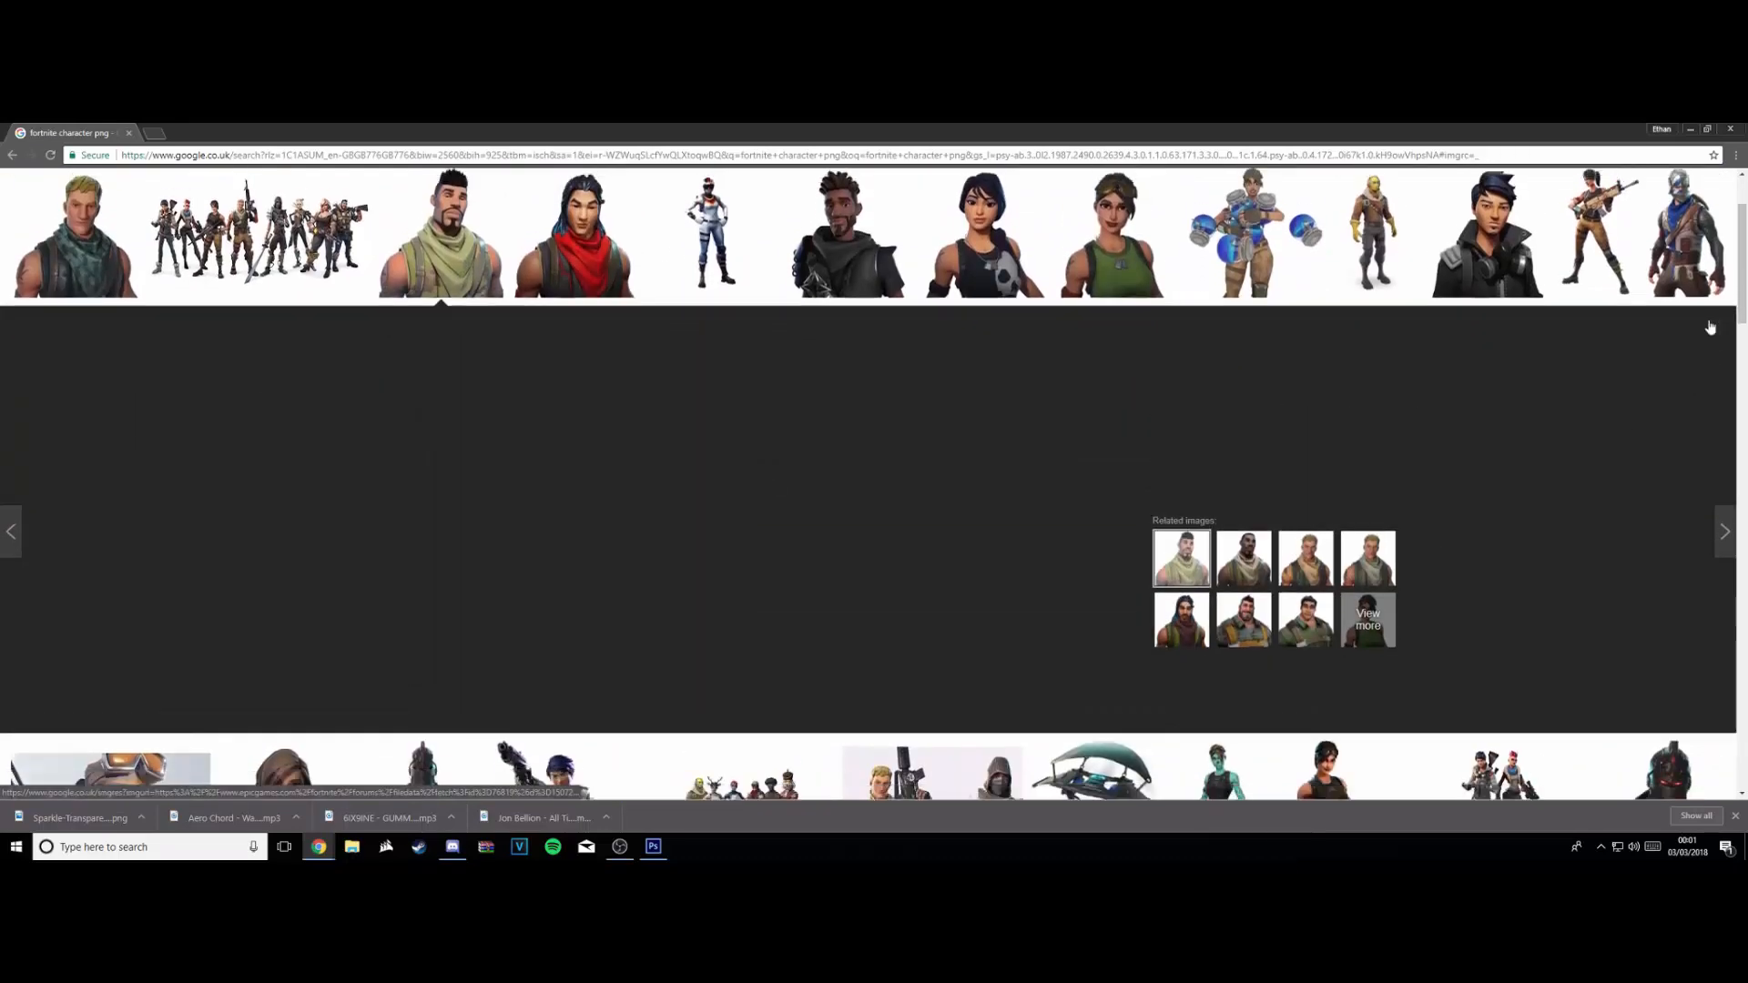
# Copy the dark armored knight image from the results and paste it onto Layer 1 in Photoshop
pyautogui.click(1661, 385)
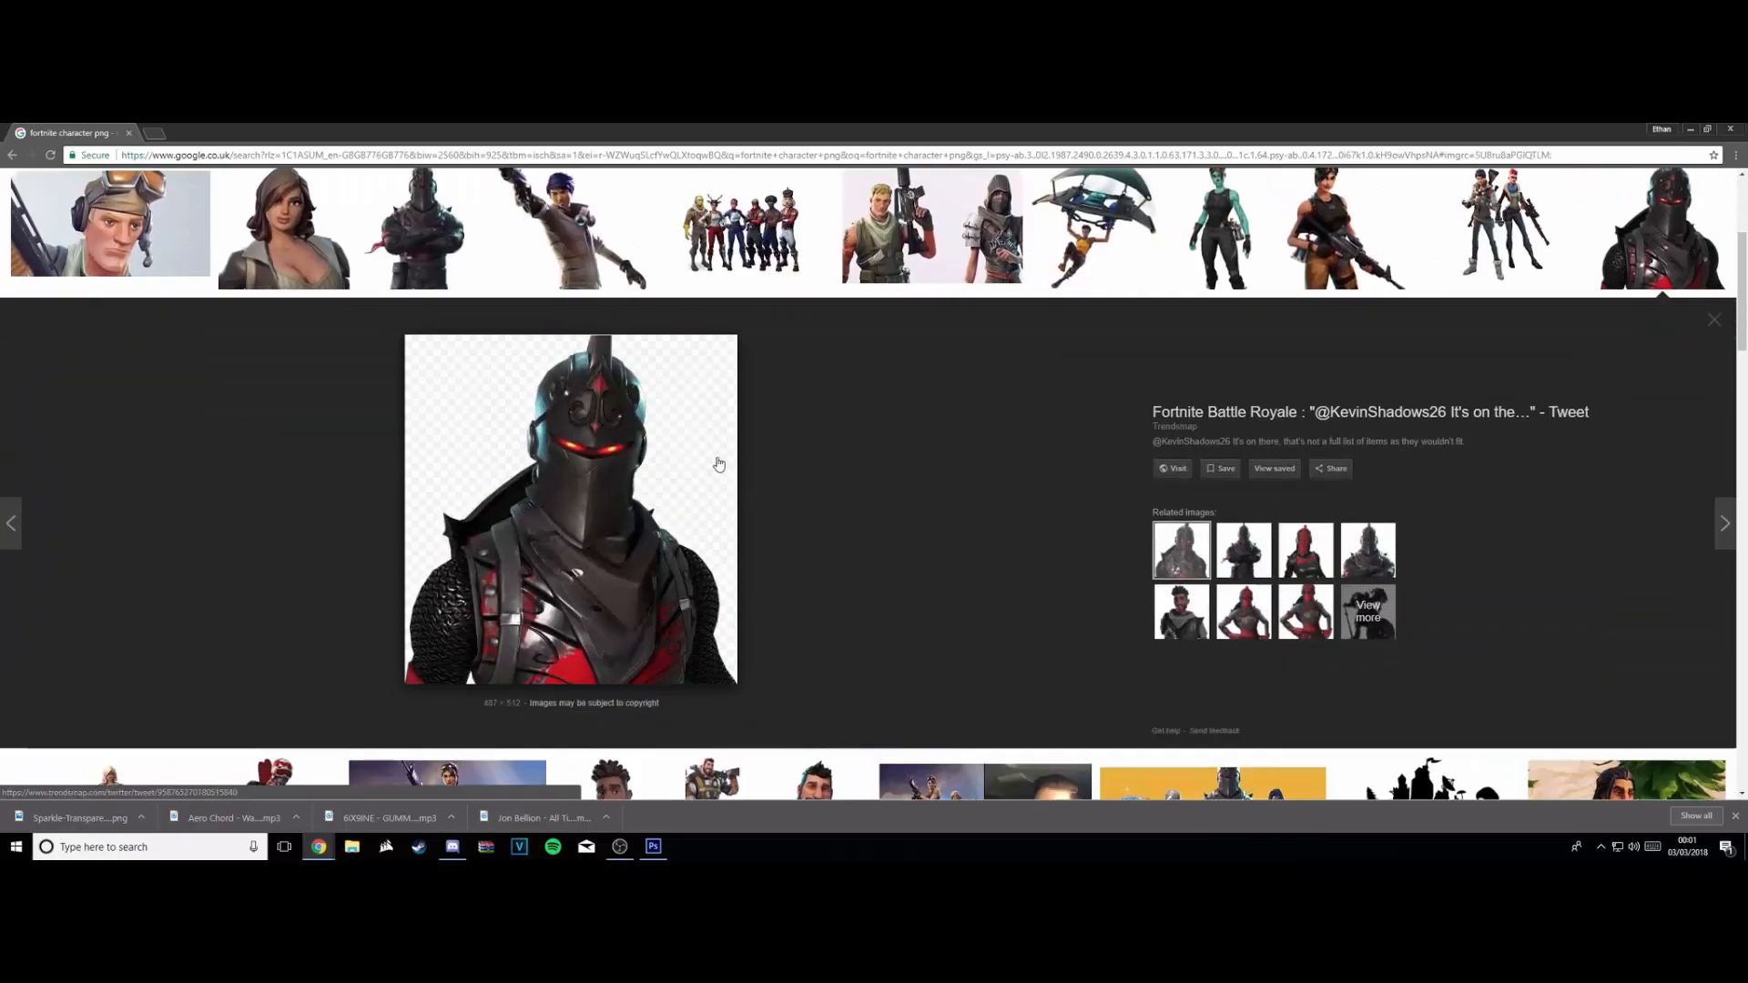
pyautogui.rightClick(510, 500)
pyautogui.click(565, 624)
pyautogui.click(657, 849)
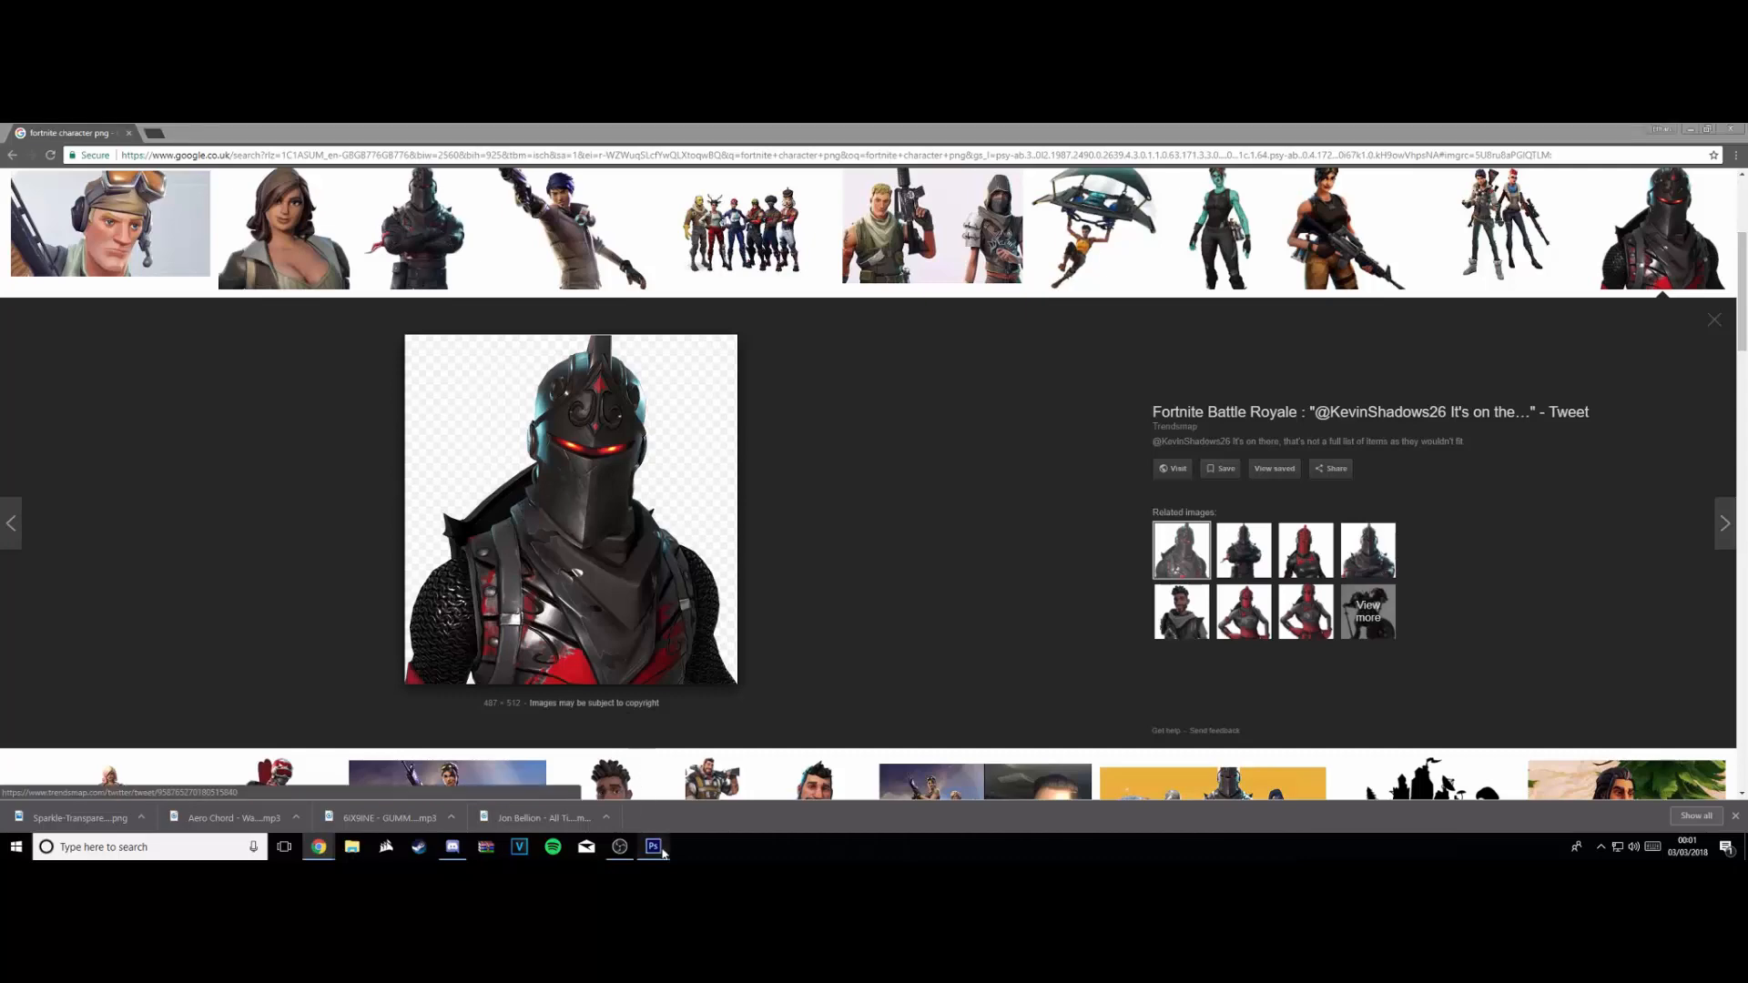
pyautogui.hotkey('ctrl', 'v')
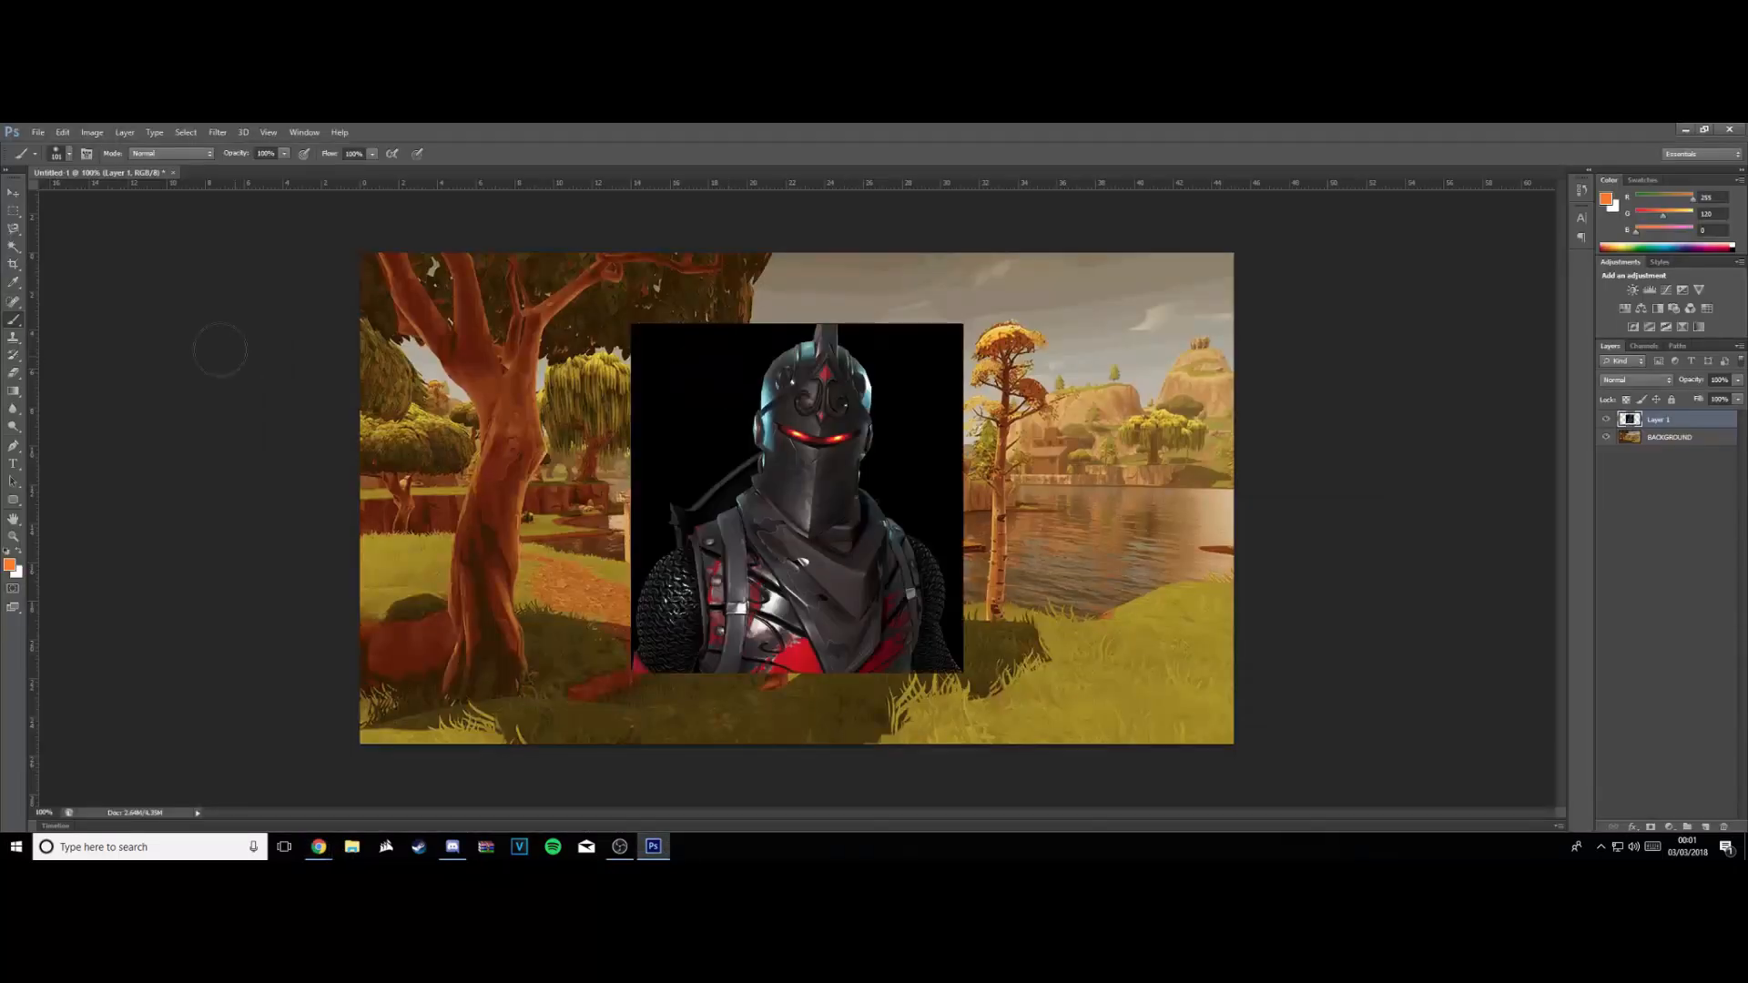
# Delete the layer with the pasted knight image and put a new empty layer in its place
pyautogui.rightClick(1694, 419)
pyautogui.click(1548, 374)
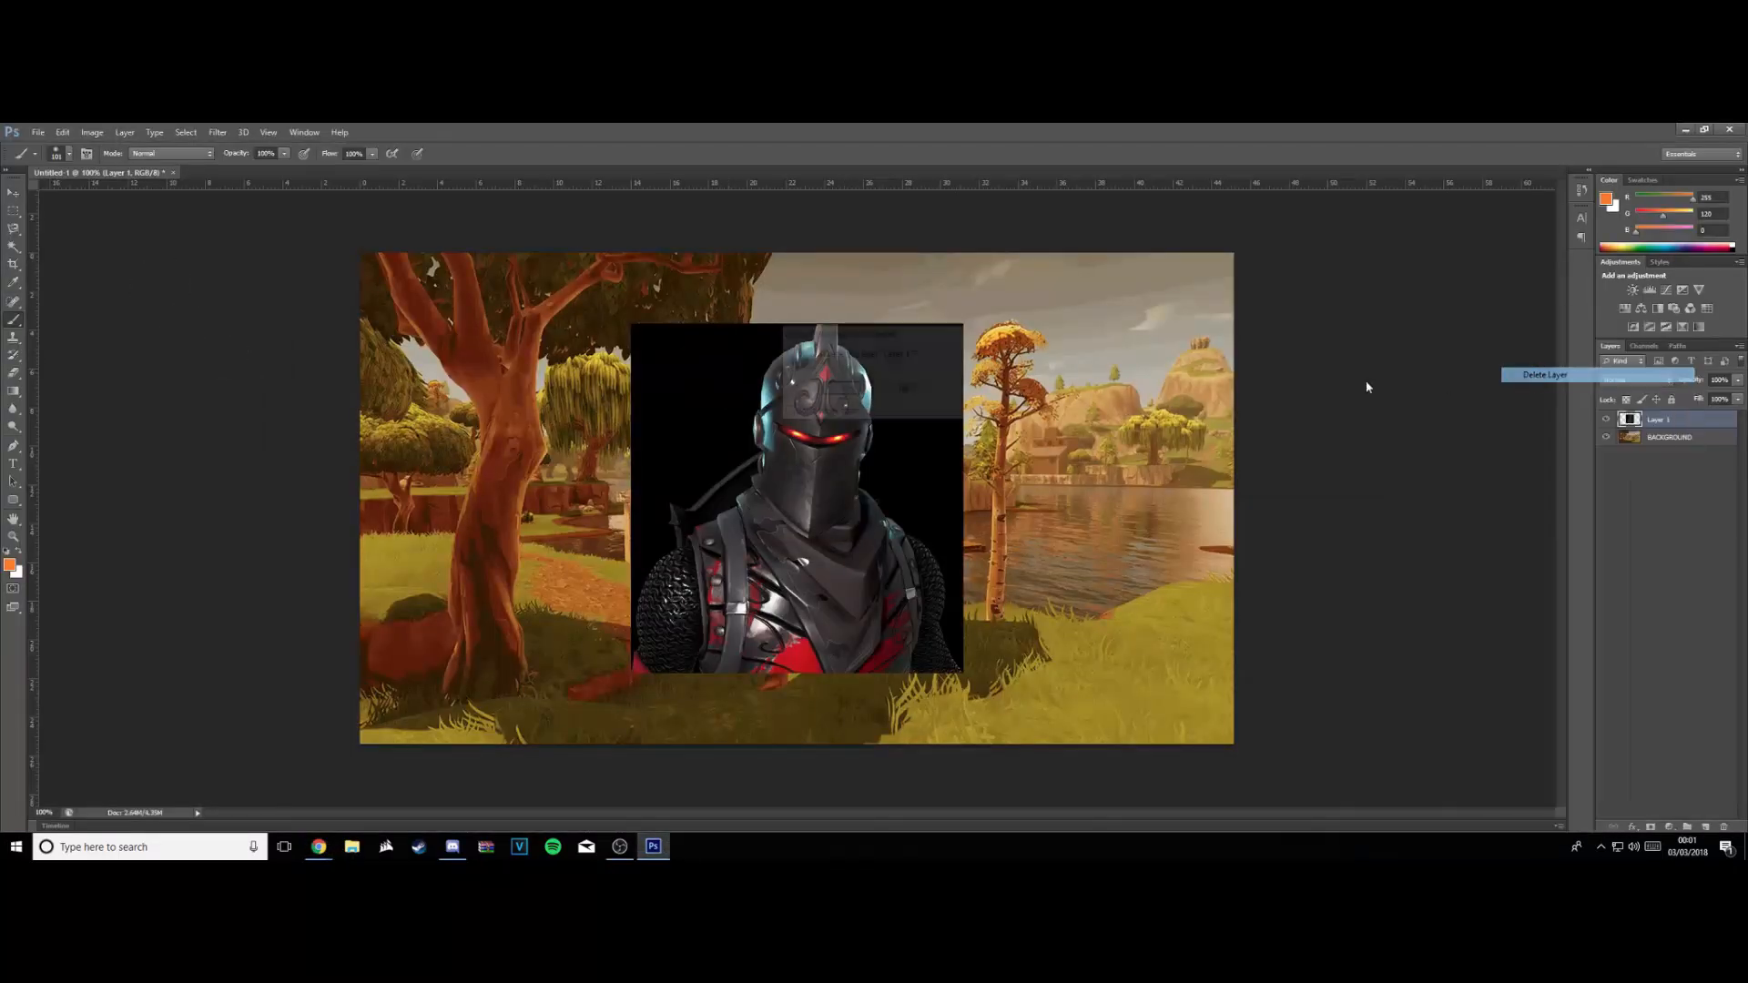
pyautogui.press('Return')
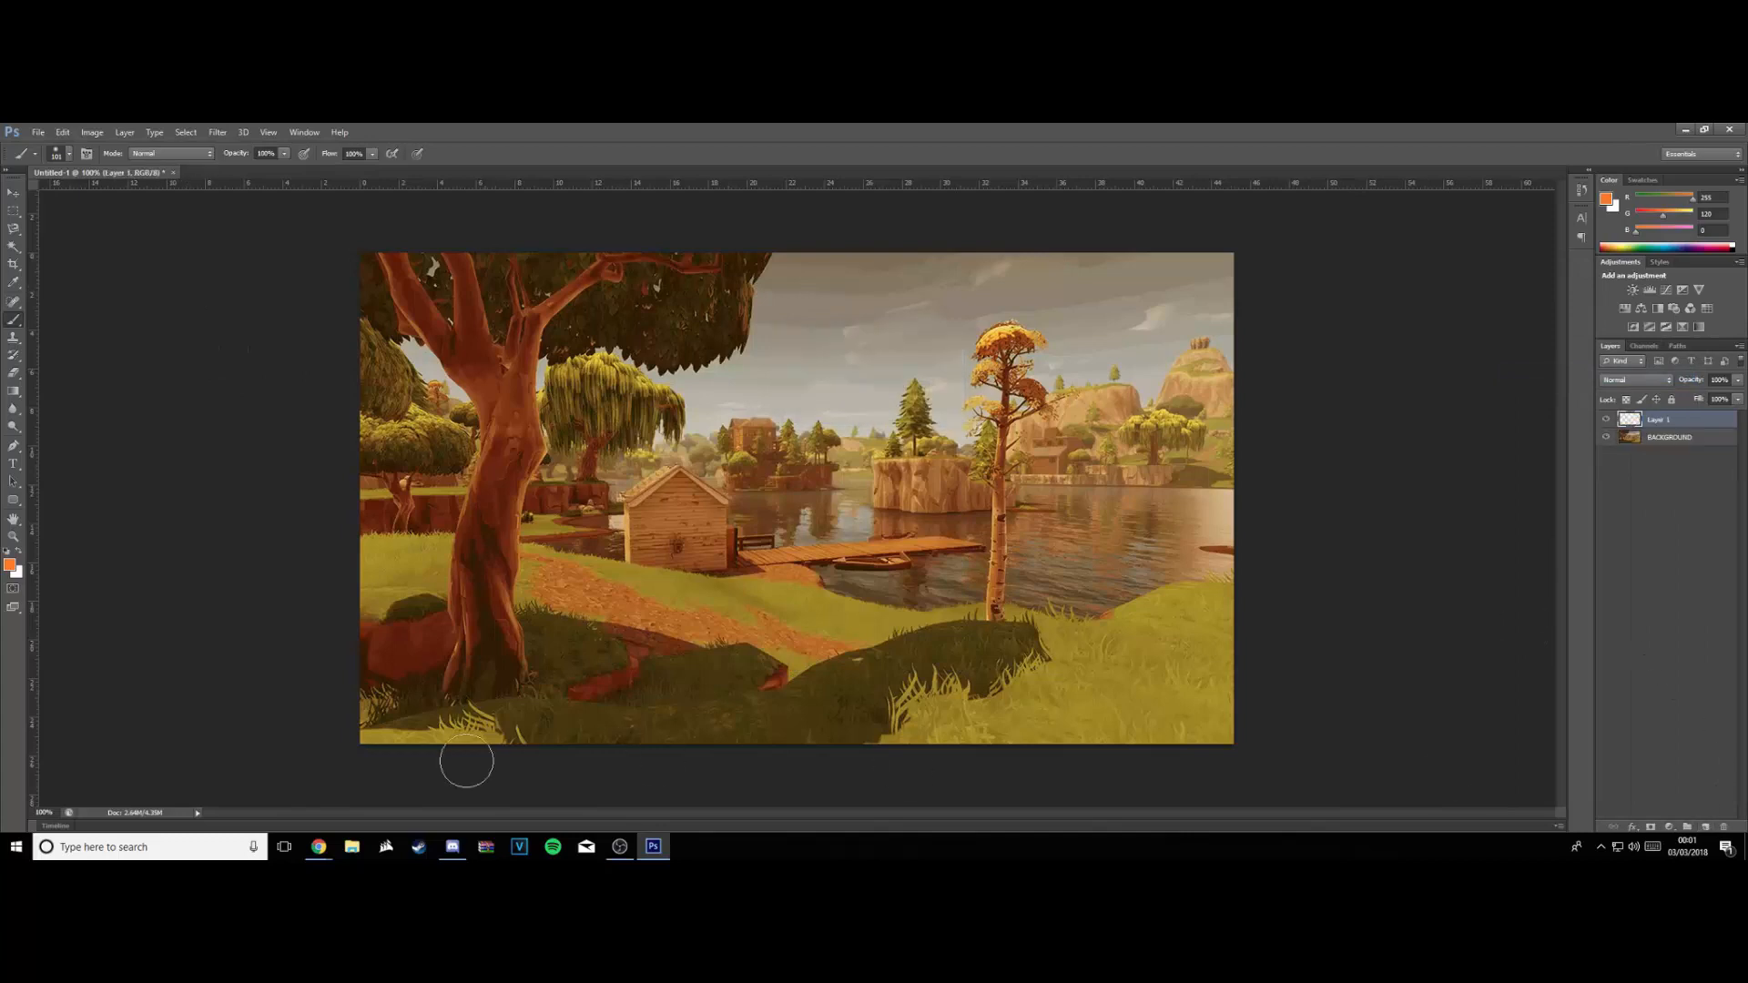
pyautogui.moveTo(319, 847)
pyautogui.click(392, 787)
pyautogui.rightClick(692, 522)
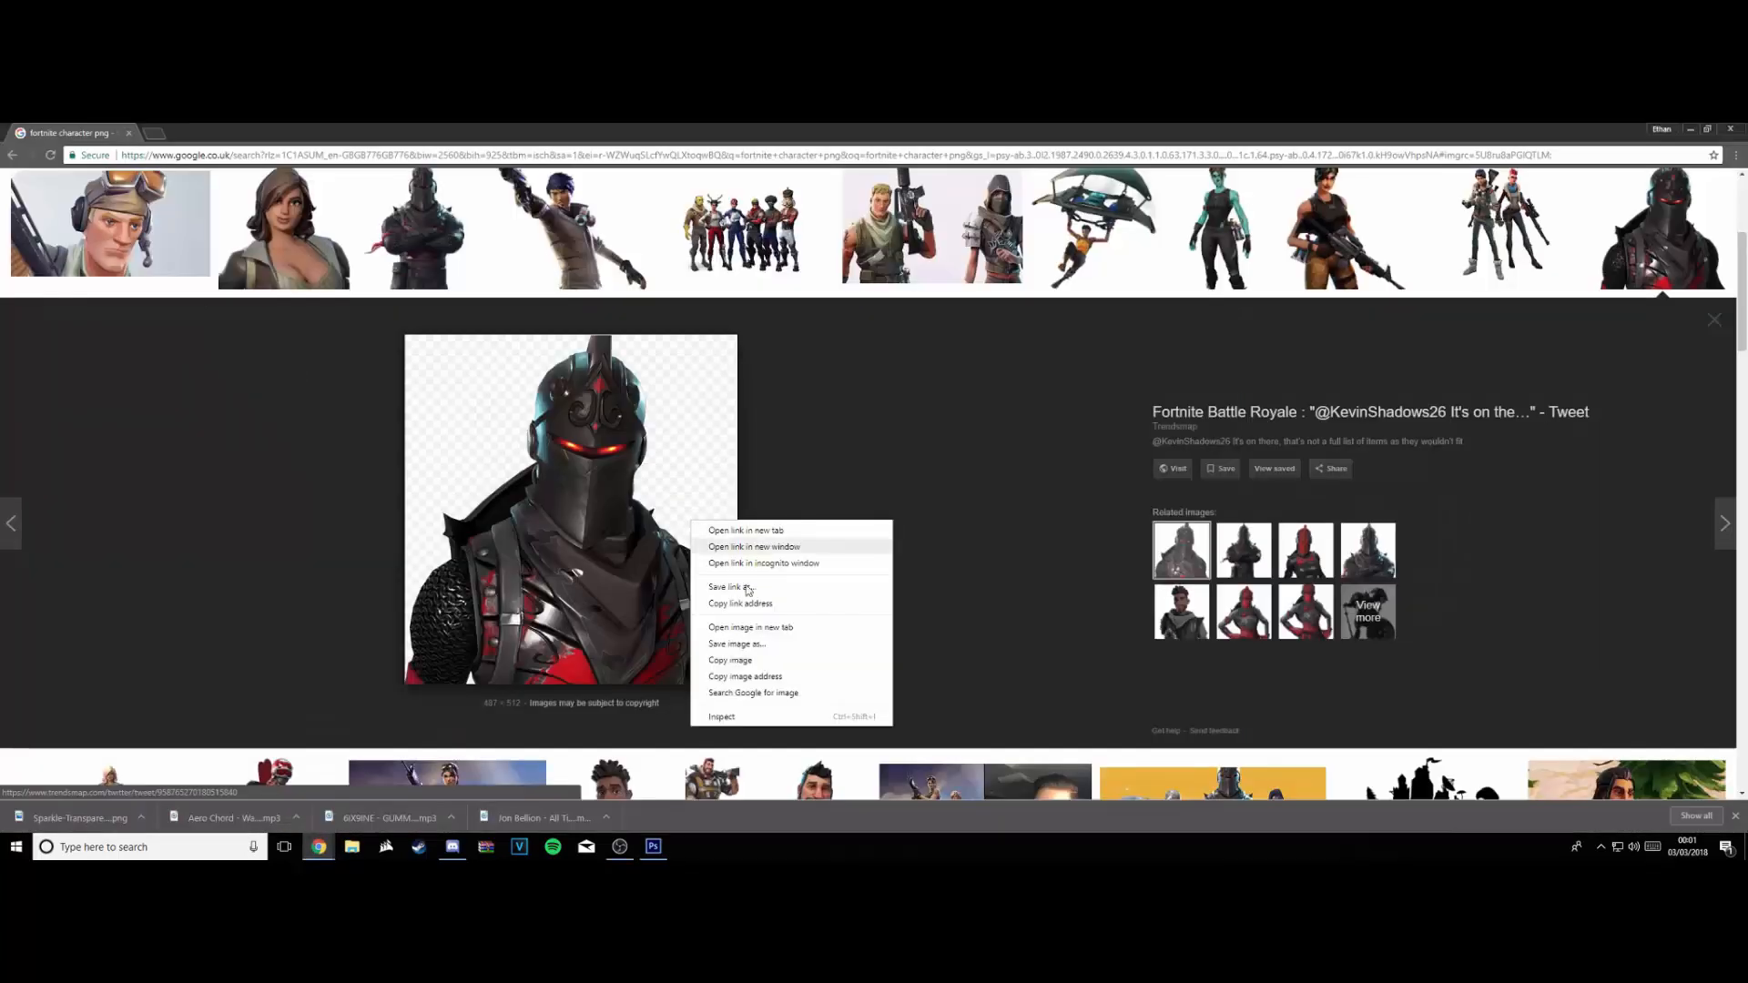
pyautogui.moveTo(654, 849)
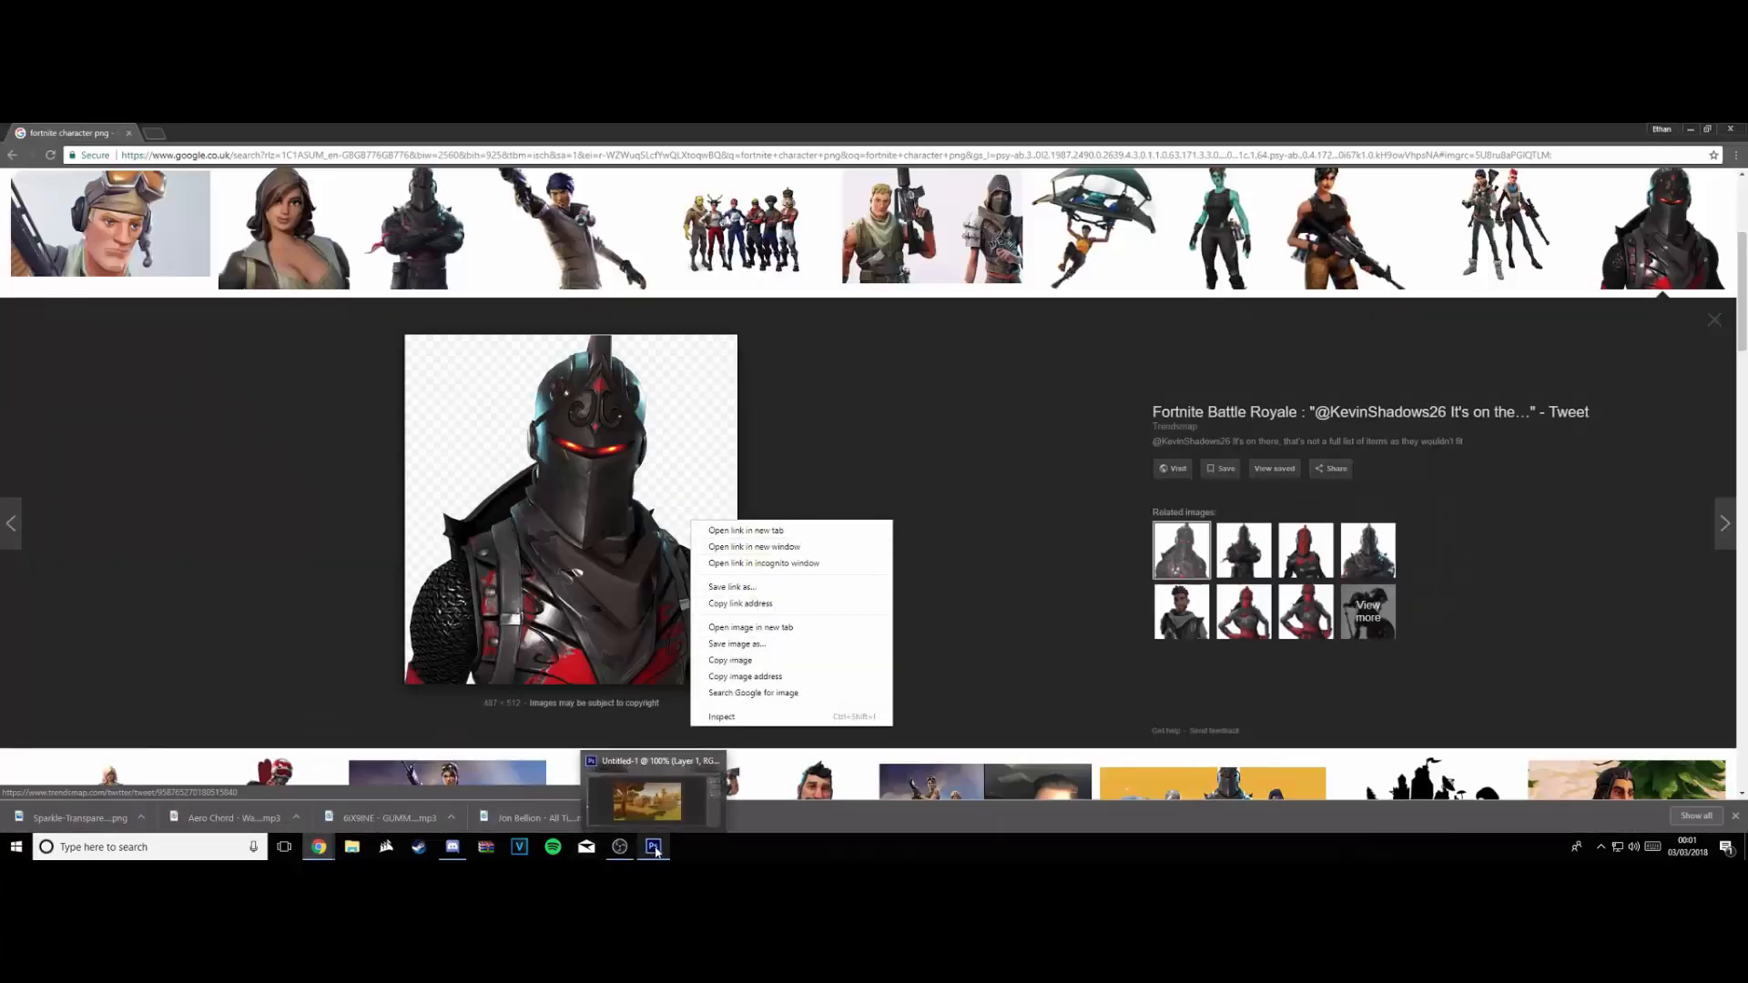
pyautogui.click(649, 797)
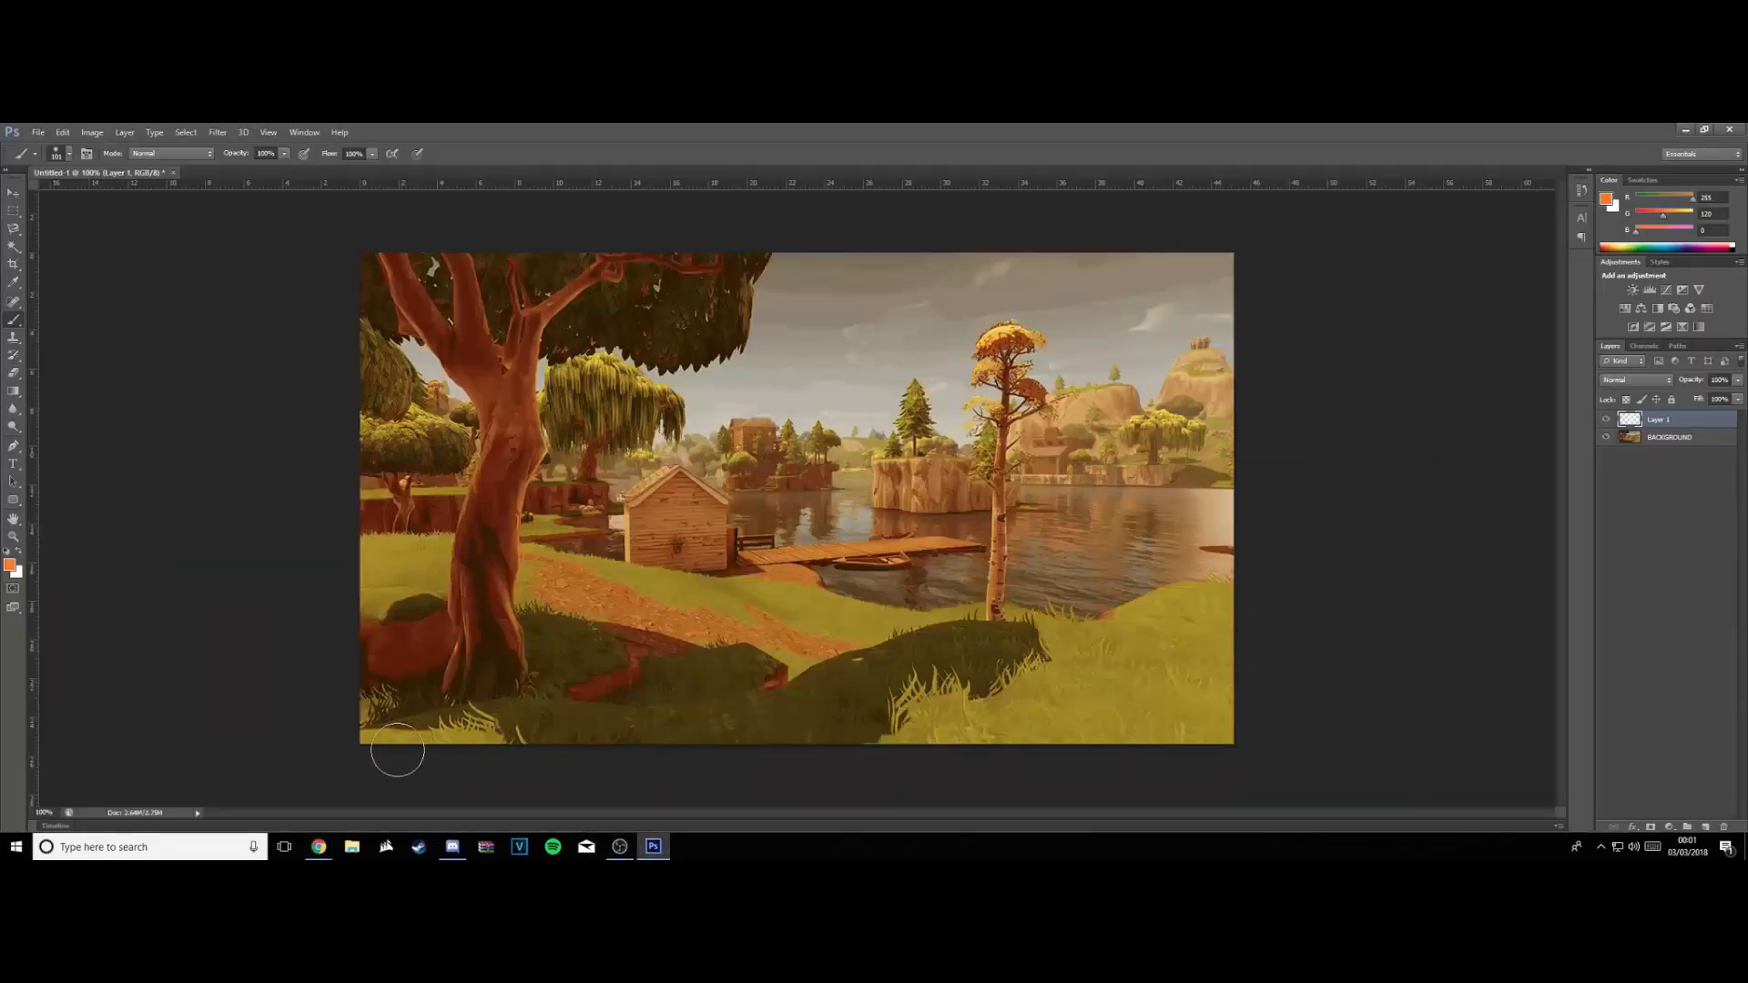
# Place the file "dark knight png" from the Thumbnail Pictures folder into the document at its original size
pyautogui.click(39, 133)
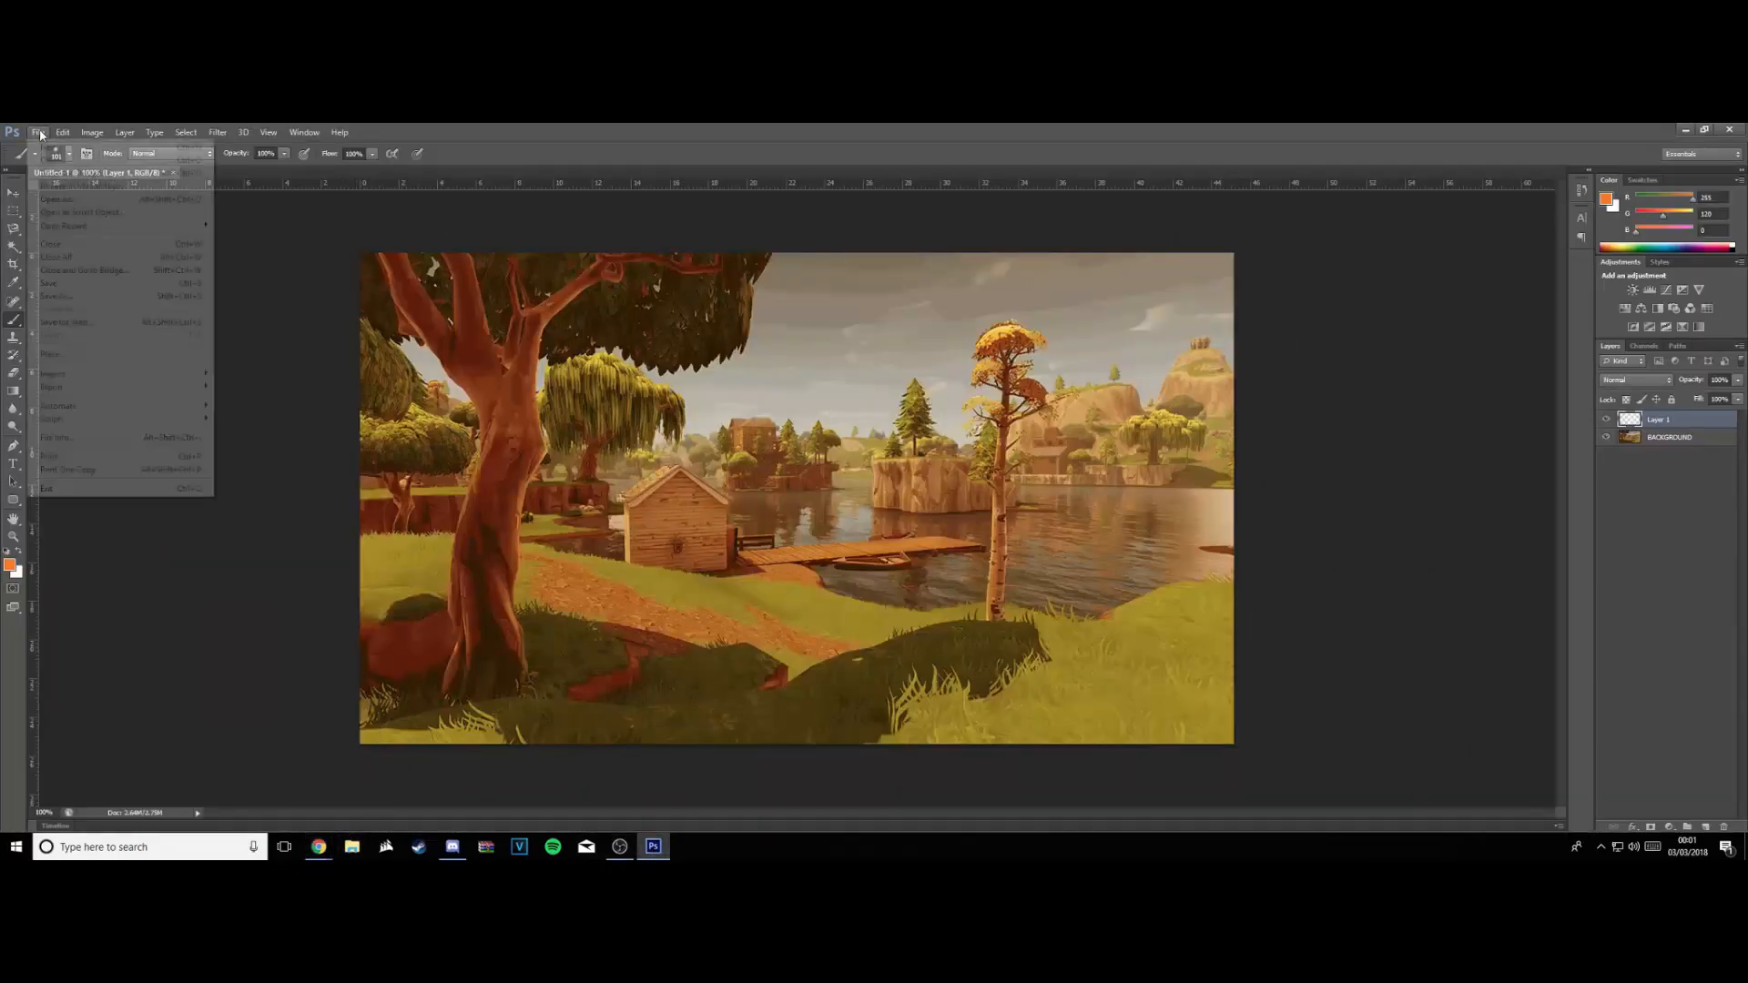
pyautogui.click(55, 354)
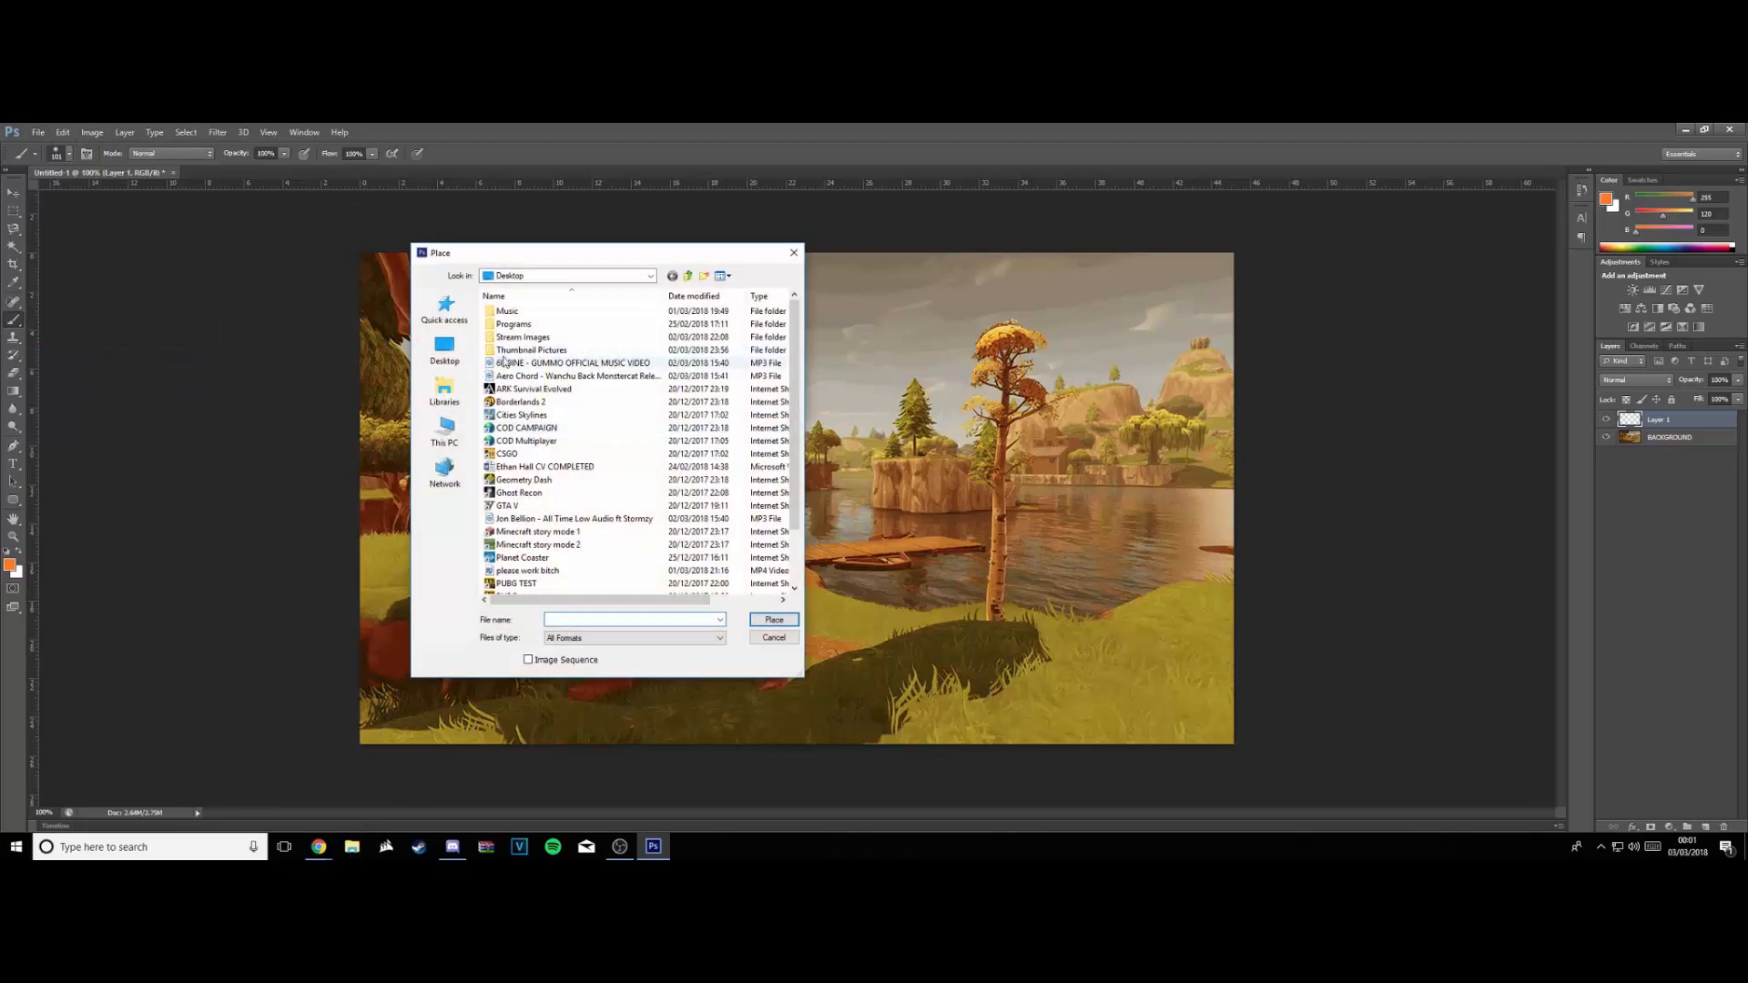
pyautogui.doubleClick(514, 350)
pyautogui.scroll(-5, 513, 360)
pyautogui.click(663, 328)
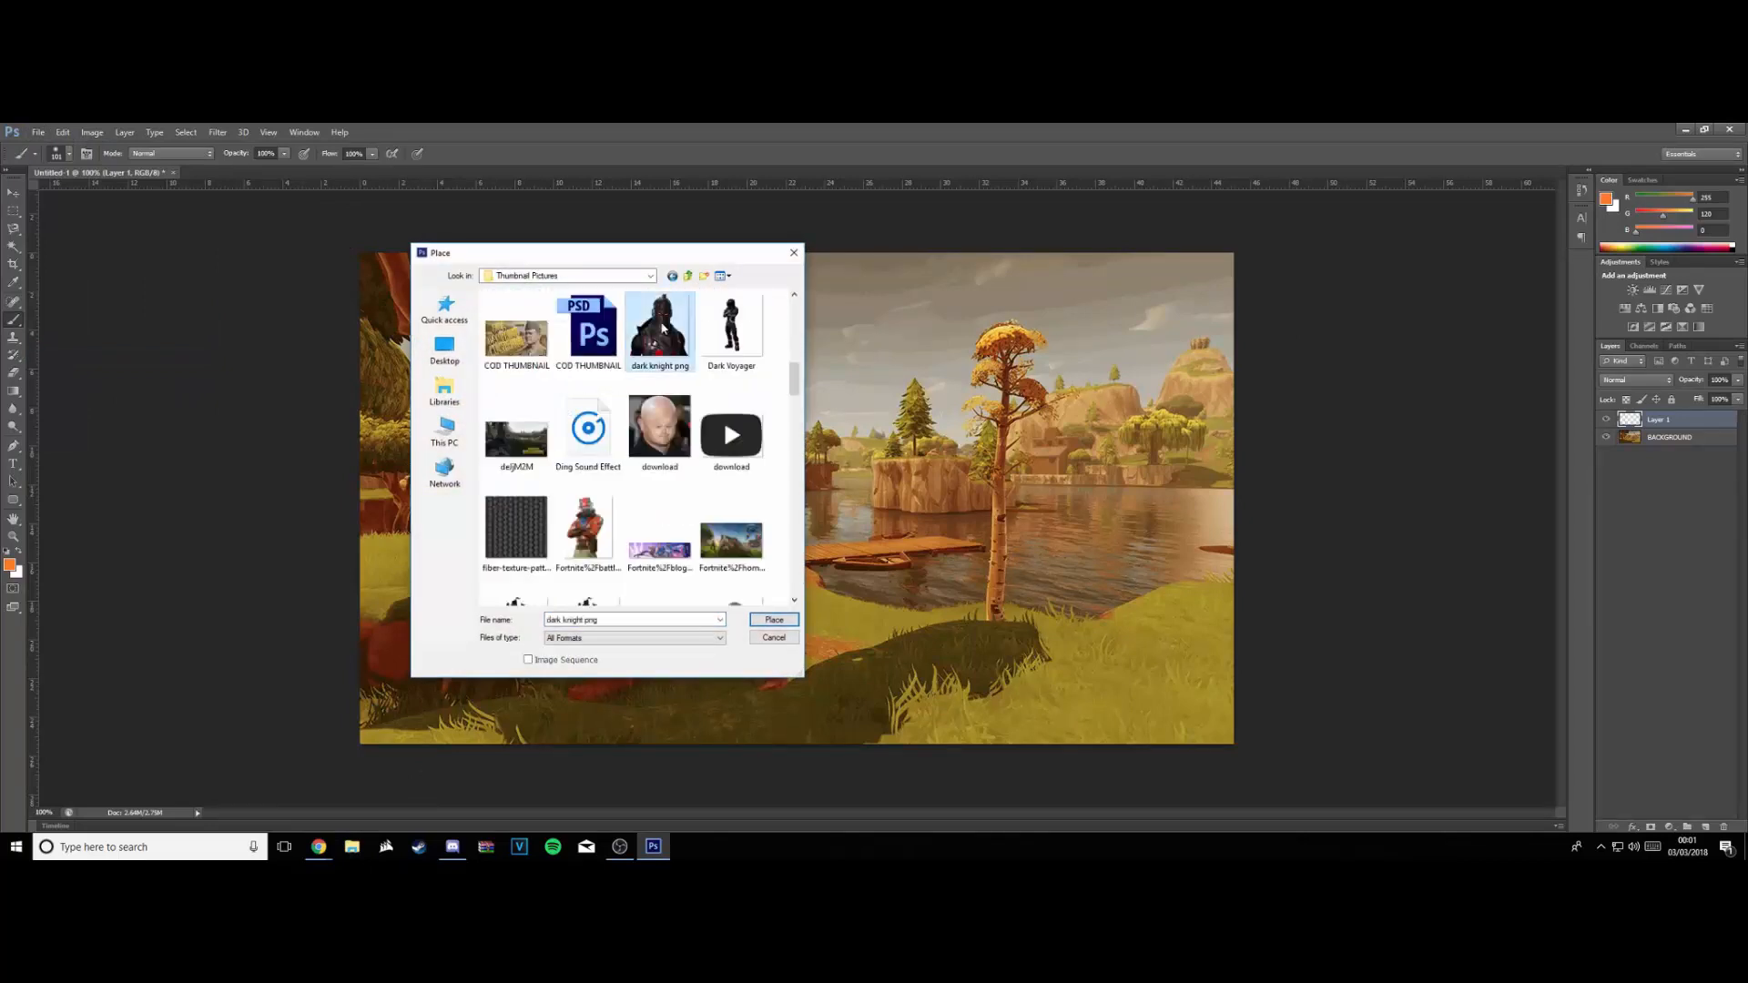
pyautogui.click(774, 619)
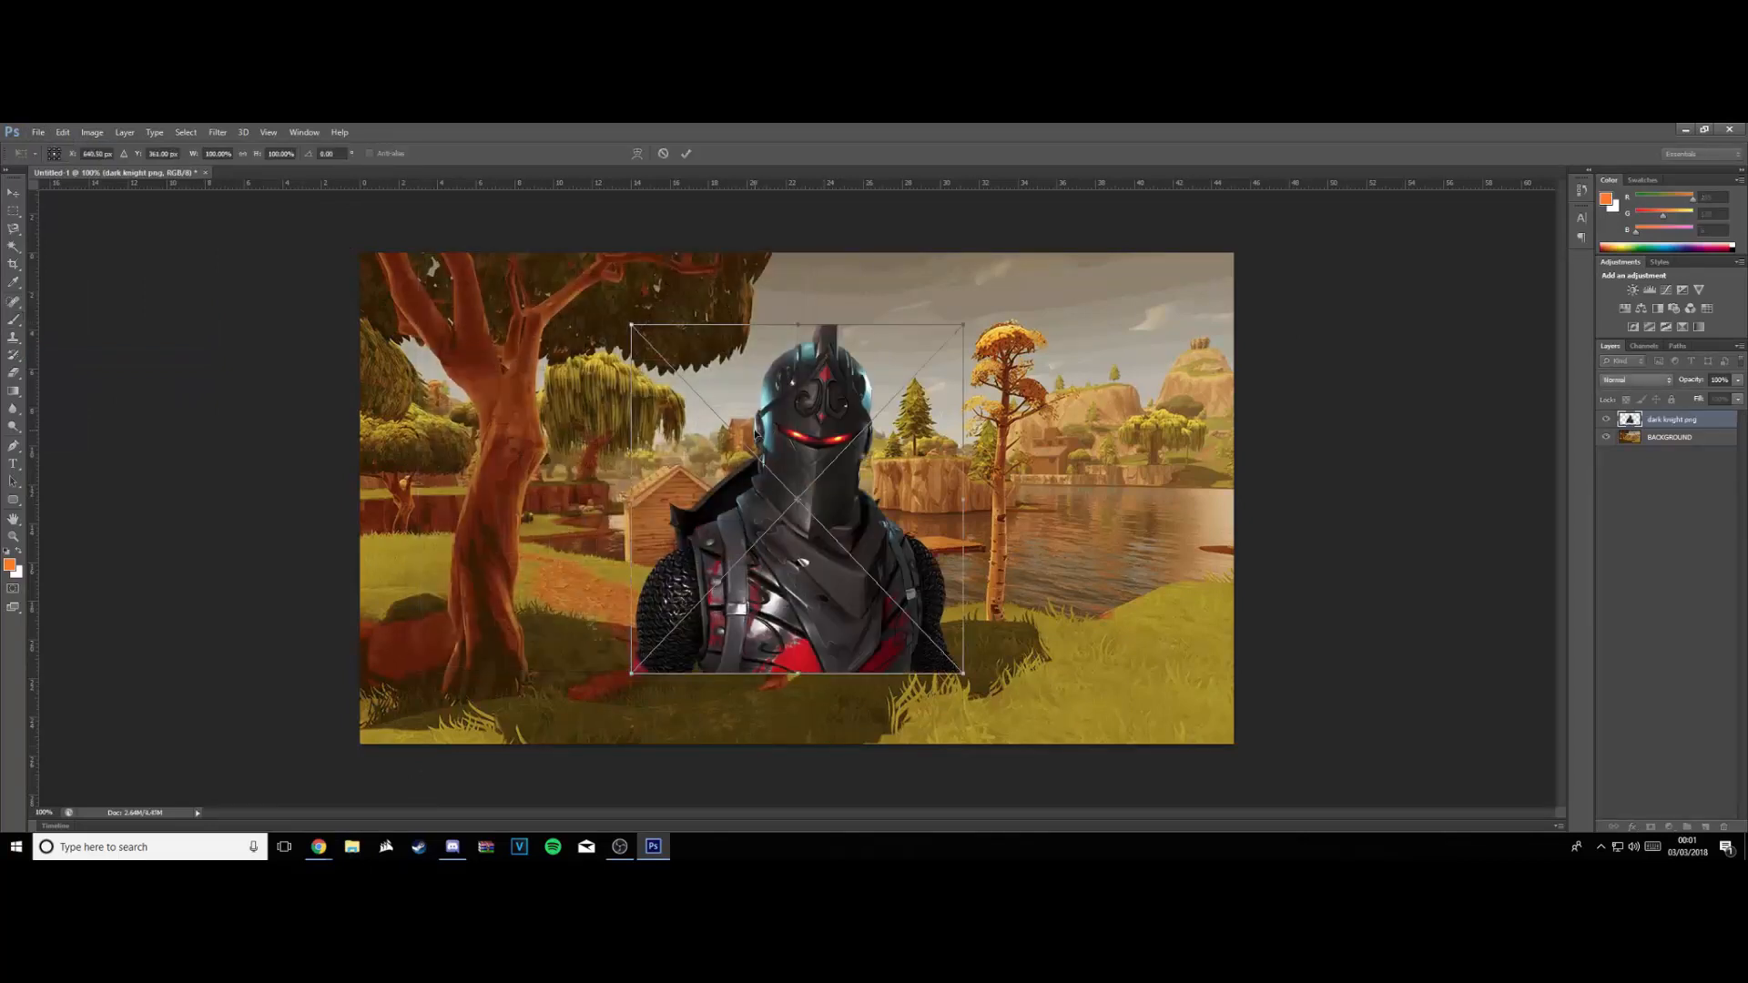
pyautogui.press('Return')
pyautogui.press('b')
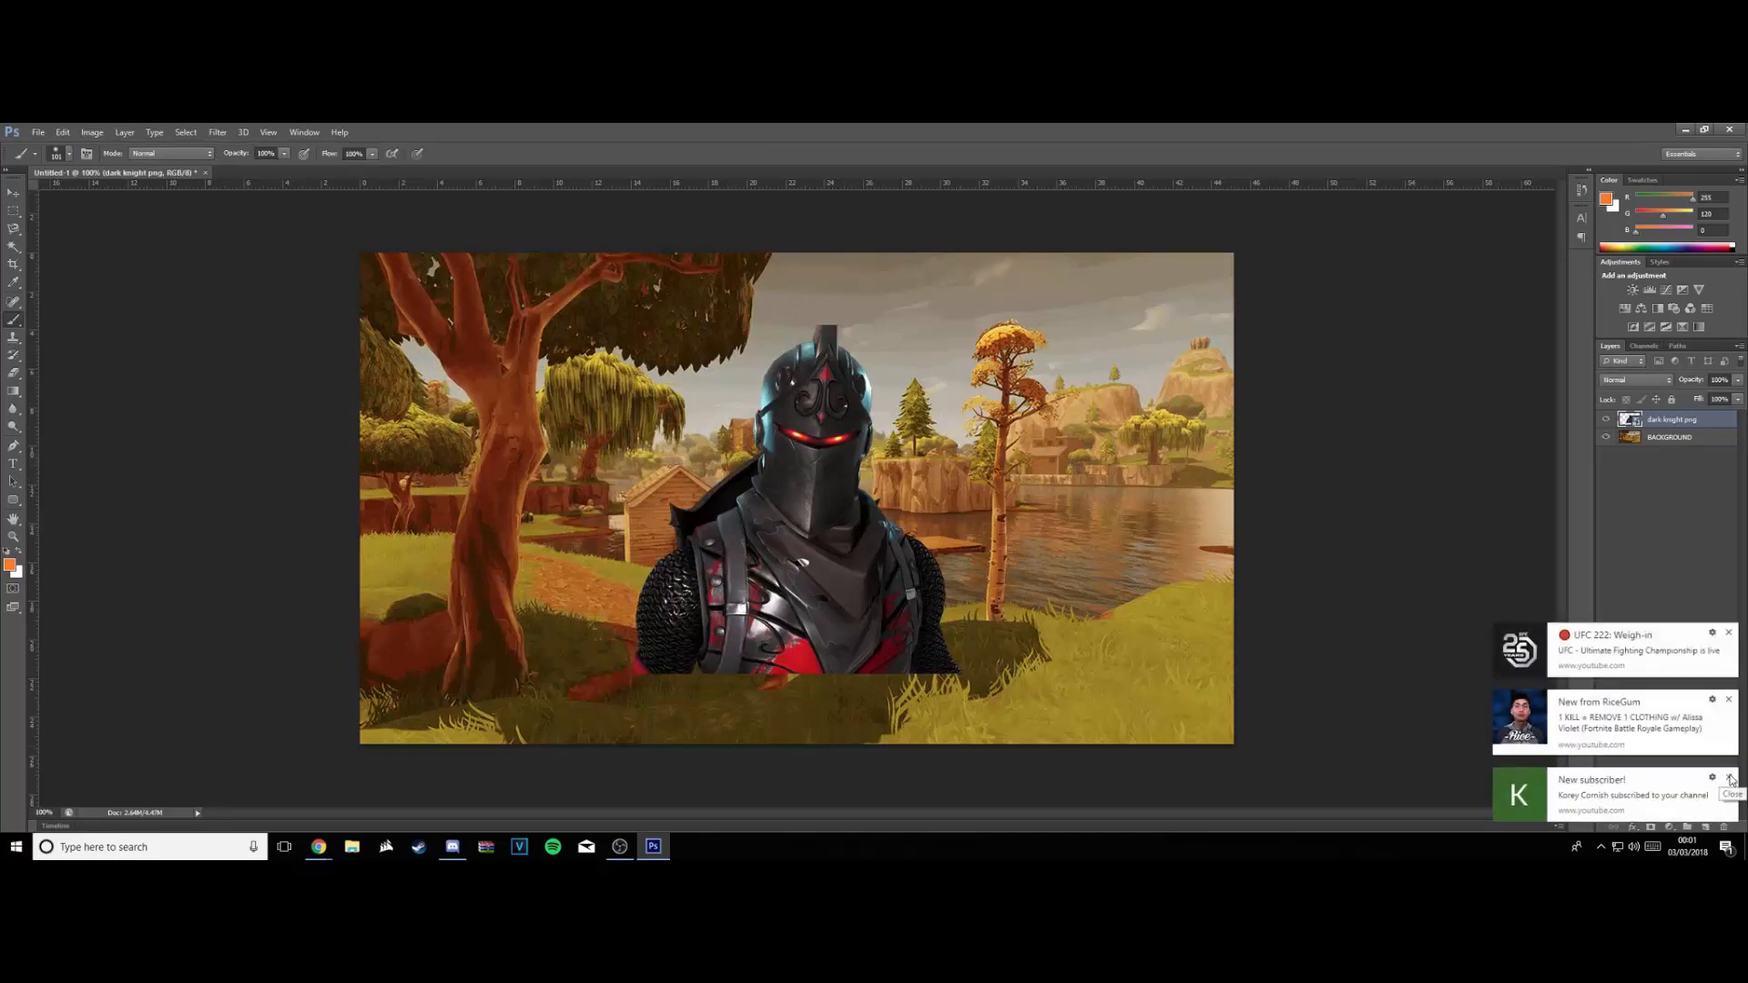
# Dismiss the desktop notifications that cover the layer list
pyautogui.click(1731, 779)
pyautogui.click(1731, 778)
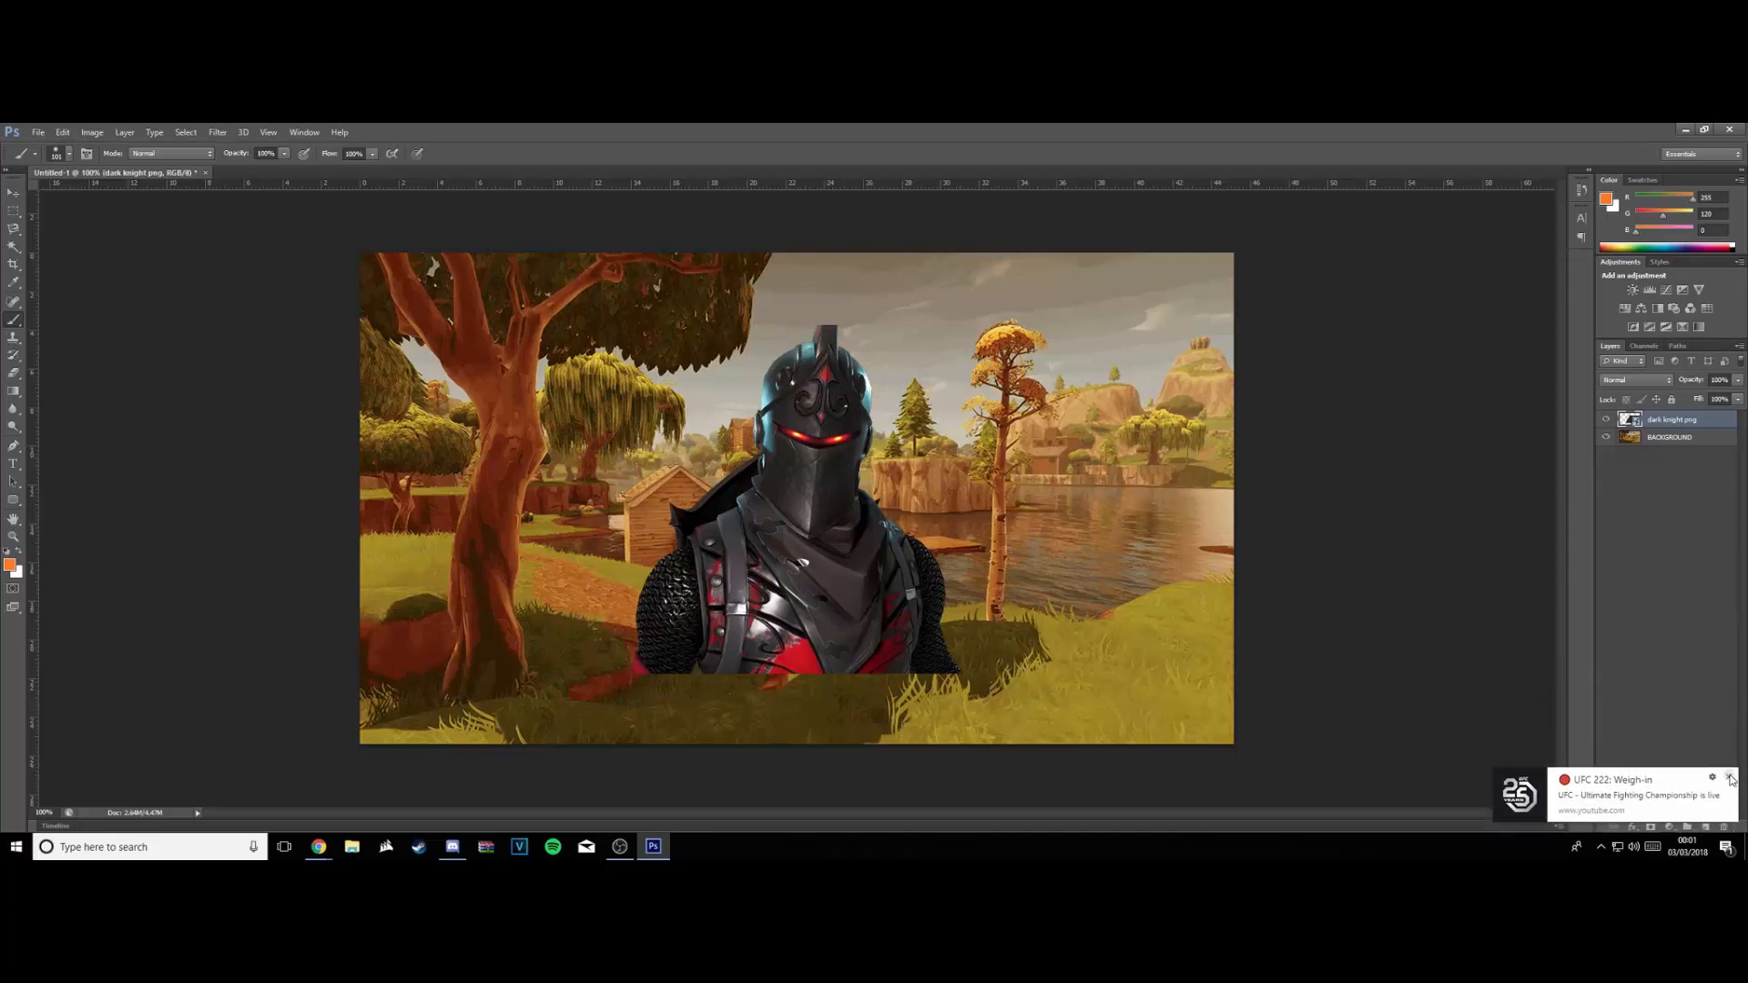
pyautogui.click(1731, 778)
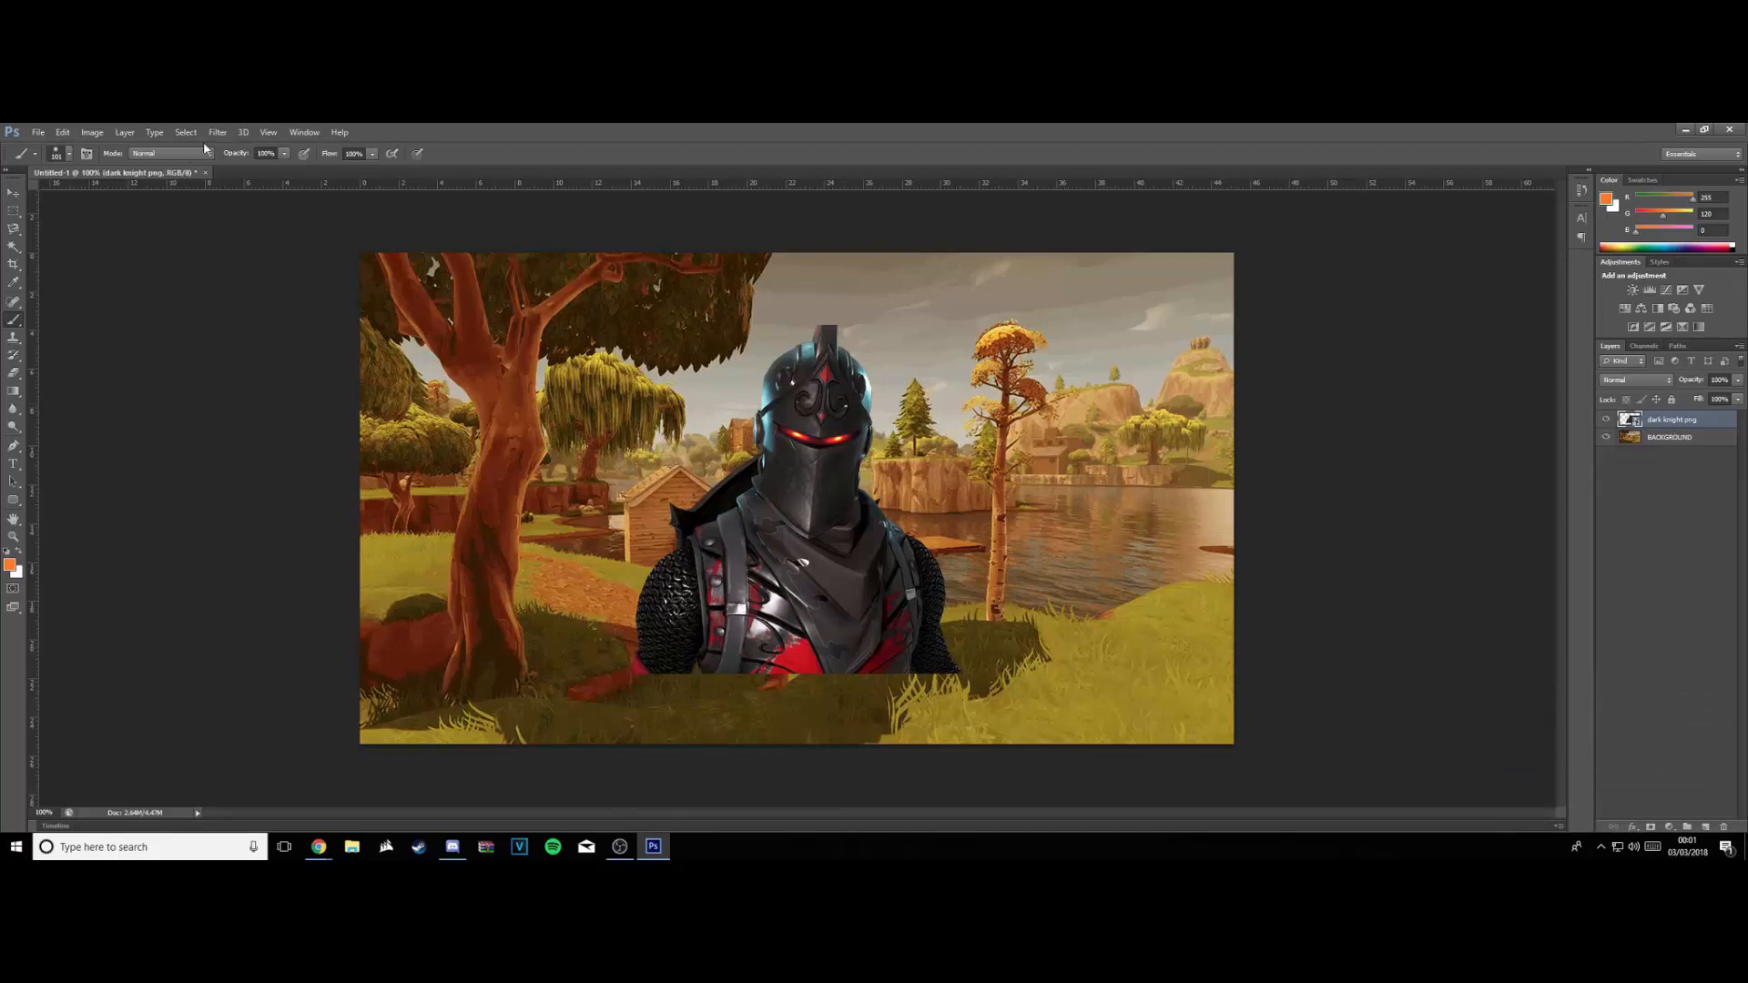
# Flip the dark knight layer horizontally
pyautogui.click(62, 132)
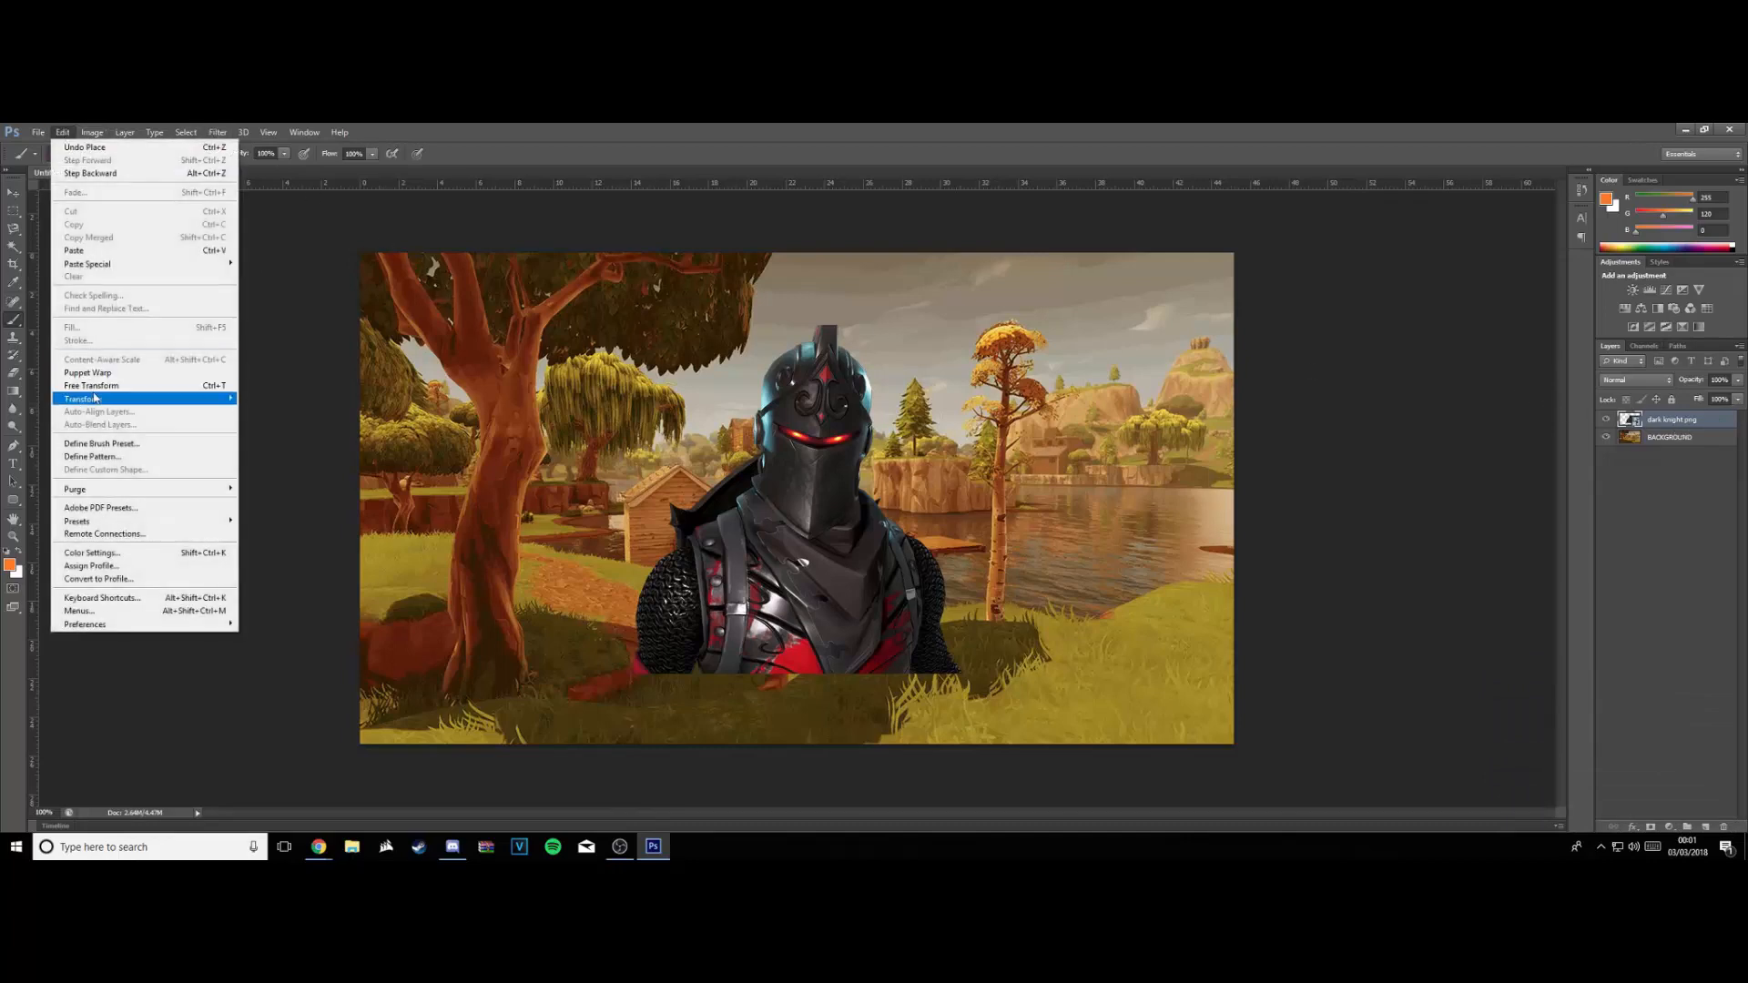
pyautogui.moveTo(95, 399)
pyautogui.click(274, 546)
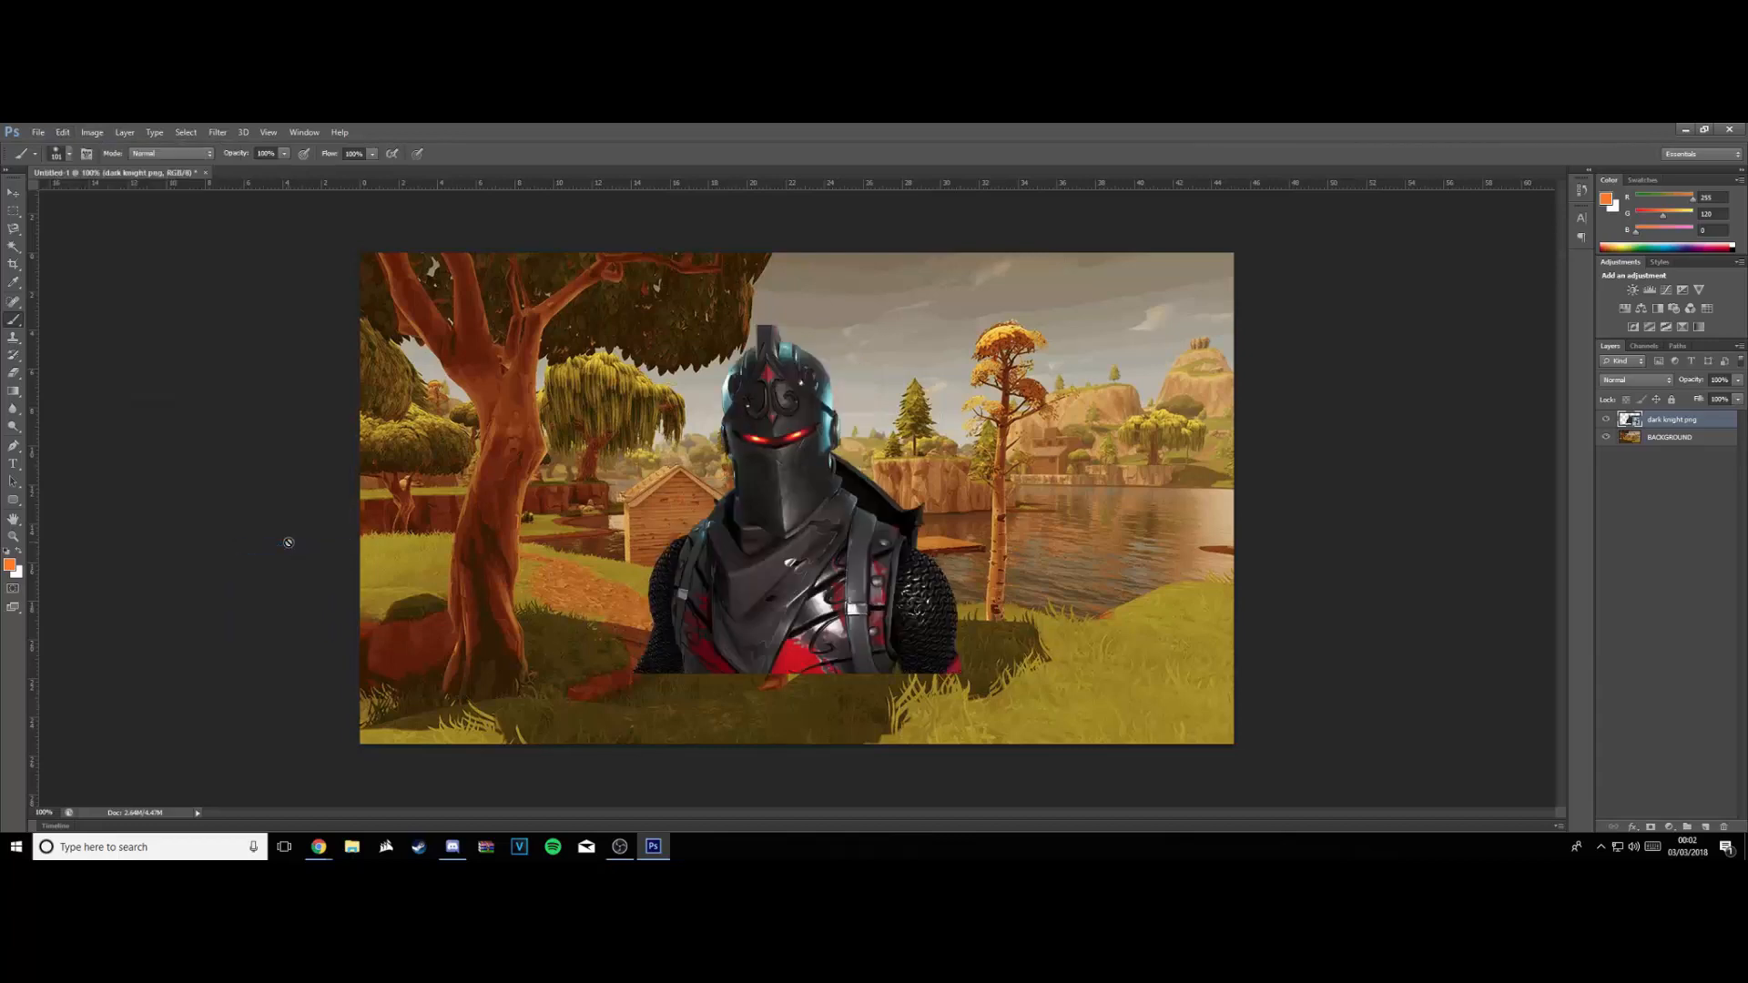
# Enlarge the dark knight with Free Transform and position it on the right side of the canvas, with its torso reaching the lower edge
pyautogui.click(13, 192)
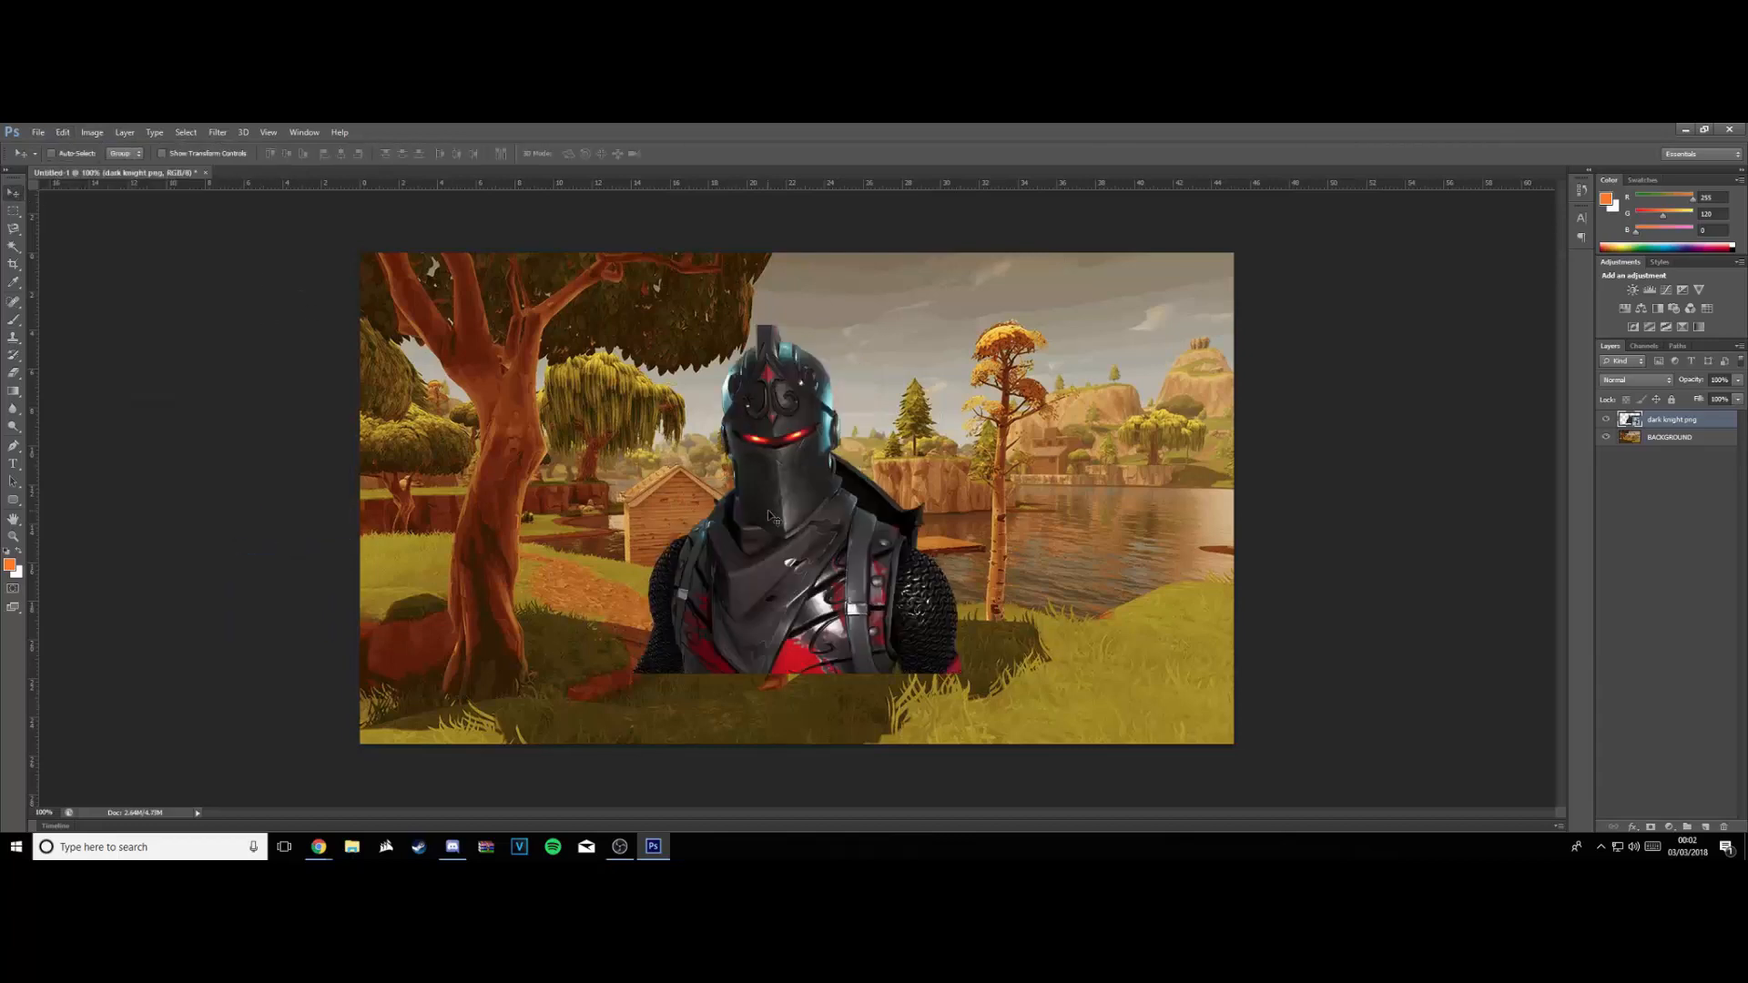
pyautogui.hotkey('ctrl', 't')
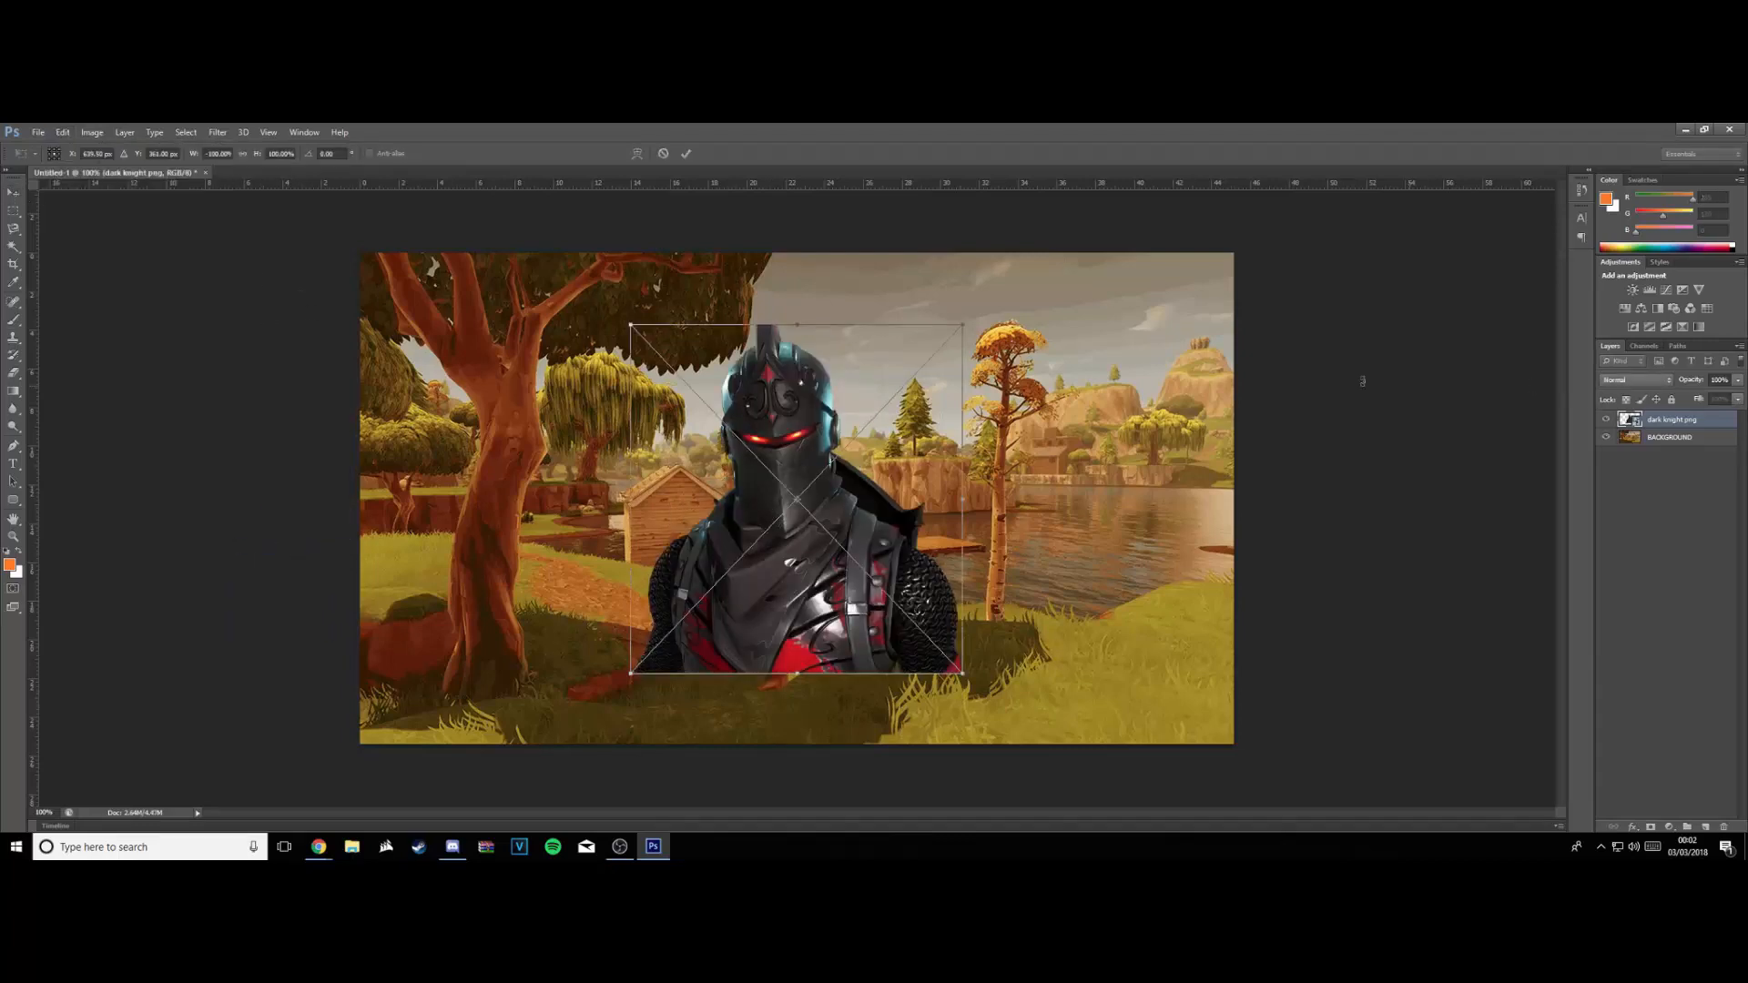
pyautogui.moveTo(962, 325); pyautogui.dragTo(1080, 202)
pyautogui.moveTo(988, 344); pyautogui.dragTo(1162, 404)
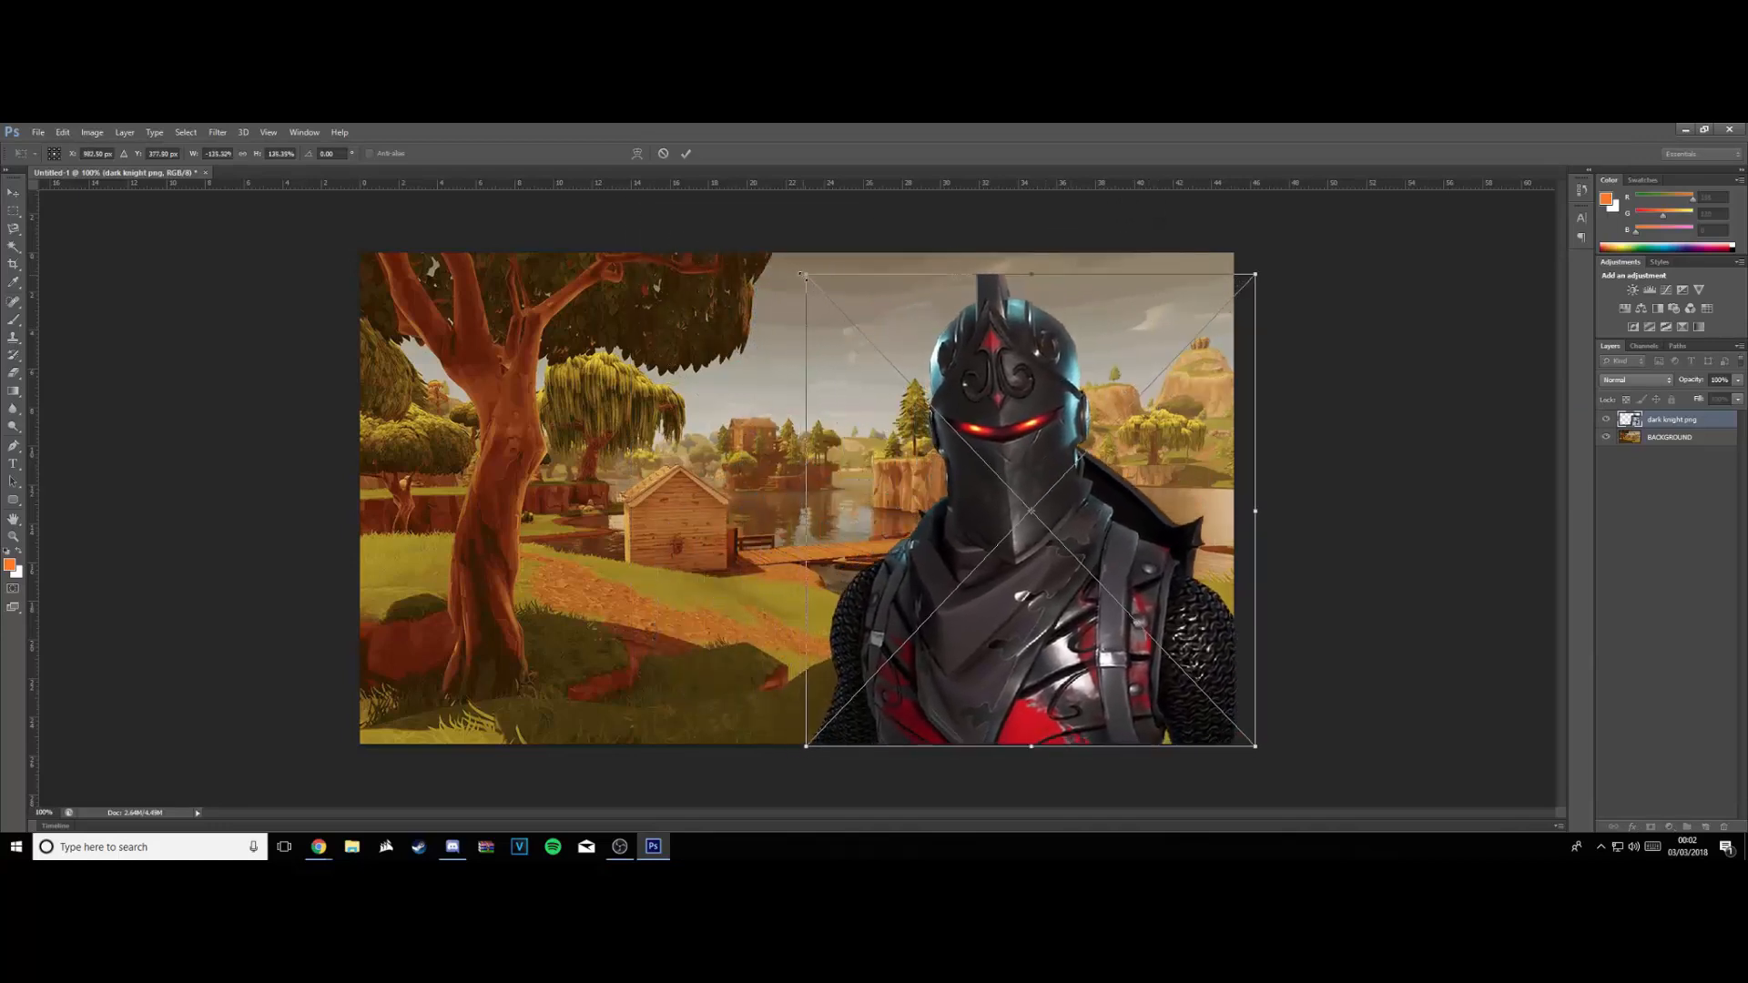
pyautogui.moveTo(801, 273); pyautogui.dragTo(758, 225)
pyautogui.moveTo(1038, 357); pyautogui.dragTo(1077, 386)
pyautogui.press('Return')
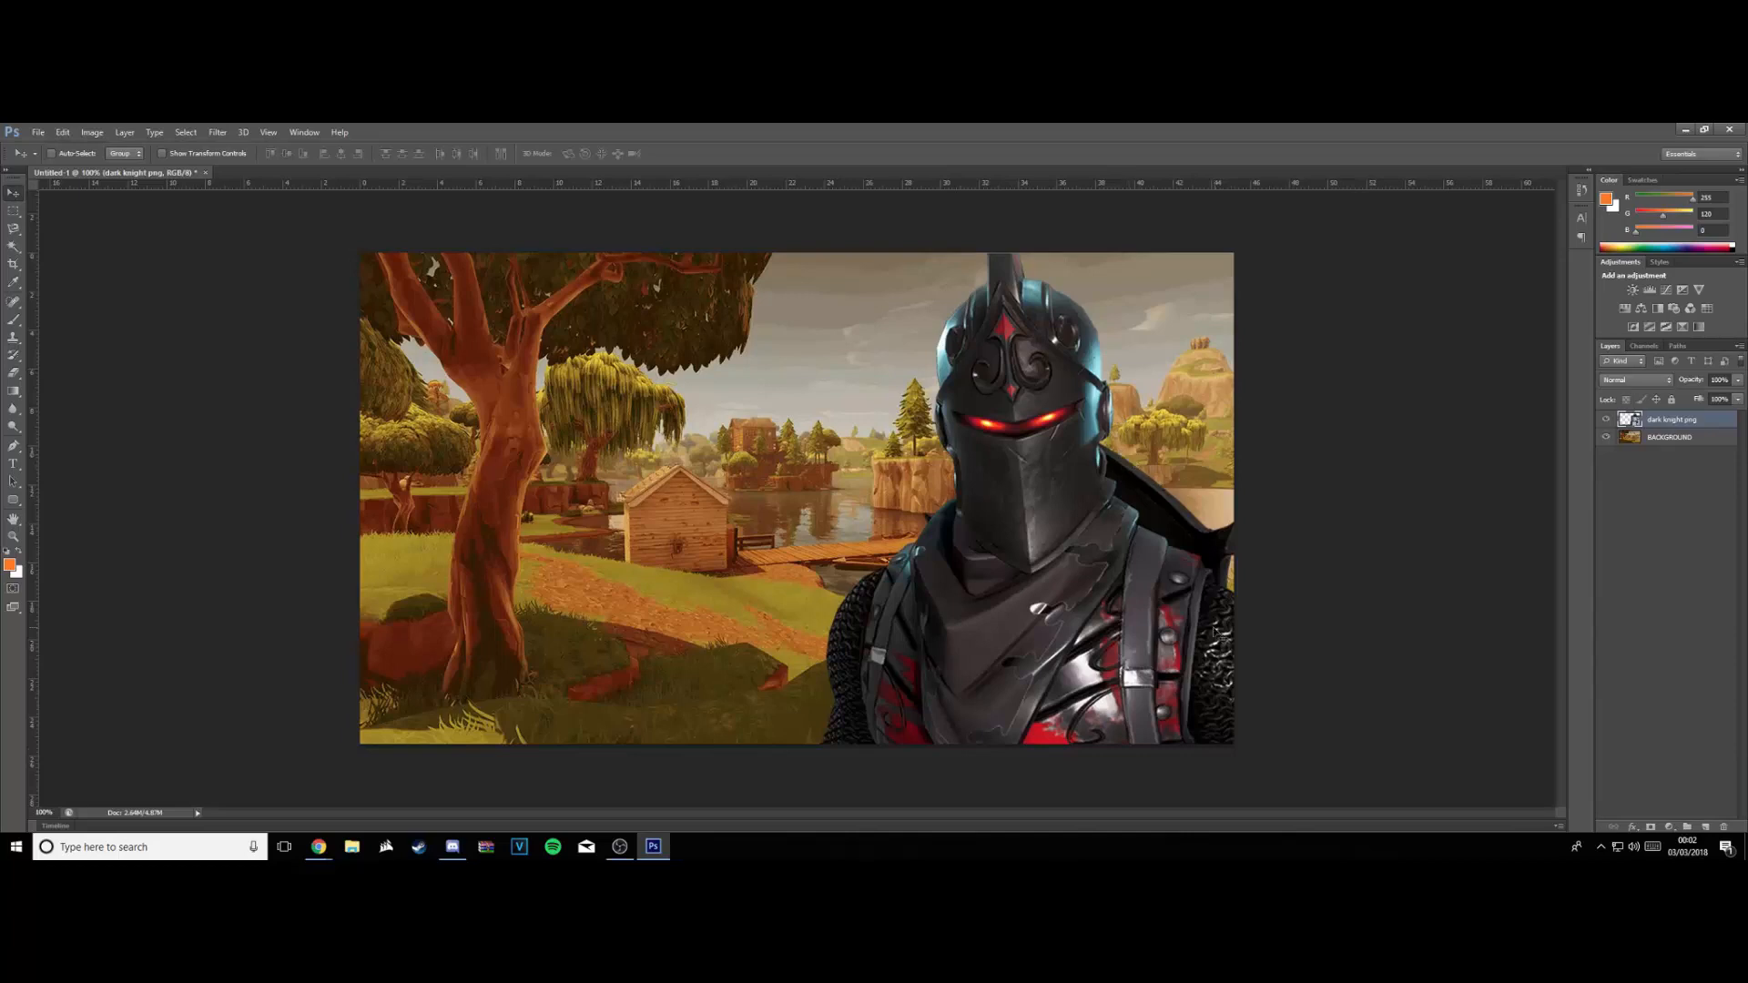
# Add a Hue/Saturation adjustment layer above the knight and set its hue to about +40
pyautogui.rightClick(1715, 425)
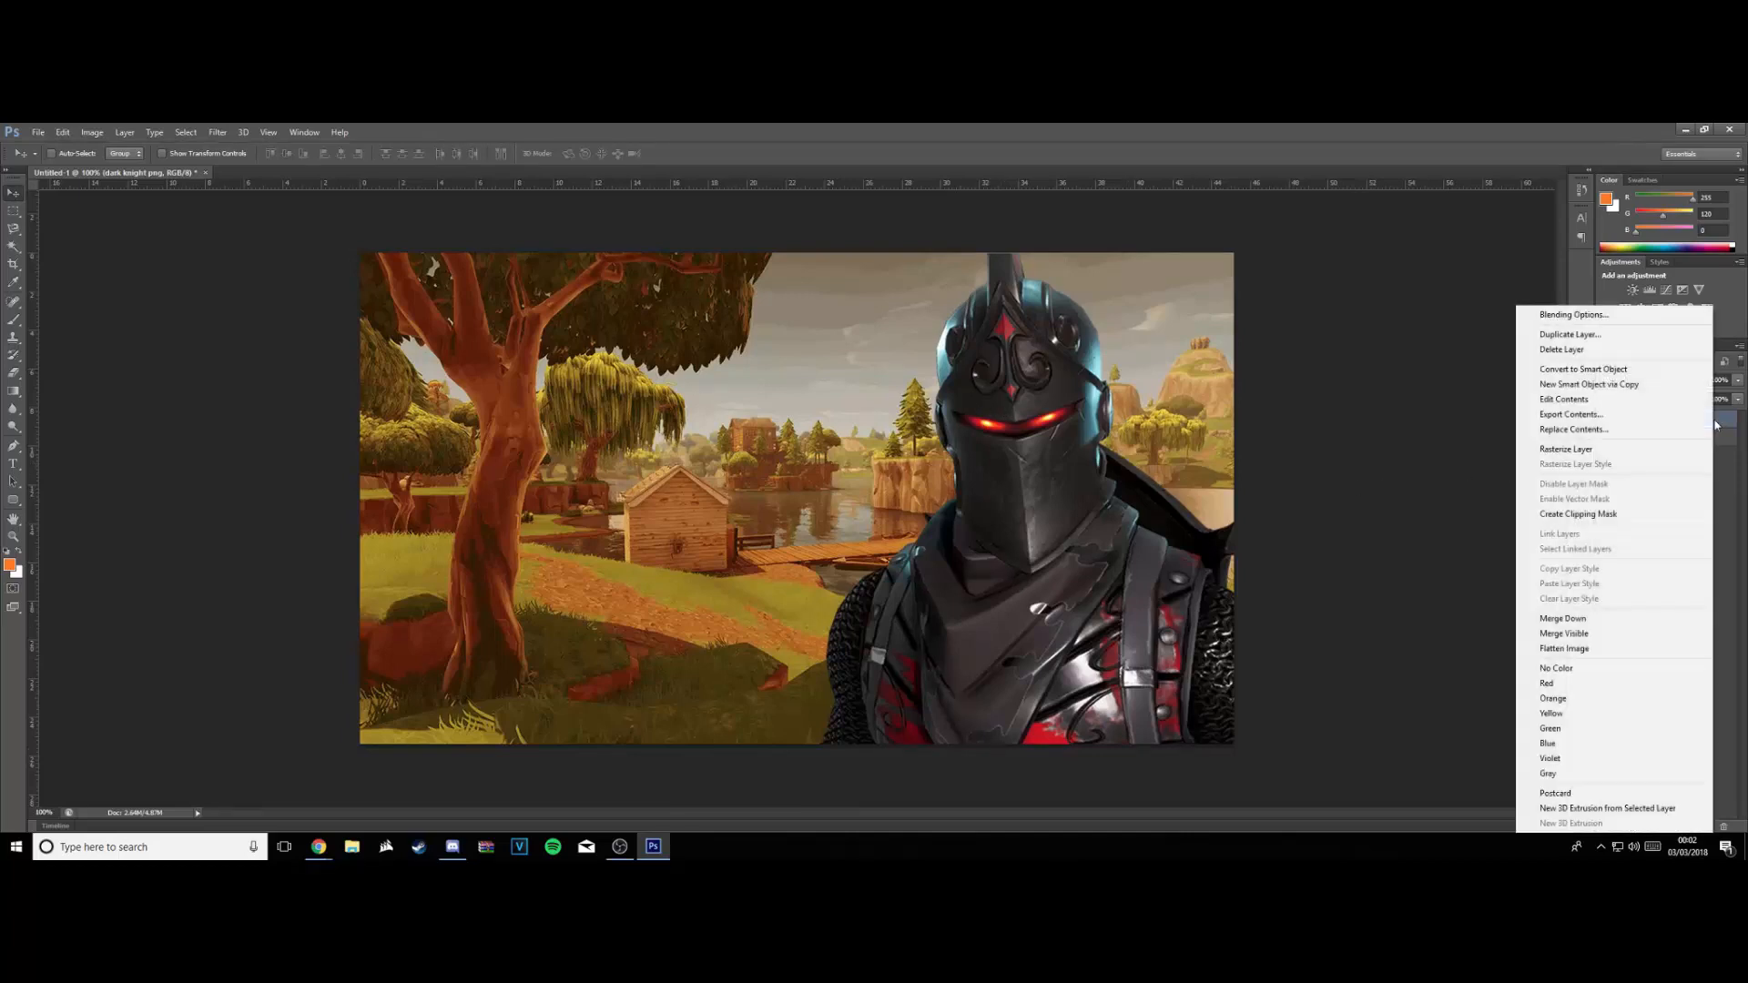
pyautogui.click(1466, 422)
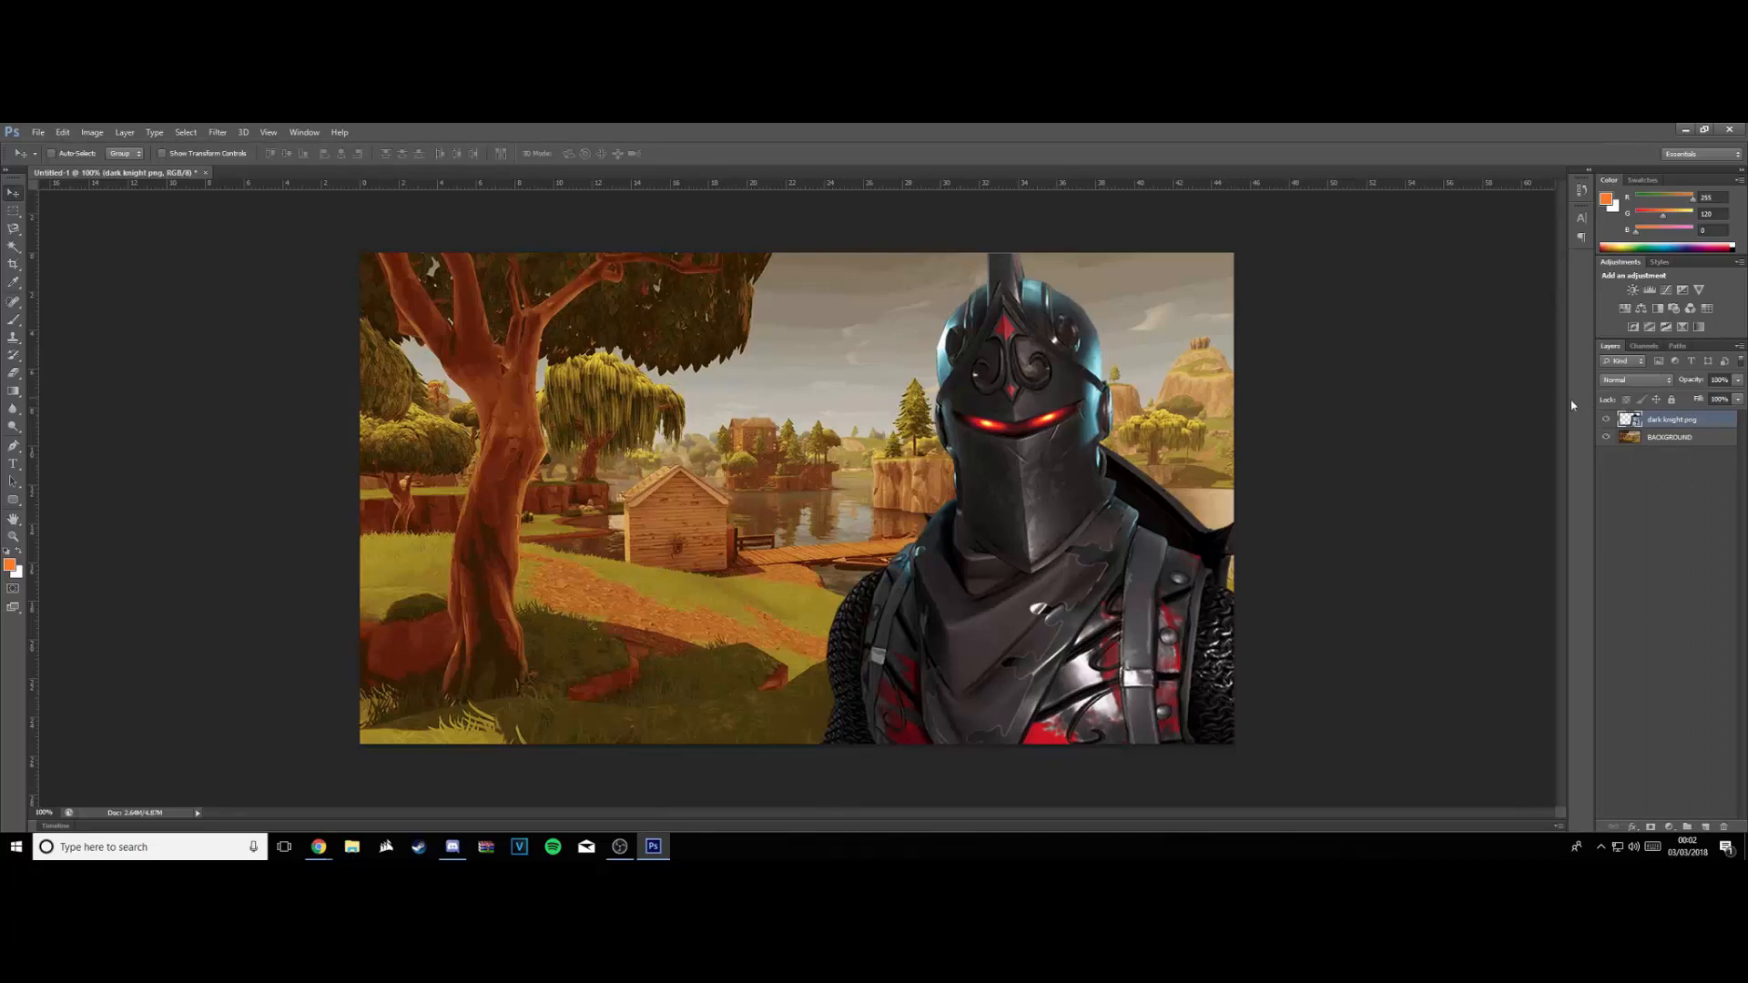
pyautogui.click(1624, 309)
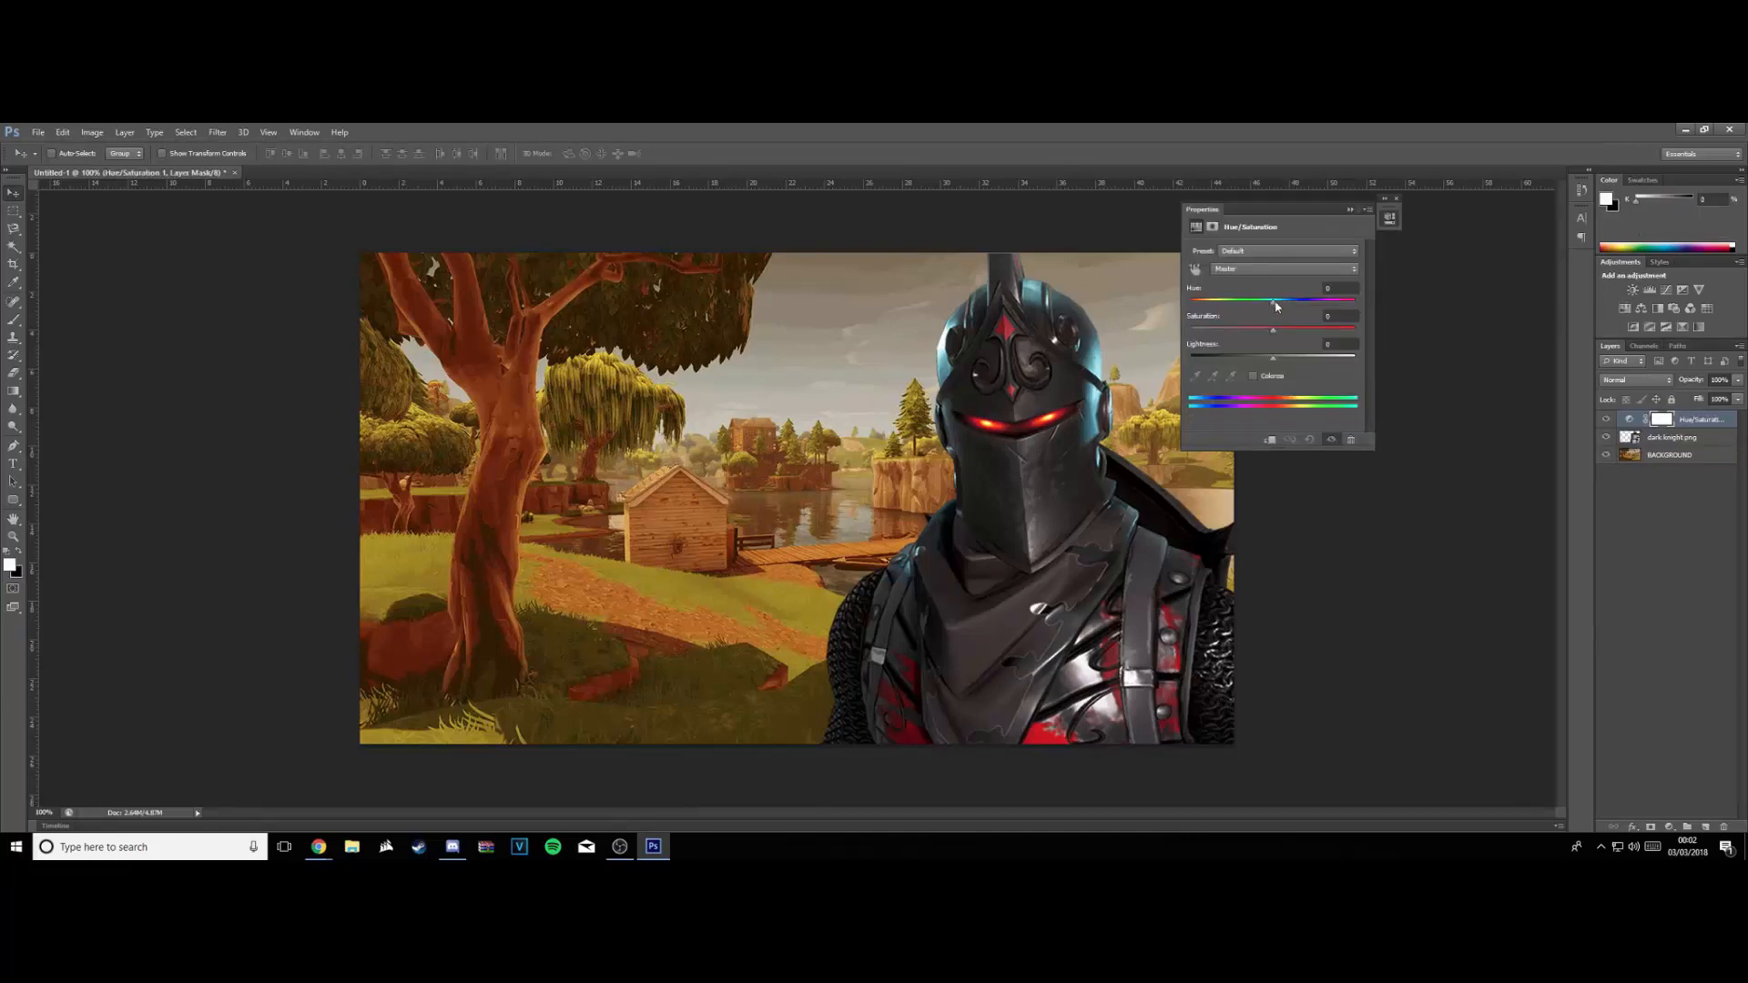
pyautogui.moveTo(1275, 306); pyautogui.dragTo(1311, 298)
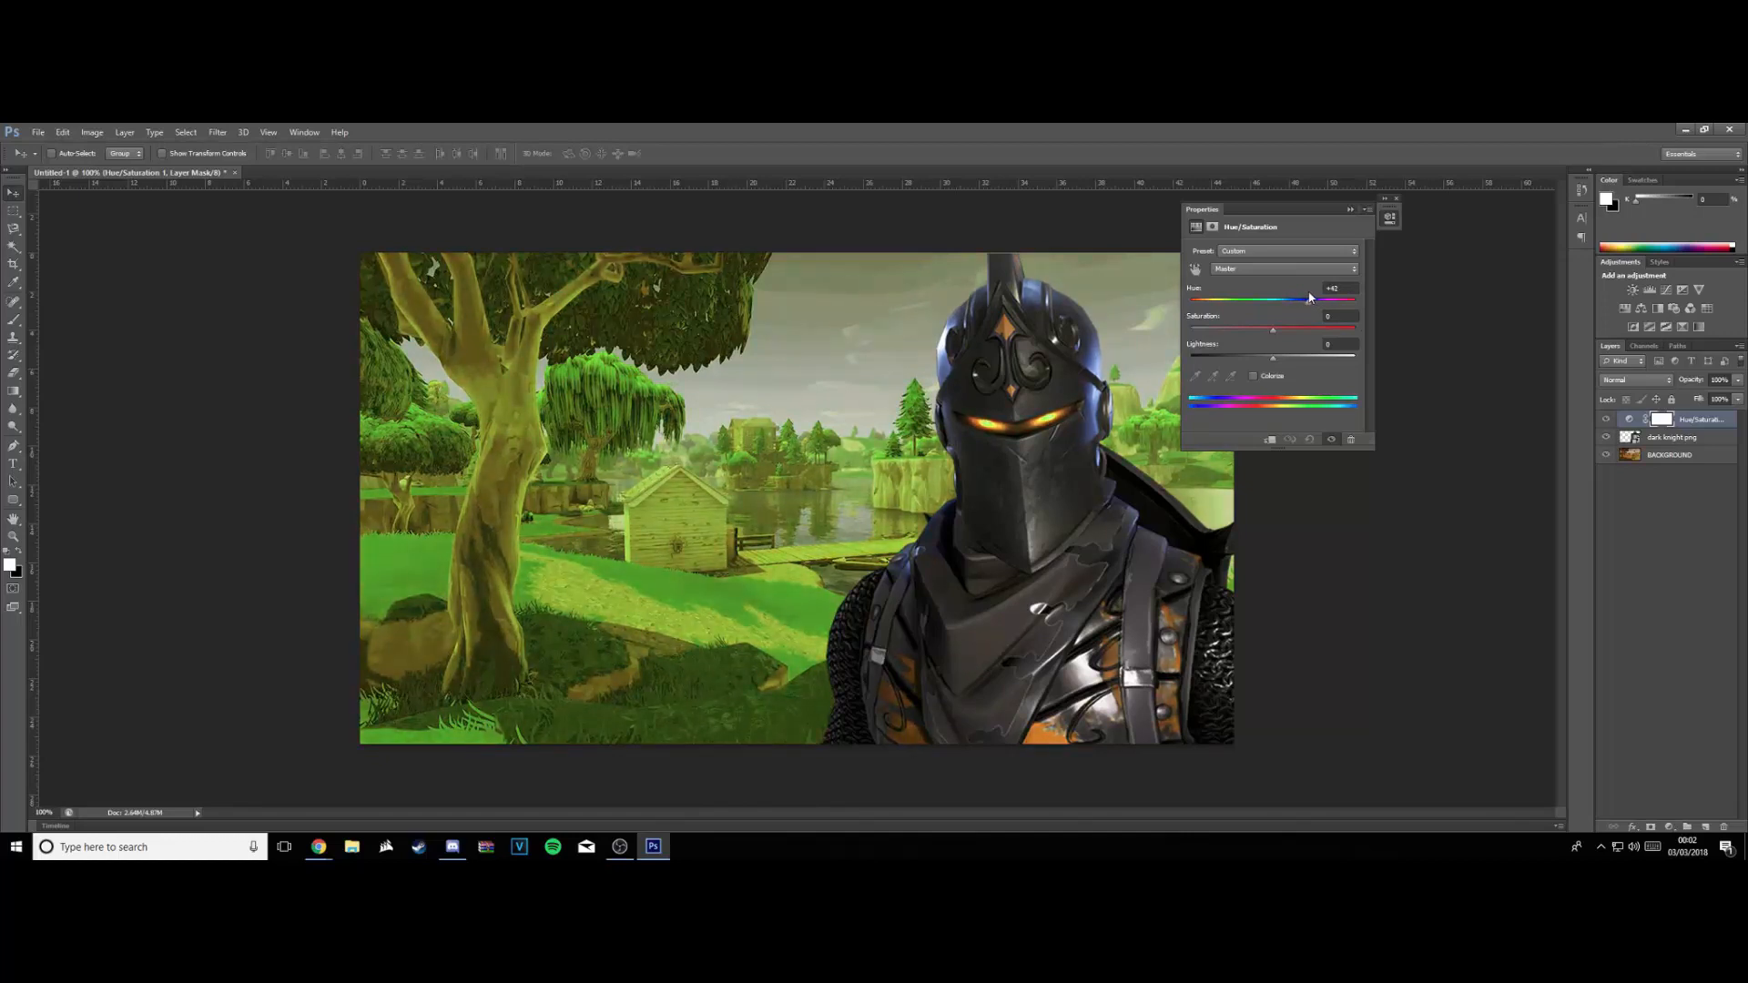
pyautogui.click(1350, 210)
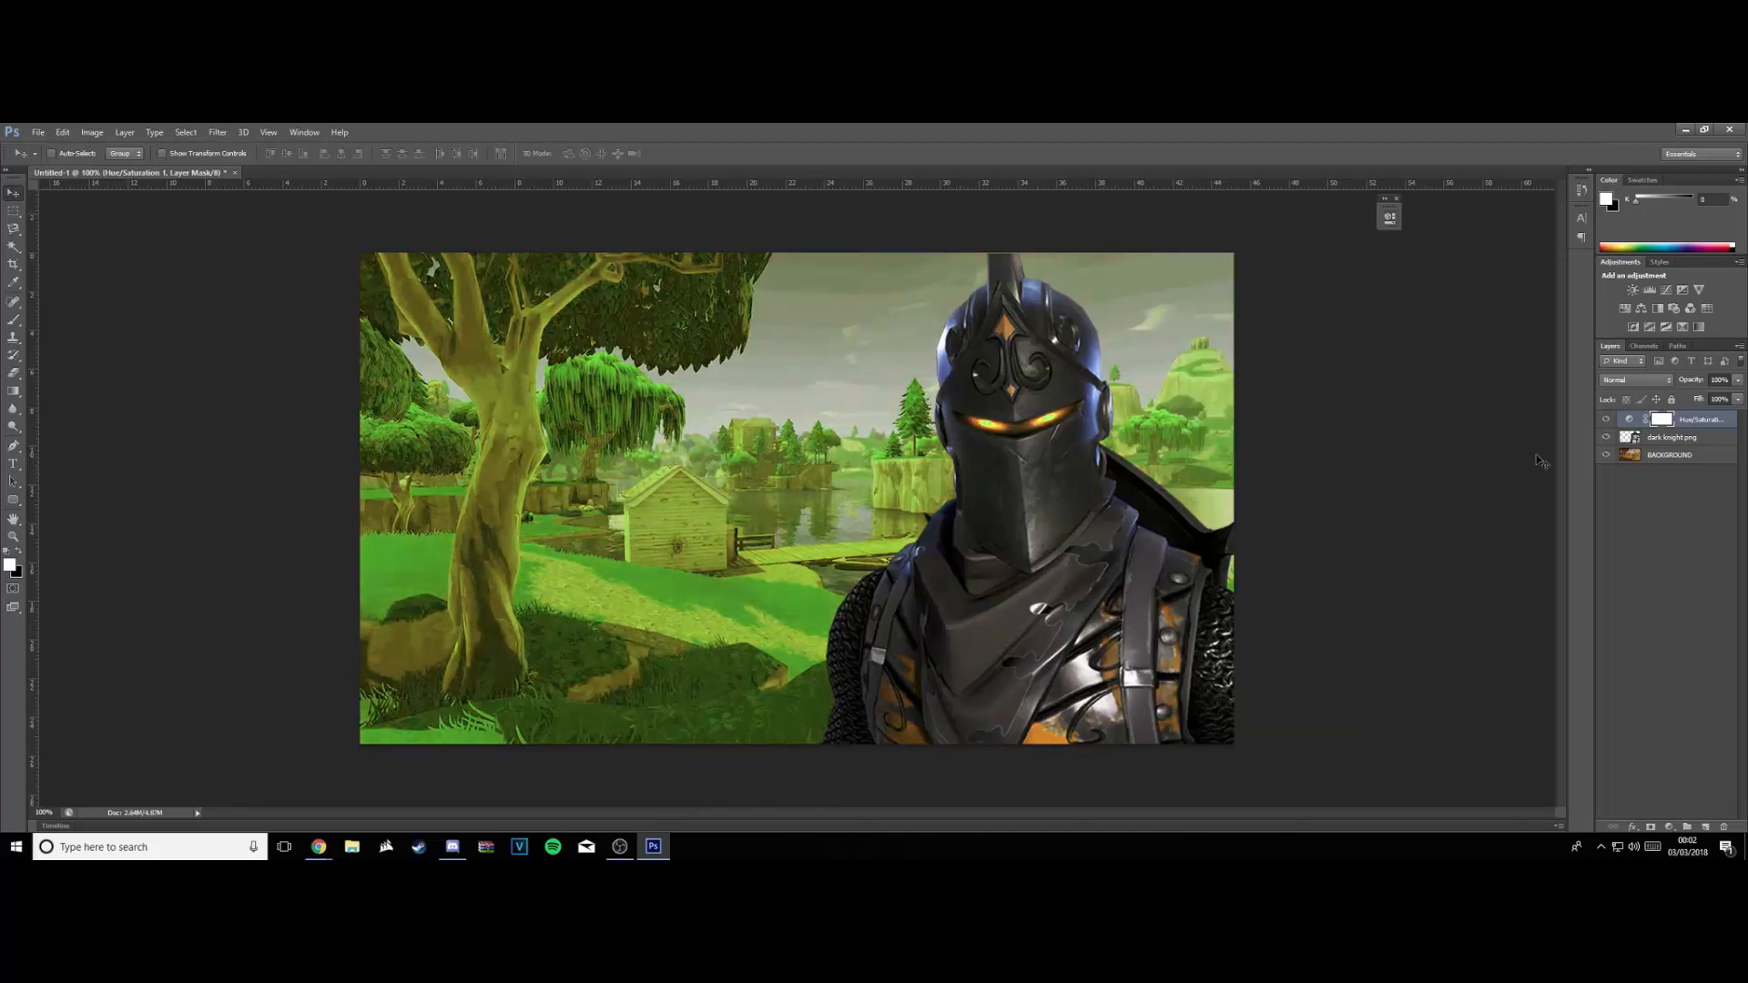
# Merge the Hue/Saturation adjustment layer with the dark knight png layer
pyautogui.click(1712, 440)
pyautogui.rightClick(1712, 439)
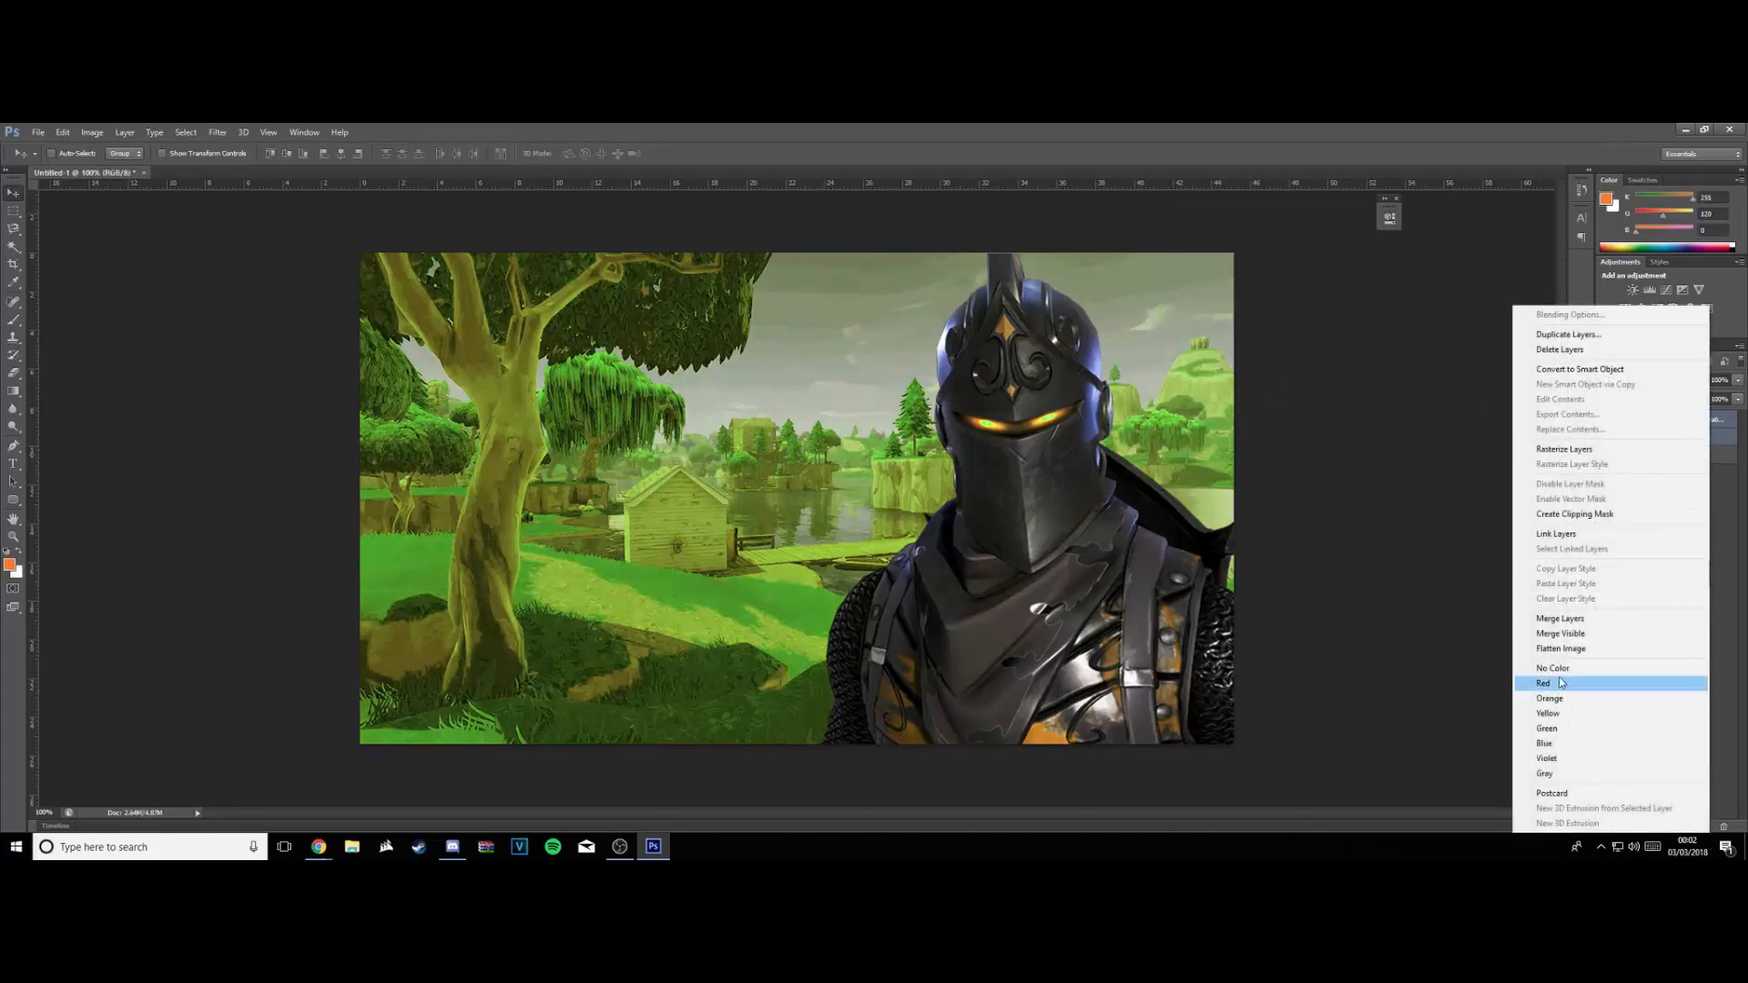
pyautogui.click(1568, 617)
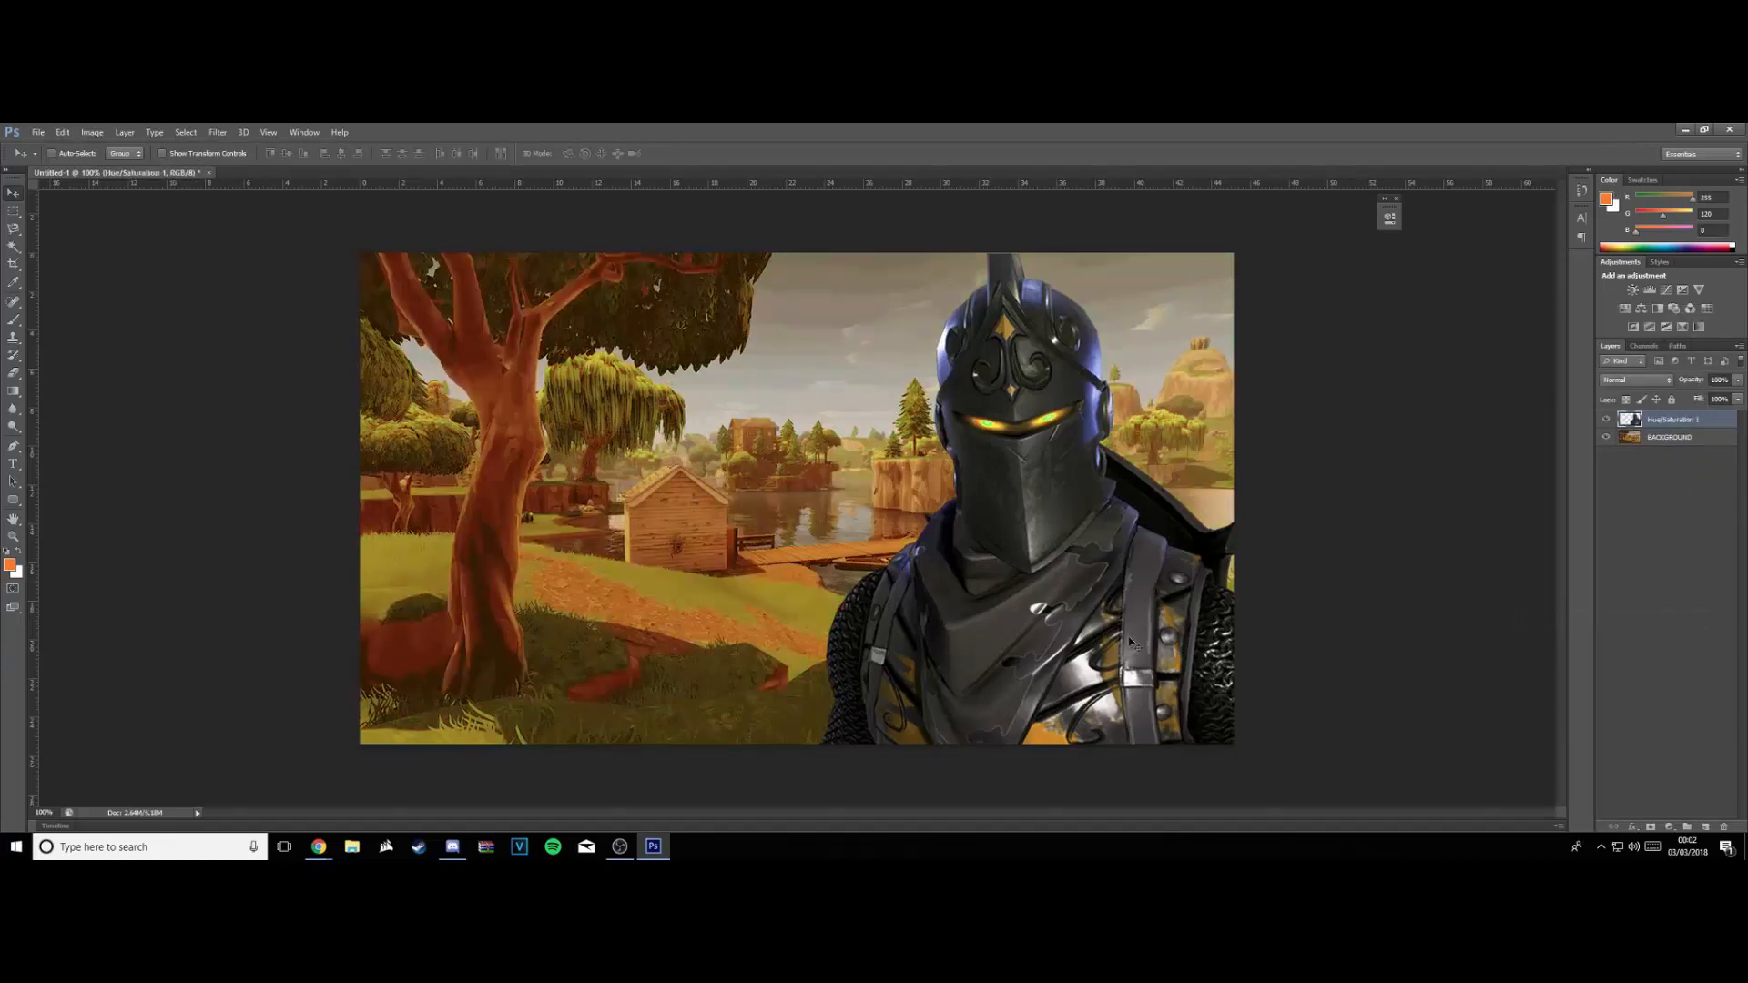
# Duplicate the merged knight layer with the default copy name
pyautogui.rightClick(1719, 419)
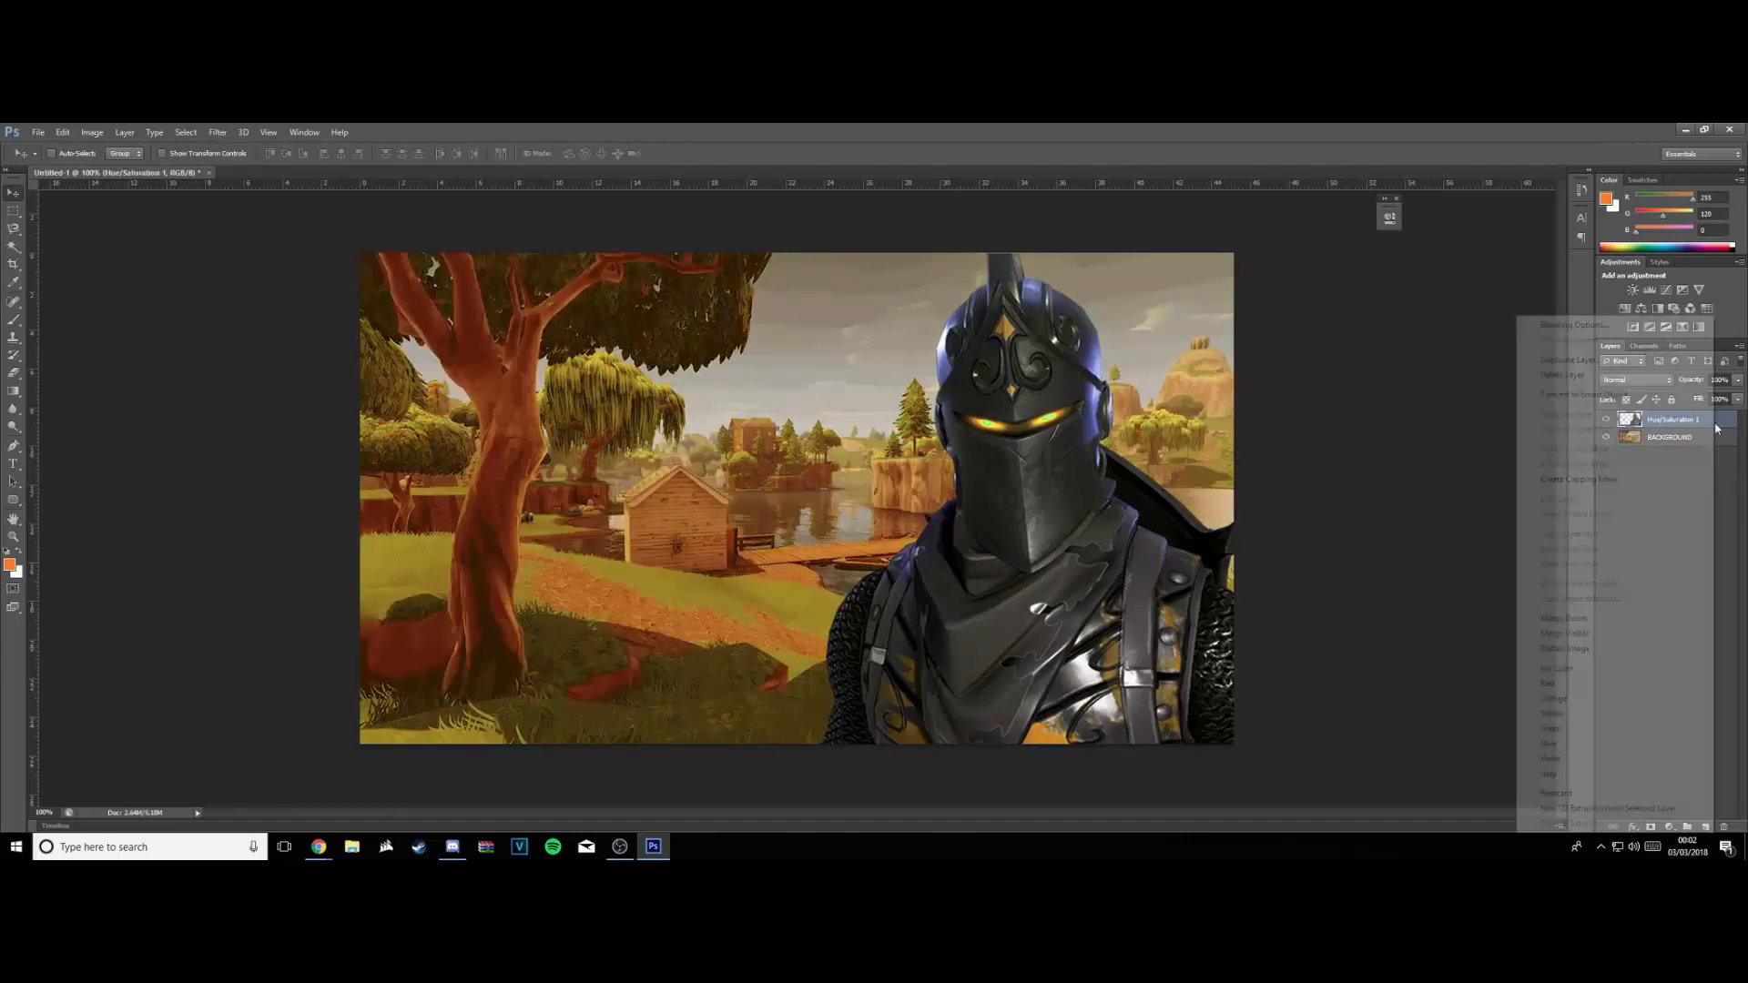
pyautogui.click(1579, 359)
pyautogui.click(995, 344)
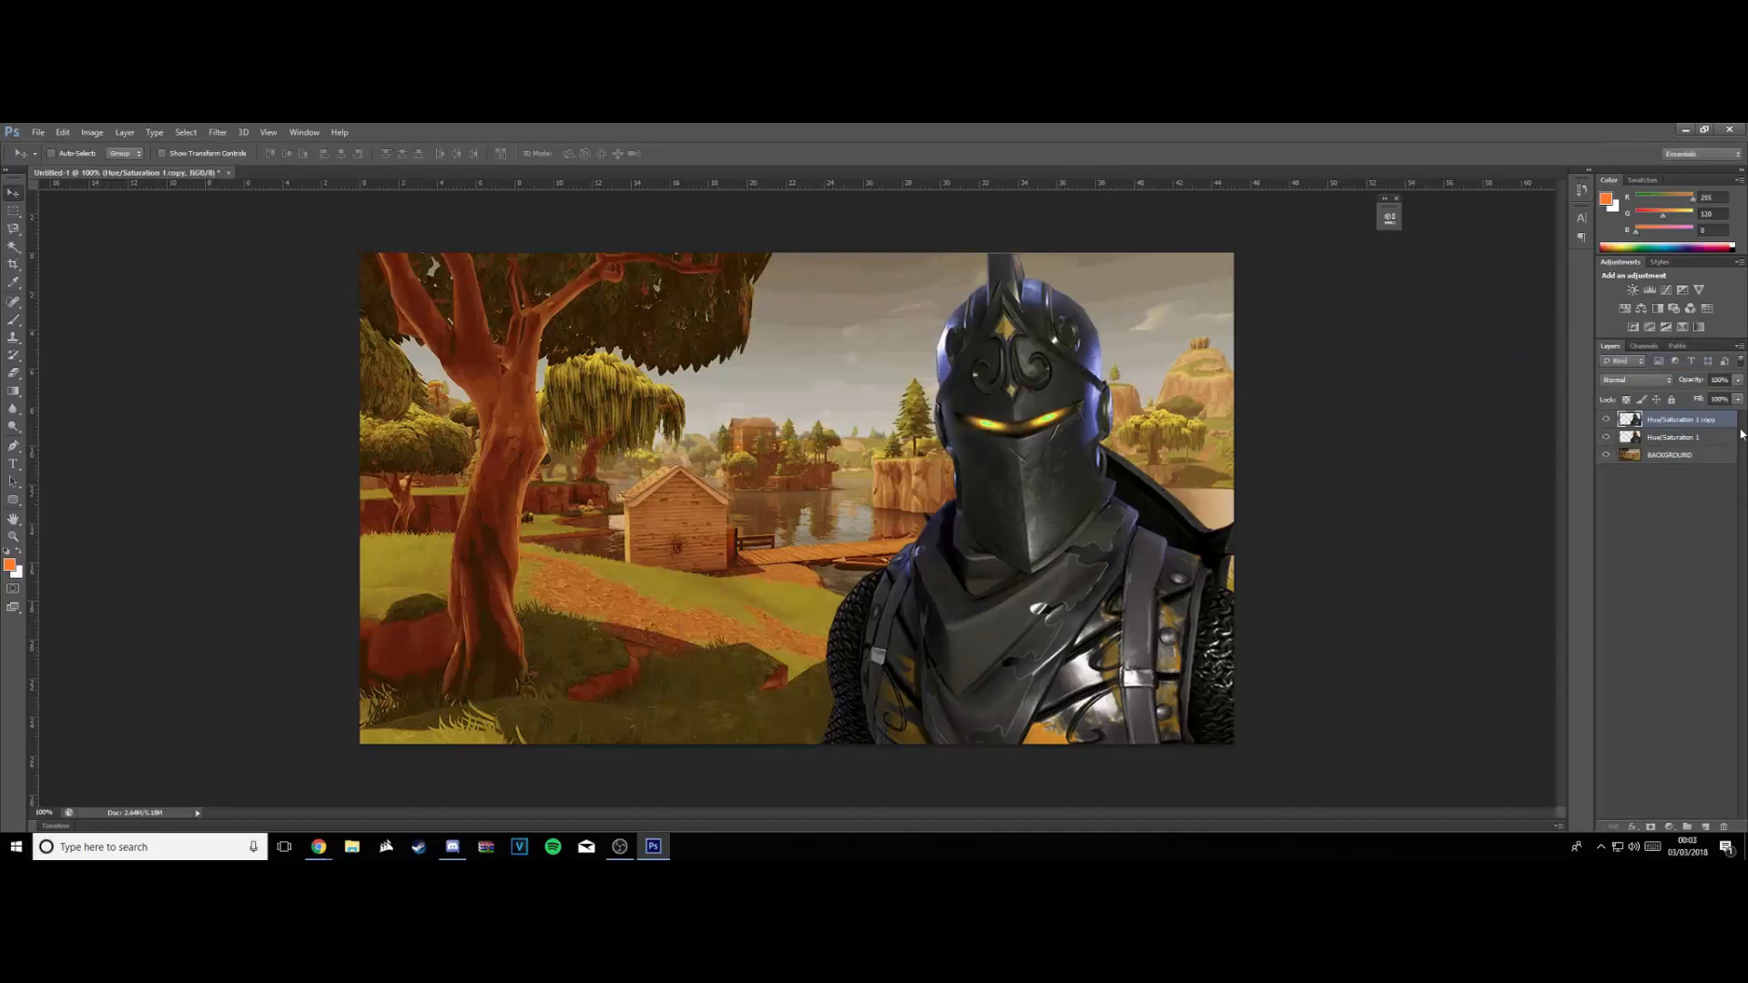
# Rename the duplicated layer as "knight copy" and the original merged layer as "knight 1"
pyautogui.doubleClick(1701, 420)
pyautogui.write('knicky')
pyautogui.click(1694, 496)
pyautogui.doubleClick(1667, 438)
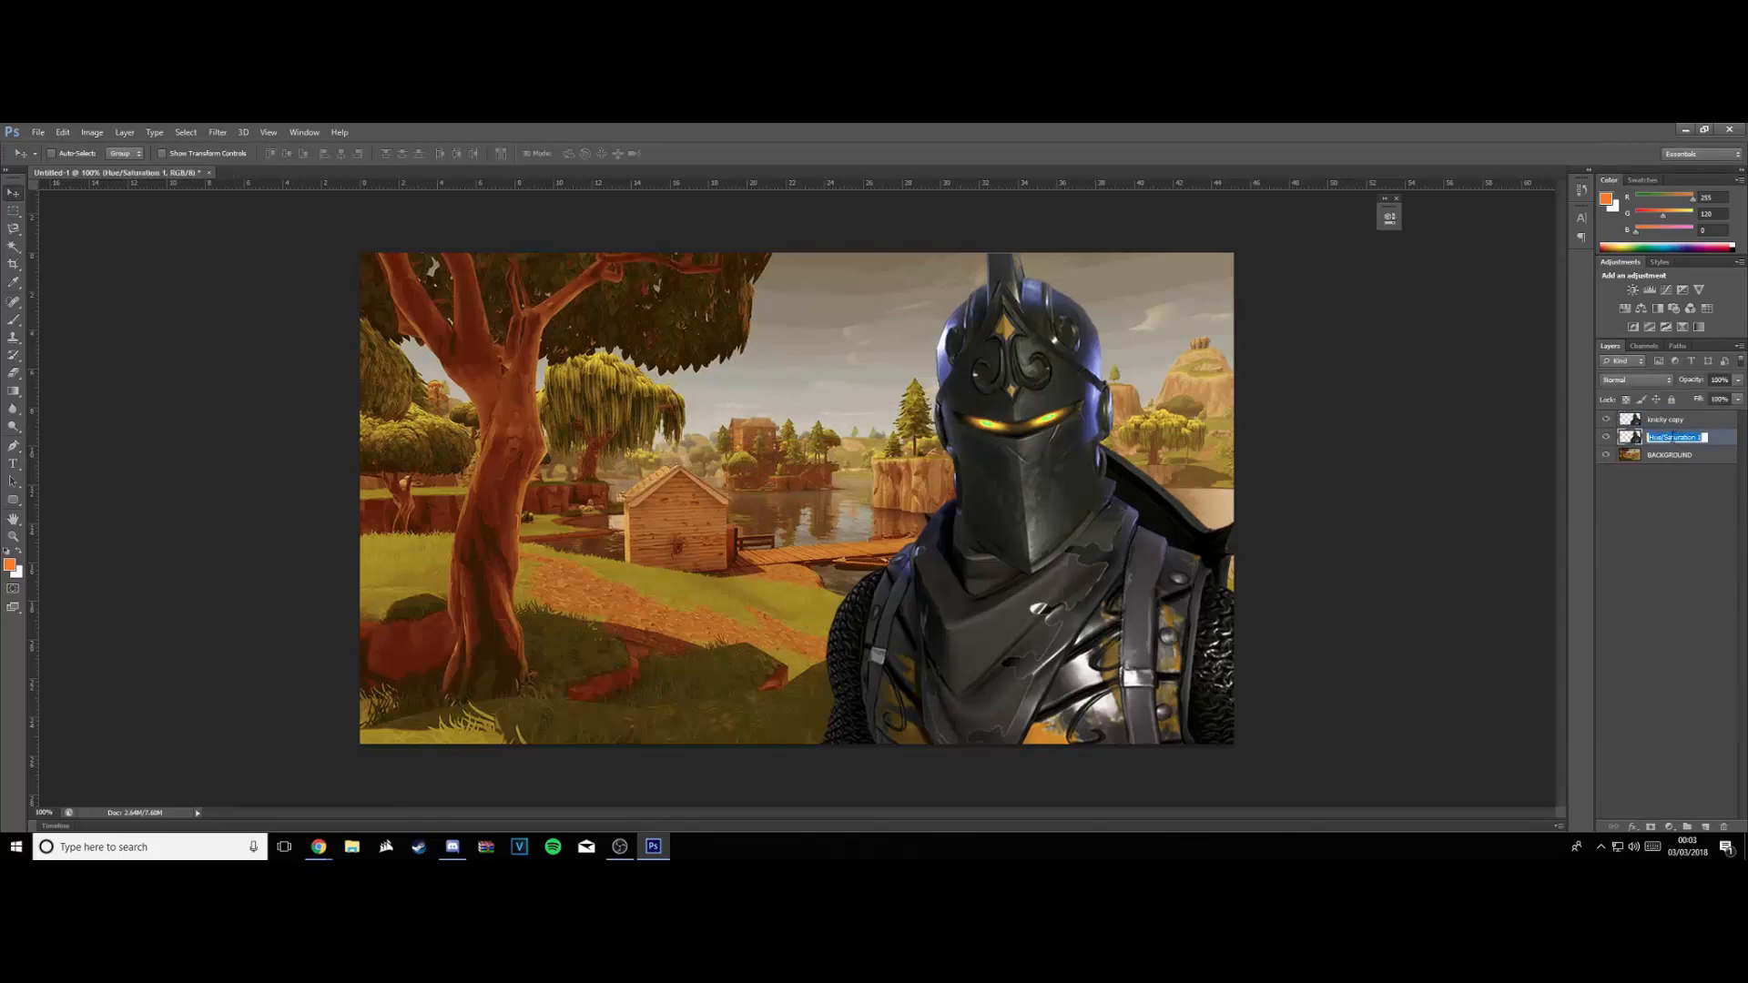
pyautogui.write('knight 1')
pyautogui.click(1635, 517)
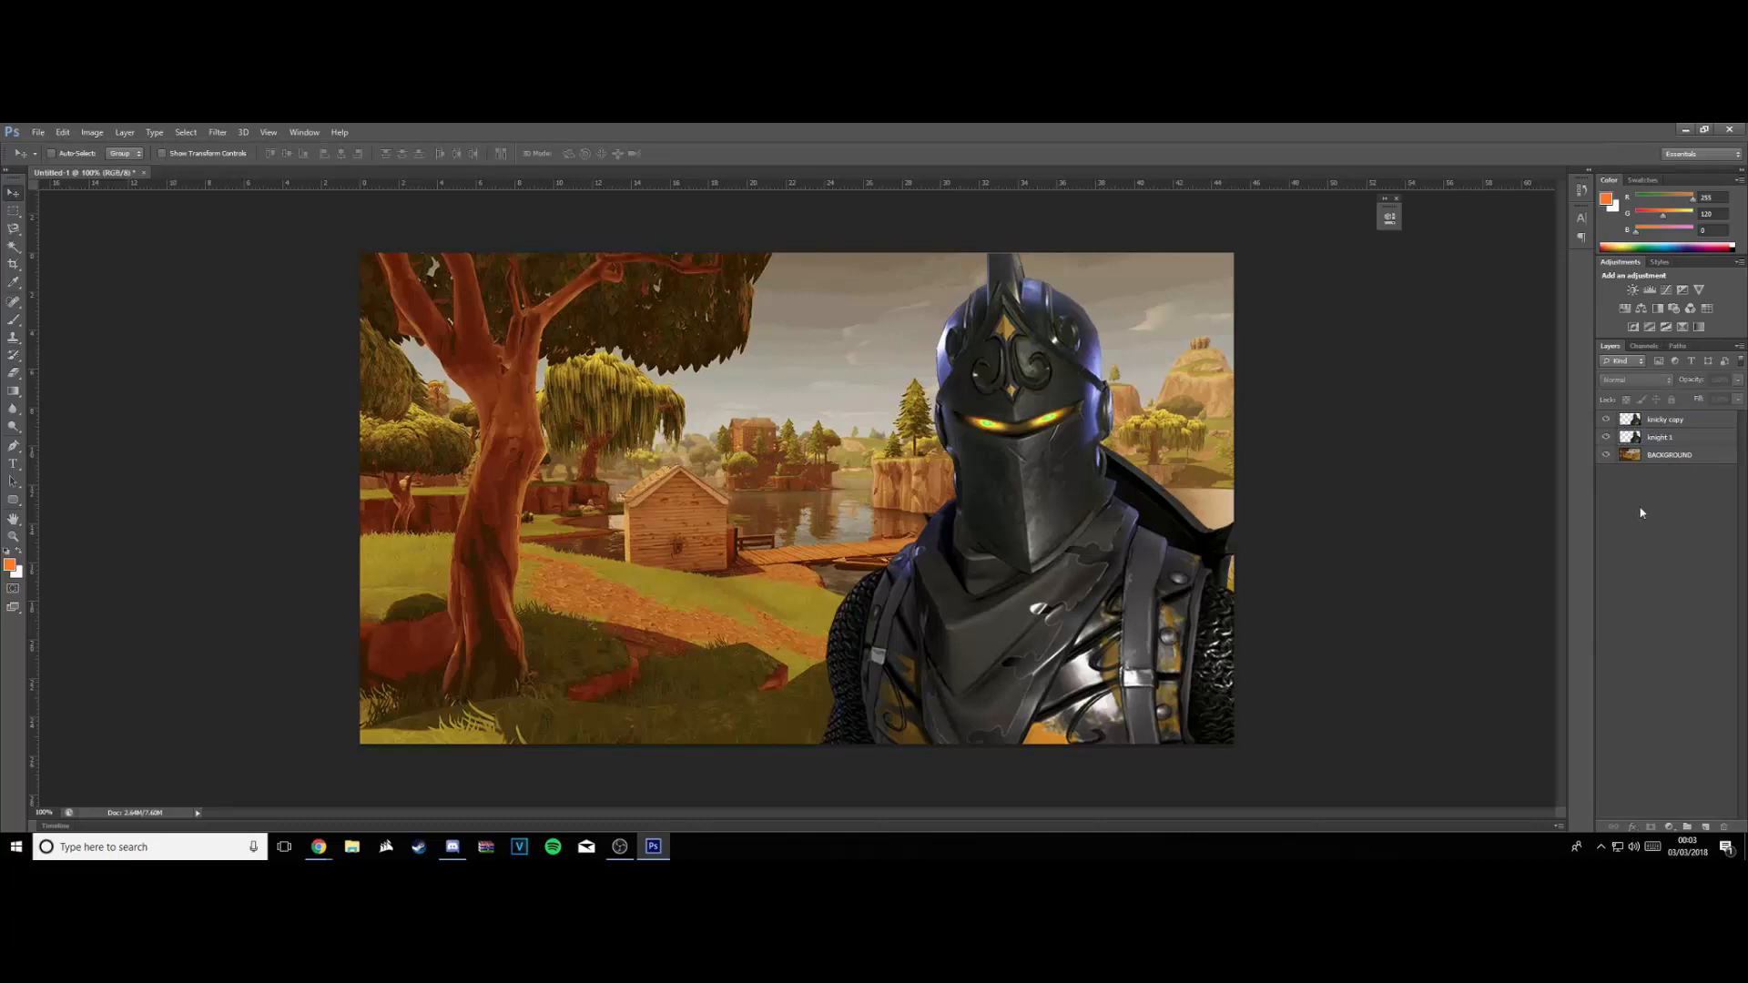
pyautogui.doubleClick(1653, 419)
pyautogui.write('k')
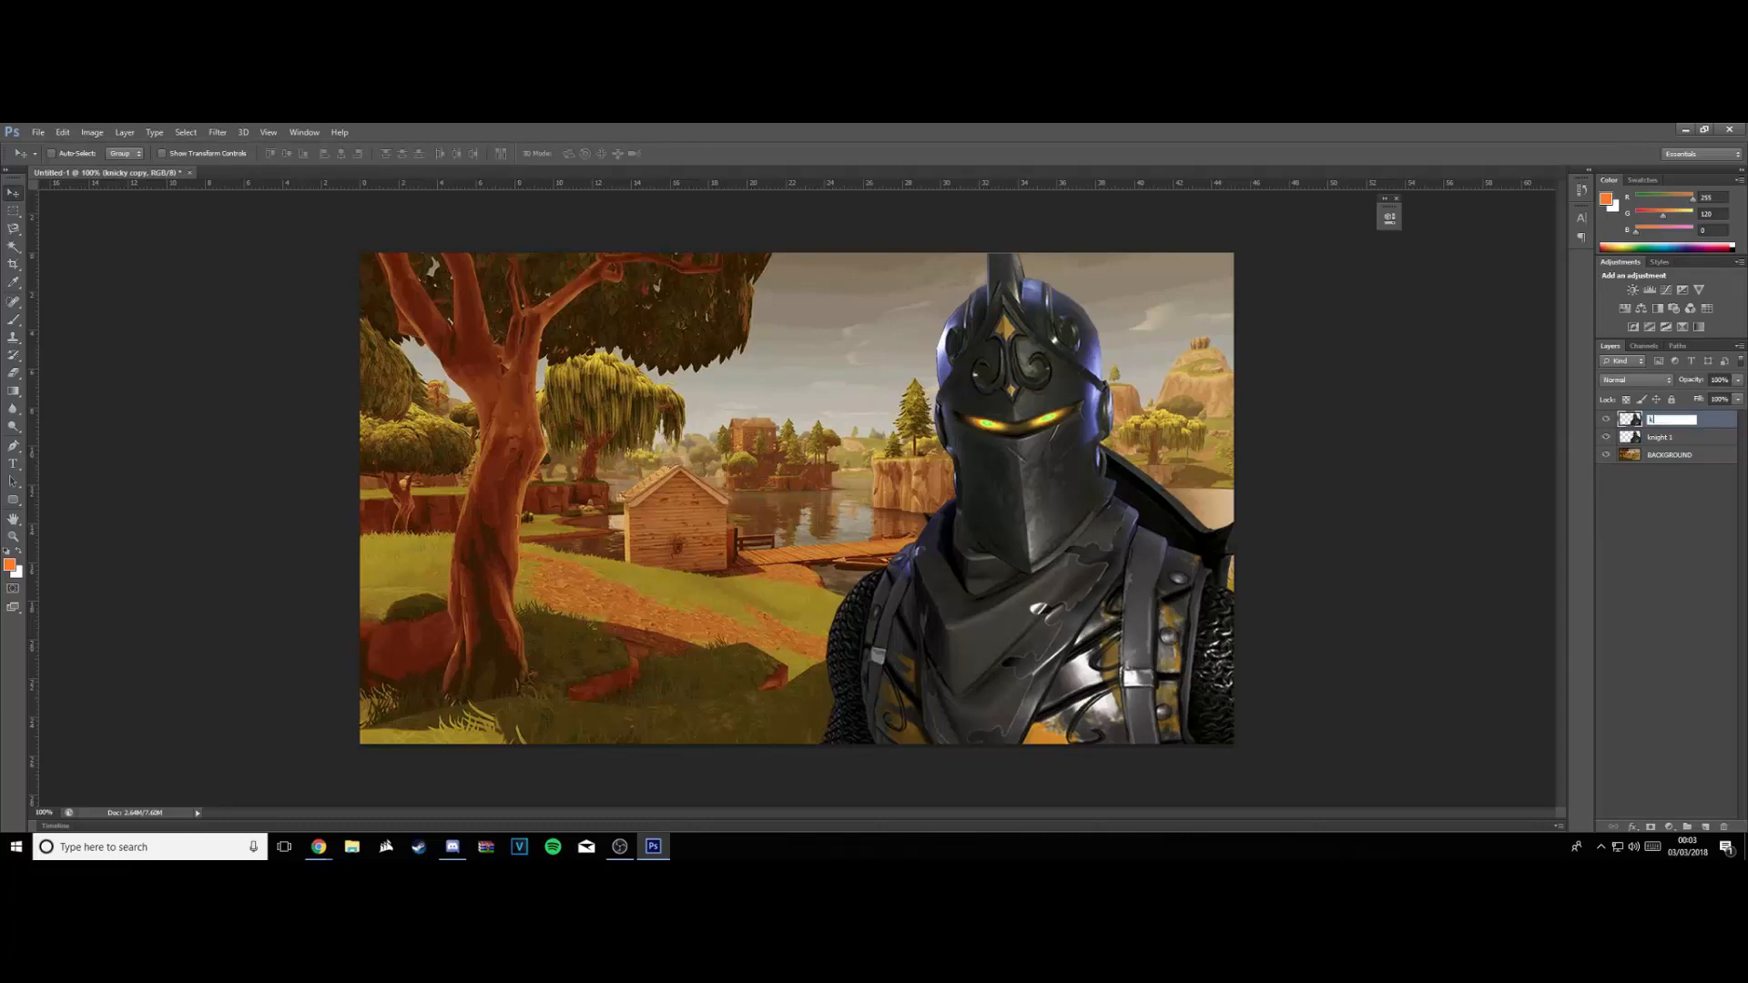
pyautogui.click(1624, 488)
# Apply a Motion Blur to the knight copy layer, keeping the filter's preset angle and distance
pyautogui.click(1694, 422)
pyautogui.click(217, 132)
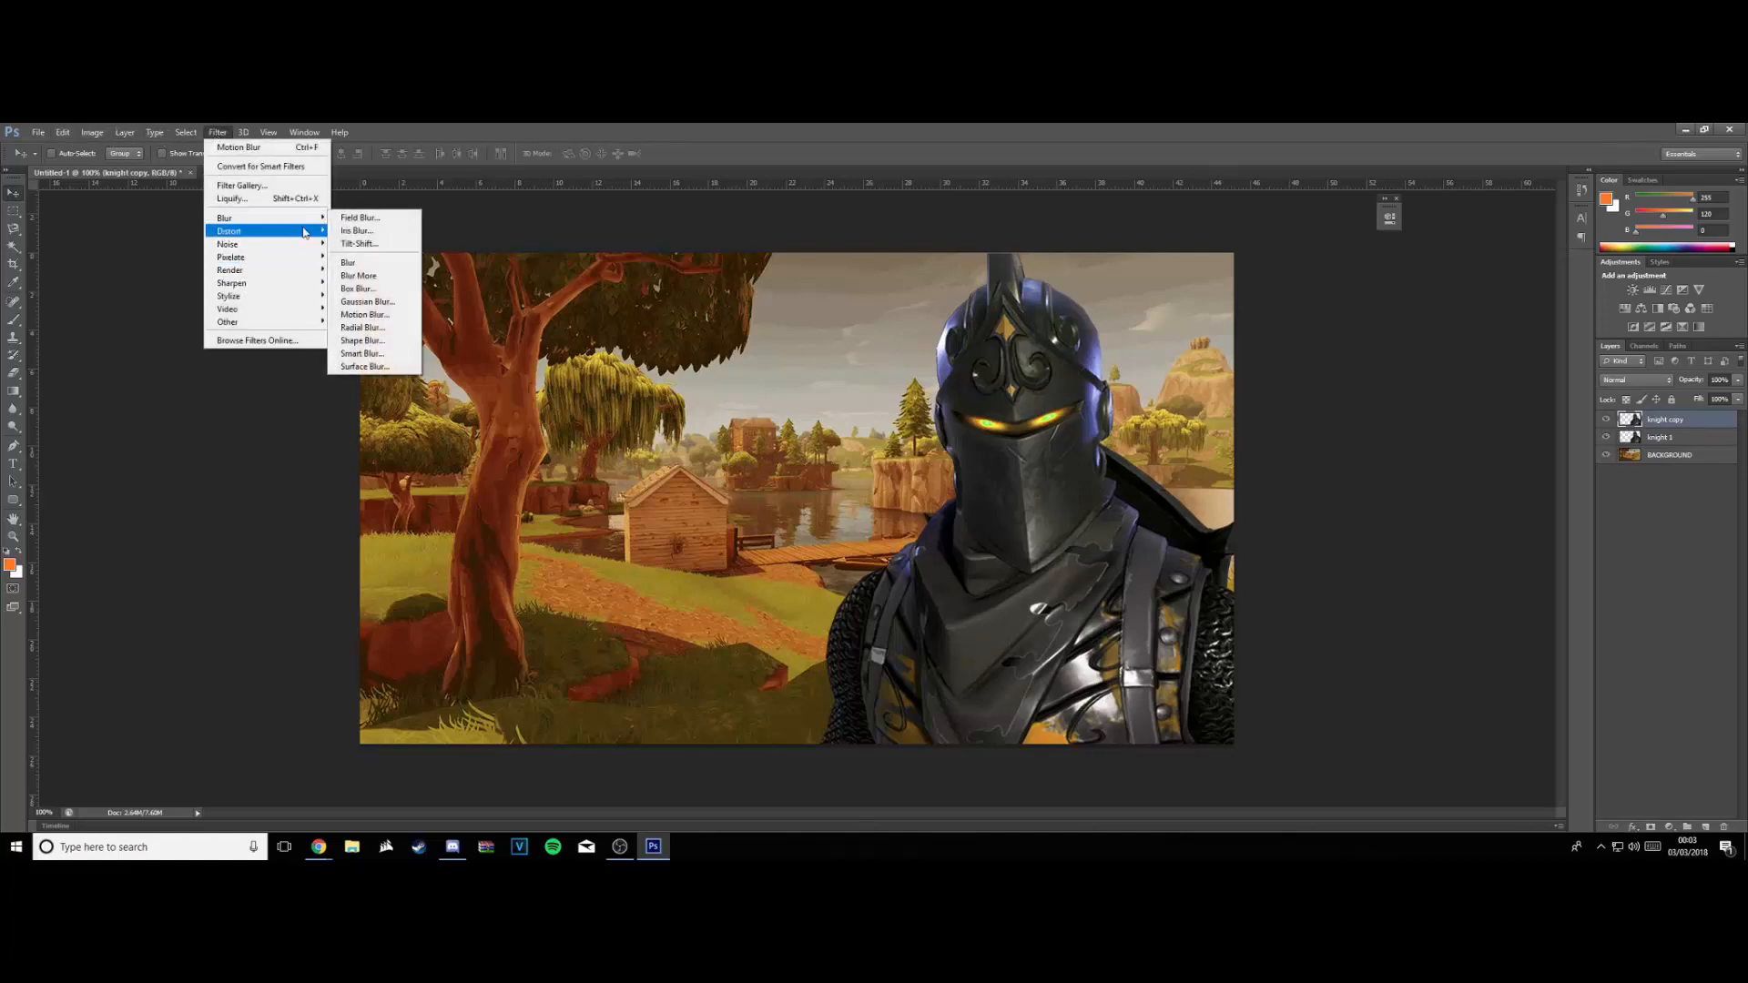
pyautogui.click(365, 314)
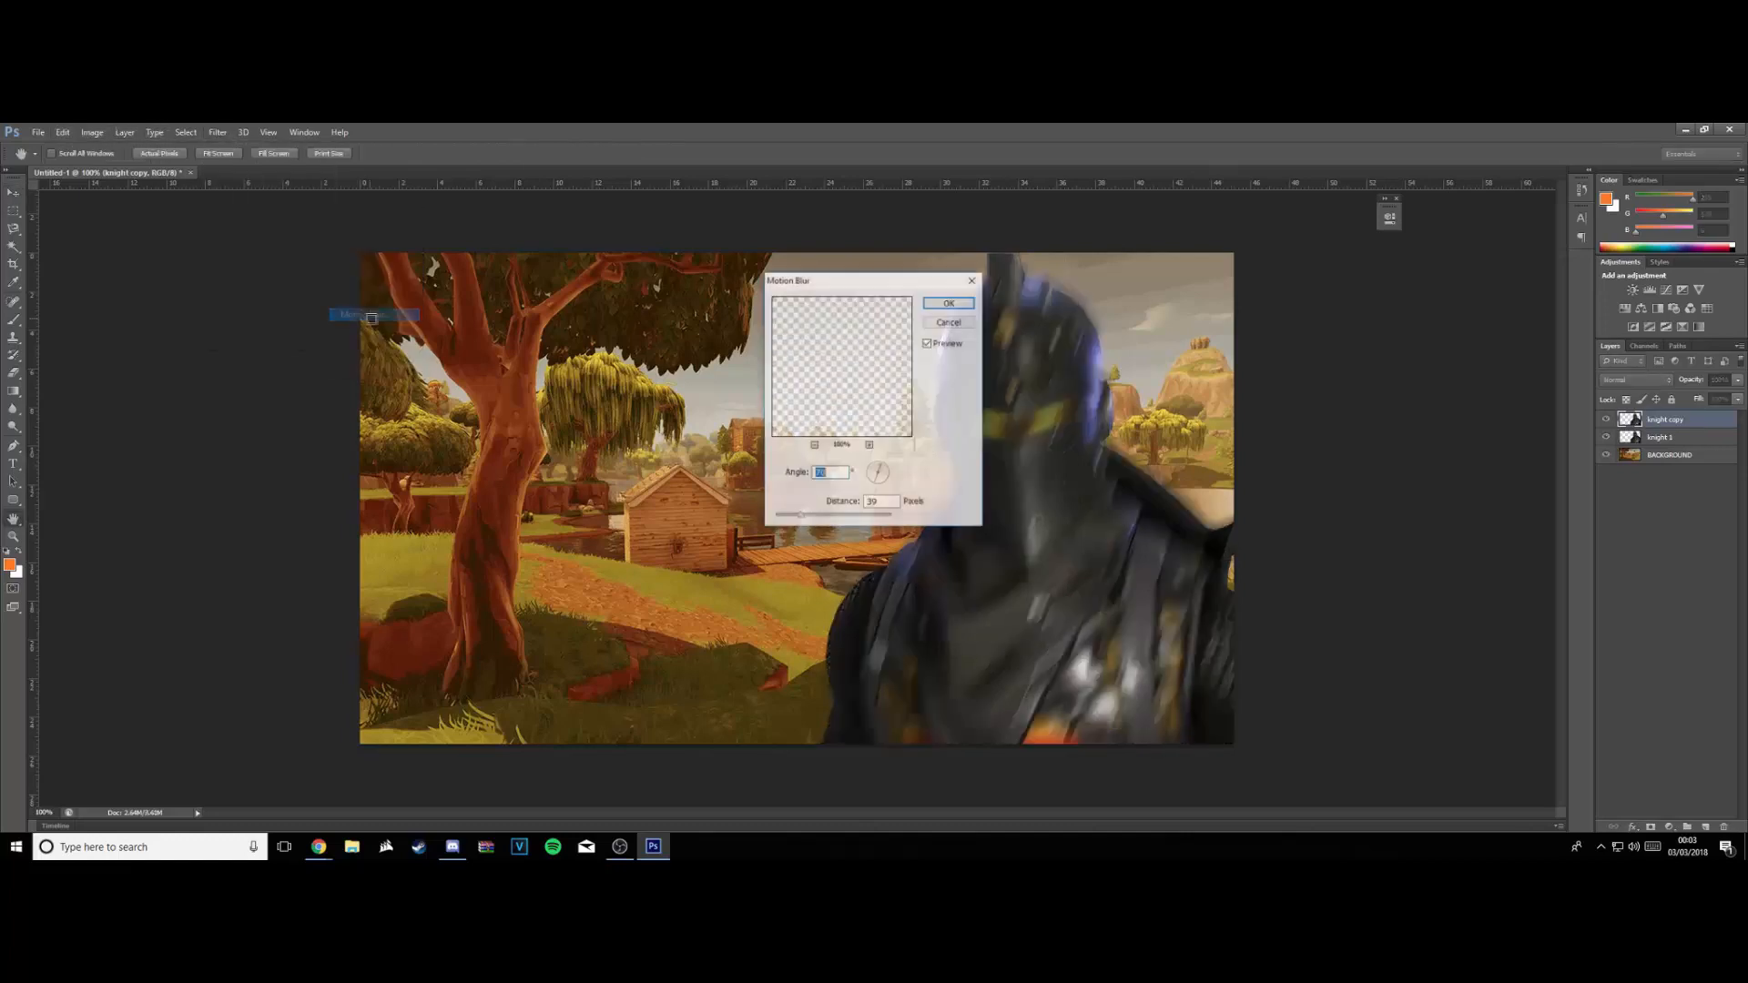
pyautogui.click(949, 302)
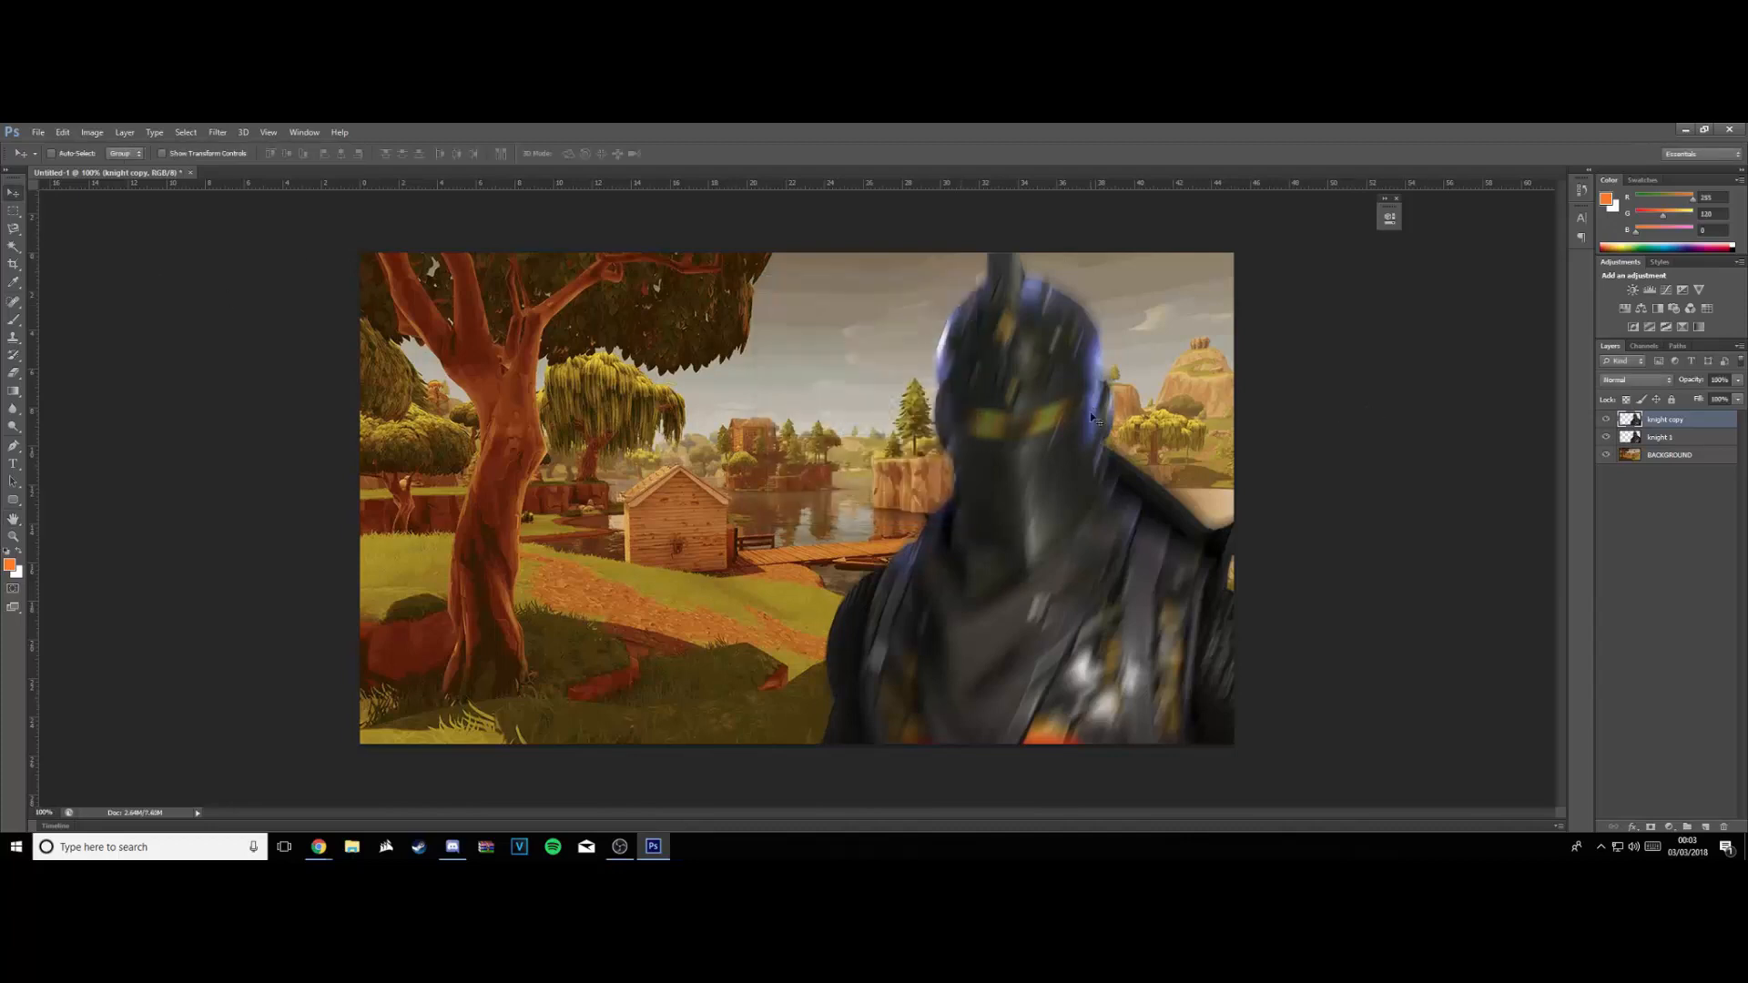
# Place the blurred knight copy layer below knight 1 and shift it up and to the right behind the knight
pyautogui.moveTo(1683, 420); pyautogui.dragTo(1639, 453)
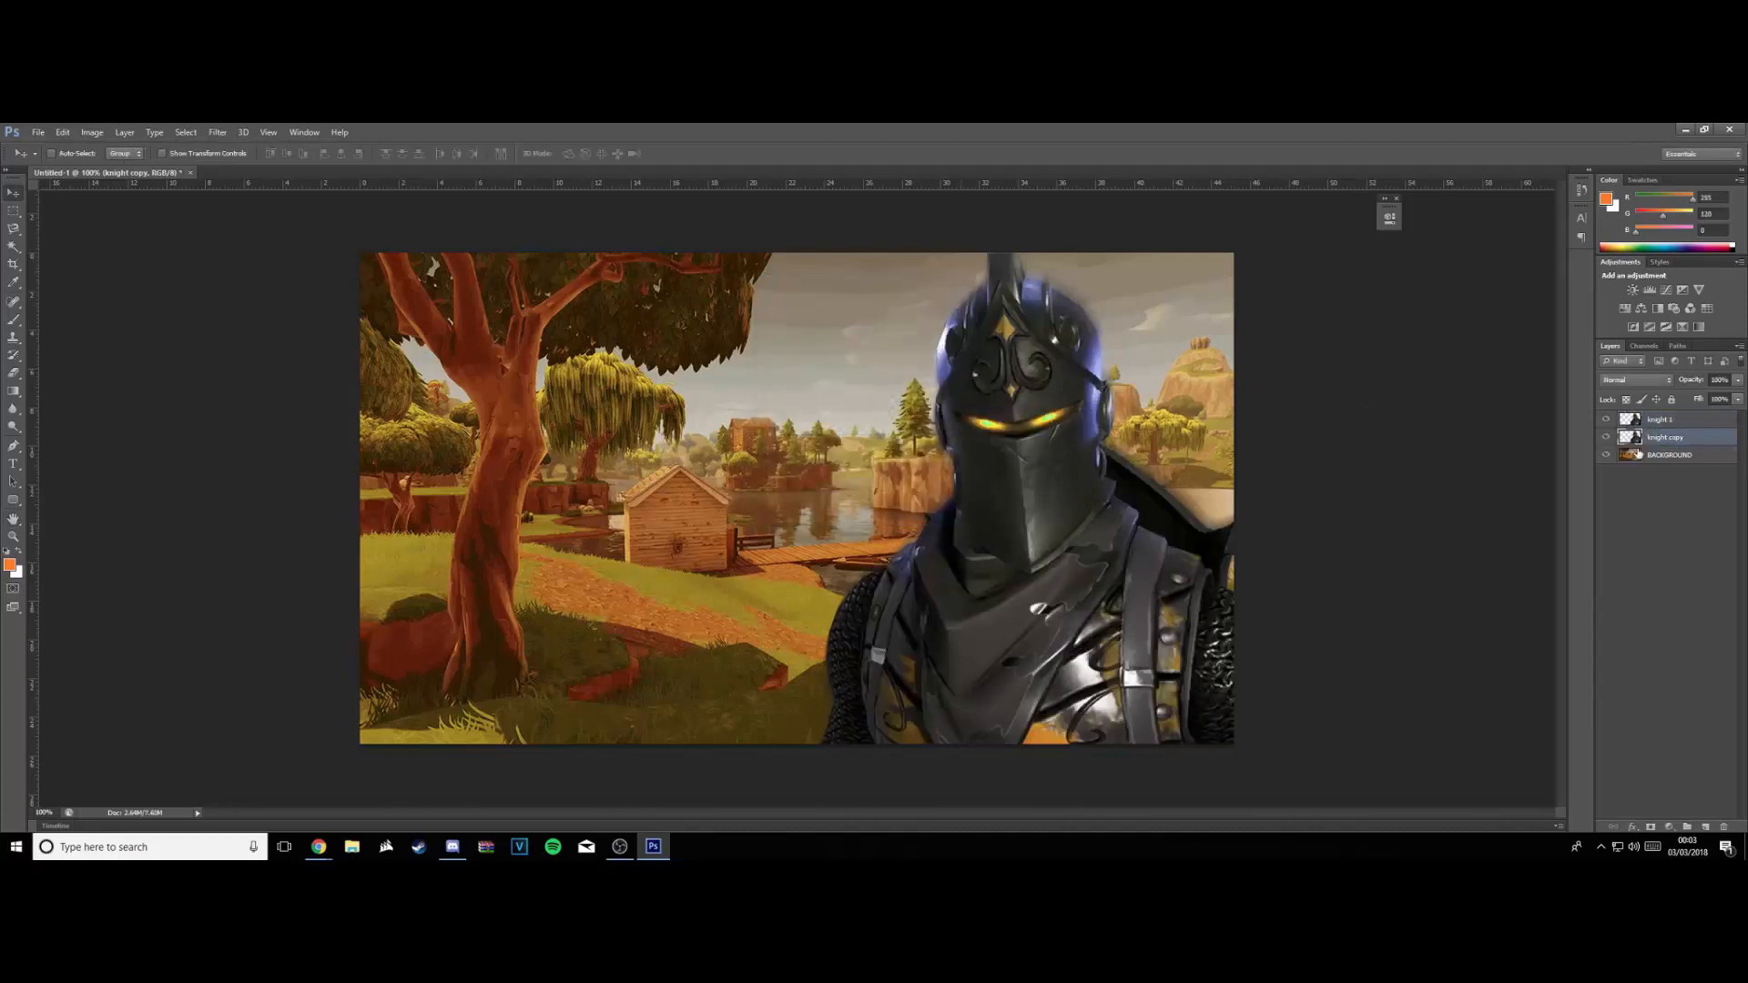
pyautogui.moveTo(1144, 434); pyautogui.dragTo(1190, 397)
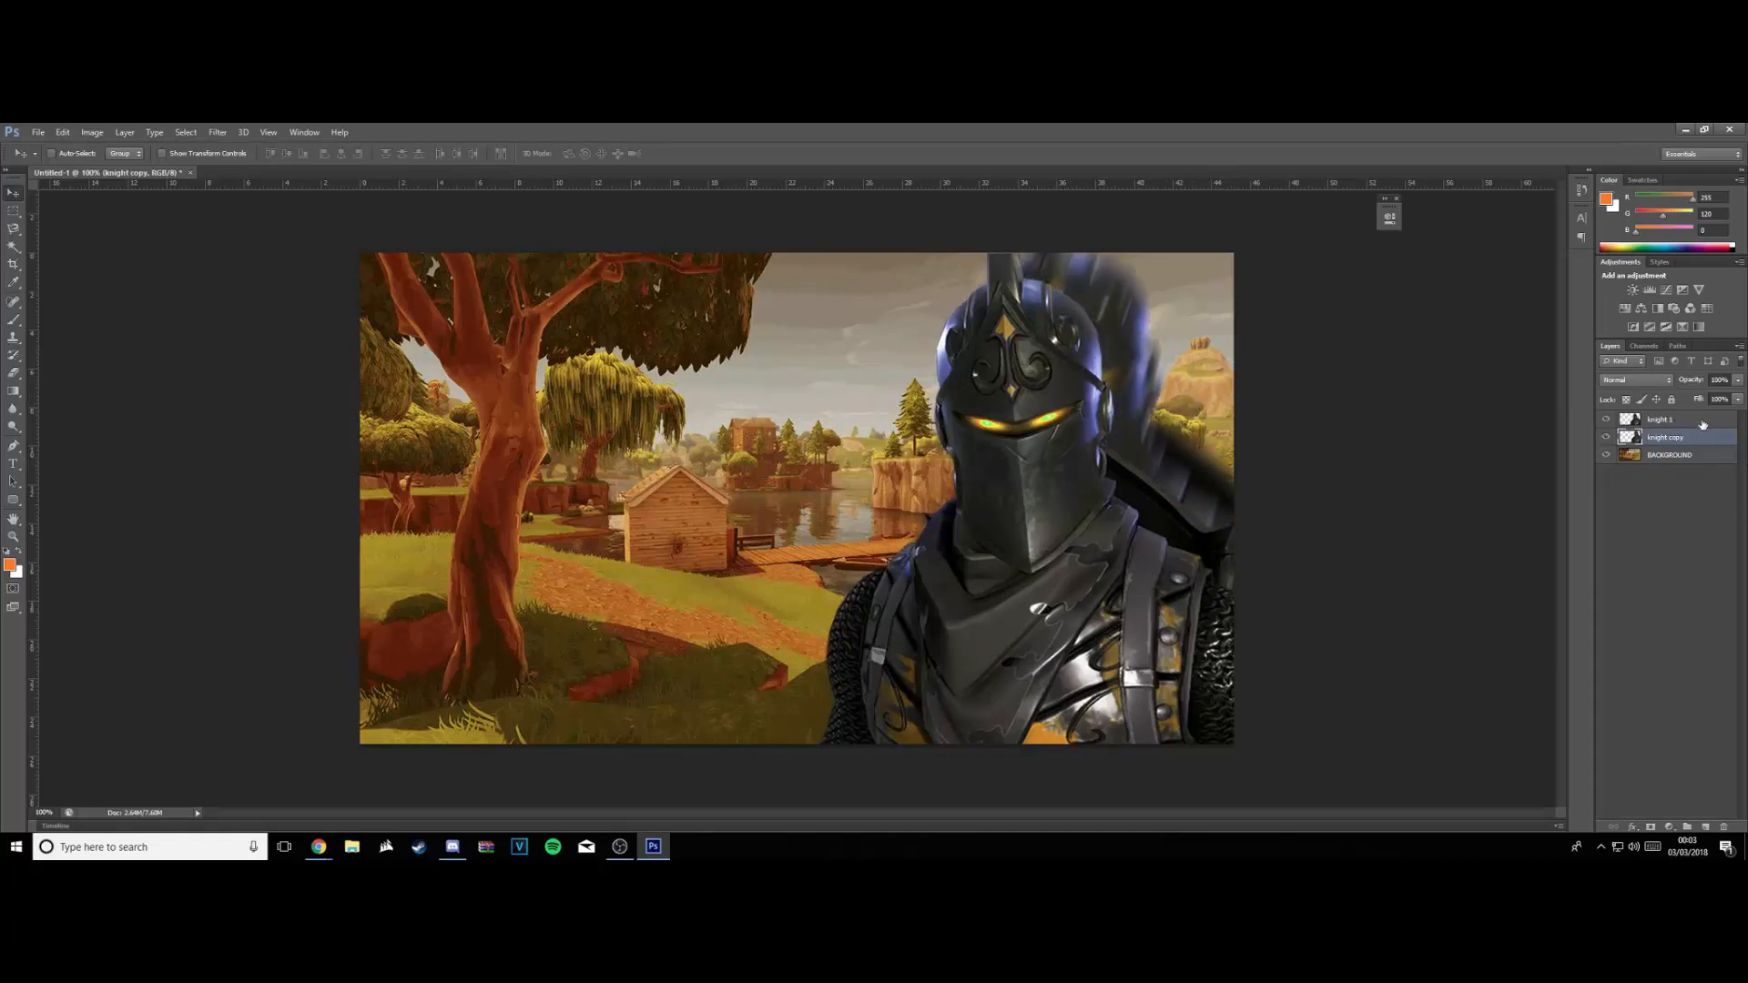
# Enable a Drop Shadow in the layer style of the knight 1 layer
pyautogui.click(1705, 422)
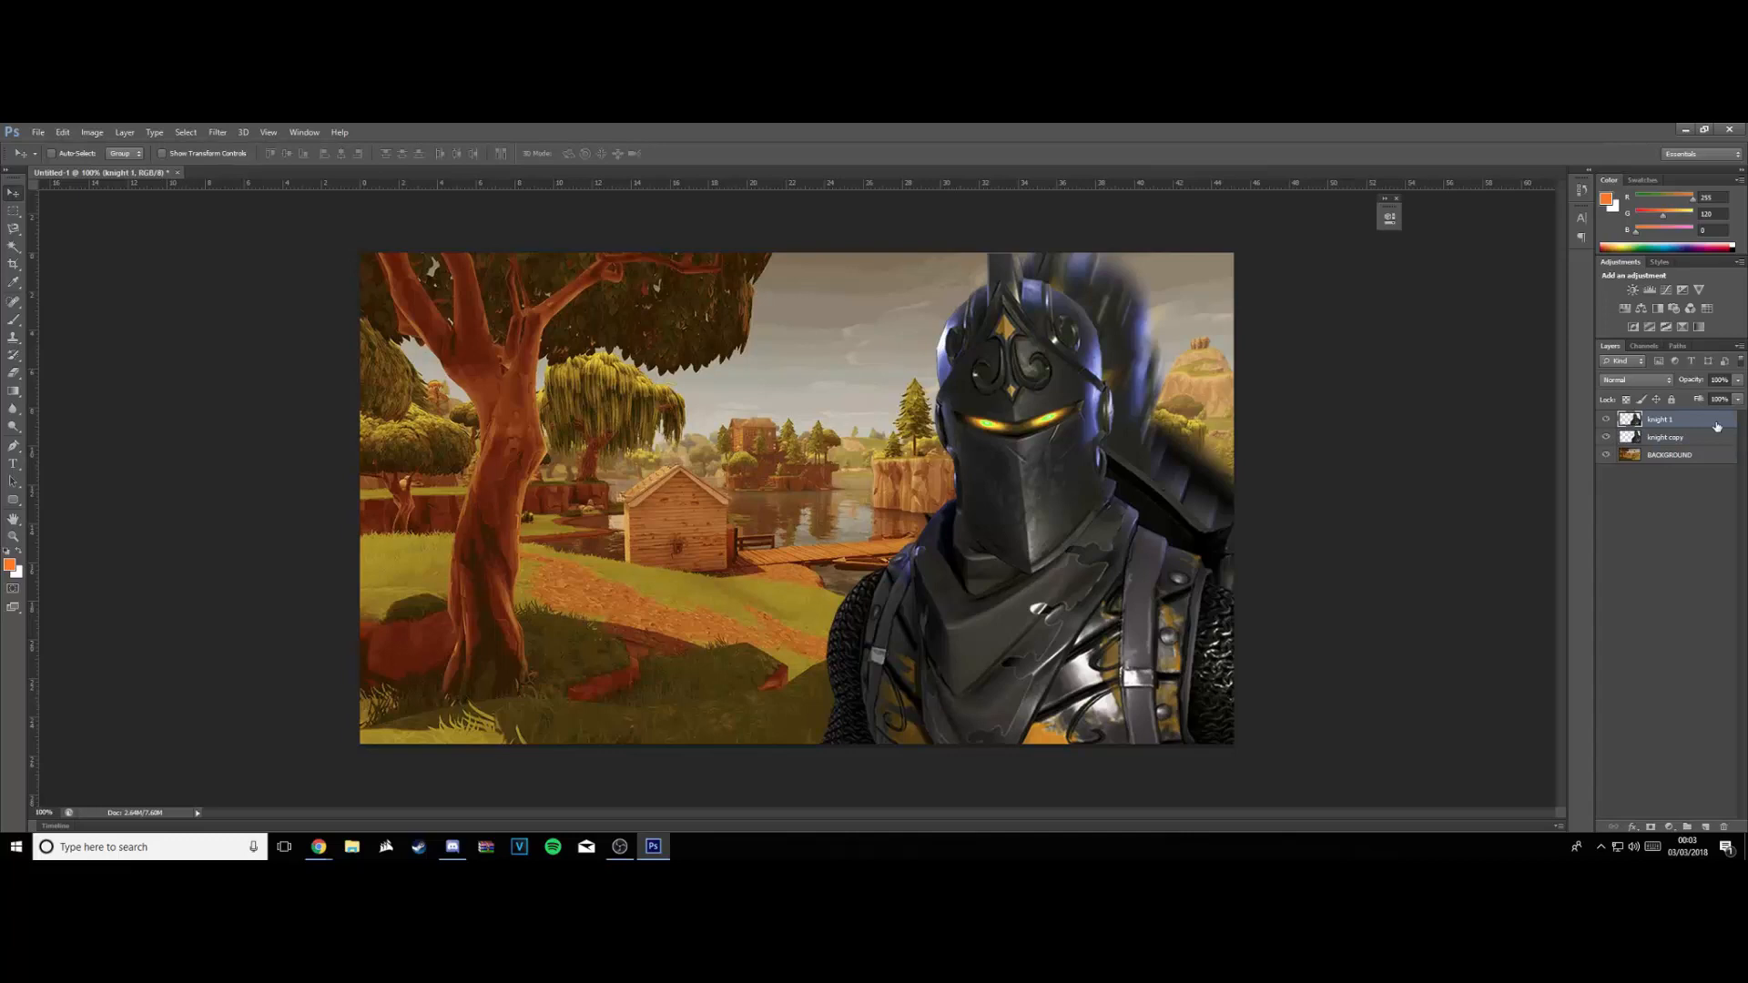
pyautogui.doubleClick(1717, 426)
pyautogui.click(1232, 456)
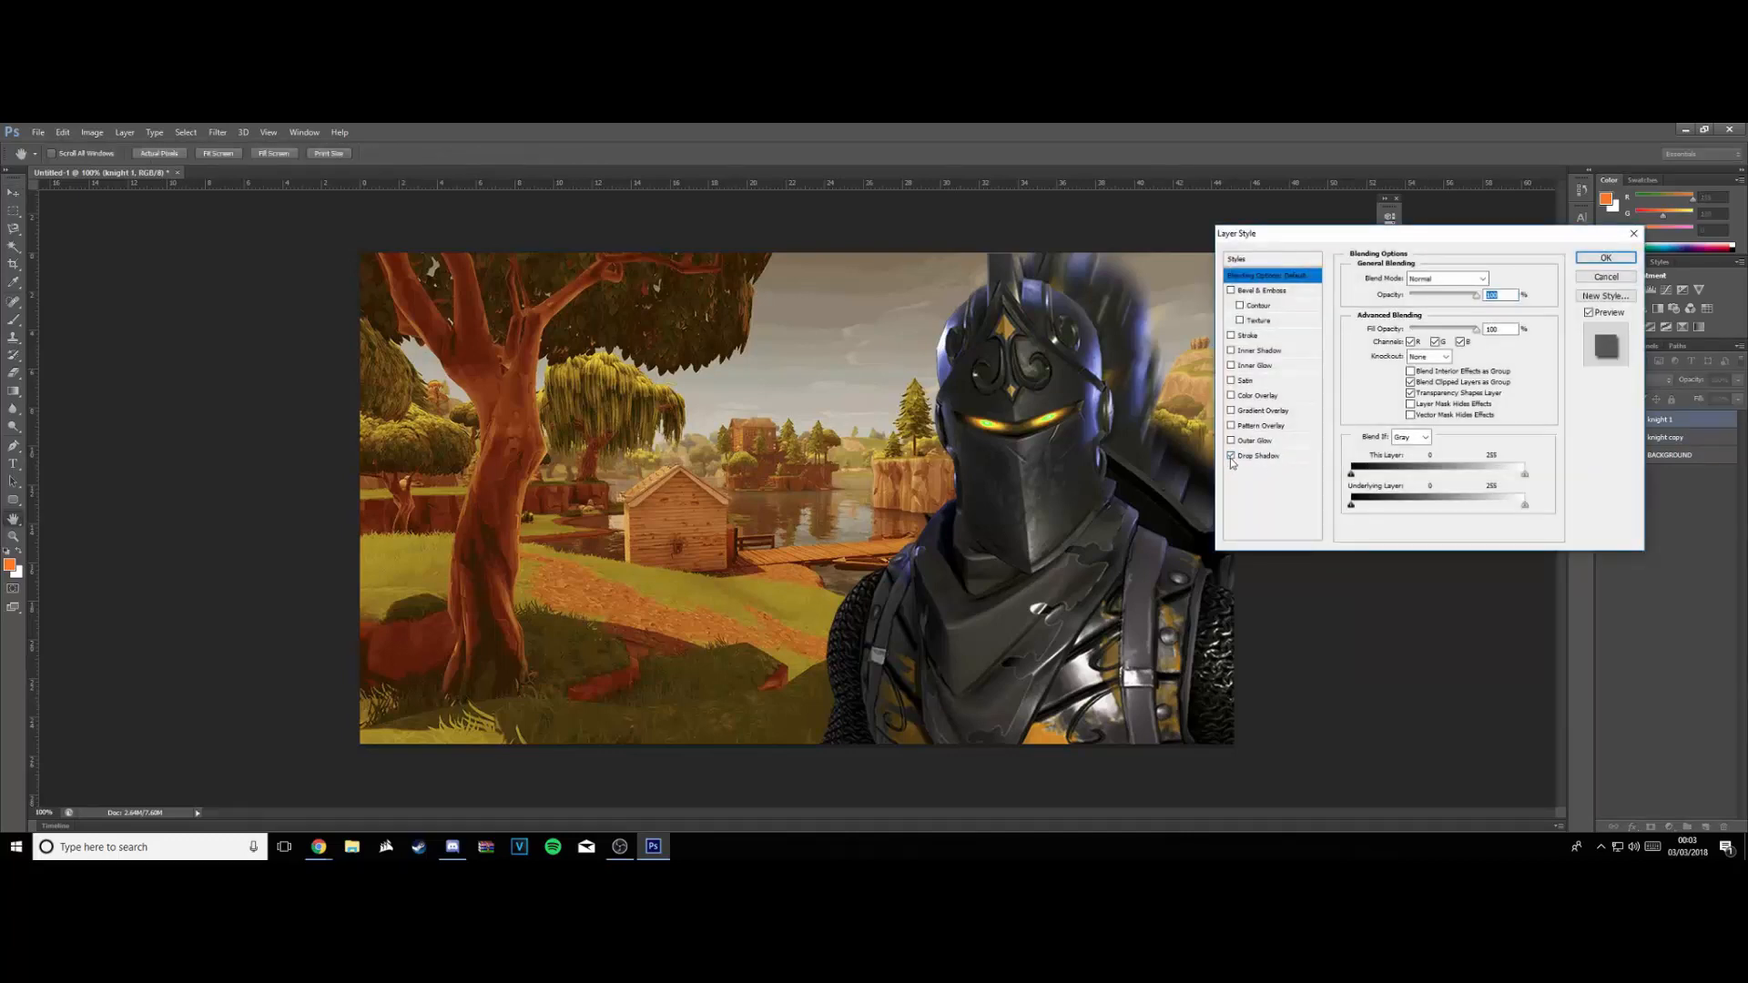
pyautogui.click(1233, 459)
pyautogui.click(1233, 457)
pyautogui.click(1233, 457)
pyautogui.click(1233, 457)
# Add a white outside stroke at 50% opacity to the knight 1 layer and apply the layer style
pyautogui.click(1239, 337)
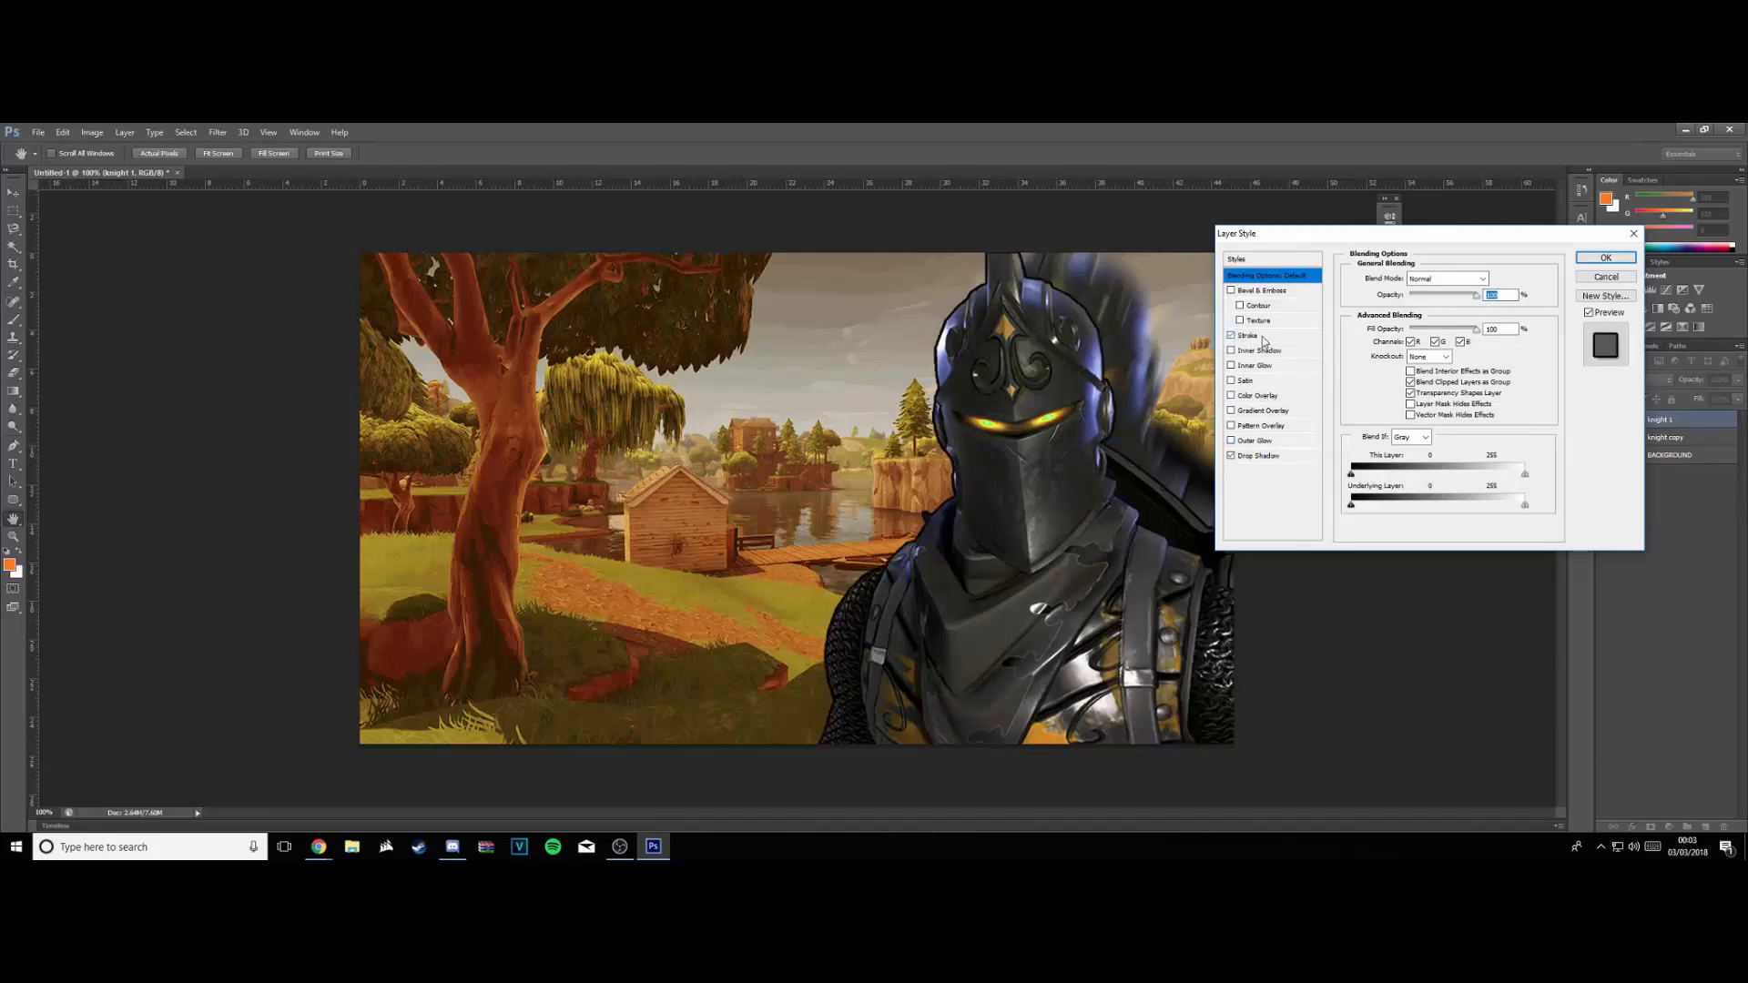
pyautogui.write('5')
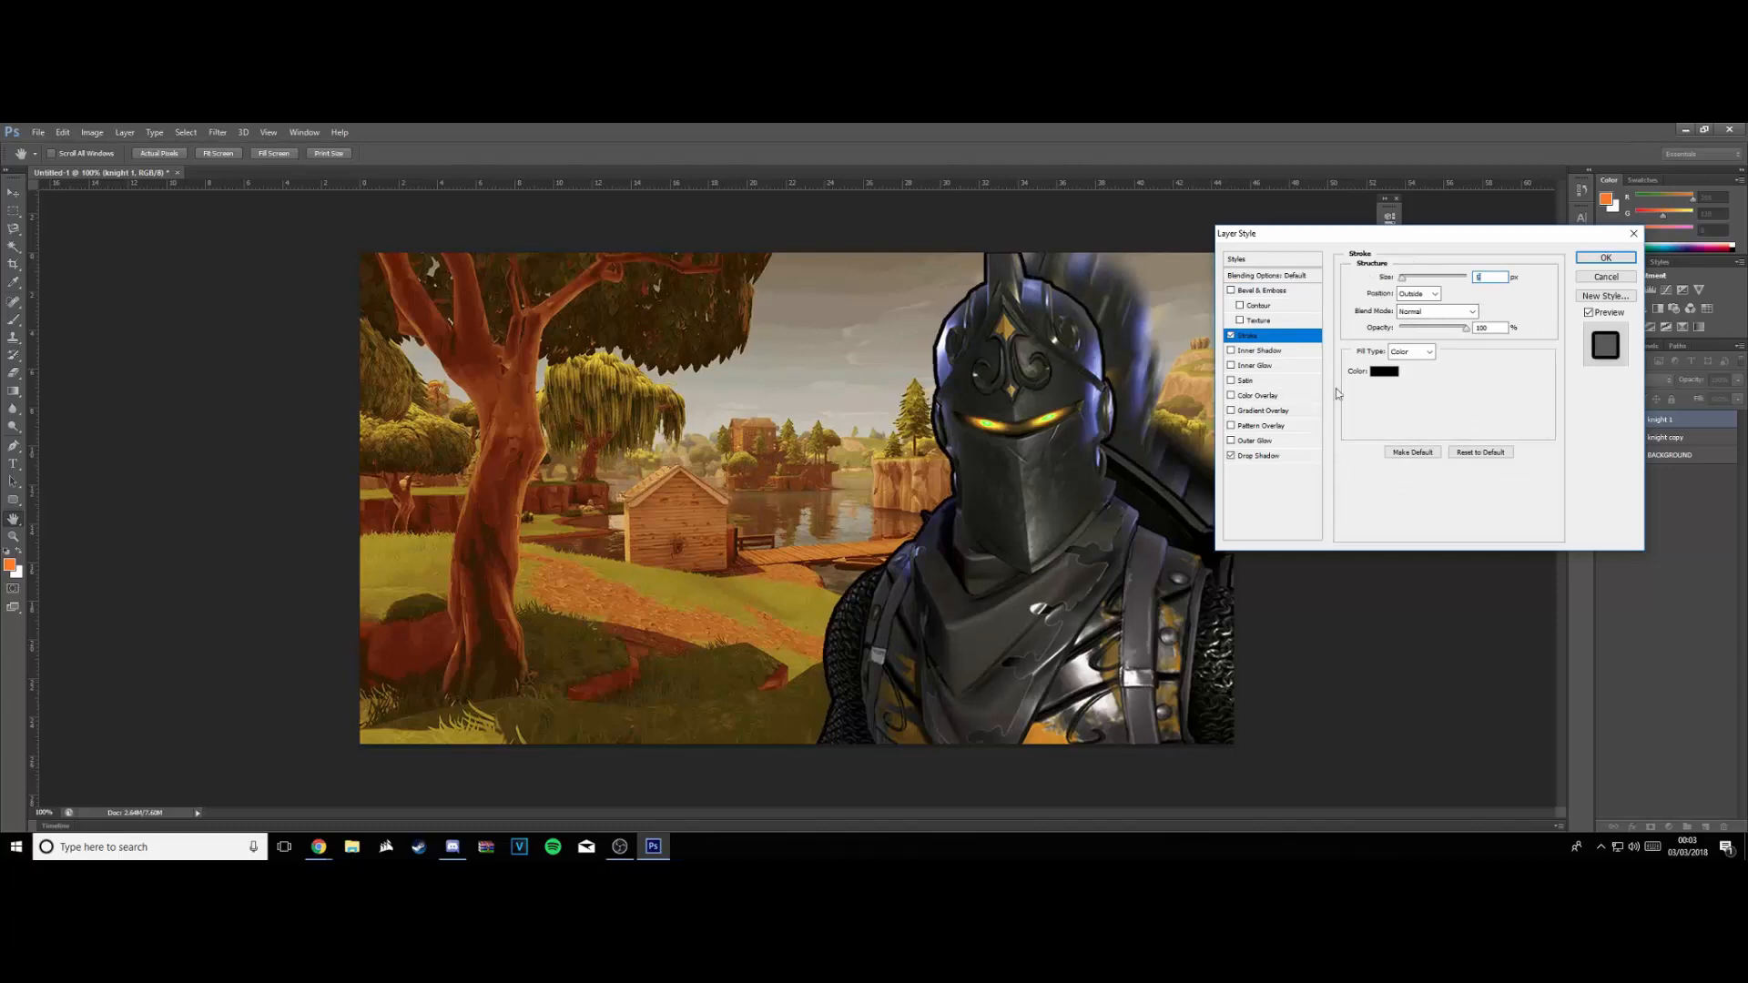
pyautogui.click(1384, 371)
pyautogui.click(692, 318)
pyautogui.click(1027, 313)
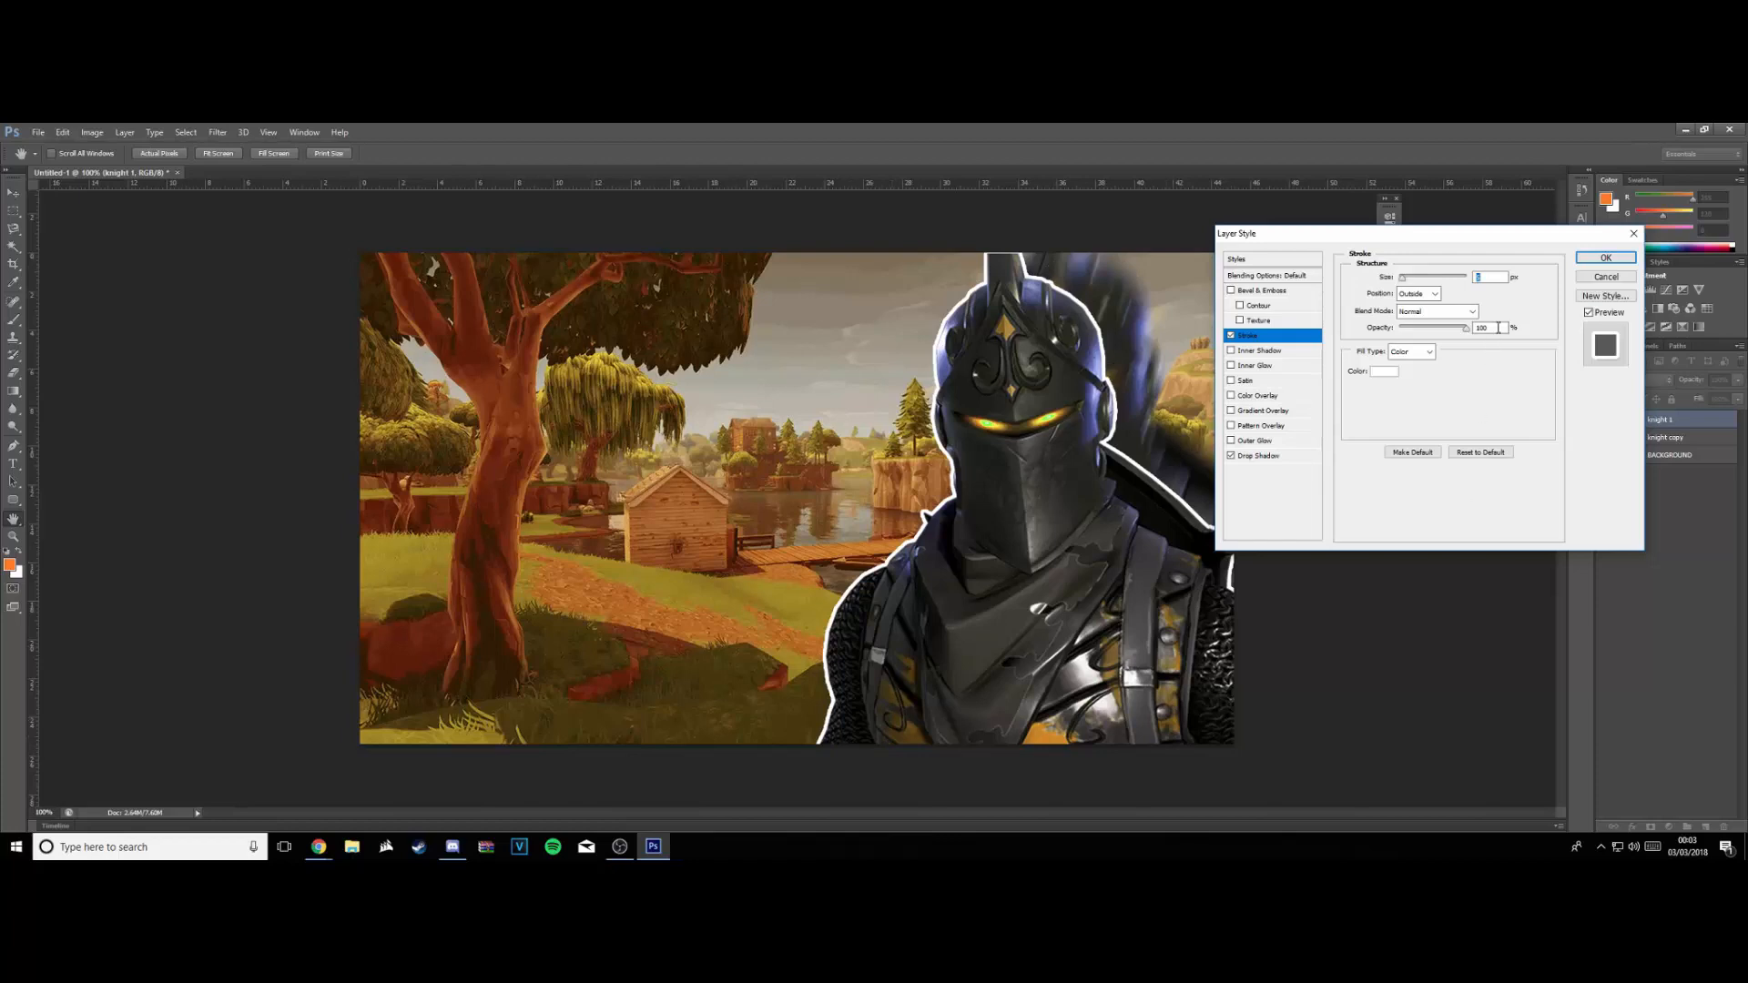
pyautogui.write('50')
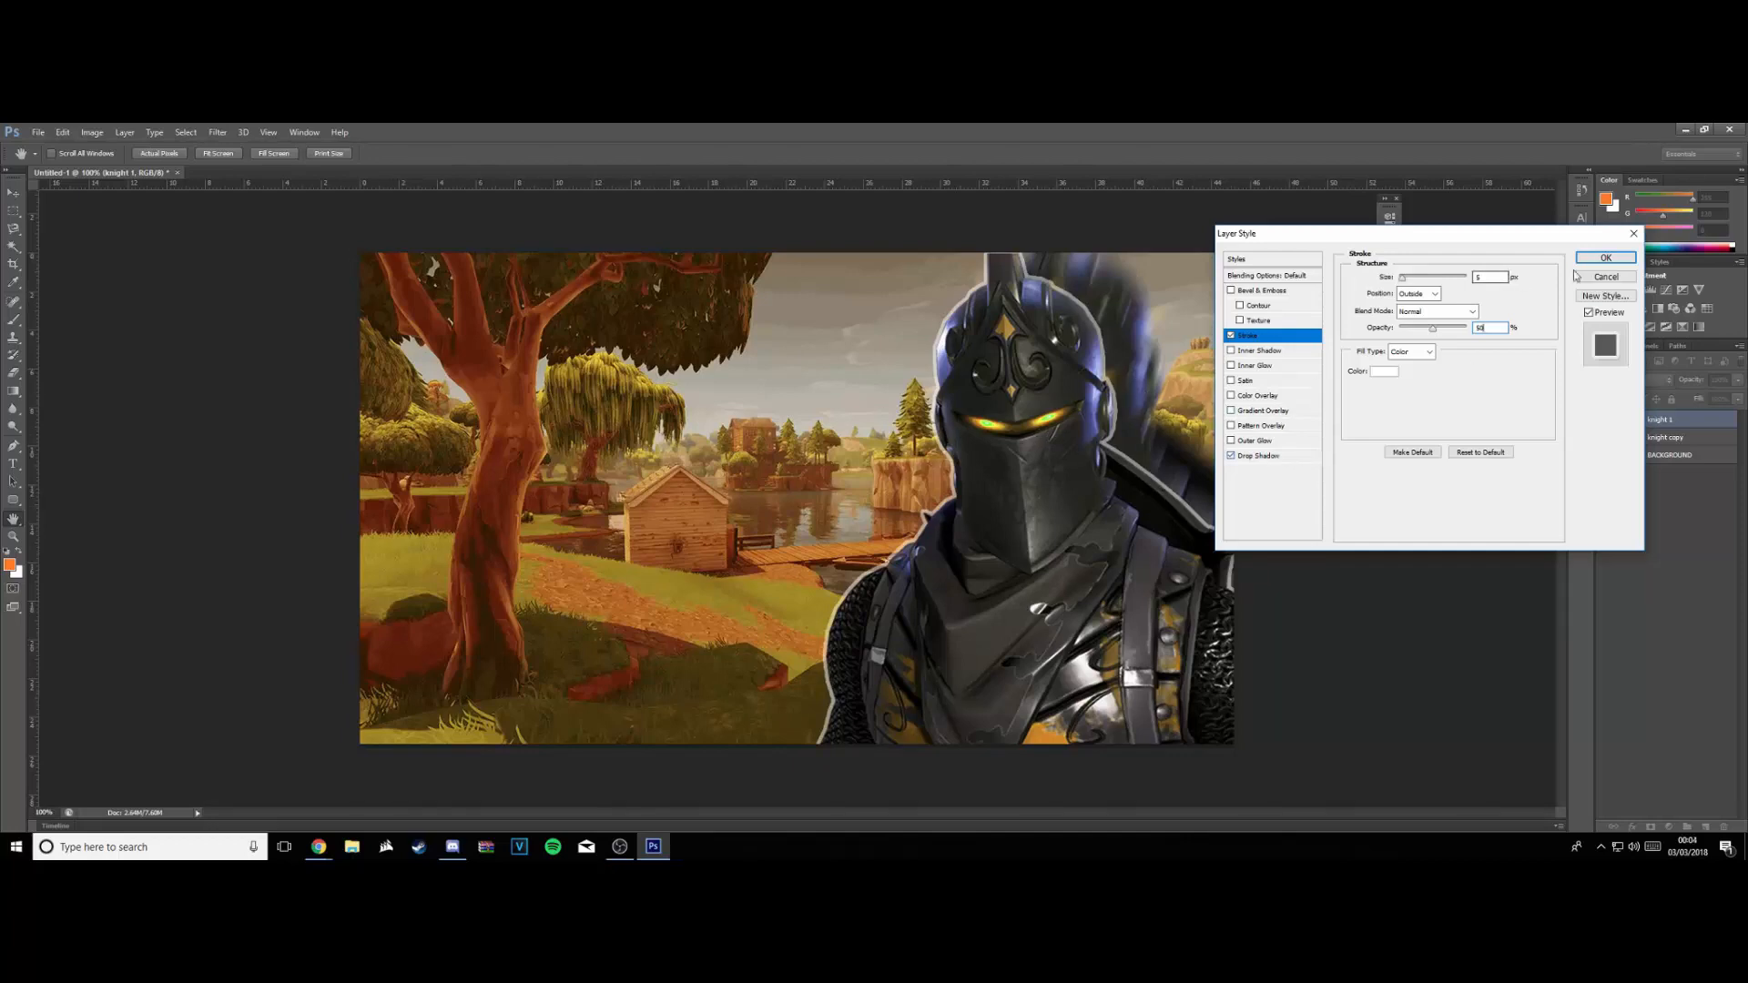
pyautogui.click(1603, 258)
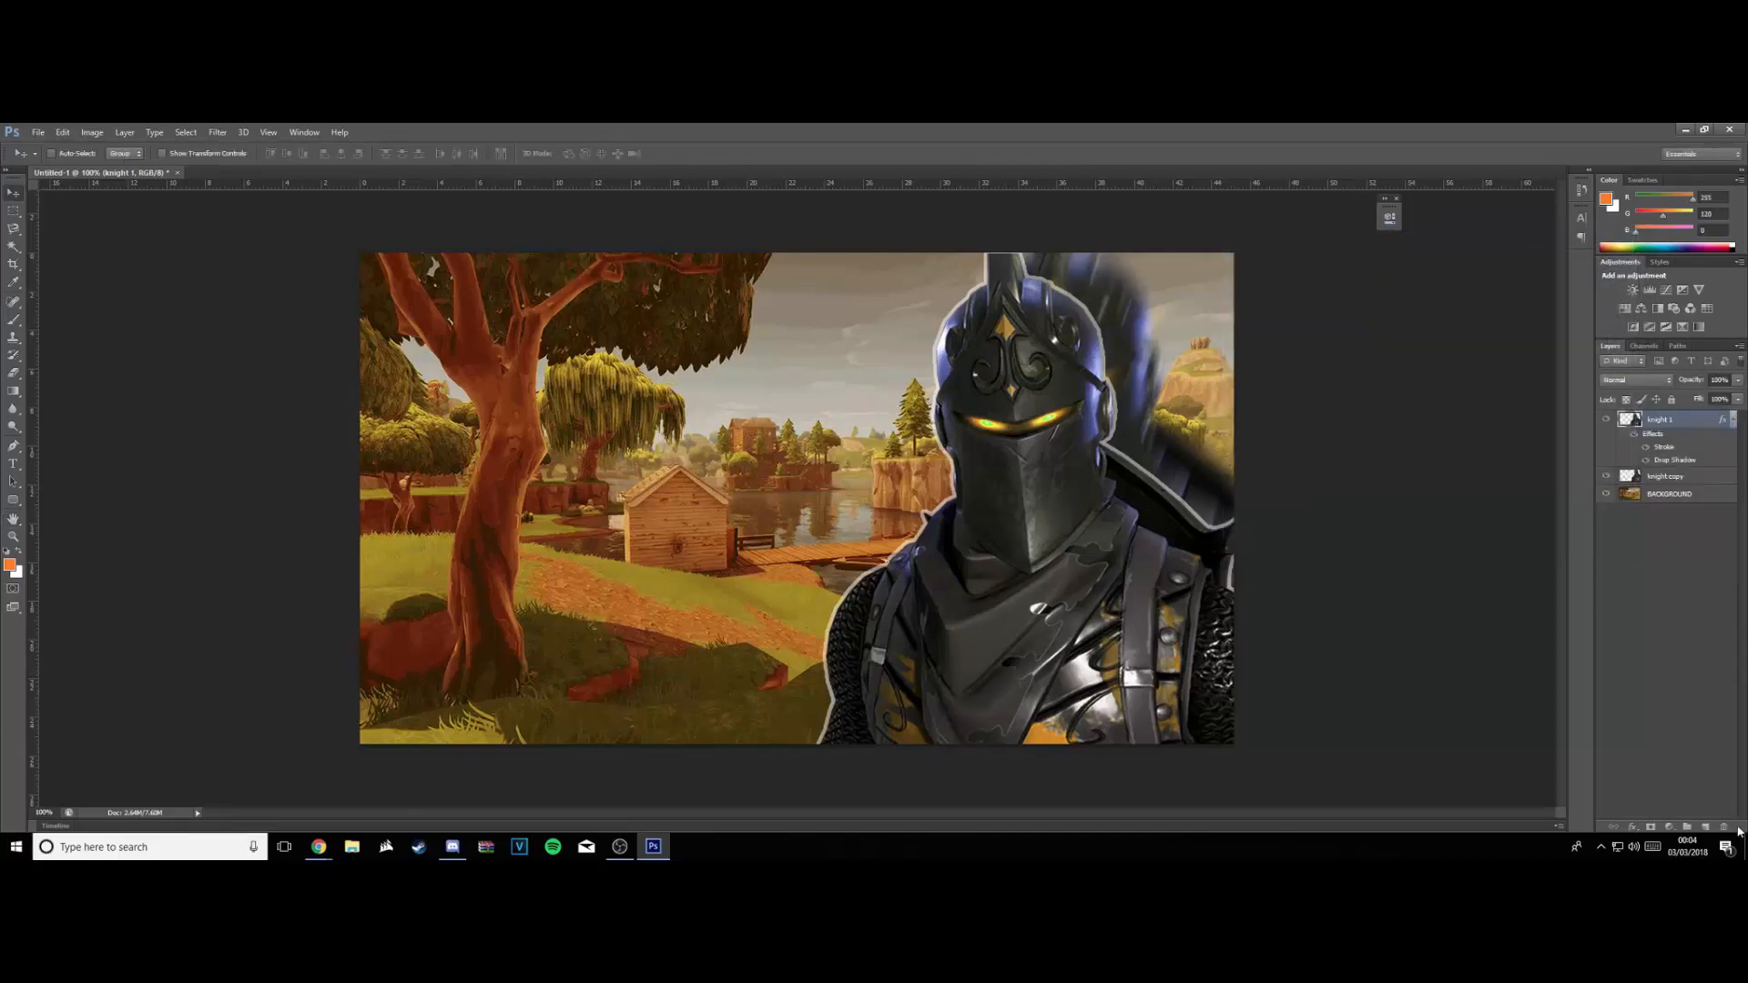
# Add the orange title text "THUMBNAIL" on a new layer across the upper part of the image
pyautogui.click(1705, 826)
pyautogui.click(16, 465)
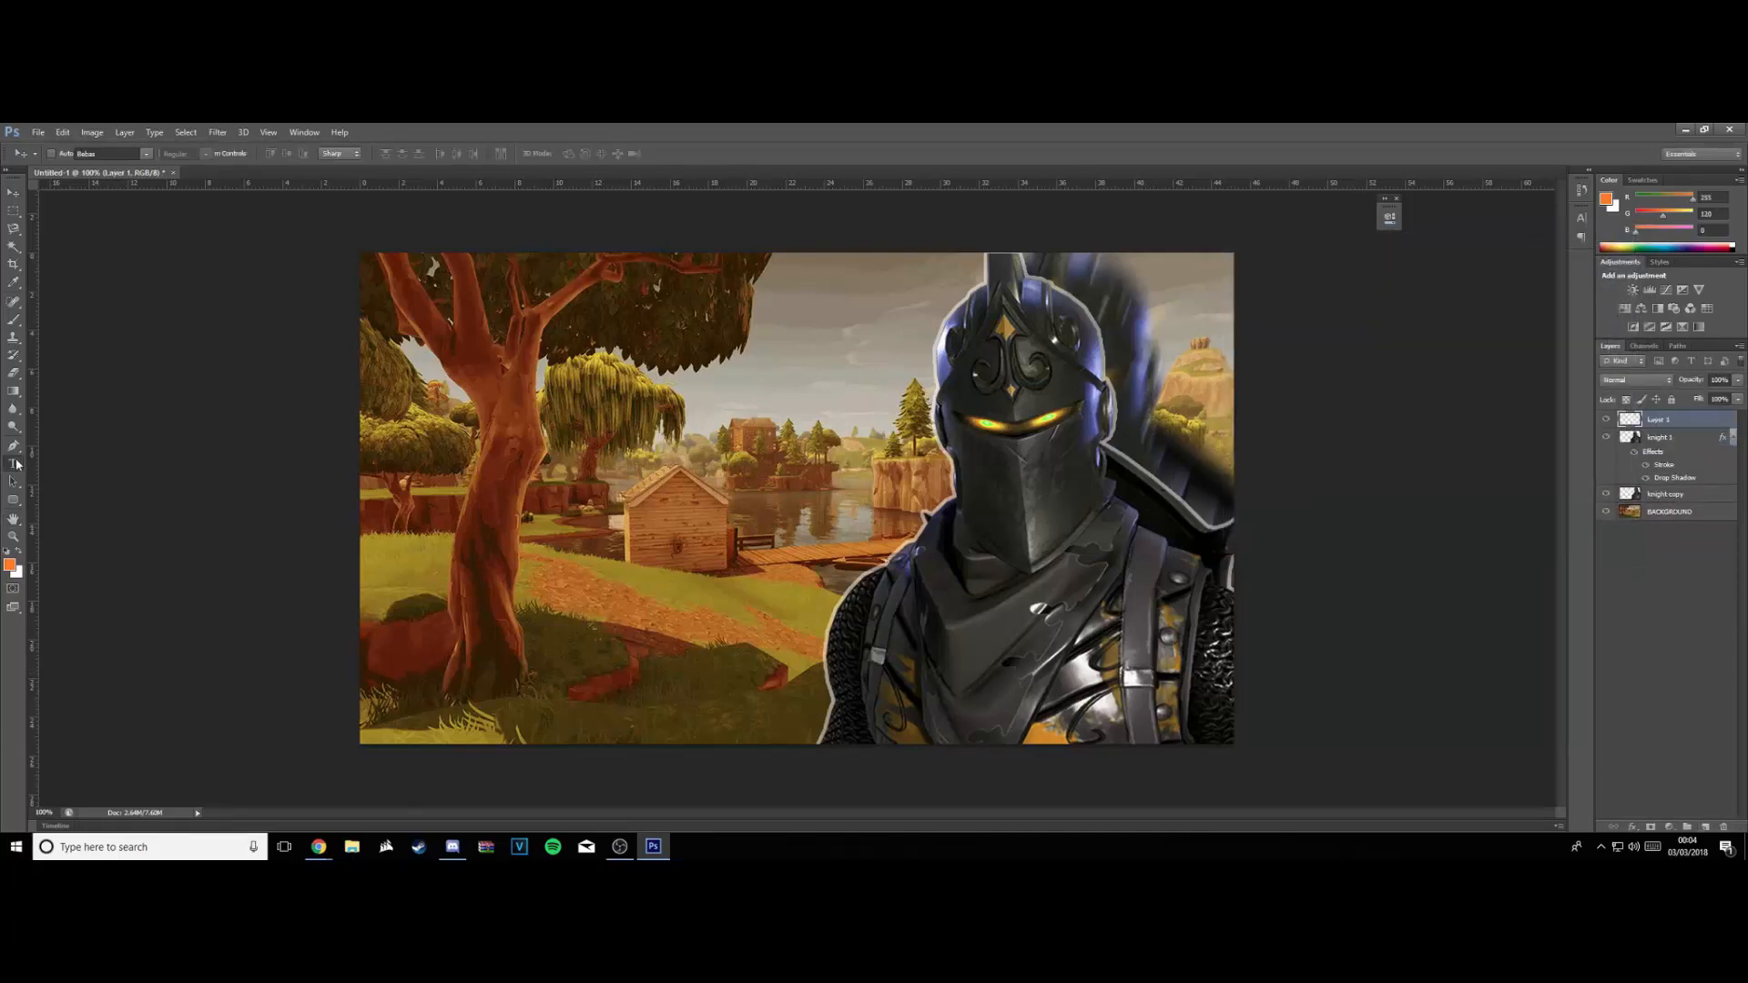
pyautogui.click(431, 447)
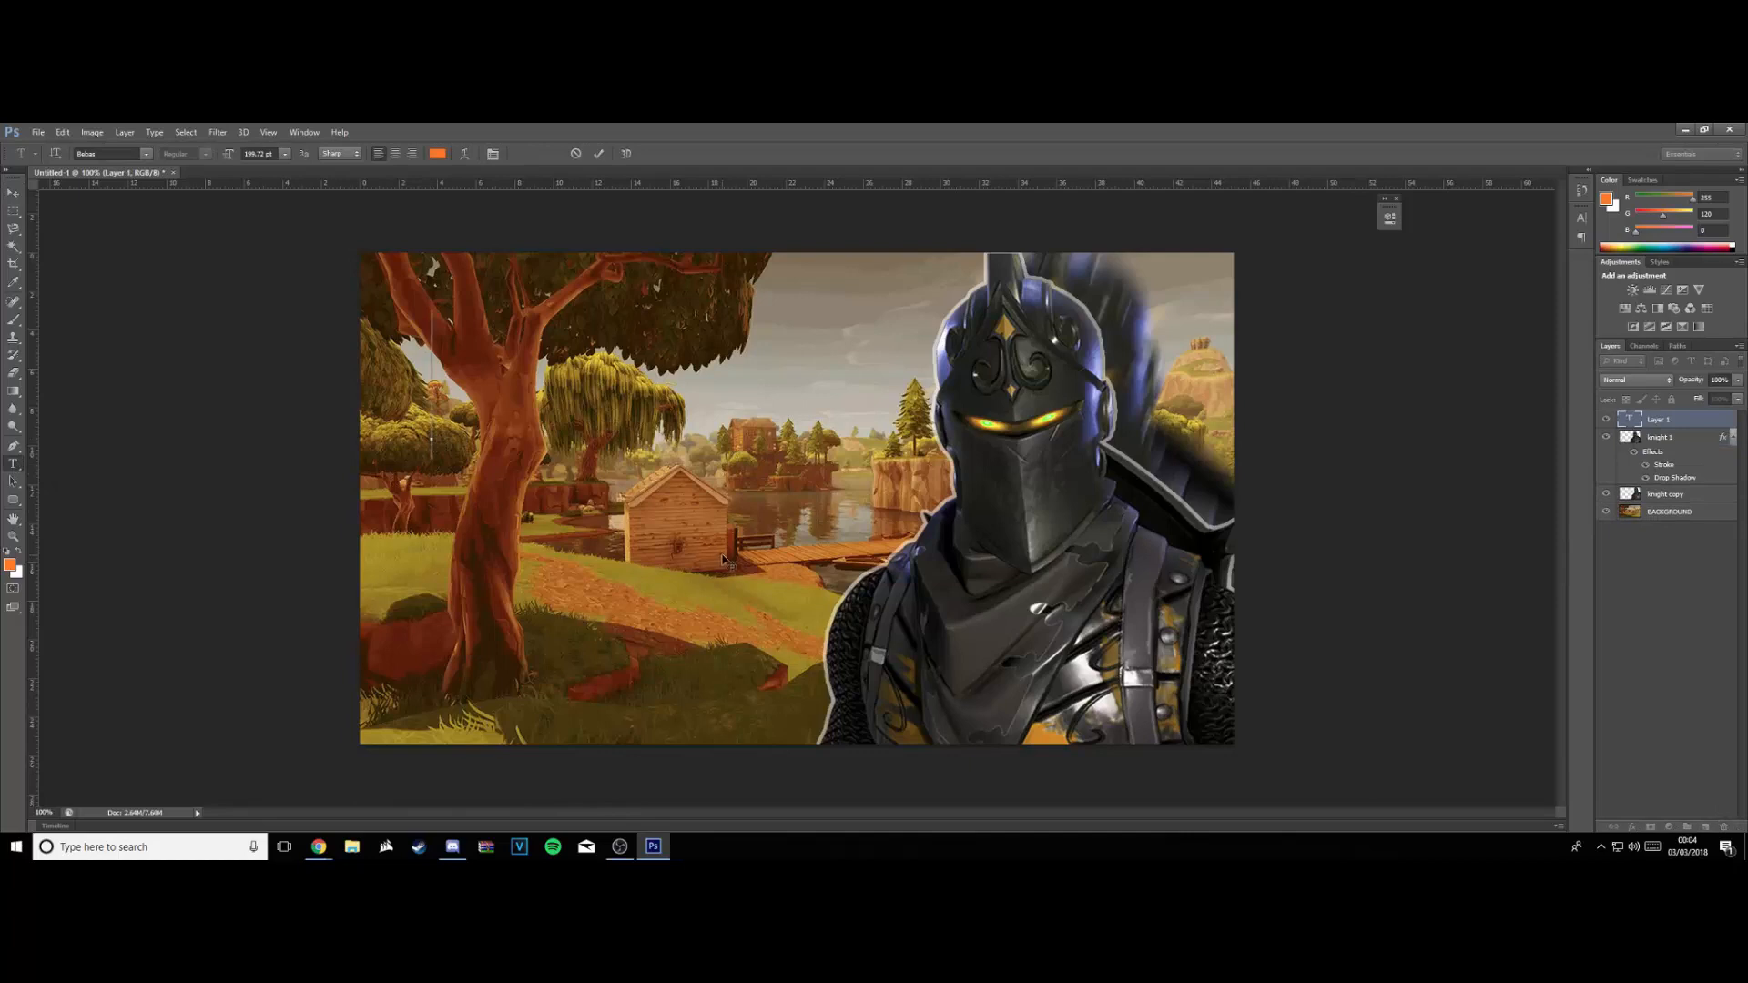
pyautogui.write('T')
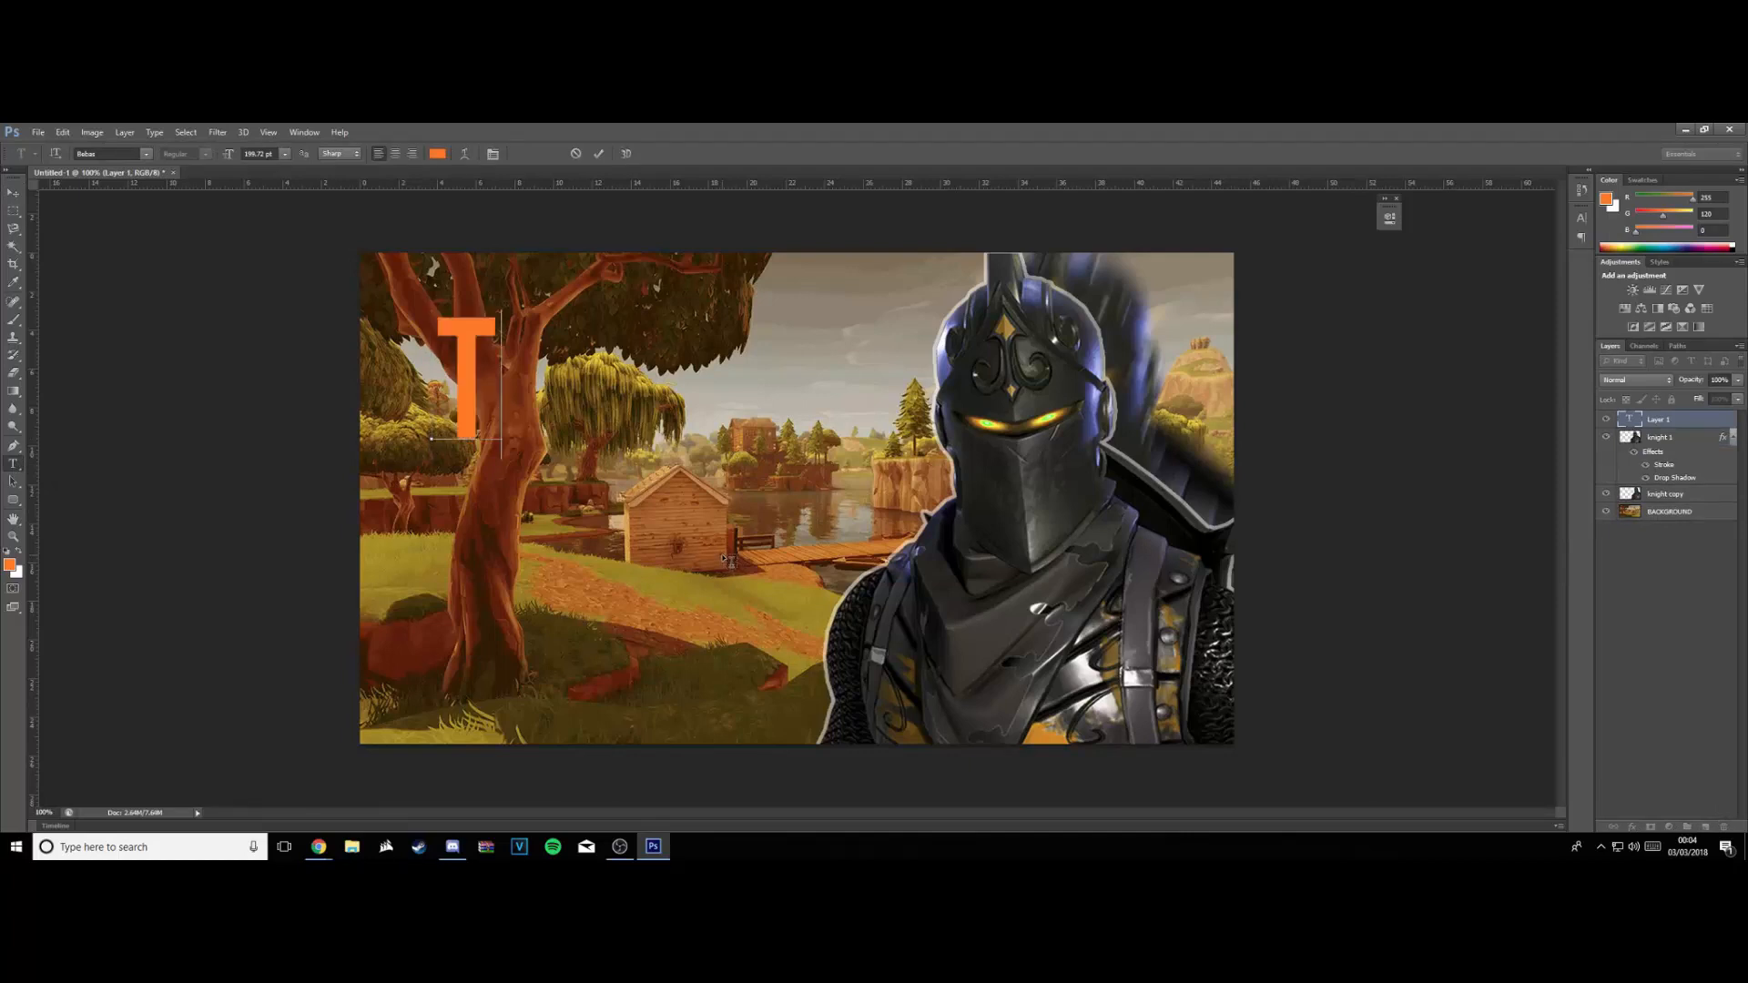
pyautogui.write('HUMBNAIL')
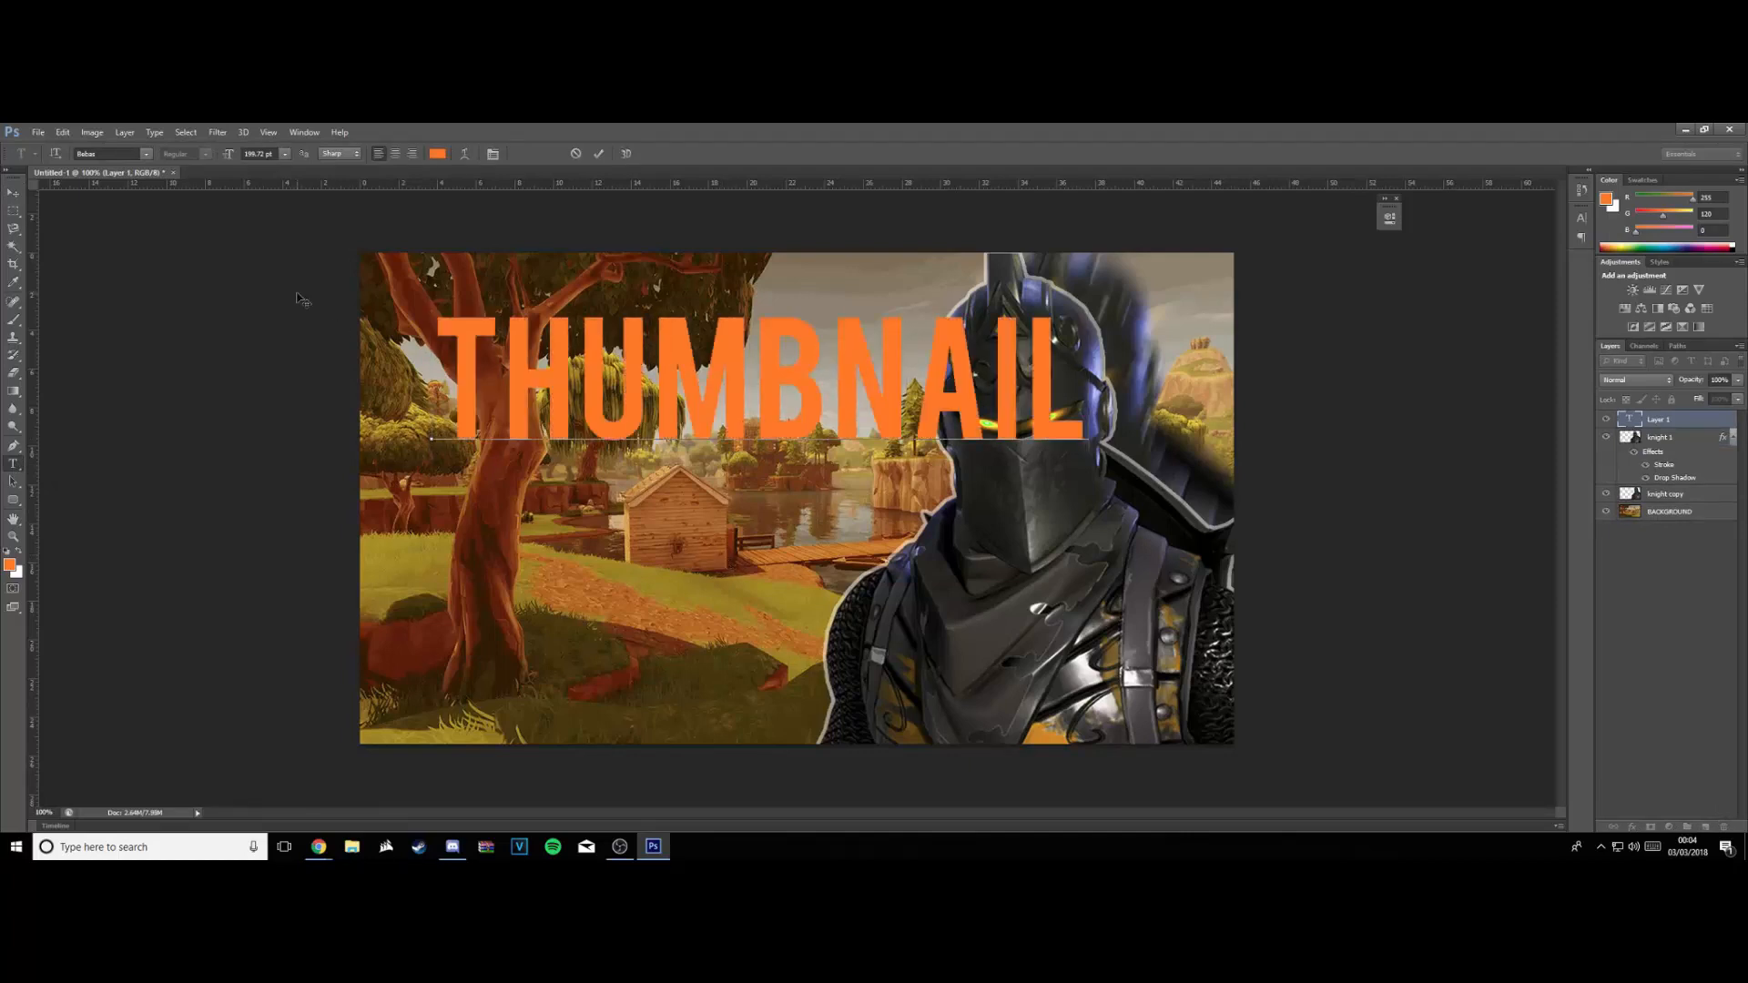
pyautogui.click(13, 193)
# Add a second orange text layer reading "TUTORIAL" and position it directly beneath THUMBNAIL
pyautogui.click(14, 463)
pyautogui.click(460, 619)
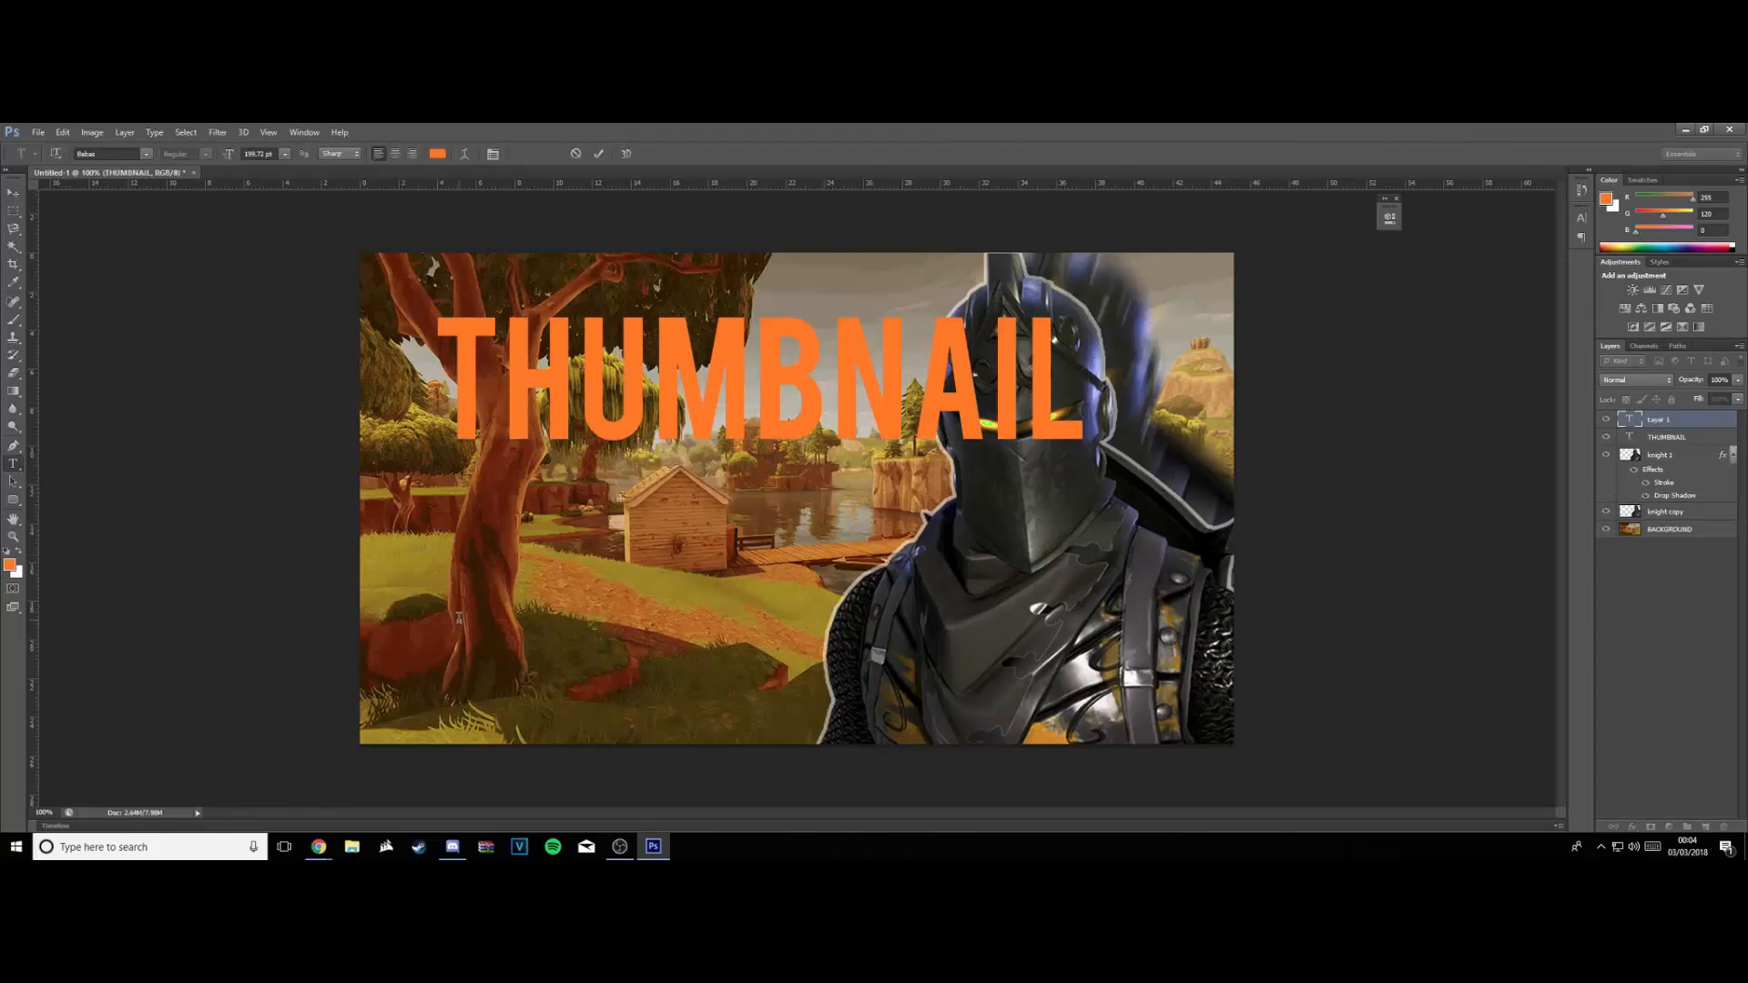
pyautogui.write('TUTORIAL')
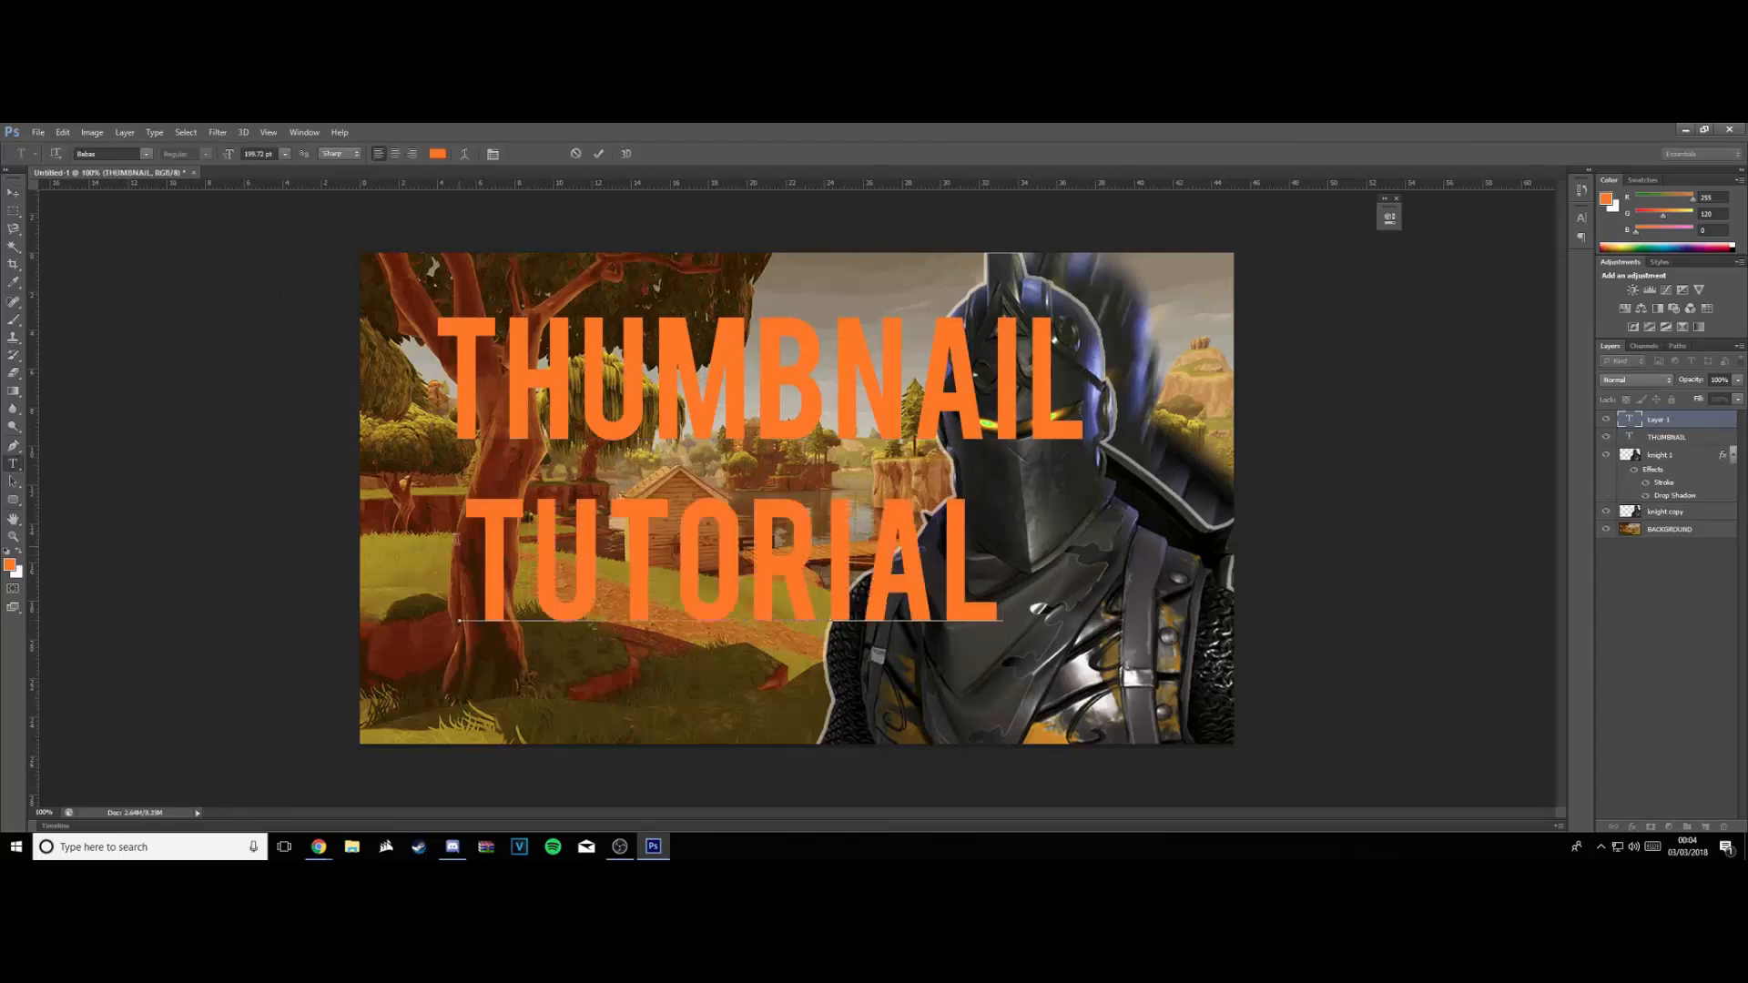
pyautogui.click(12, 193)
pyautogui.moveTo(782, 603); pyautogui.dragTo(825, 556)
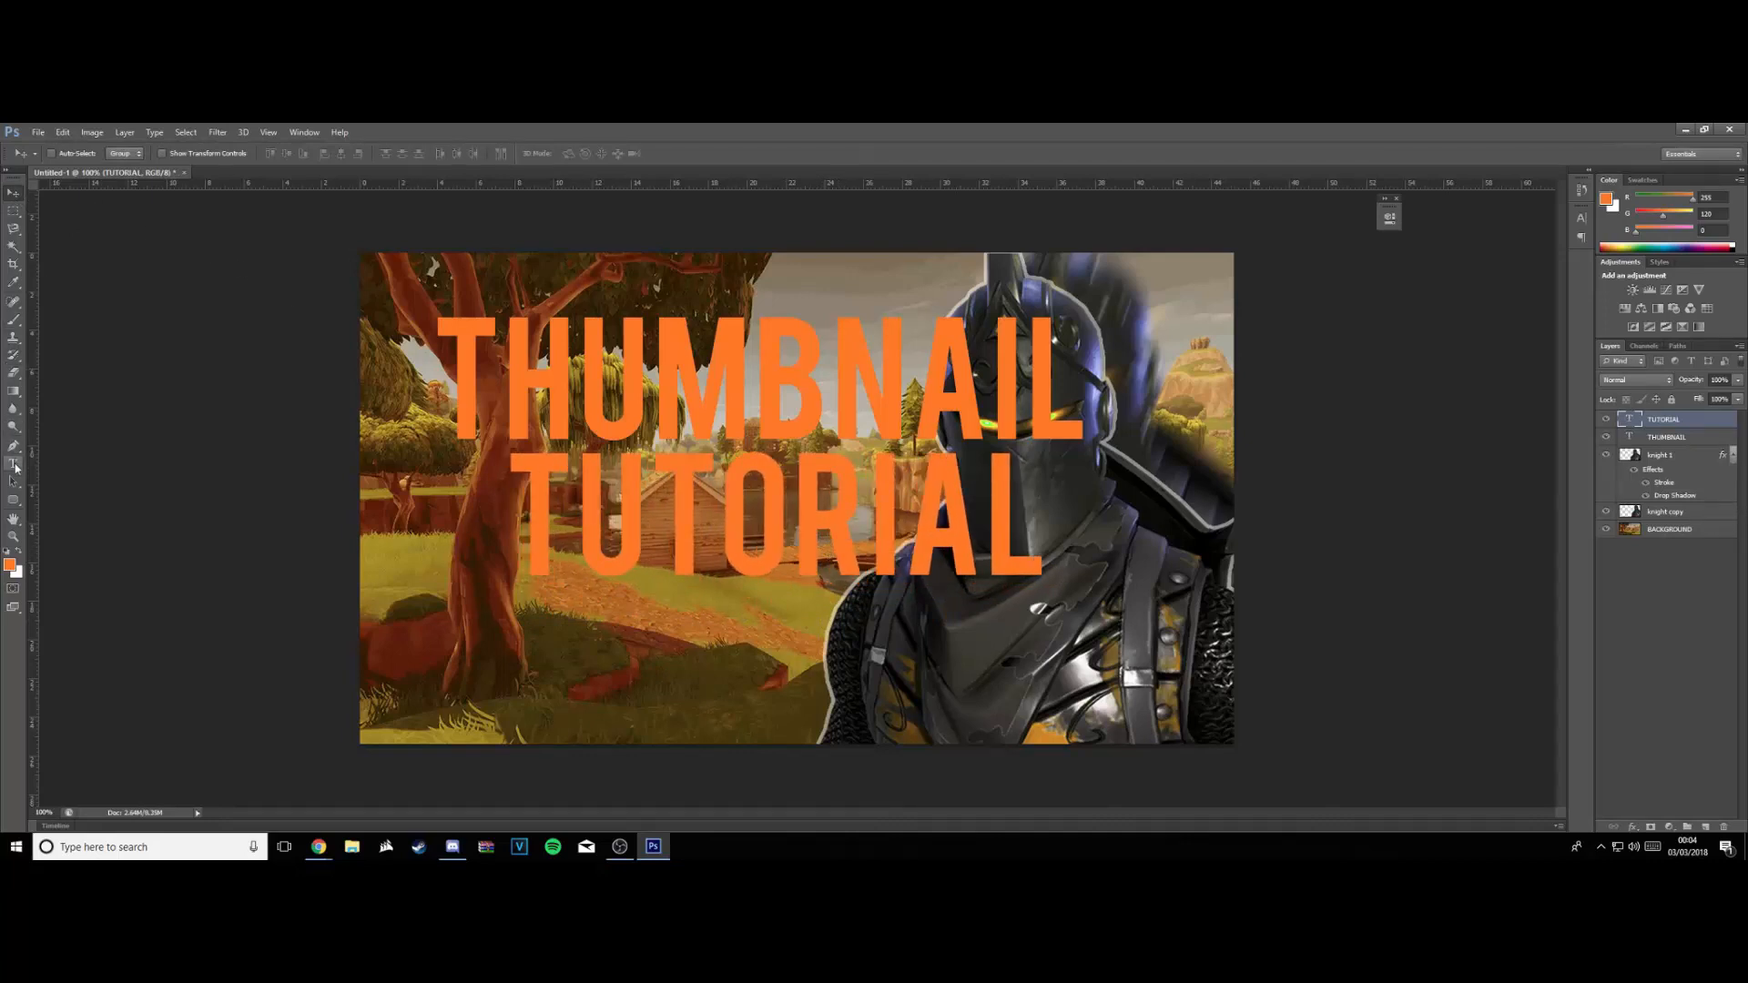
pyautogui.click(15, 465)
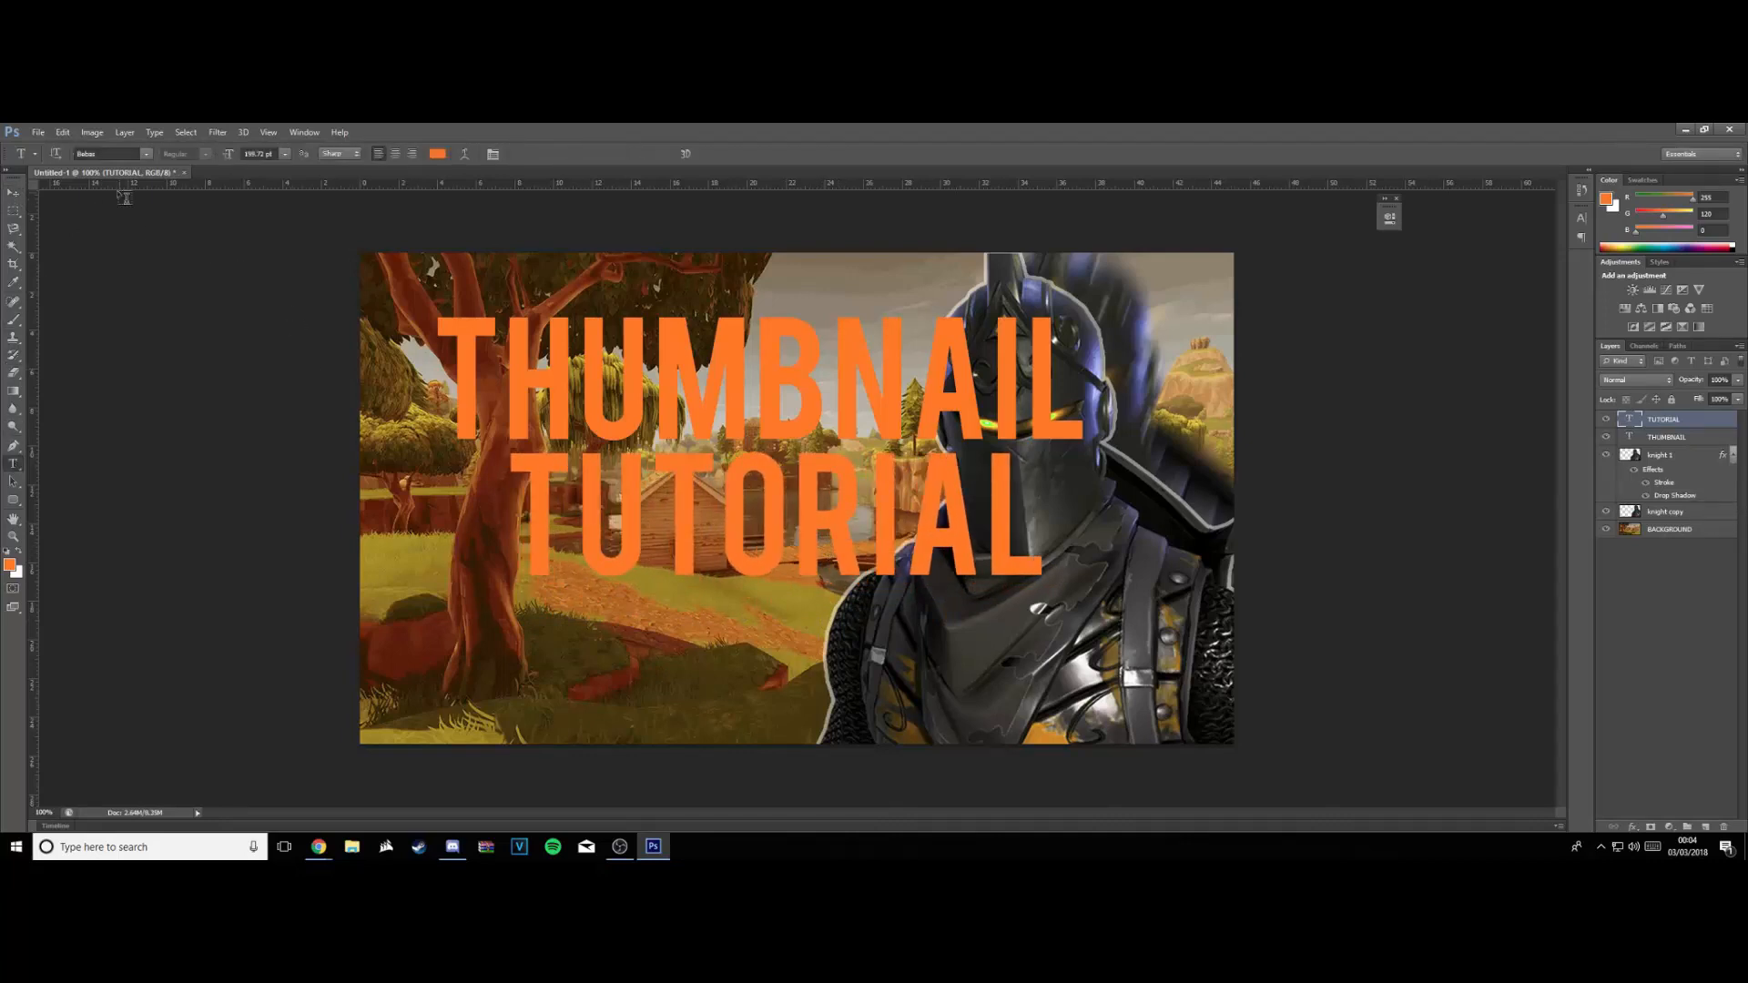
pyautogui.click(13, 193)
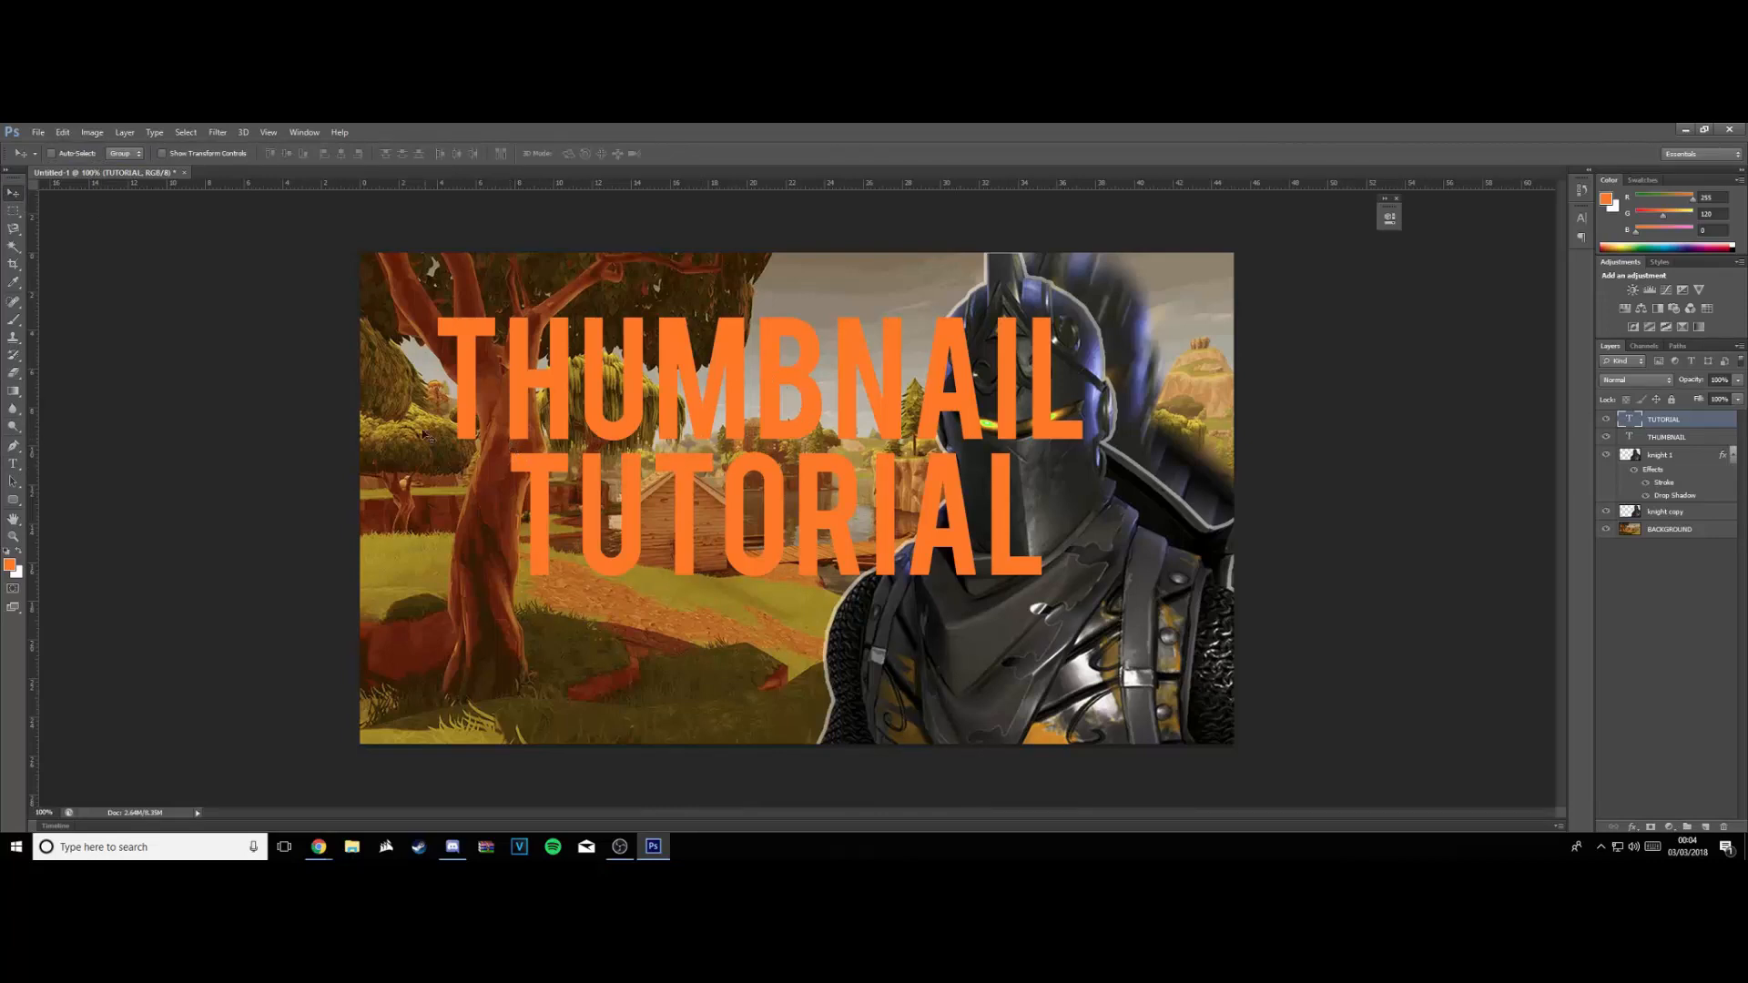
# Transform the THUMBNAIL and TUTORIAL layers together, making the text narrower and taller to fit beside the knight
pyautogui.keyDown('shift'); pyautogui.click(1710, 443); pyautogui.keyUp('shift')
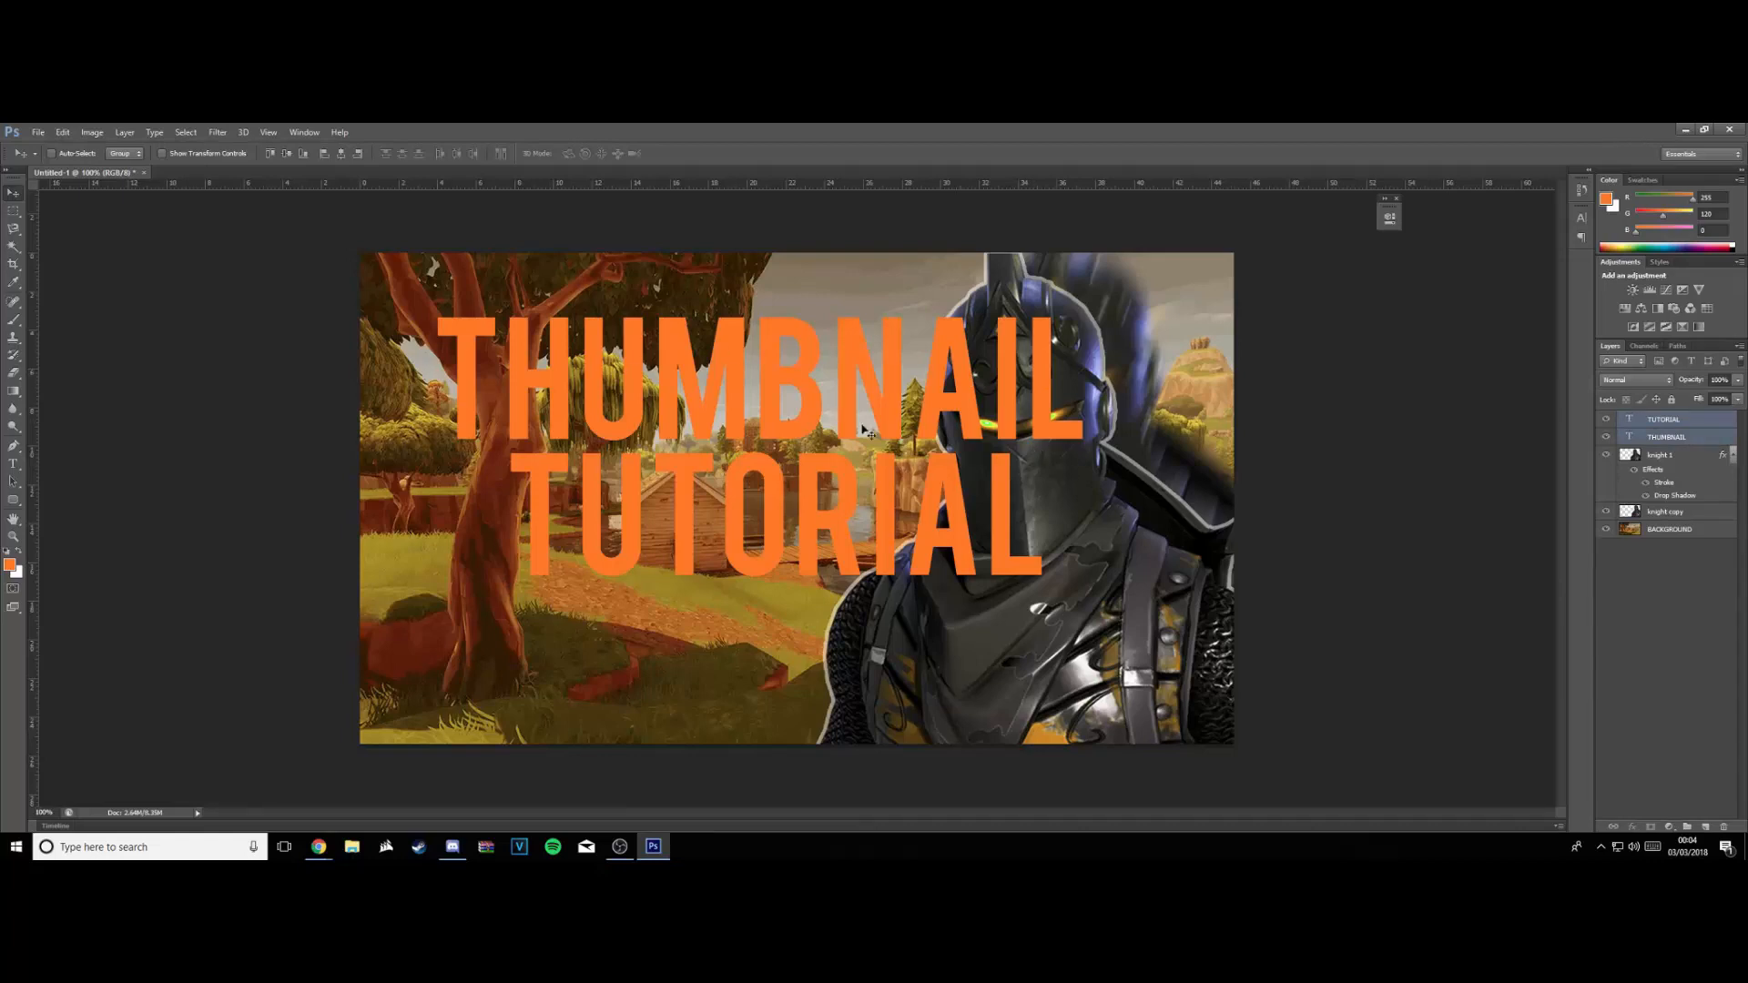
pyautogui.hotkey('ctrl', 't')
pyautogui.moveTo(1081, 447); pyautogui.dragTo(687, 441)
pyautogui.moveTo(702, 574); pyautogui.dragTo(878, 770)
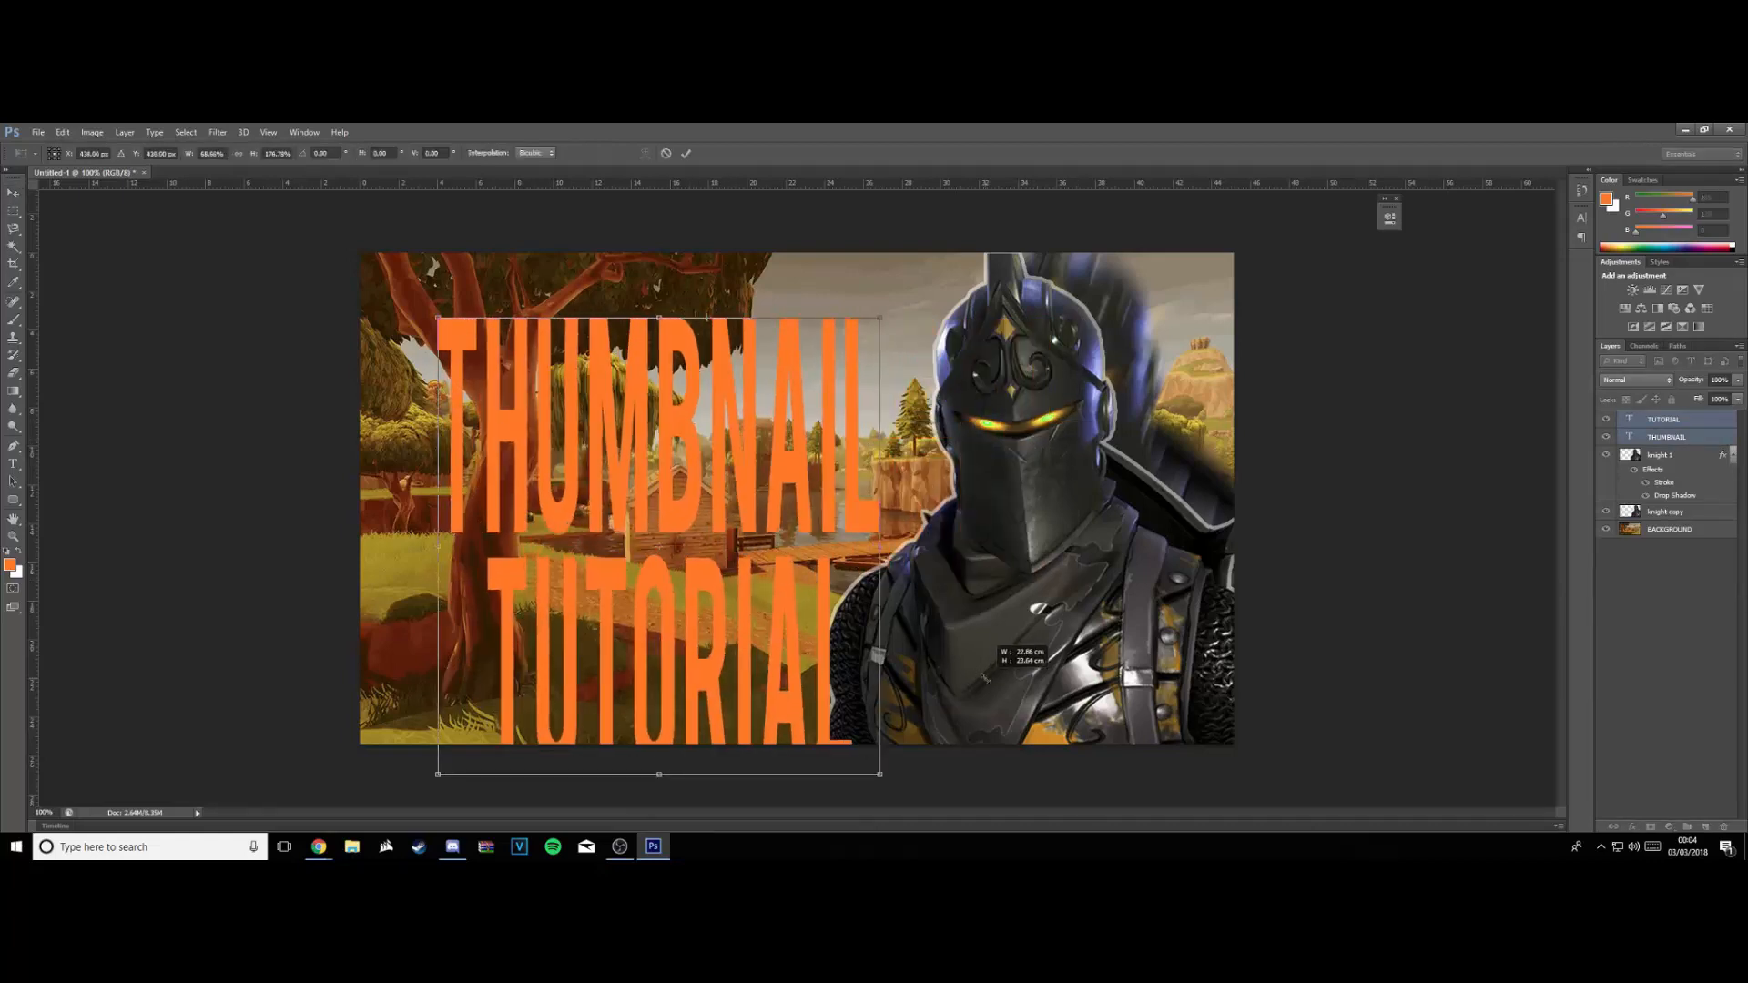
pyautogui.moveTo(877, 543); pyautogui.dragTo(905, 543)
pyautogui.moveTo(911, 783); pyautogui.dragTo(919, 729)
# Shift the title text towards the image's left edge, rotate it about 7.6° counter-clockwise and apply the transform
pyautogui.moveTo(756, 564); pyautogui.dragTo(689, 536)
pyautogui.moveTo(836, 262); pyautogui.dragTo(805, 299)
pyautogui.moveTo(837, 506)
pyautogui.mouseDown()
pyautogui.moveTo(889, 498)
pyautogui.moveTo(817, 519)
pyautogui.moveTo(830, 512)
pyautogui.mouseUp()
pyautogui.moveTo(854, 270); pyautogui.dragTo(831, 282)
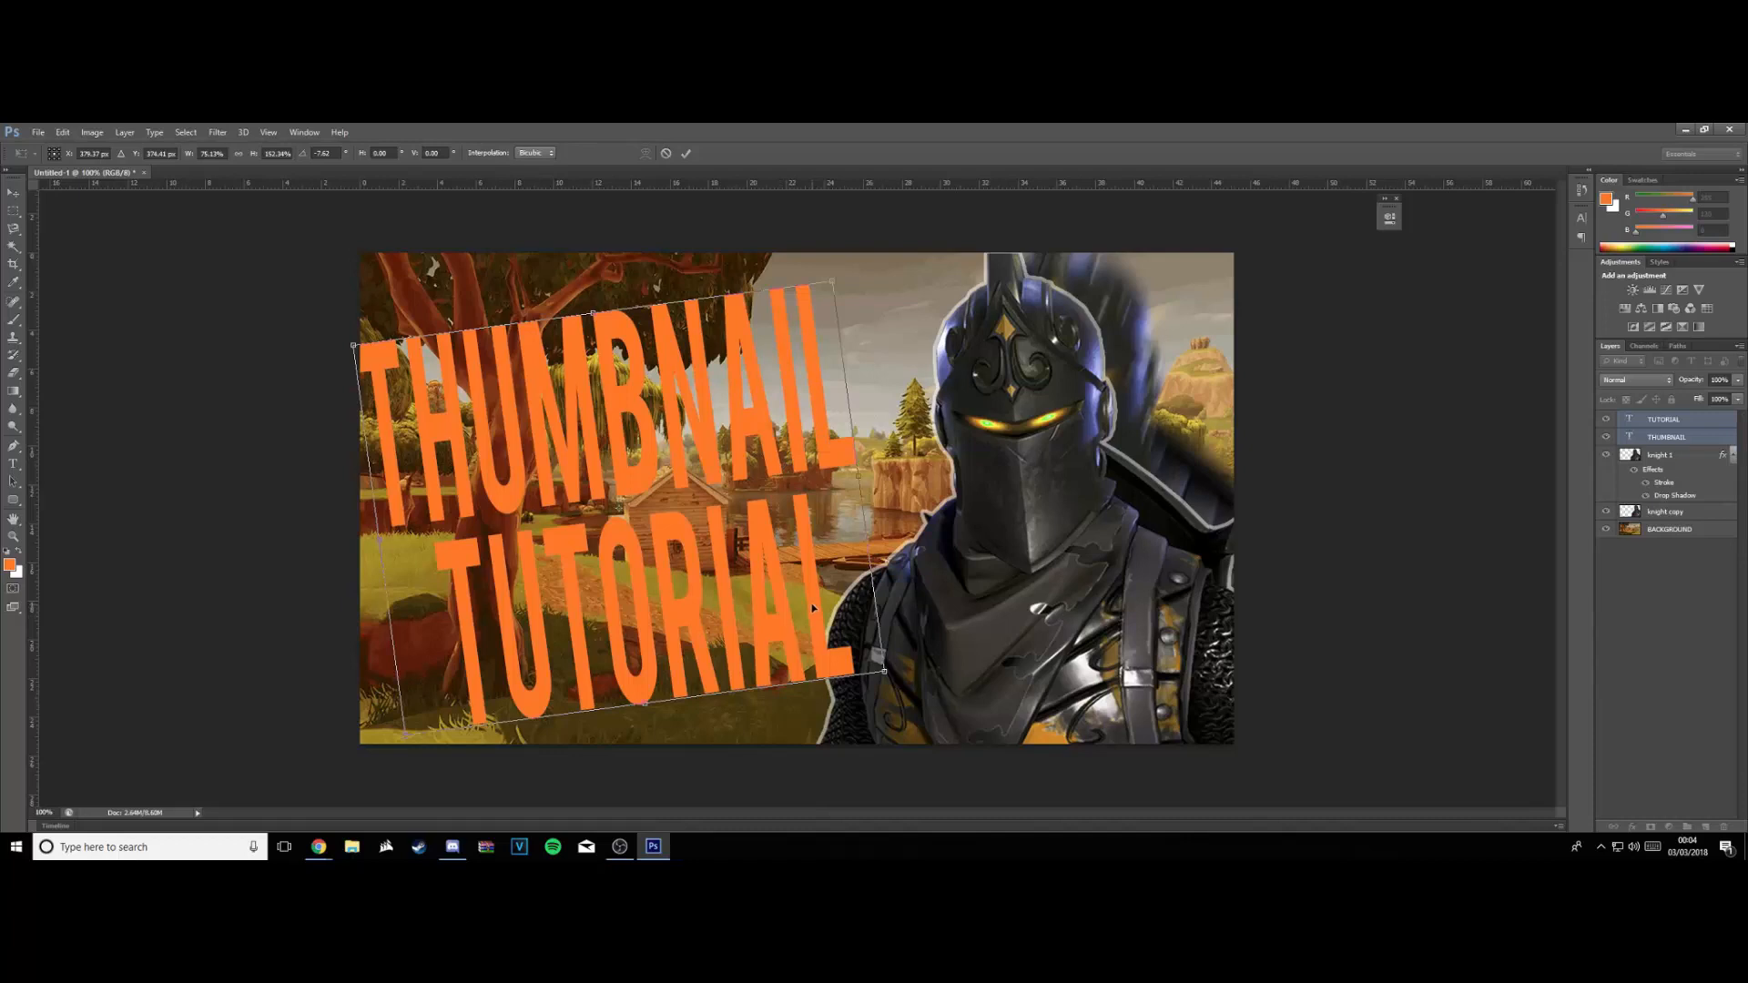
pyautogui.press('Return')
# Nudge THUMBNAIL down closer to TUTORIAL and place both text layers below the knight copy layer
pyautogui.click(1680, 437)
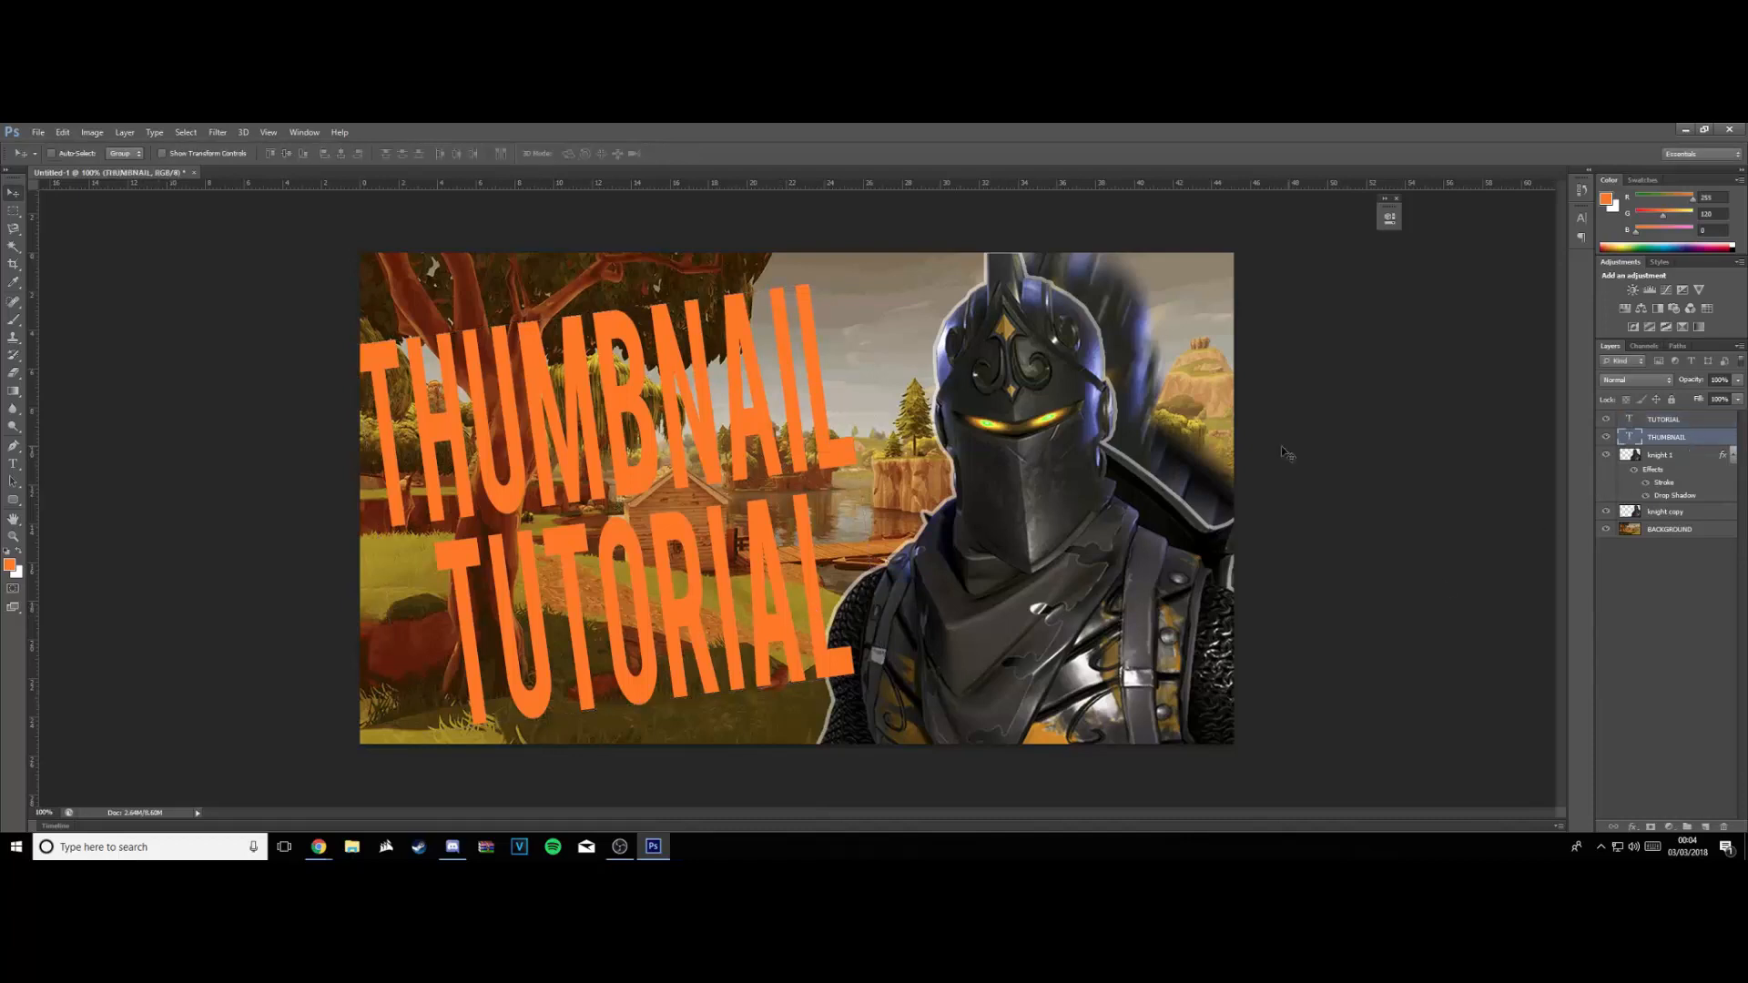
pyautogui.moveTo(740, 409); pyautogui.dragTo(748, 420)
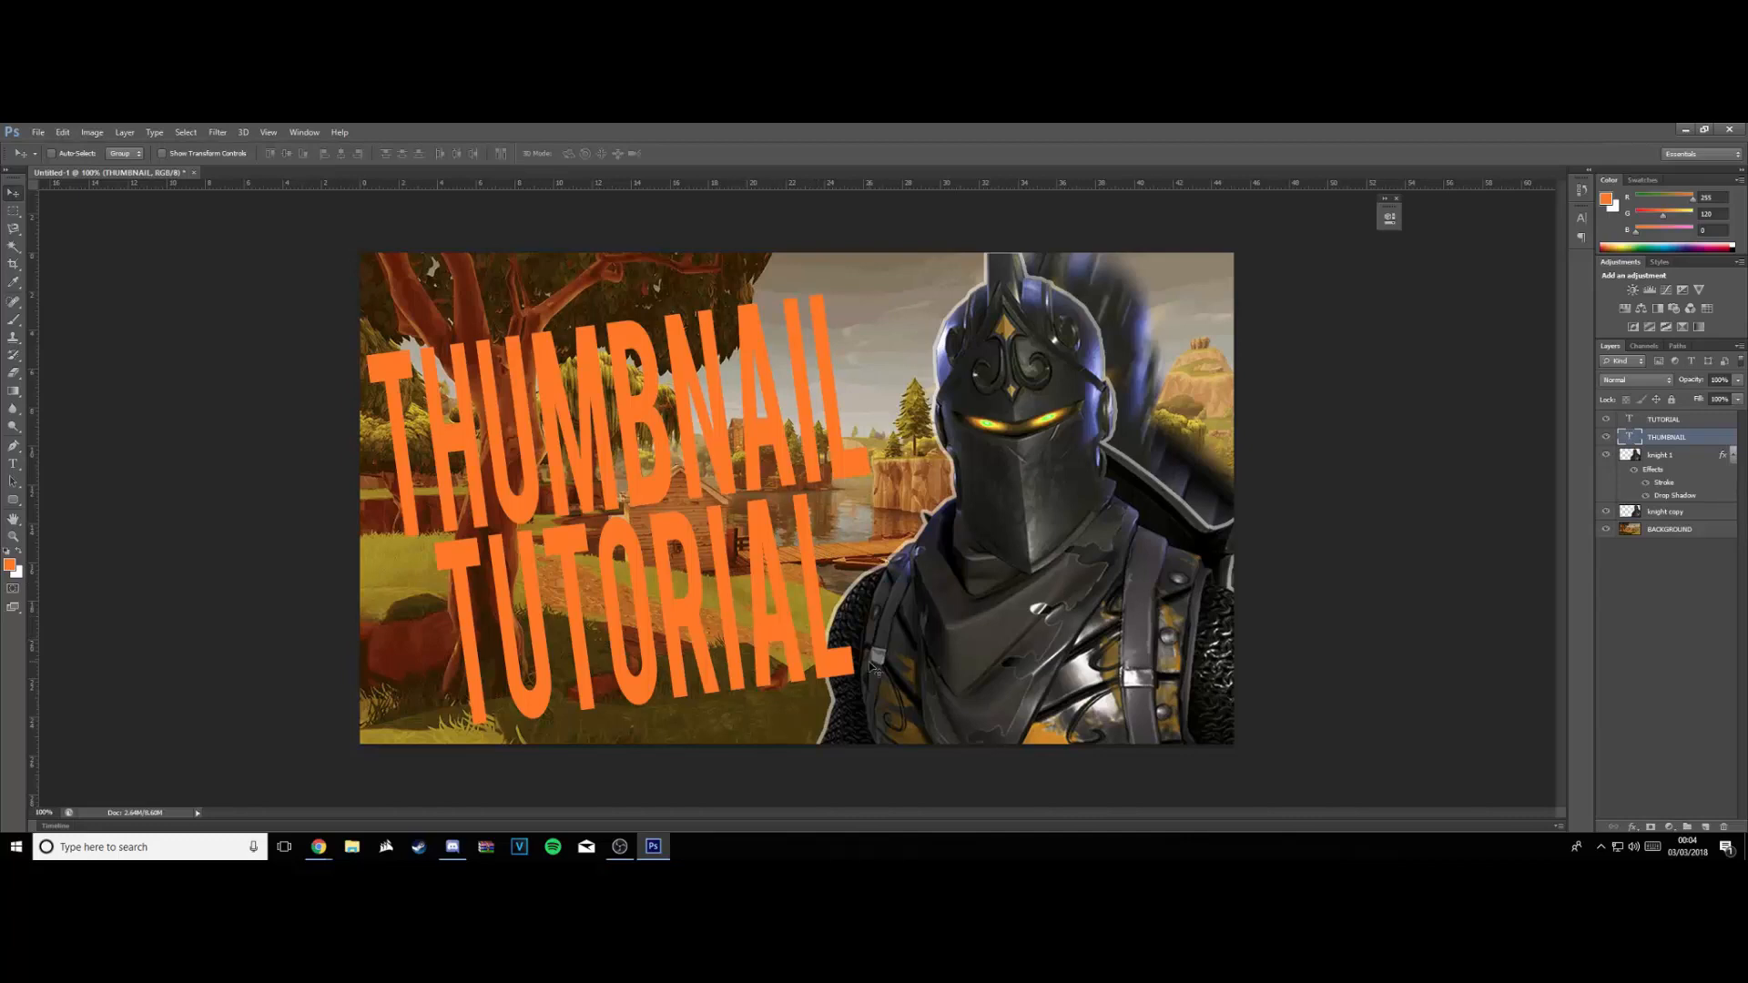
pyautogui.keyDown('shift'); pyautogui.click(1680, 428); pyautogui.keyUp('shift')
pyautogui.moveTo(1682, 435); pyautogui.dragTo(1697, 520)
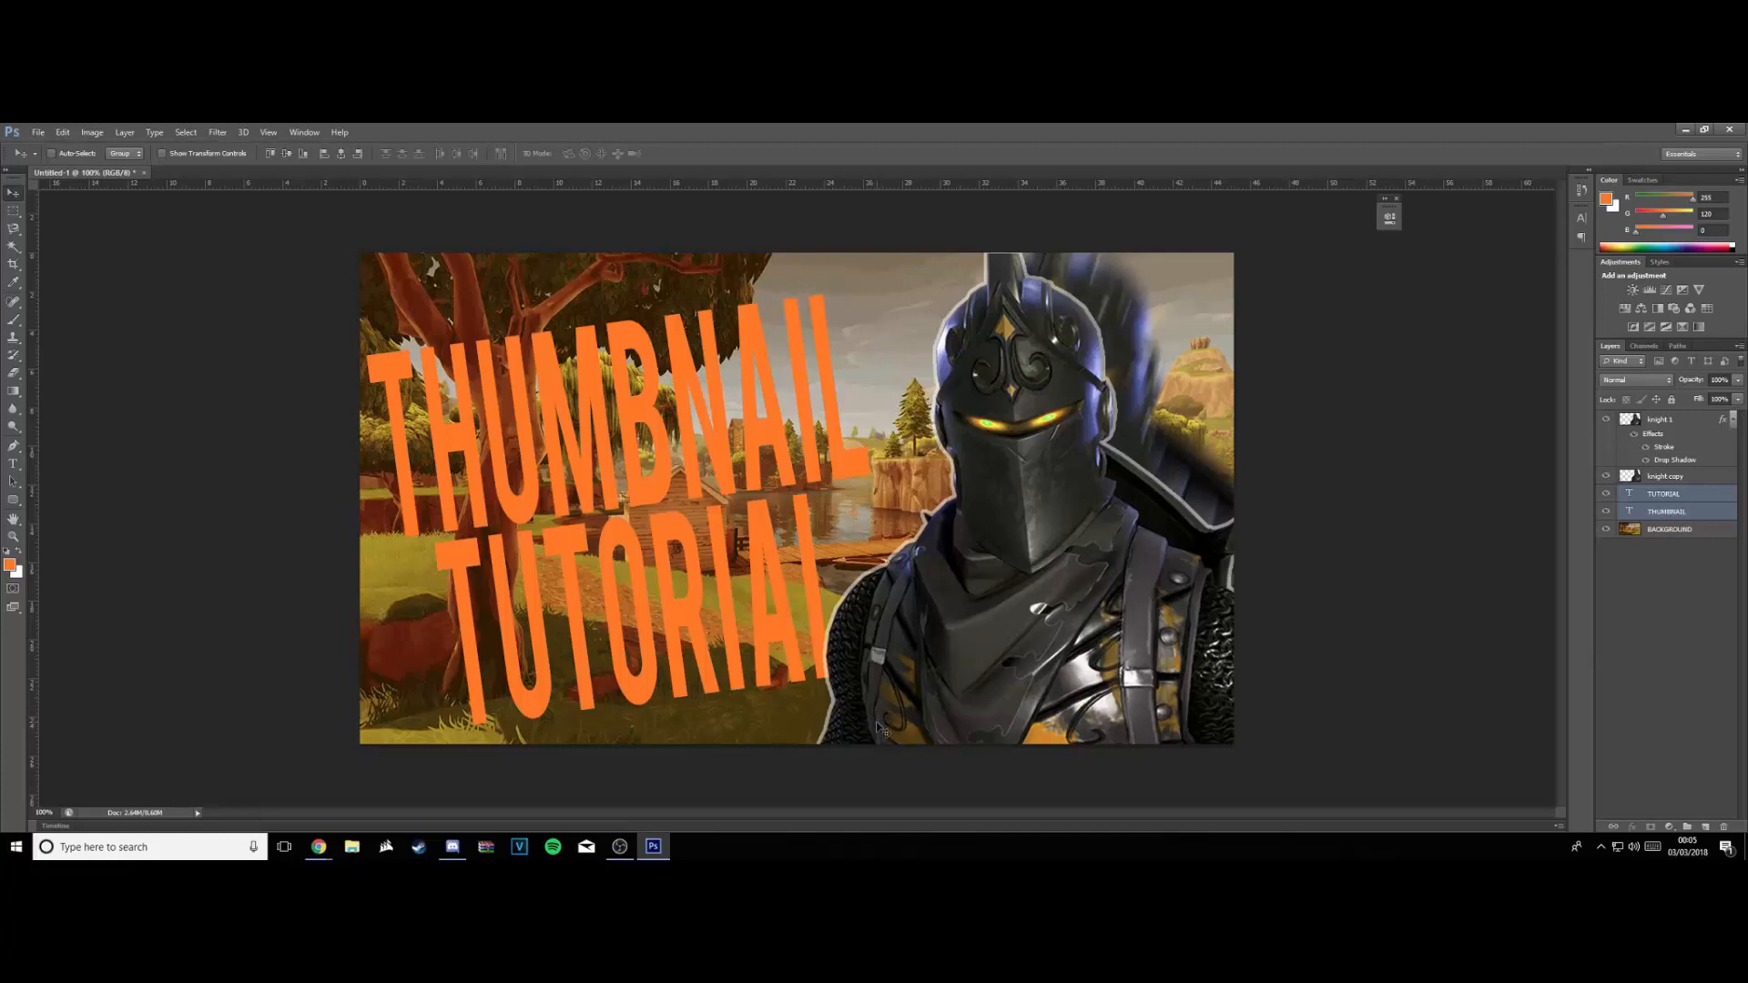
# Enable a Drop Shadow and a white Outer Glow with 20 px size and 20% spread on the THUMBNAIL layer
pyautogui.click(1711, 516)
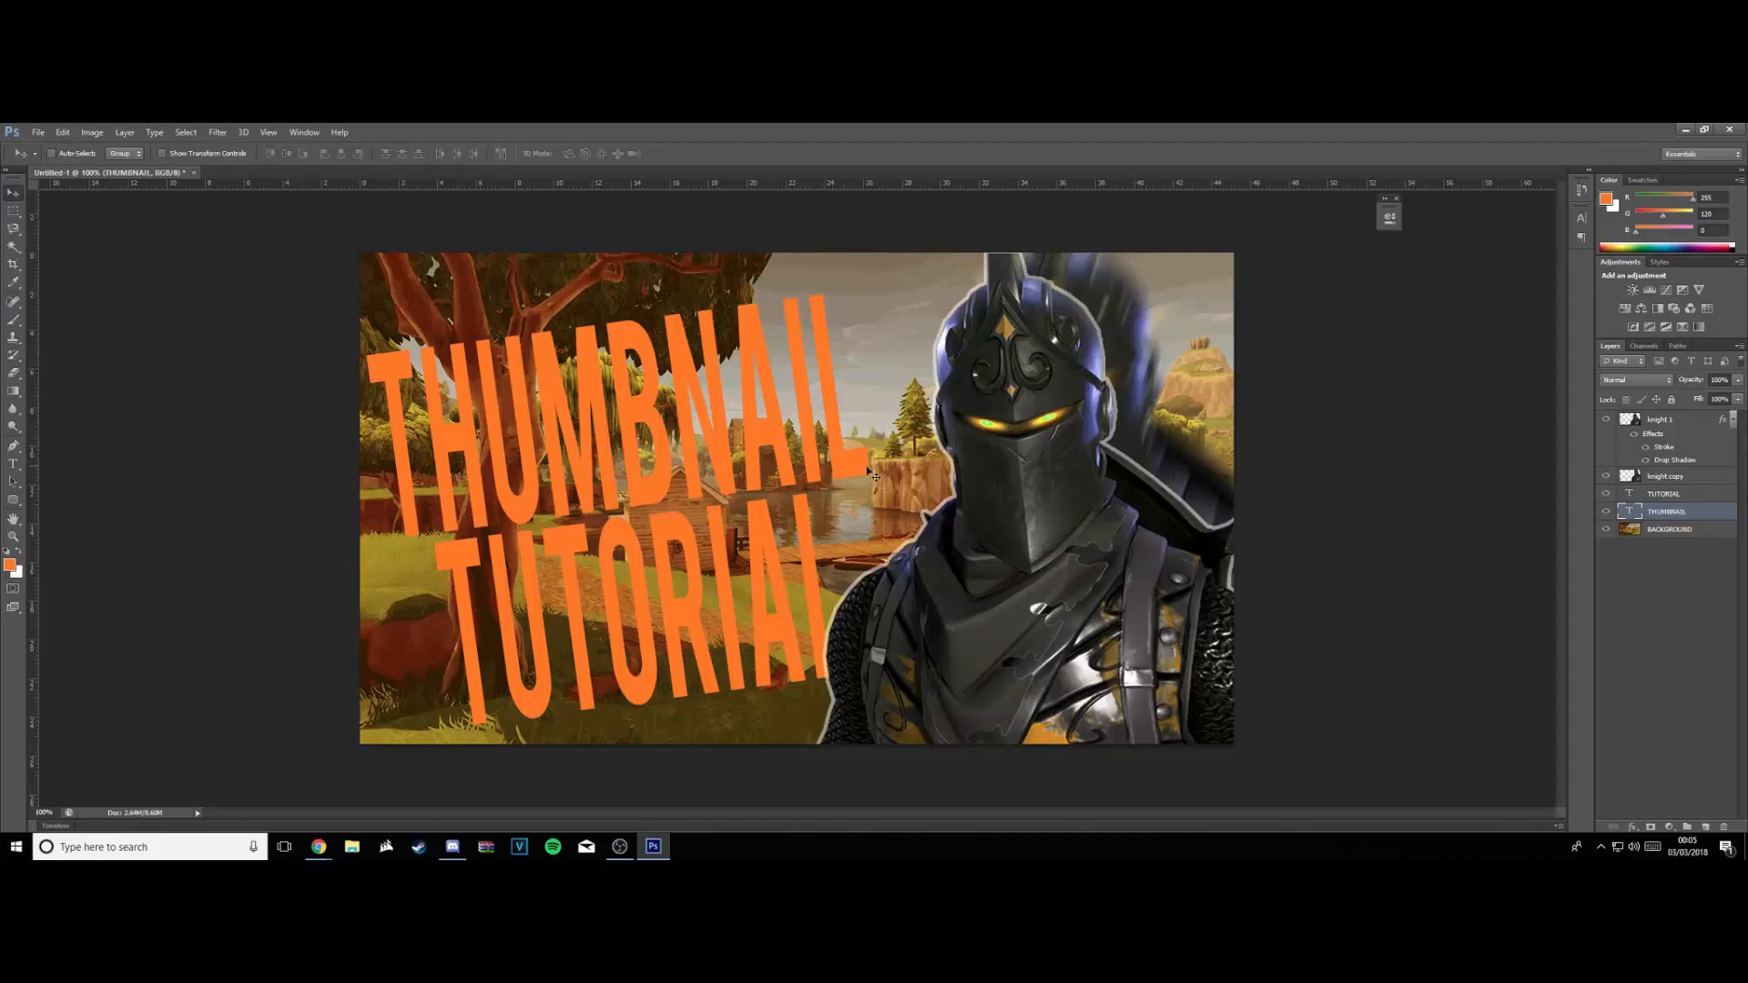
pyautogui.doubleClick(1720, 512)
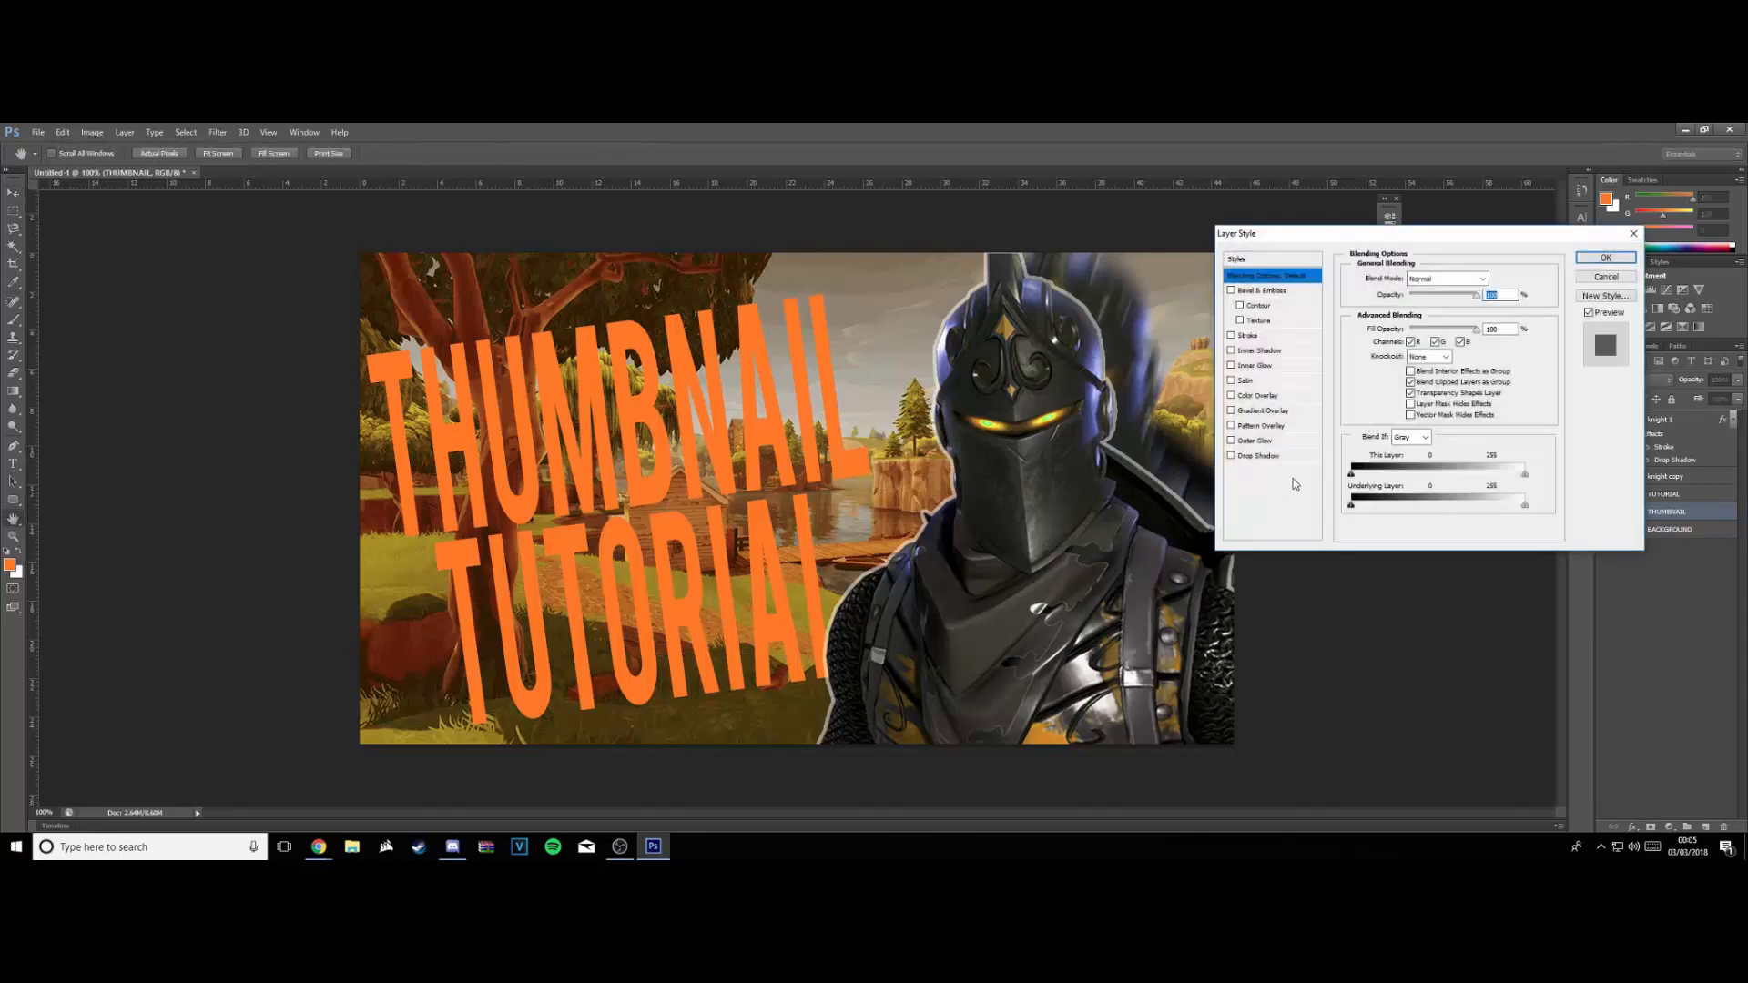
pyautogui.click(1254, 456)
pyautogui.click(1255, 441)
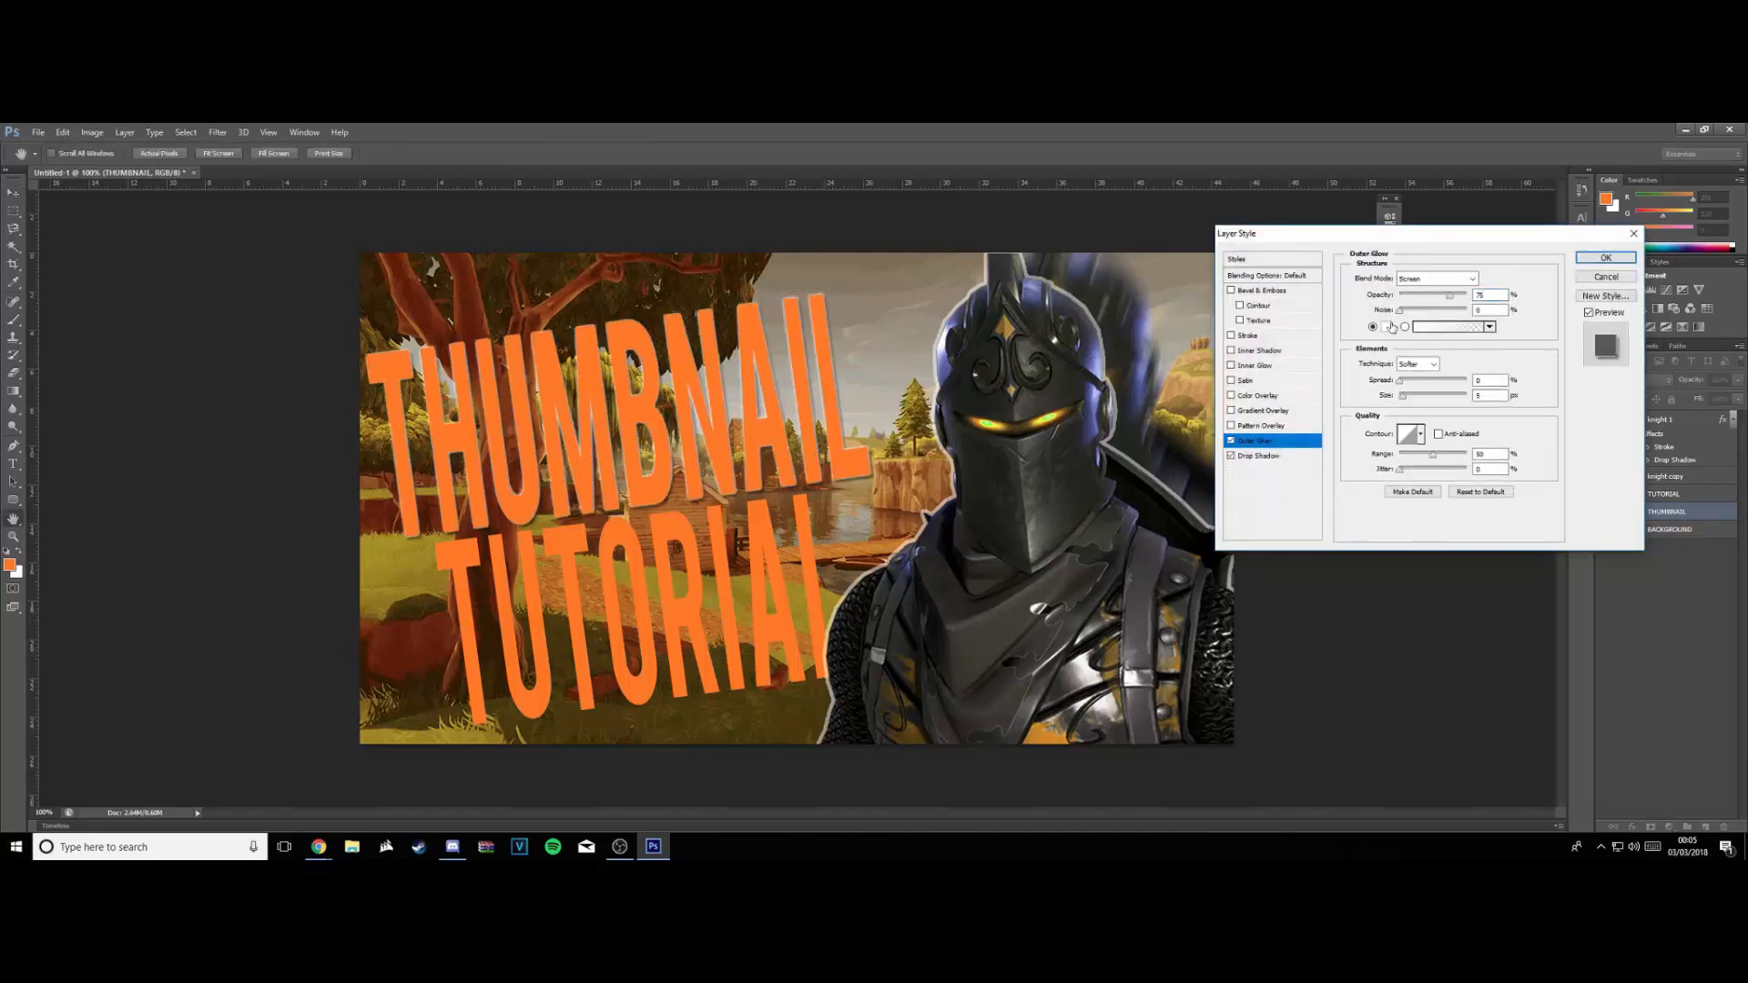
pyautogui.click(1387, 327)
pyautogui.click(1015, 308)
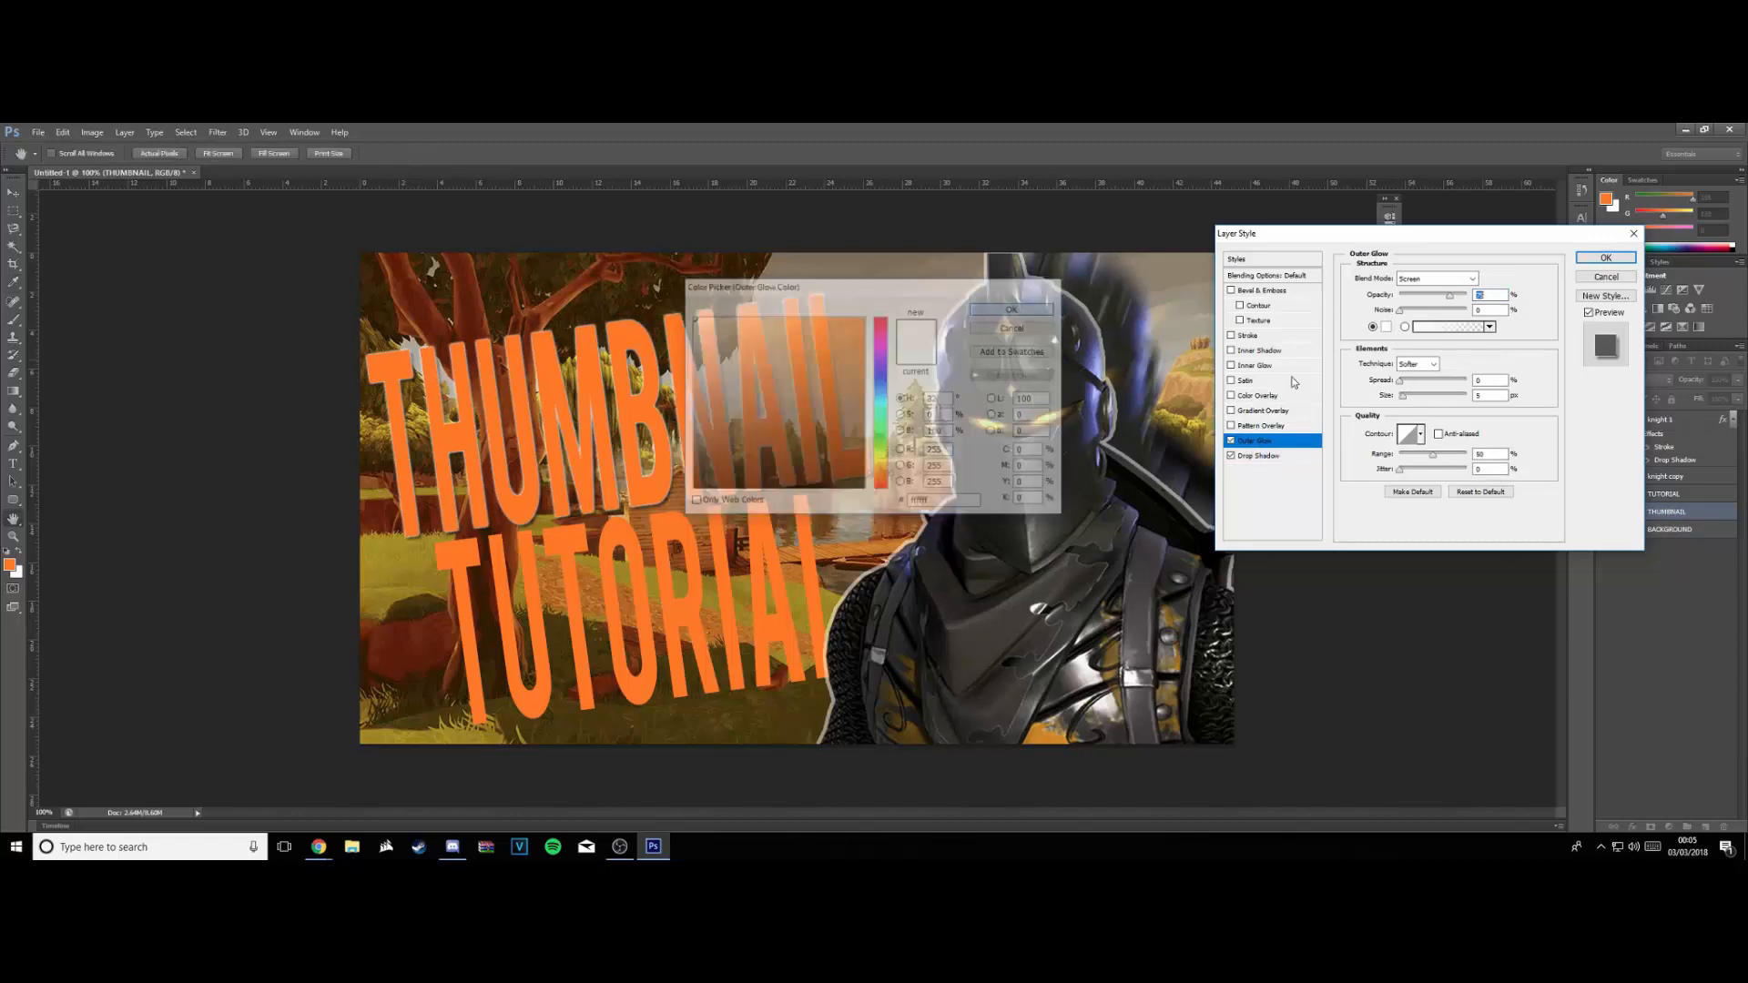
pyautogui.write('20')
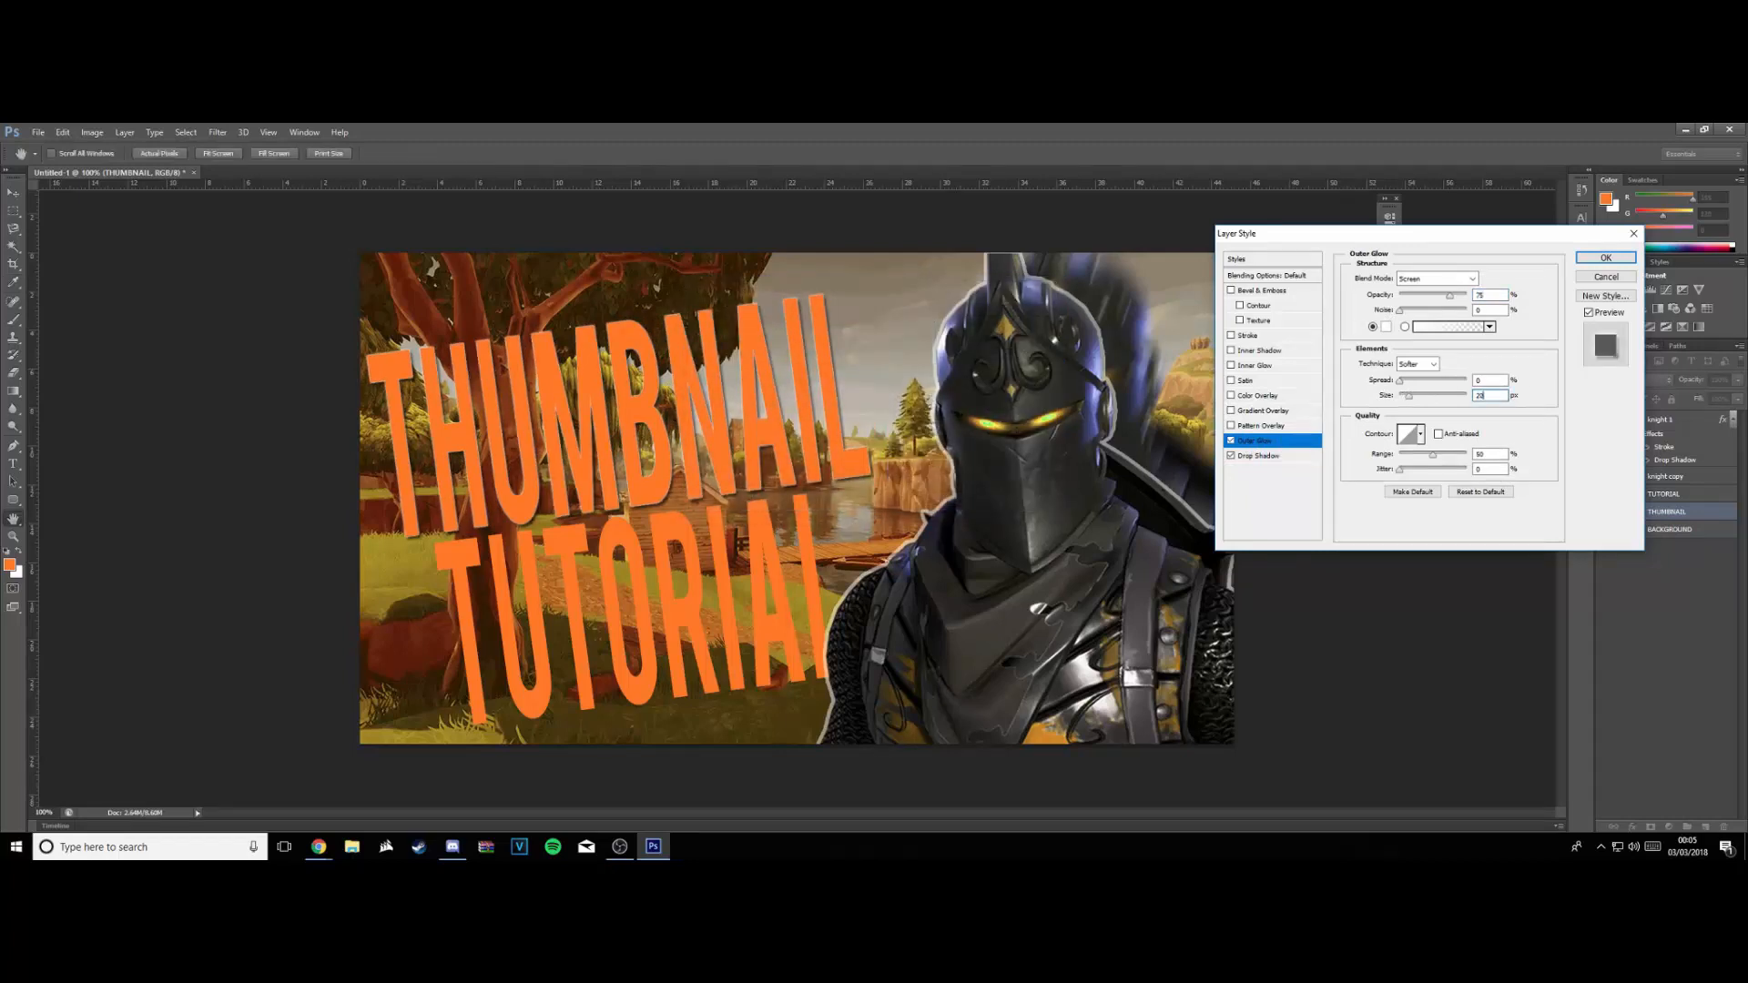
pyautogui.moveTo(1499, 381); pyautogui.dragTo(1473, 380)
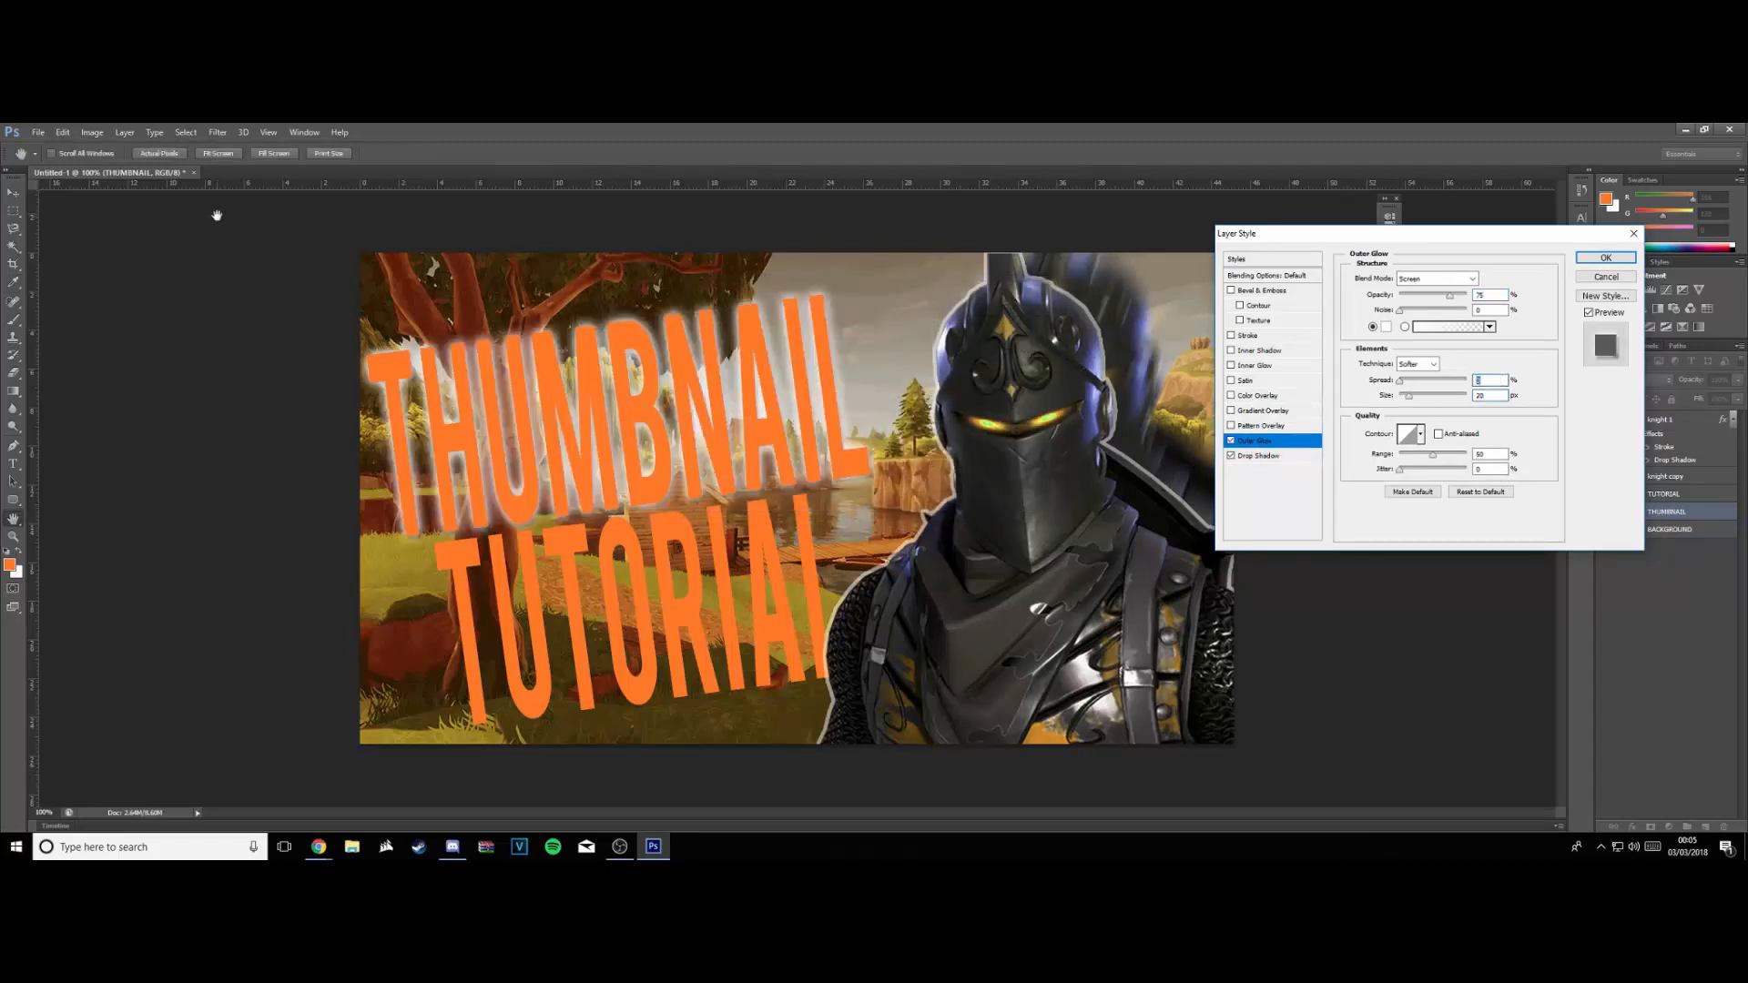
pyautogui.write('20')
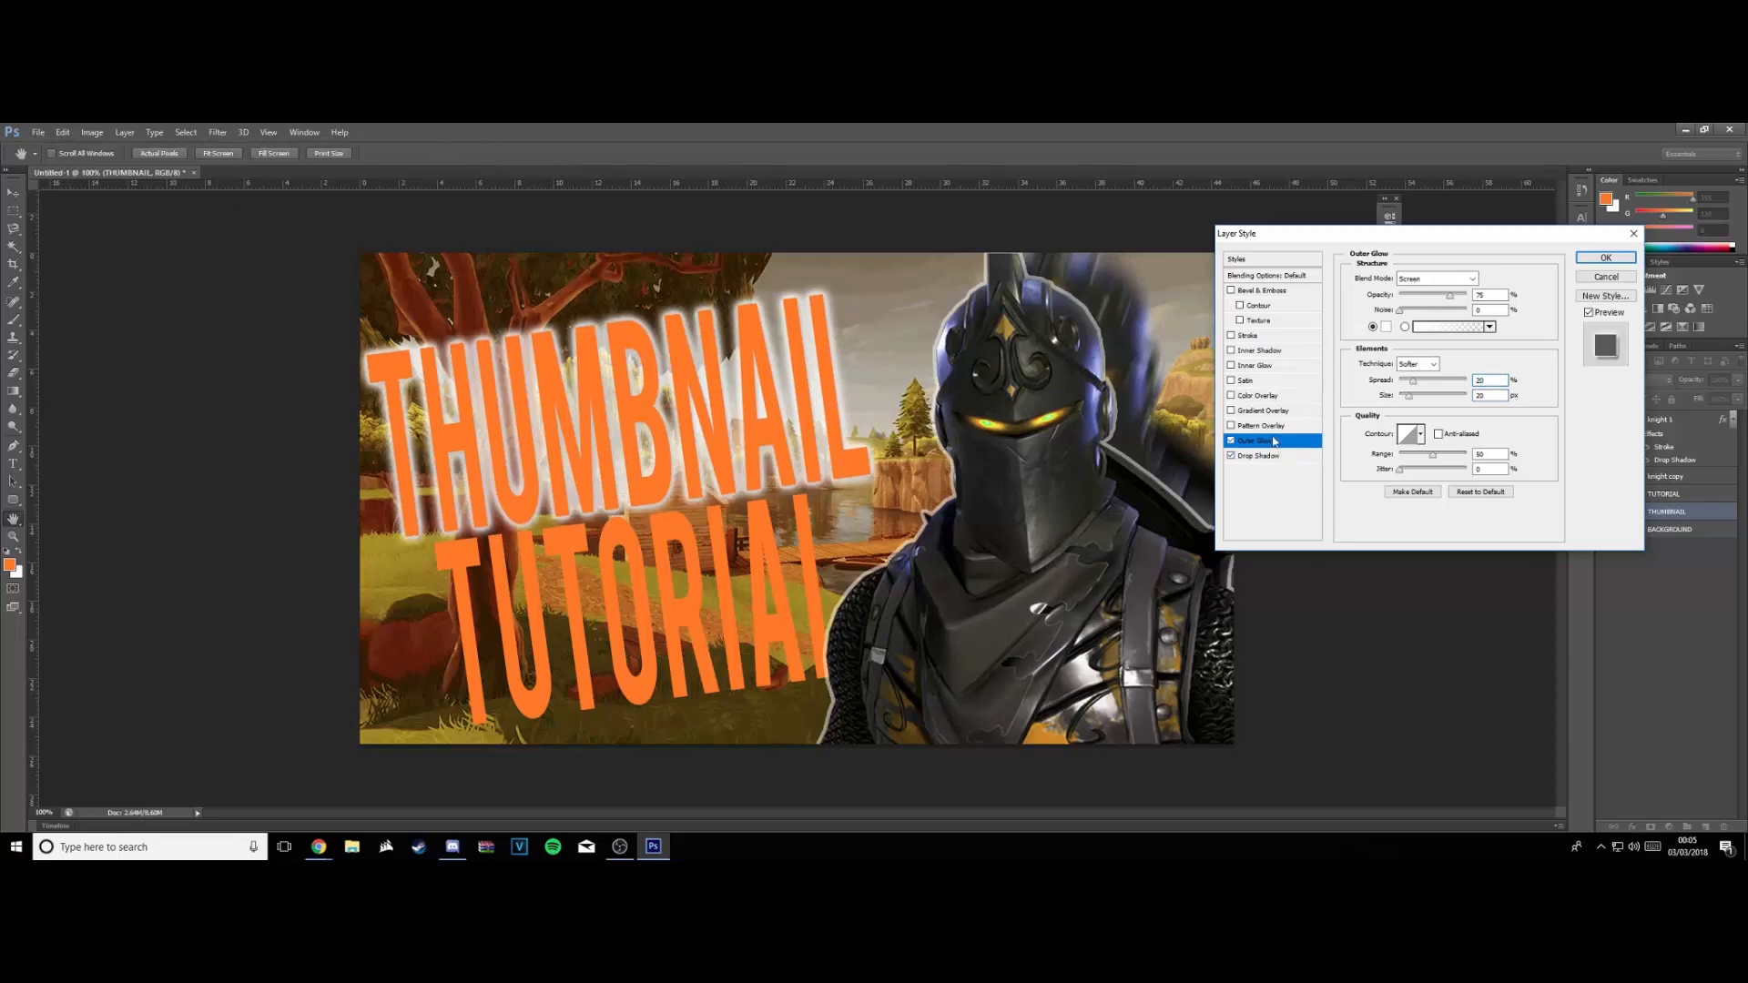
# Add a Gradient Overlay to THUMBNAIL running from light grey (b6b6b6) to white
pyautogui.click(1263, 410)
pyautogui.click(1444, 310)
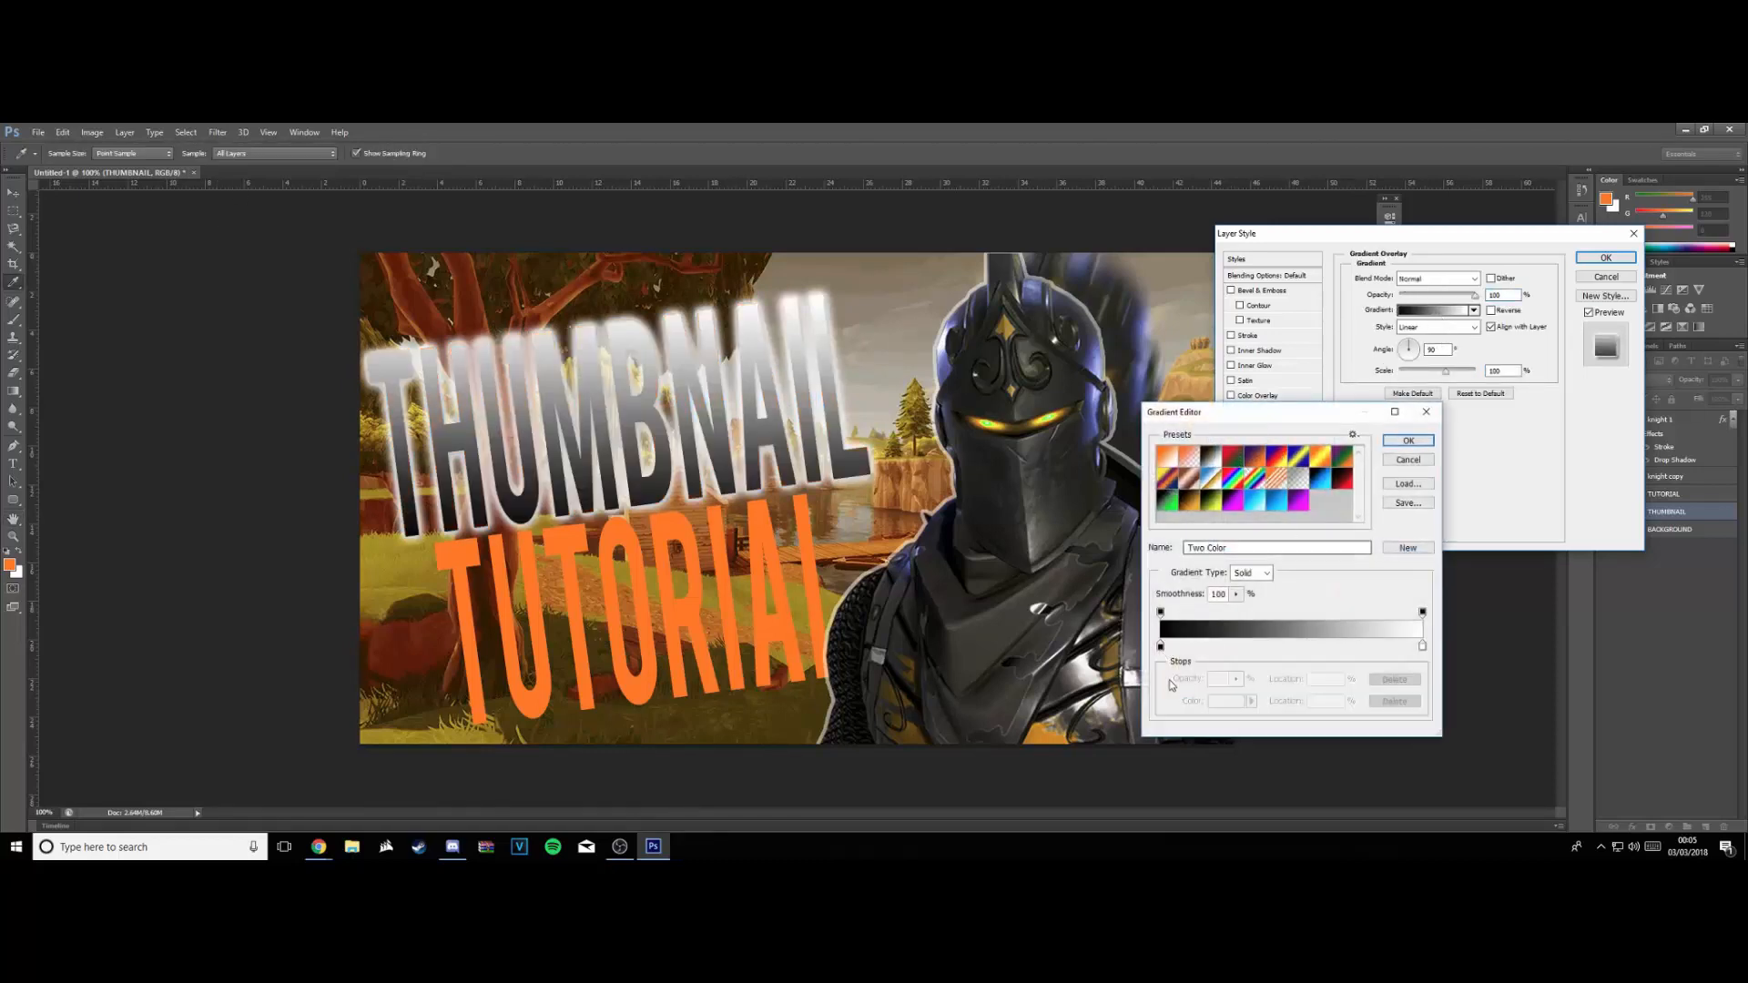
pyautogui.click(1161, 648)
pyautogui.doubleClick(1161, 647)
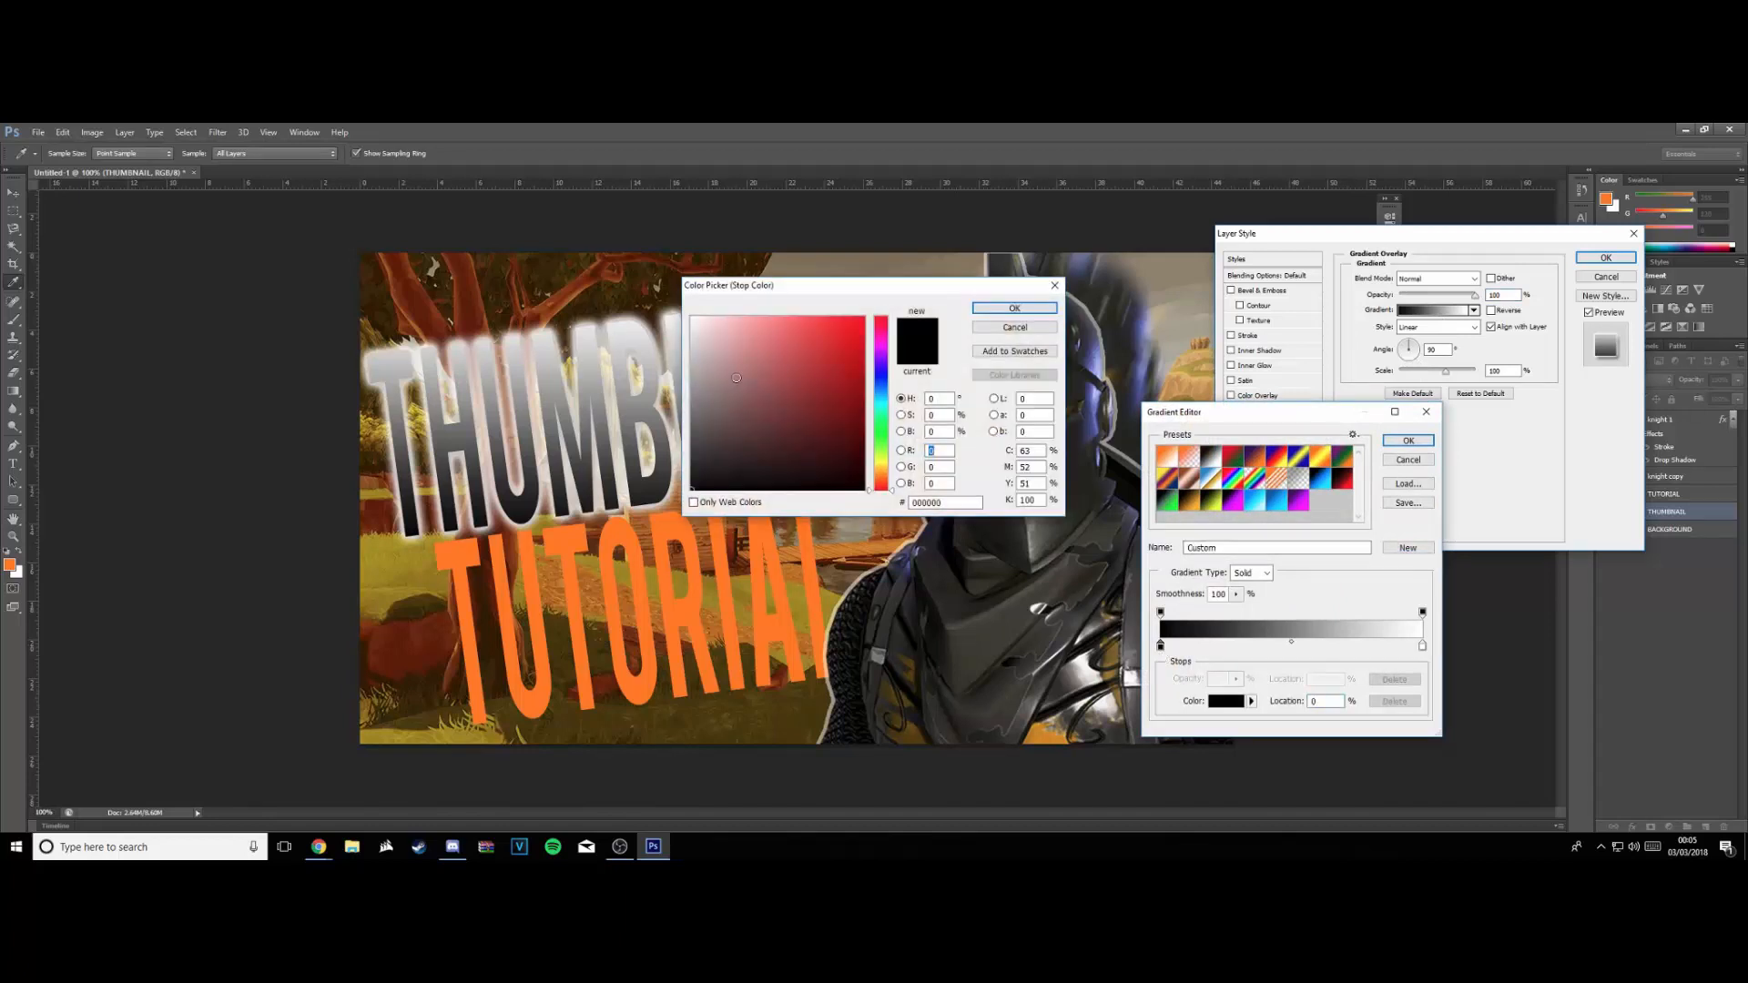
pyautogui.click(525, 384)
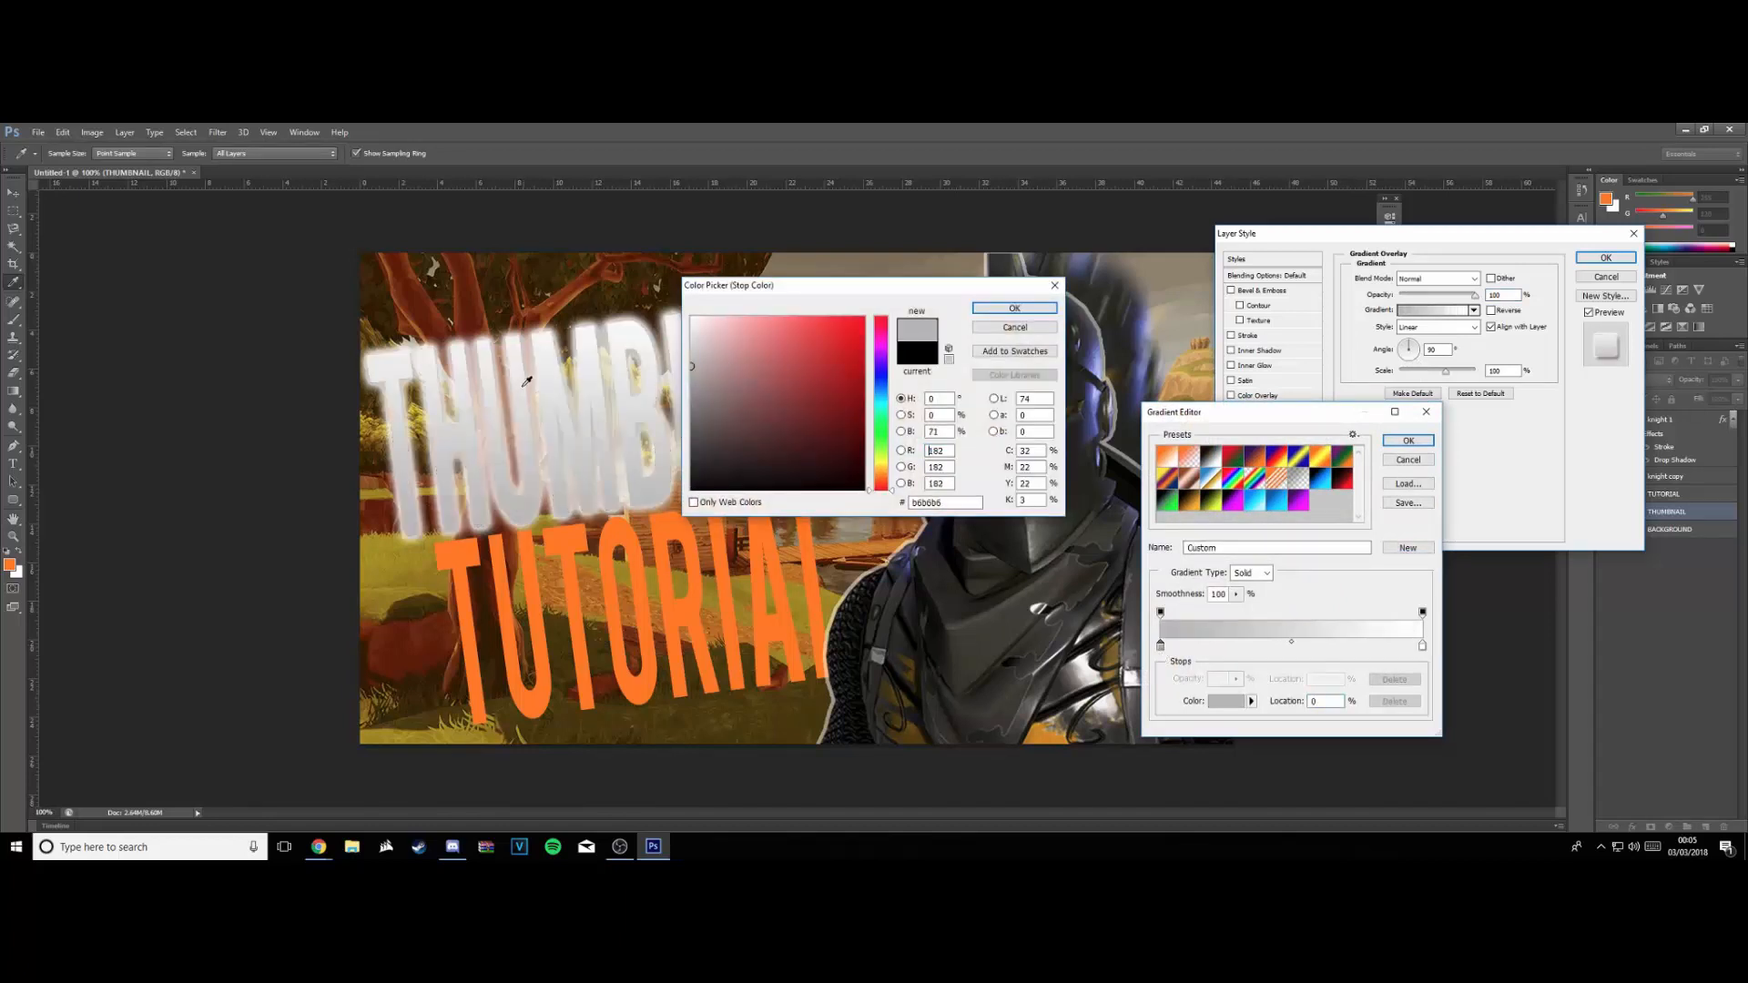
pyautogui.click(991, 311)
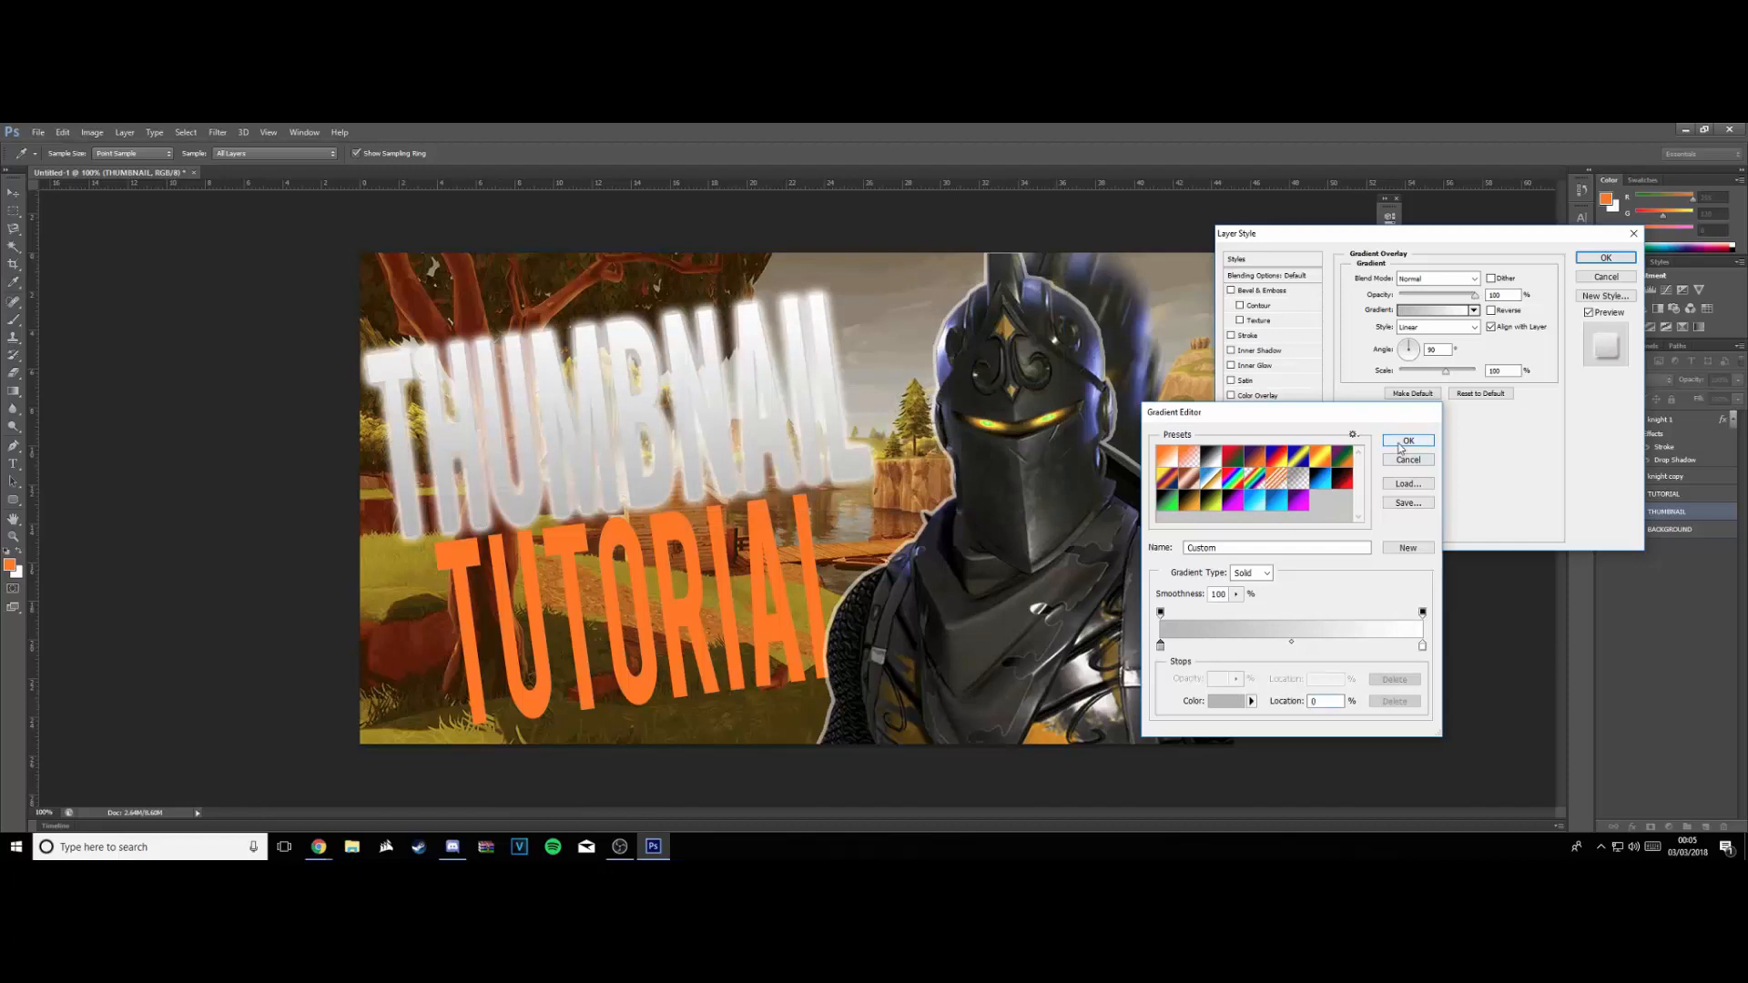
pyautogui.click(1408, 441)
# Add an outside Stroke to THUMBNAIL in very light grey (e2e2e2)
pyautogui.click(1231, 336)
pyautogui.click(1249, 336)
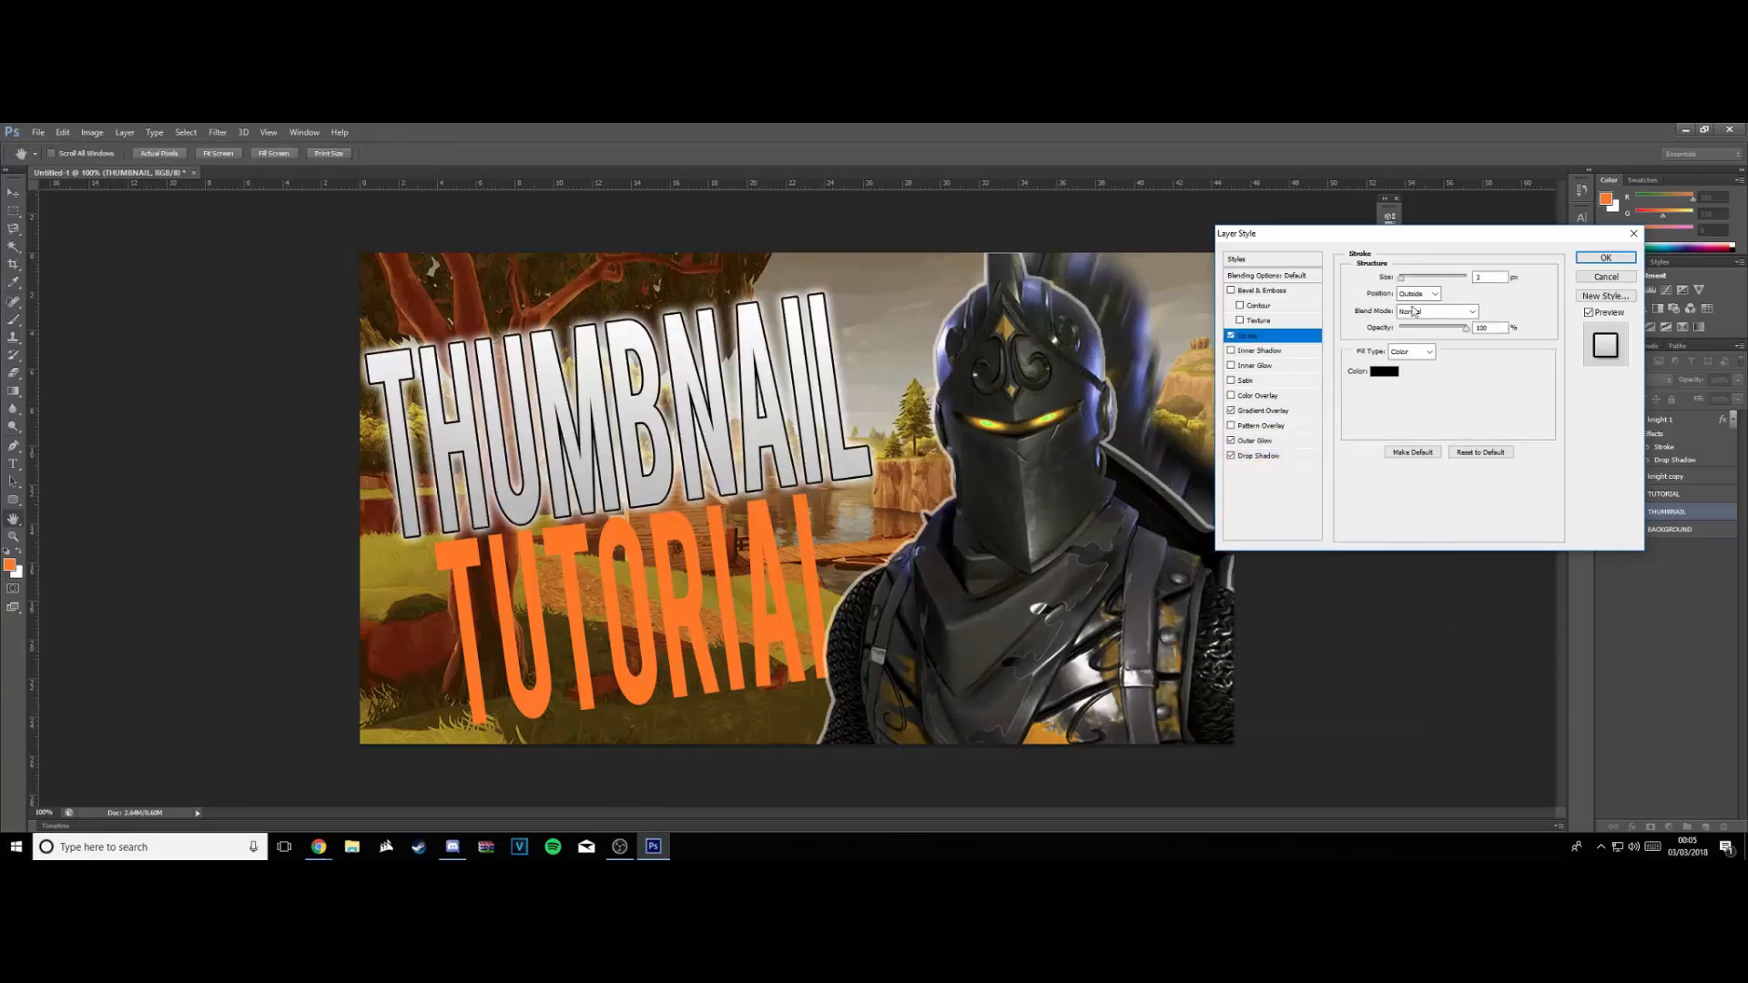
pyautogui.click(1385, 370)
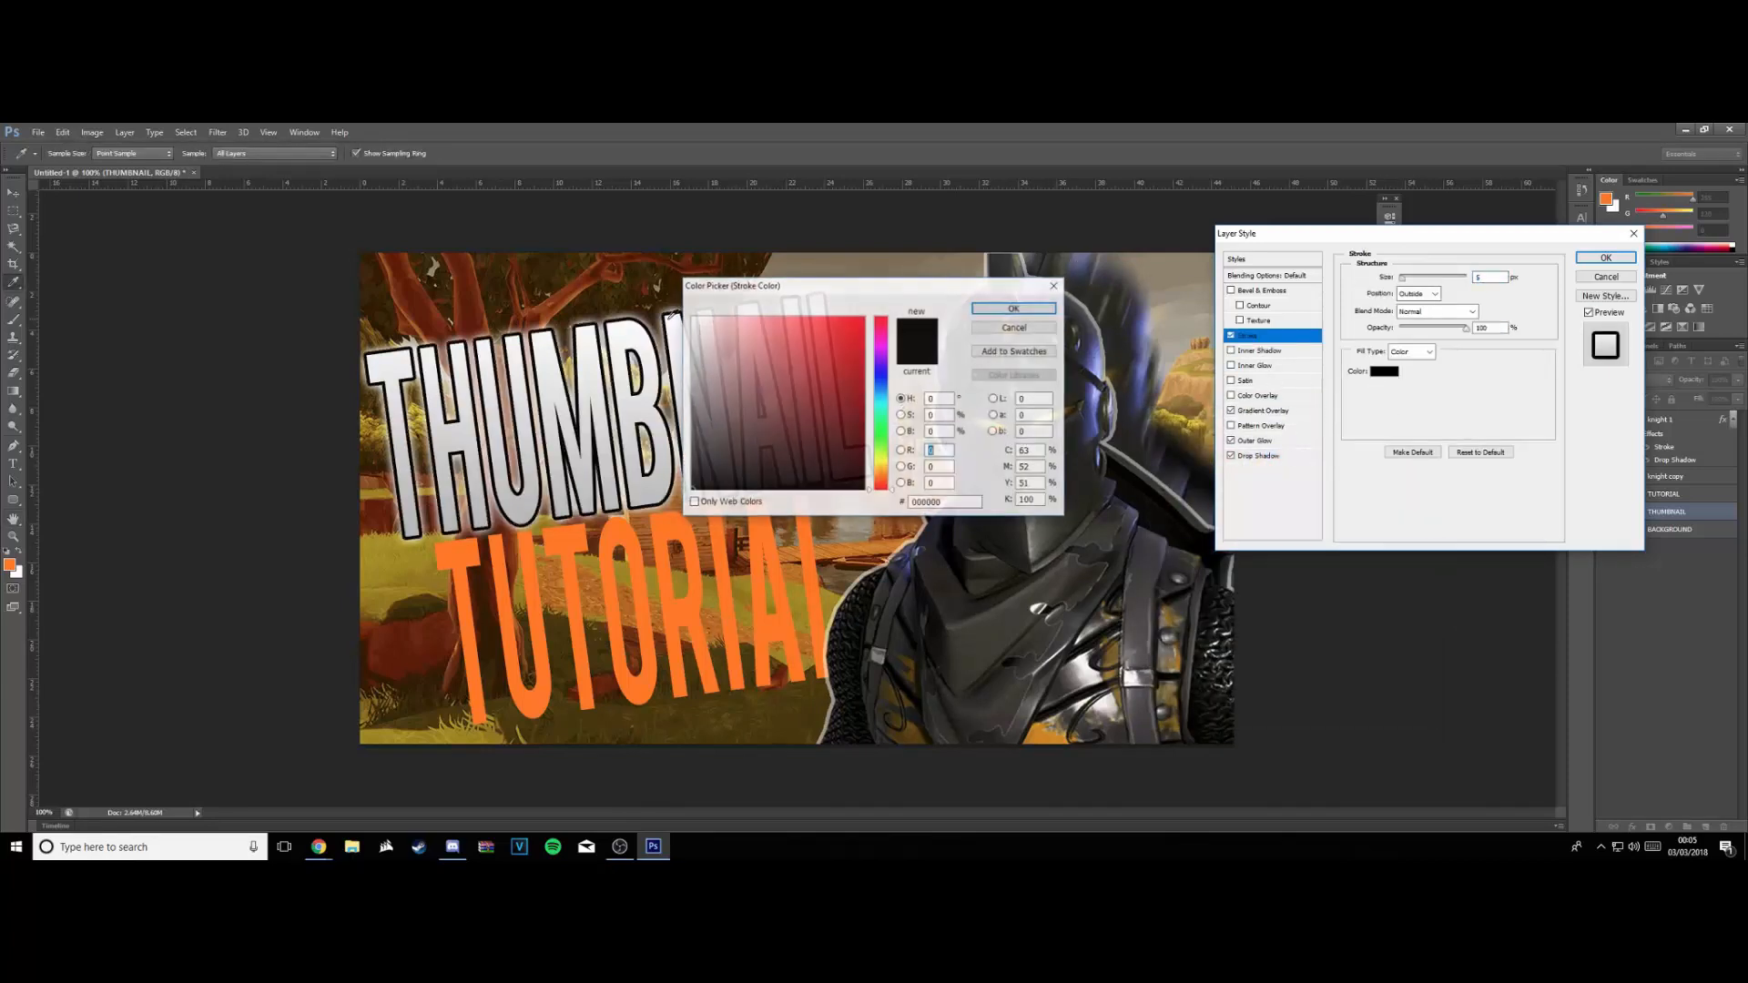
pyautogui.click(670, 332)
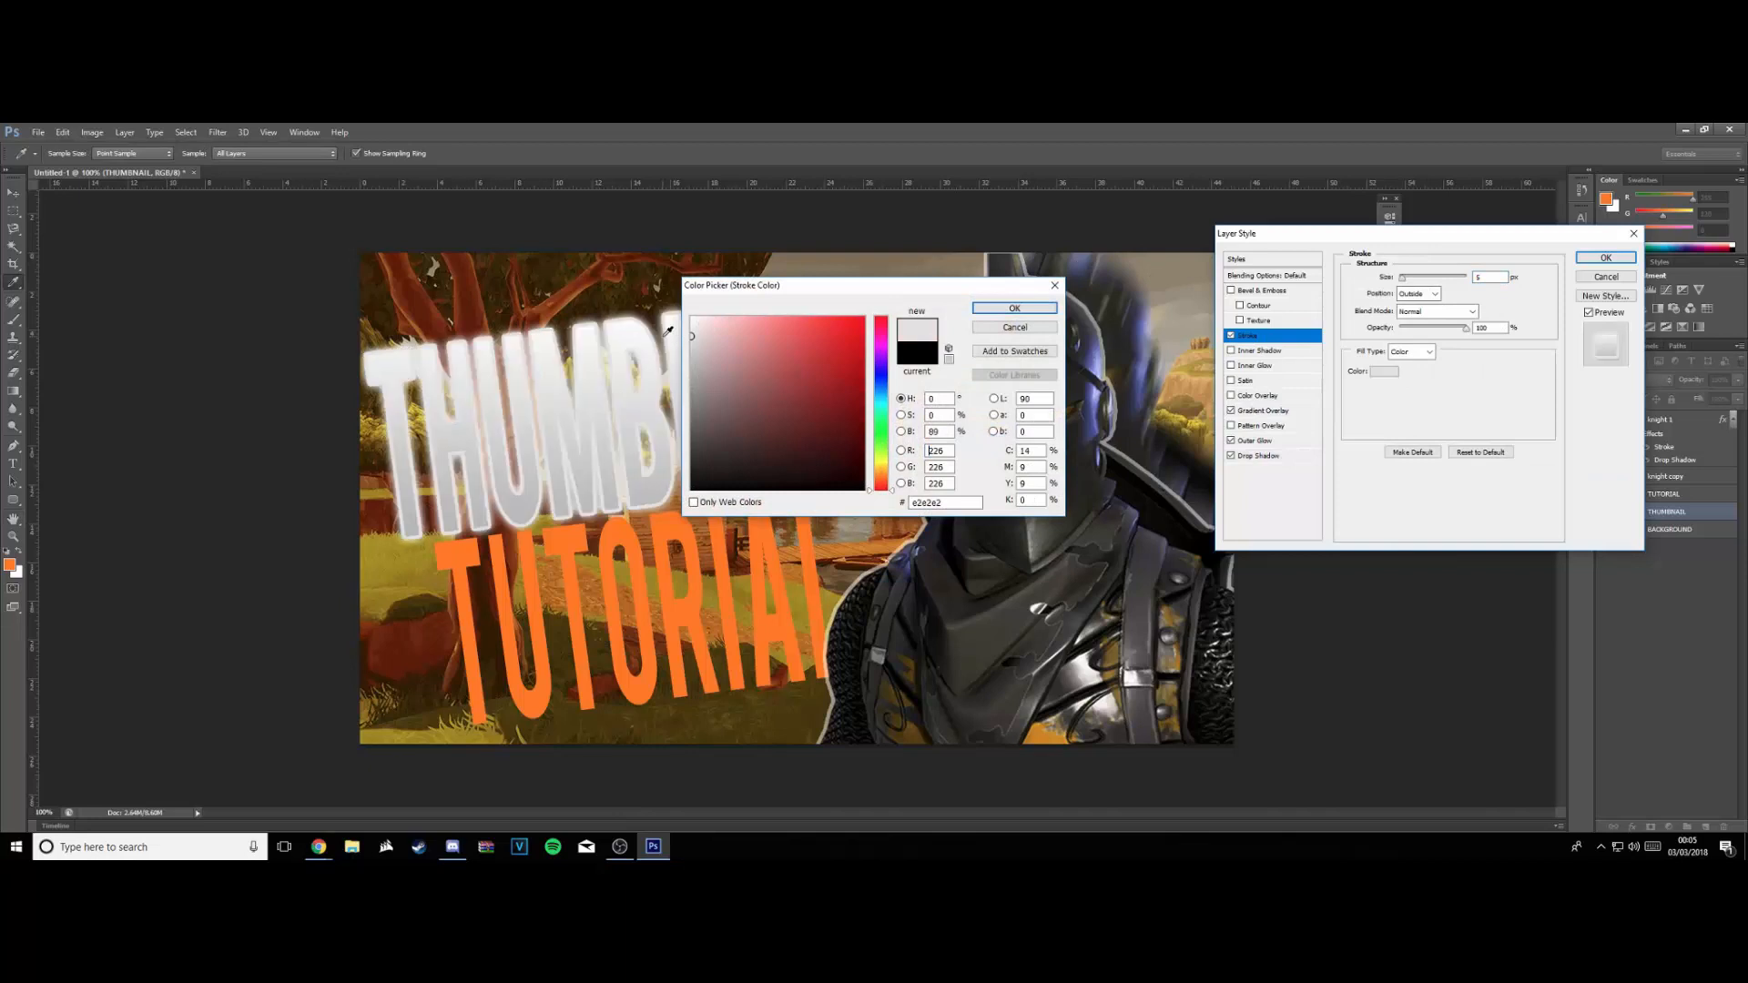
pyautogui.click(993, 309)
# Add an orange Inner Glow with 15 px size to THUMBNAIL and apply the layer style
pyautogui.click(1249, 366)
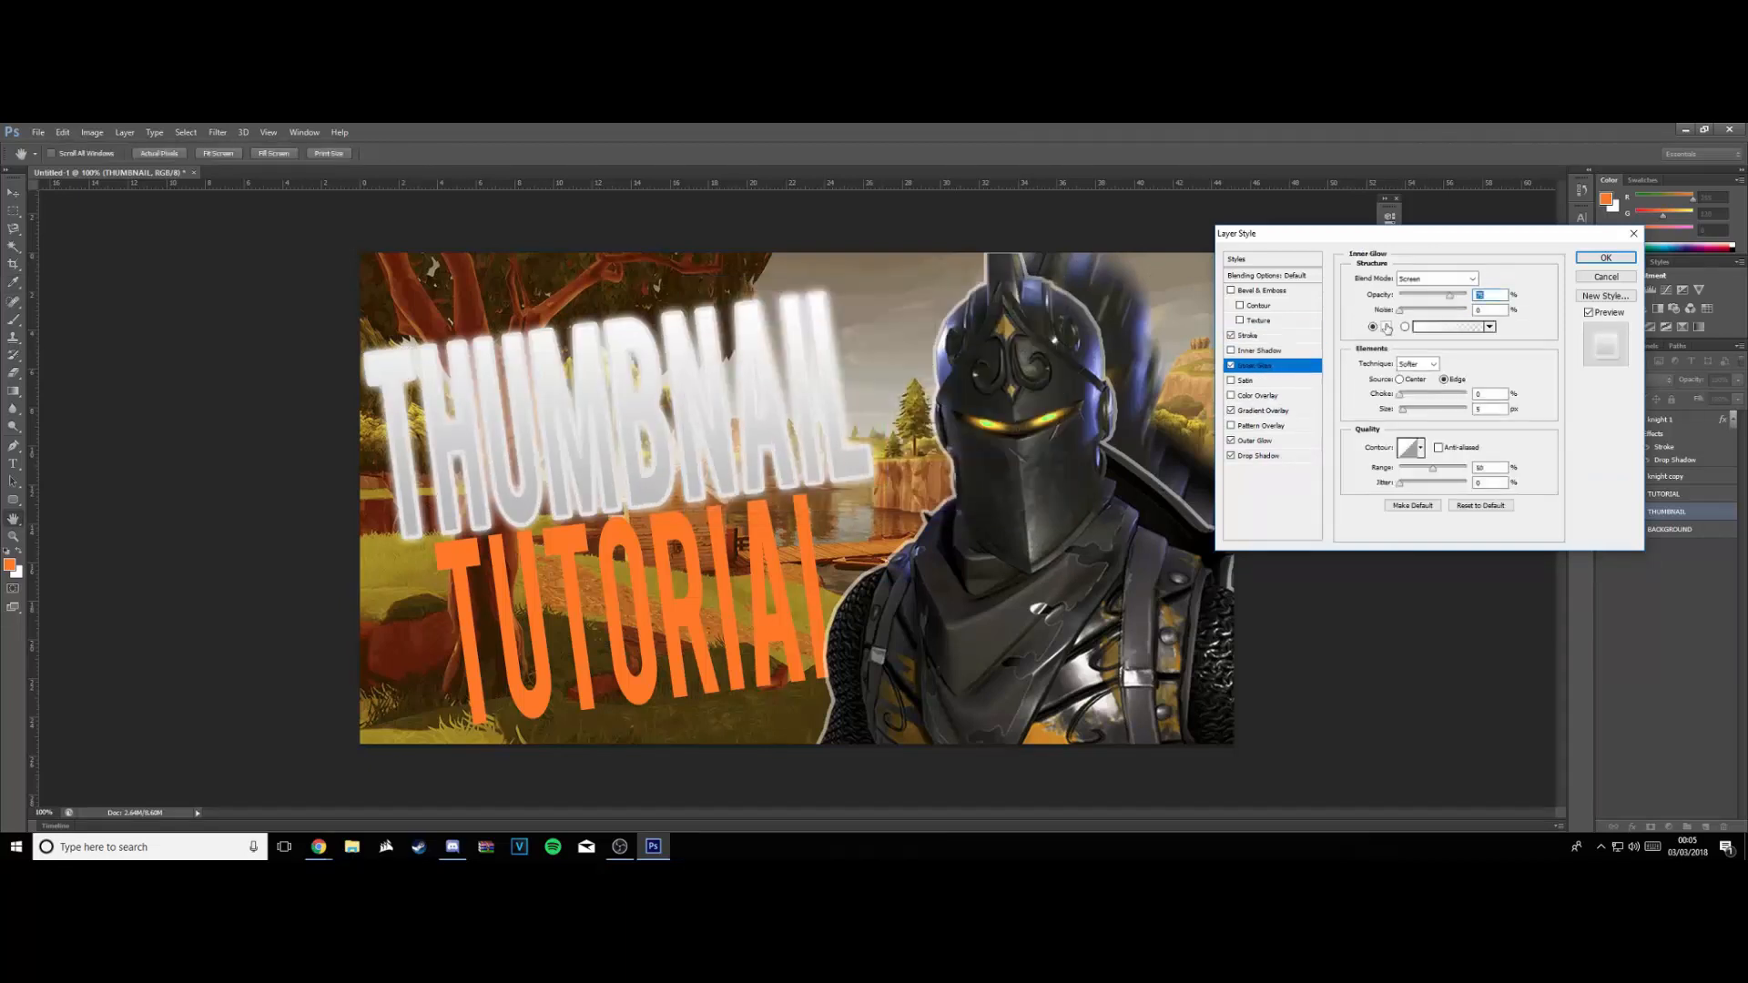
pyautogui.click(1386, 327)
pyautogui.click(882, 469)
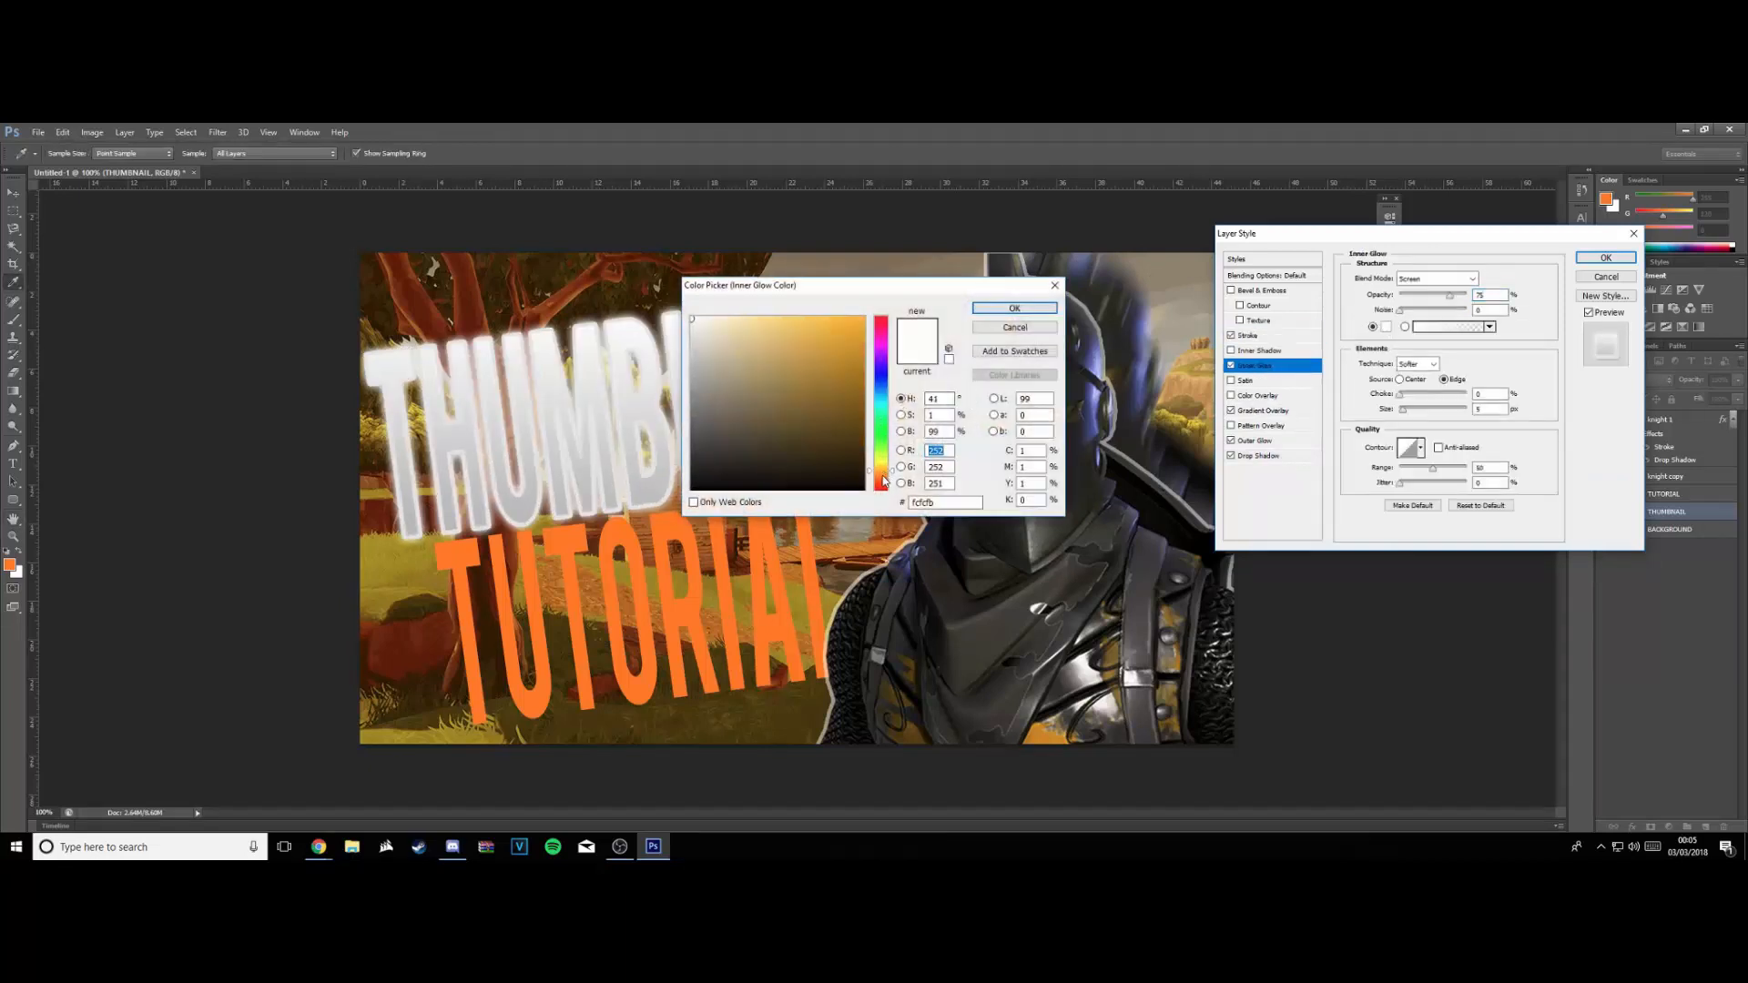
pyautogui.click(883, 475)
pyautogui.click(864, 318)
pyautogui.click(987, 312)
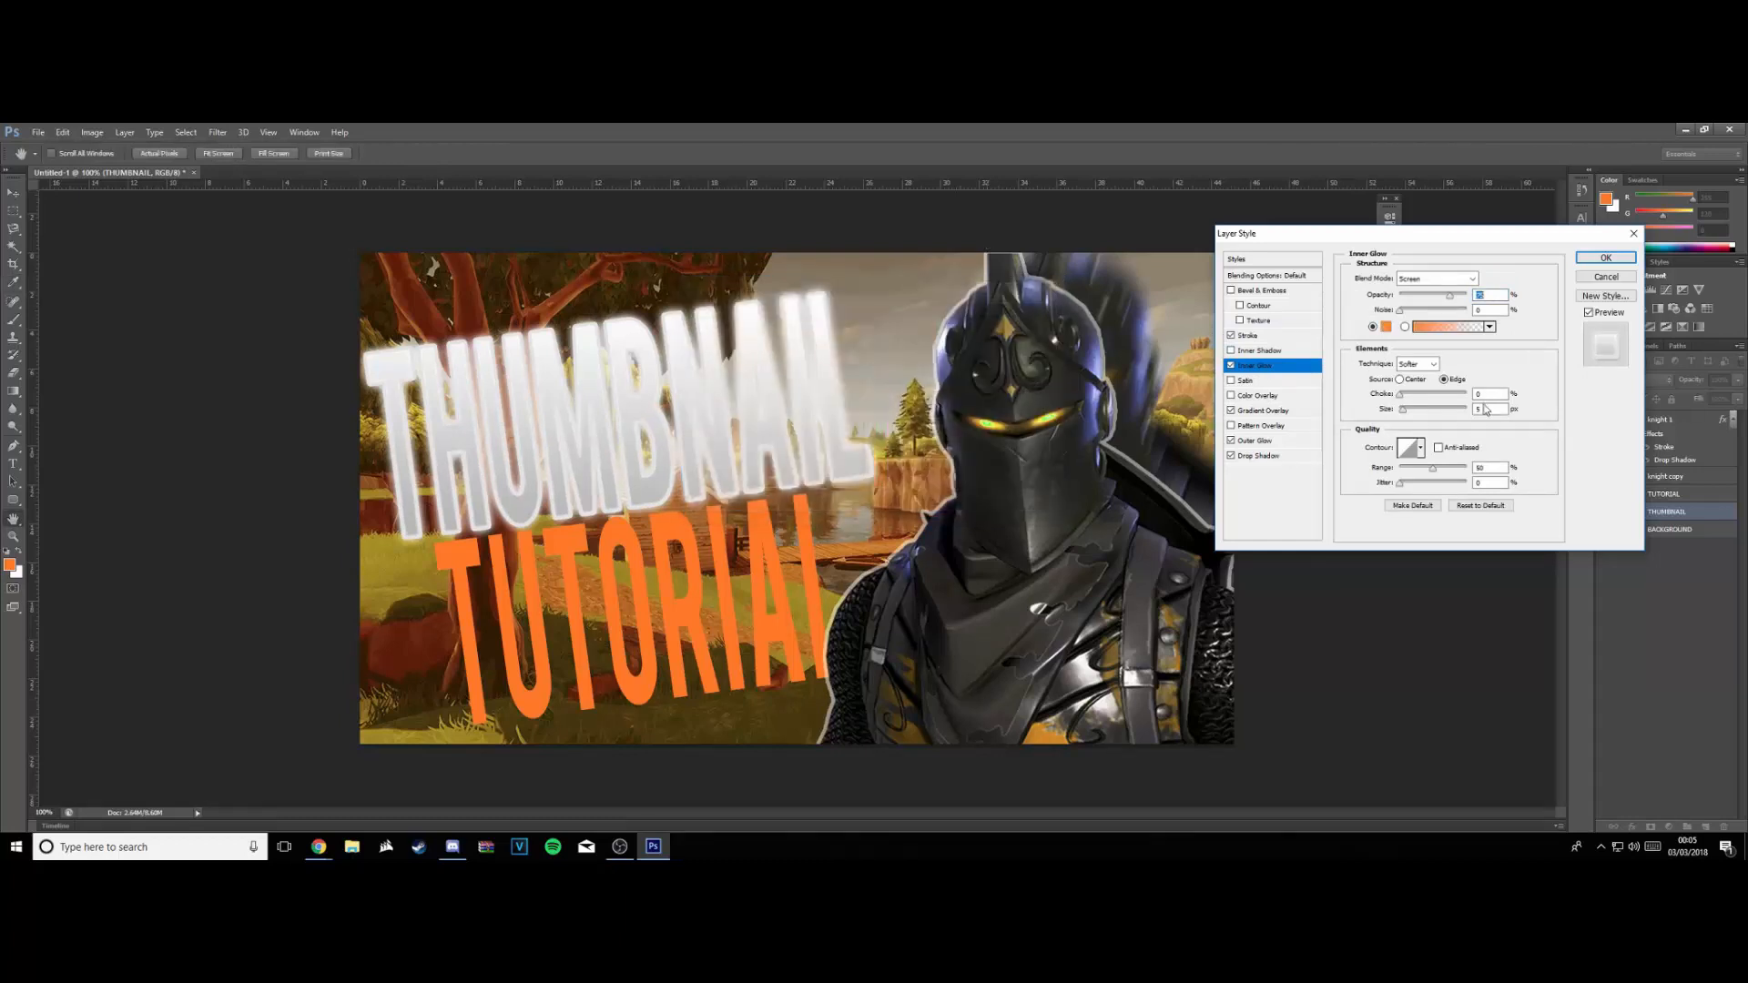
pyautogui.write('15')
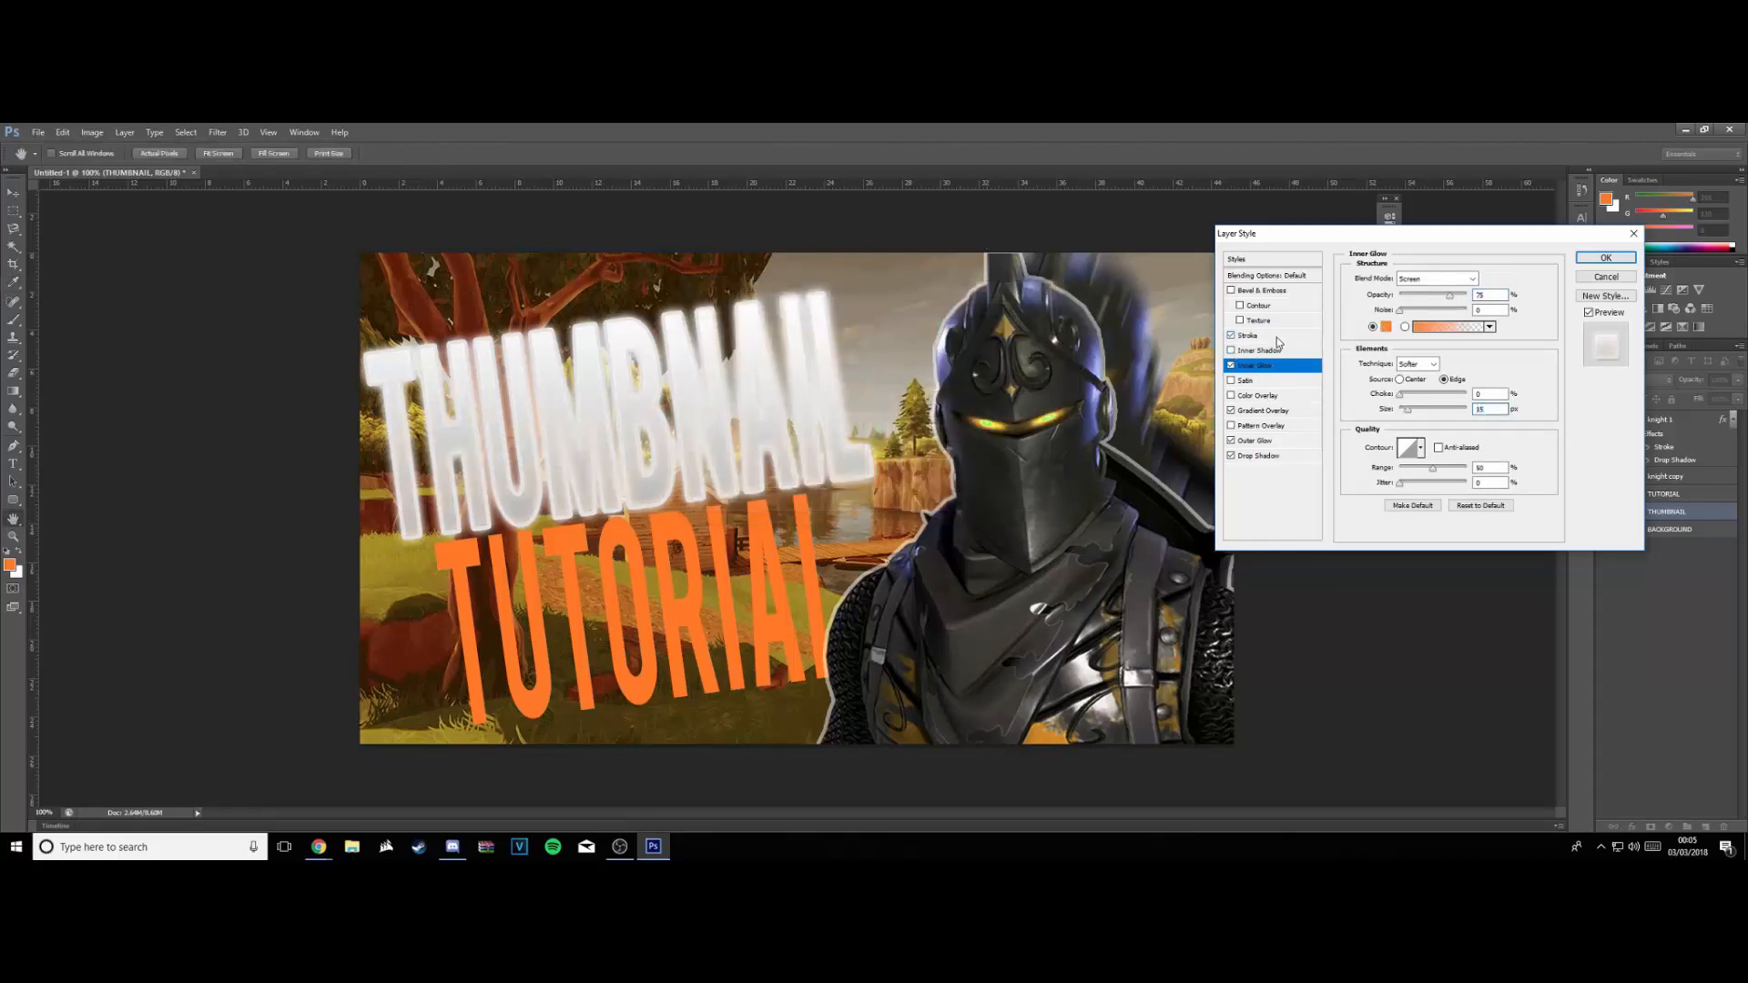
pyautogui.click(1600, 265)
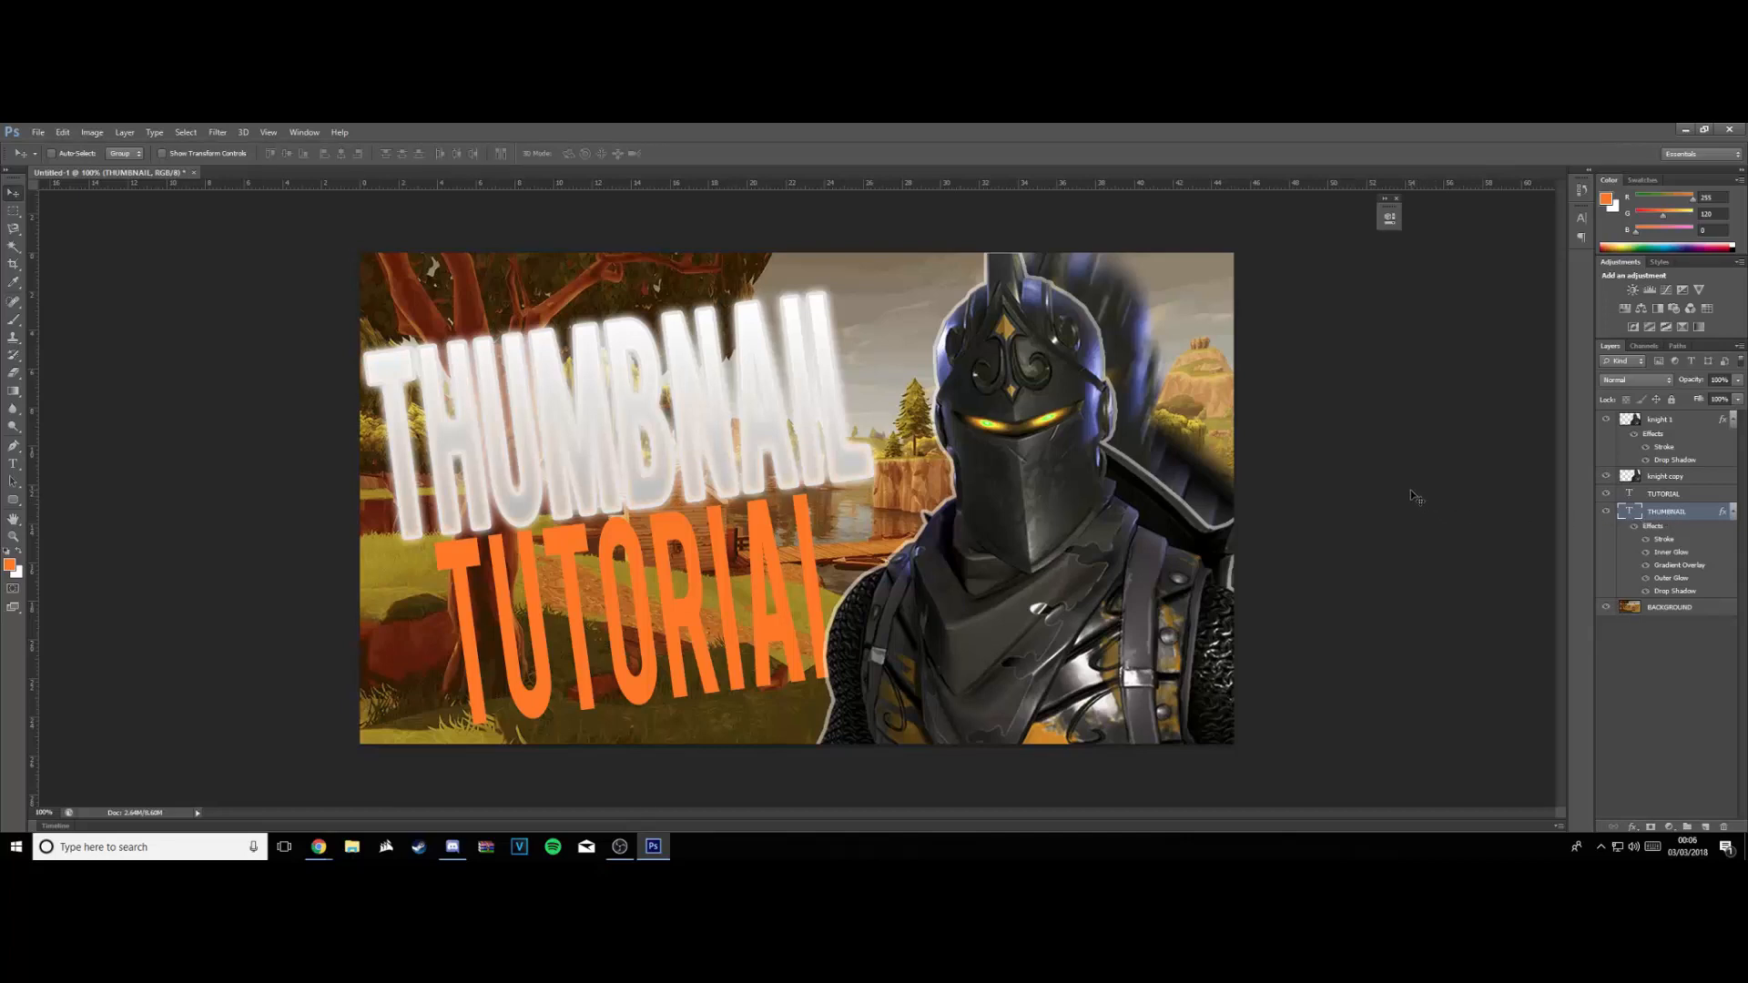
# Duplicate the THUMBNAIL text layer
pyautogui.rightClick(1708, 516)
pyautogui.click(1561, 325)
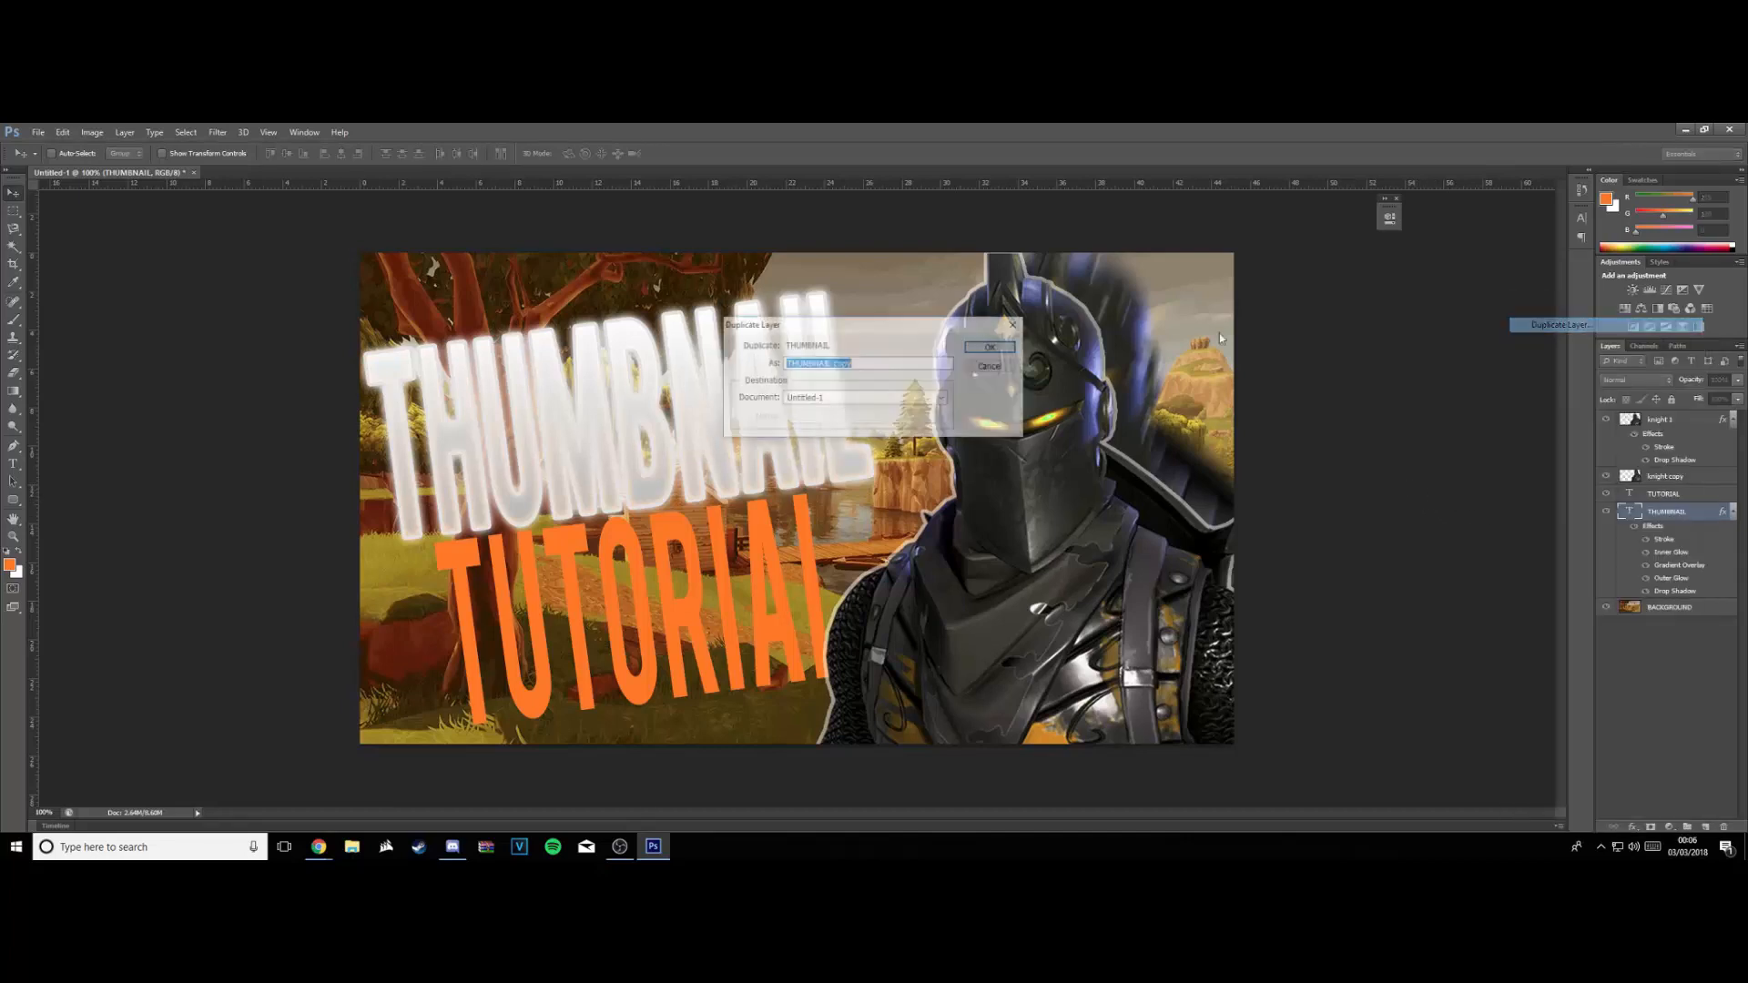
pyautogui.press('Return')
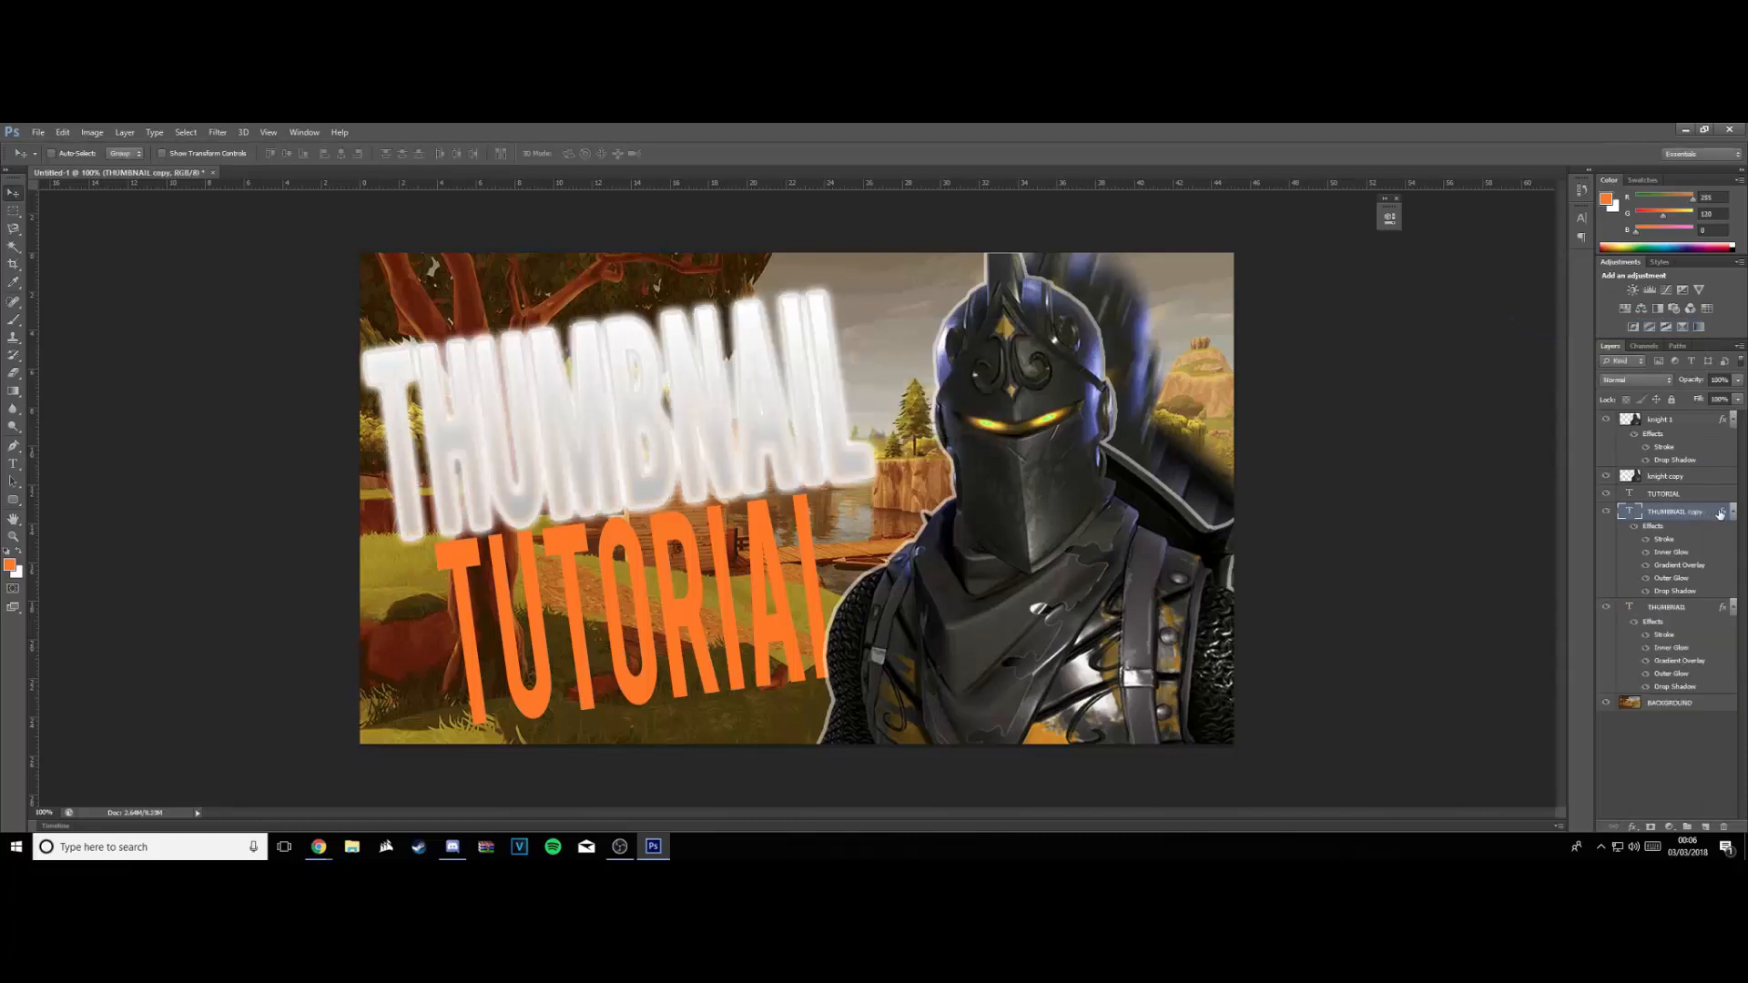
# Disable Stroke and Outer Glow on the THUMBNAIL copy and set its Inner Glow size to 20 px
pyautogui.doubleClick(1719, 513)
pyautogui.click(1231, 335)
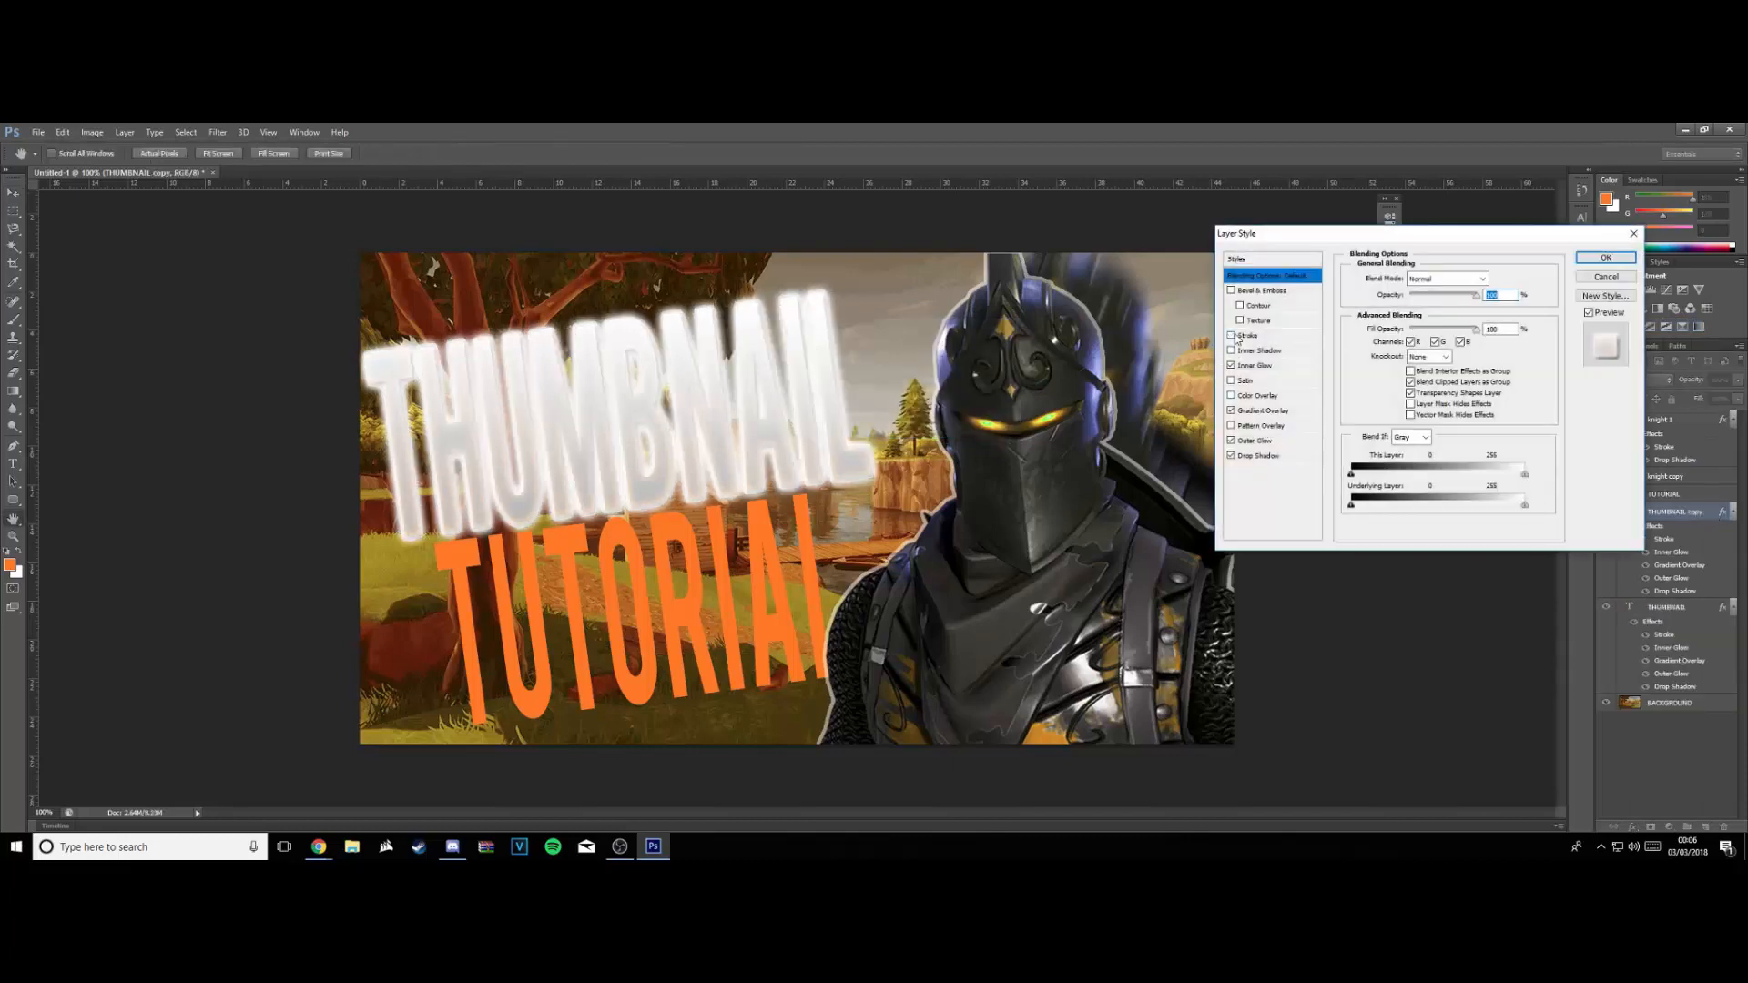
pyautogui.click(1232, 440)
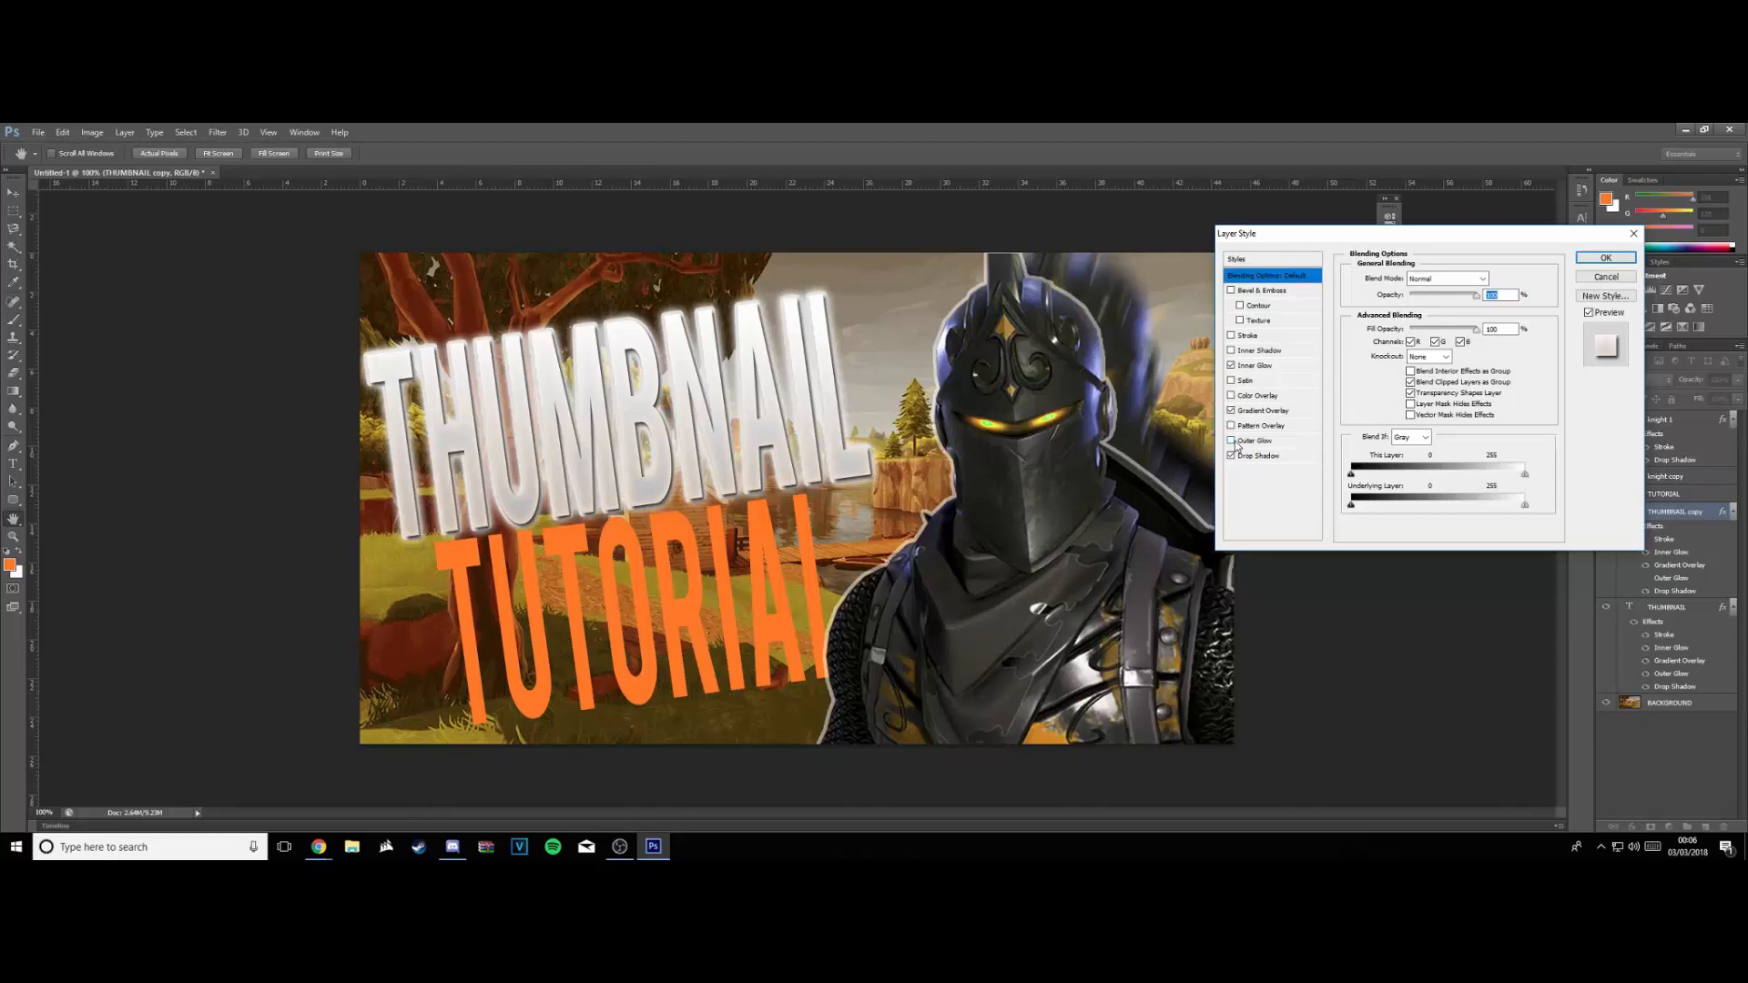
pyautogui.click(1262, 368)
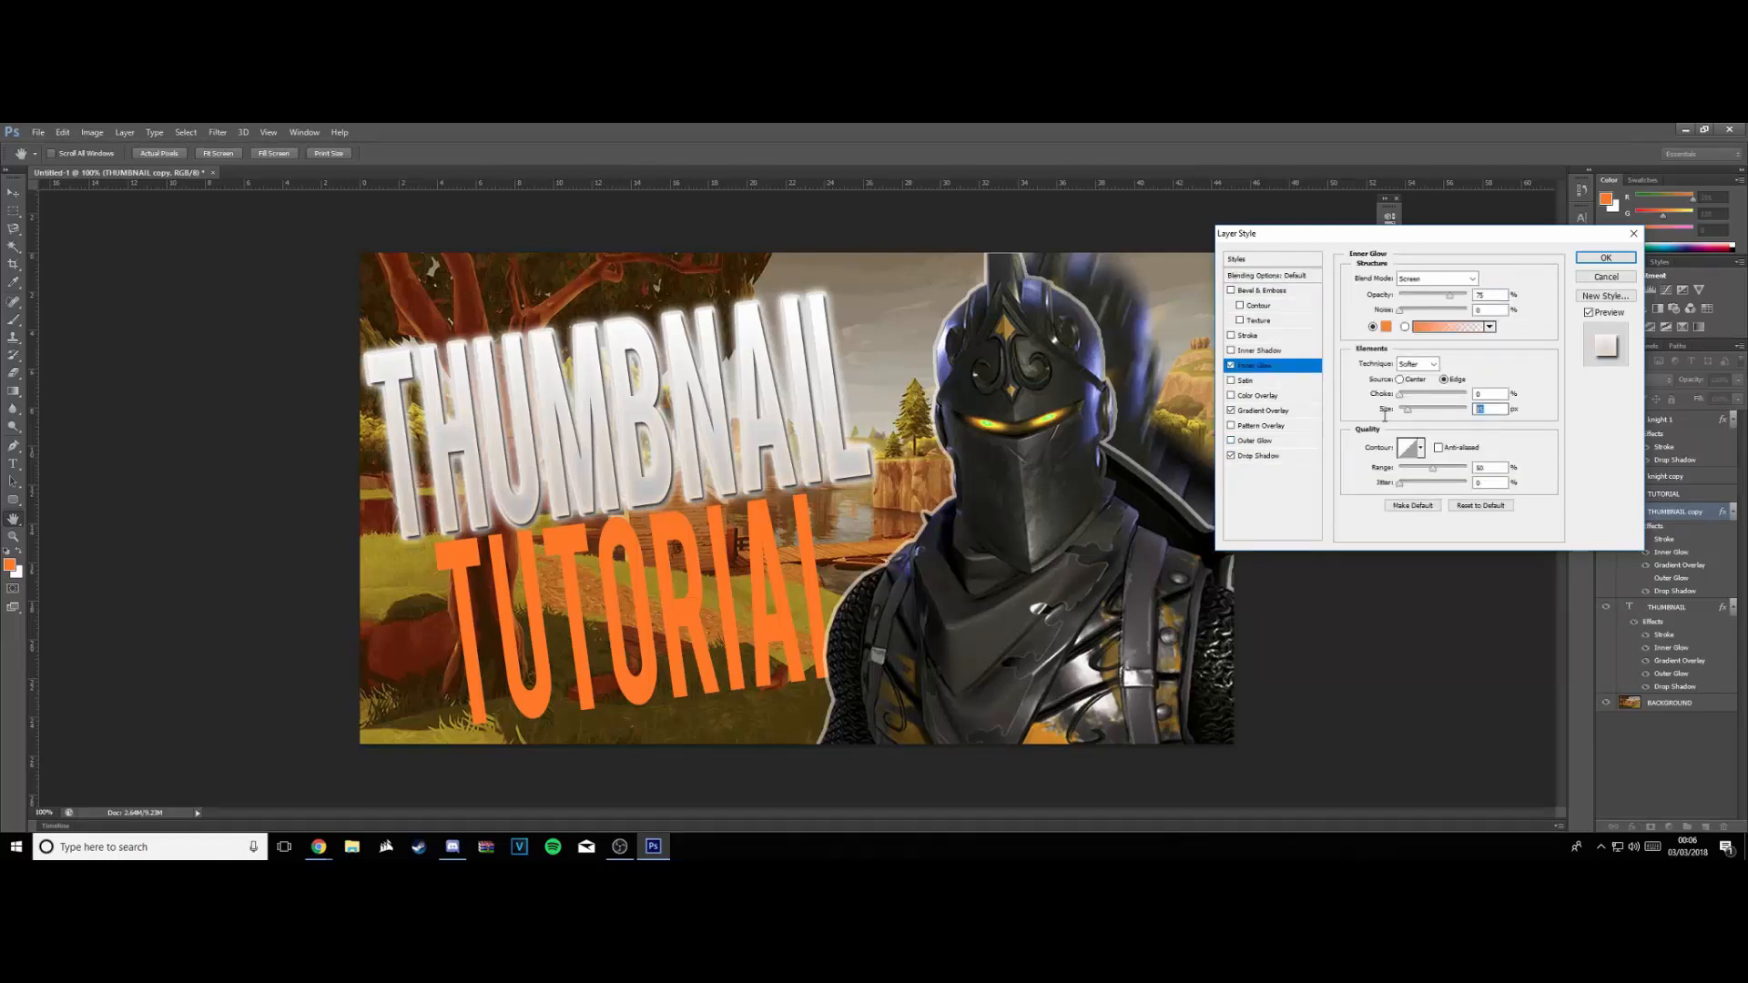
pyautogui.write('20')
pyautogui.click(1607, 258)
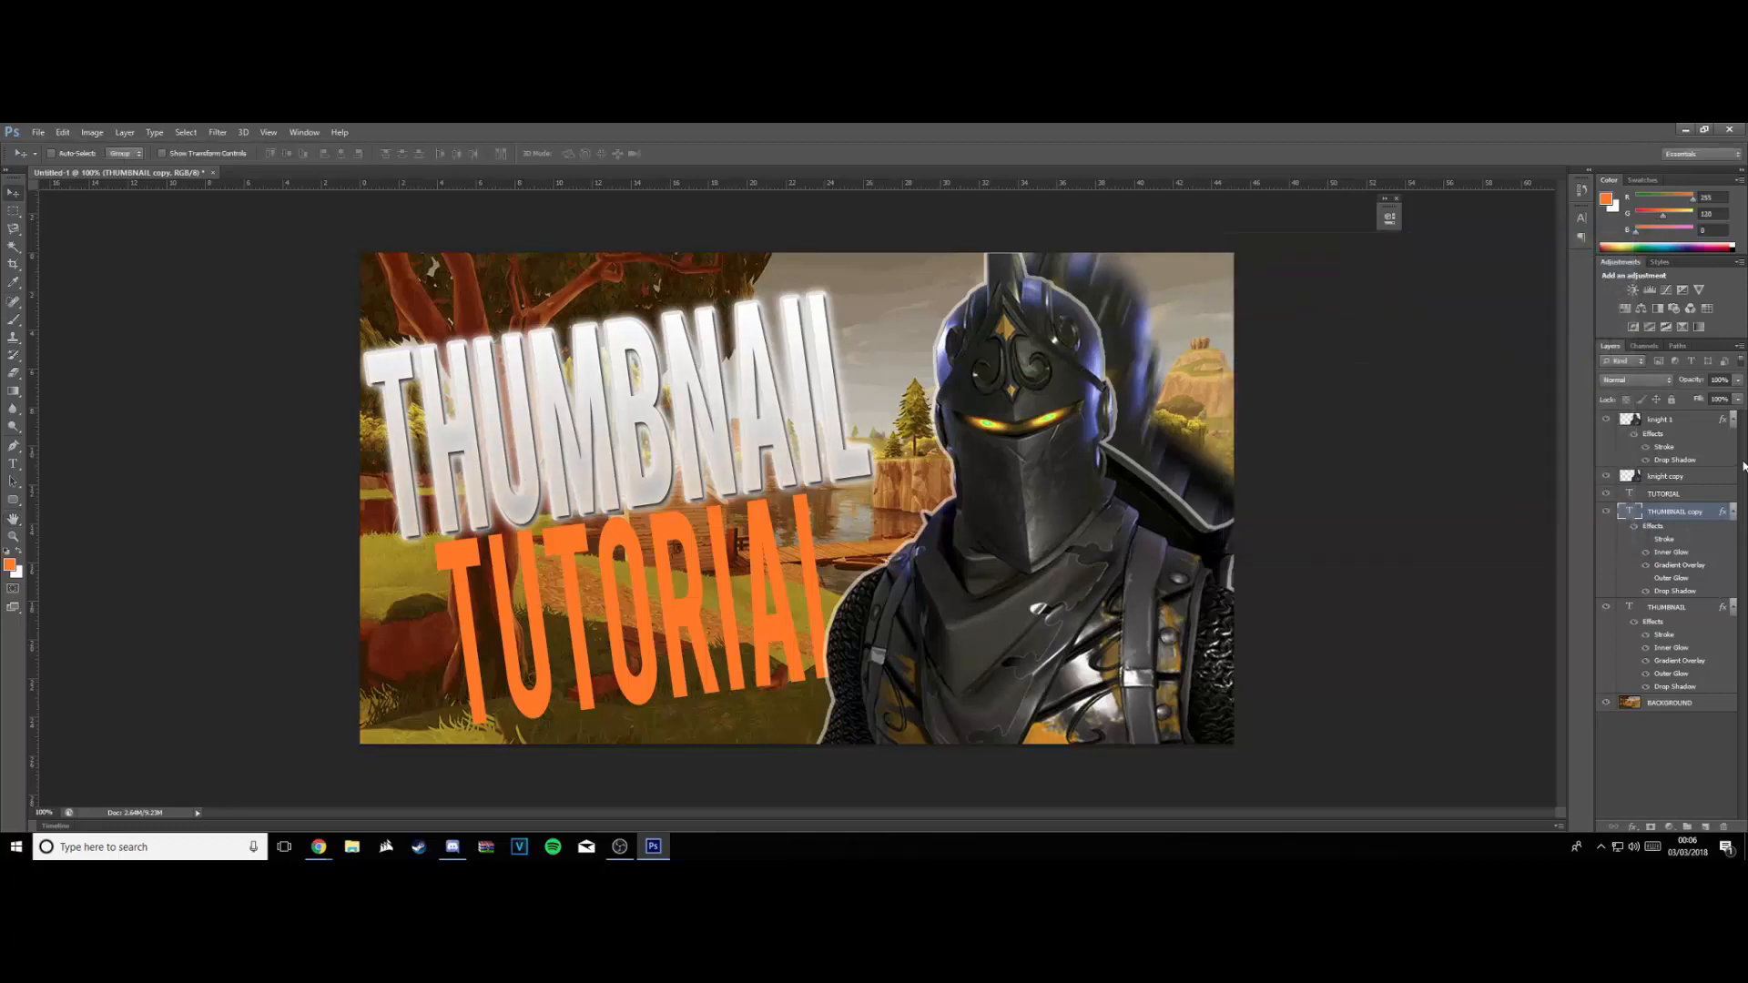
# Add a Drop Shadow and an orange (ff8900) Outer Glow with 20 px size and 20% spread to the TUTORIAL layer
pyautogui.click(1712, 495)
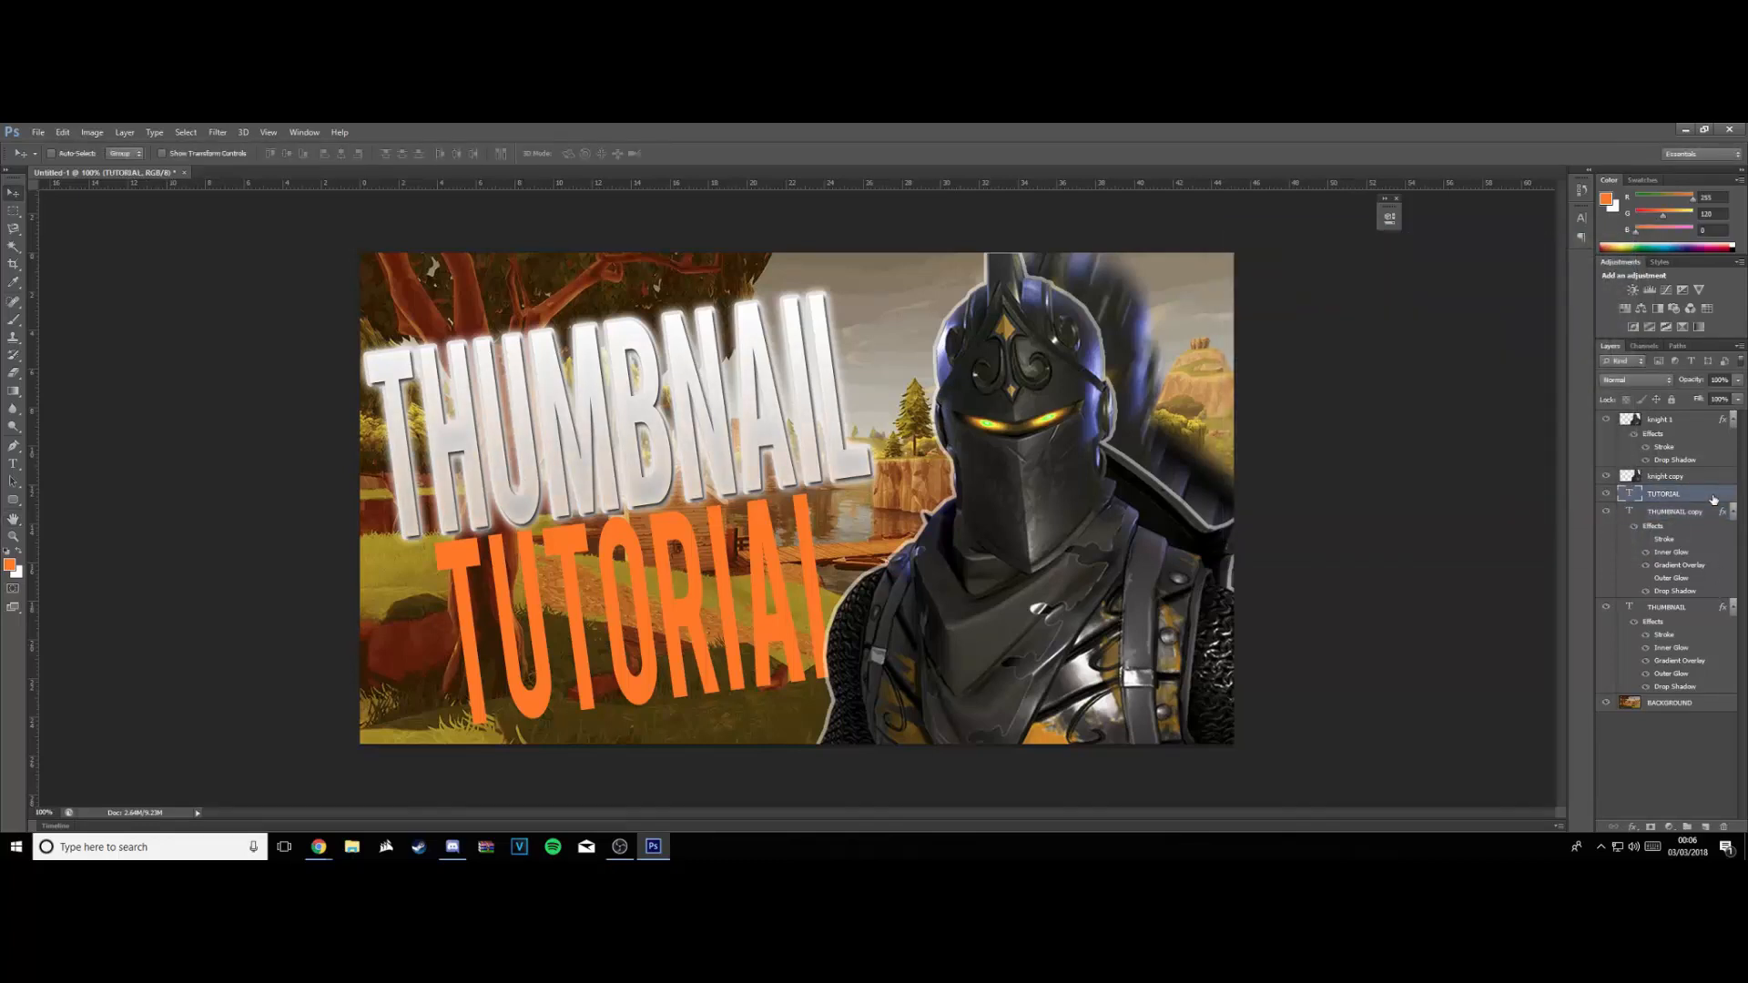
pyautogui.doubleClick(1714, 499)
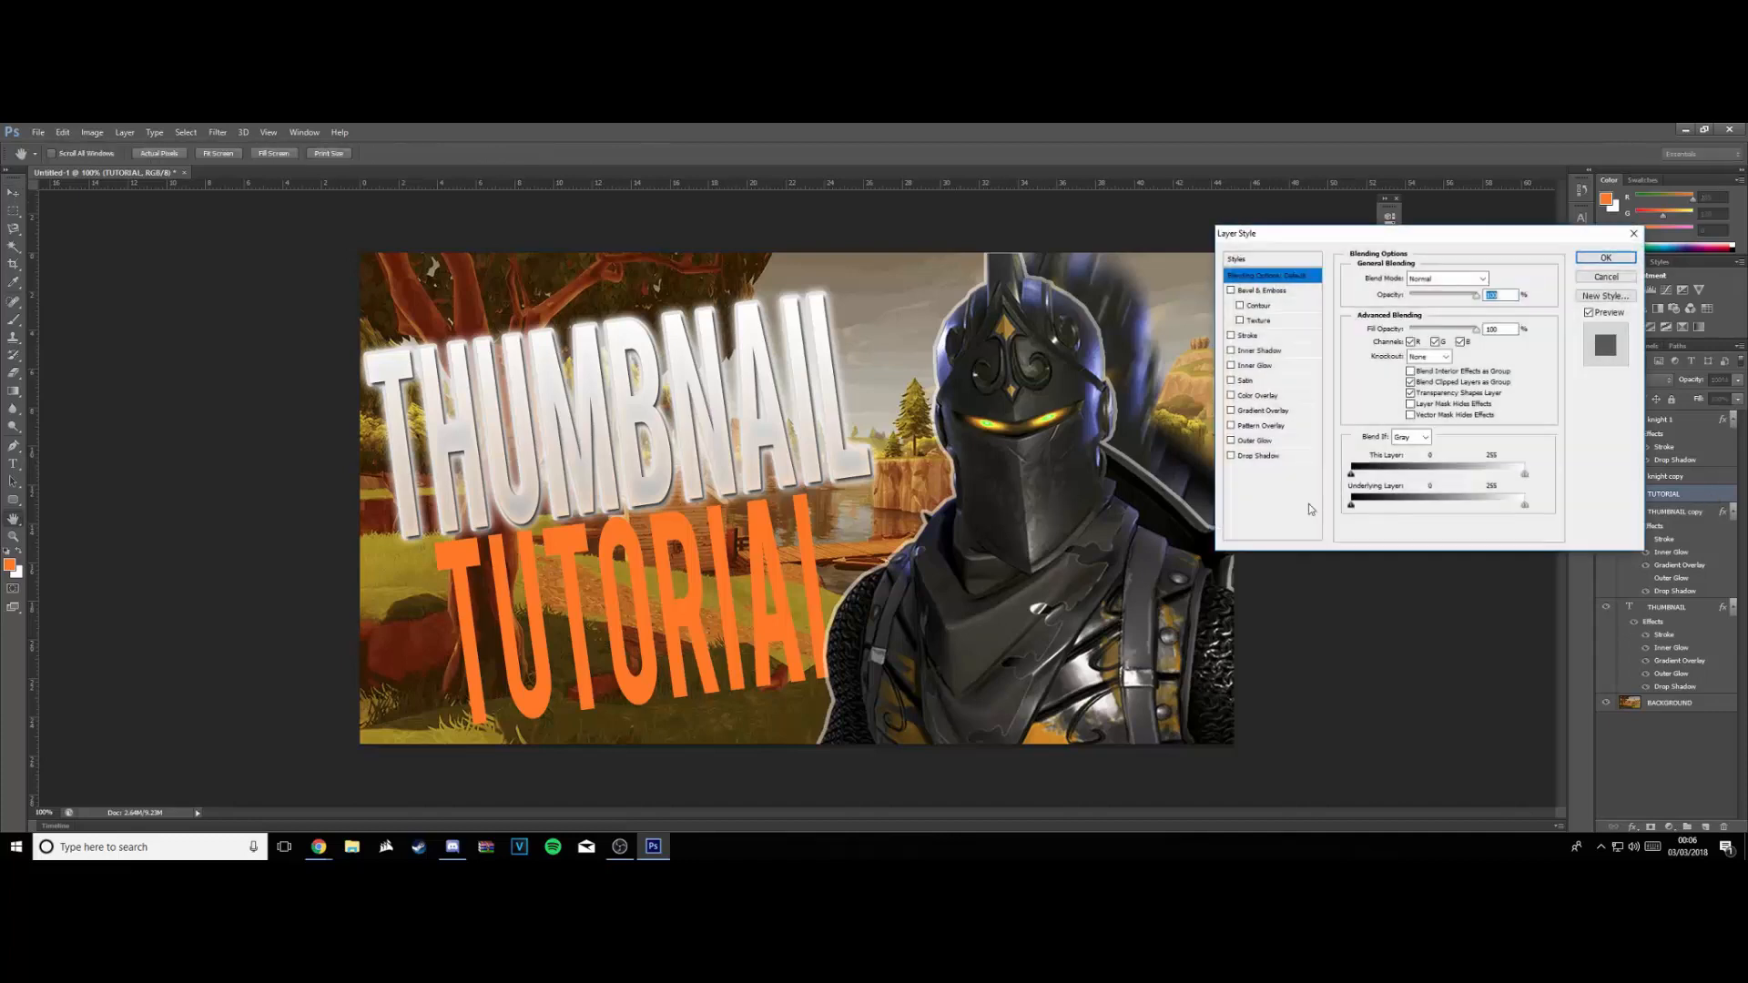
pyautogui.click(1259, 457)
pyautogui.click(1261, 442)
pyautogui.click(1386, 326)
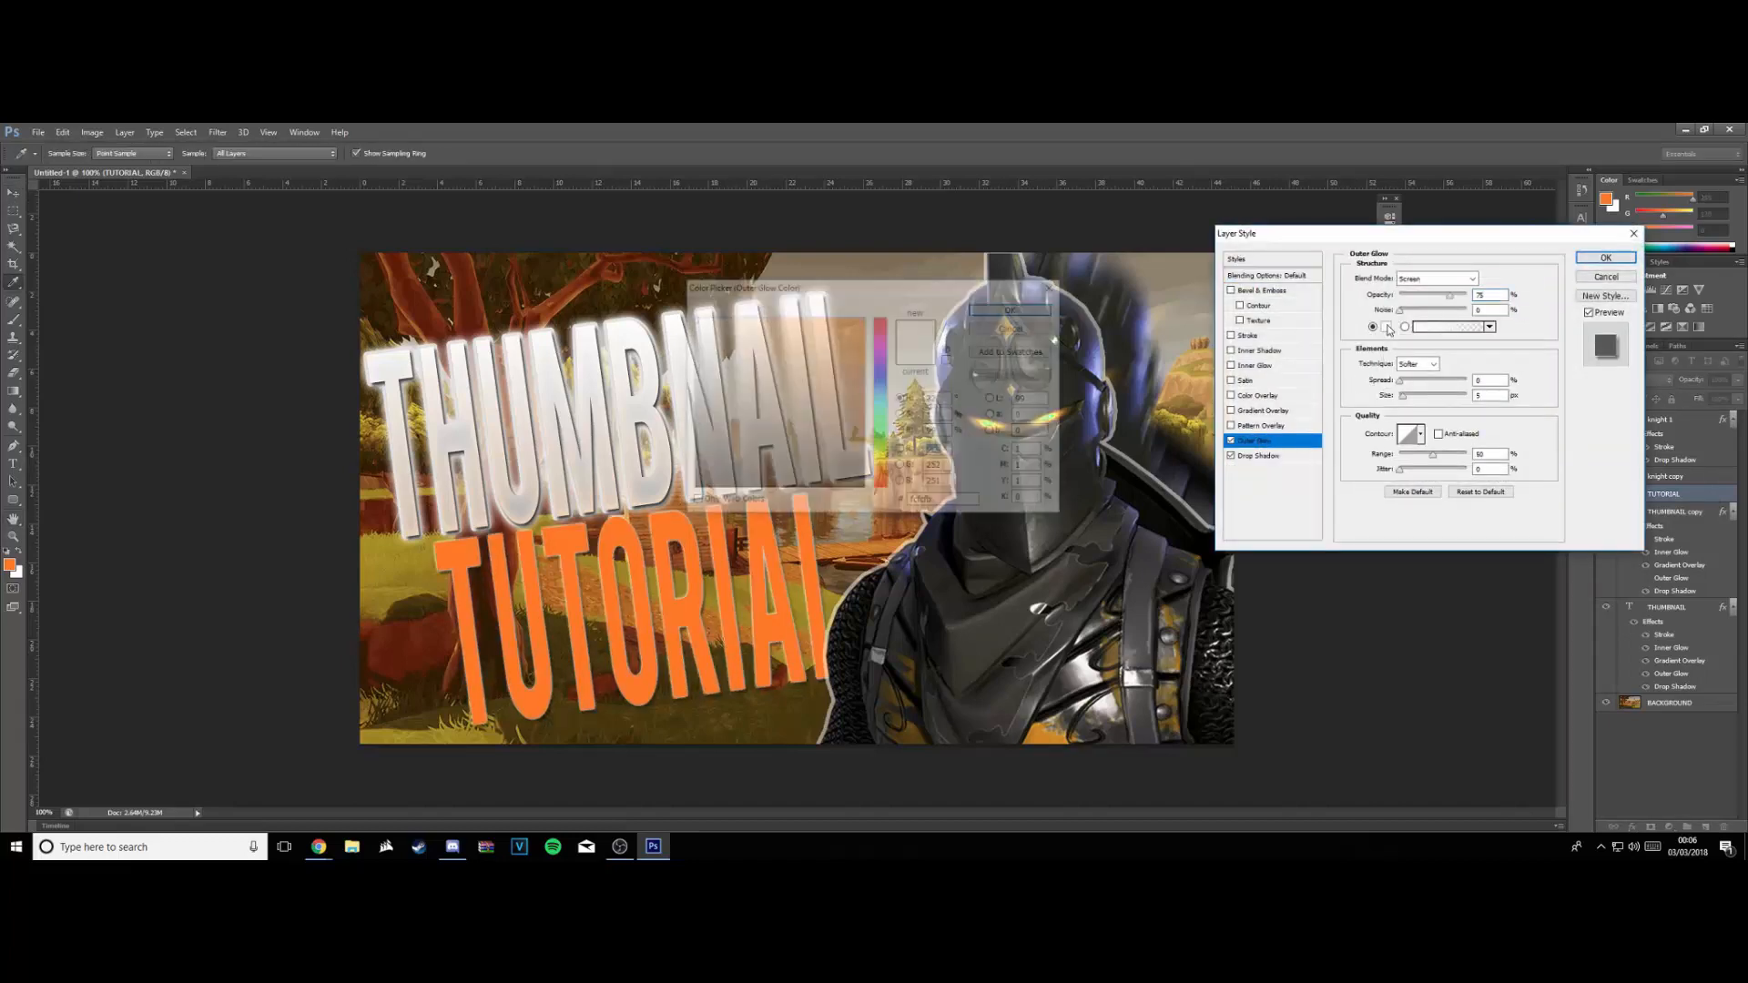
pyautogui.click(864, 318)
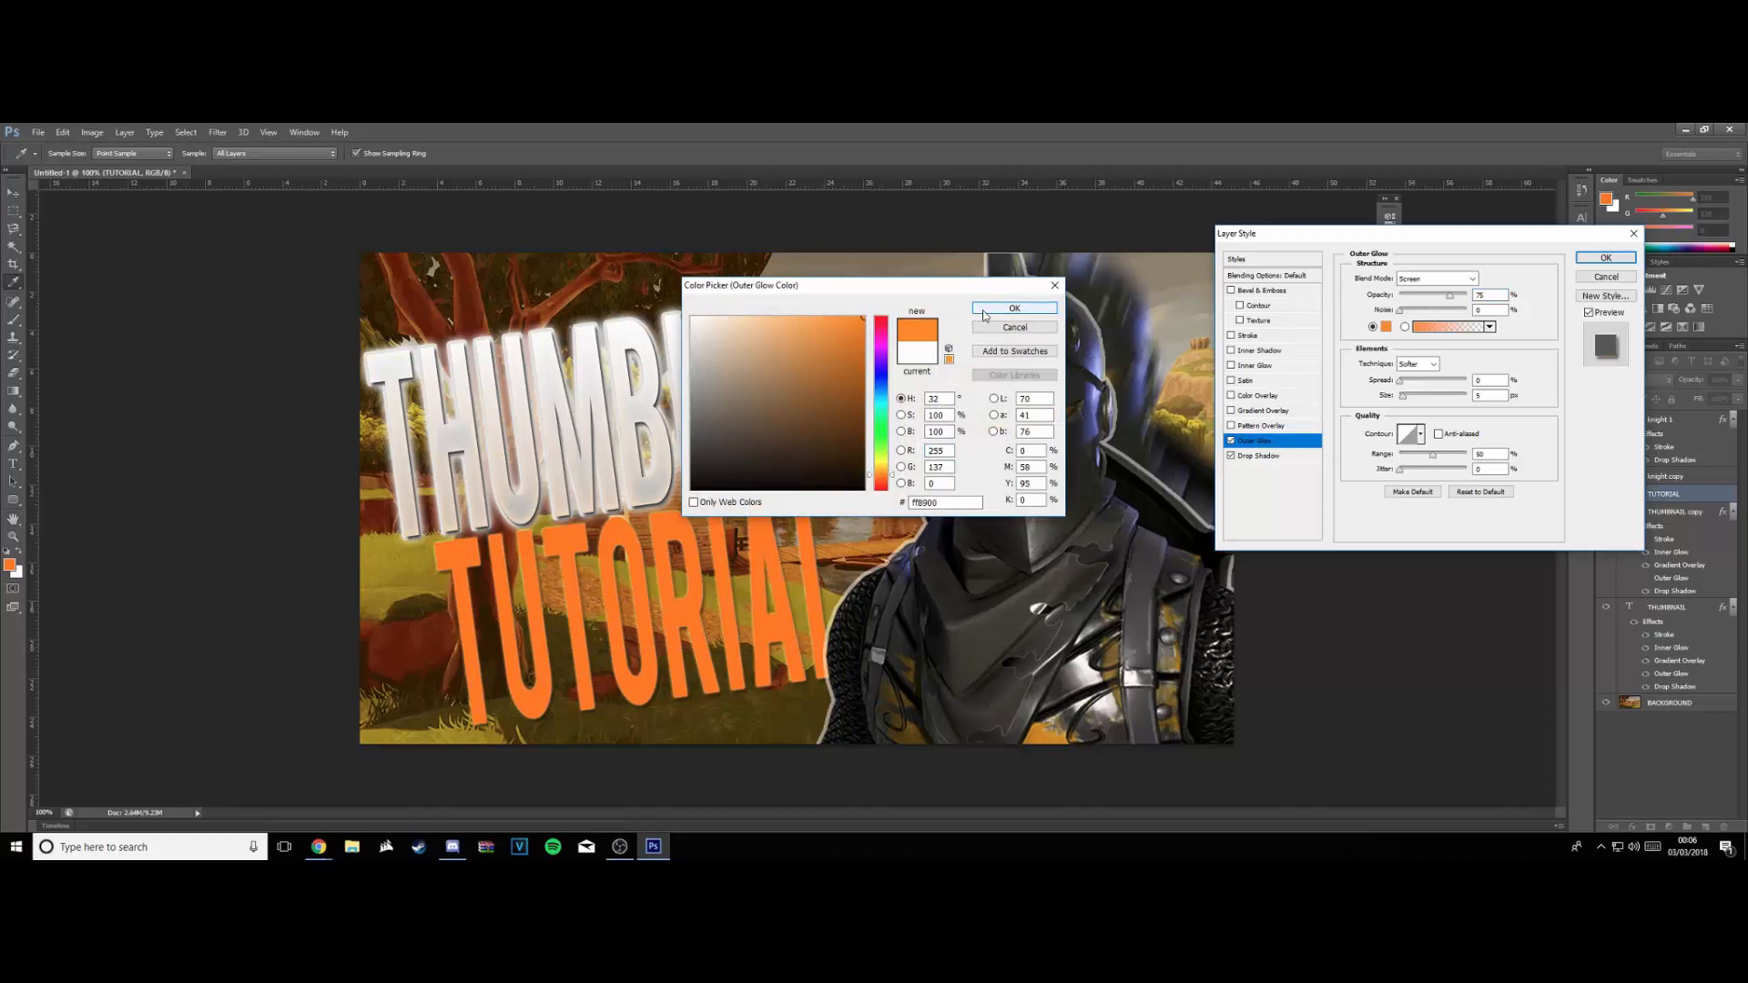
pyautogui.click(976, 315)
pyautogui.doubleClick(1491, 395)
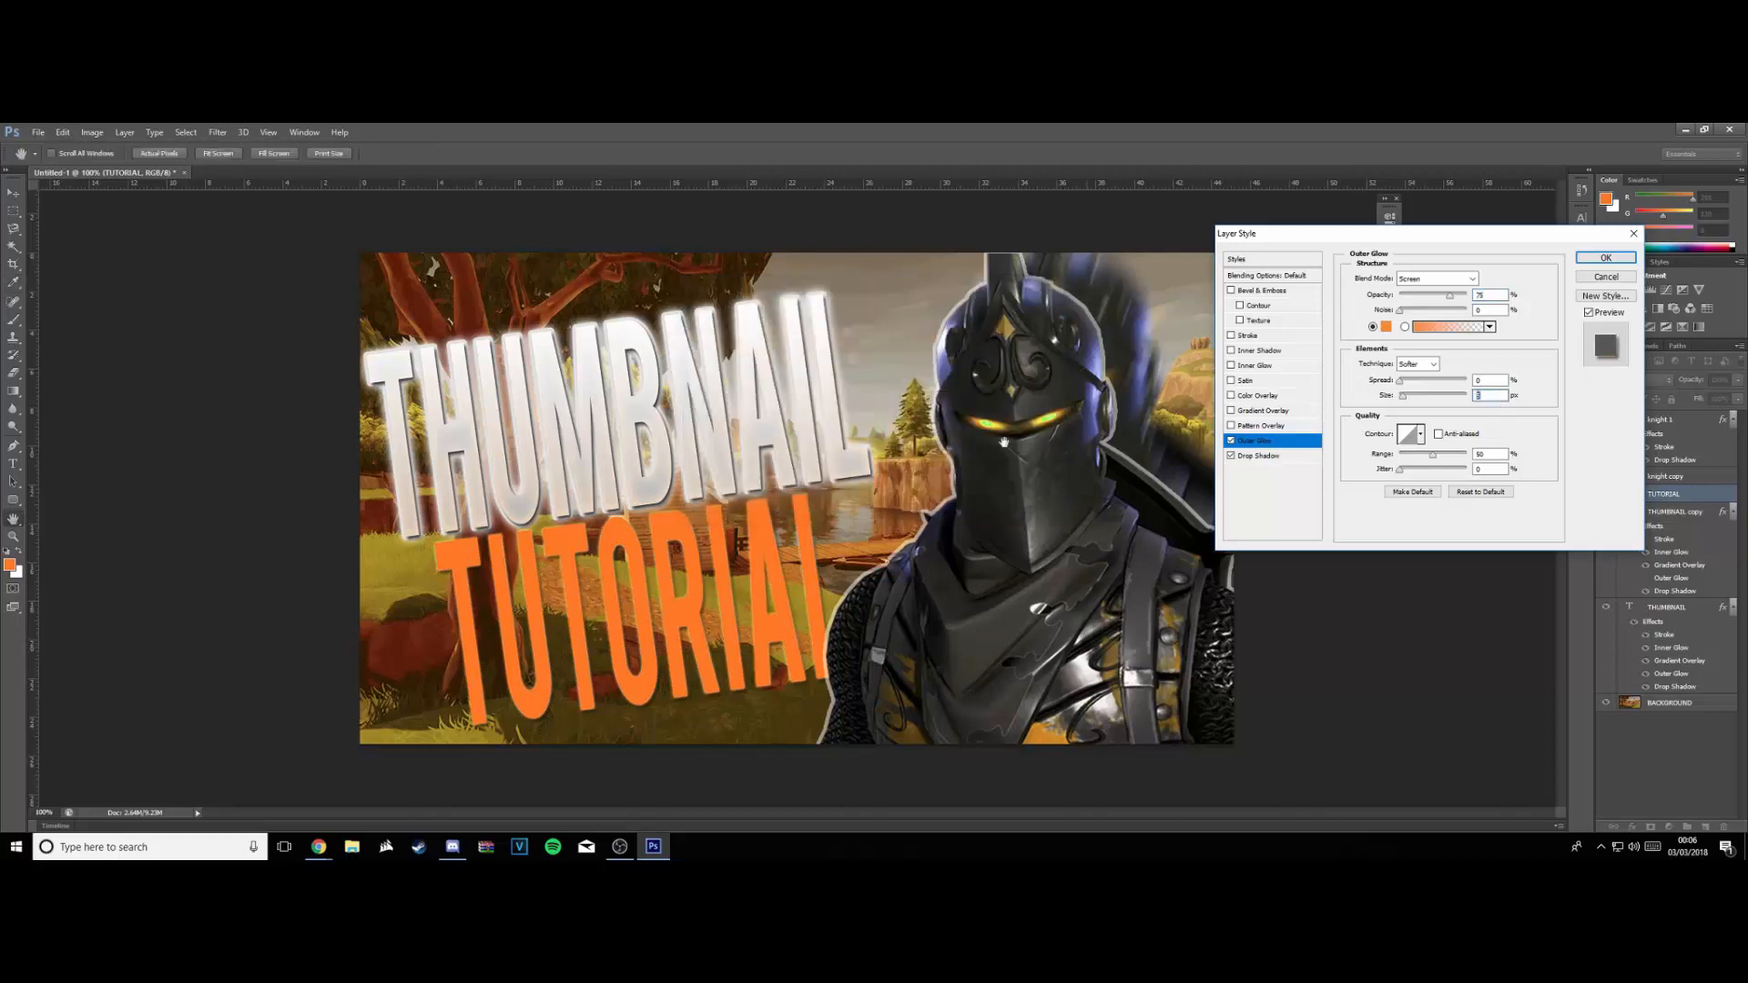
pyautogui.write('20')
pyautogui.doubleClick(1491, 380)
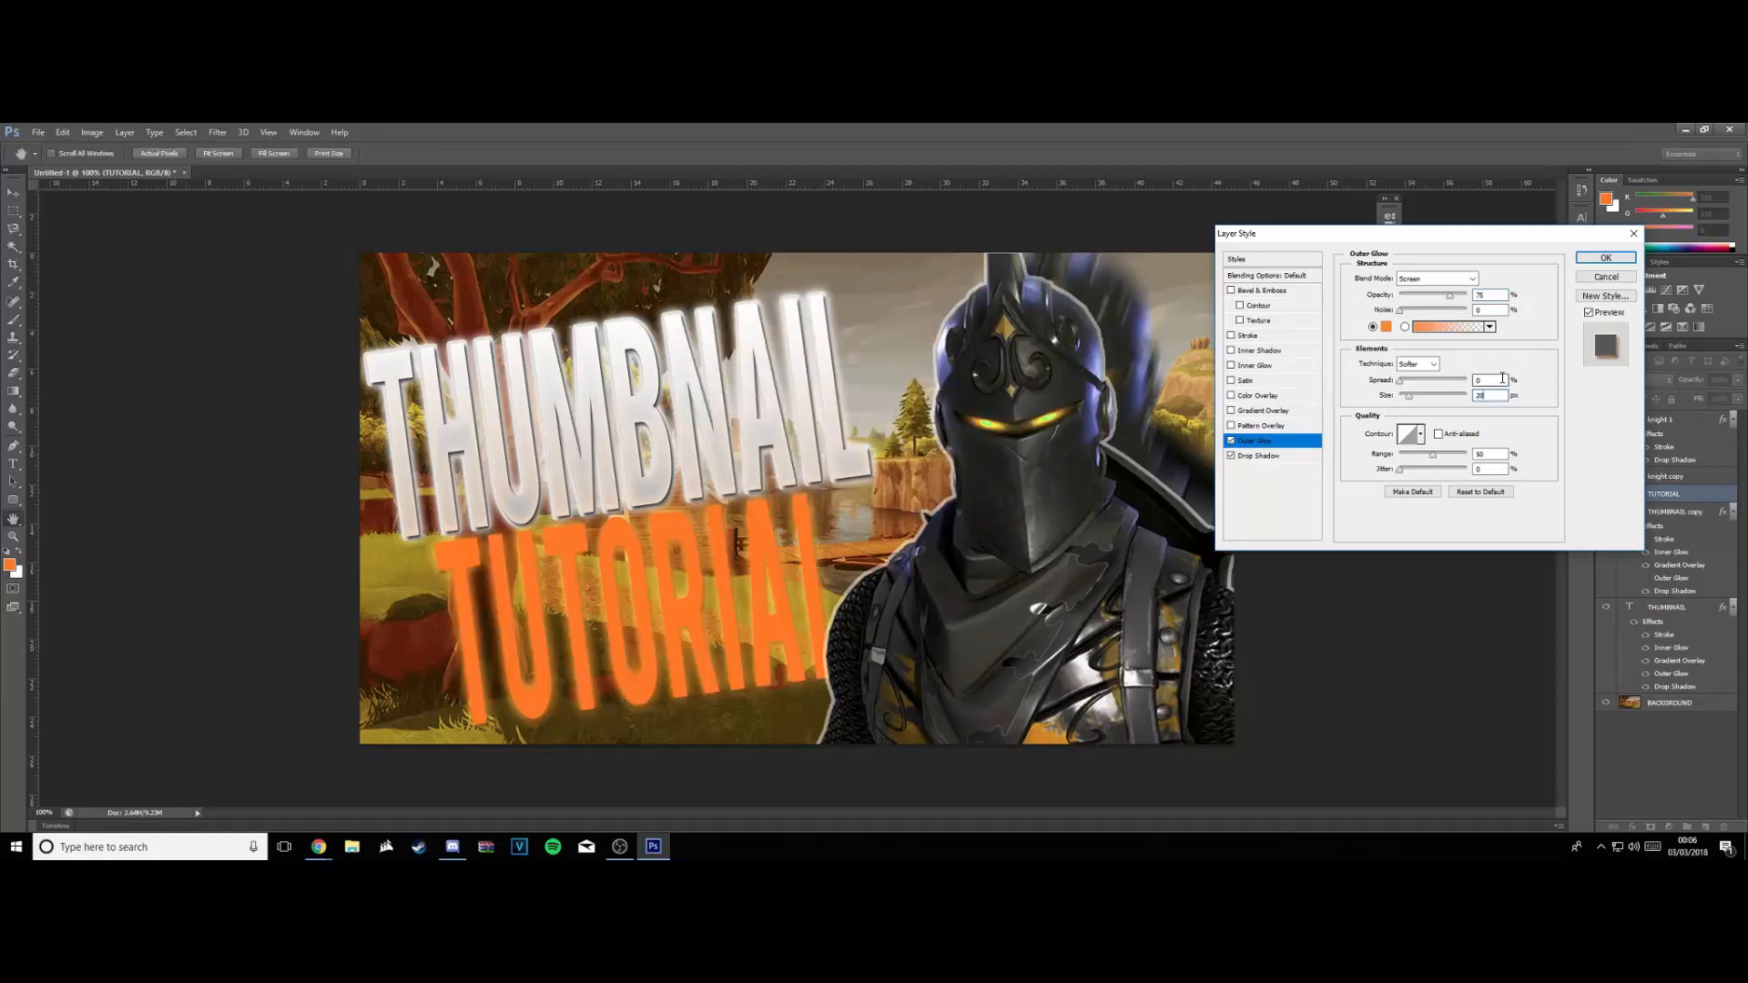
pyautogui.write('20')
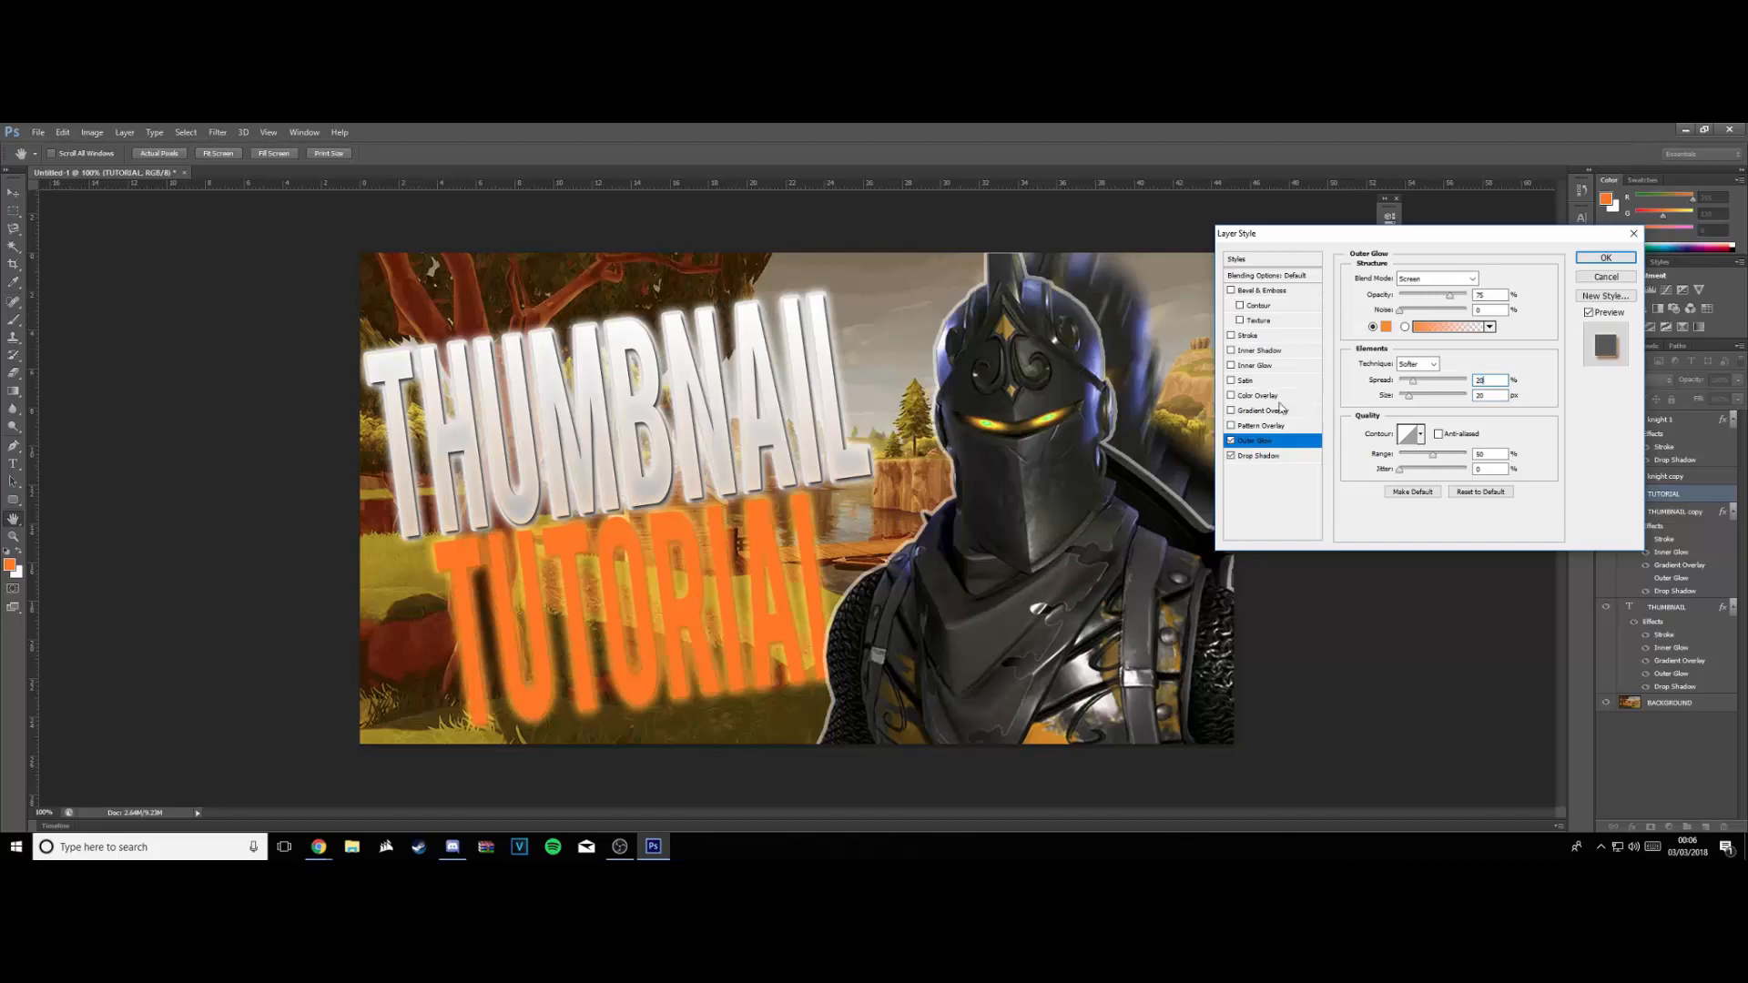
# Add a Gradient Overlay to TUTORIAL using the Orange, Yellow, Orange preset
pyautogui.click(1266, 410)
pyautogui.click(1425, 310)
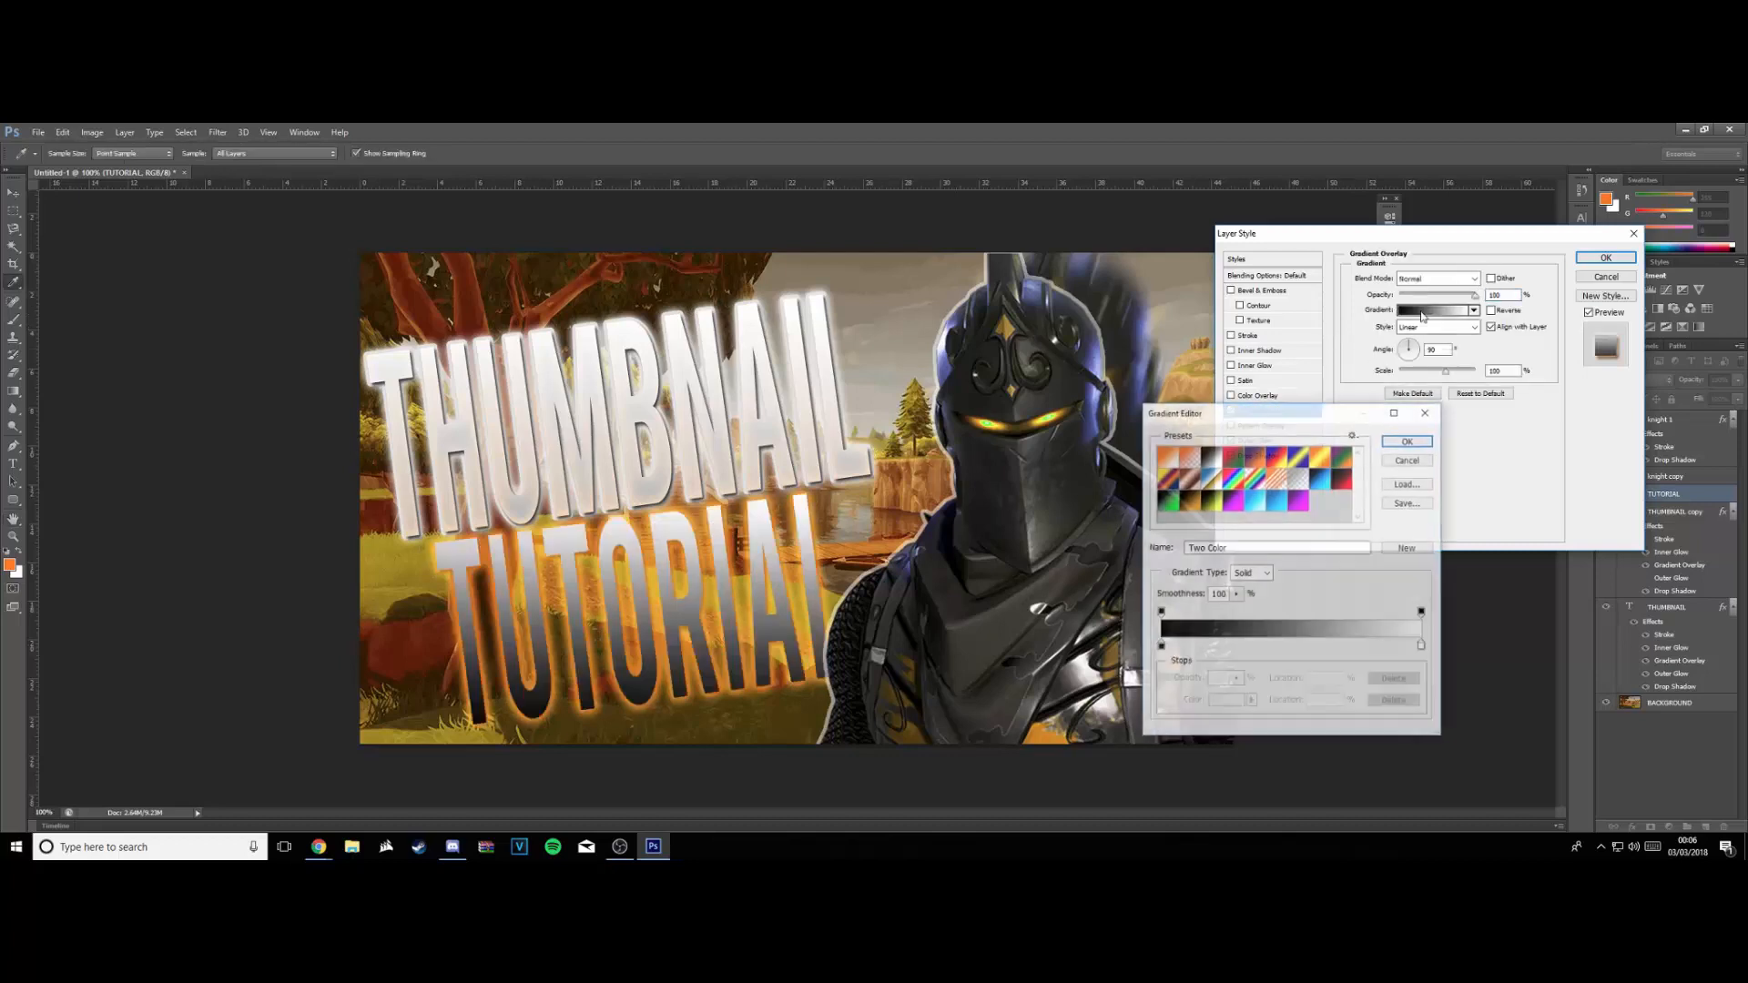
pyautogui.click(1322, 460)
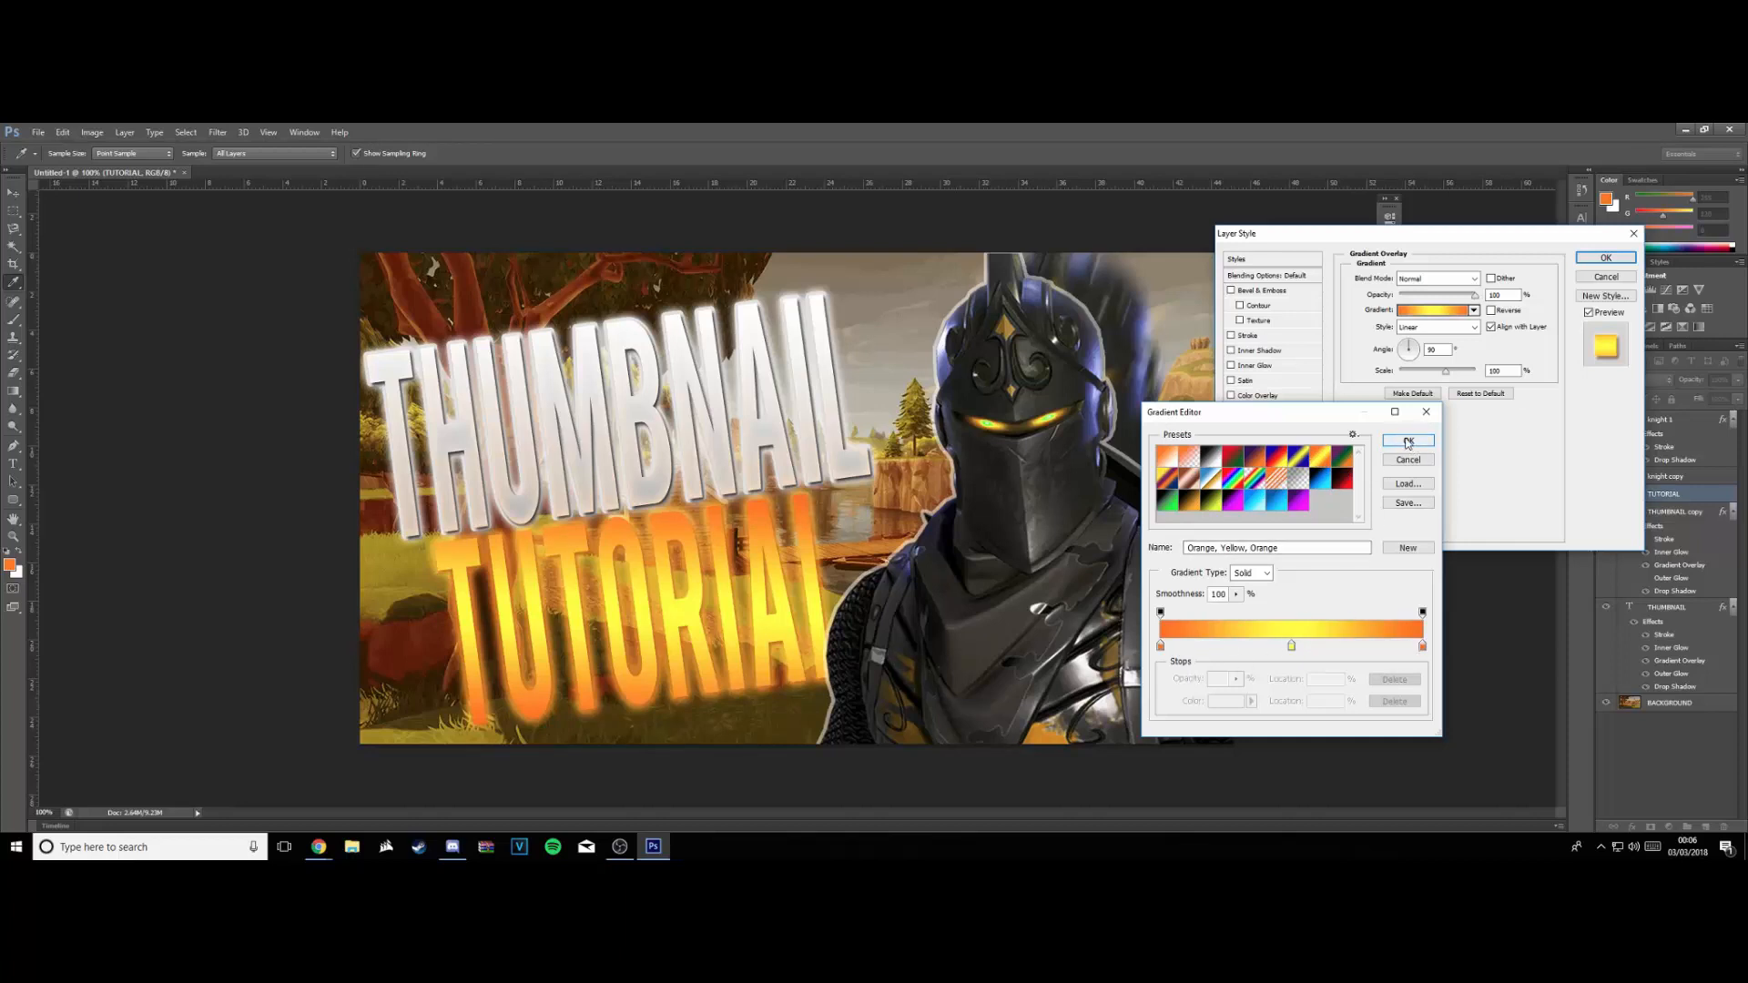
pyautogui.click(1403, 437)
pyautogui.click(1402, 443)
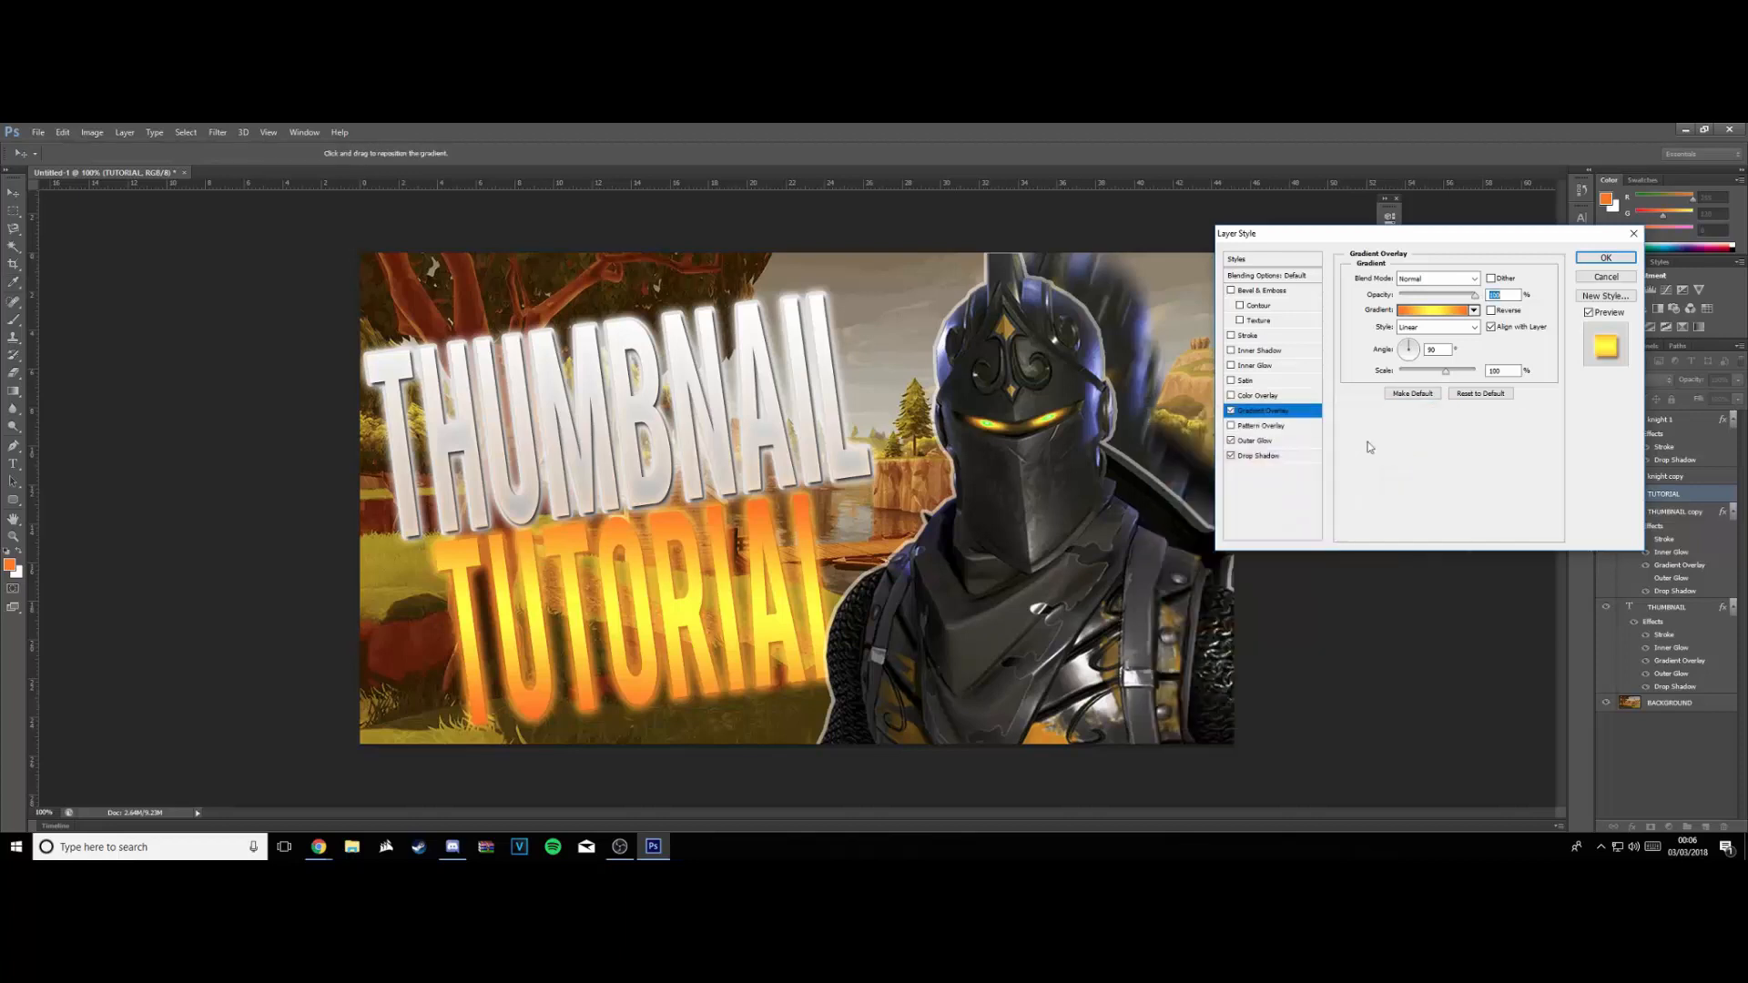
# Add an Inner Glow in orange (ff8900) to the TUTORIAL layer
pyautogui.click(1255, 367)
pyautogui.click(1387, 328)
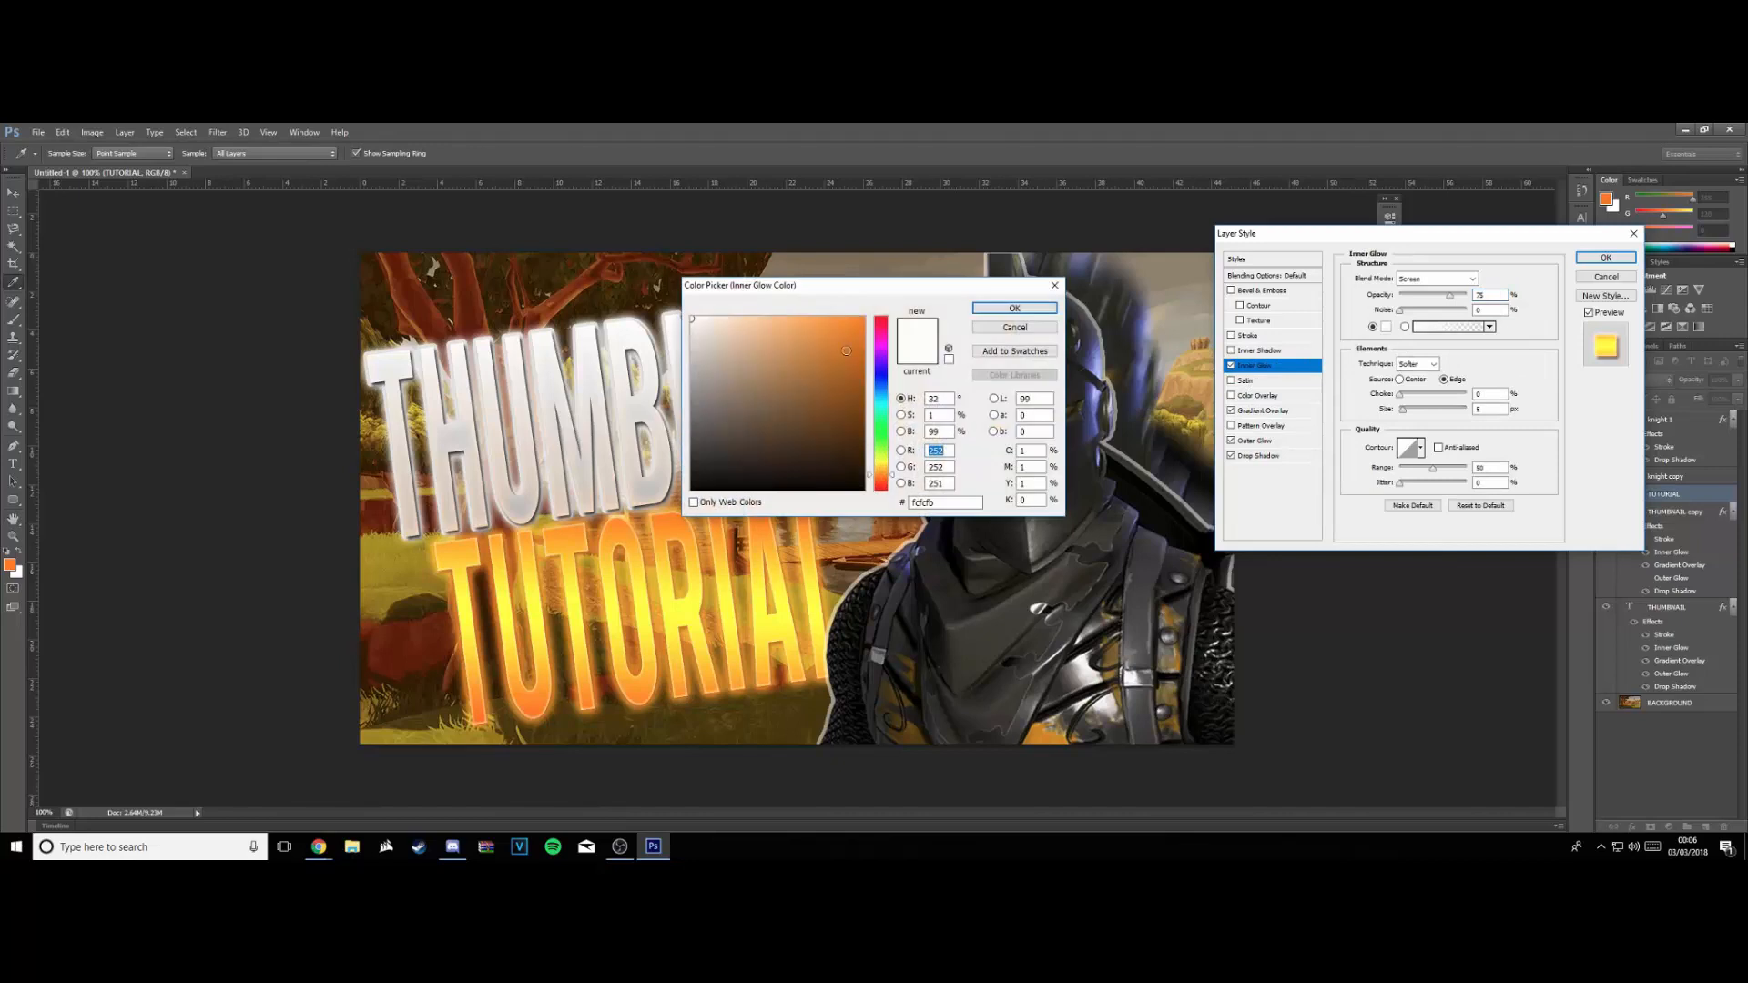
pyautogui.click(864, 318)
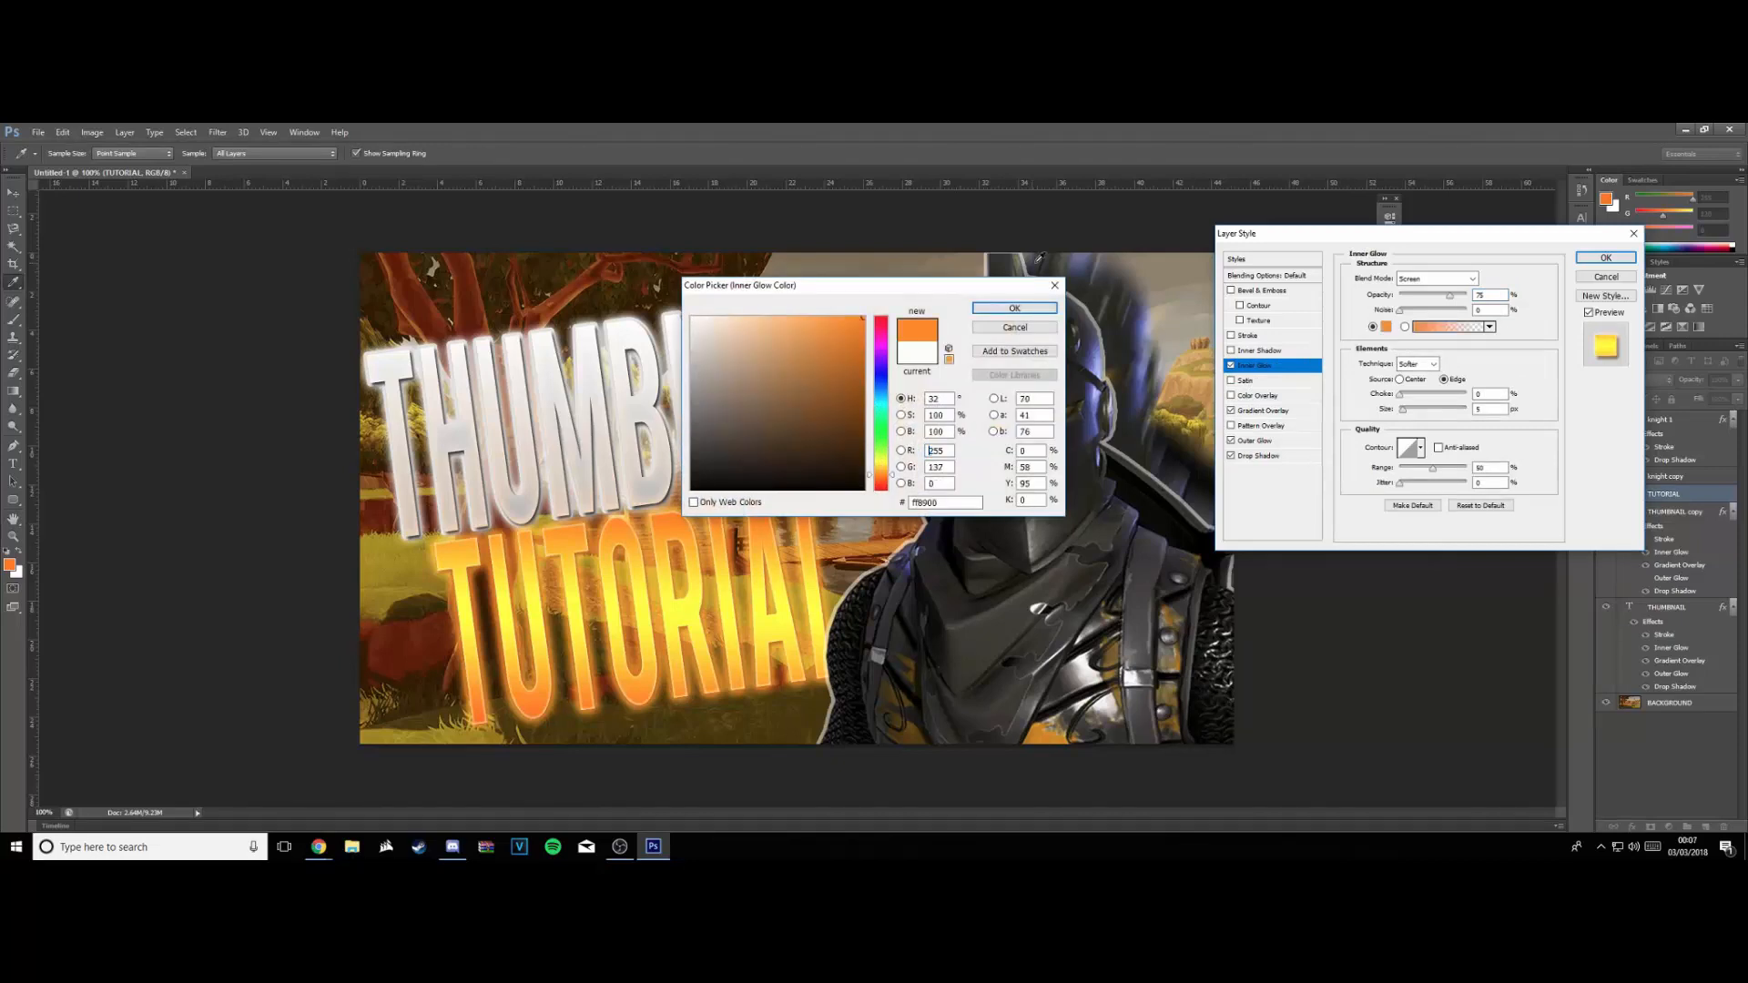
pyautogui.click(1014, 309)
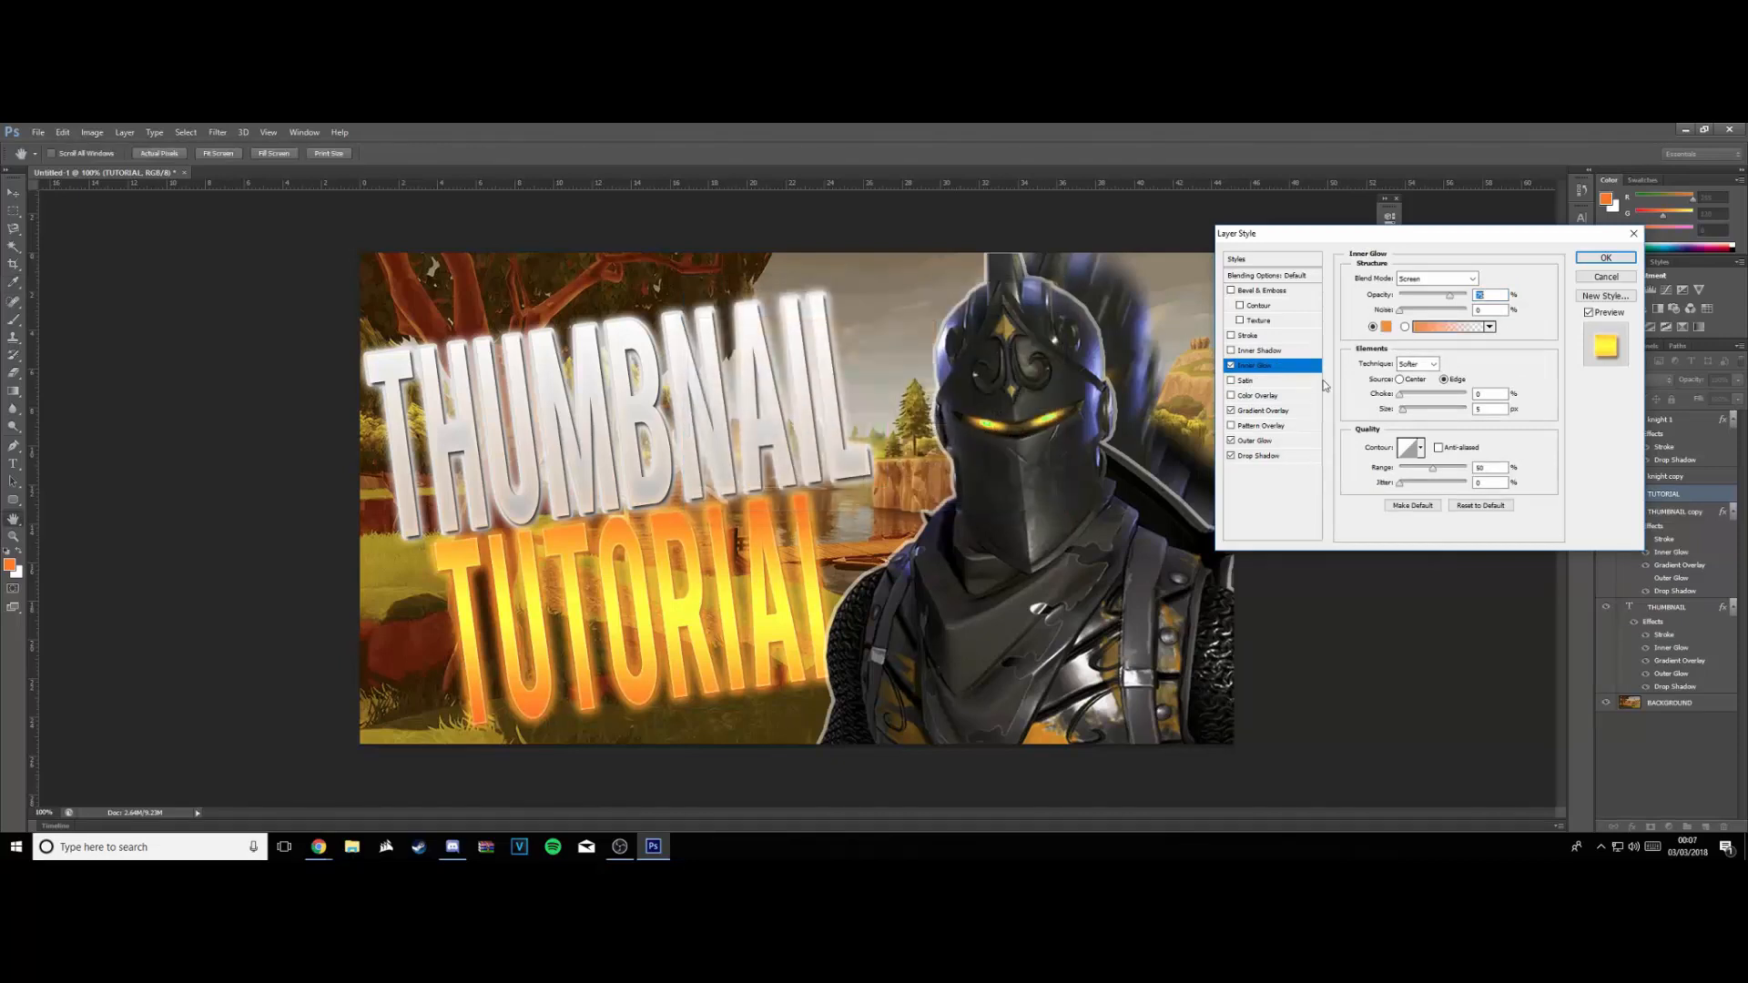
# Add a white 5 px outside Stroke to TUTORIAL and apply the layer style
pyautogui.click(1250, 335)
pyautogui.click(1386, 371)
pyautogui.click(697, 315)
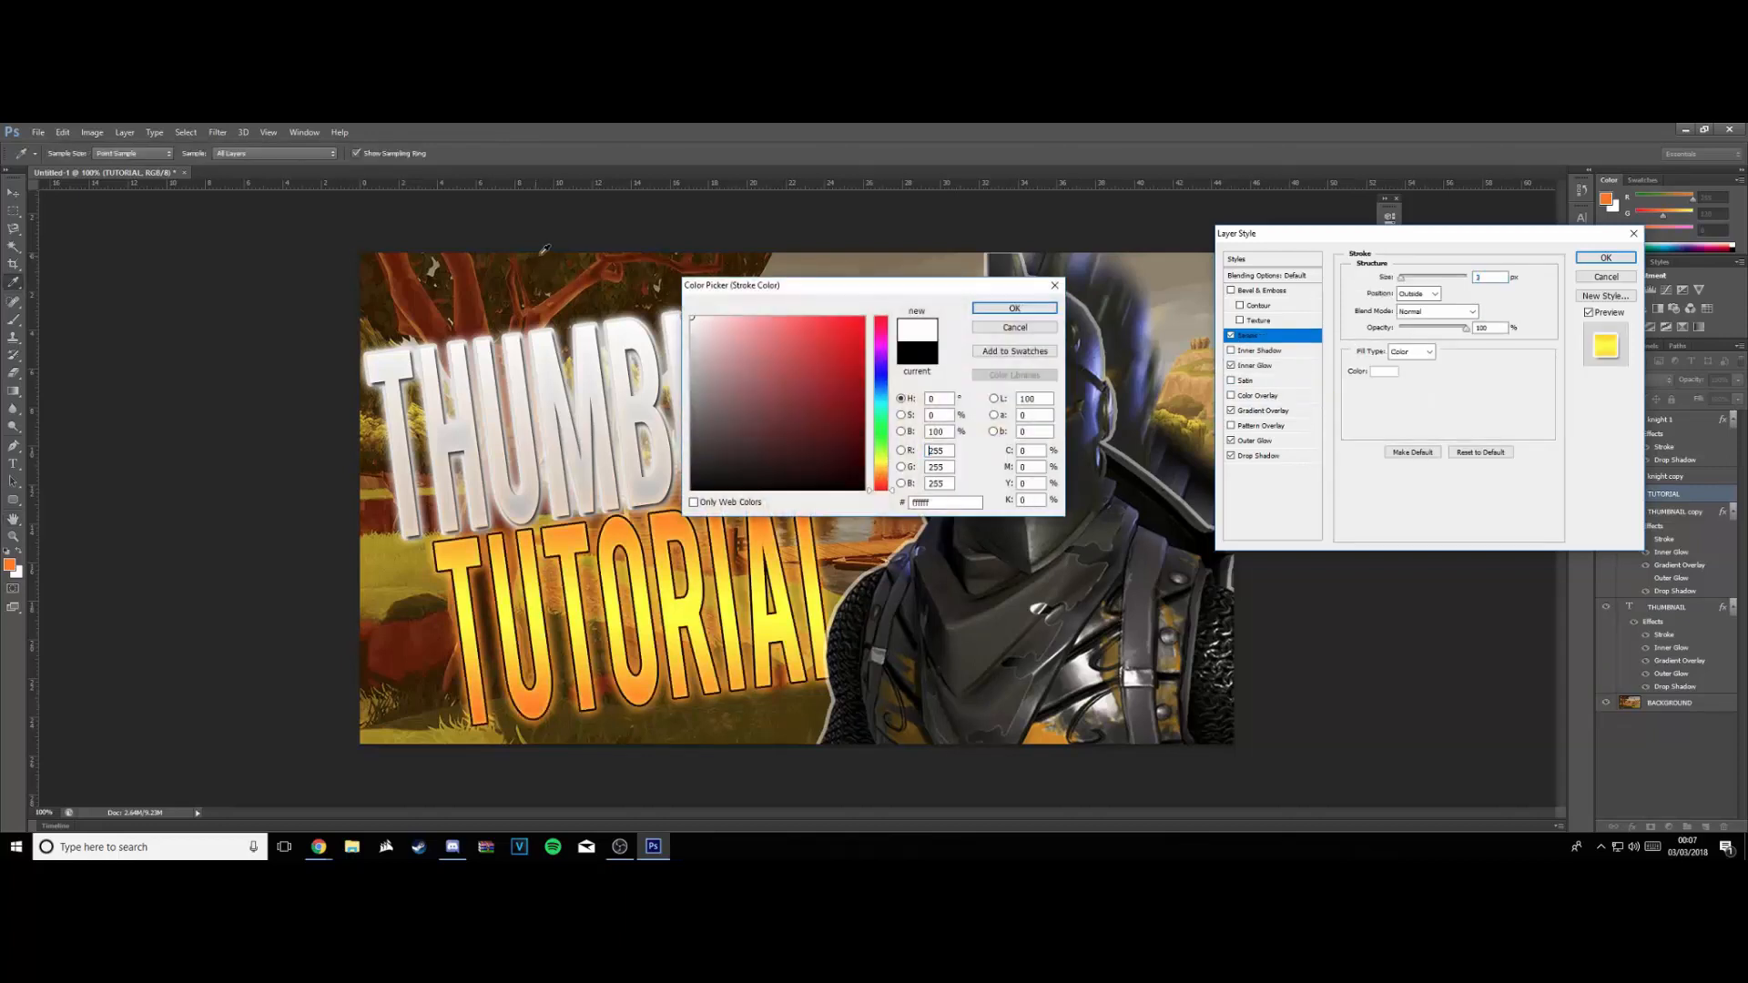
pyautogui.click(1014, 309)
pyautogui.write('5')
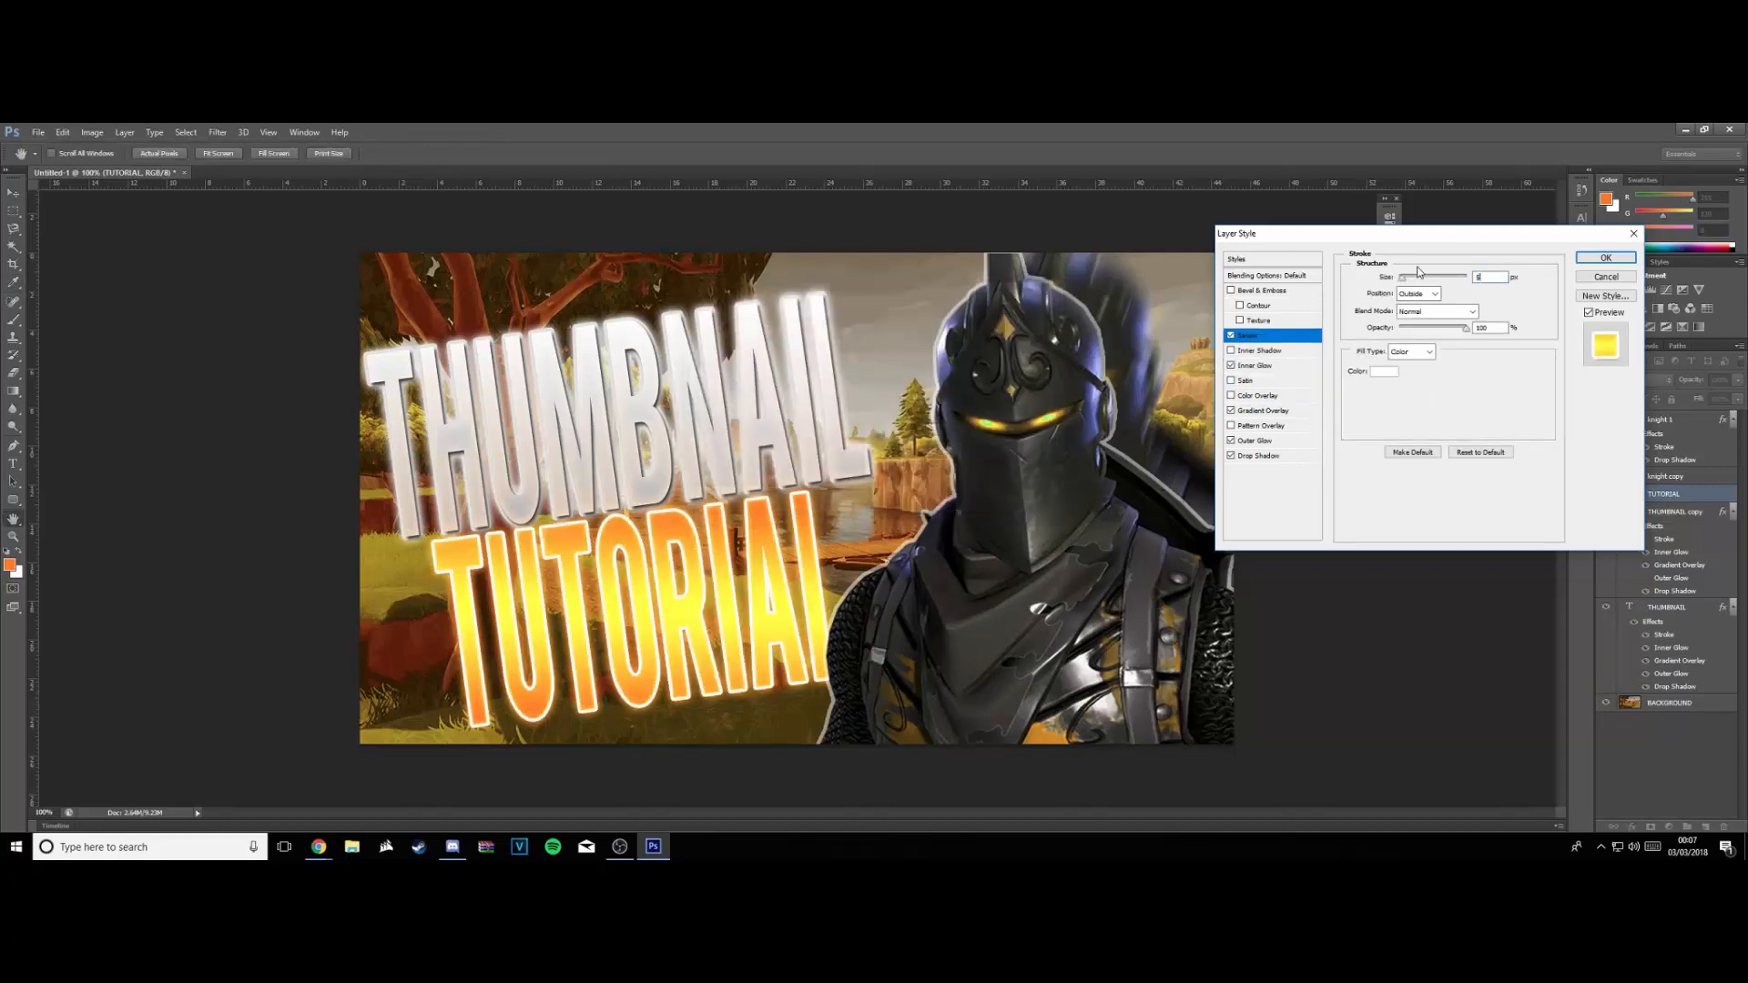
pyautogui.click(1591, 261)
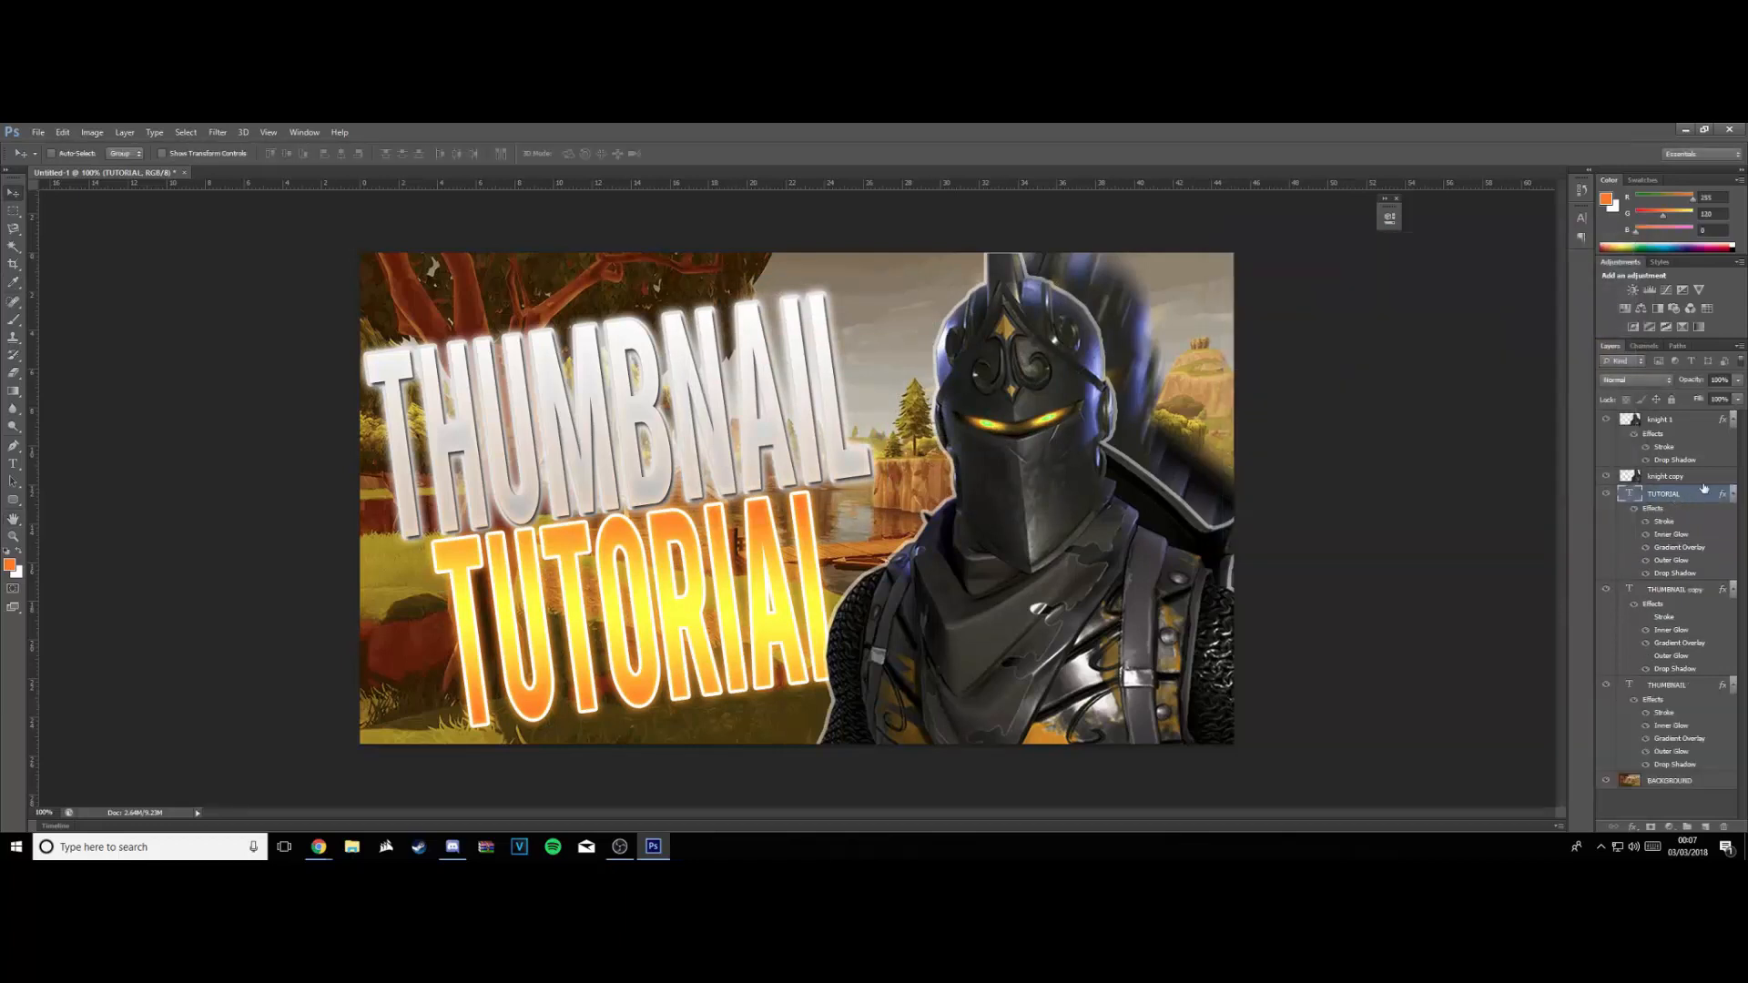
# Duplicate the TUTORIAL text layer
pyautogui.rightClick(1699, 496)
pyautogui.click(1600, 325)
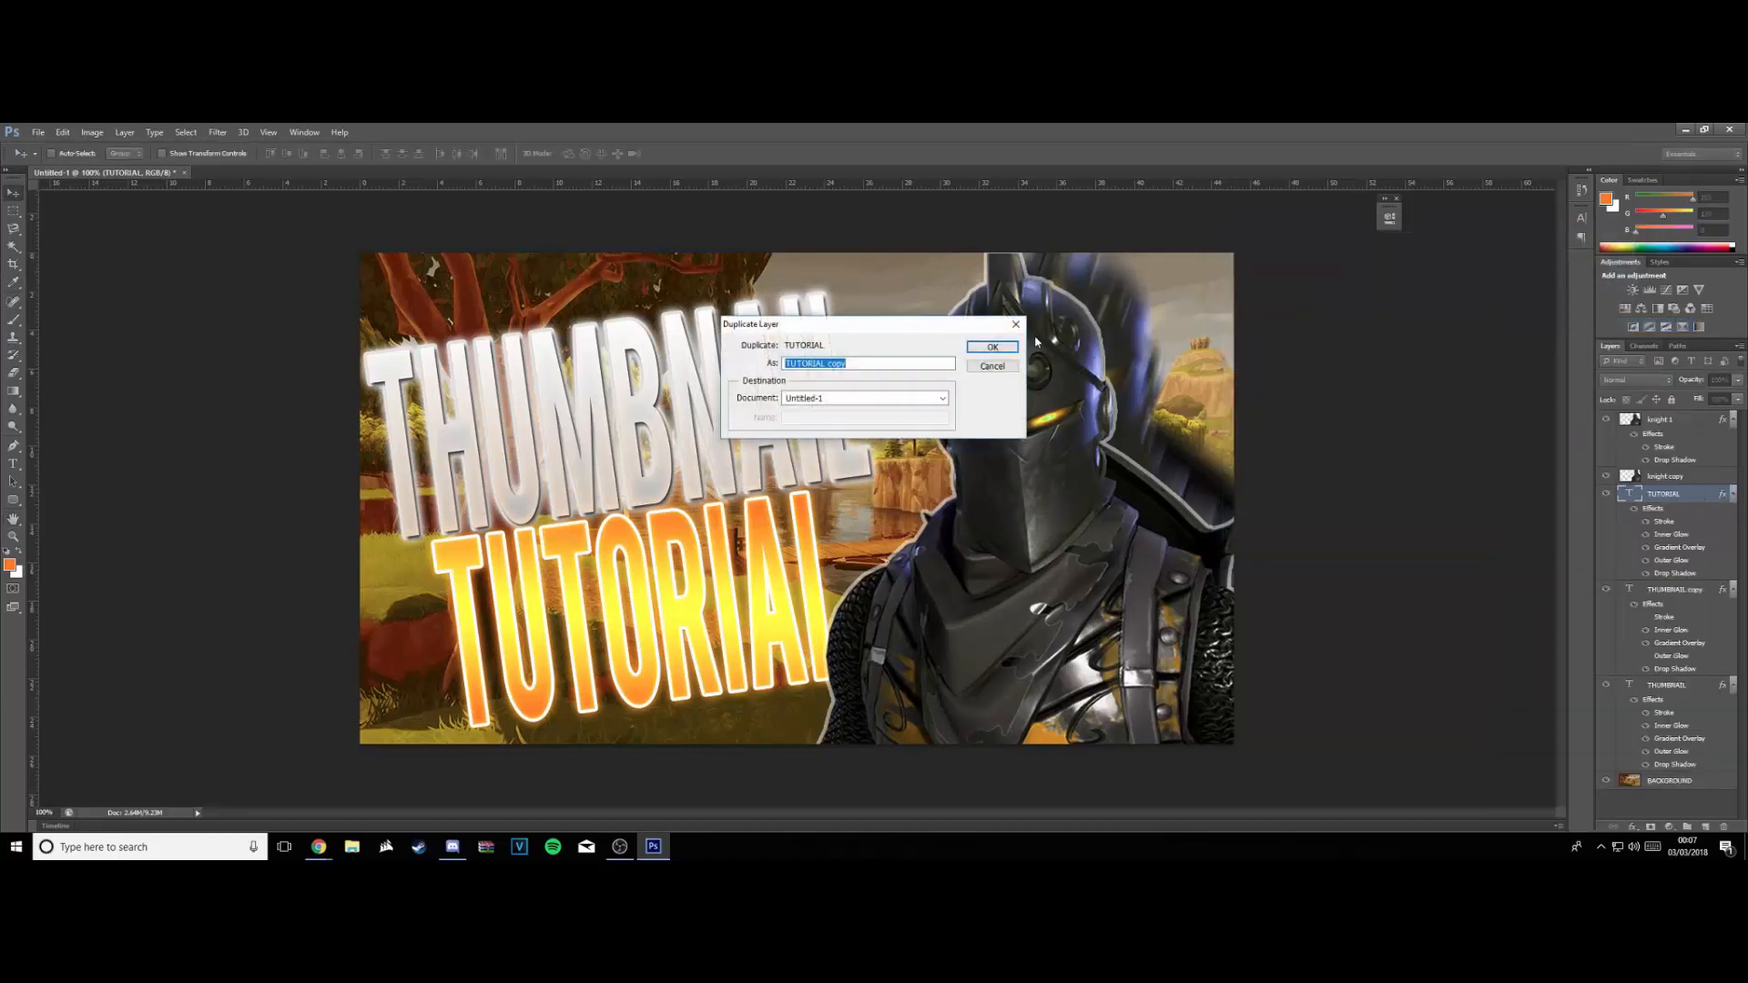
pyautogui.press('Return')
# Disable Stroke and Outer Glow on the TUTORIAL copy and nudge it slightly over the original text
pyautogui.doubleClick(1712, 496)
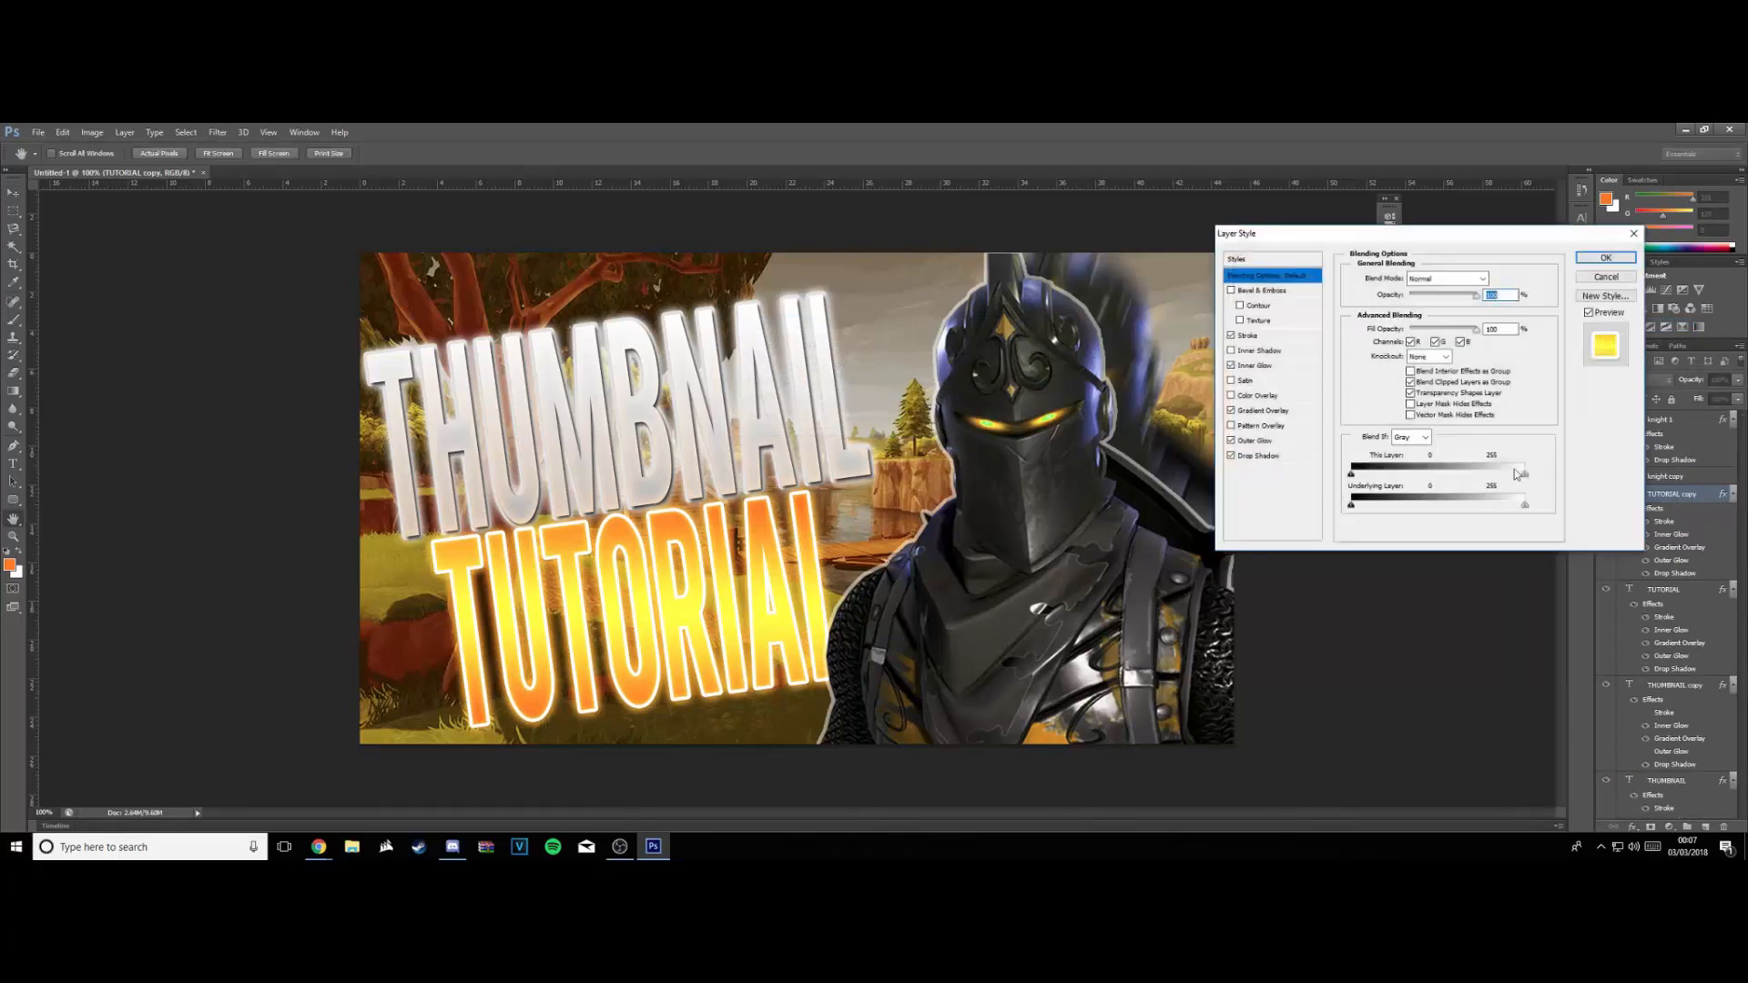
pyautogui.click(1231, 336)
pyautogui.click(1231, 441)
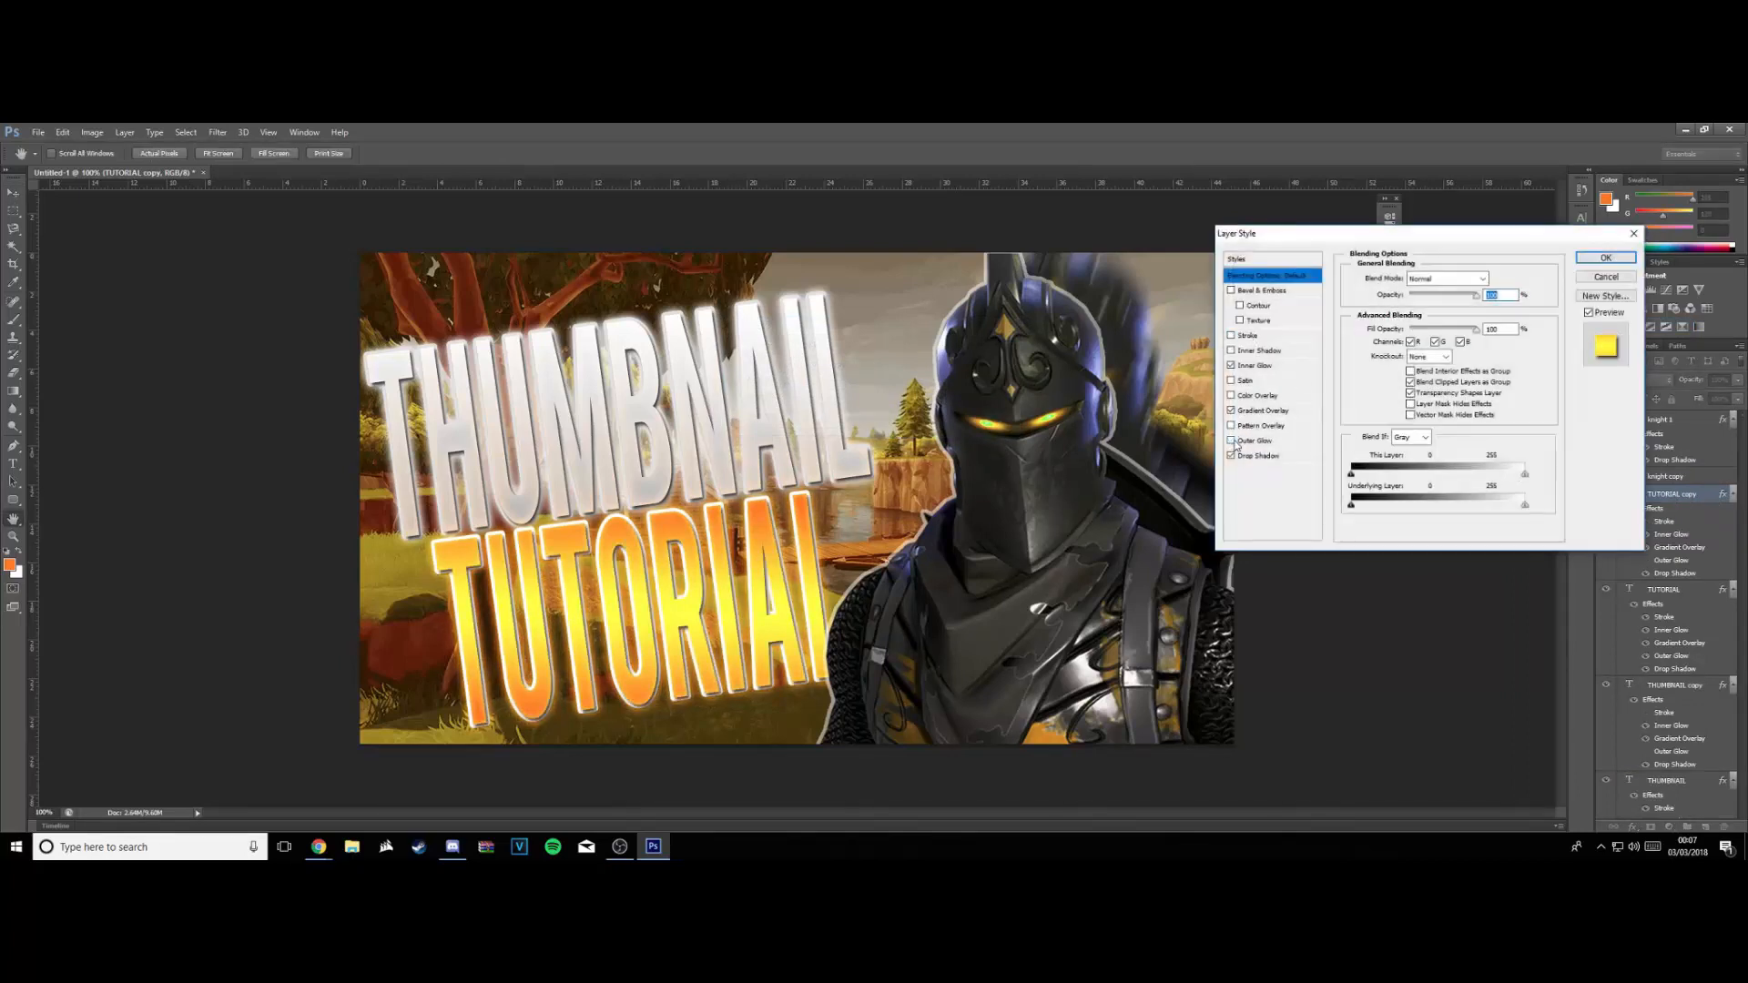
pyautogui.click(1589, 259)
pyautogui.moveTo(743, 576); pyautogui.dragTo(745, 577)
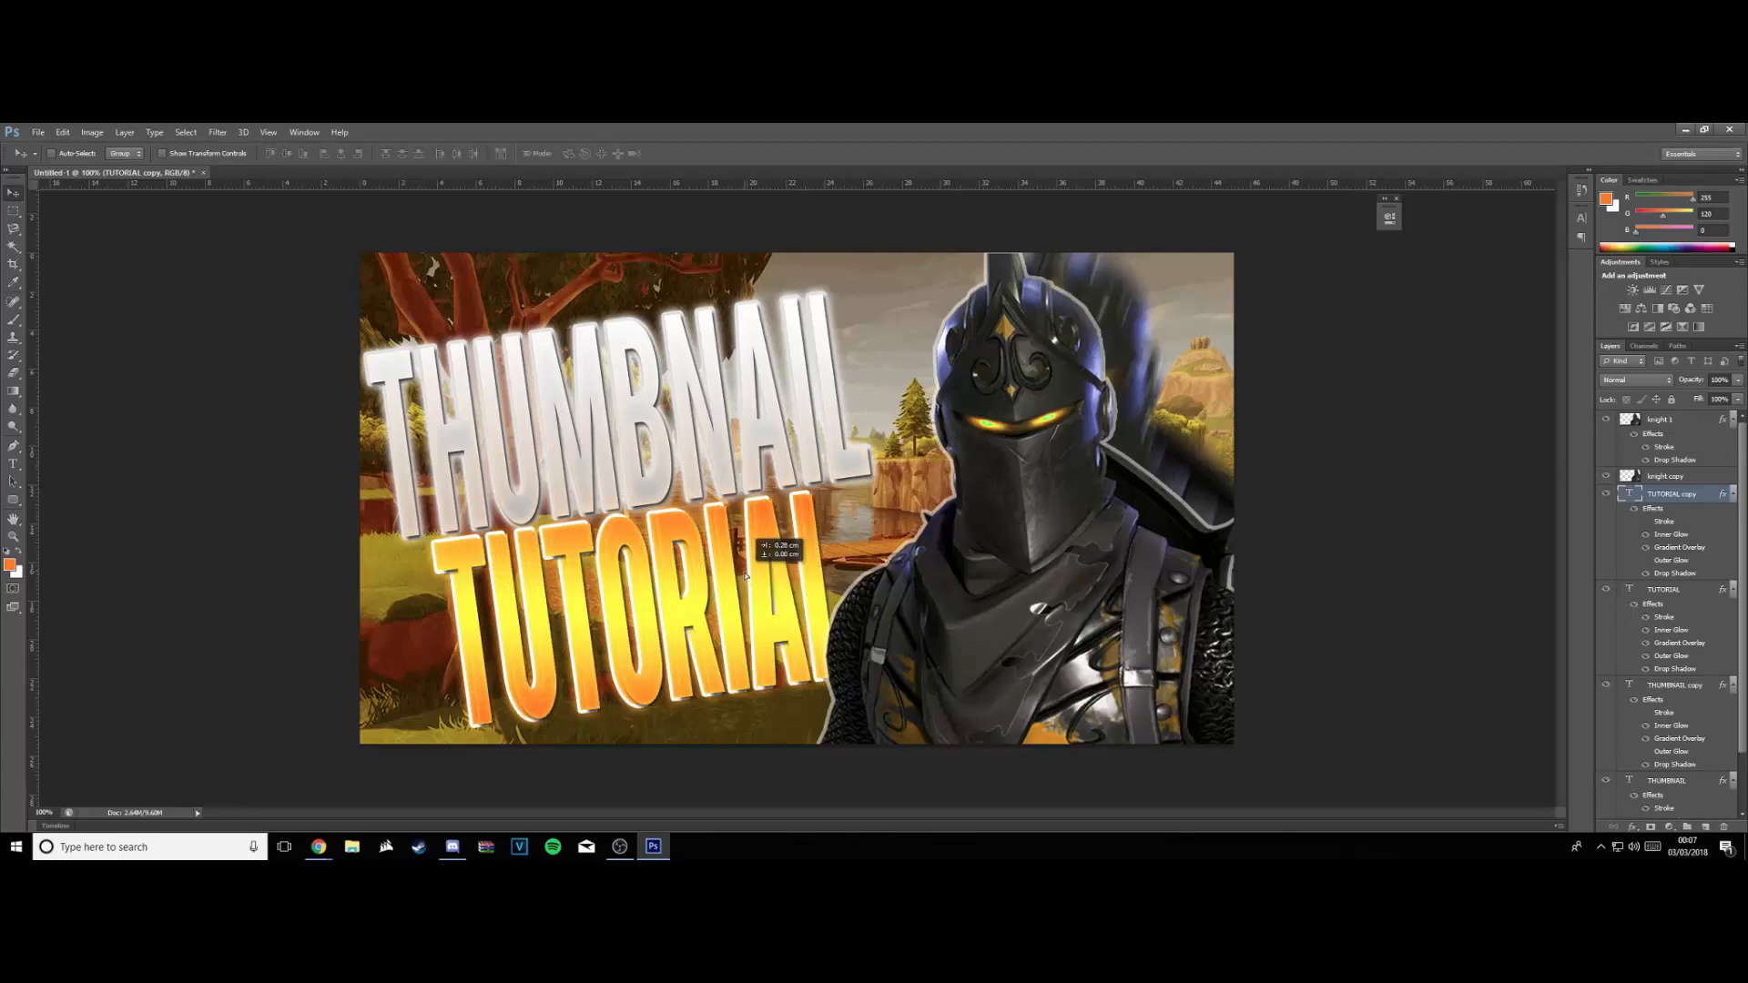
pyautogui.moveTo(745, 576); pyautogui.dragTo(743, 576)
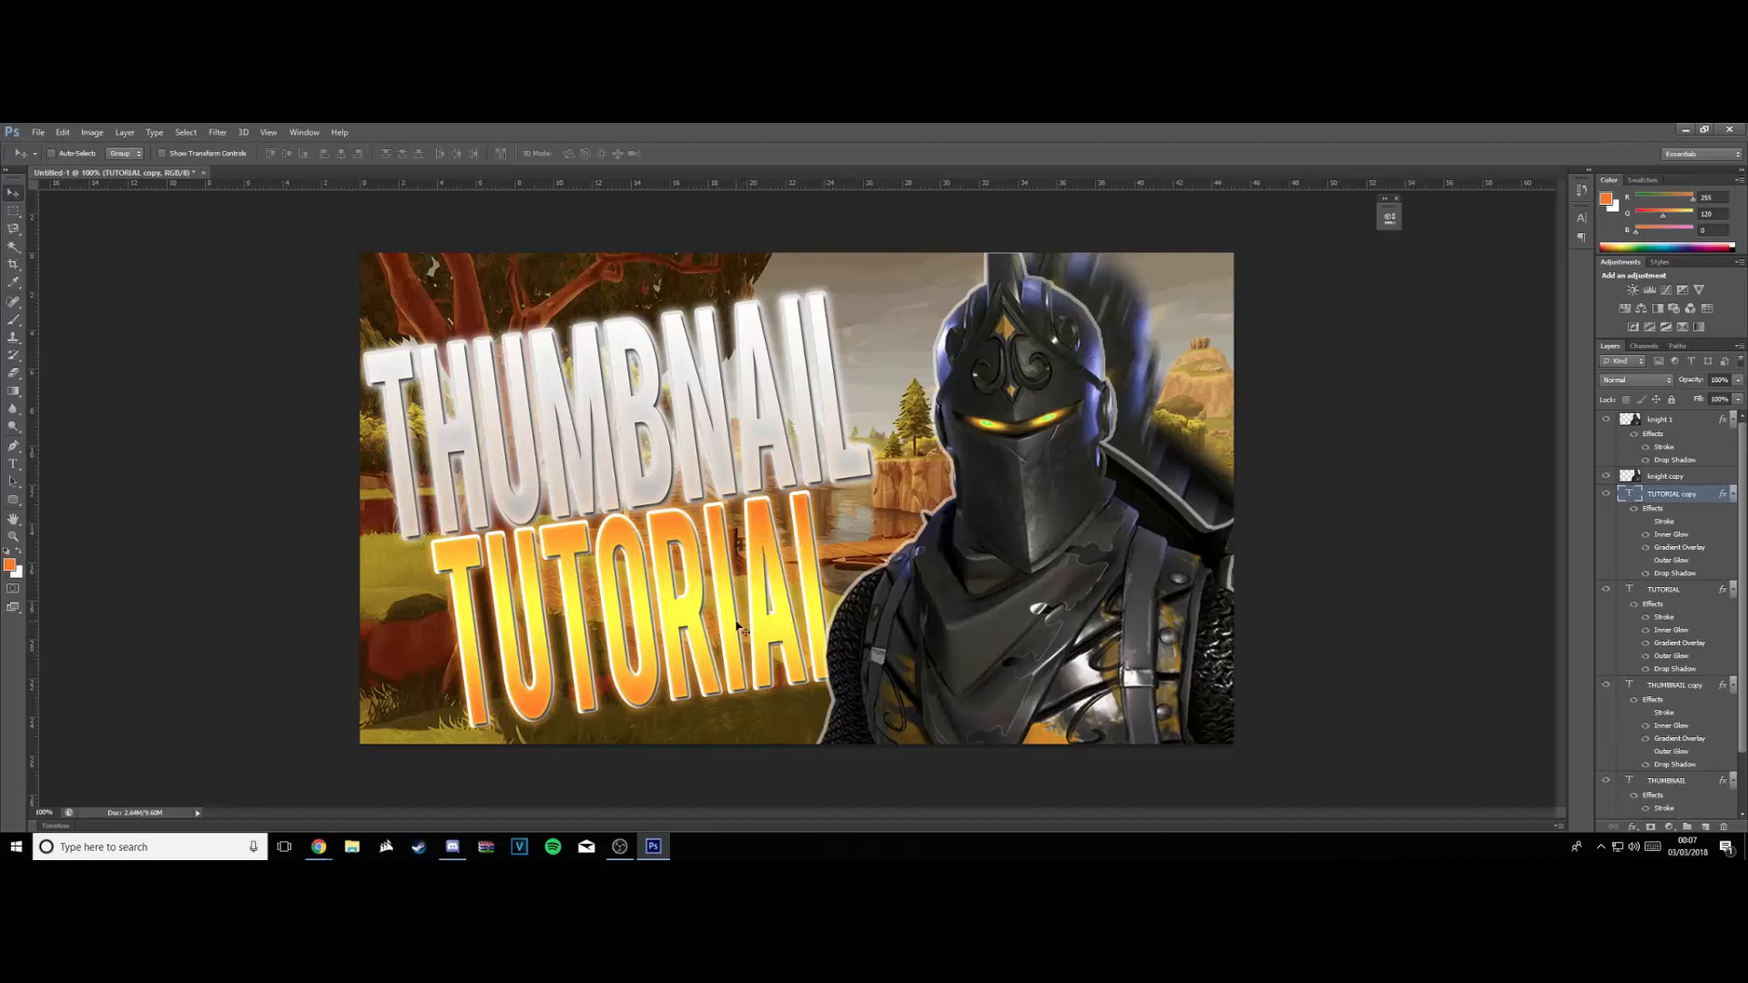
# Merge the knight 1 and knight copy layers into one layer
pyautogui.click(1694, 419)
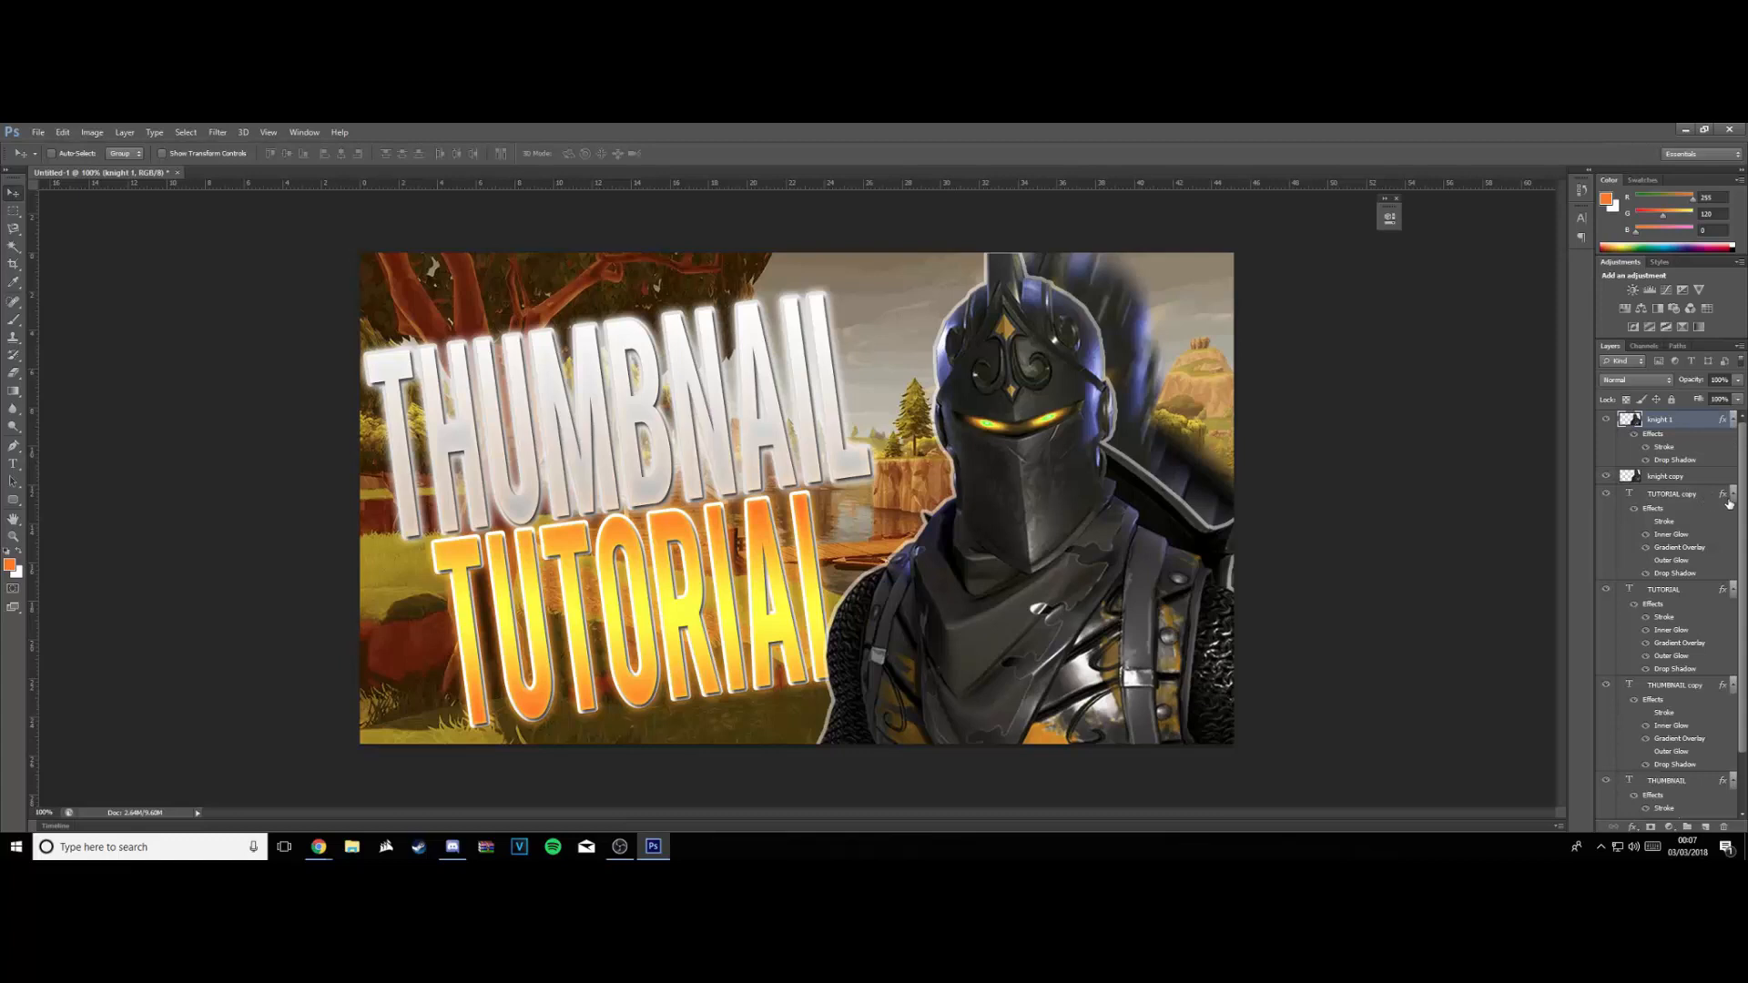
pyautogui.keyDown('shift'); pyautogui.click(1712, 479); pyautogui.keyUp('shift')
pyautogui.rightClick(1712, 479)
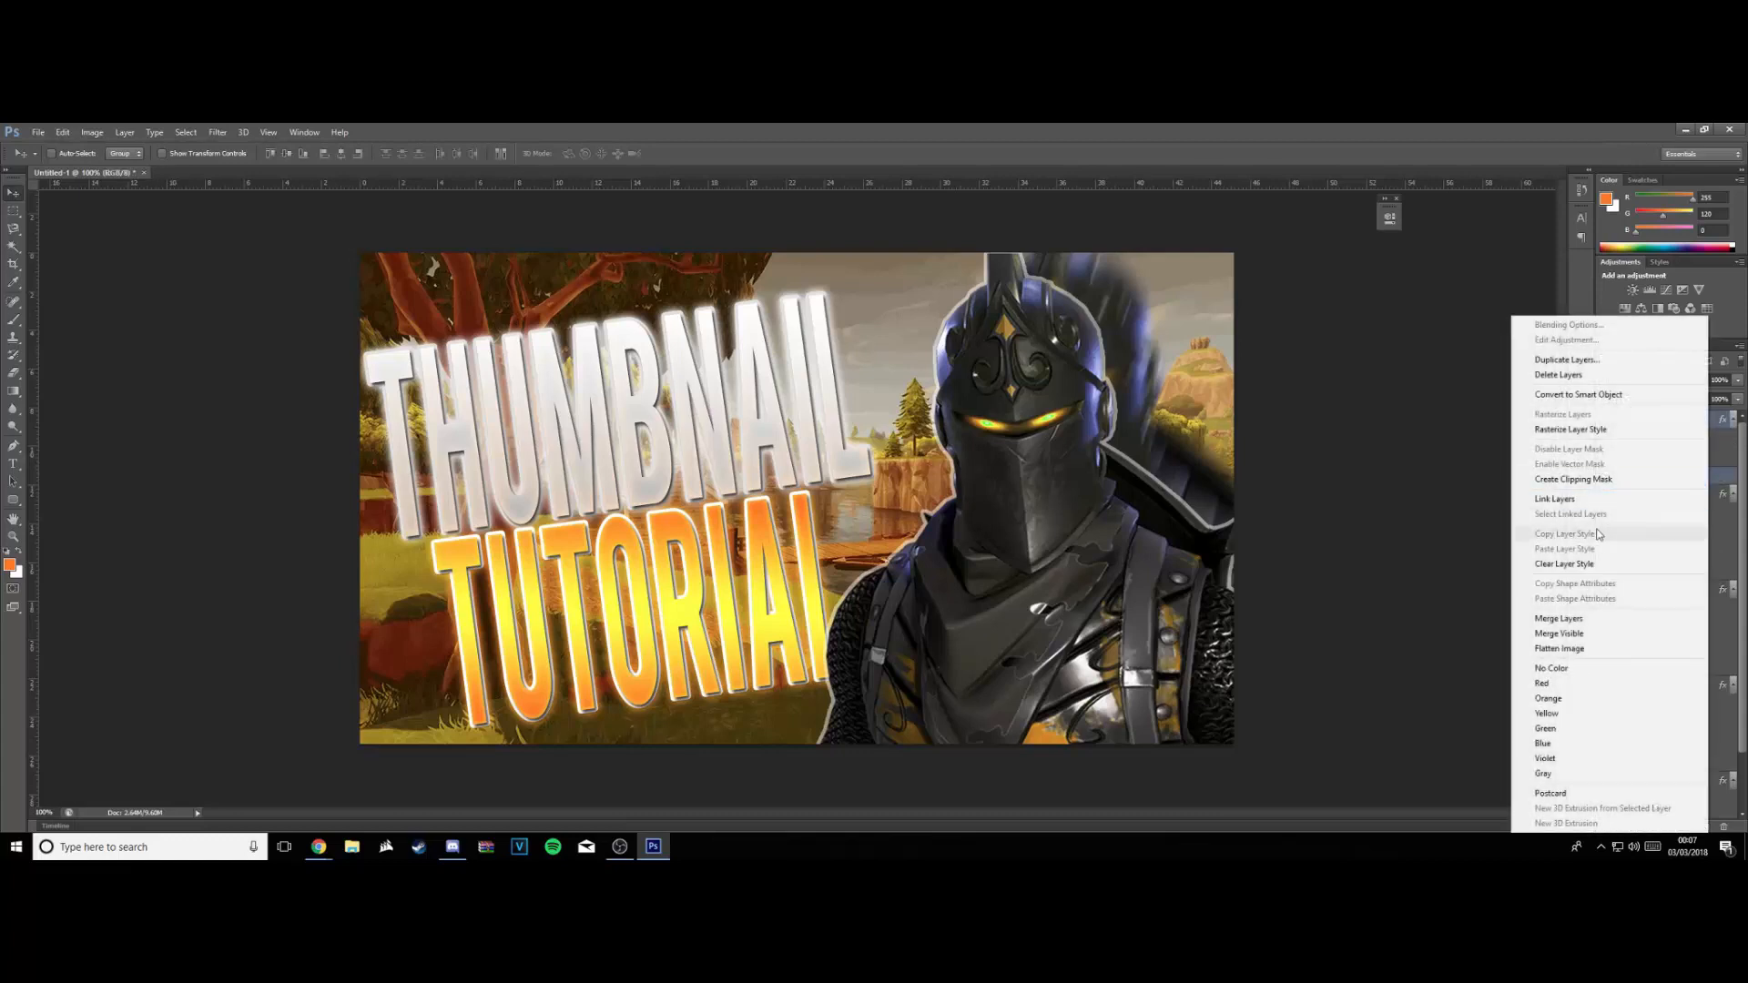
pyautogui.click(1592, 619)
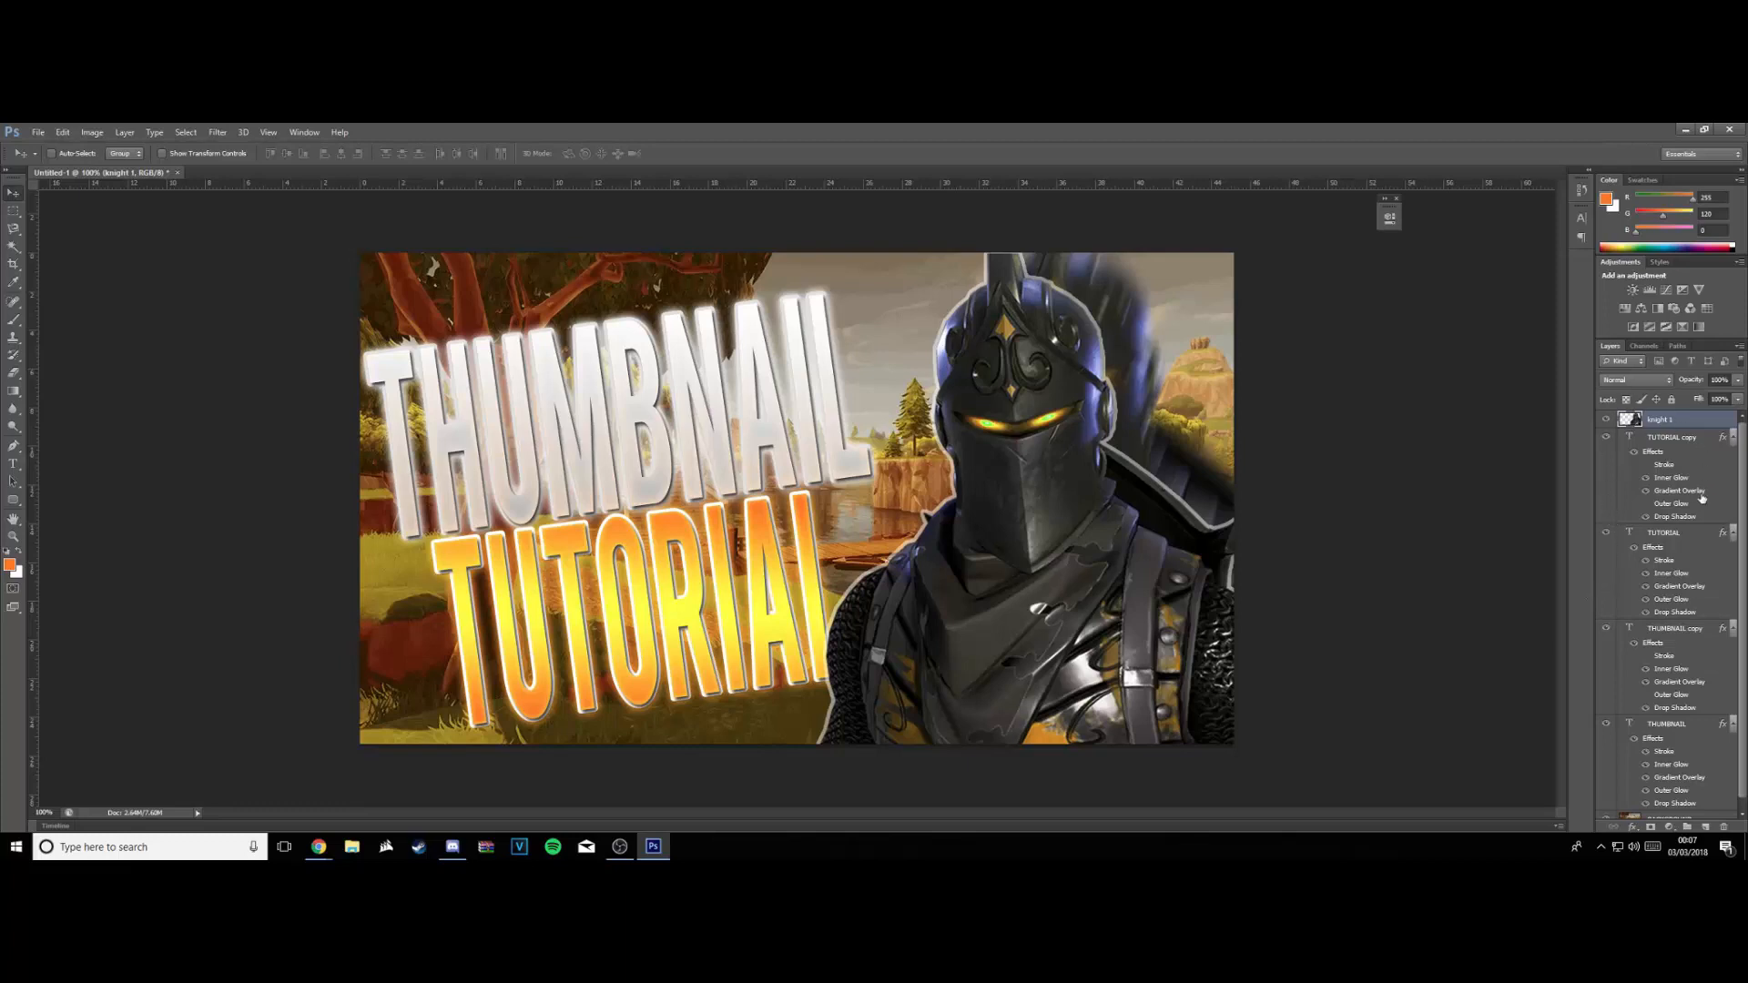
# Create a layer group named TEXT and move the THUMBNAIL and TUTORIAL layers with their copies into it
pyautogui.click(1688, 827)
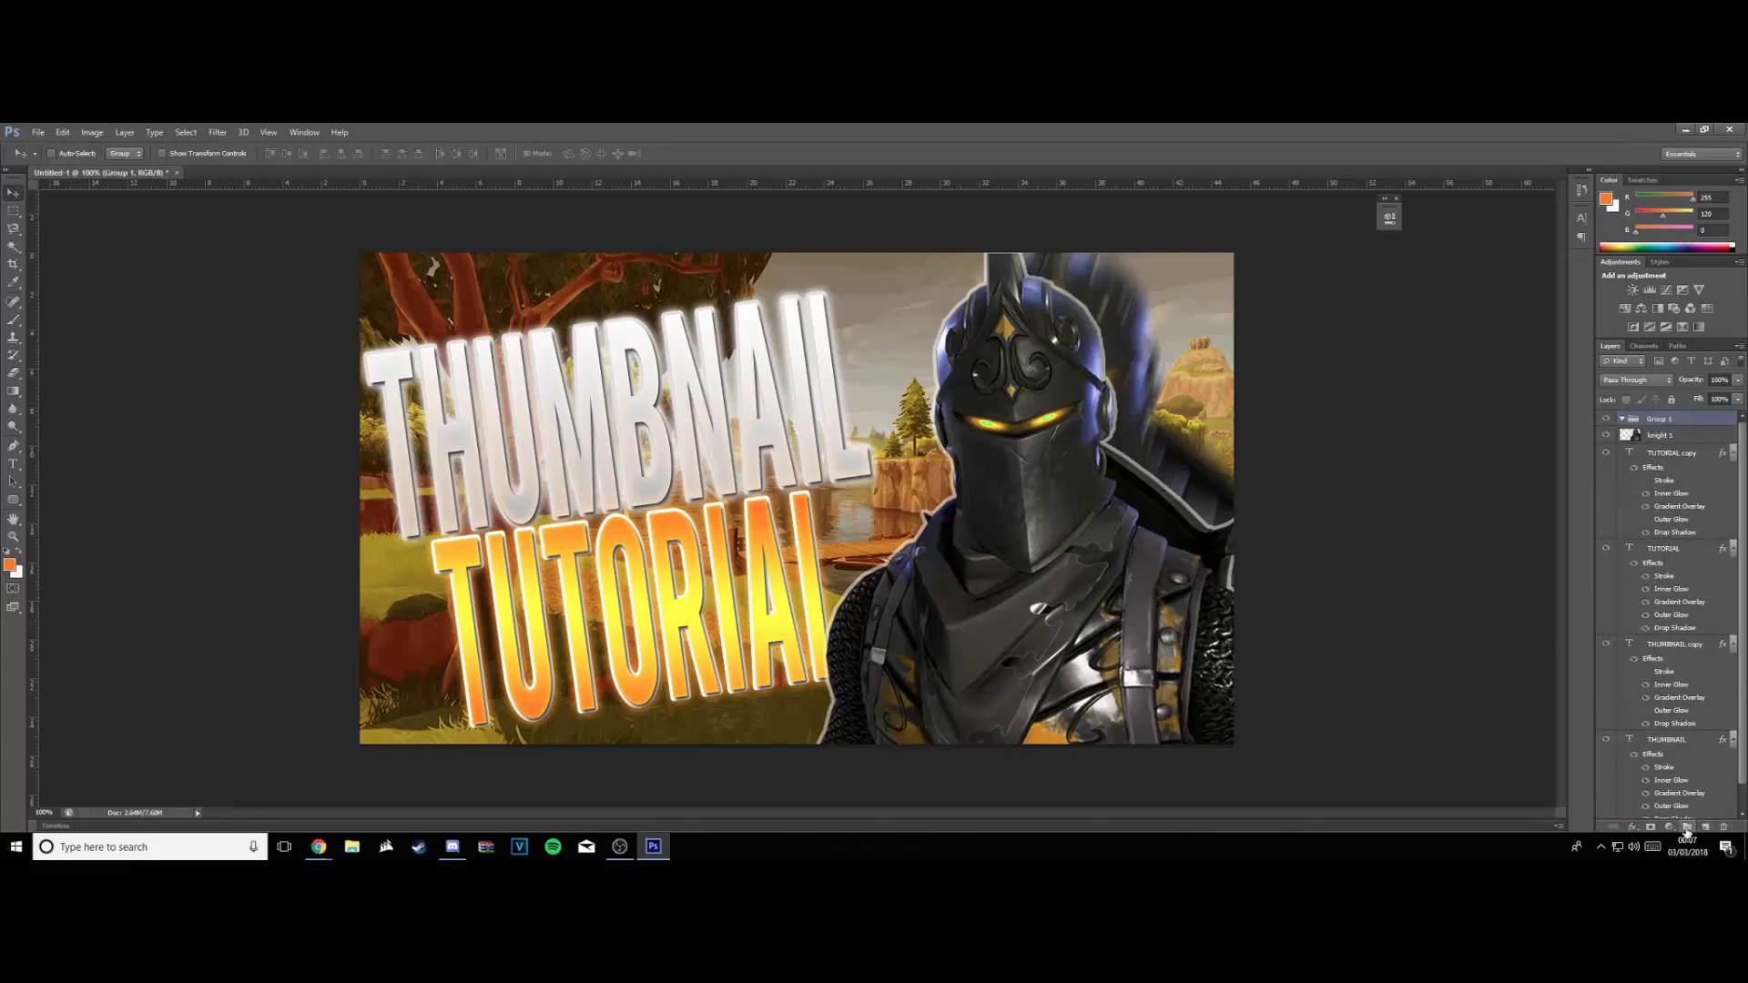
pyautogui.doubleClick(1659, 419)
pyautogui.write('TEXT')
pyautogui.press('Return')
pyautogui.click(1622, 419)
pyautogui.moveTo(1696, 552); pyautogui.dragTo(1680, 422)
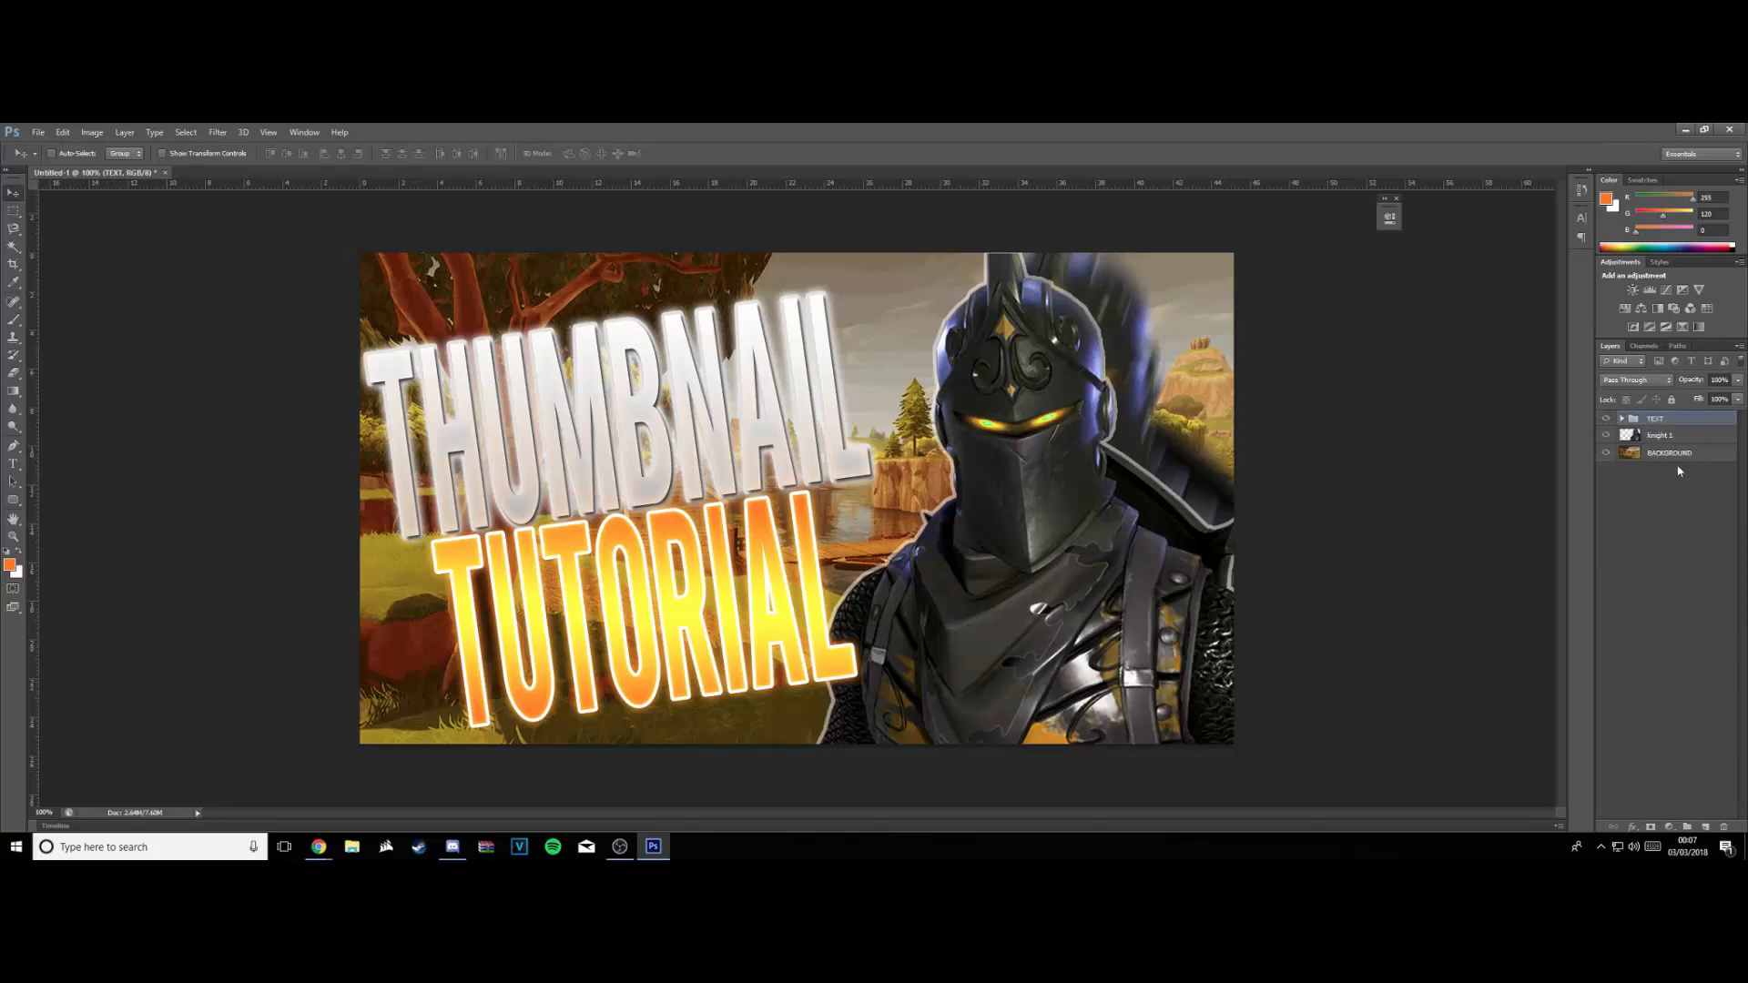
# Add a new empty layer above all others and move the TEXT group below the knight 1 layer
pyautogui.click(1707, 827)
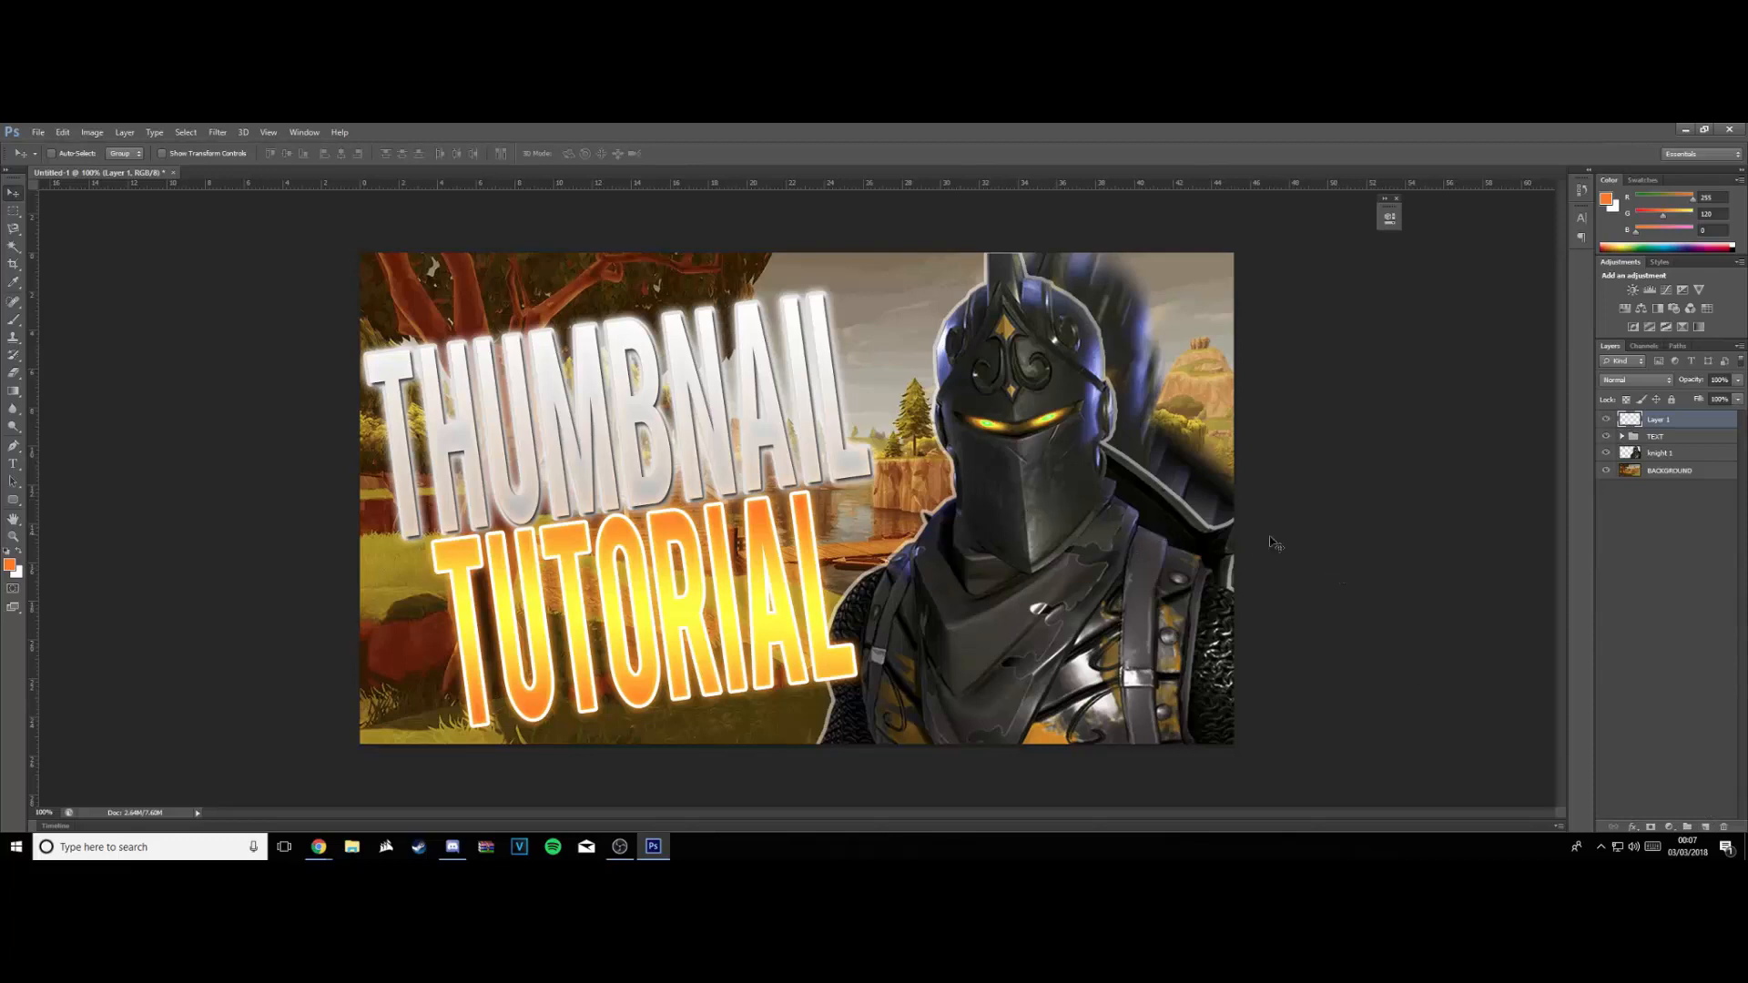
pyautogui.doubleClick(1684, 438)
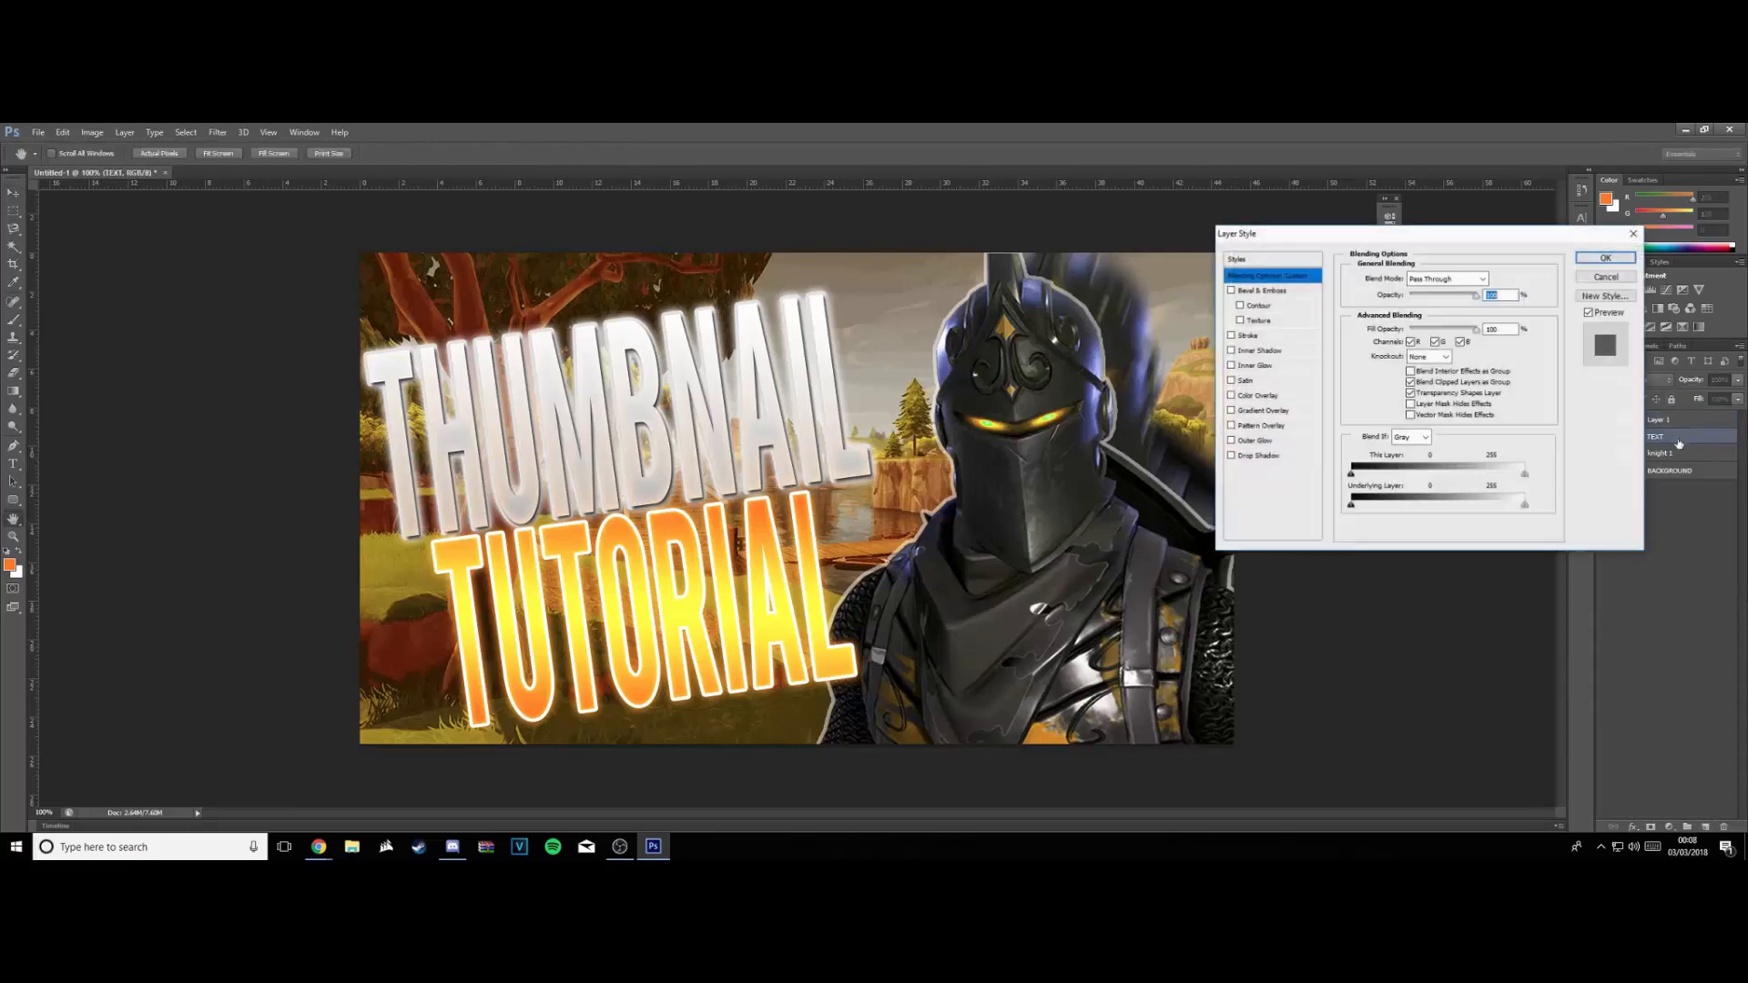
pyautogui.click(1633, 238)
pyautogui.moveTo(1660, 438); pyautogui.dragTo(1646, 468)
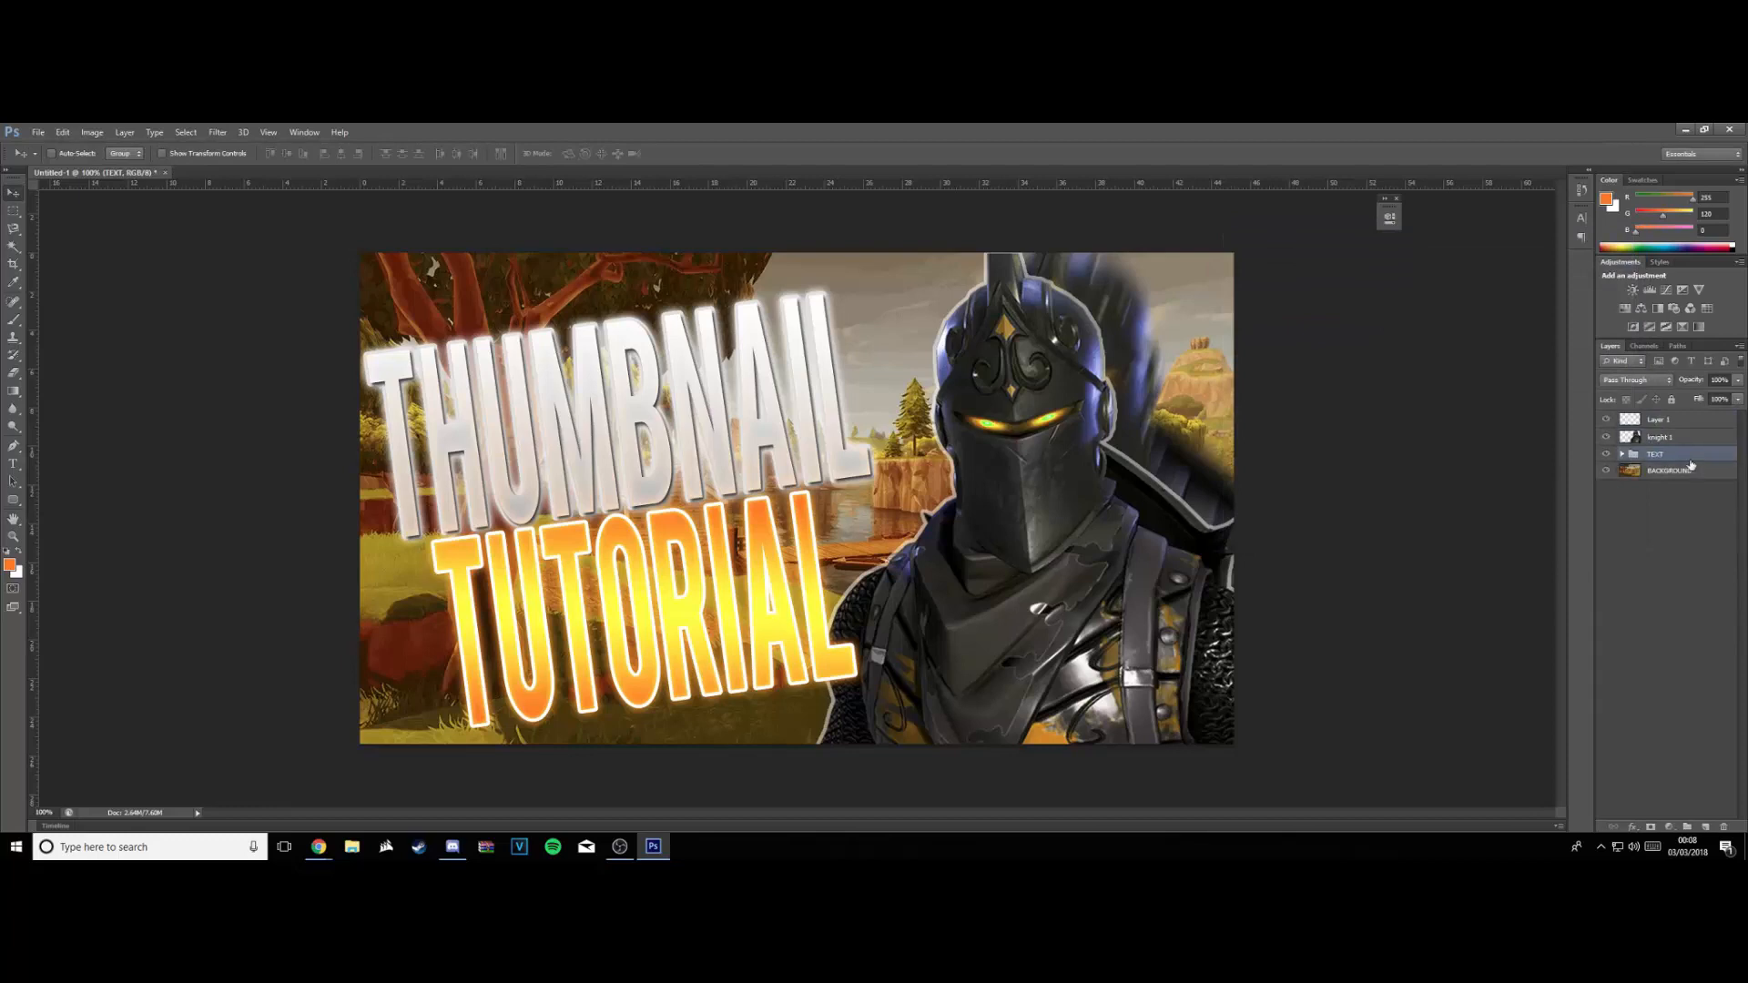
# Move the TUTORIAL copy layer above the TUTORIAL layer inside the TEXT group and make the empty Layer 1 active
pyautogui.click(1622, 454)
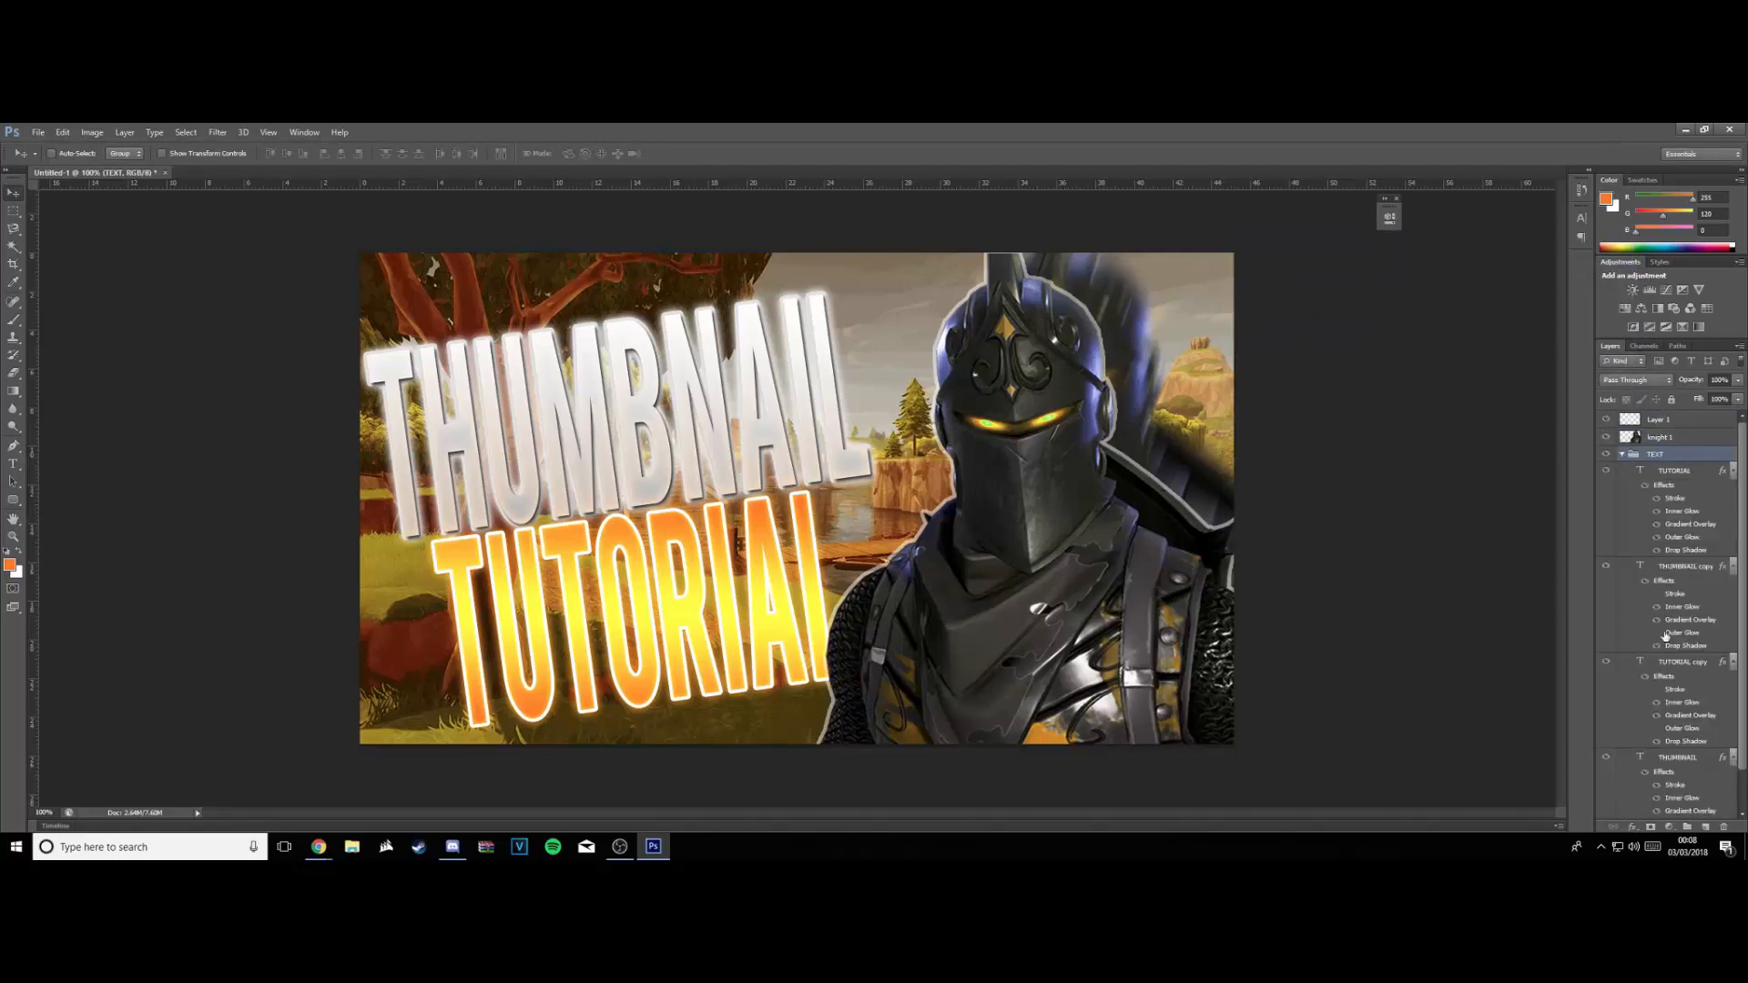
pyautogui.scroll(-1, 1668, 637)
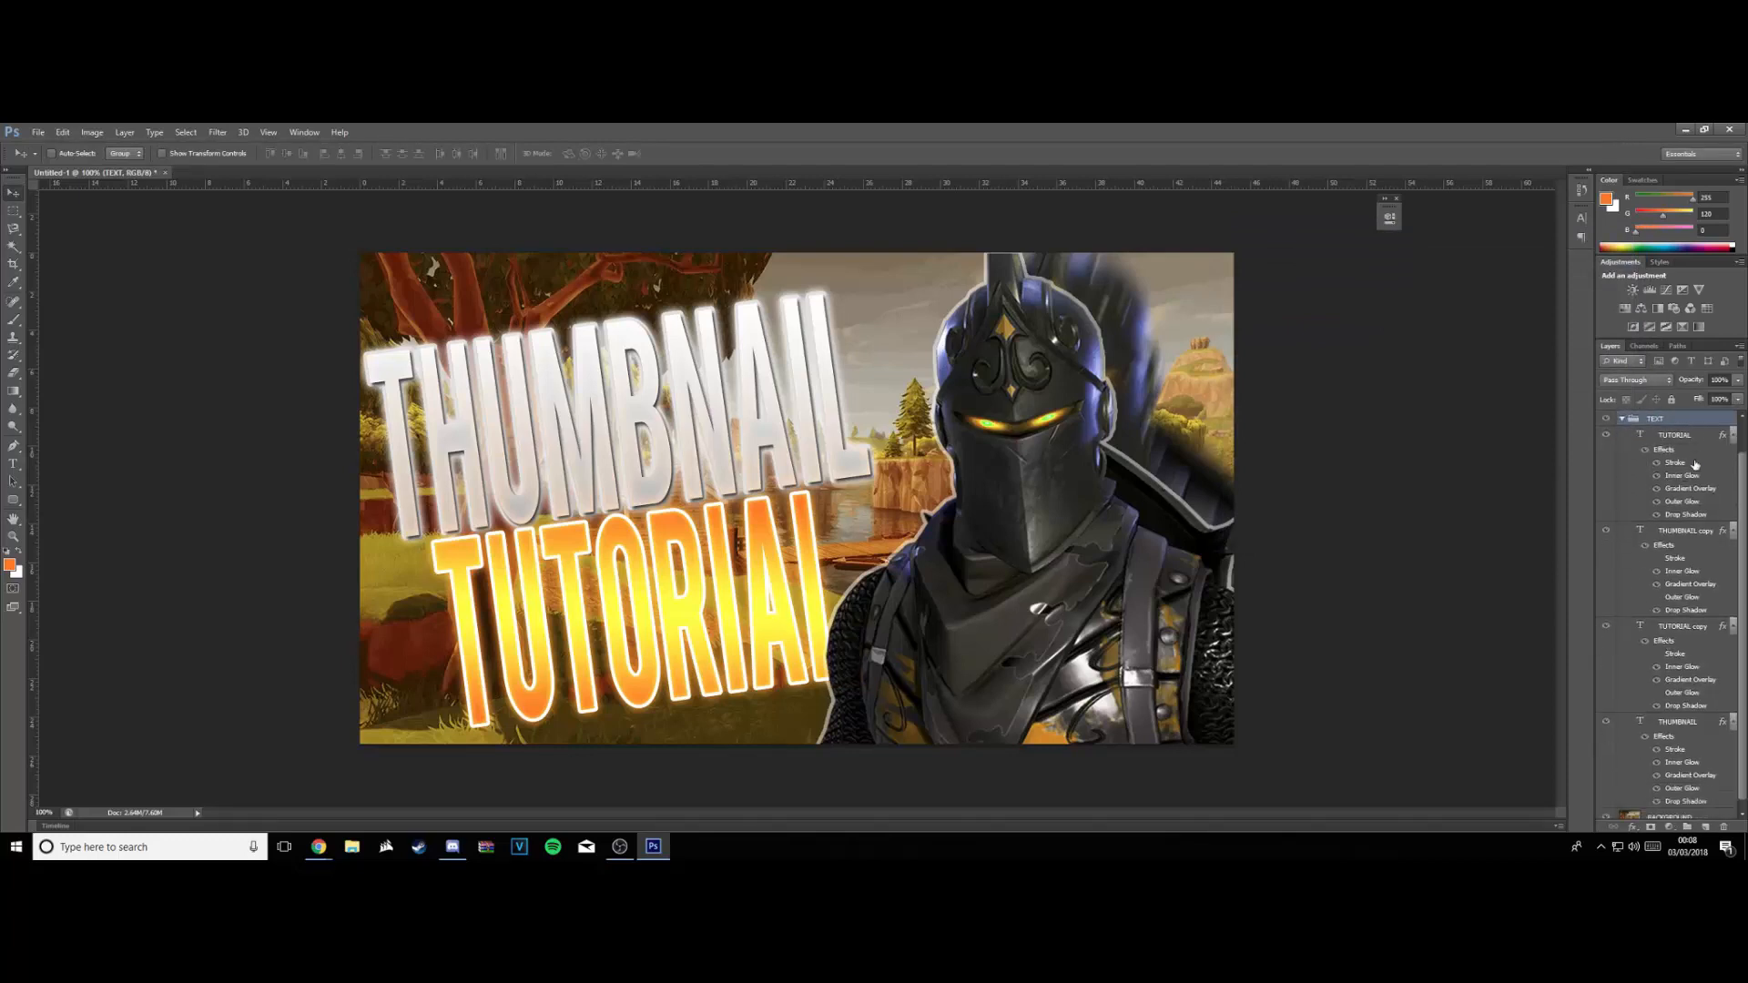
pyautogui.moveTo(1699, 625); pyautogui.dragTo(1699, 448)
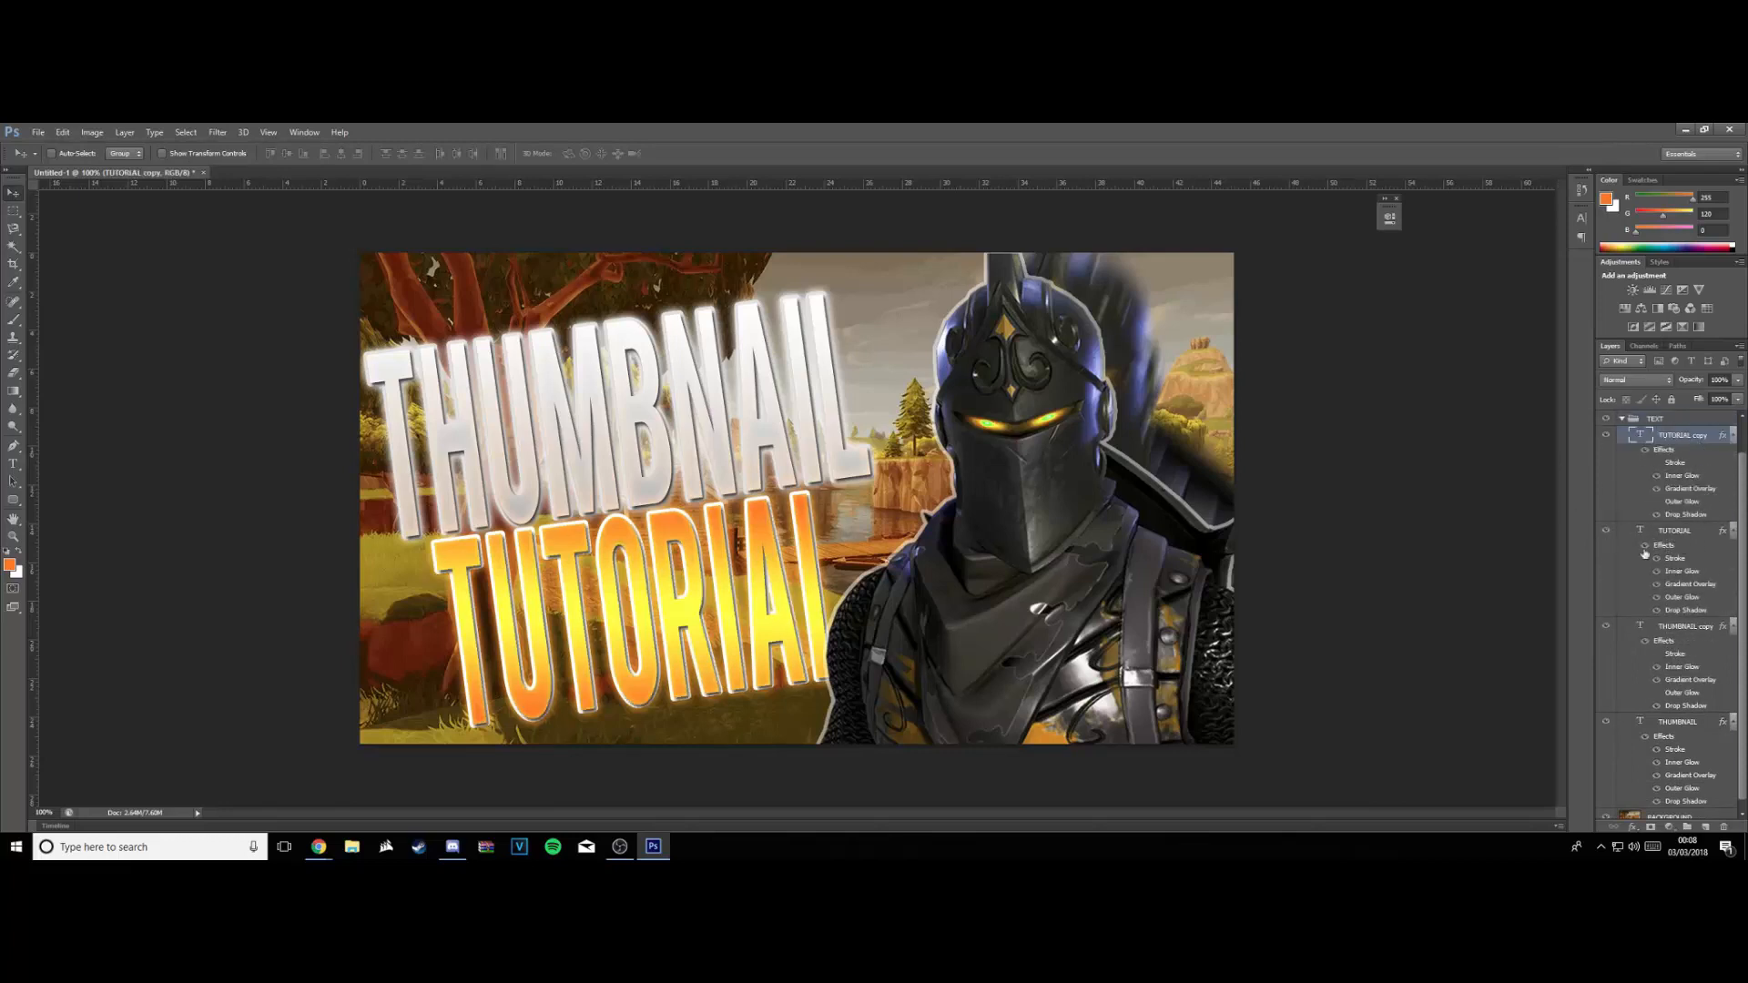
pyautogui.scroll(1, 1686, 454)
pyautogui.click(1623, 453)
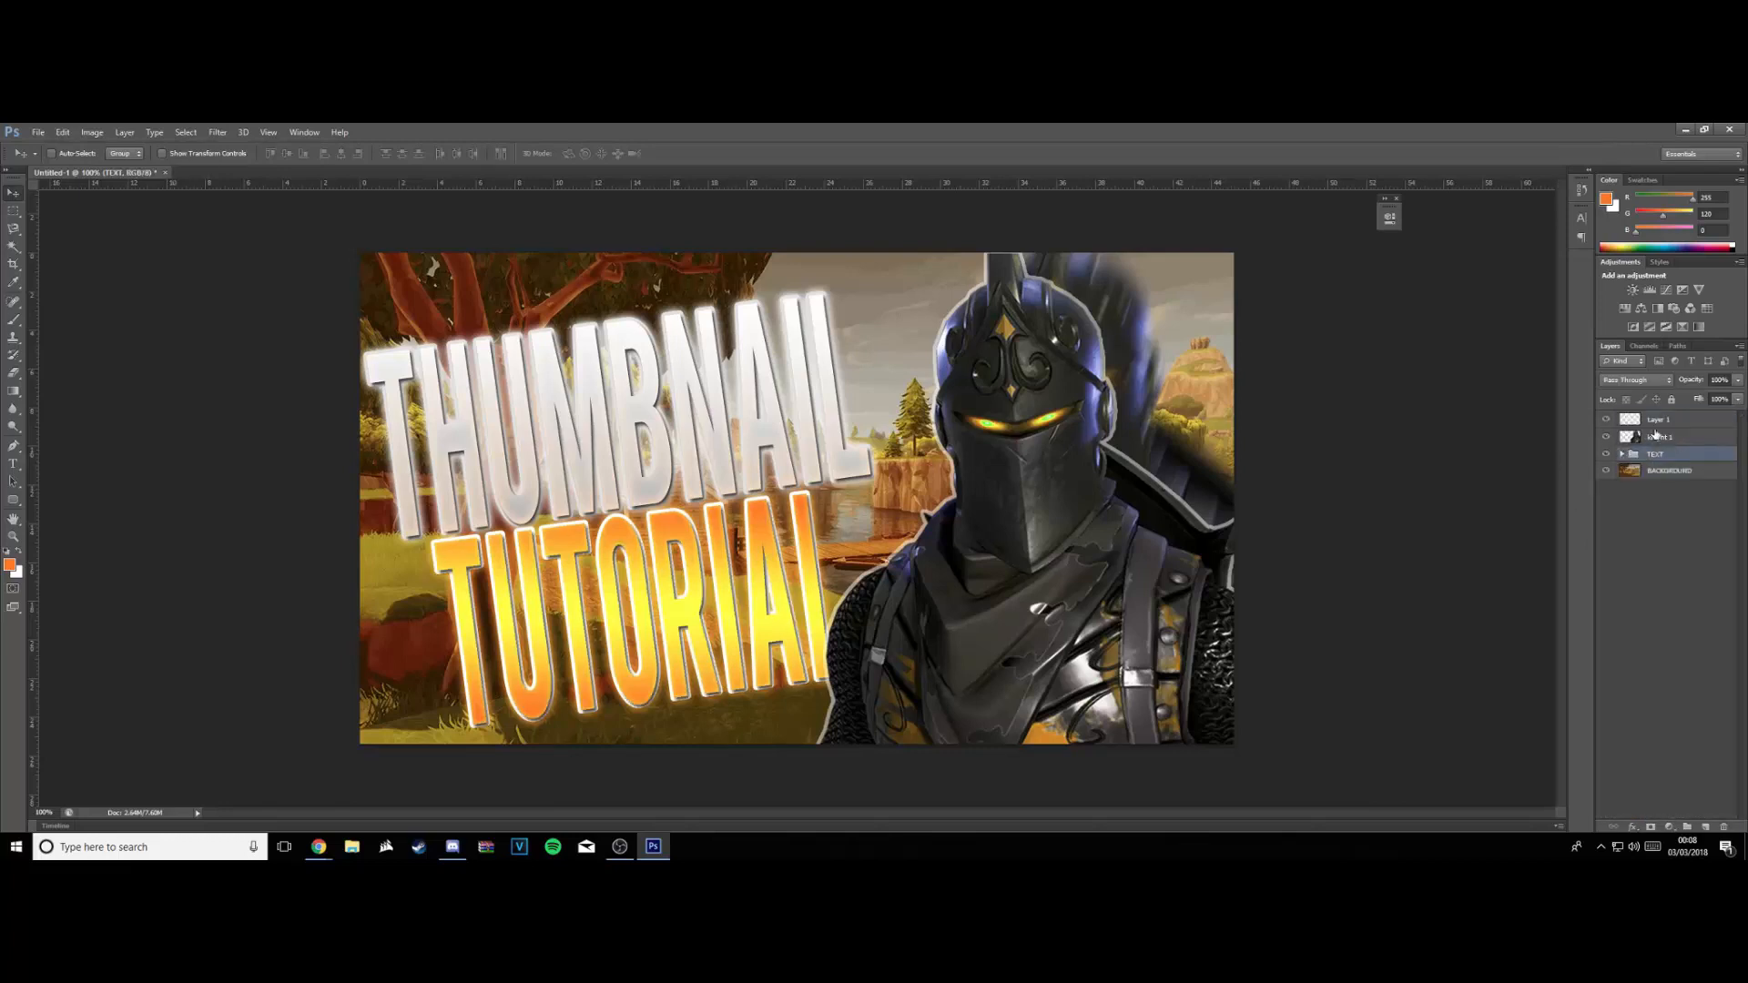
pyautogui.click(1680, 421)
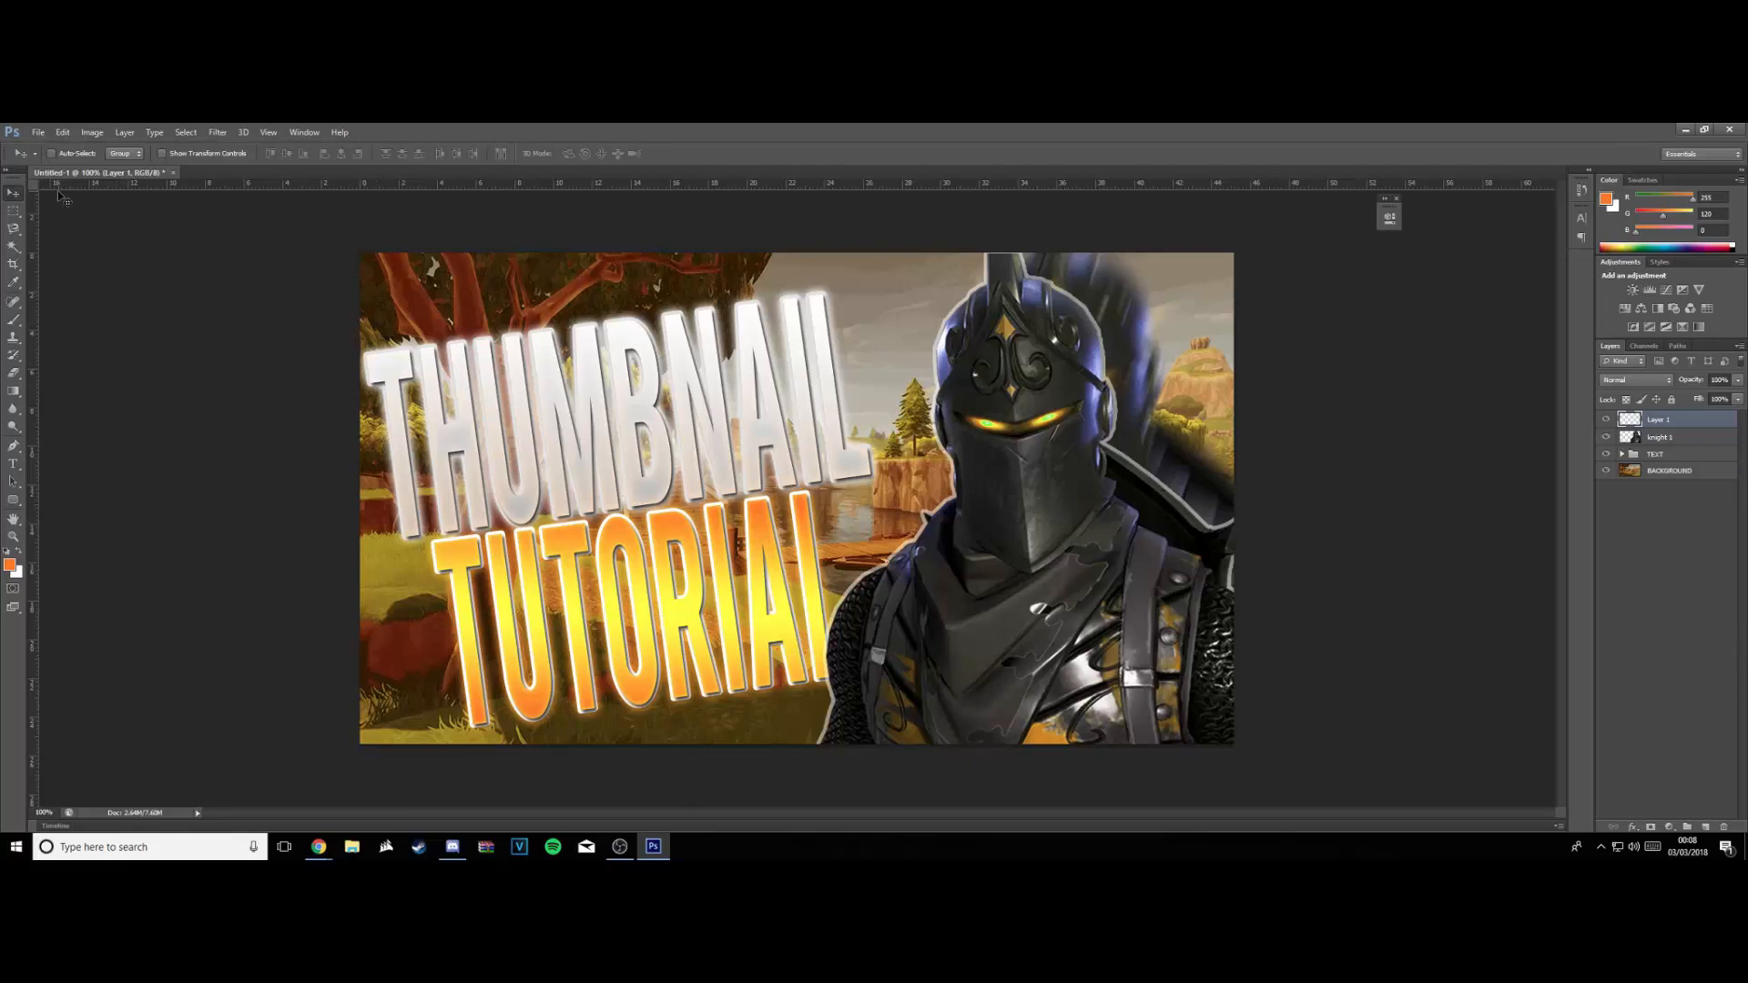
# Create a new document of 1280 x 720 pixels with transparent background contents
pyautogui.click(38, 132)
pyautogui.click(54, 145)
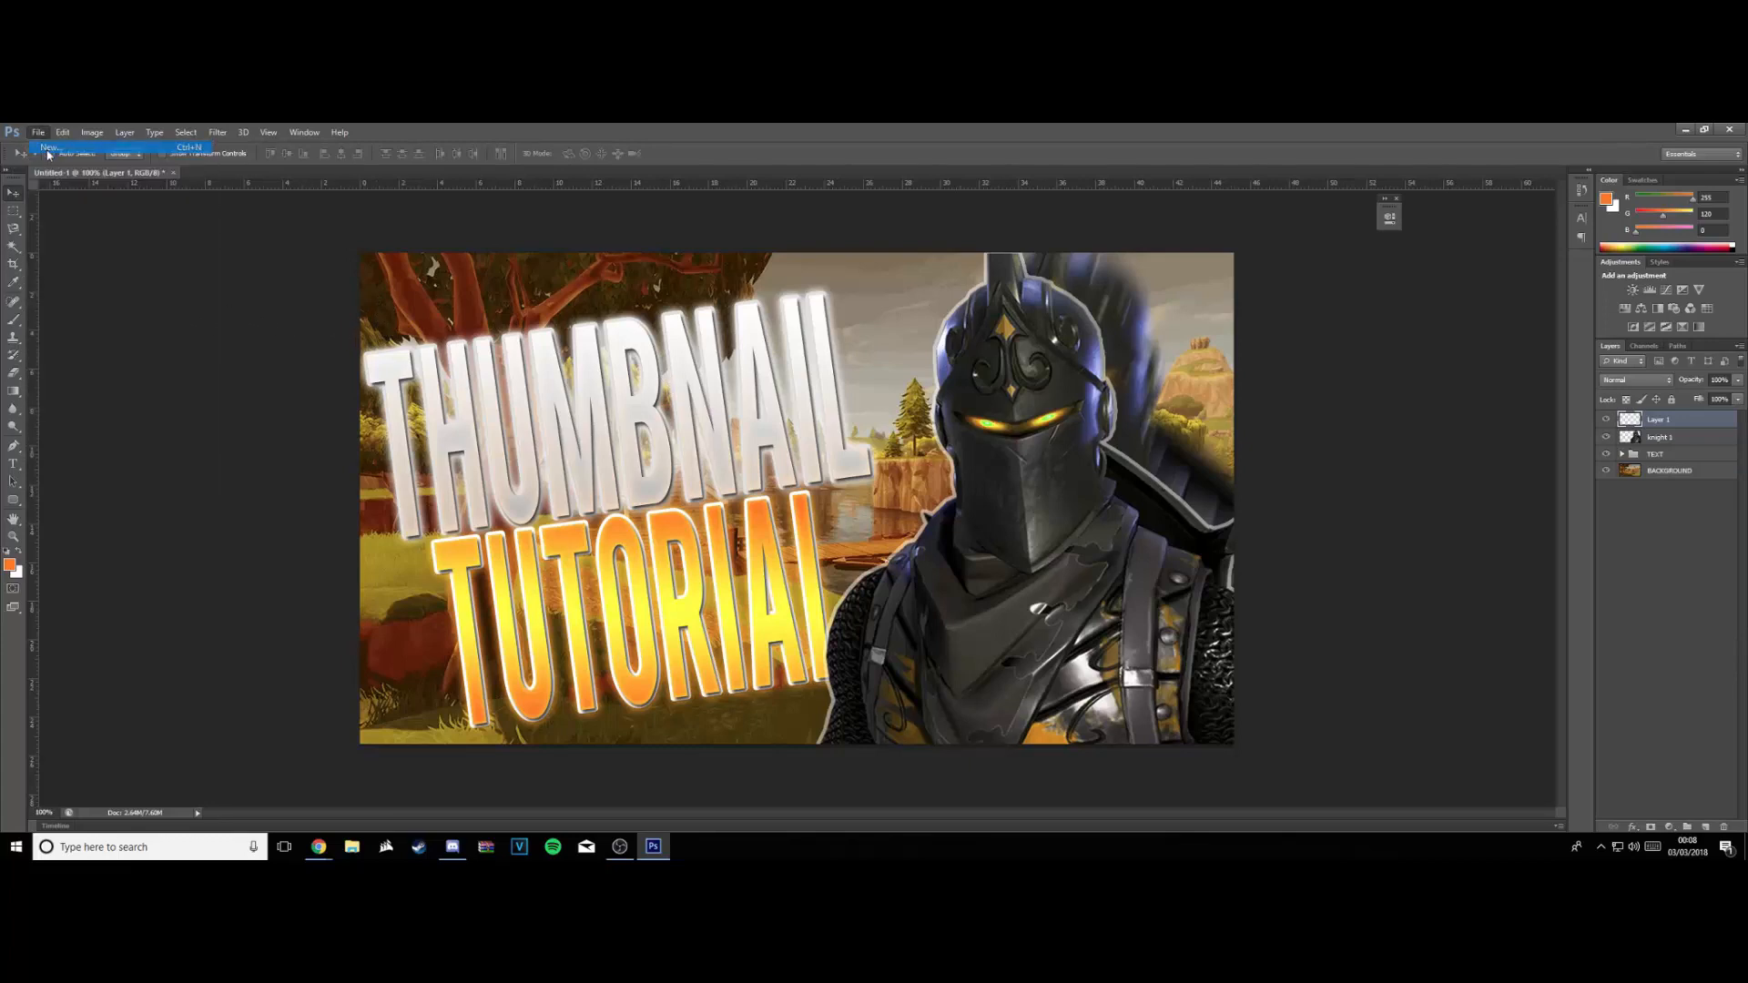
pyautogui.click(775, 371)
pyautogui.write('12')
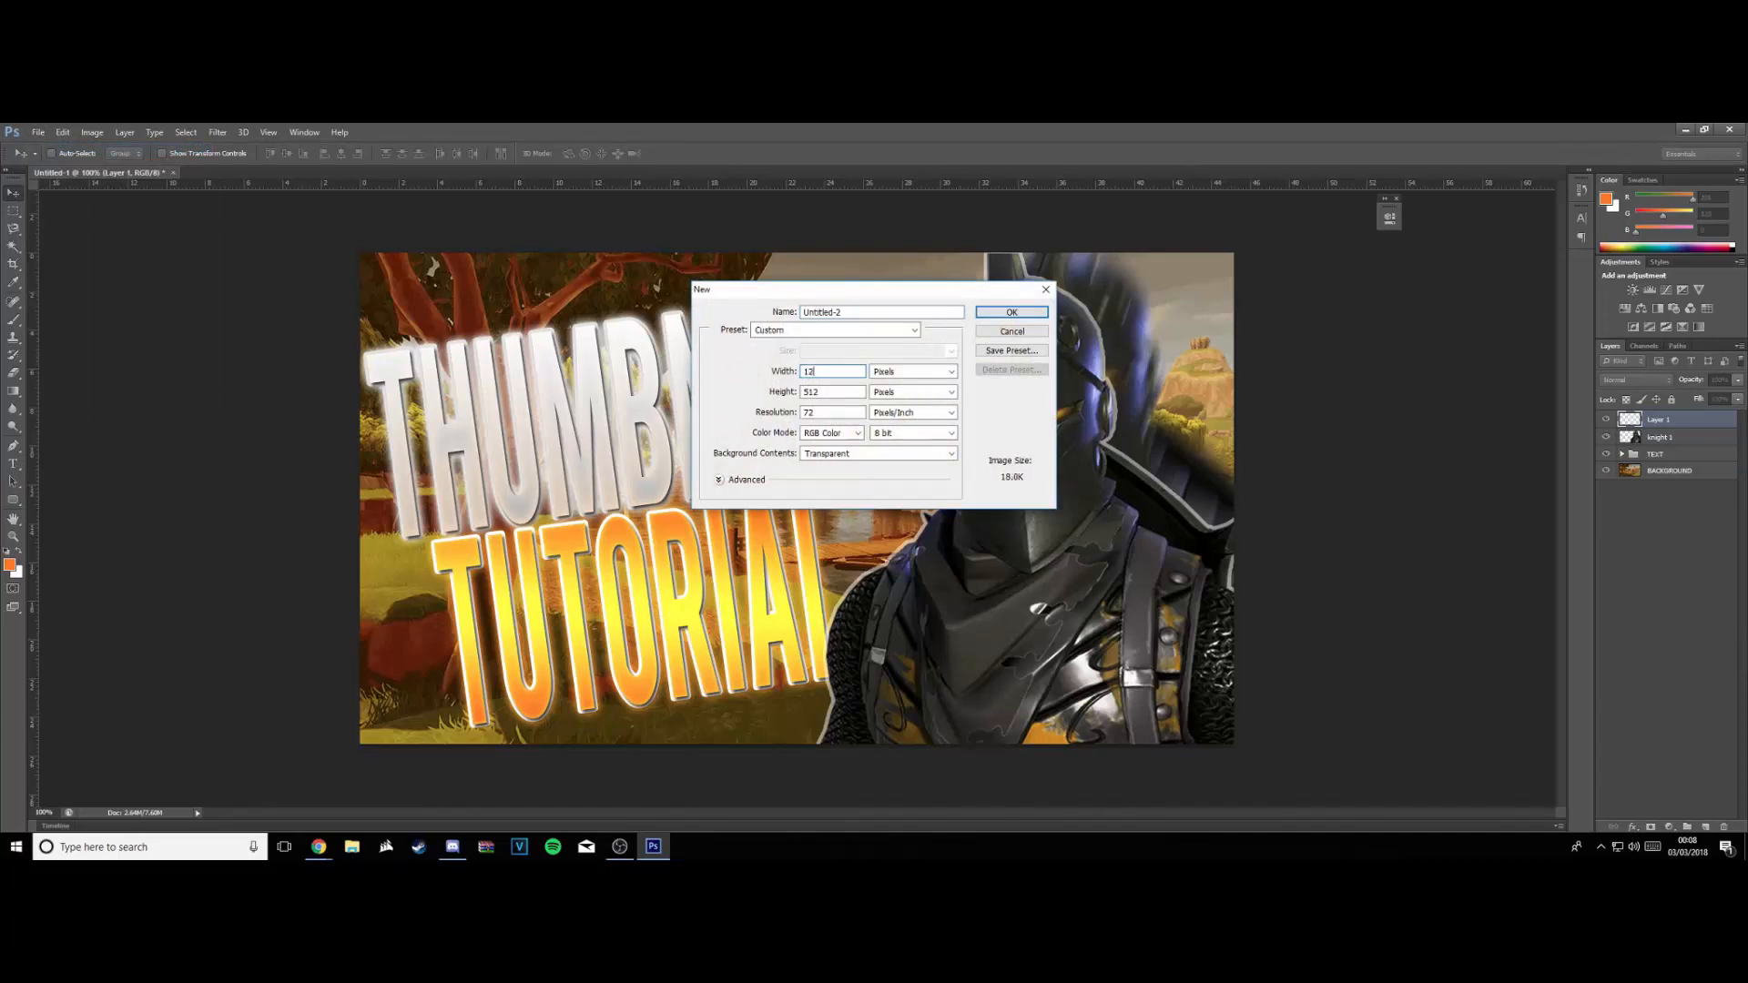
pyautogui.write('80')
pyautogui.doubleClick(827, 393)
pyautogui.write('720')
pyautogui.click(847, 454)
pyautogui.click(849, 494)
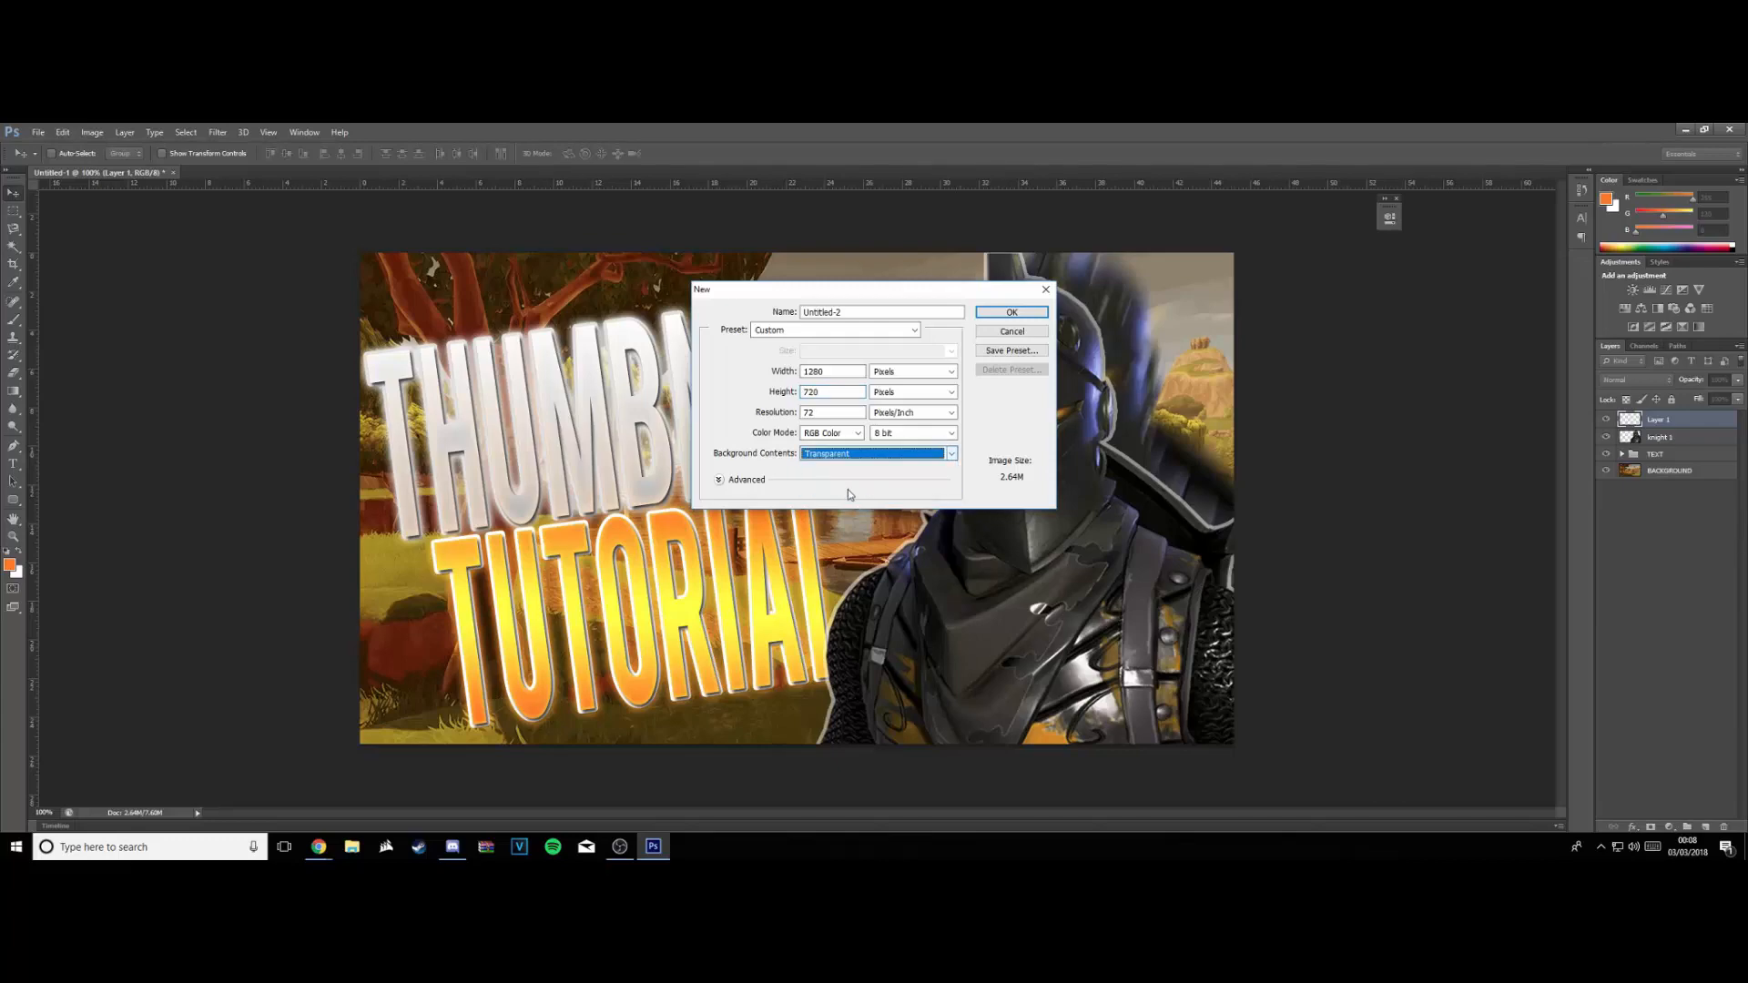
pyautogui.click(1011, 312)
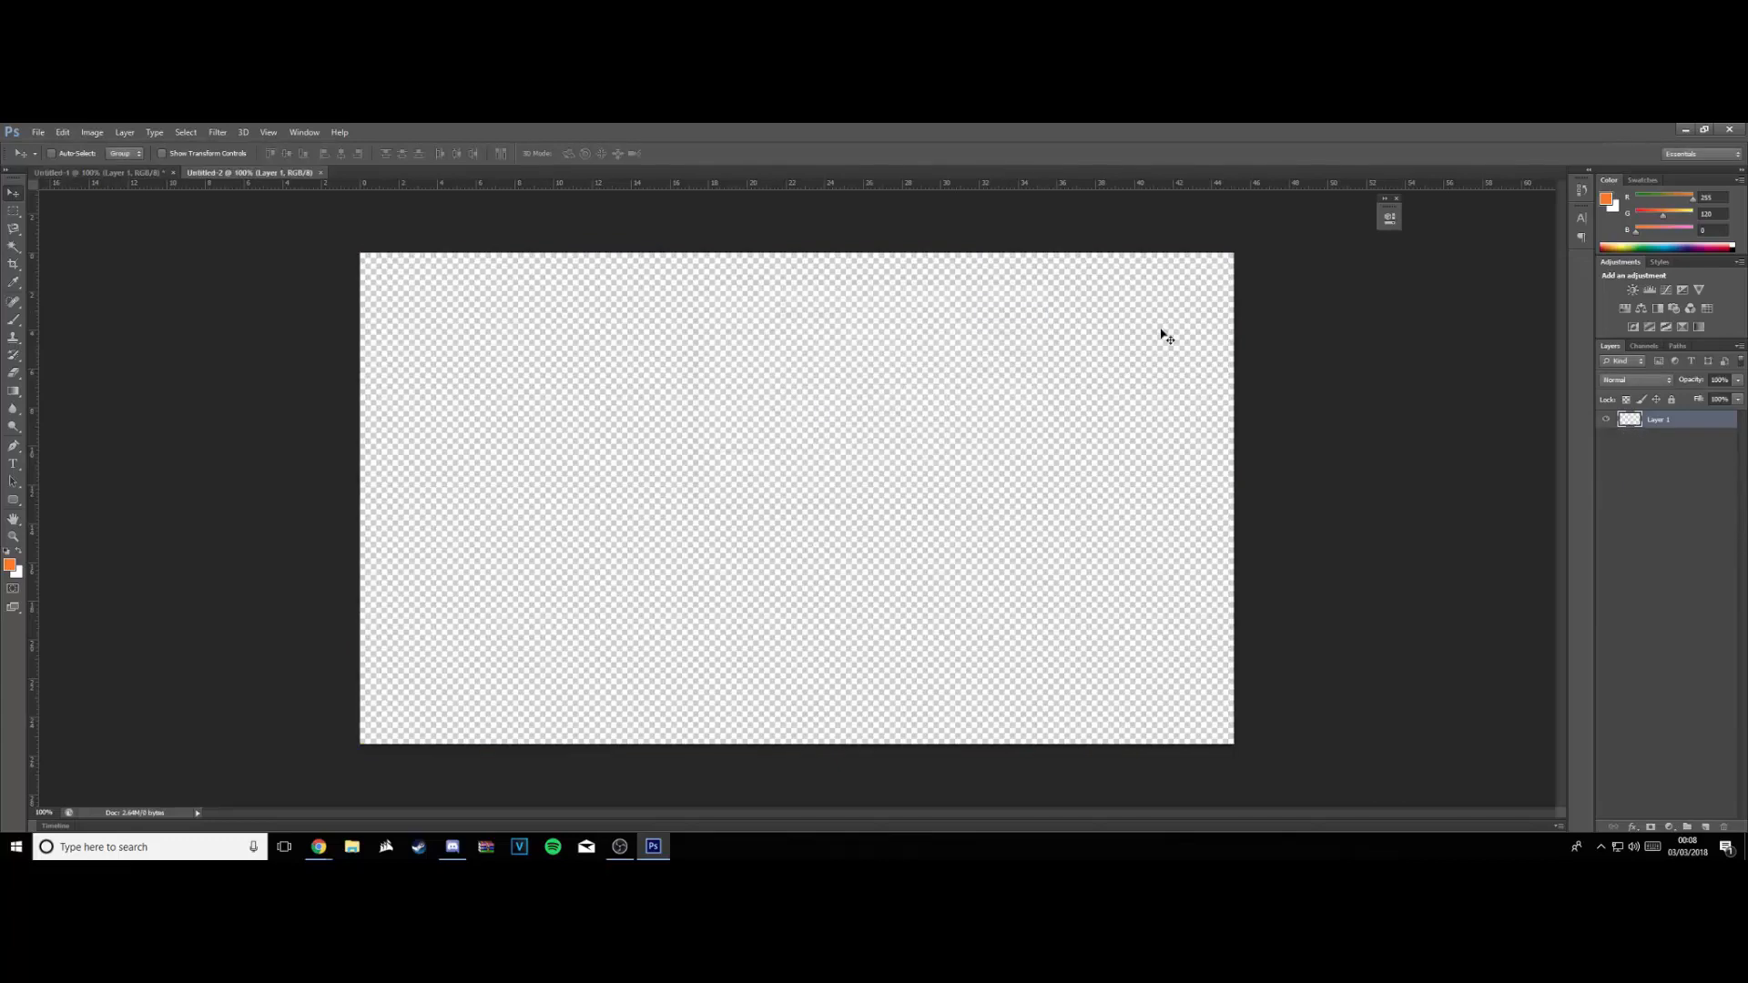
# Place the blue smoke PNG into the new document at its default size
pyautogui.click(38, 132)
pyautogui.click(73, 354)
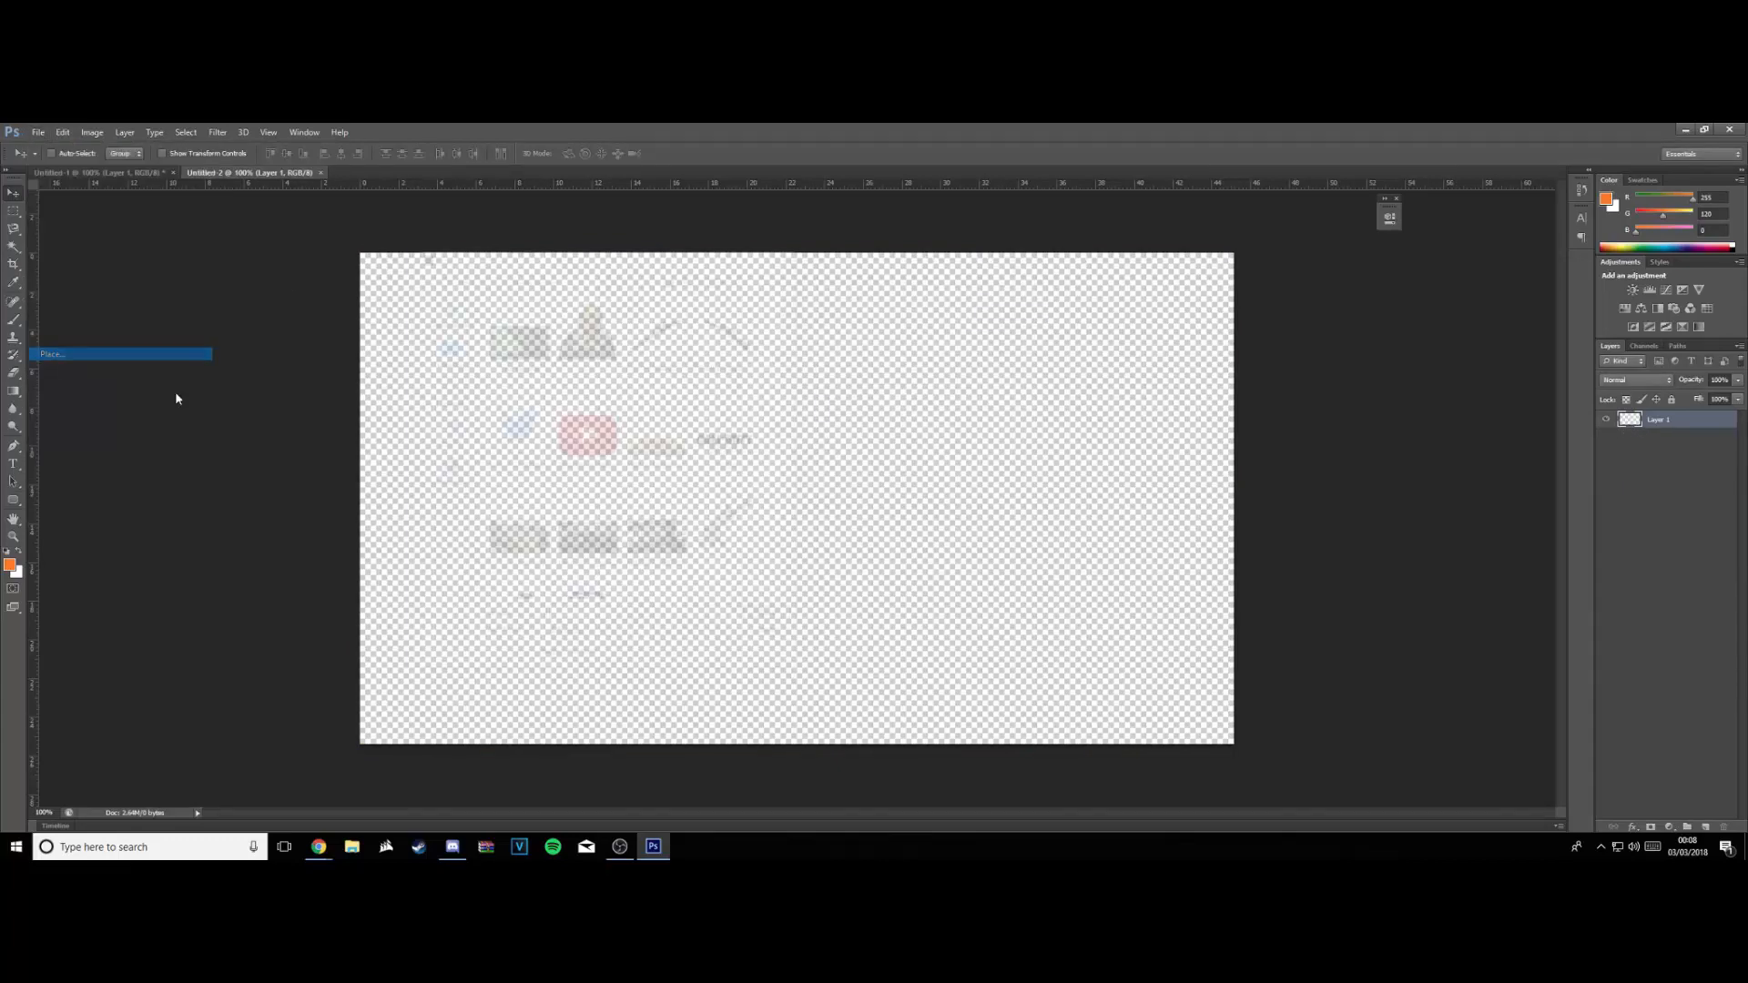
pyautogui.scroll(-5, 512, 415)
pyautogui.doubleClick(511, 416)
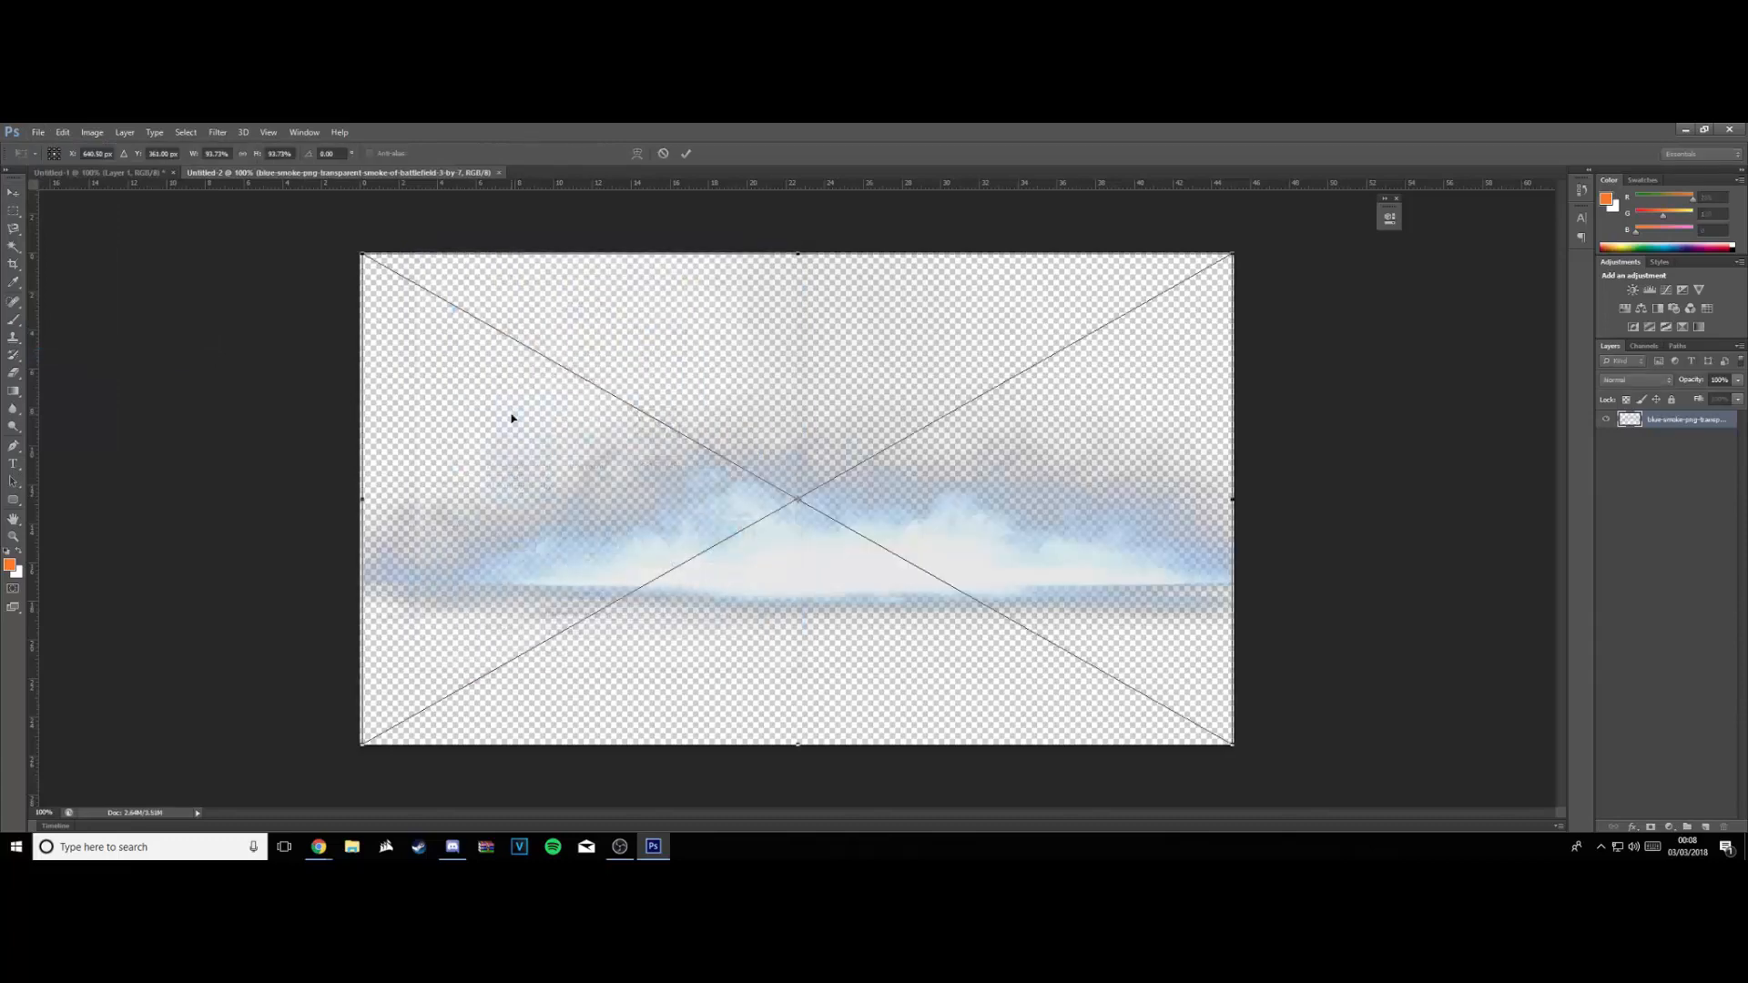
pyautogui.press('Return')
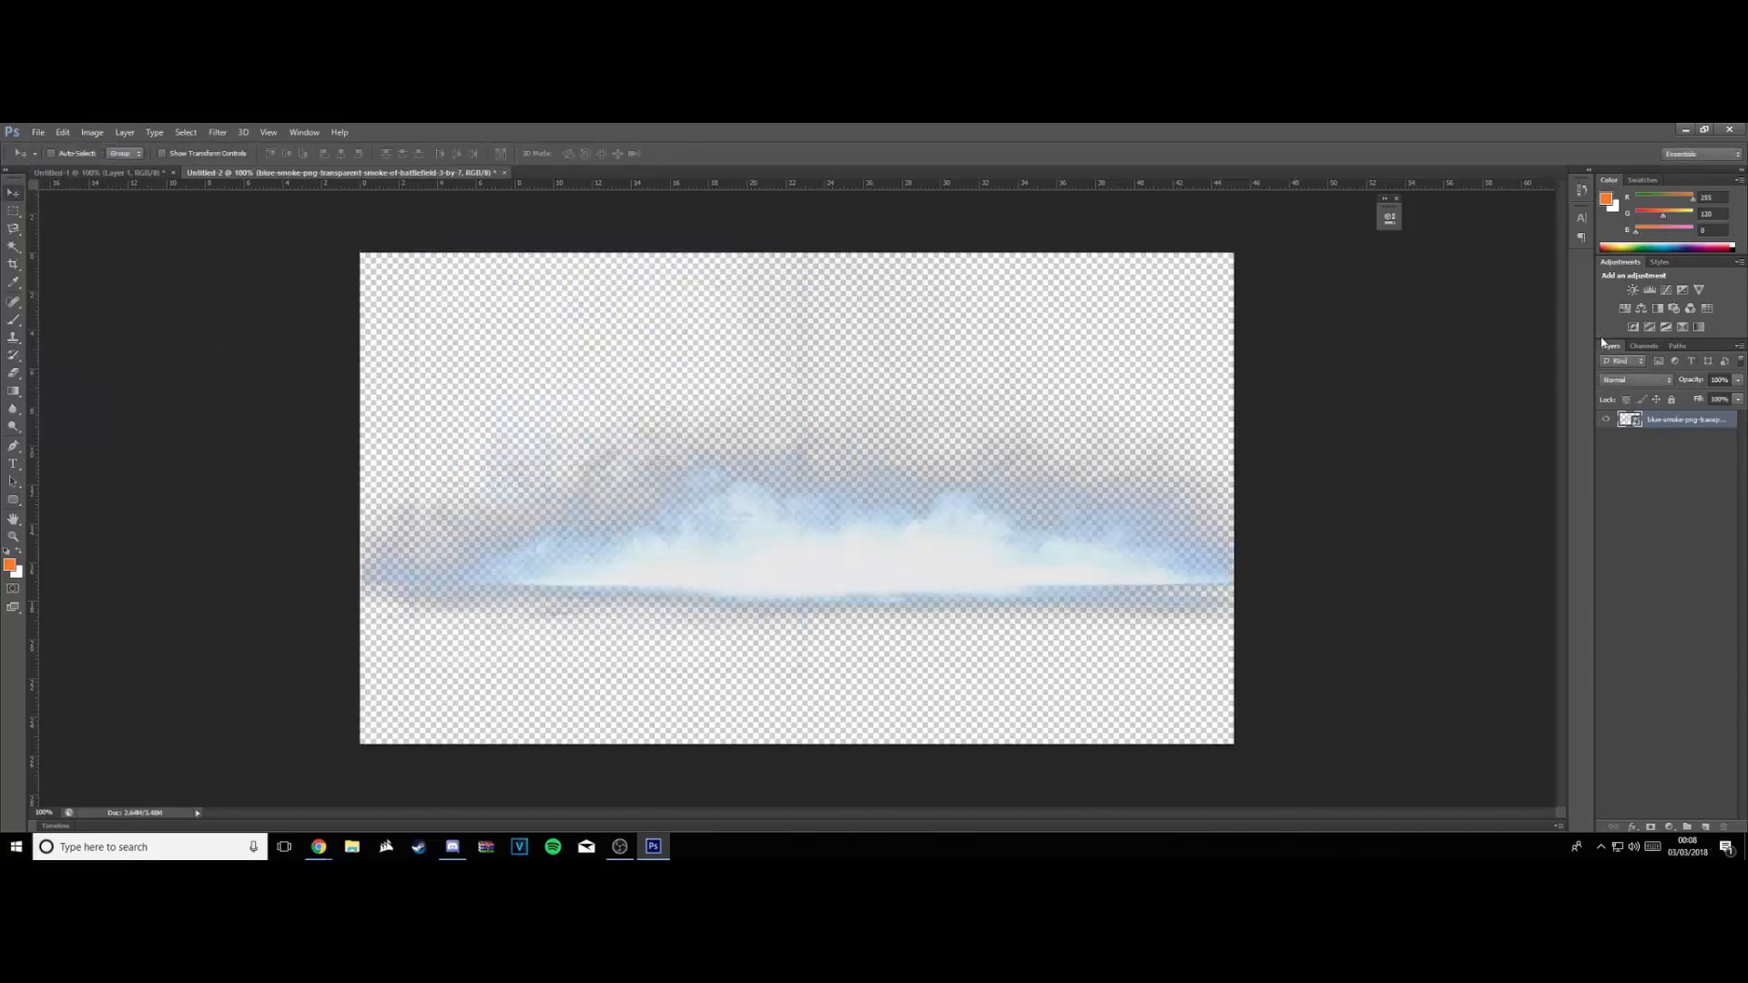
# Add a Hue/Saturation adjustment layer and shift the hue to turn the blue smoke orange
pyautogui.click(1626, 311)
pyautogui.moveTo(1270, 306); pyautogui.dragTo(1361, 314)
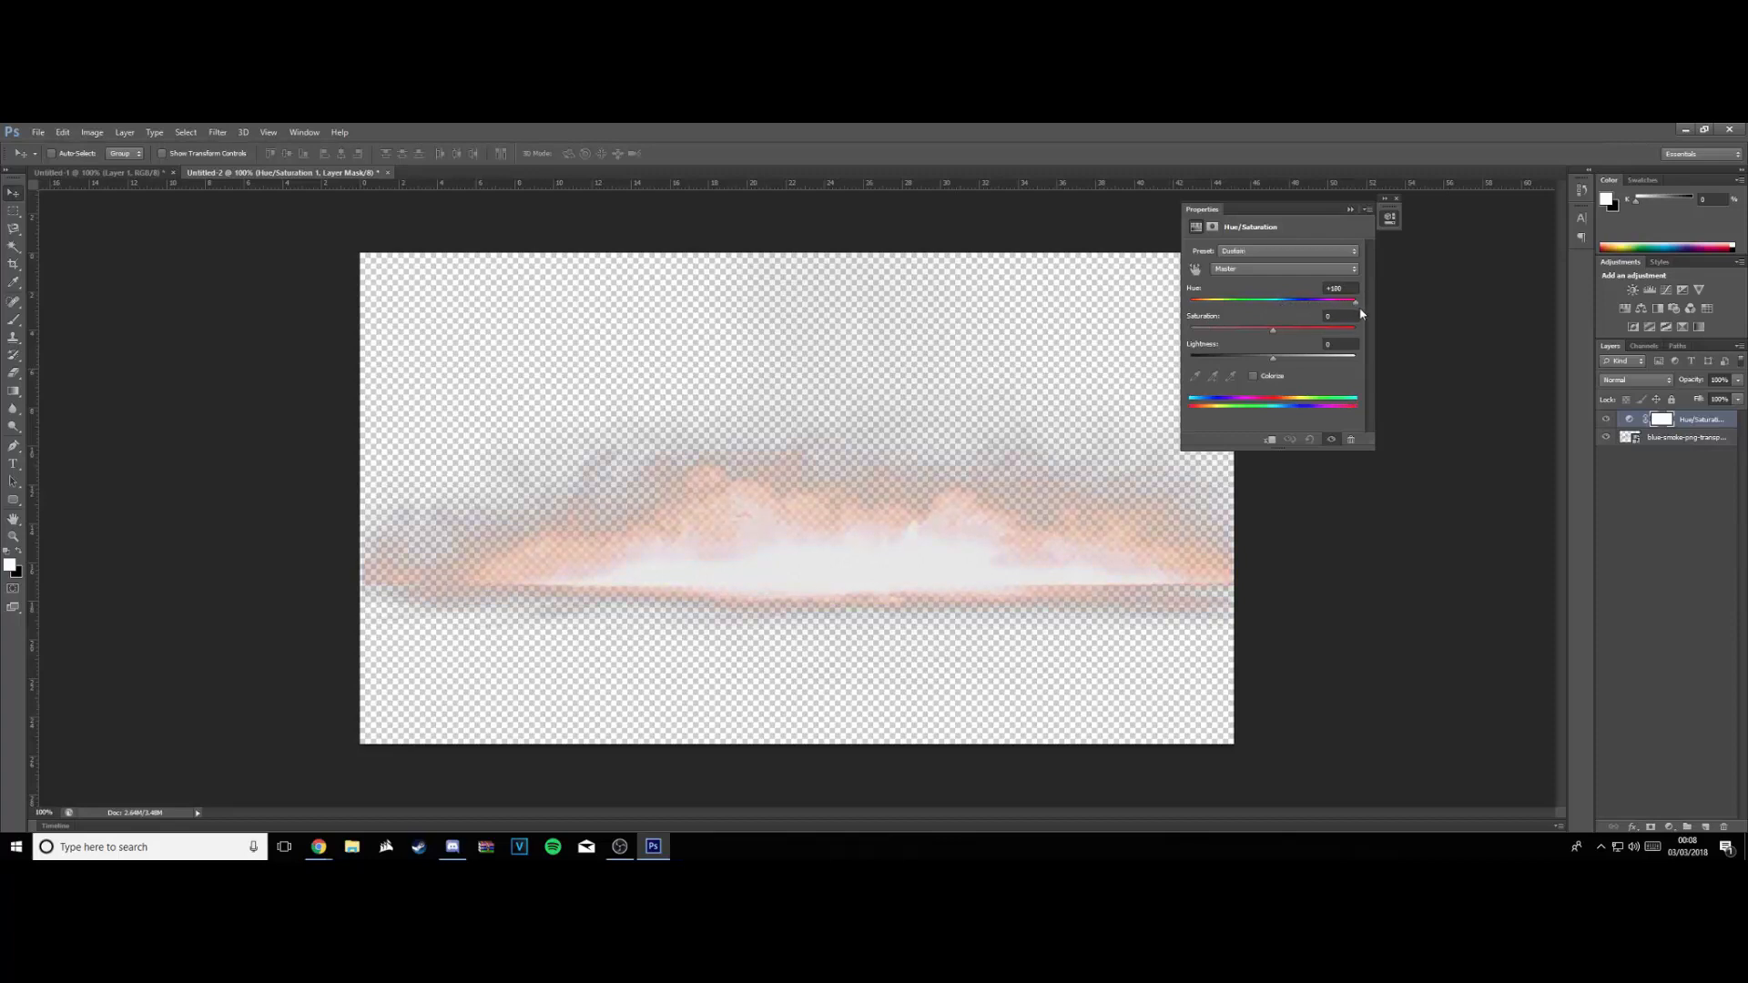
pyautogui.click(1103, 240)
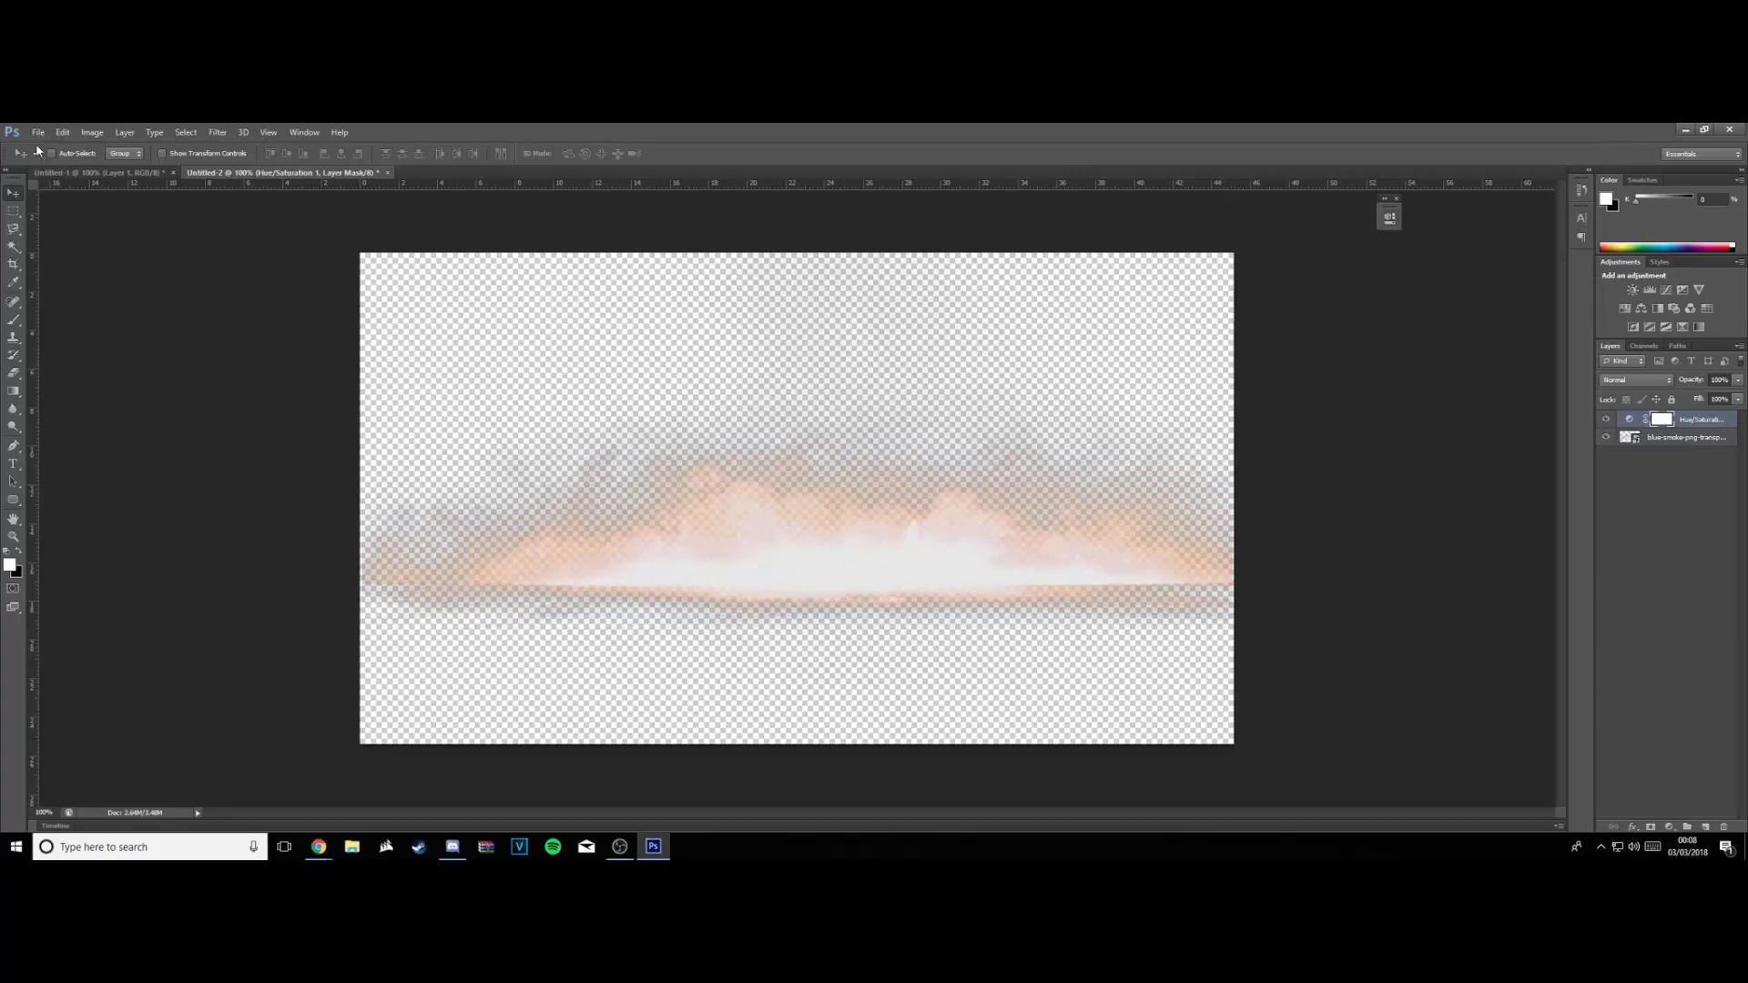
# Save the smoke document as a PNG named orange smoke in the Thumbnail Pictures folder, with Smallest / Slow compression and no interlacing
pyautogui.click(38, 132)
pyautogui.click(90, 295)
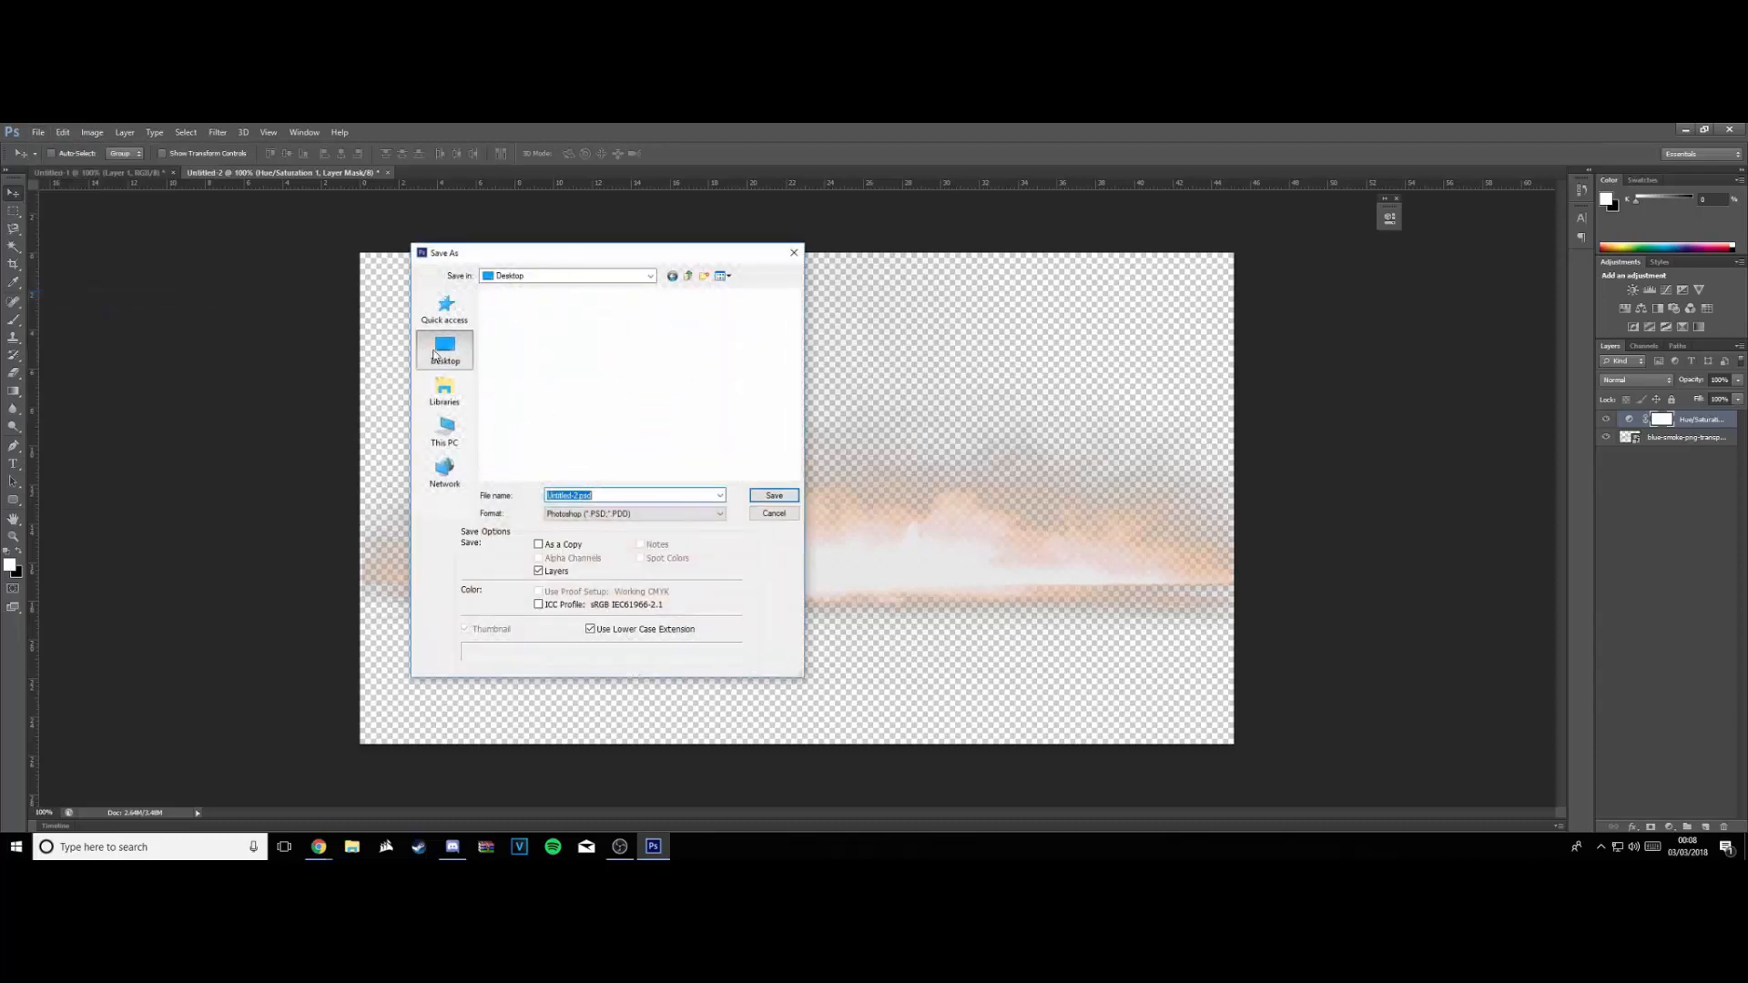
pyautogui.doubleClick(500, 449)
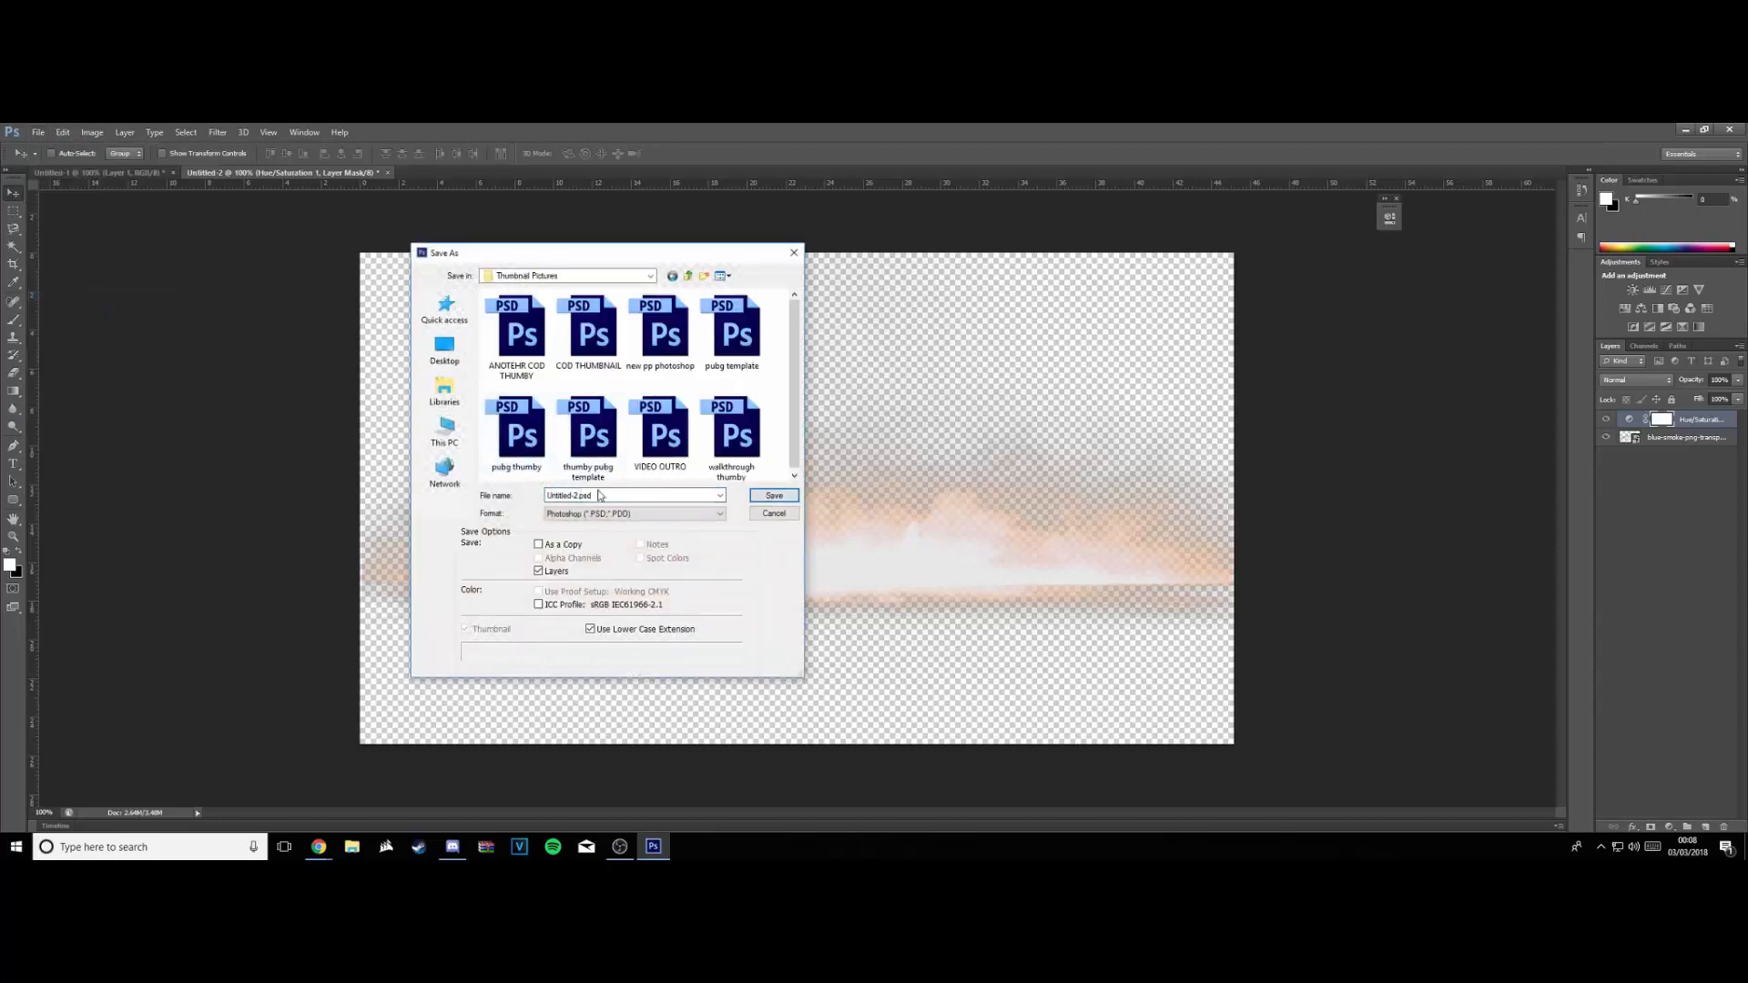
pyautogui.click(586, 493)
pyautogui.write('orange smoke')
pyautogui.click(685, 514)
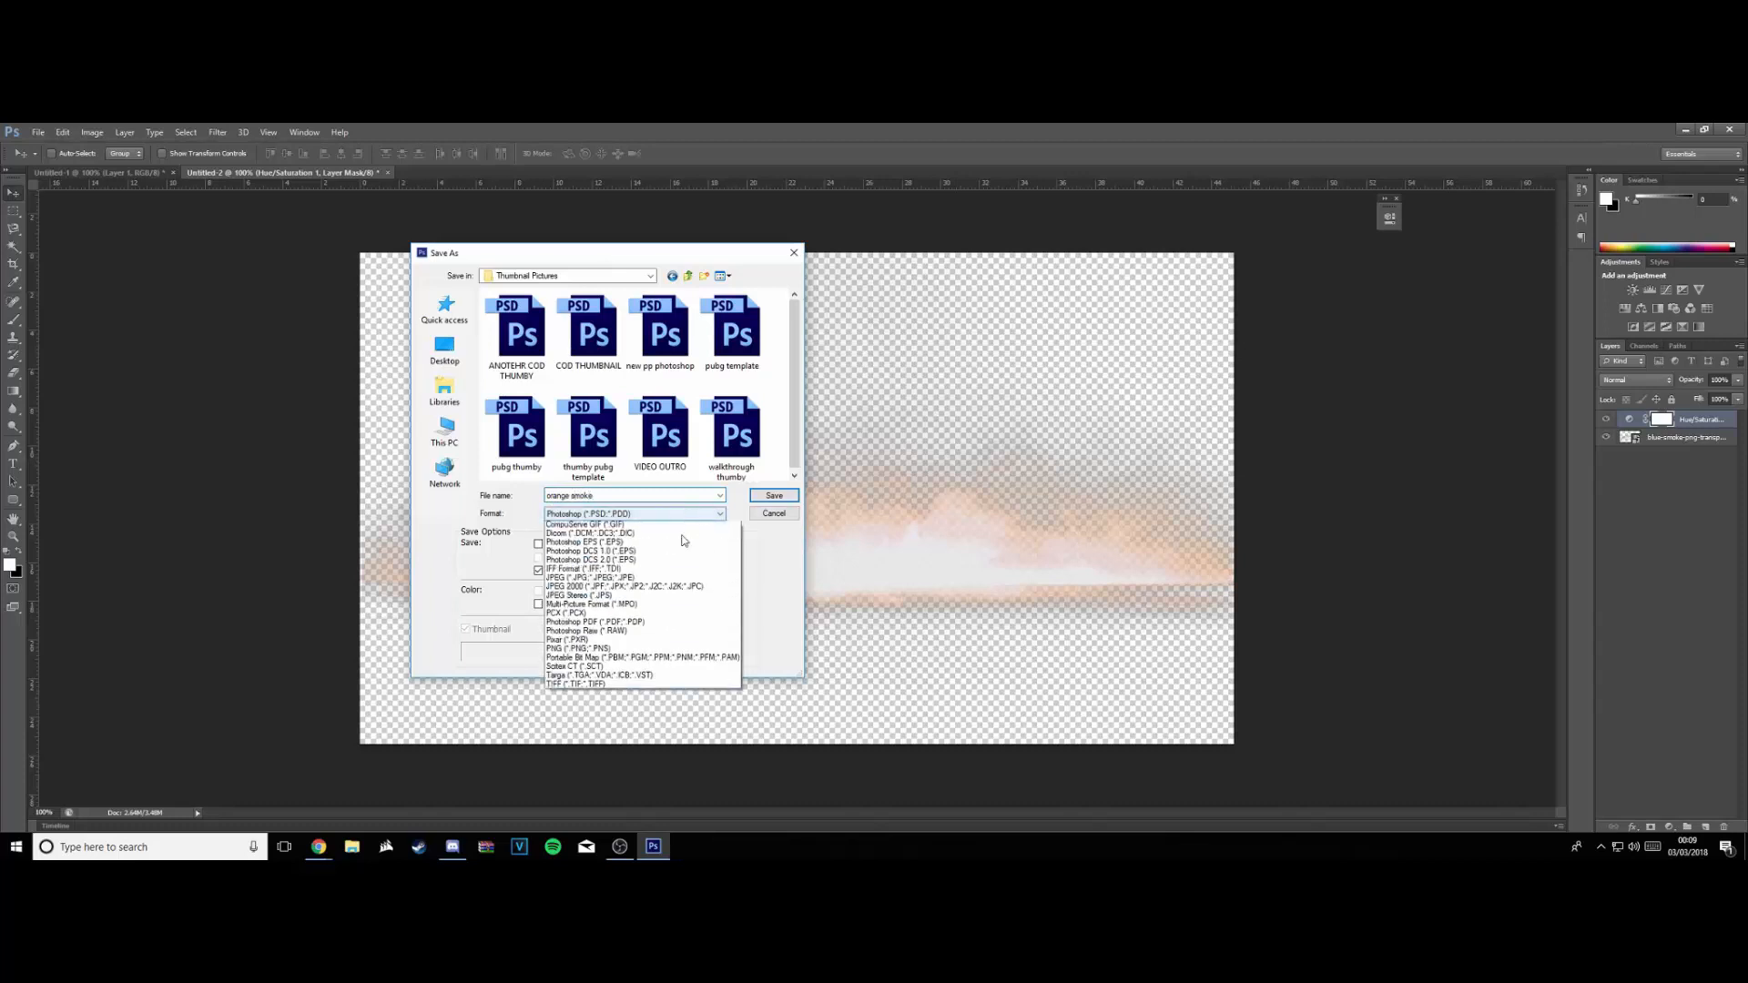
pyautogui.click(637, 680)
pyautogui.click(773, 496)
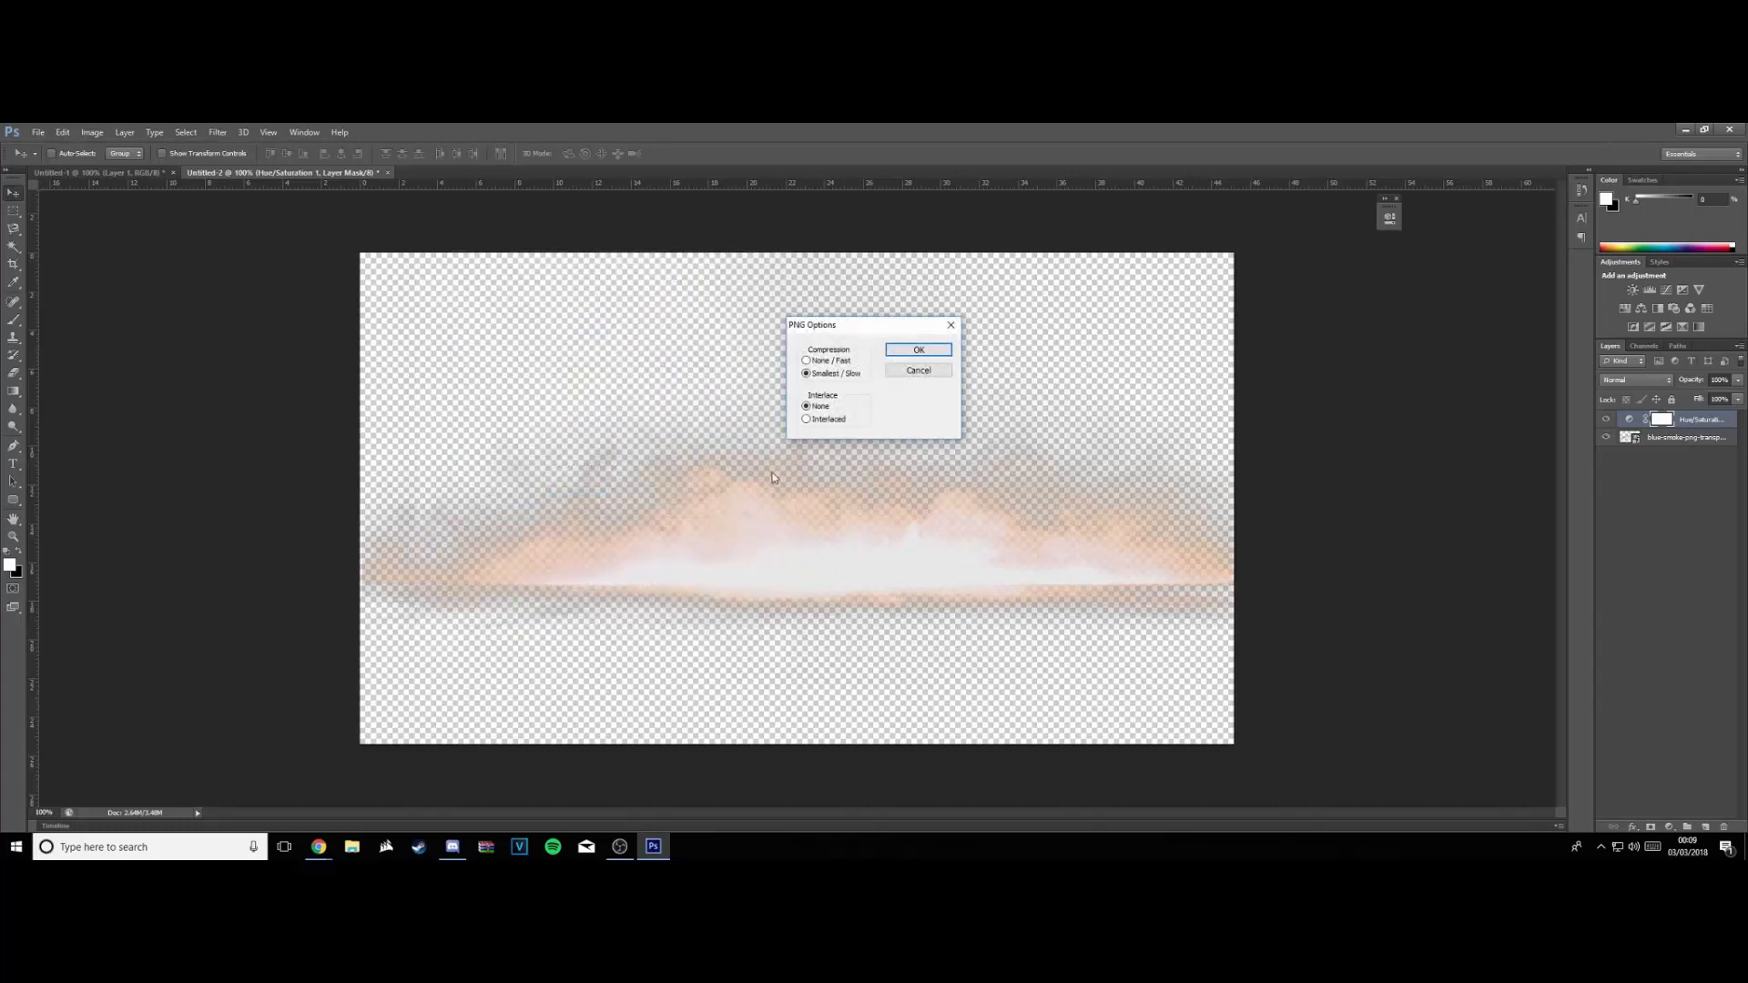
pyautogui.click(913, 349)
# Return to the thumbnail document and place the orange smoke image above the knight
pyautogui.click(151, 175)
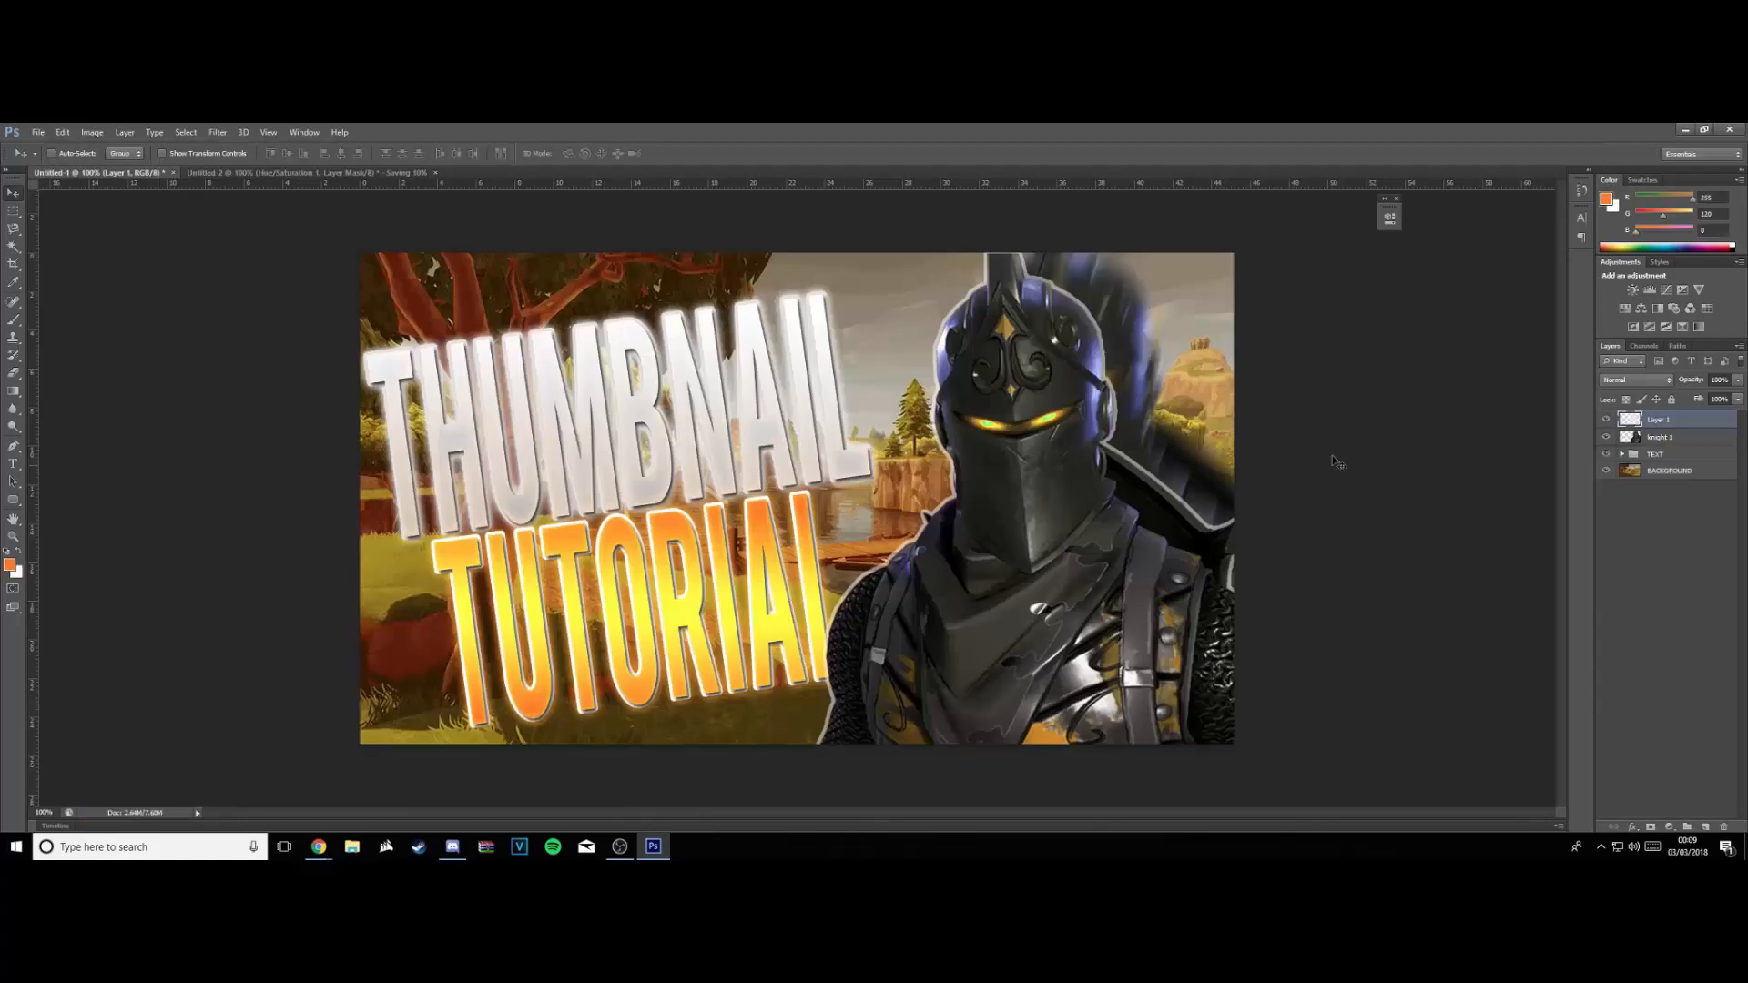
pyautogui.click(39, 132)
pyautogui.click(74, 355)
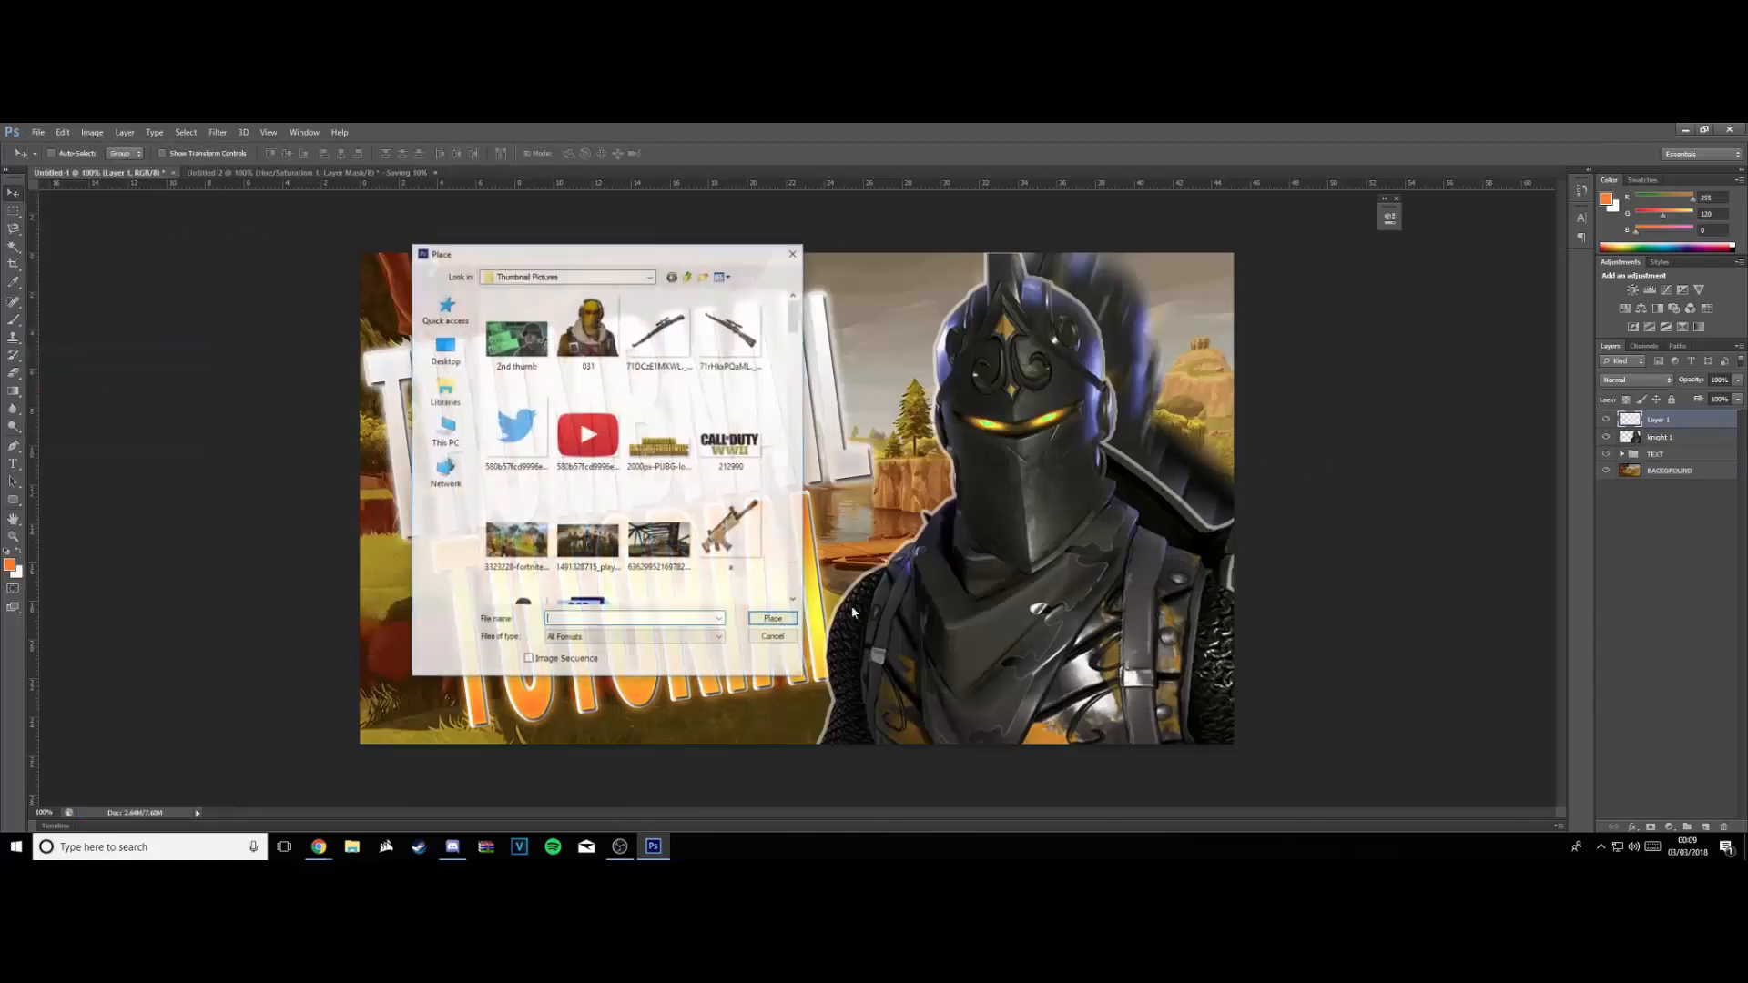
pyautogui.scroll(-5, 658, 455)
pyautogui.scroll(-5, 658, 455)
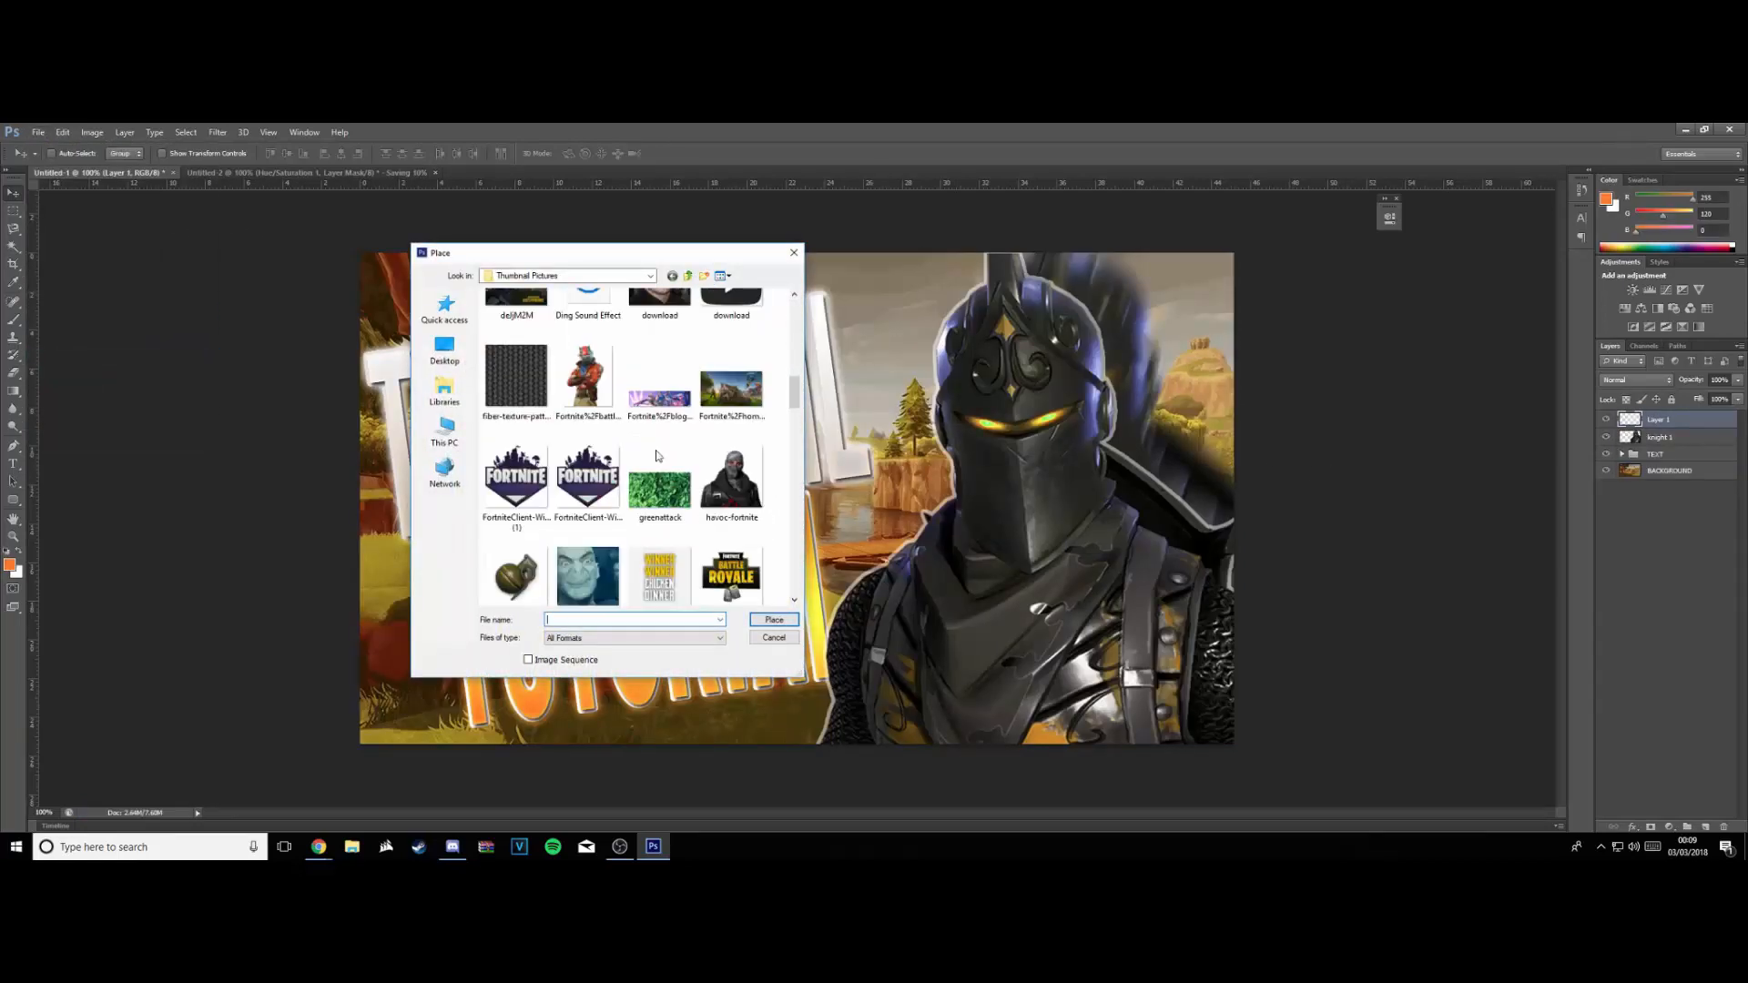
pyautogui.doubleClick(741, 442)
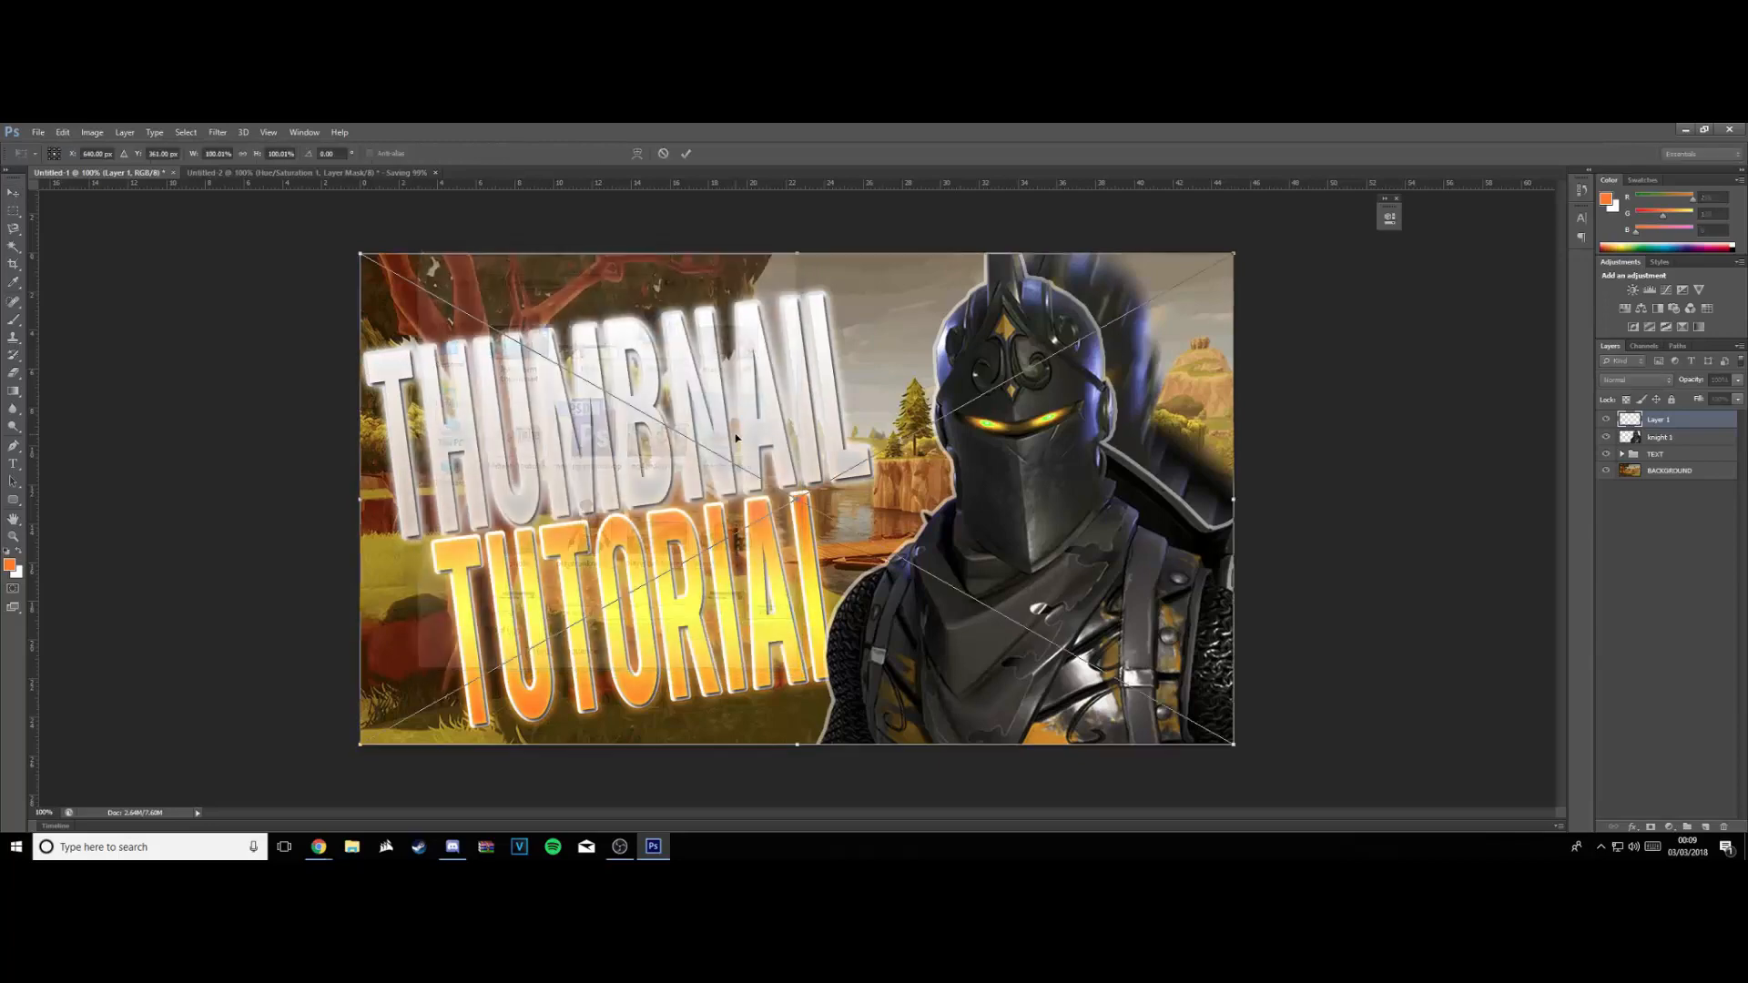
# Move the orange smoke over the knight's lower body and scale it to about 91% width and 114% height
pyautogui.moveTo(886, 441); pyautogui.dragTo(1222, 648)
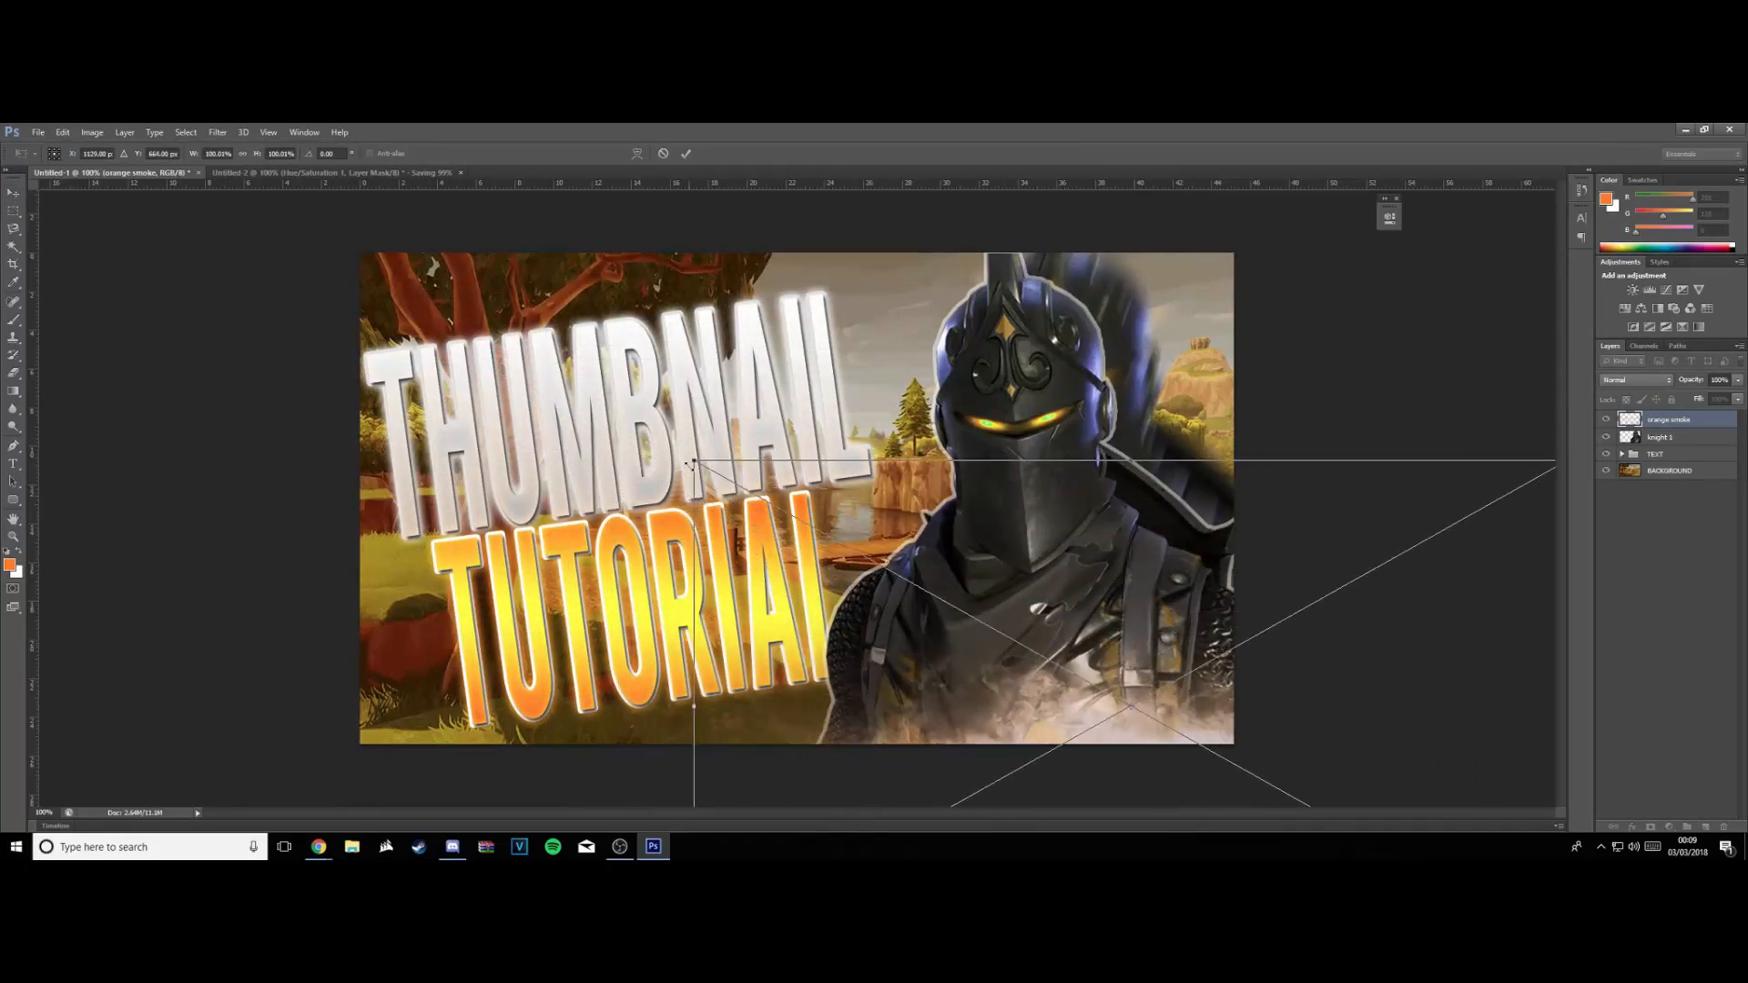
pyautogui.moveTo(693, 463); pyautogui.dragTo(570, 392)
pyautogui.moveTo(571, 675); pyautogui.dragTo(770, 675)
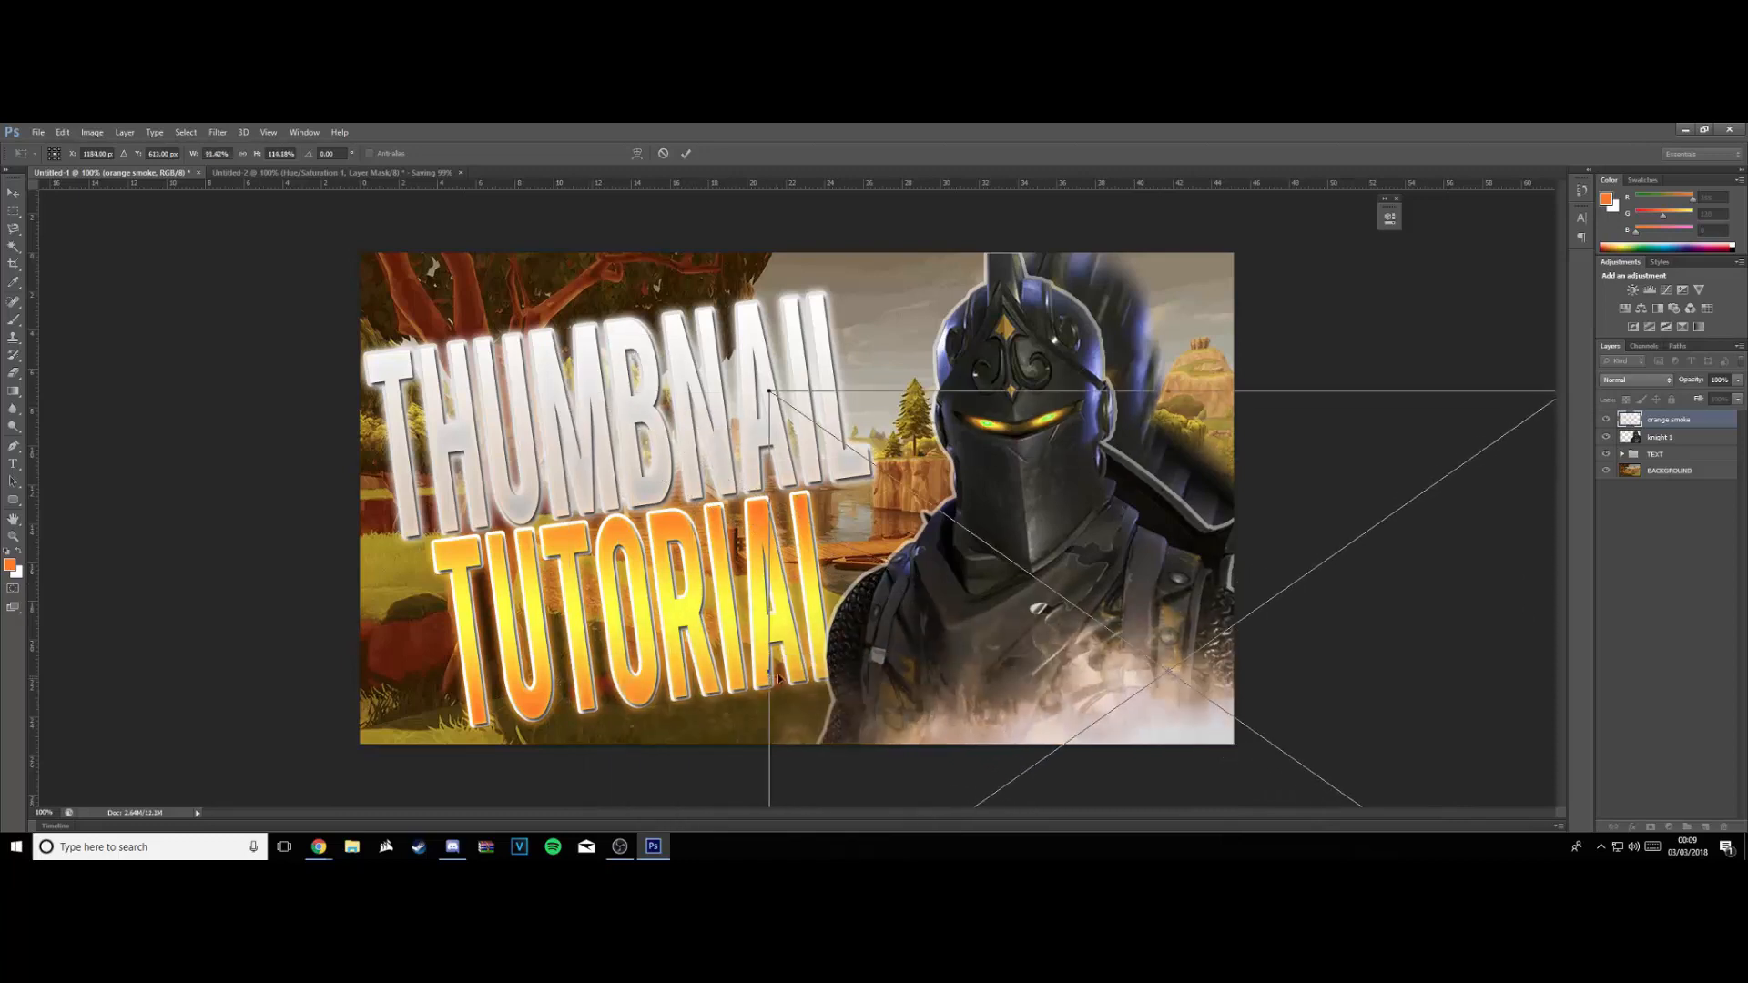
pyautogui.moveTo(1001, 693); pyautogui.dragTo(925, 698)
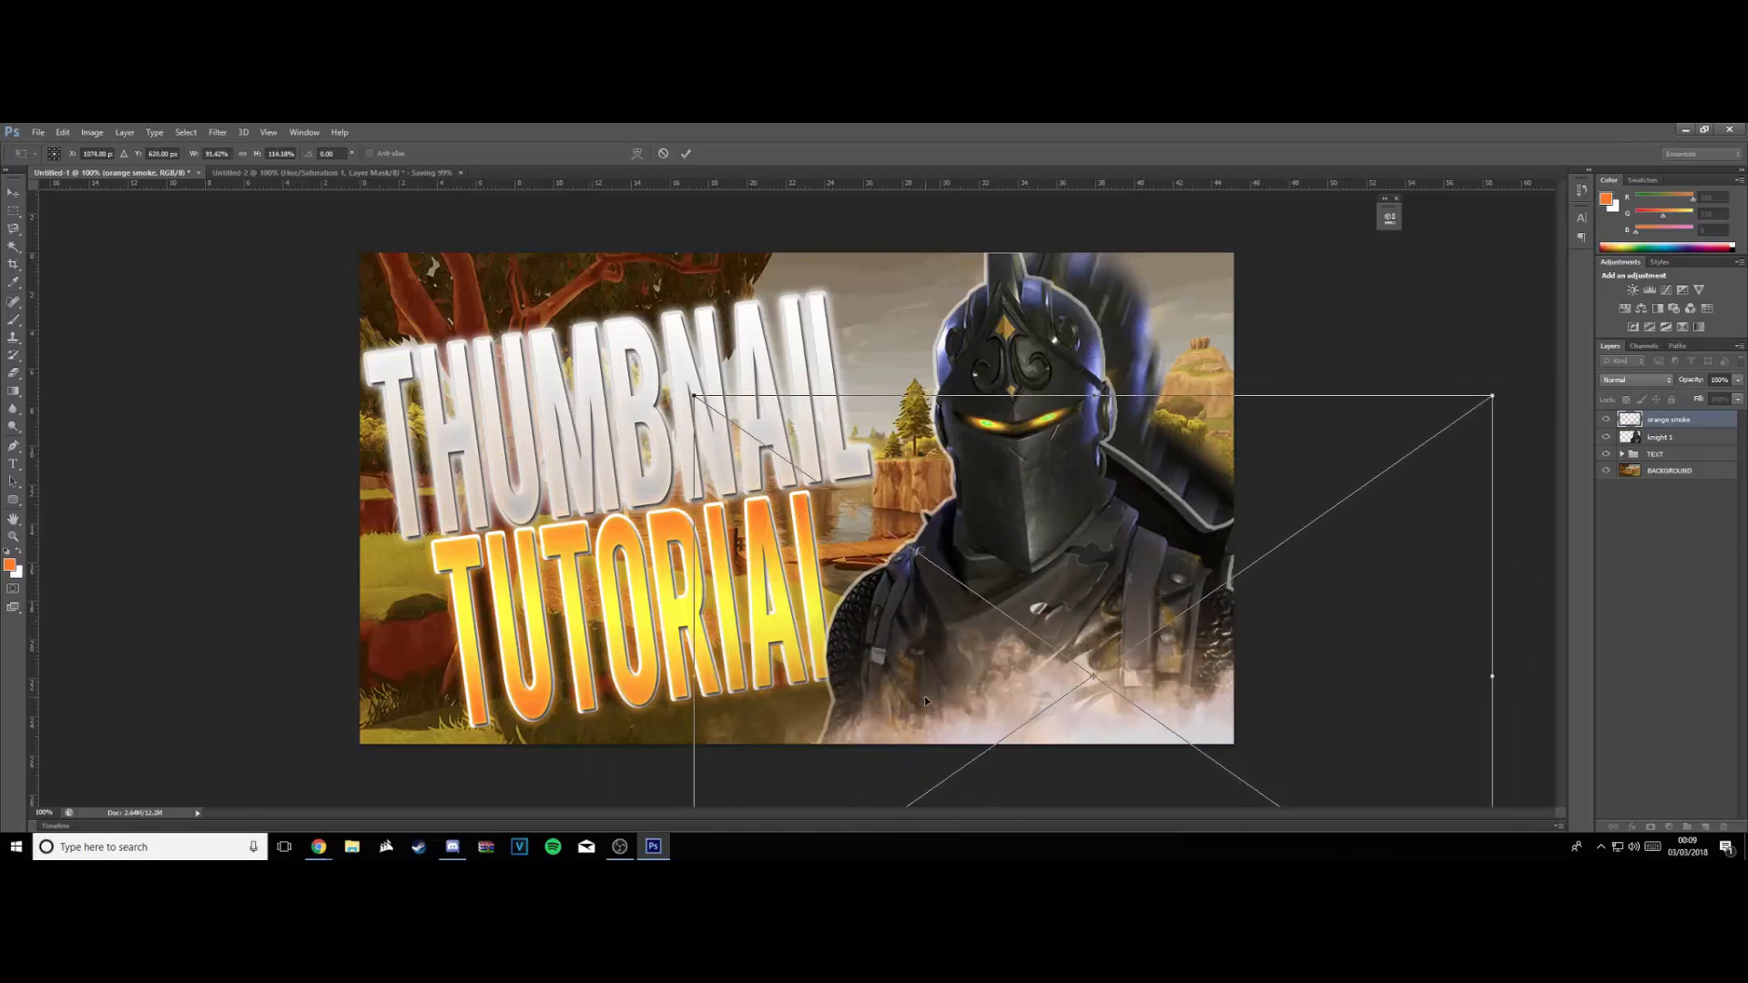
pyautogui.press('Return')
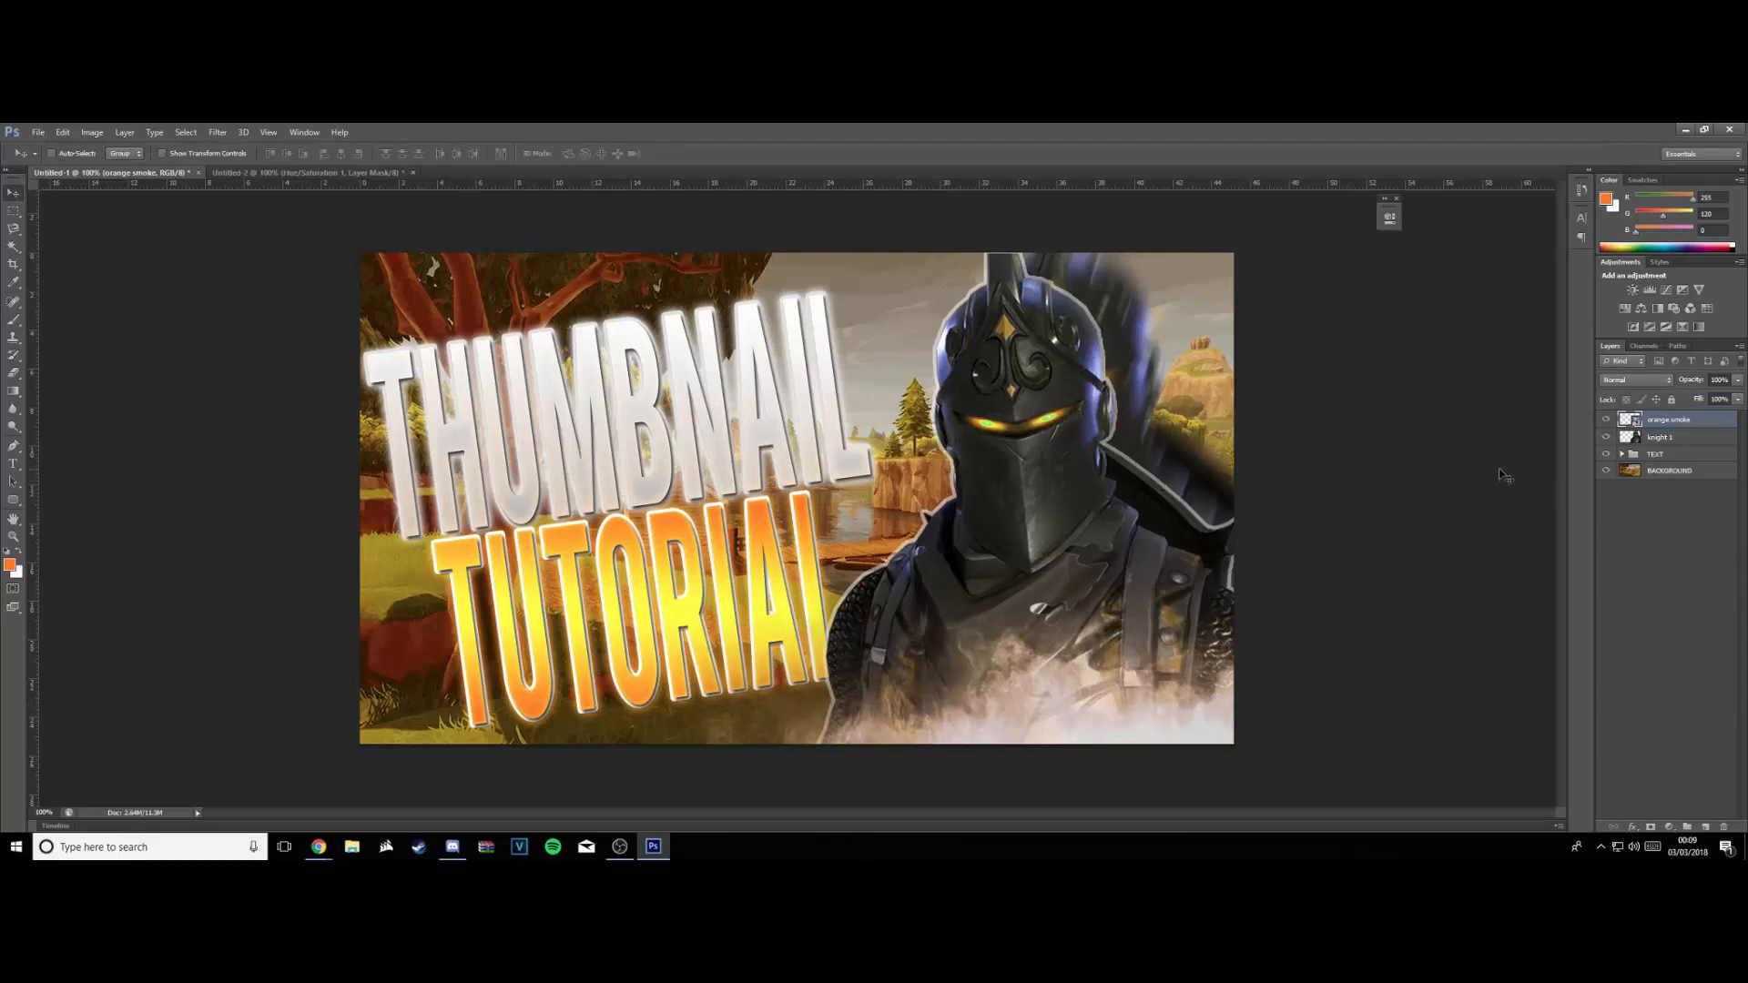
# Add a new empty layer above the orange smoke and set the foreground color to dark orange, RGB 185, 87, 0
pyautogui.click(1705, 827)
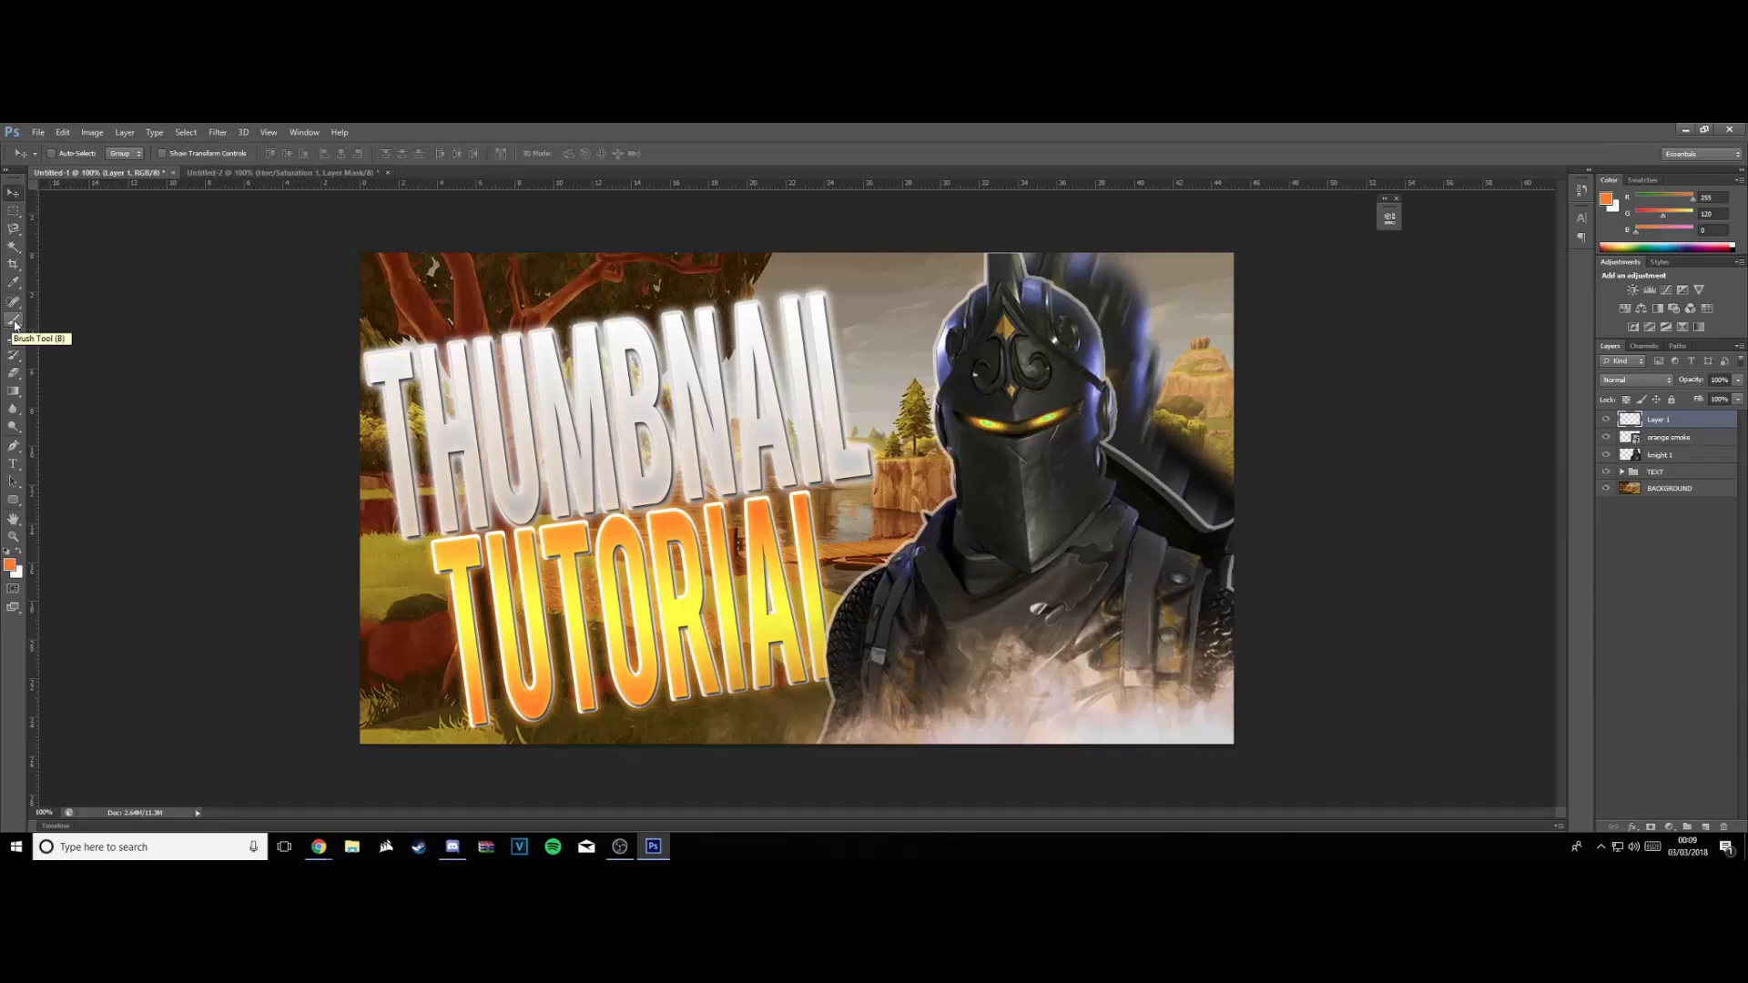
pyautogui.click(10, 565)
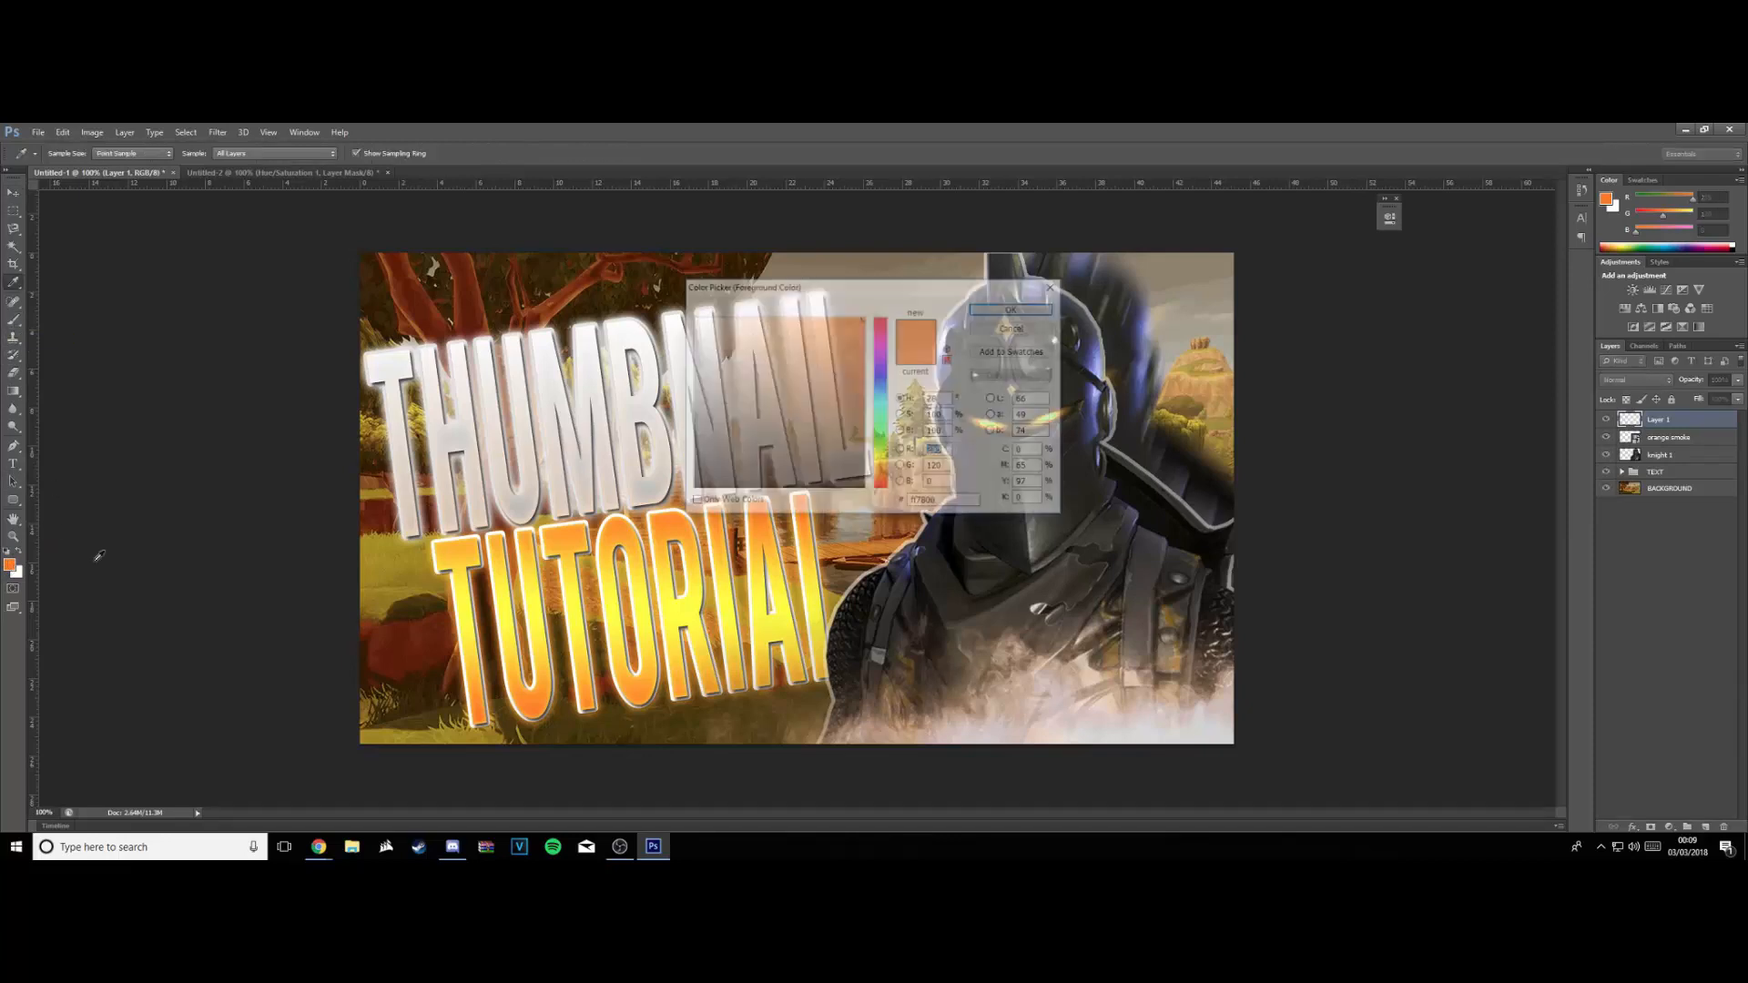
pyautogui.click(867, 362)
pyautogui.click(1015, 308)
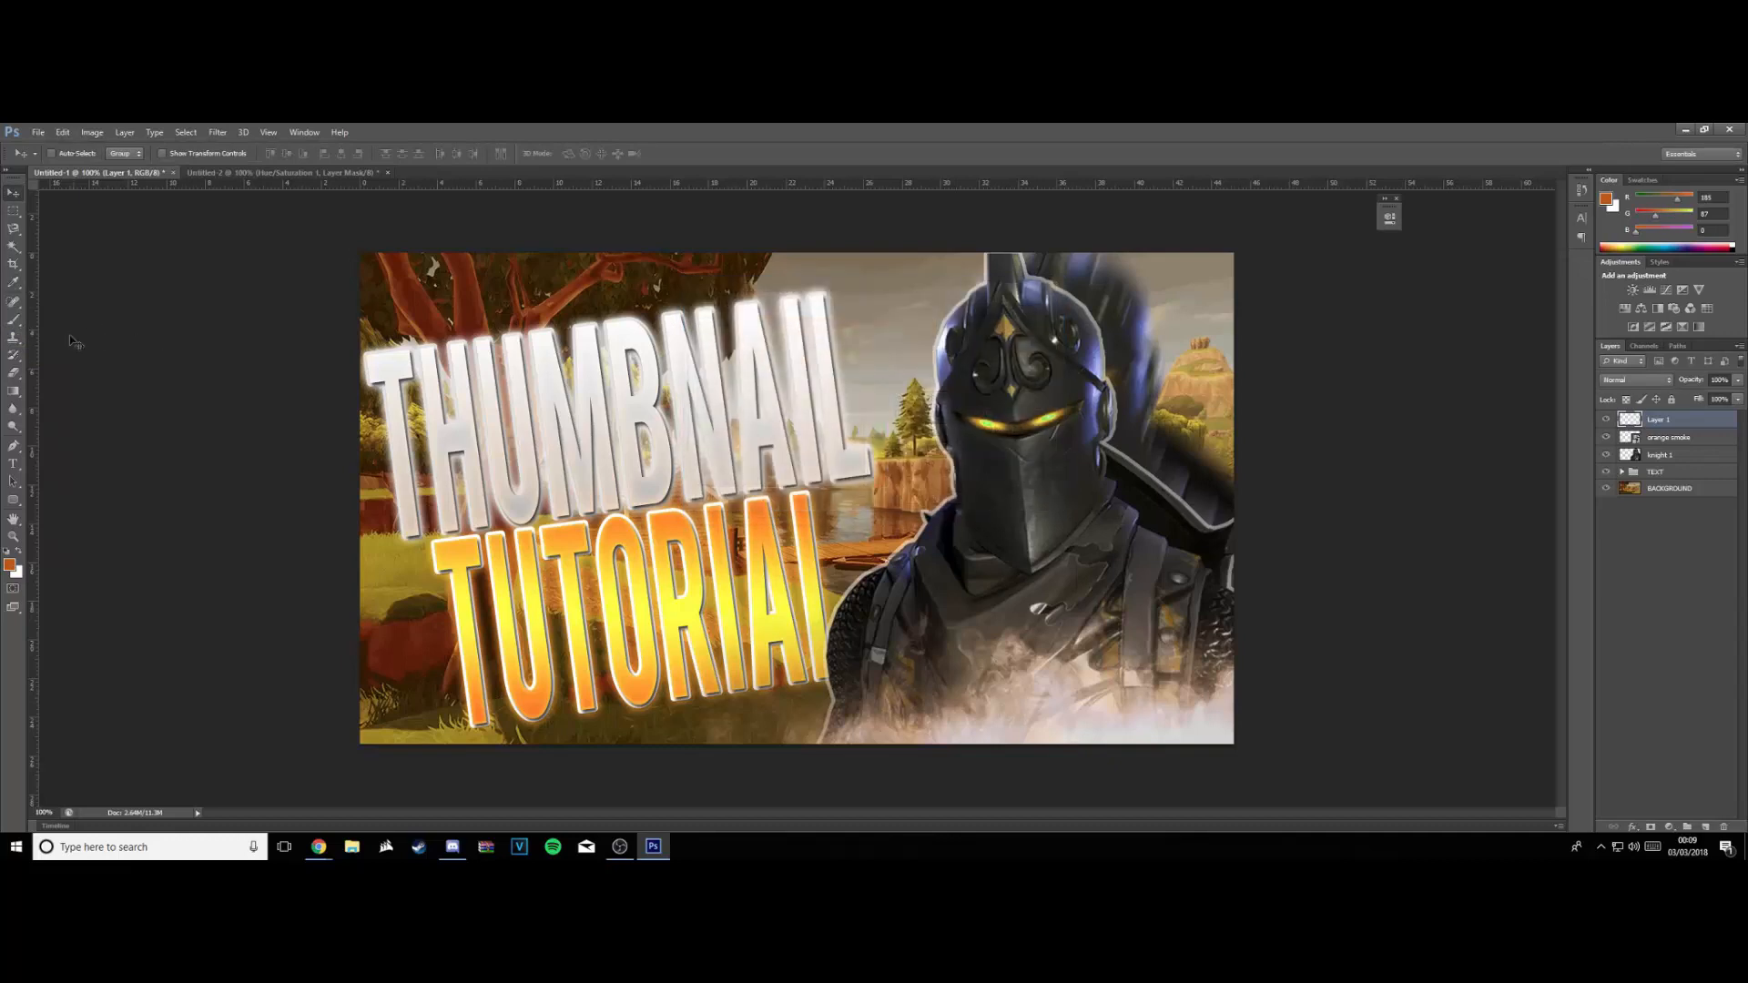
# Paint orange with a soft brush along the canvas's top and bottom edges and fill the area around the knight's right side
pyautogui.click(13, 319)
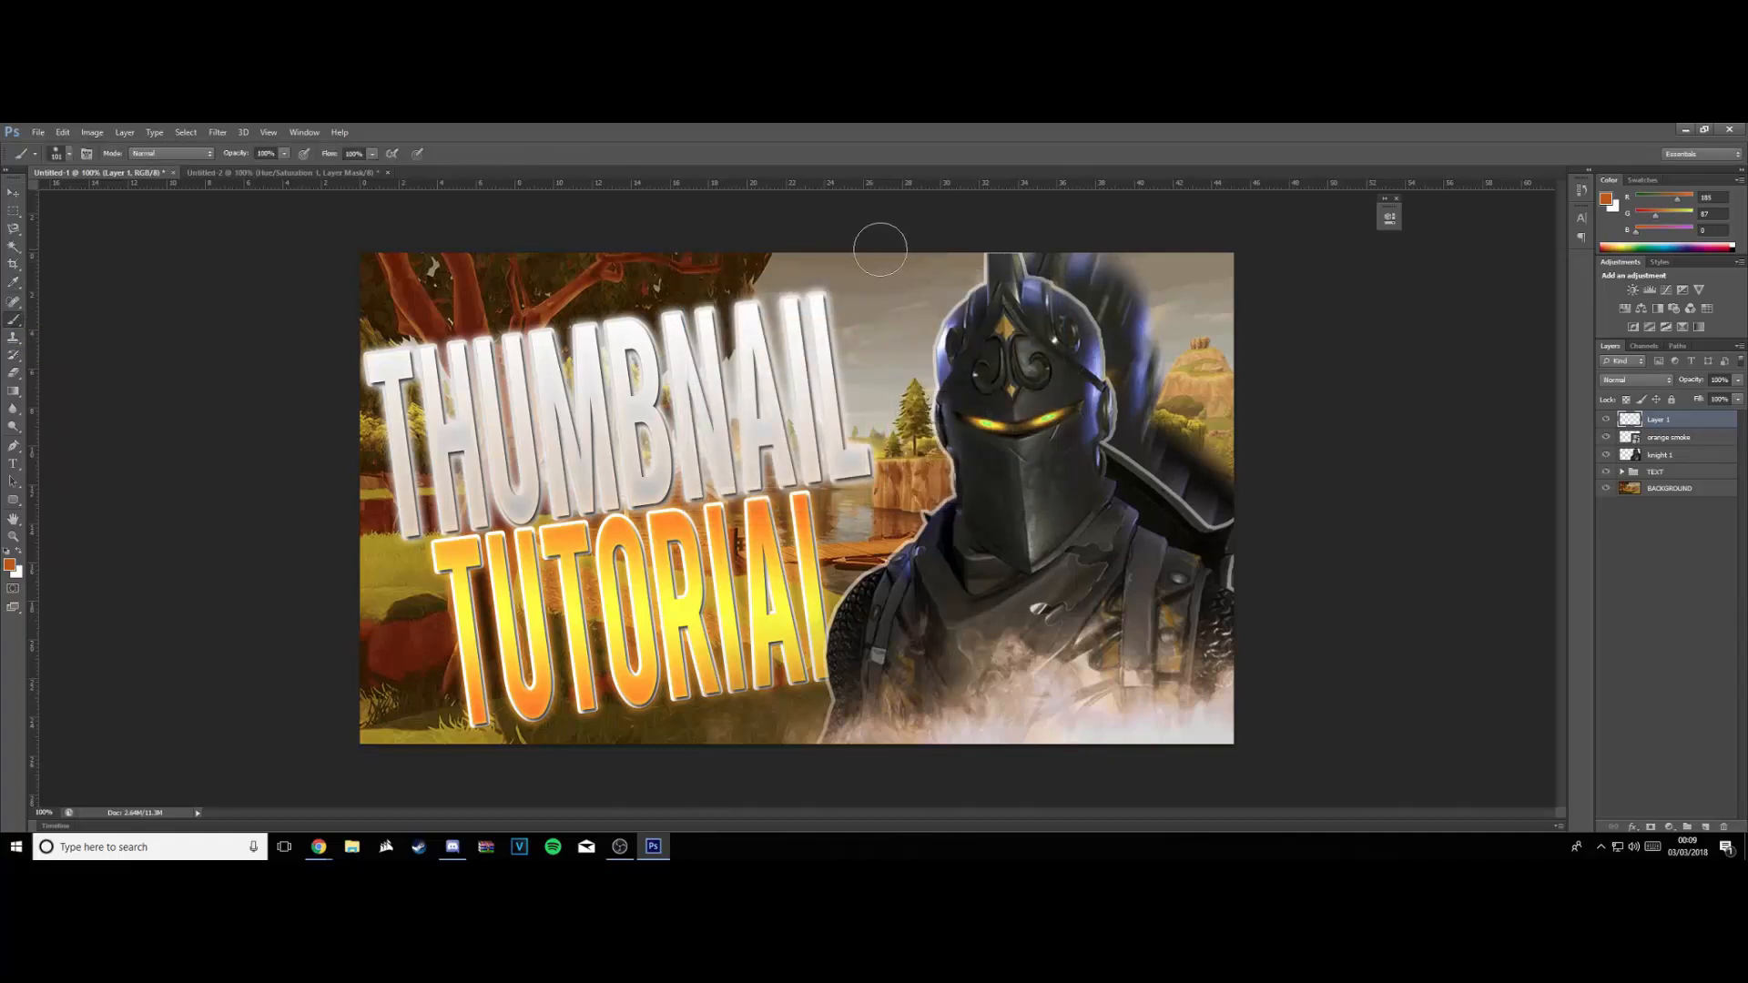
pyautogui.click(60, 153)
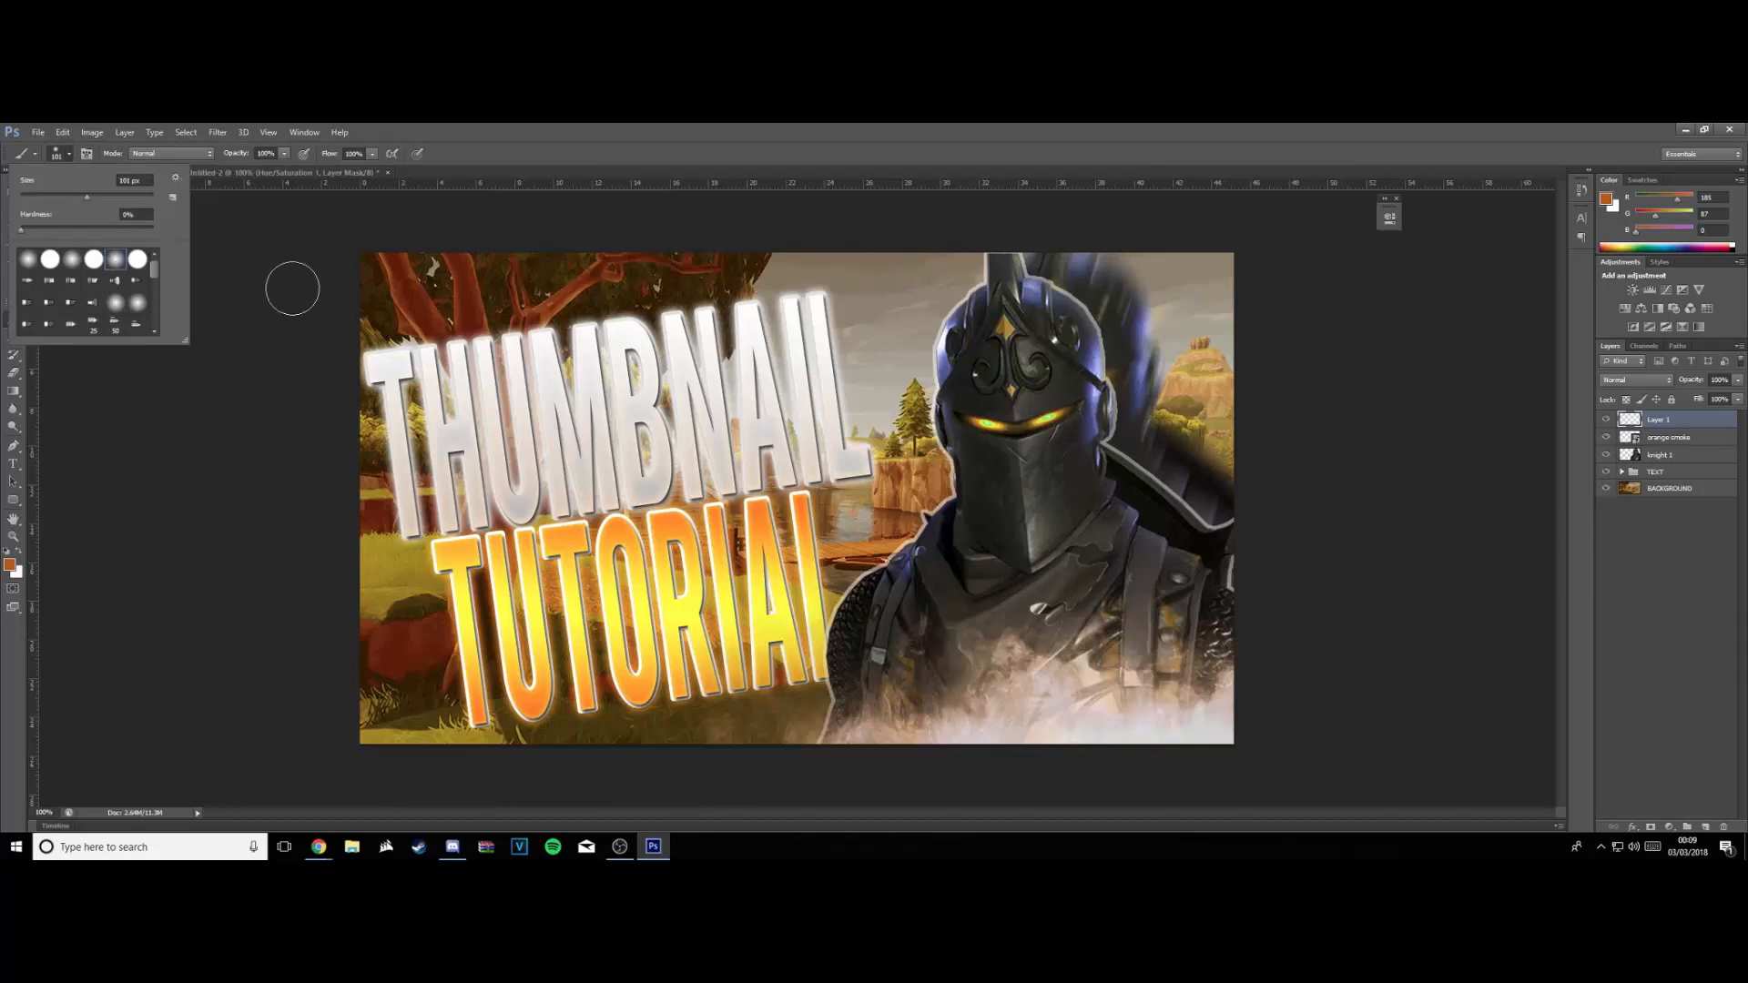
pyautogui.click(226, 357)
pyautogui.moveTo(884, 250)
pyautogui.mouseDown()
pyautogui.moveTo(1056, 269)
pyautogui.moveTo(1131, 315)
pyautogui.moveTo(1171, 388)
pyautogui.moveTo(1186, 476)
pyautogui.moveTo(1159, 597)
pyautogui.moveTo(1101, 656)
pyautogui.moveTo(1032, 686)
pyautogui.moveTo(547, 742)
pyautogui.mouseUp()
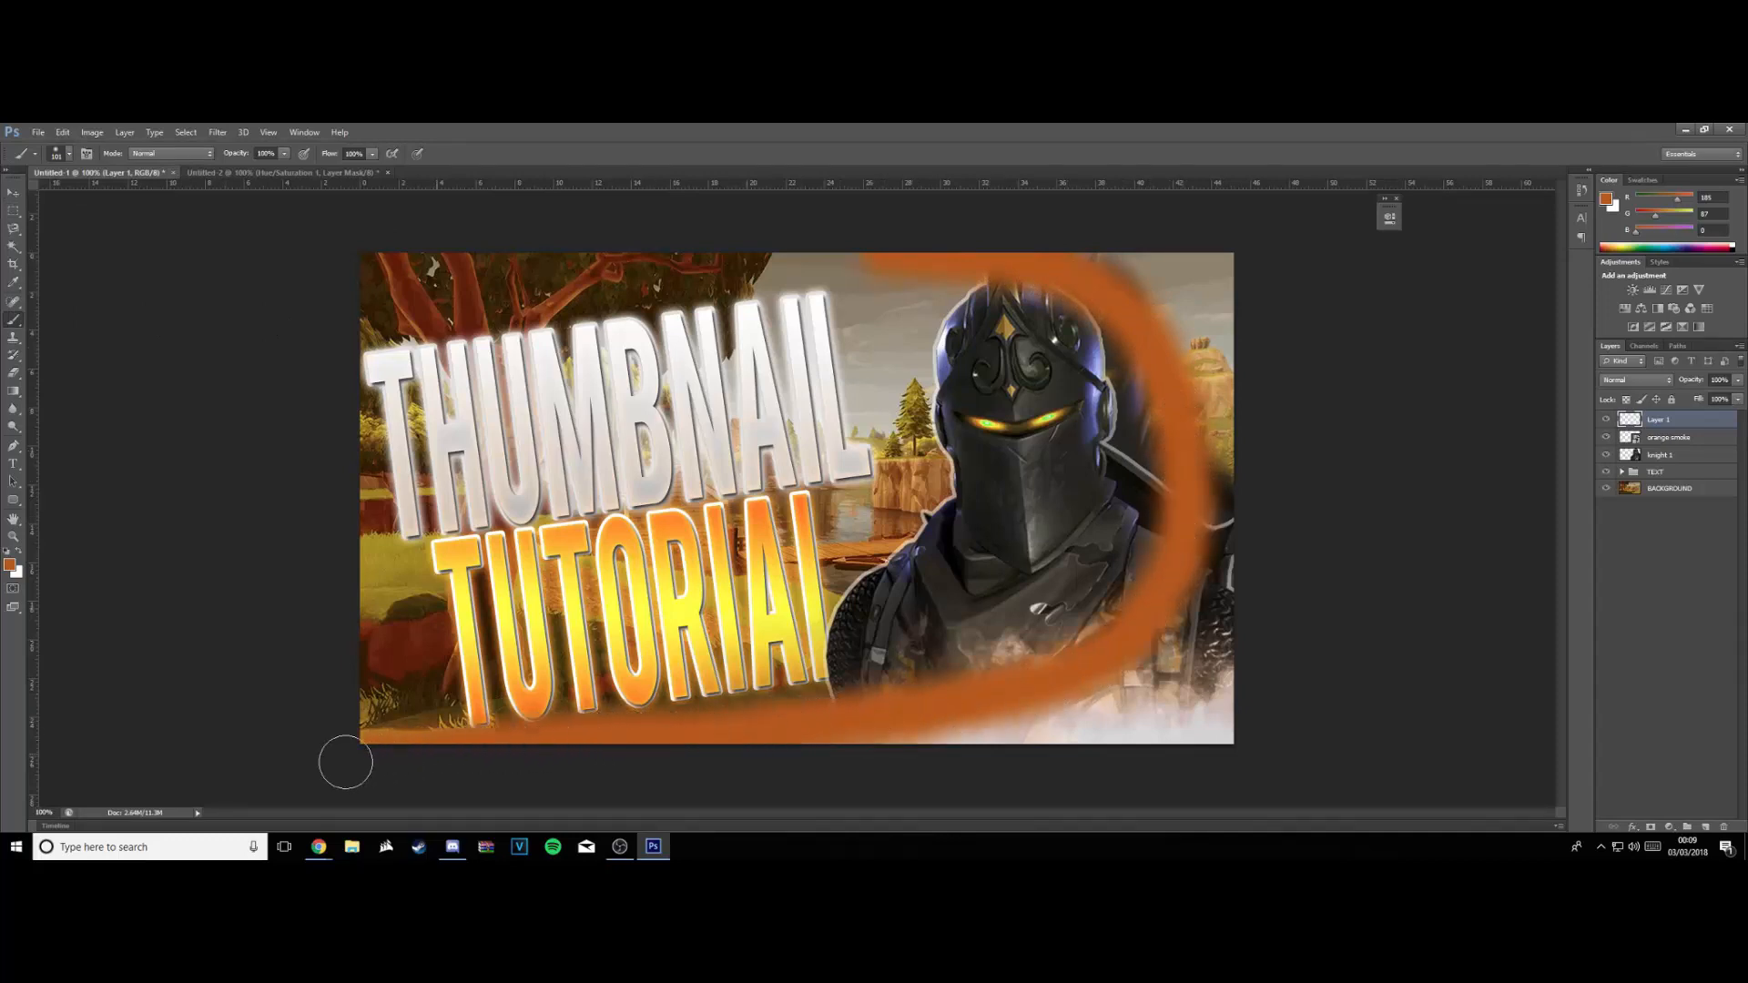
pyautogui.moveTo(1134, 278)
pyautogui.mouseDown()
pyautogui.moveTo(1194, 347)
pyautogui.moveTo(1193, 301)
pyautogui.moveTo(1207, 319)
pyautogui.moveTo(1116, 235)
pyautogui.mouseUp()
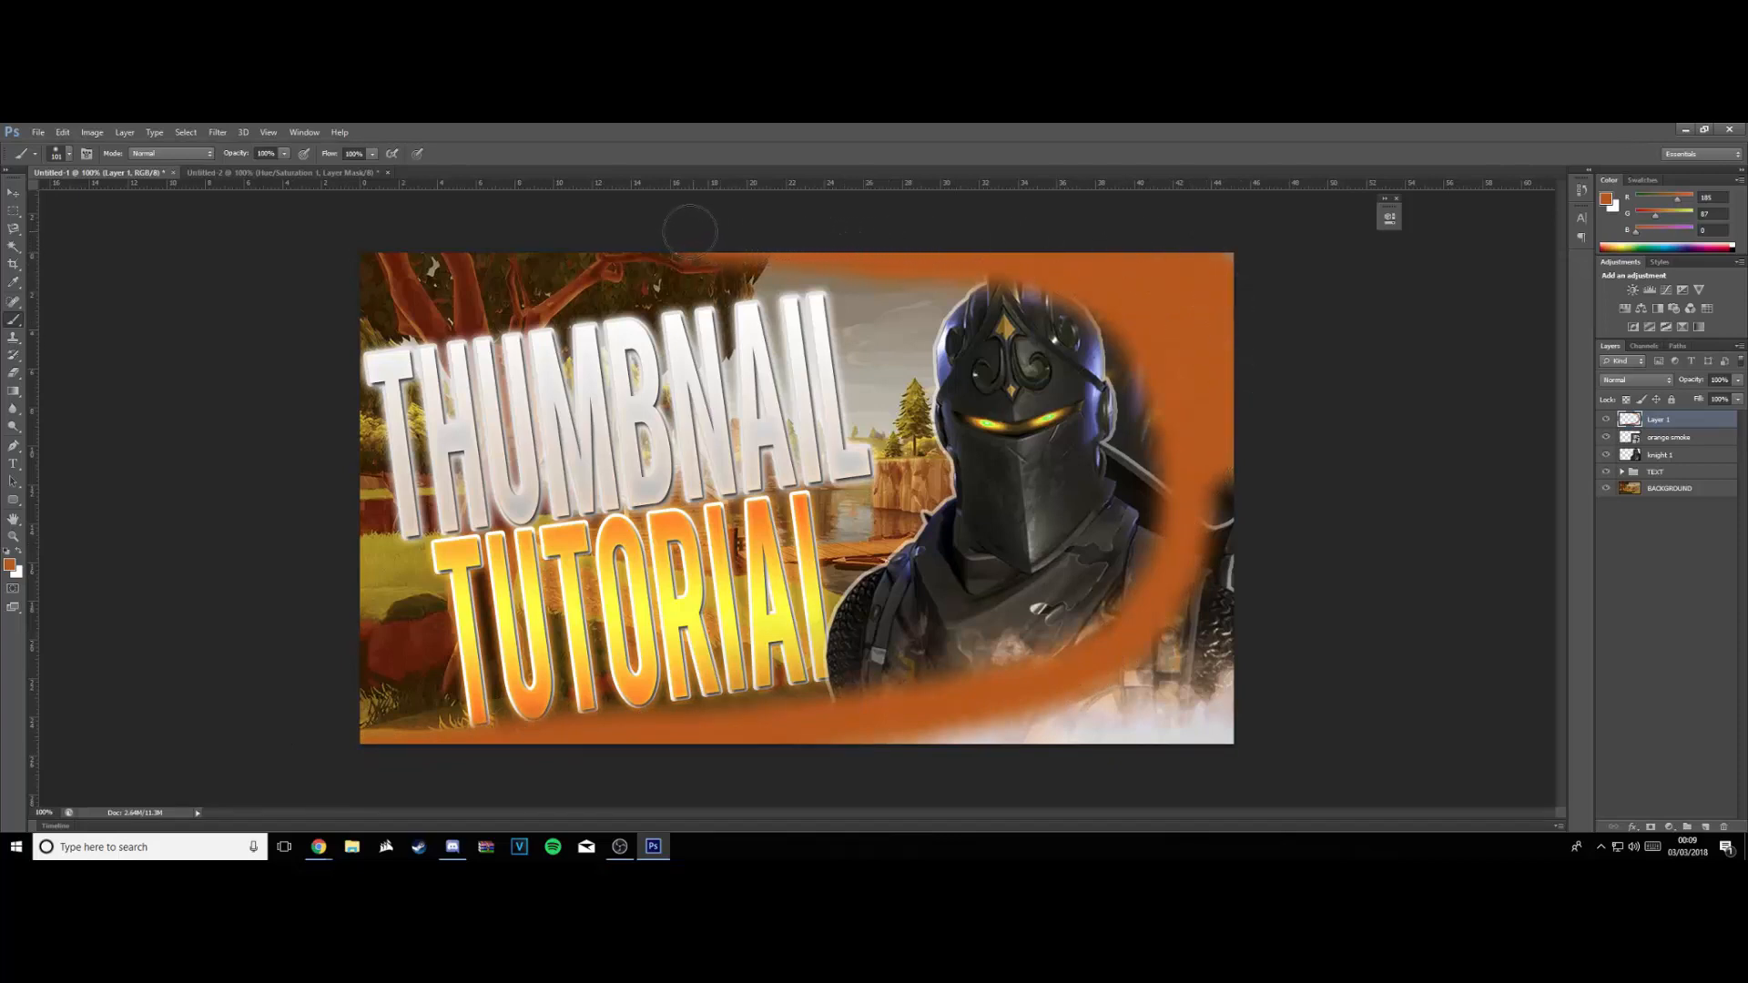
pyautogui.moveTo(1222, 467)
pyautogui.mouseDown()
pyautogui.moveTo(1212, 626)
pyautogui.moveTo(1231, 754)
pyautogui.moveTo(1226, 566)
pyautogui.moveTo(1209, 741)
pyautogui.moveTo(834, 746)
pyautogui.moveTo(1093, 692)
pyautogui.moveTo(1188, 632)
pyautogui.moveTo(1069, 747)
pyautogui.moveTo(1190, 715)
pyautogui.moveTo(1248, 649)
pyautogui.mouseUp()
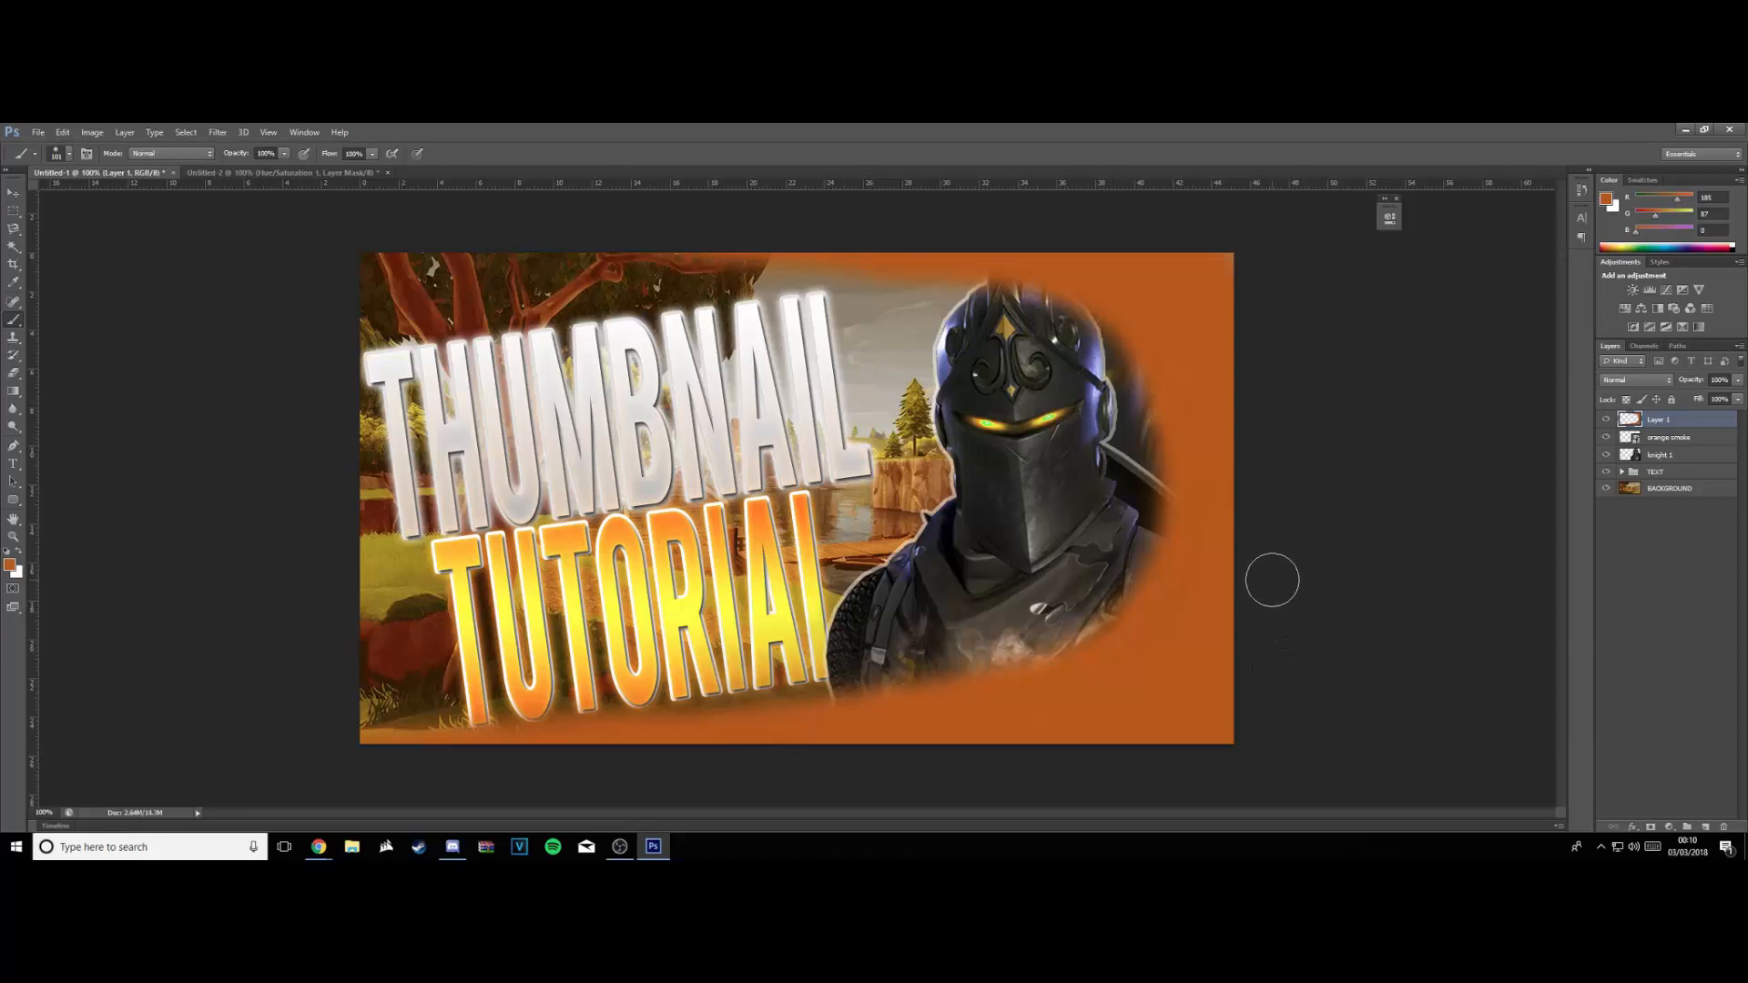
# Set the painted orange layer's blend mode to Soft Light after comparing it with Overlay, and add a new empty layer above it
pyautogui.click(1636, 381)
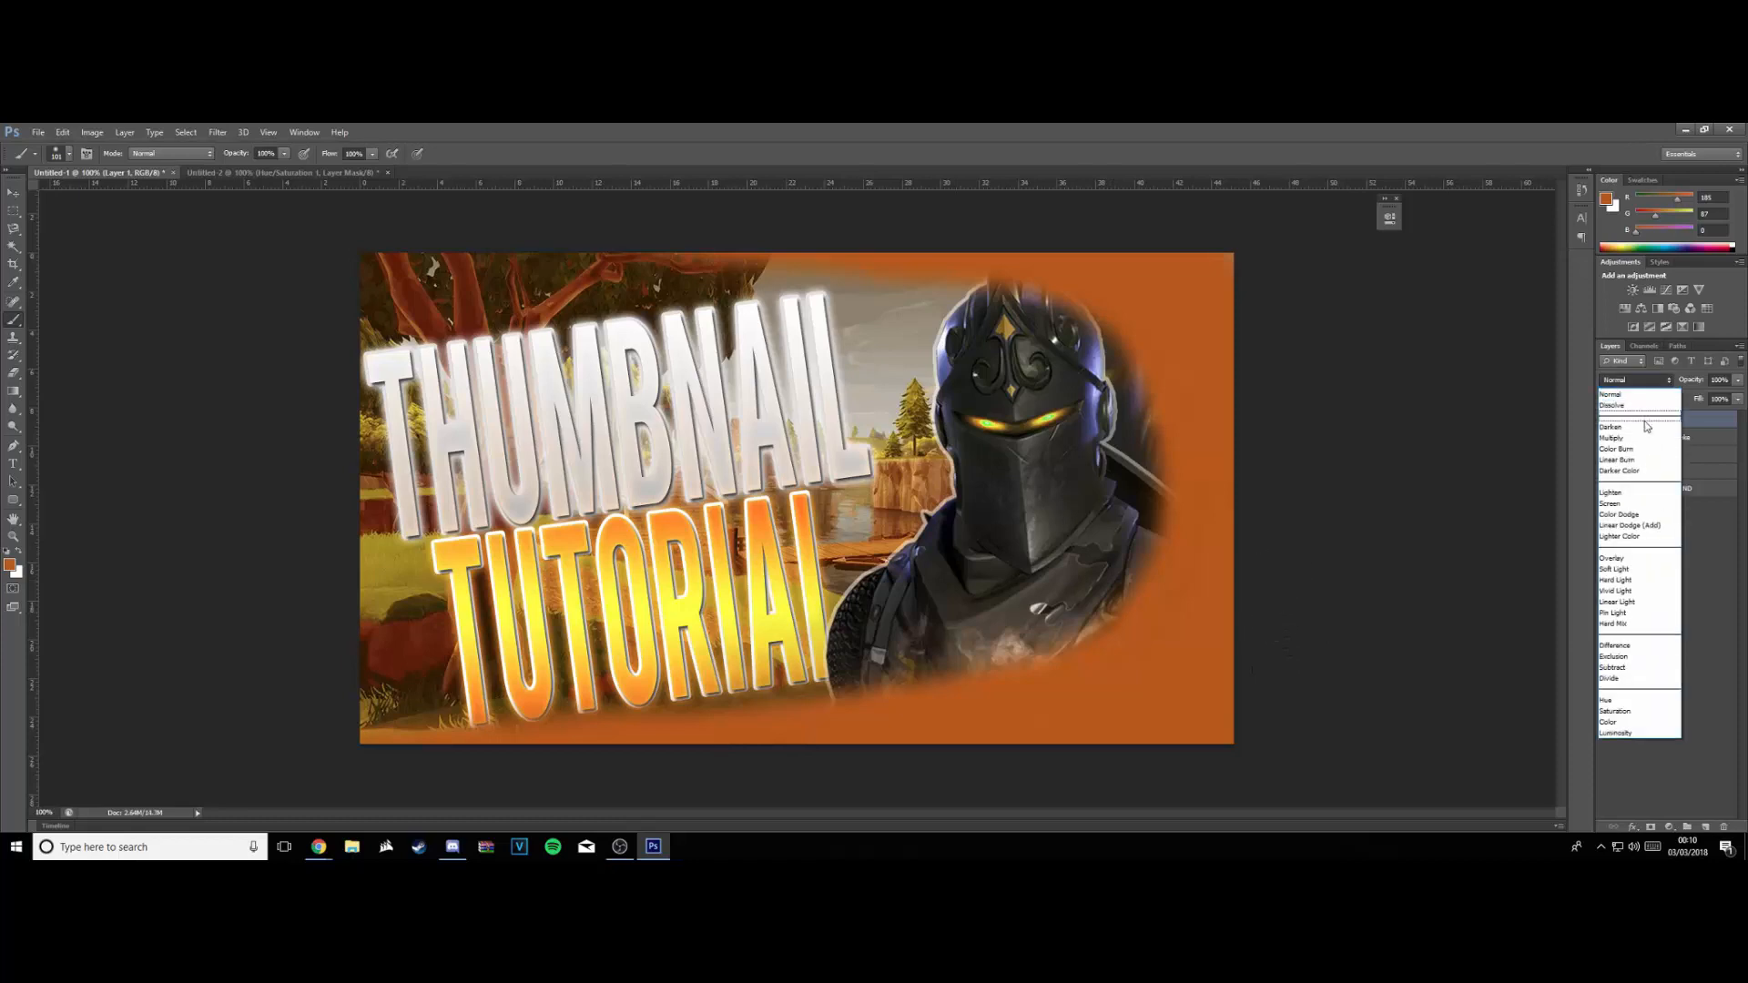
pyautogui.click(1617, 572)
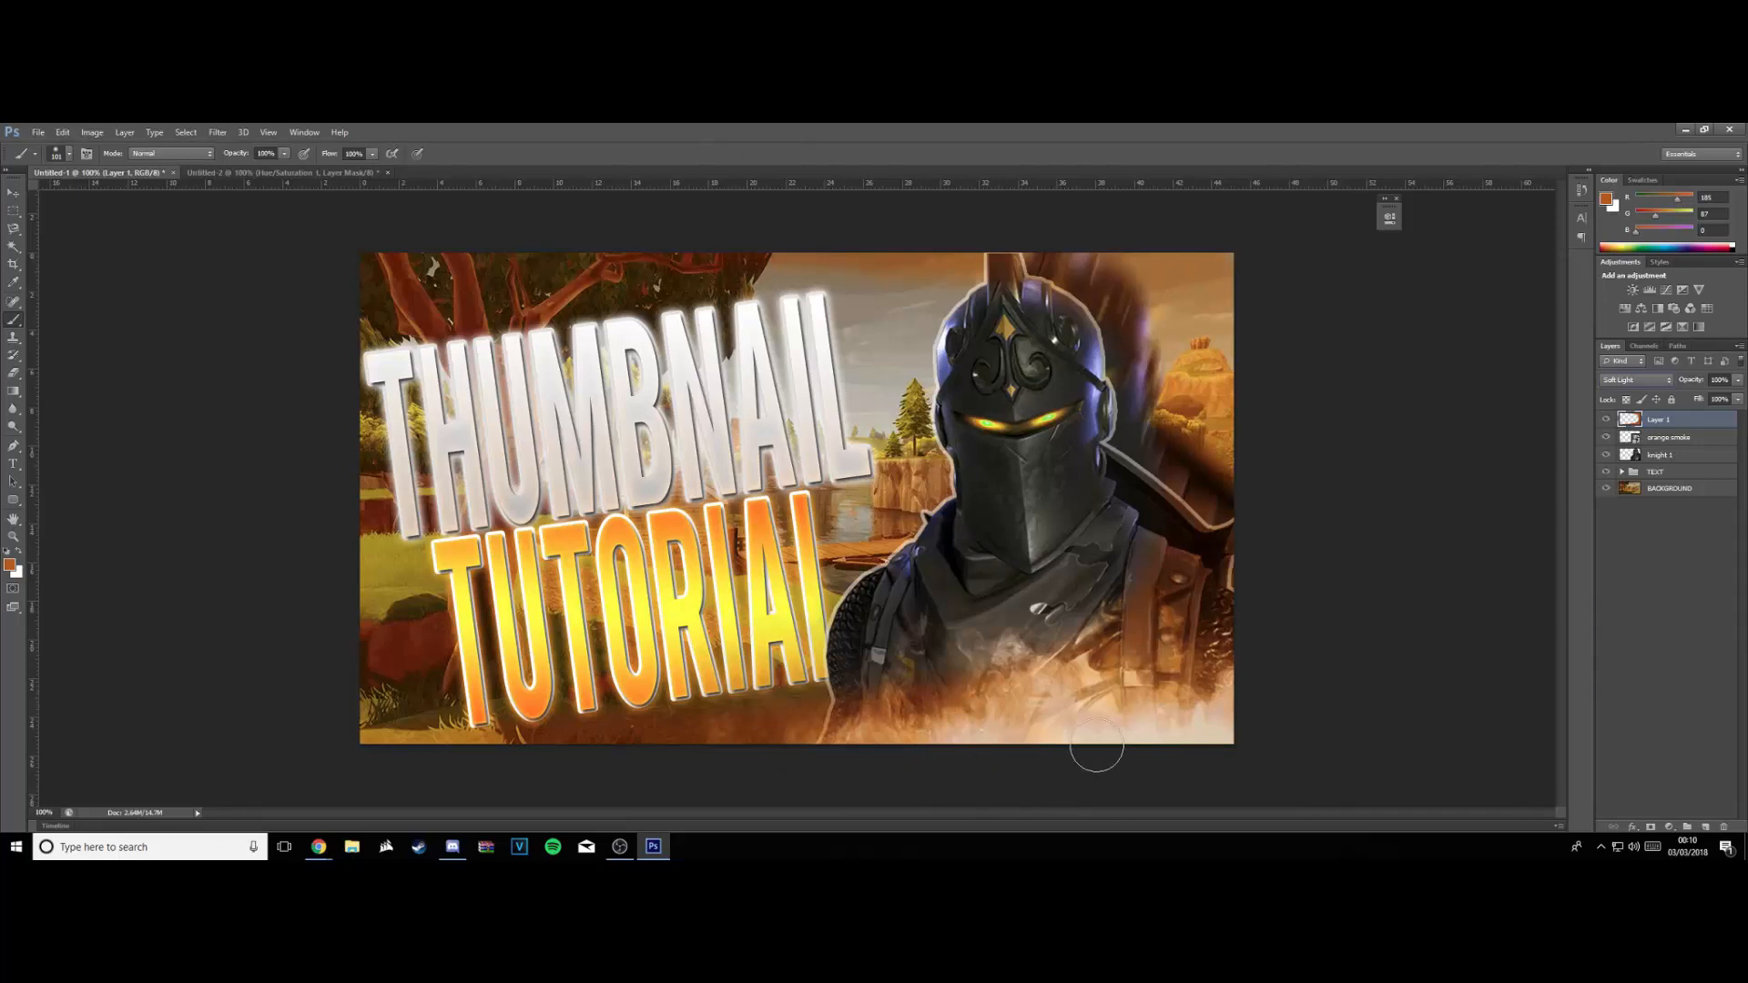
pyautogui.click(1657, 381)
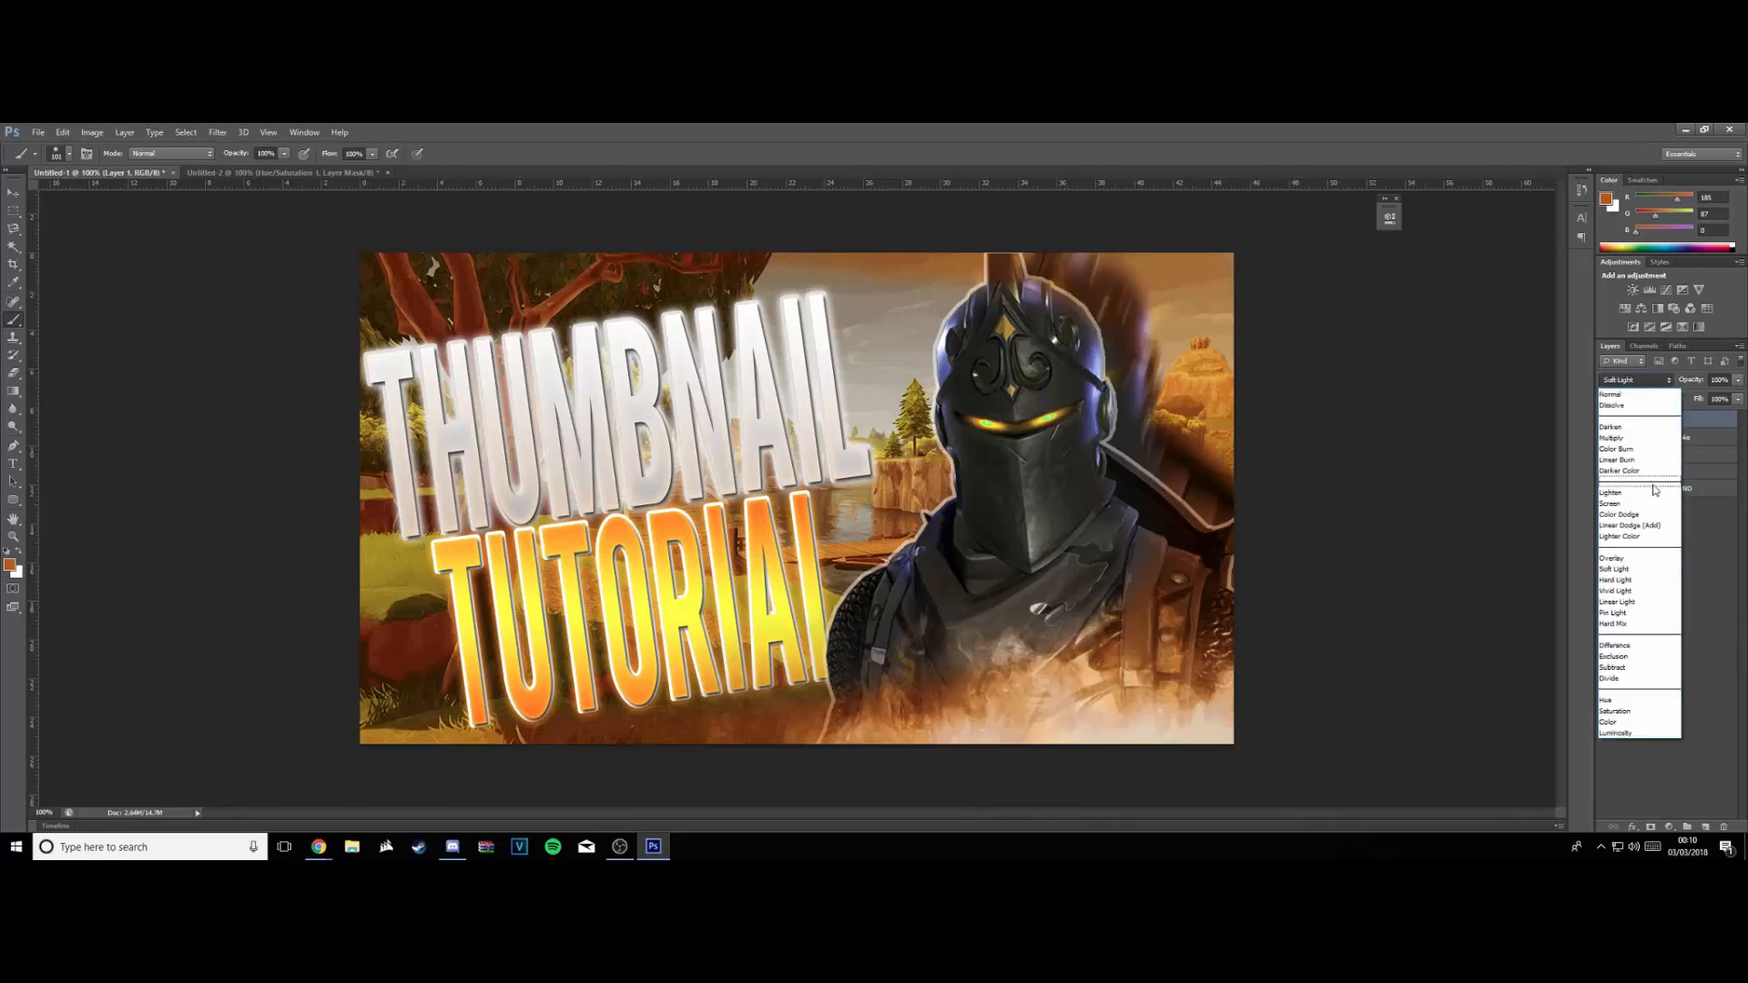
pyautogui.click(1639, 563)
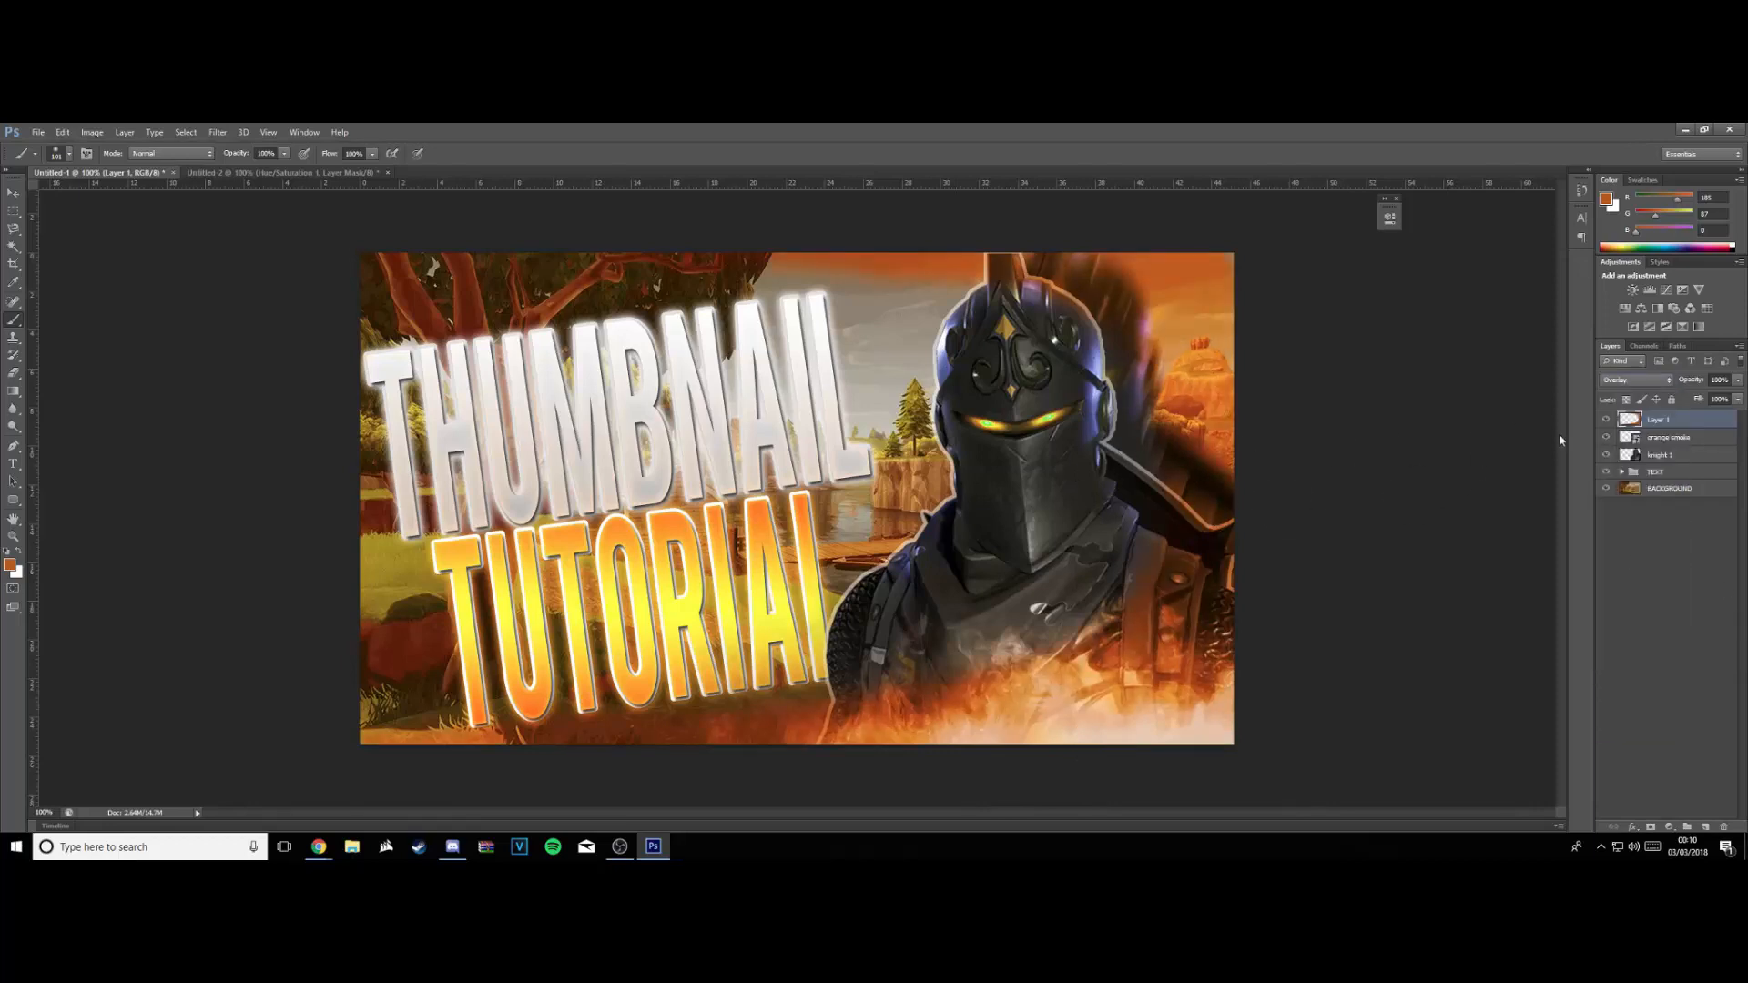
pyautogui.click(1655, 381)
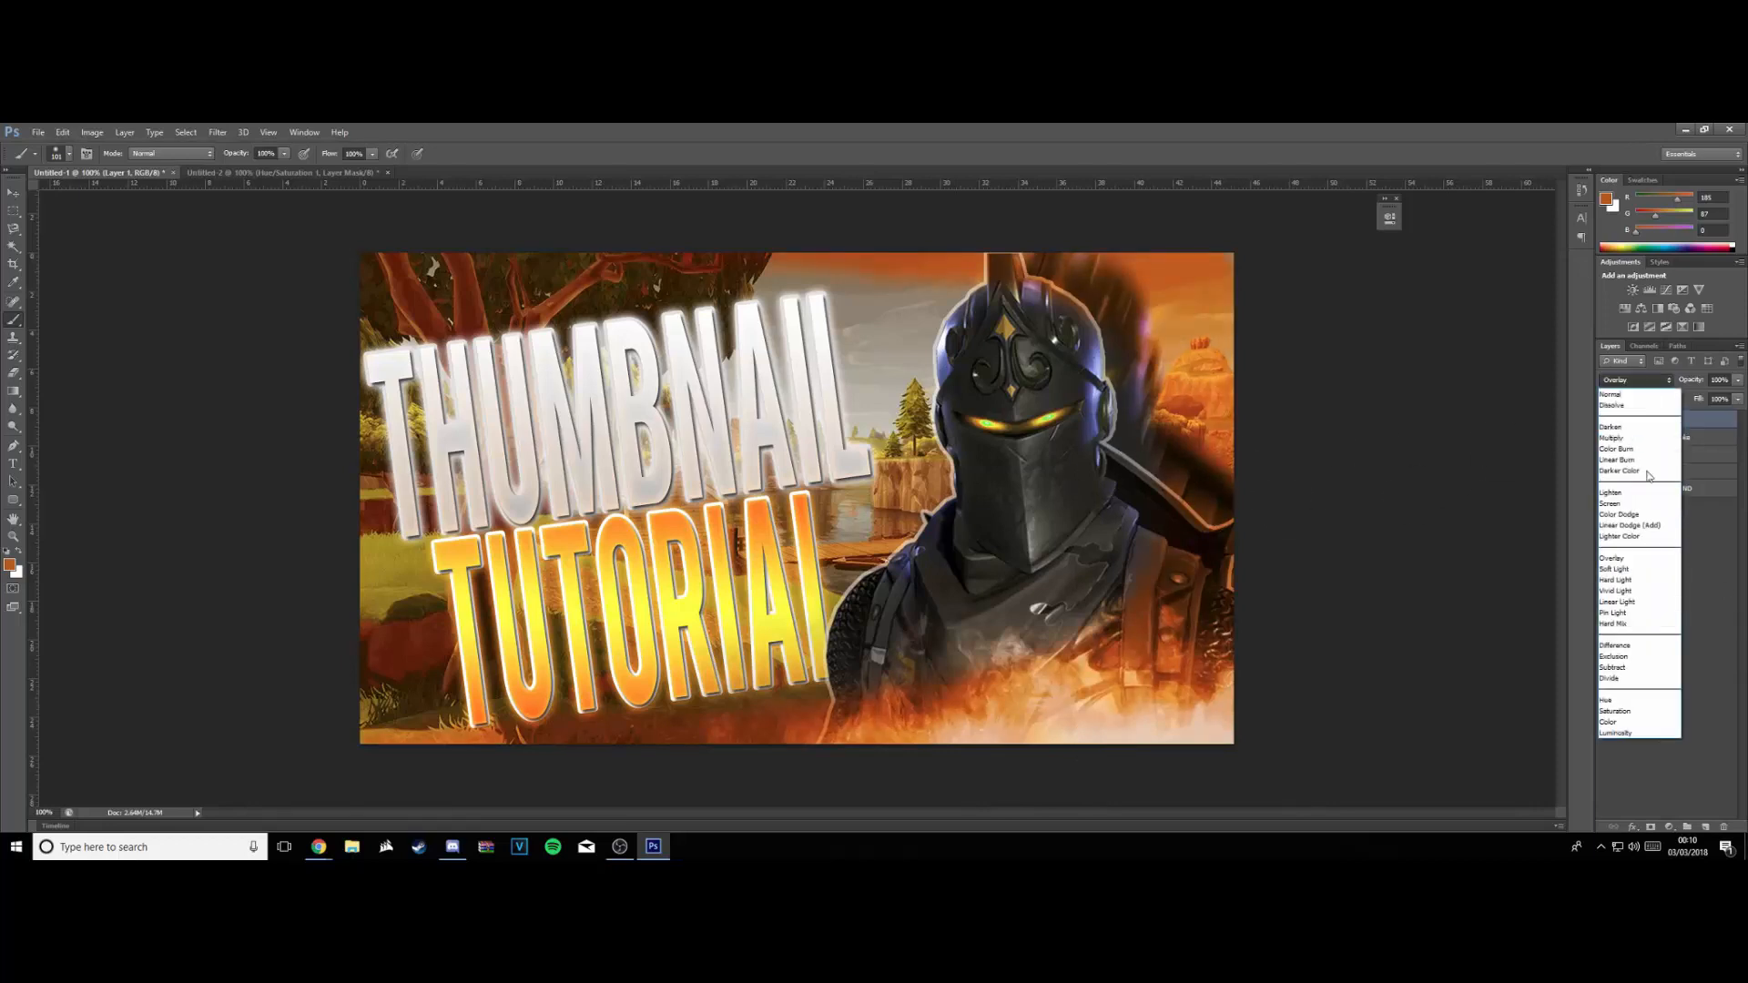
pyautogui.click(1634, 570)
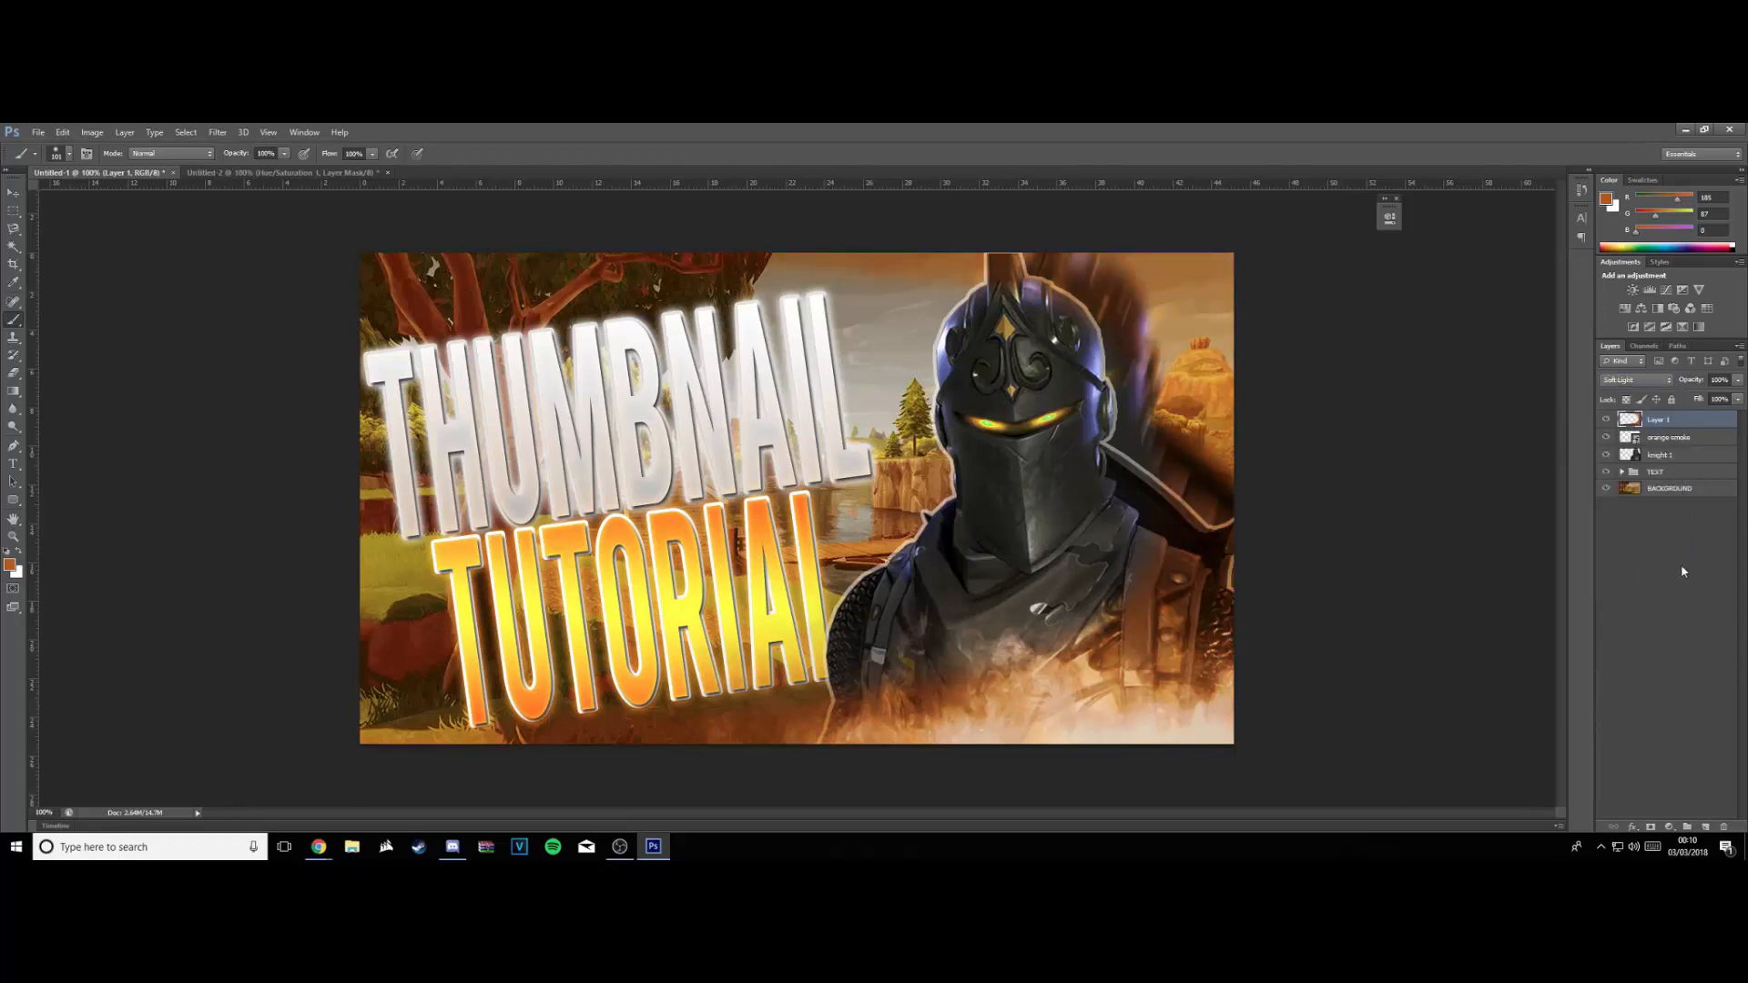
pyautogui.click(1707, 826)
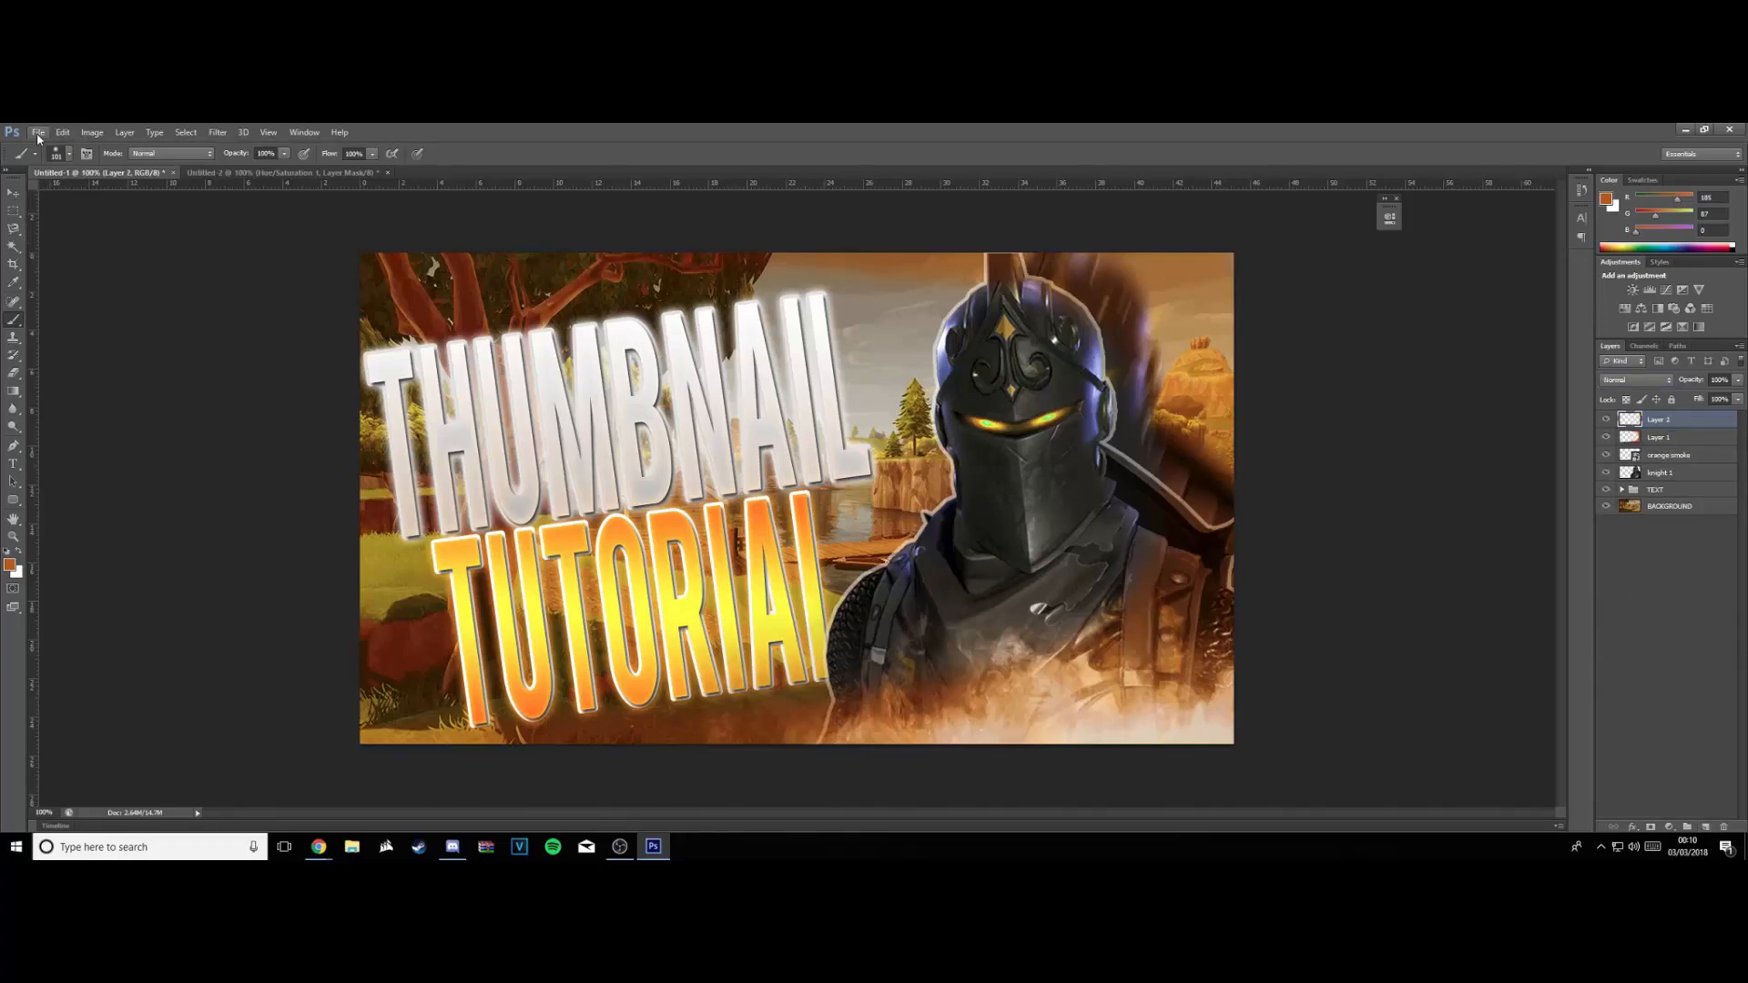
# Switch to the smoke document, delete its Hue/Saturation adjustment layer and hide the blue smoke layer
pyautogui.click(245, 176)
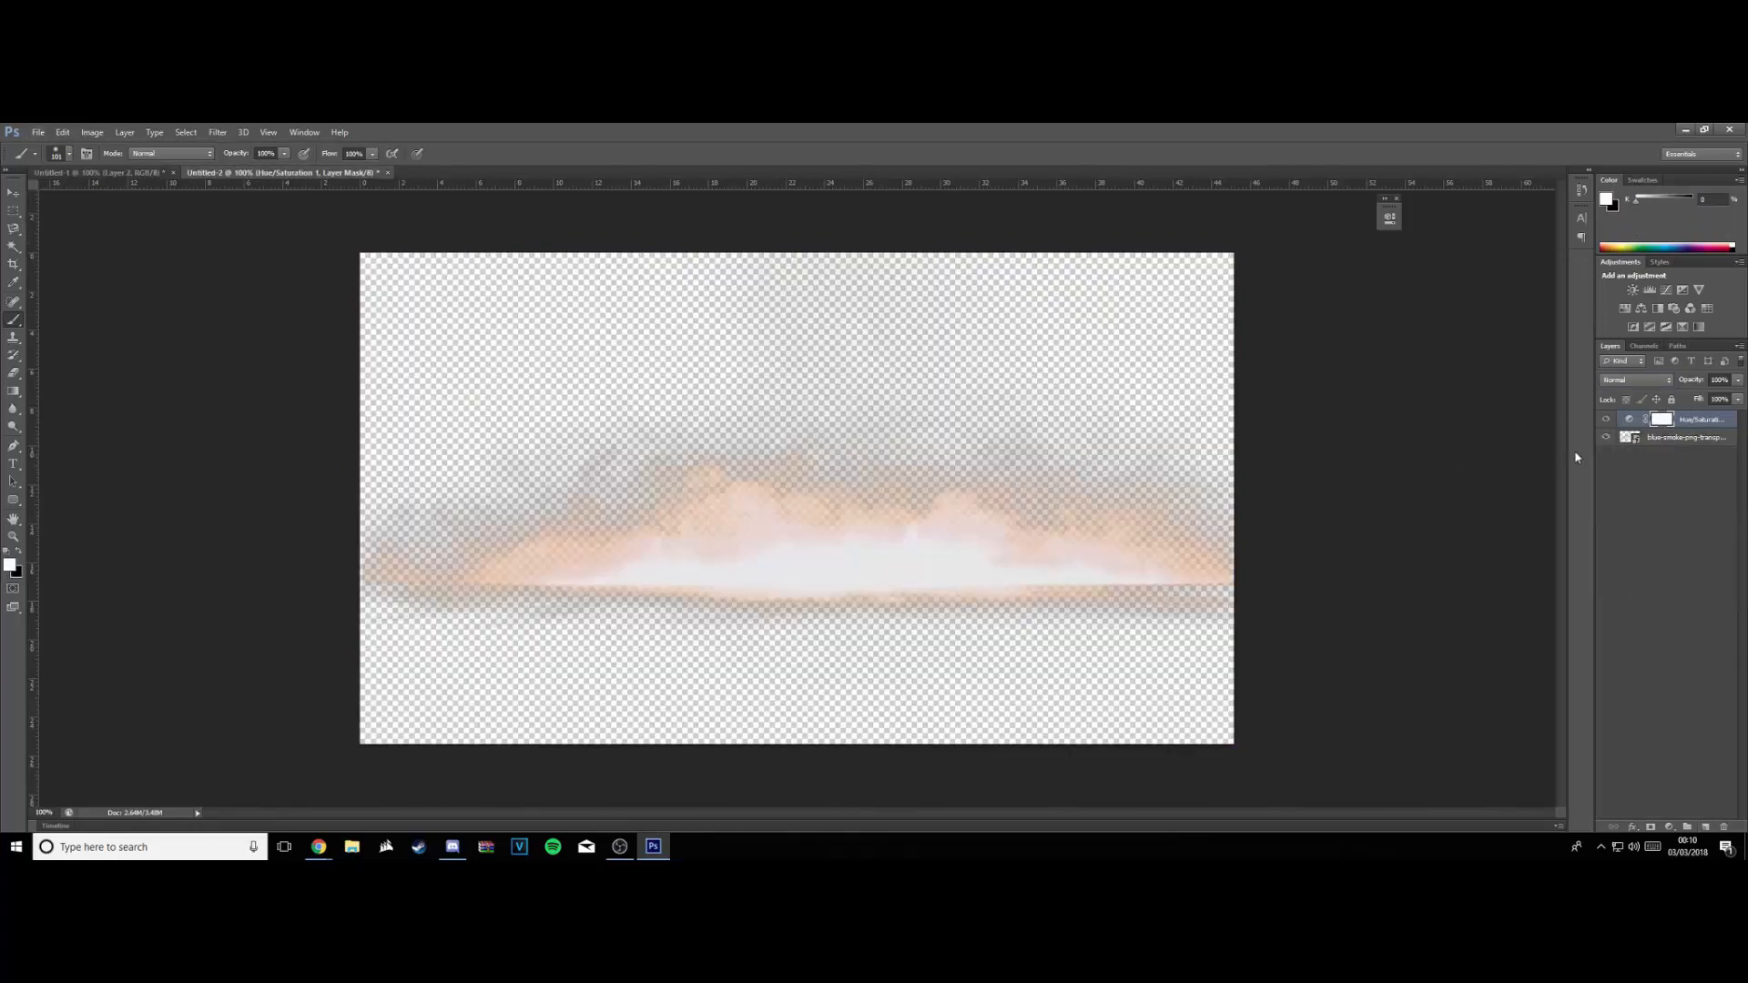
pyautogui.click(1696, 440)
pyautogui.rightClick(1696, 440)
pyautogui.press('Escape')
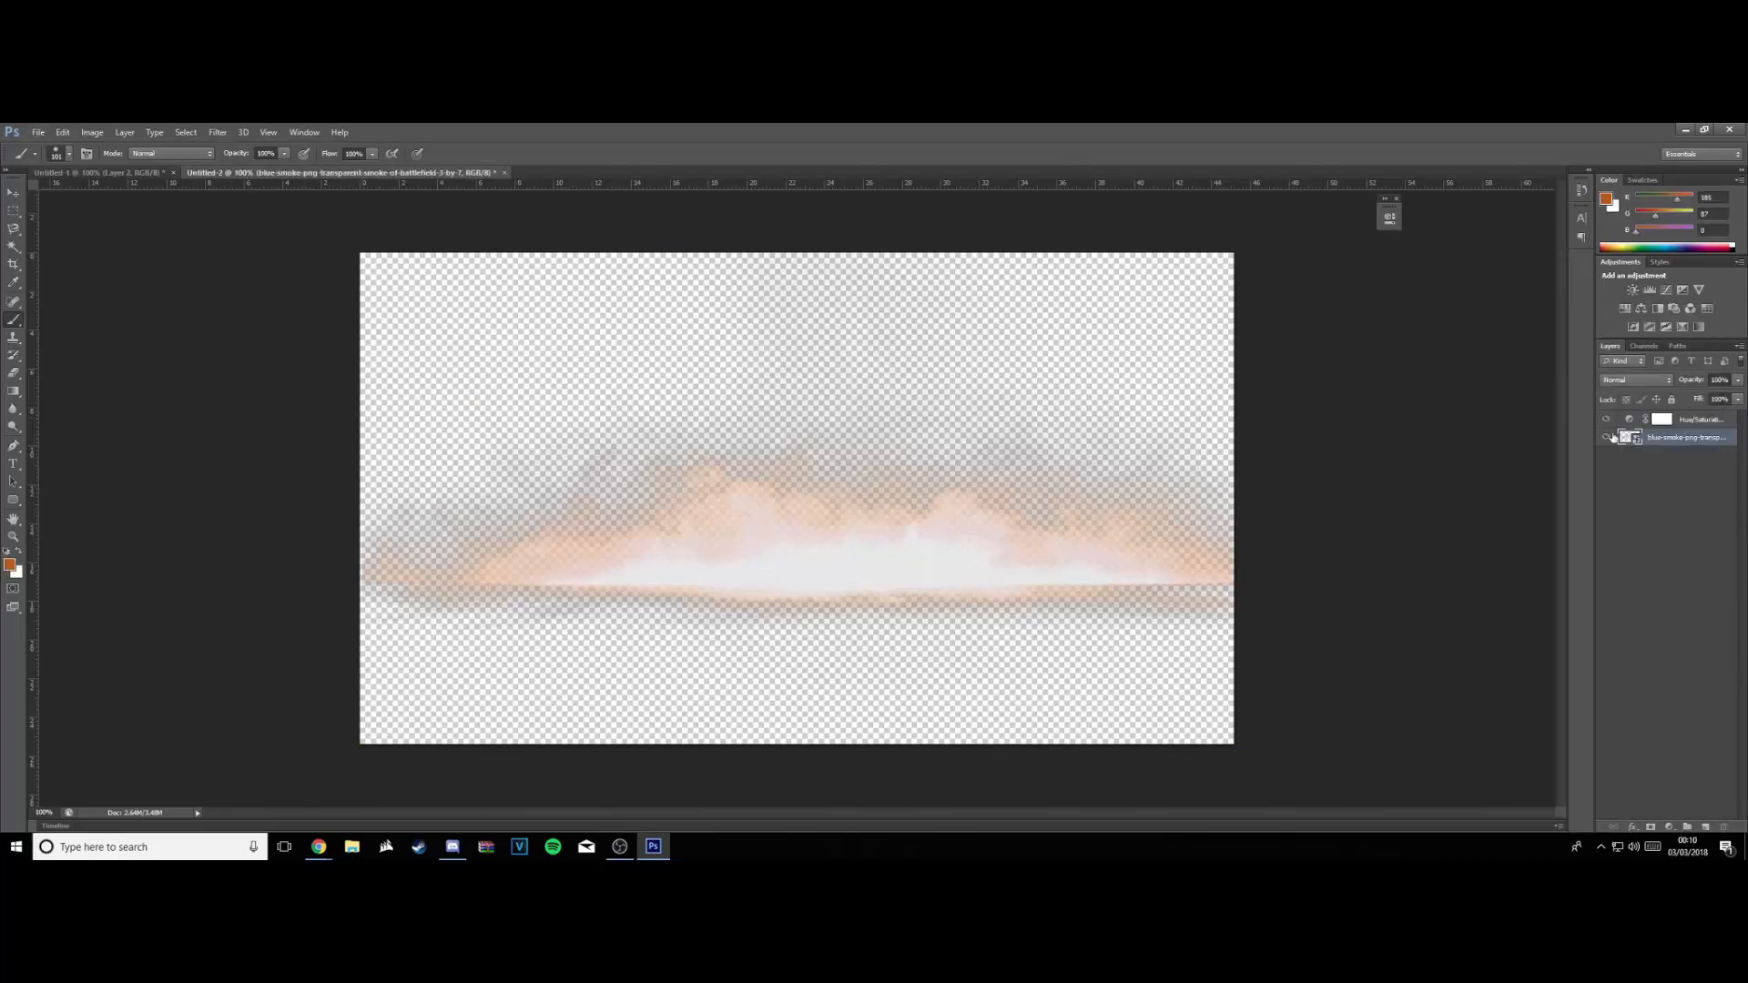
pyautogui.click(1608, 438)
pyautogui.click(1611, 437)
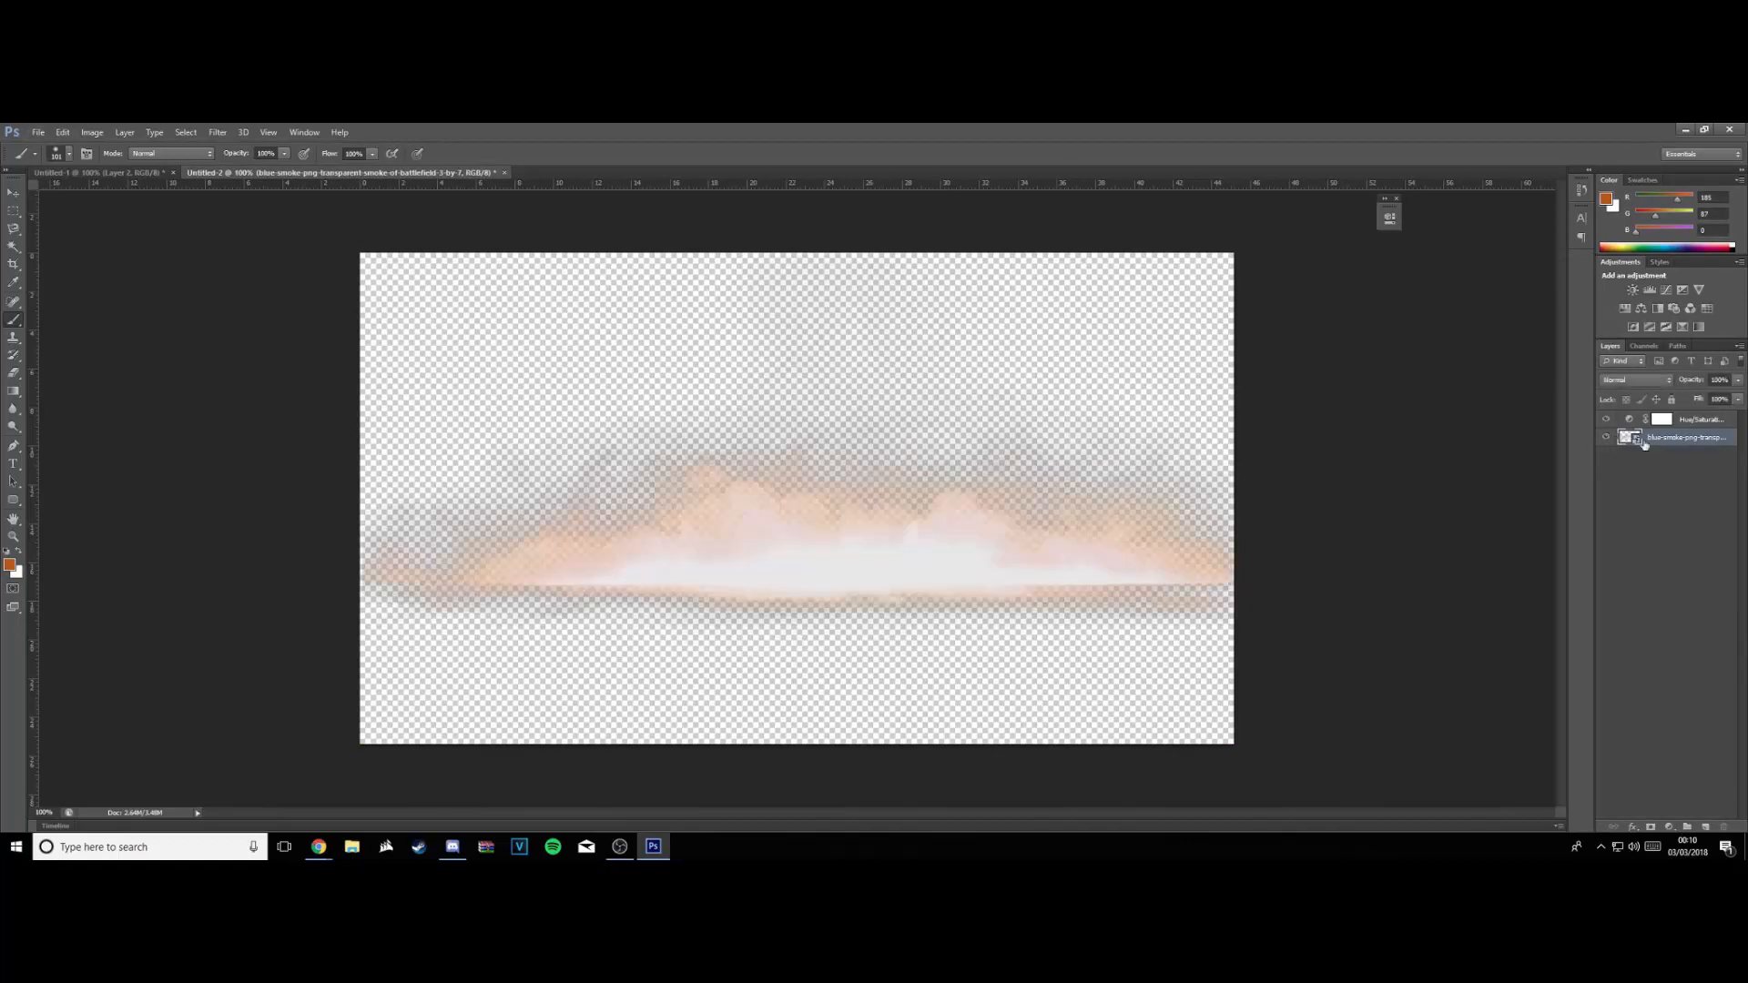
pyautogui.rightClick(1732, 440)
pyautogui.press('Escape')
pyautogui.click(1700, 422)
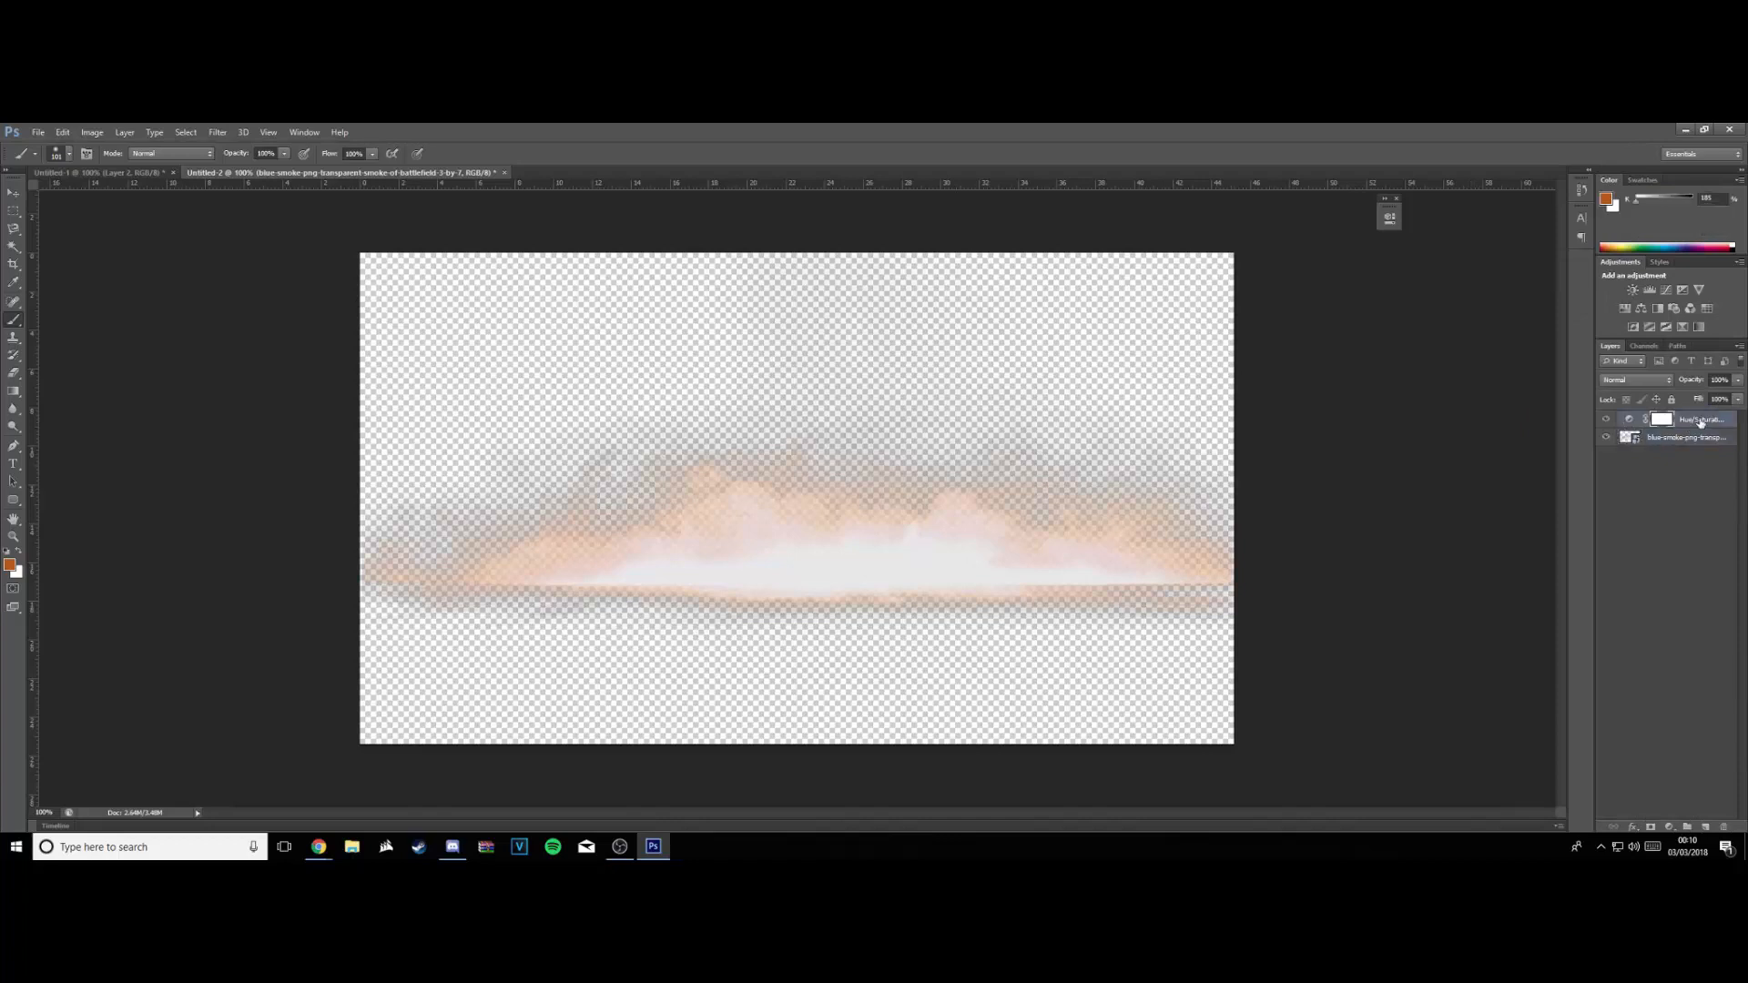
pyautogui.rightClick(1700, 422)
pyautogui.click(1594, 383)
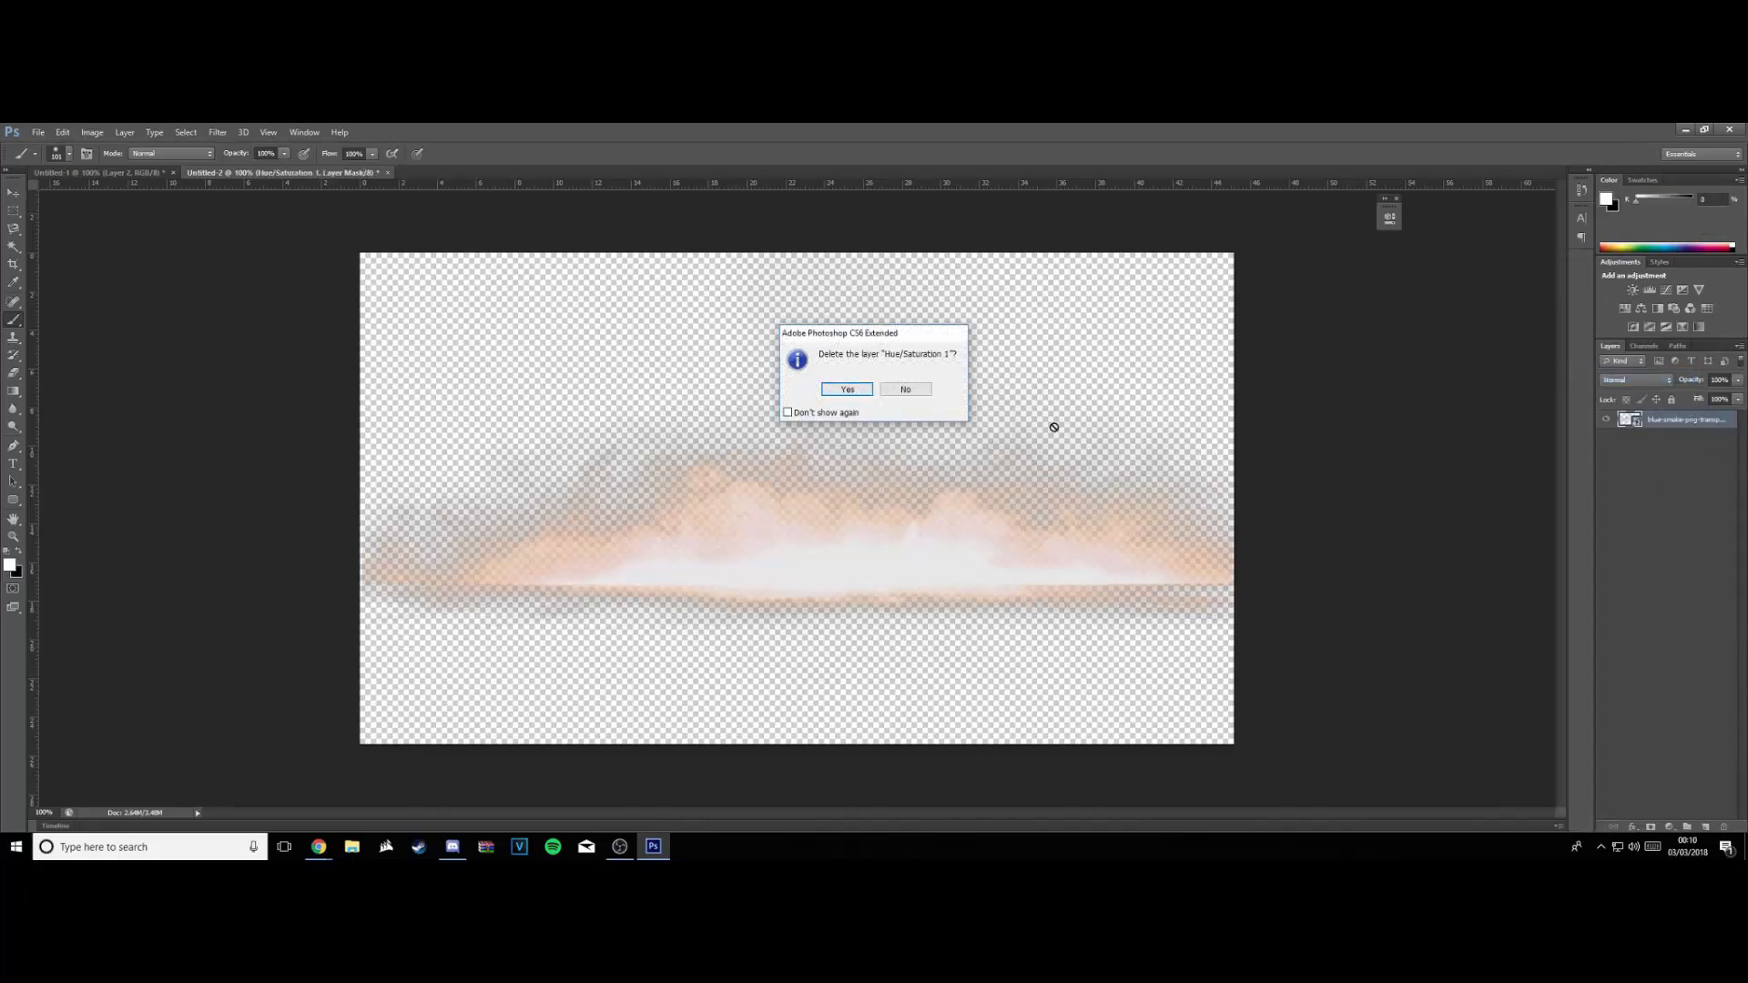
pyautogui.press('Return')
pyautogui.click(1607, 419)
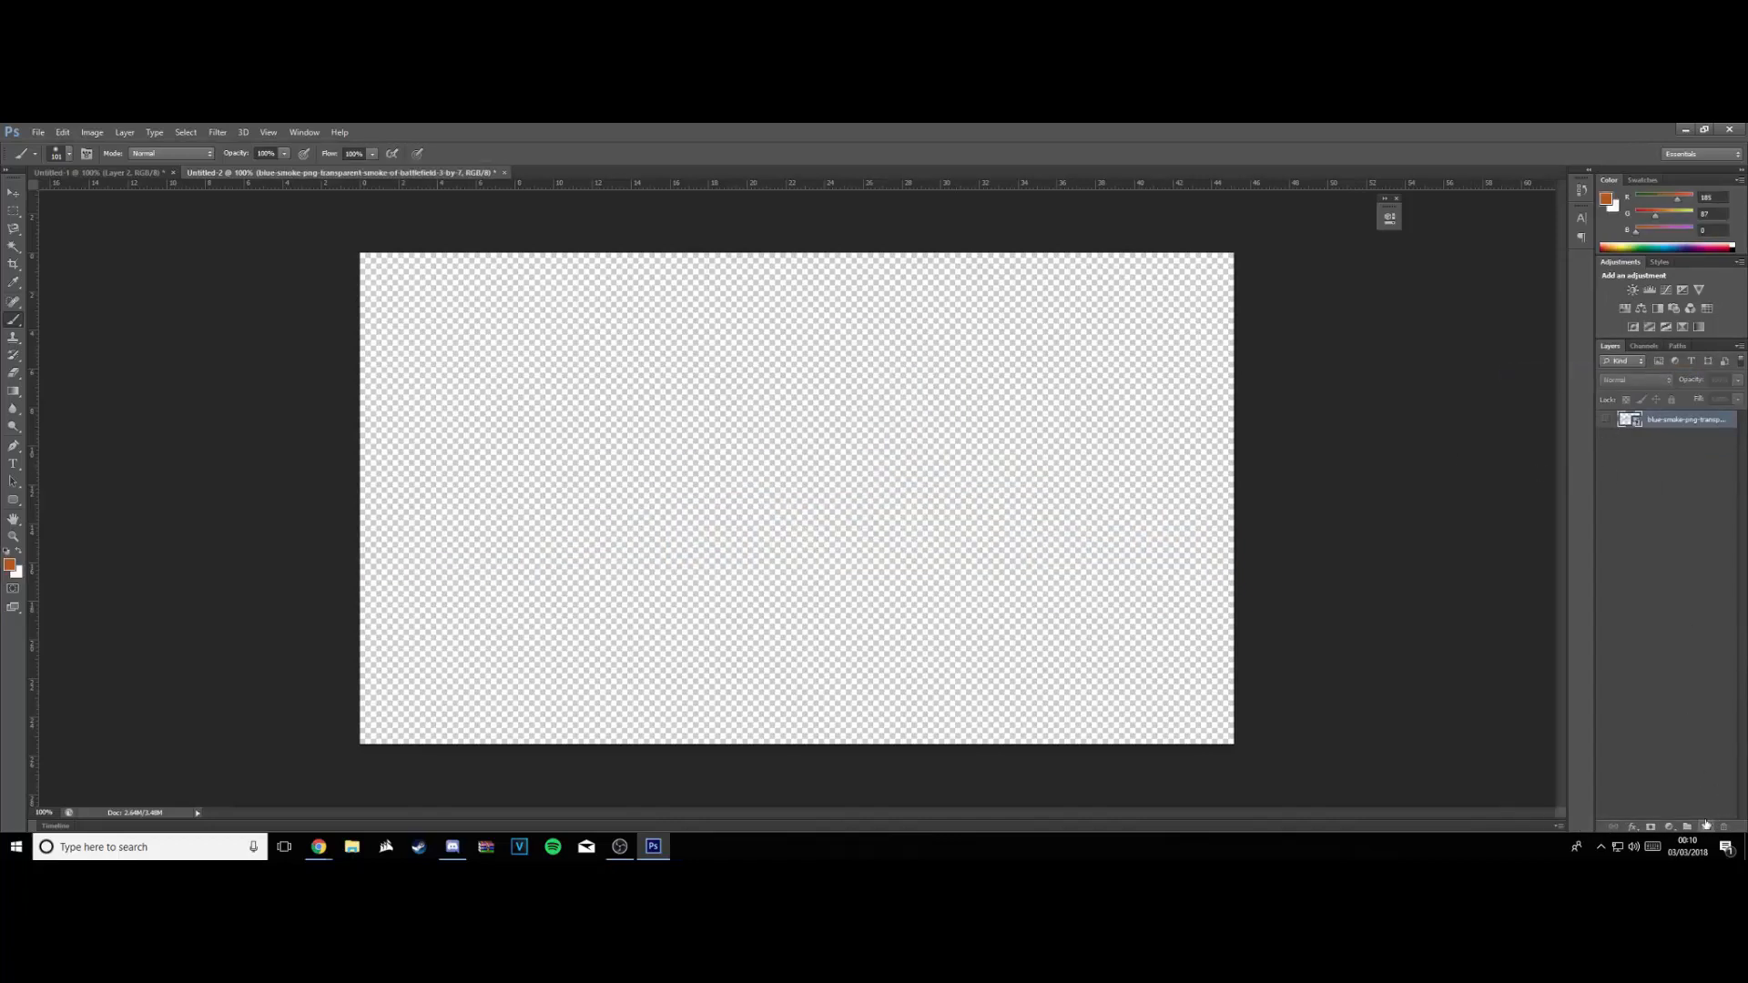
# Add a new layer in the smoke document and place the Magic image from the Thumbnail Pictures folder
pyautogui.click(1706, 825)
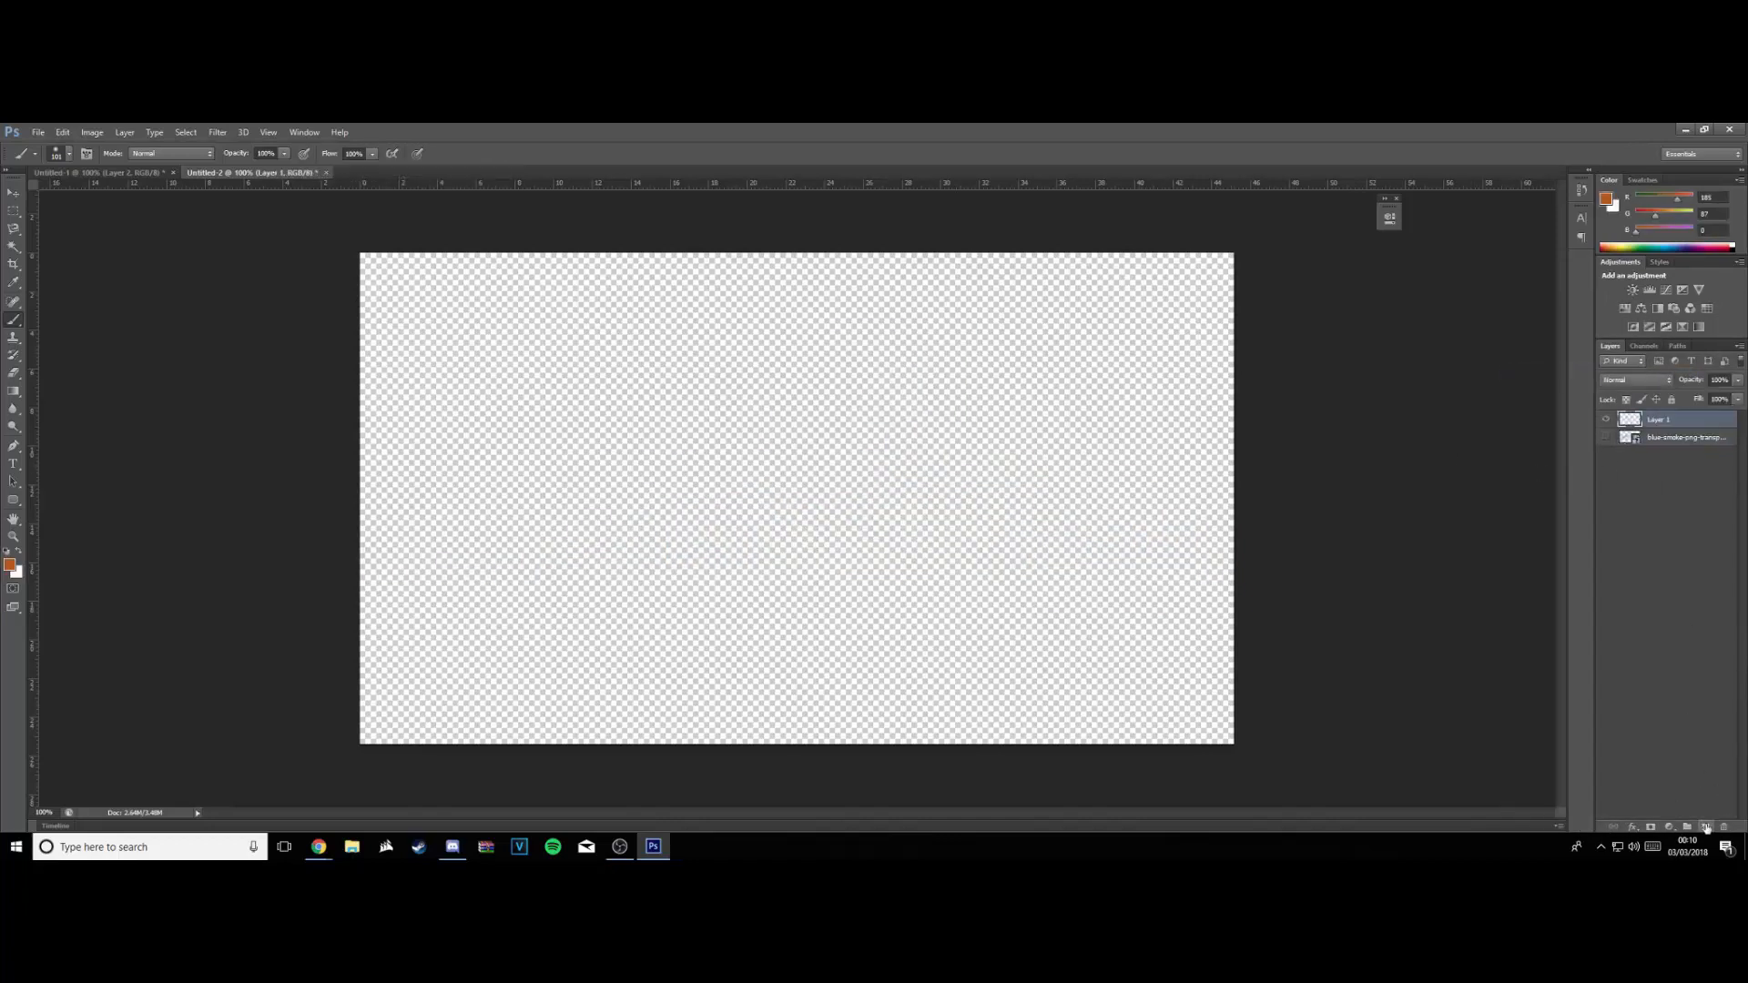
pyautogui.click(39, 133)
pyautogui.click(98, 357)
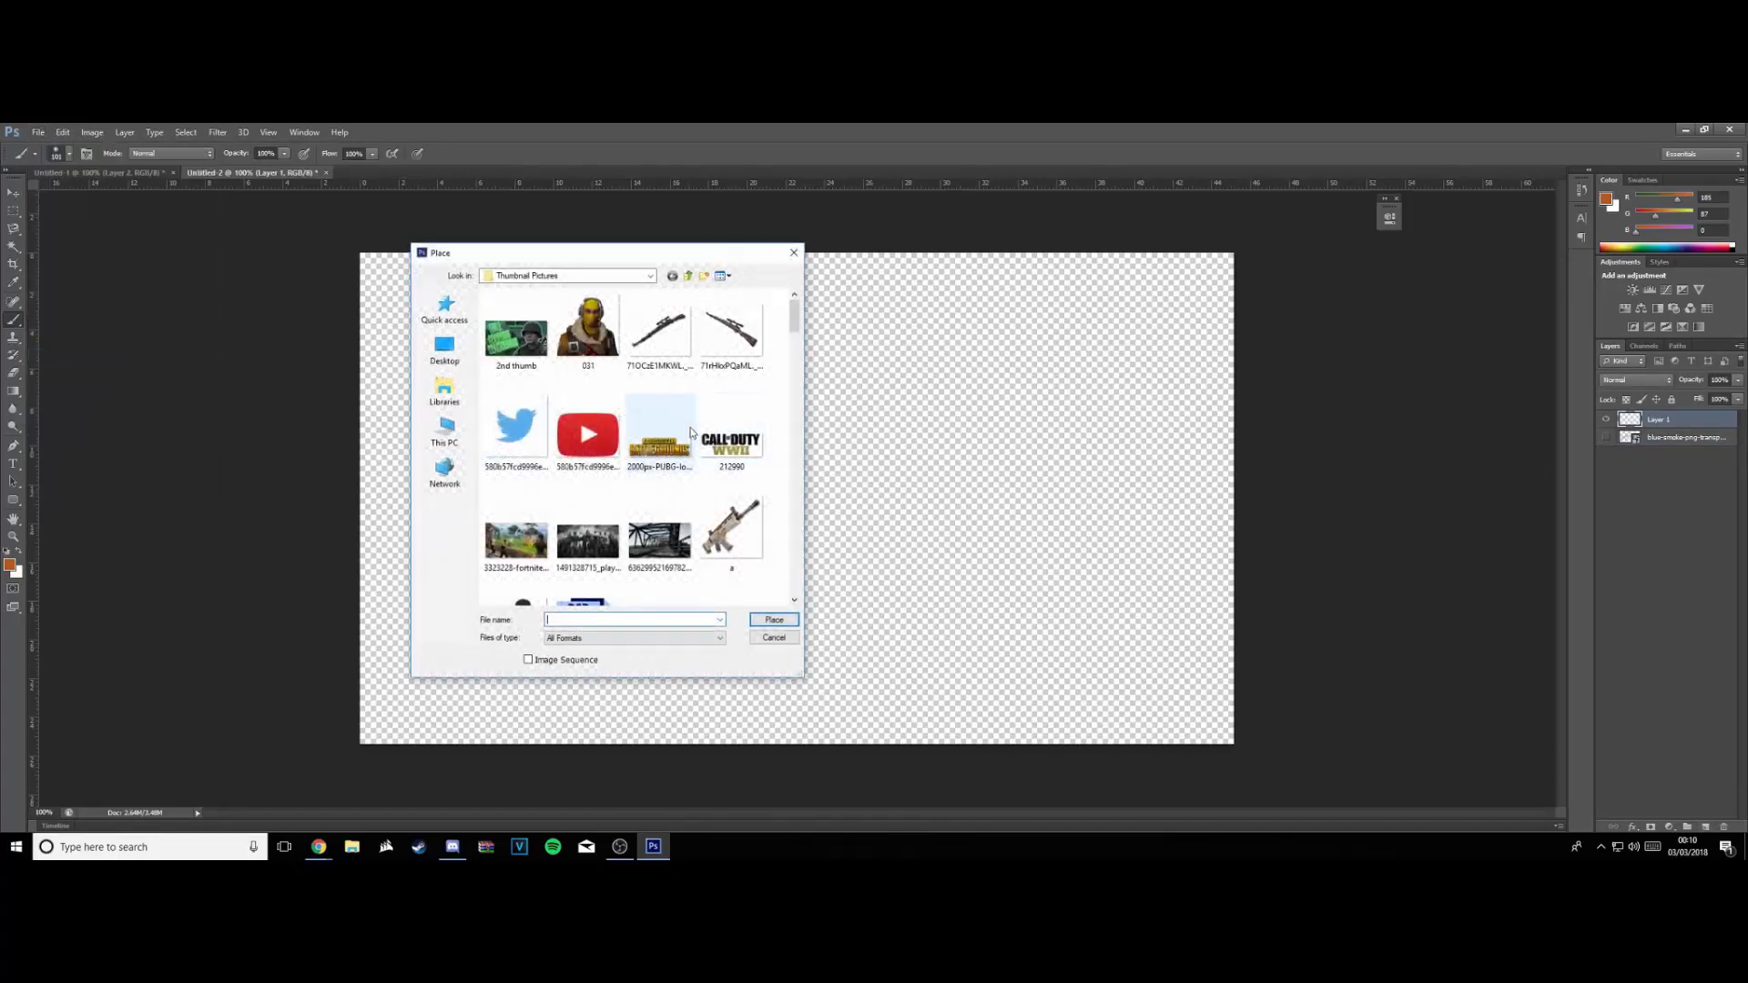
pyautogui.scroll(-8, 657, 418)
pyautogui.scroll(-3, 657, 419)
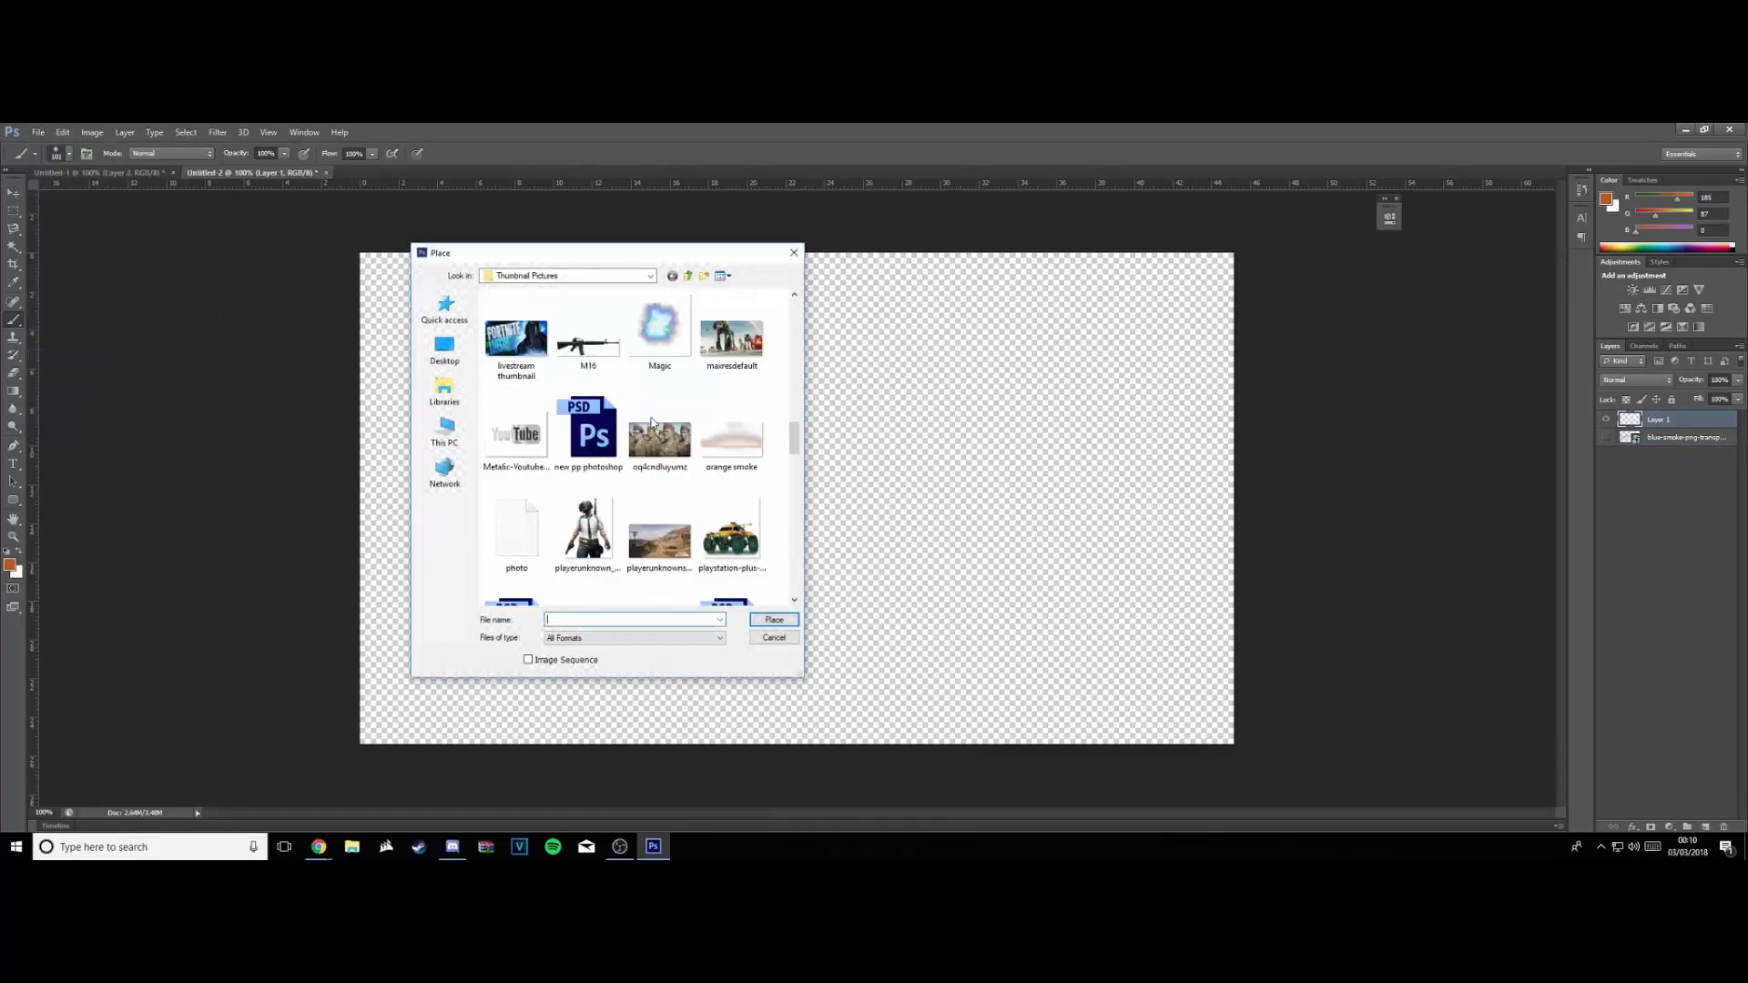
pyautogui.doubleClick(659, 332)
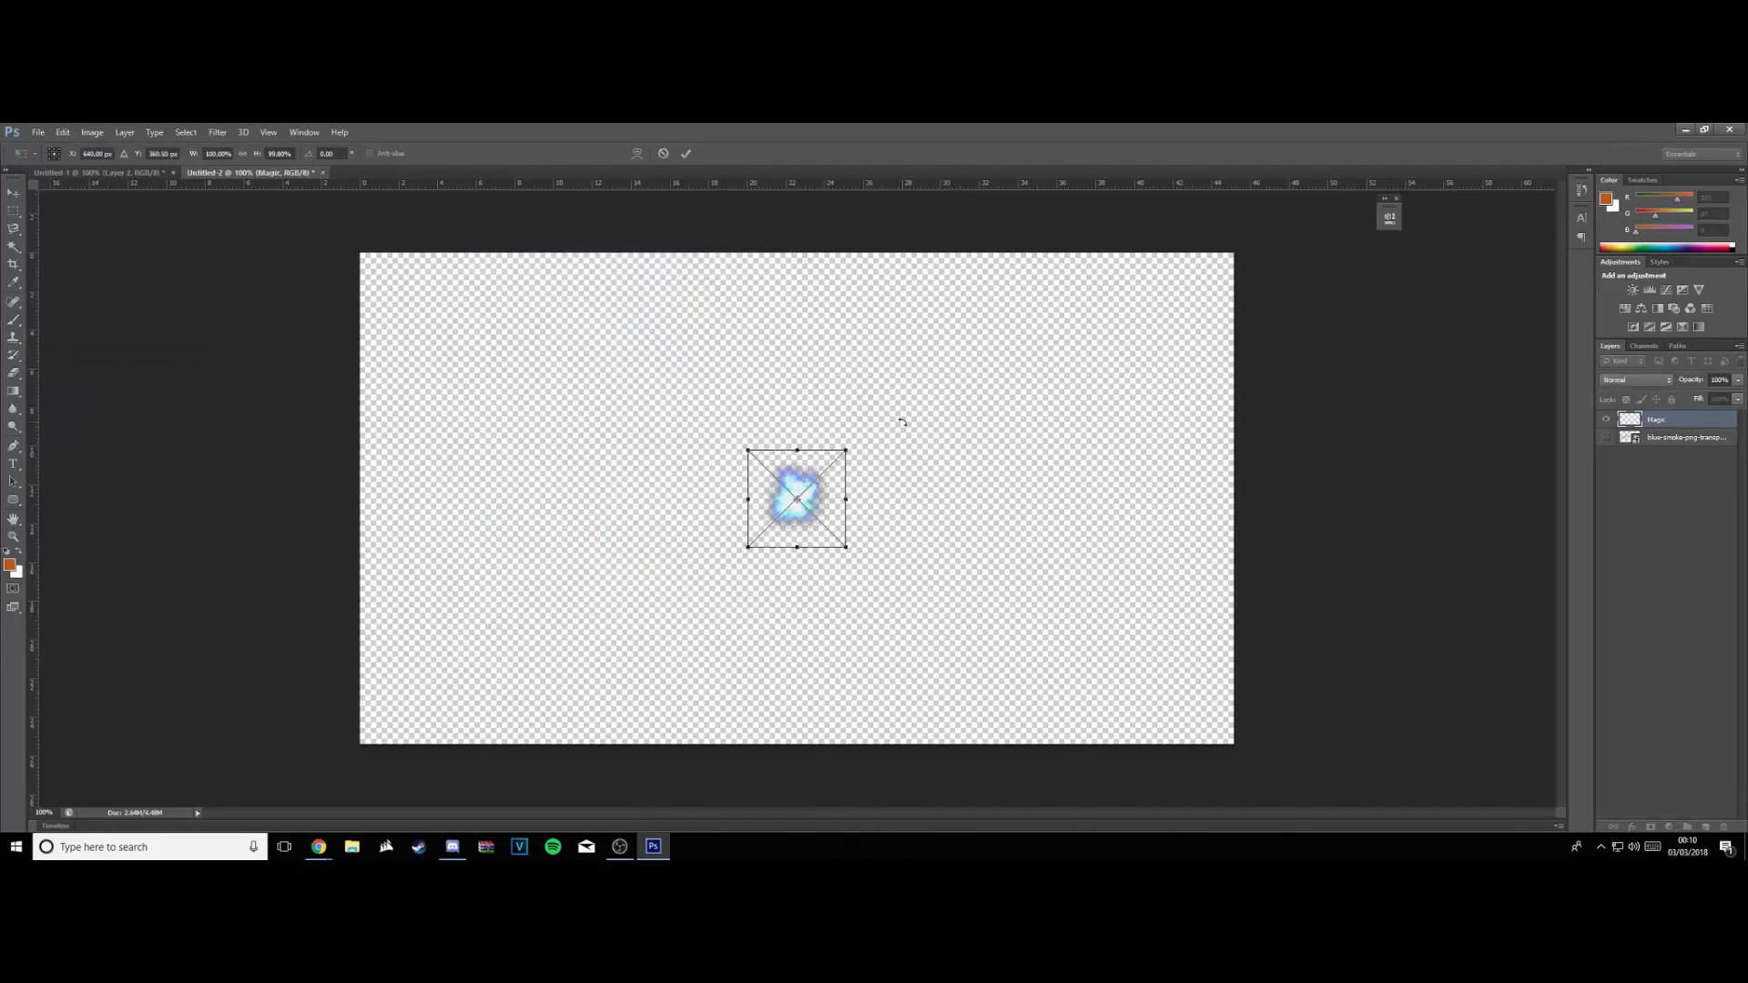
# Enlarge the Magic image to about 604% and center the burst on the canvas
pyautogui.moveTo(846, 451); pyautogui.dragTo(1214, 46)
pyautogui.moveTo(745, 547); pyautogui.dragTo(618, 676)
pyautogui.moveTo(872, 475); pyautogui.dragTo(772, 578)
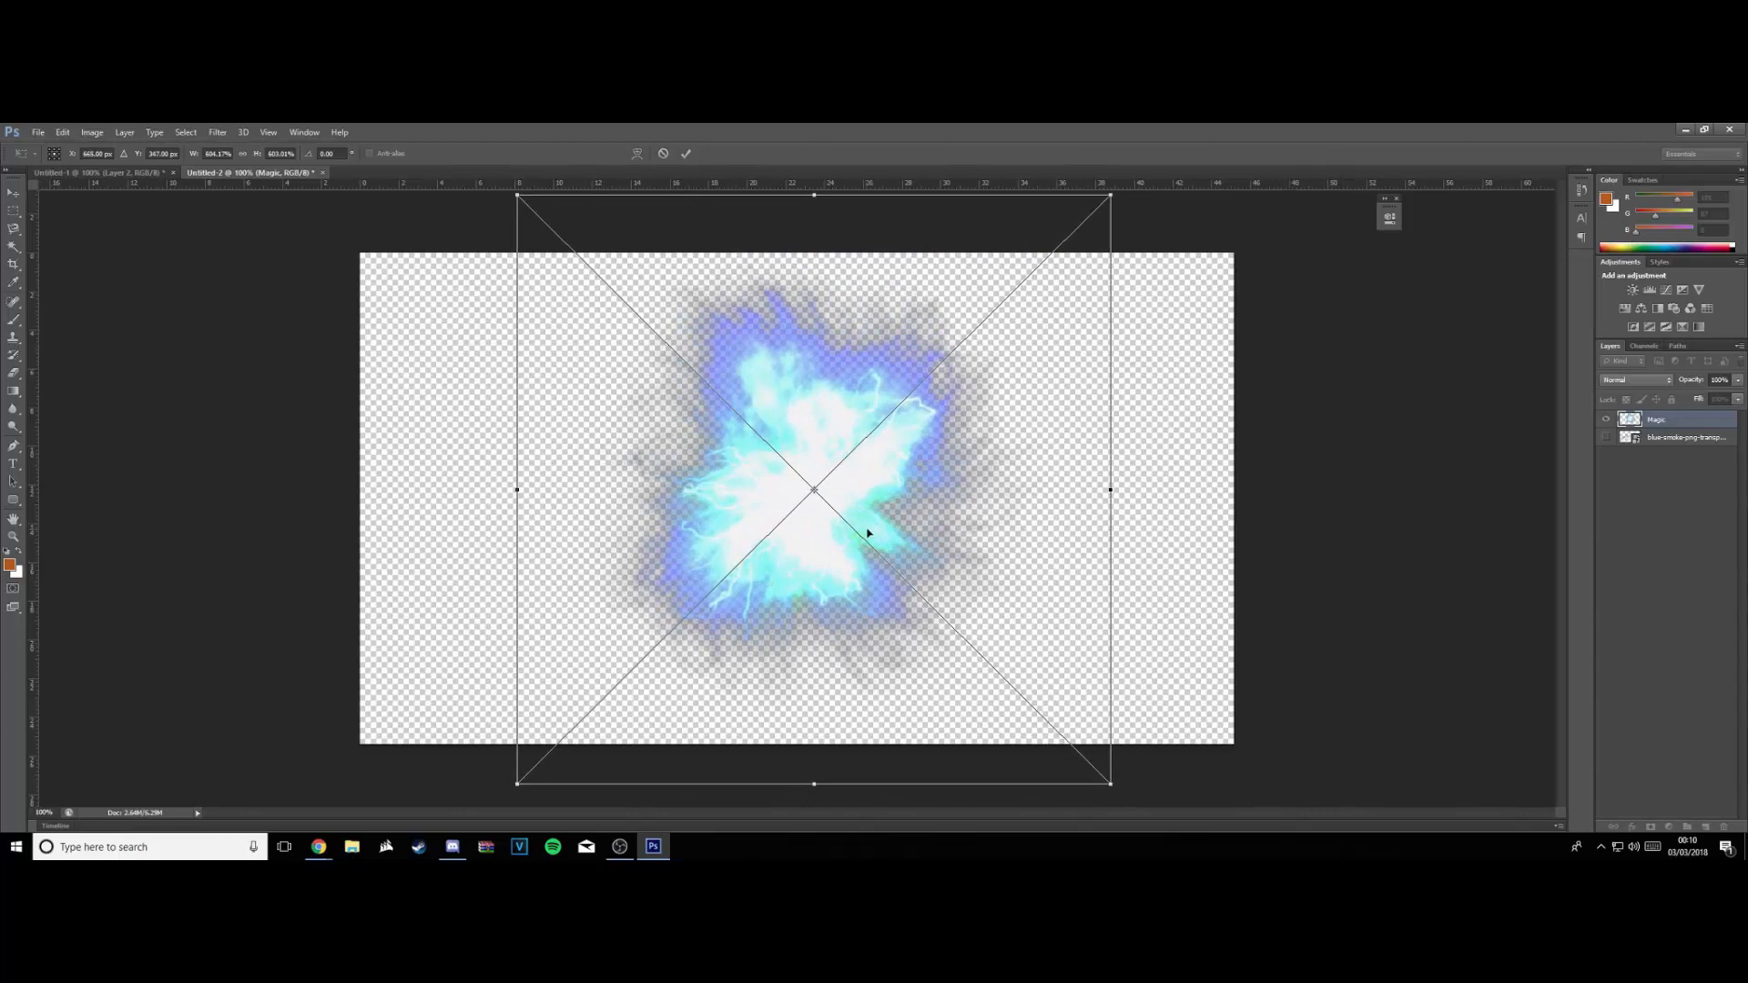
pyautogui.press('Return')
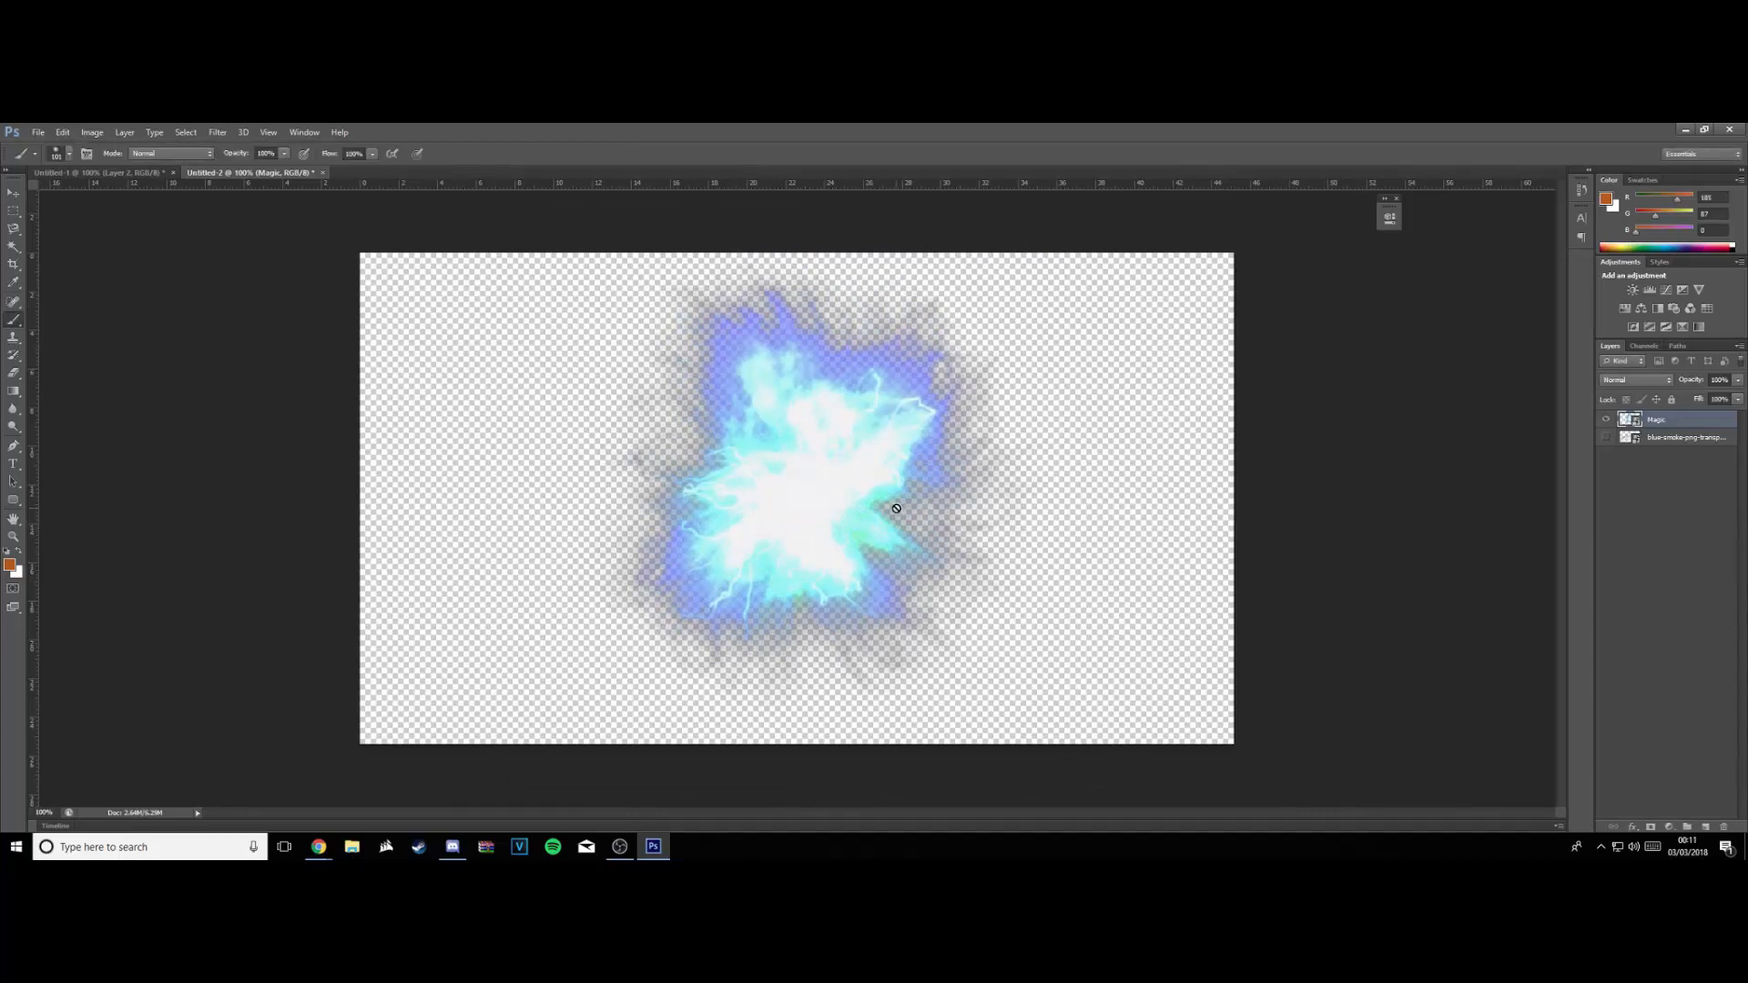
pyautogui.click(12, 193)
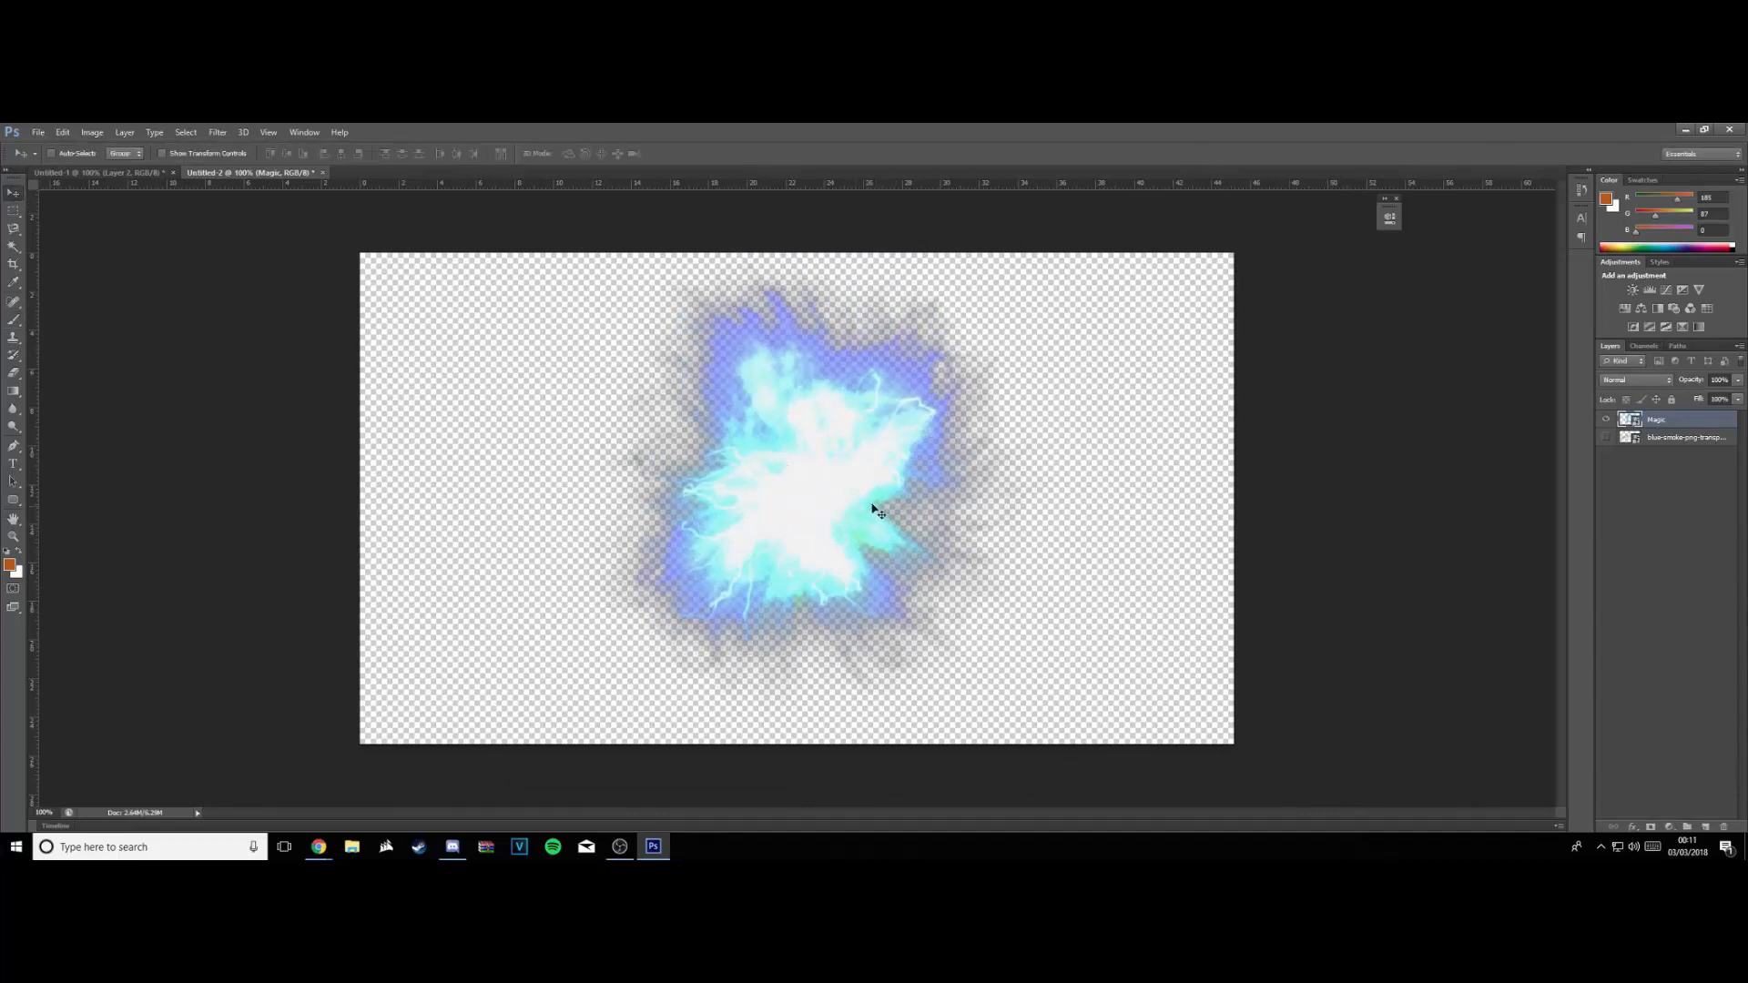
pyautogui.moveTo(875, 508); pyautogui.dragTo(838, 501)
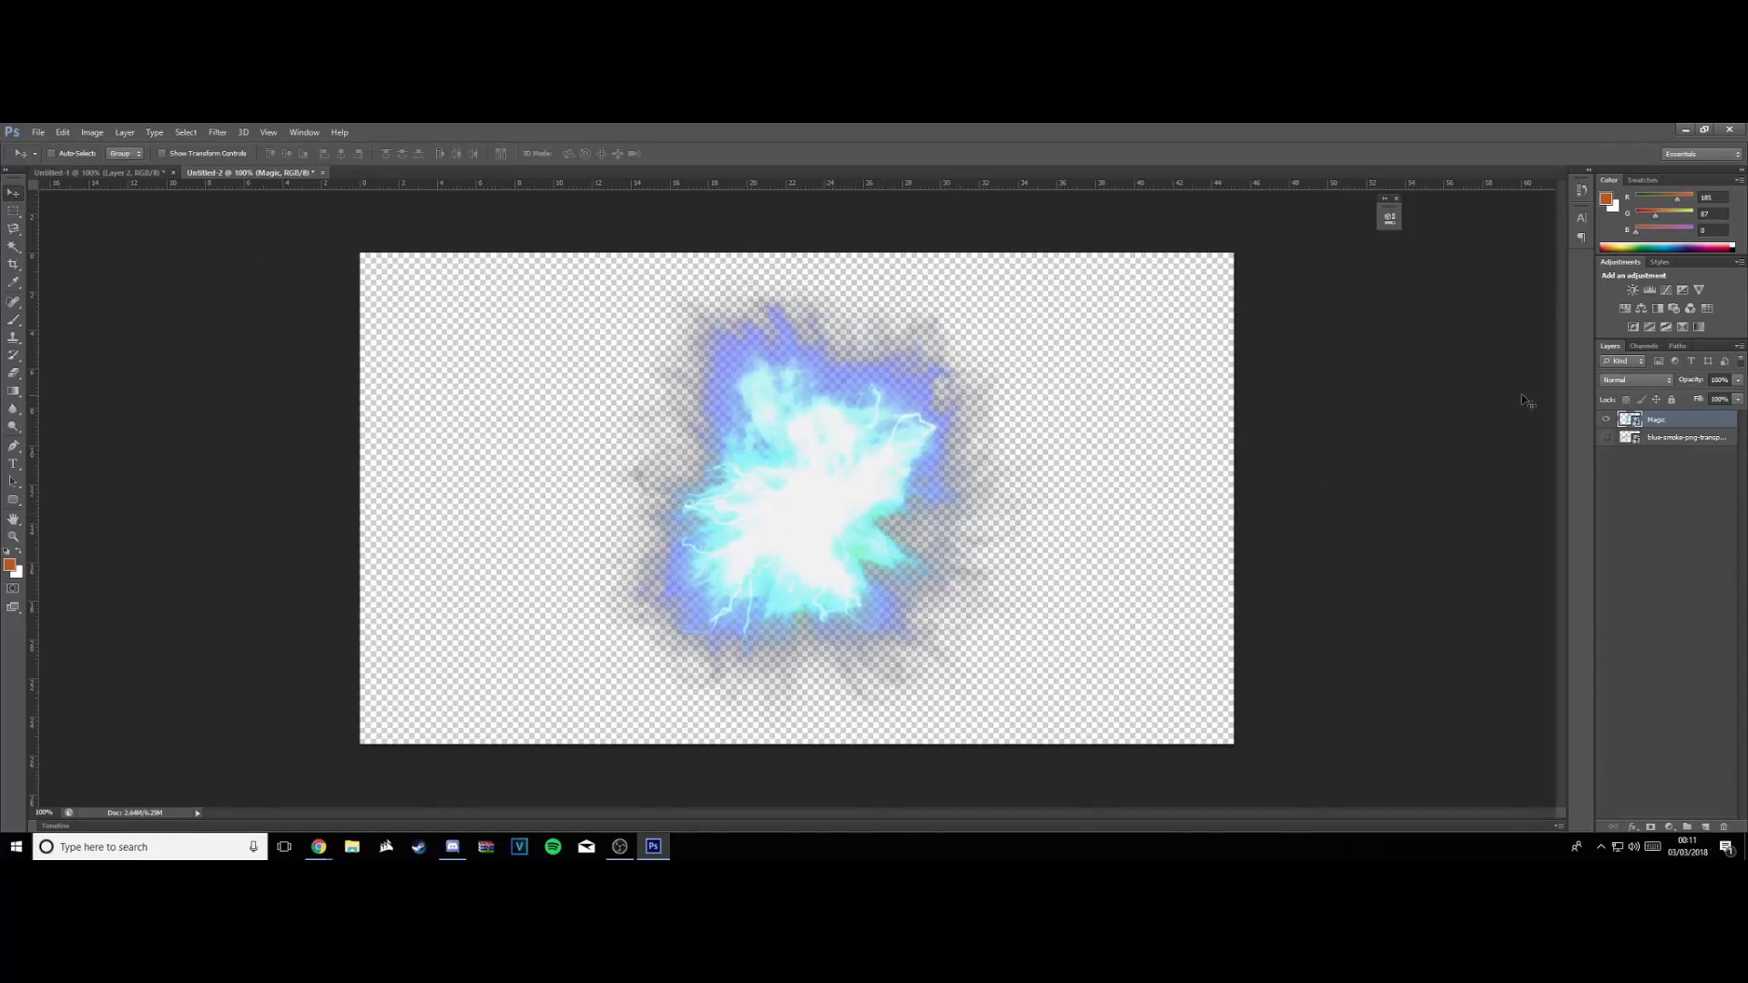
# Add a Hue/Saturation adjustment above the Magic layer and shift its hue to about +175
pyautogui.click(1641, 308)
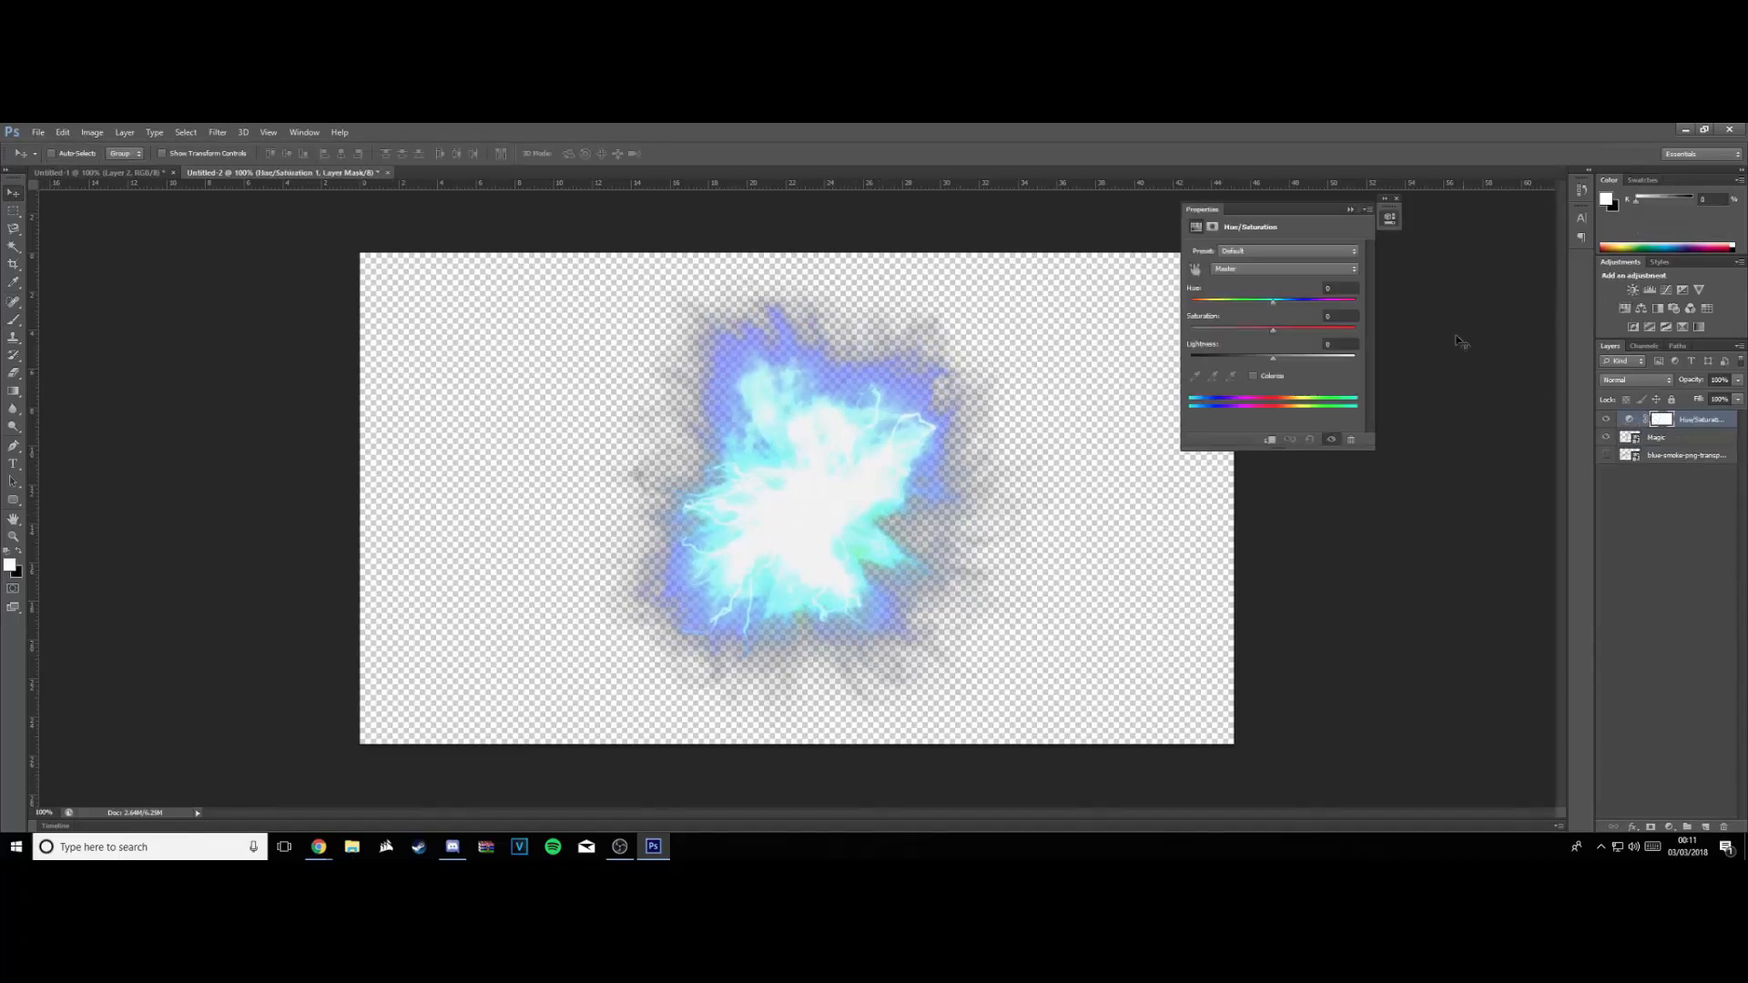
pyautogui.moveTo(1273, 314); pyautogui.dragTo(1356, 315)
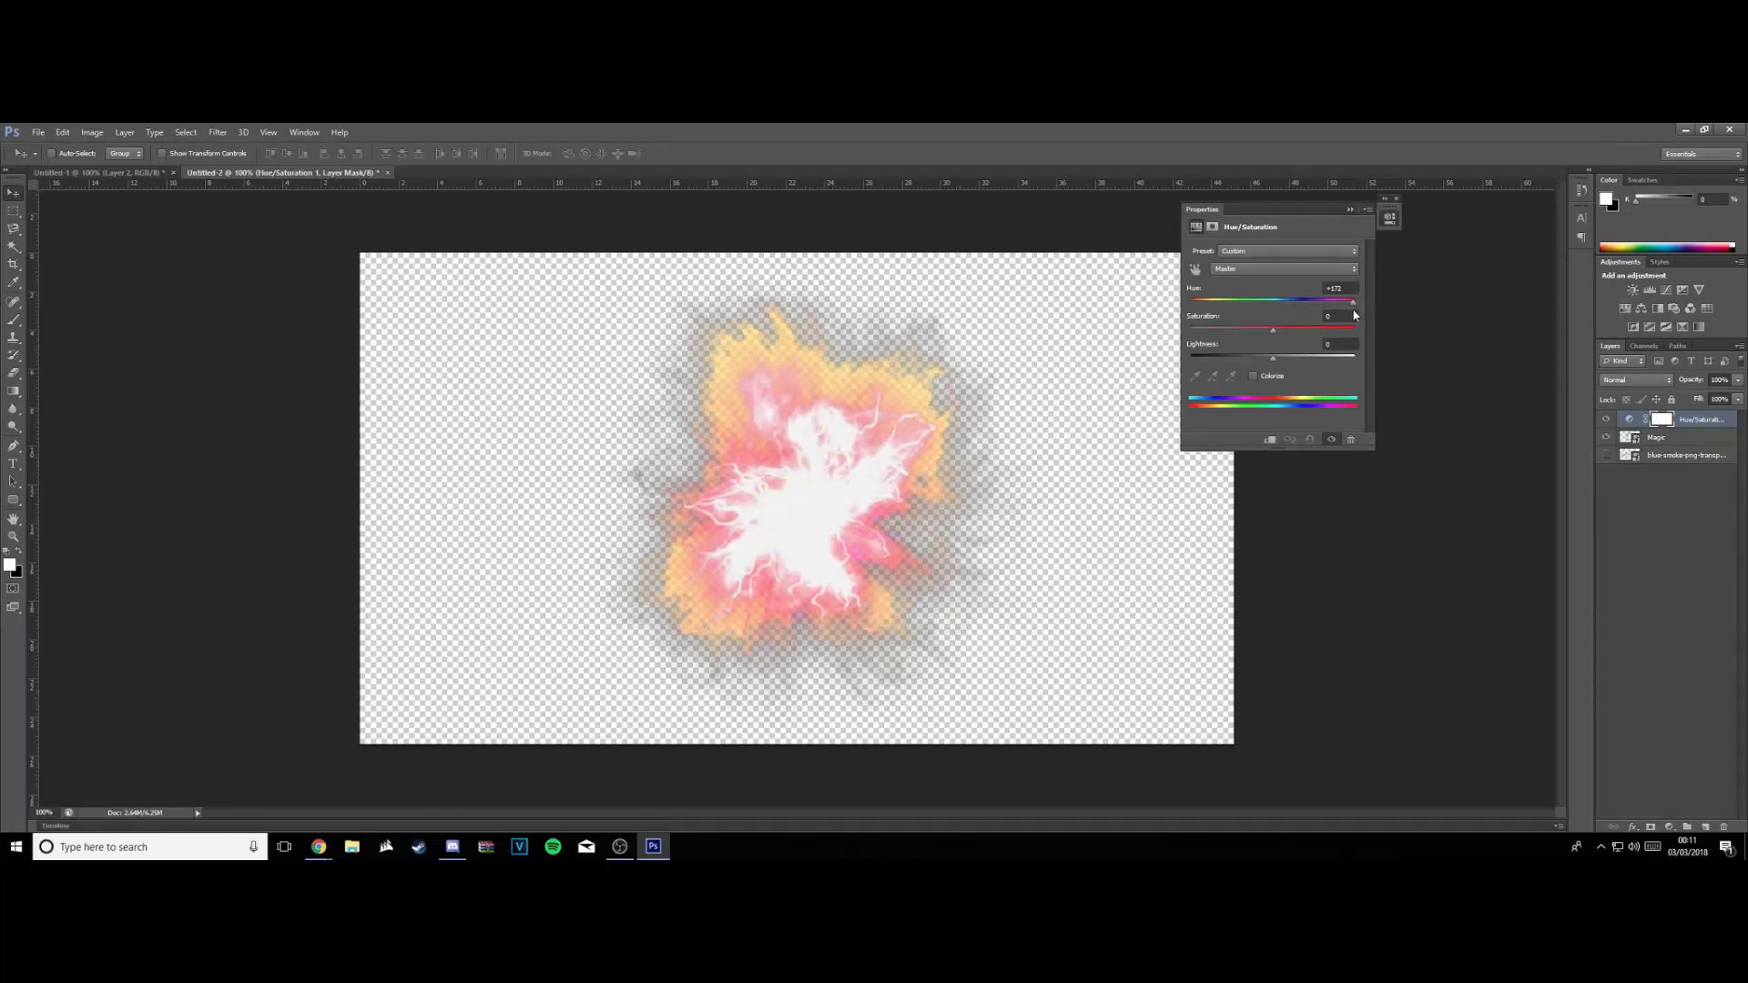
pyautogui.click(1350, 210)
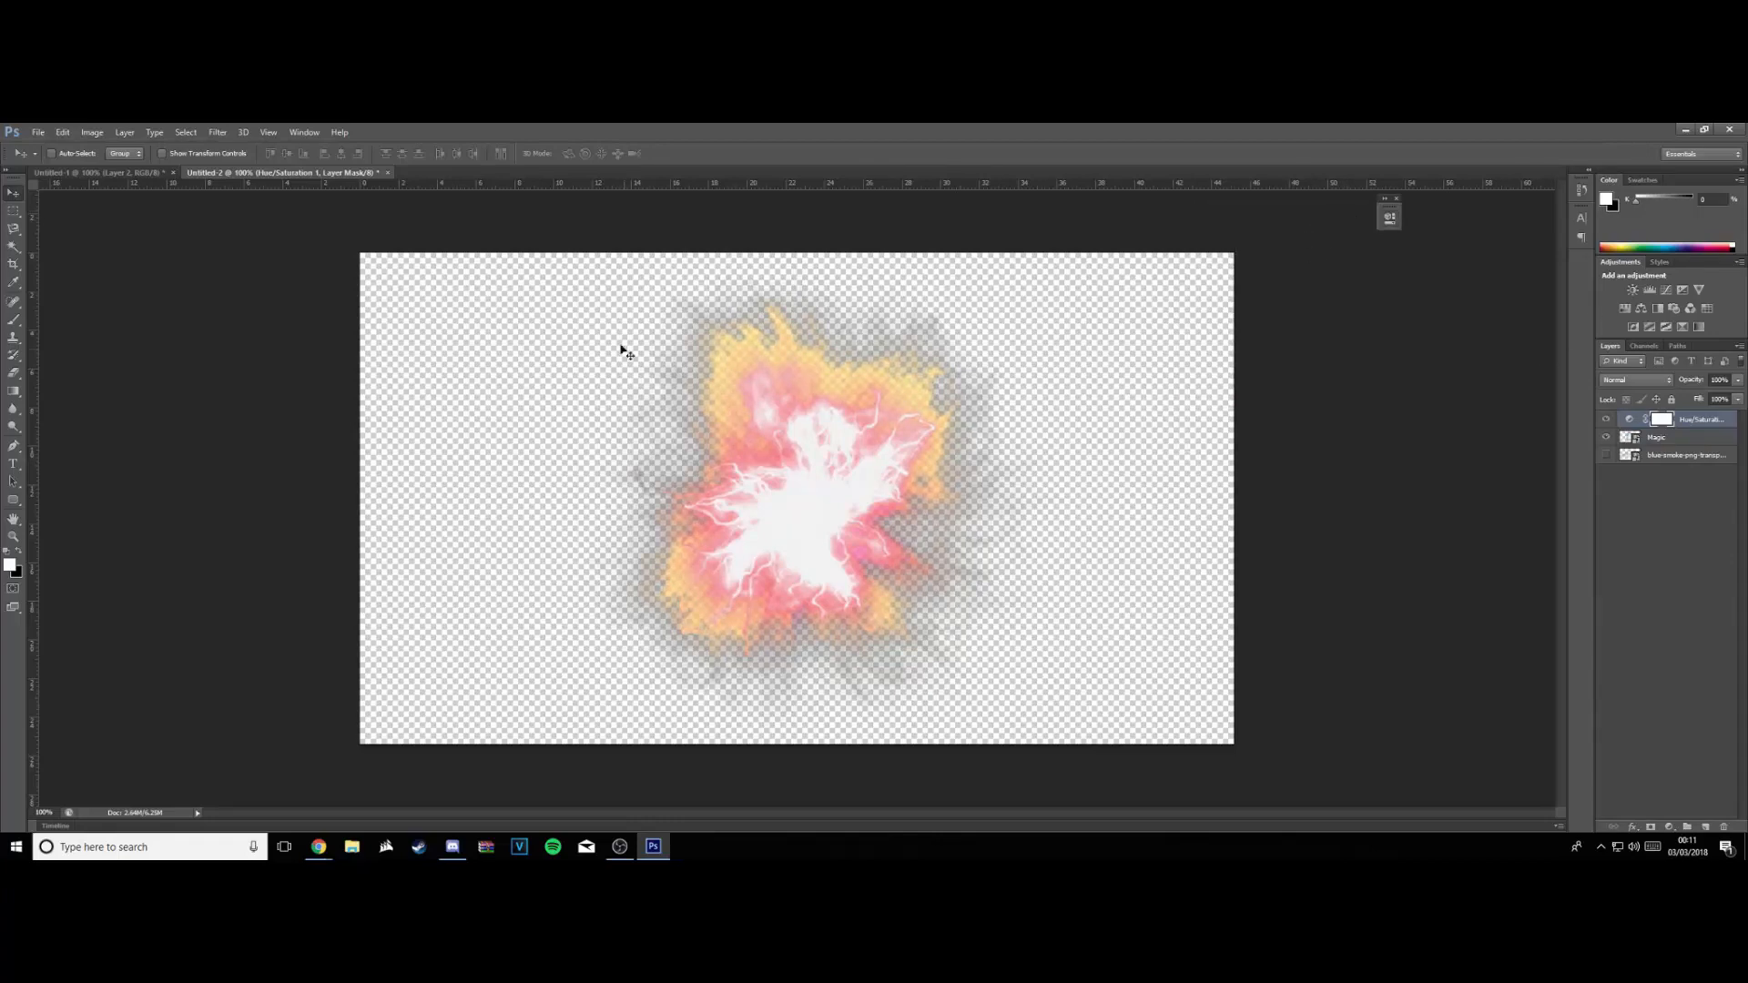
# Save the recolored burst as a PNG named orange explosion in the Thumbnail Pictures folder with the default PNG options
pyautogui.click(38, 132)
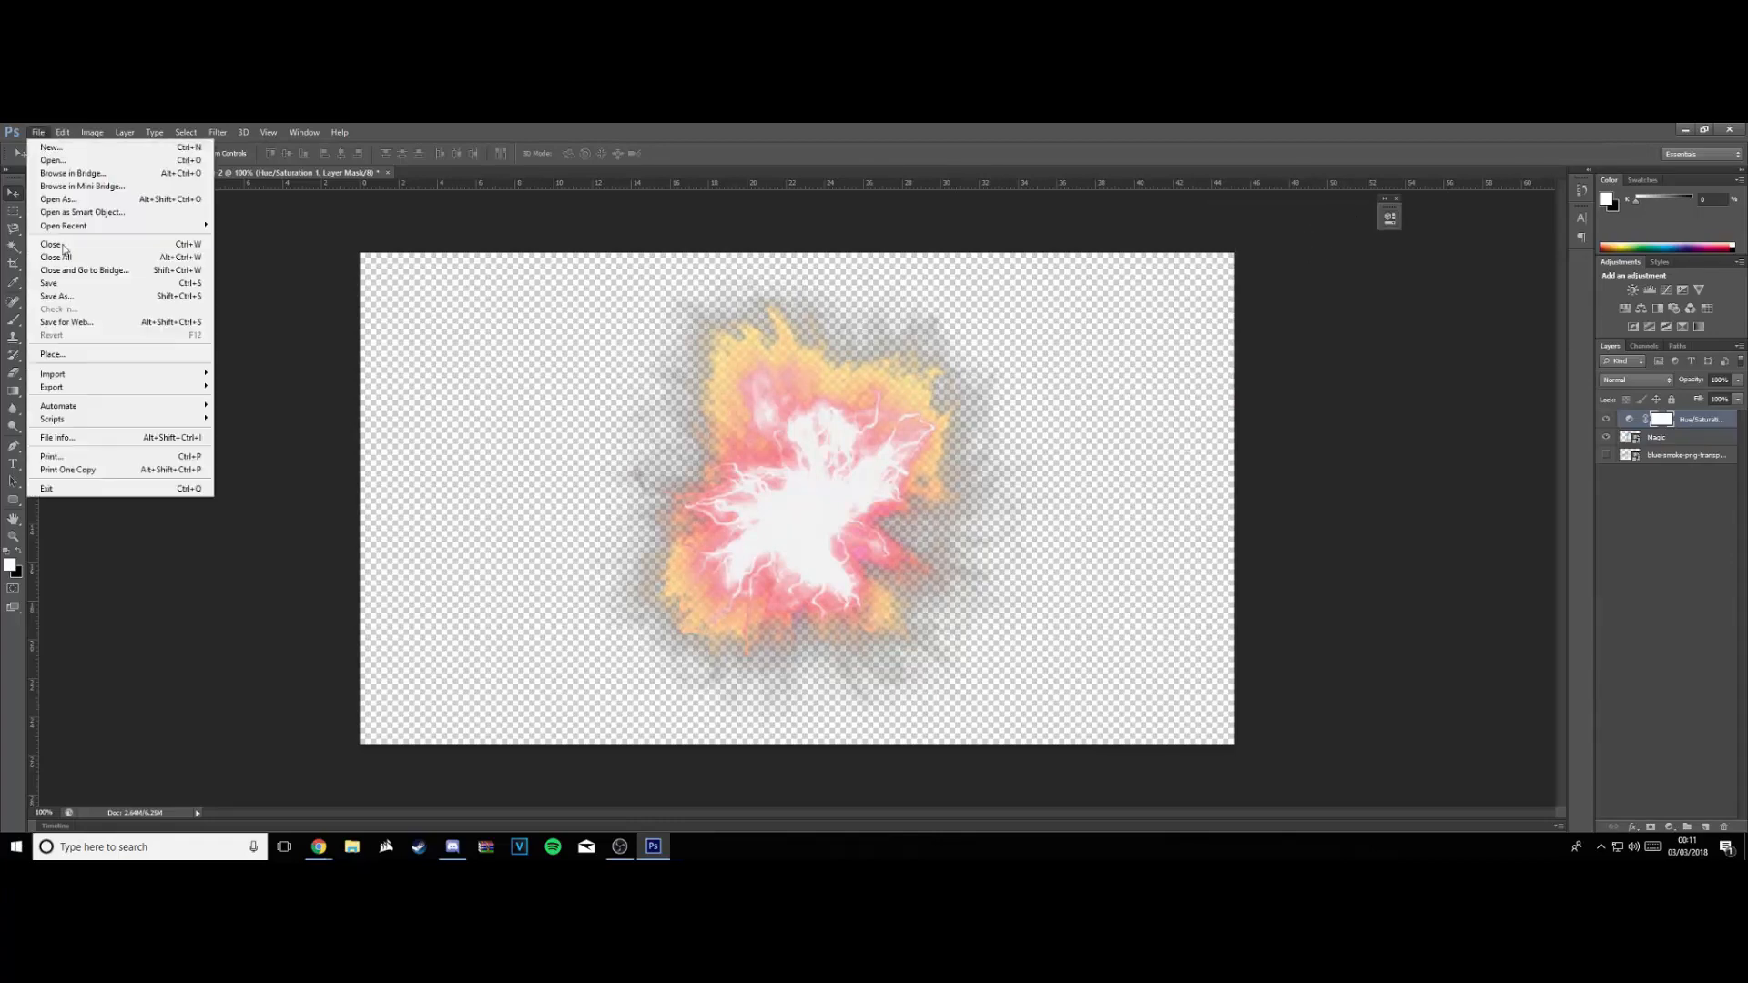
pyautogui.click(75, 300)
pyautogui.click(444, 351)
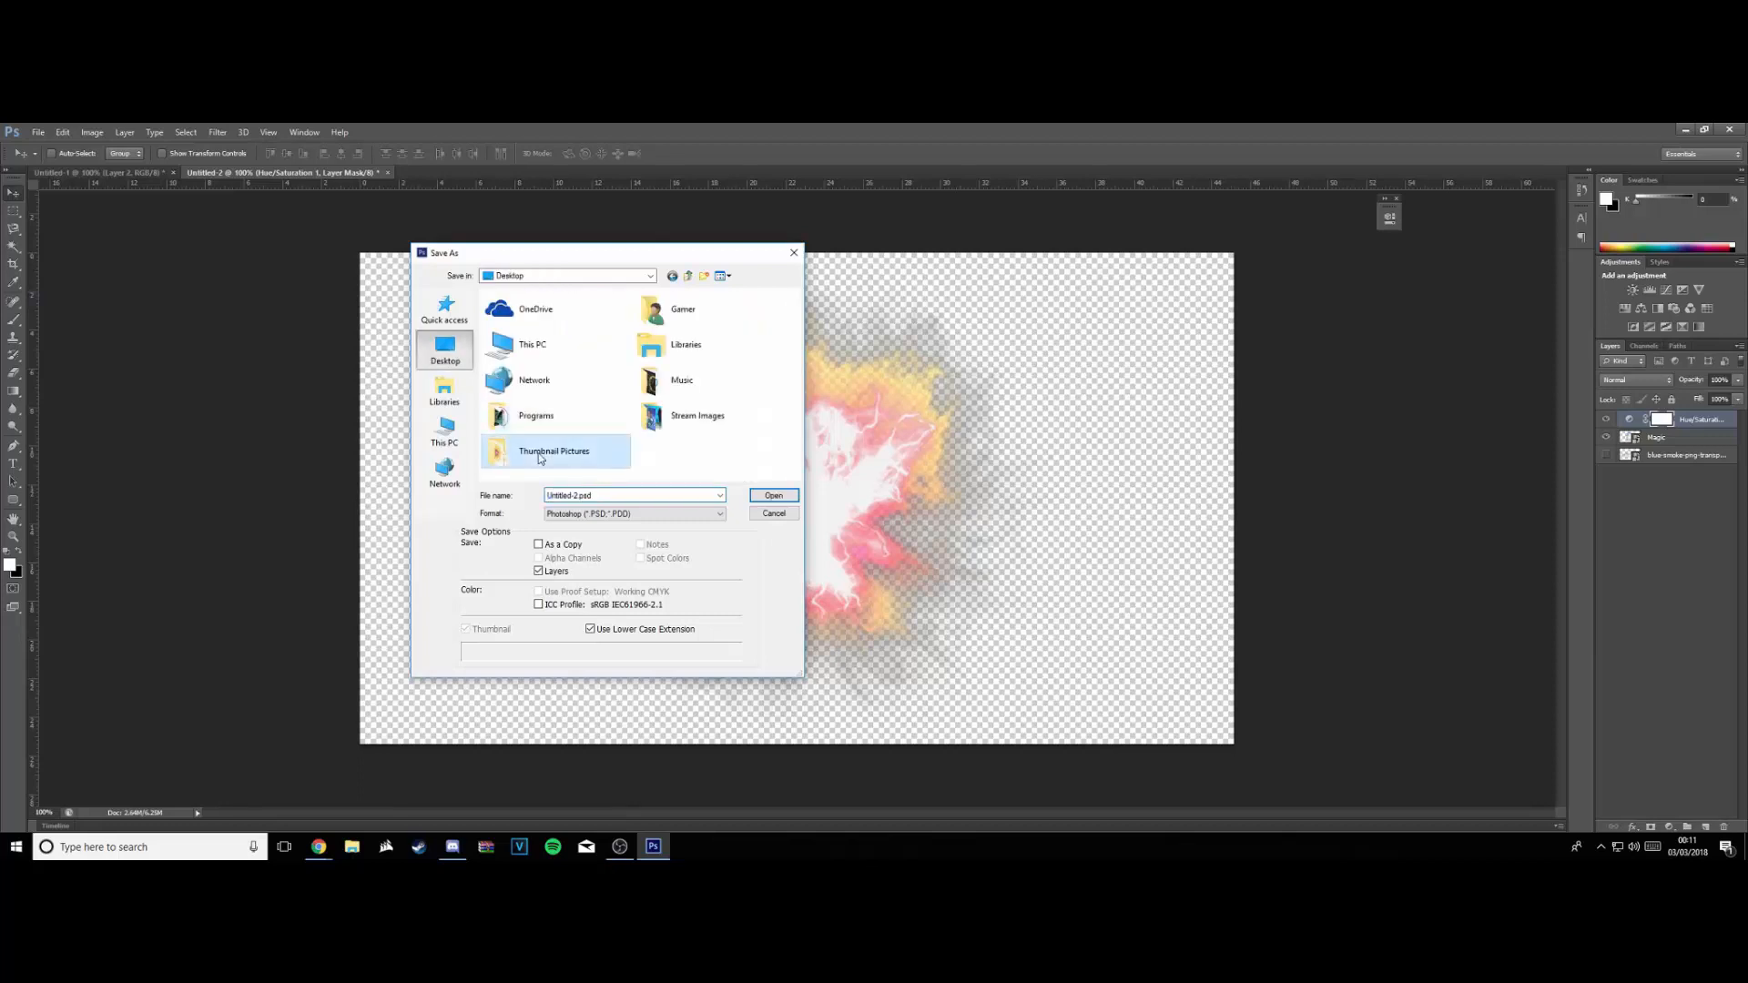
pyautogui.doubleClick(520, 451)
pyautogui.doubleClick(623, 498)
pyautogui.write('orange e')
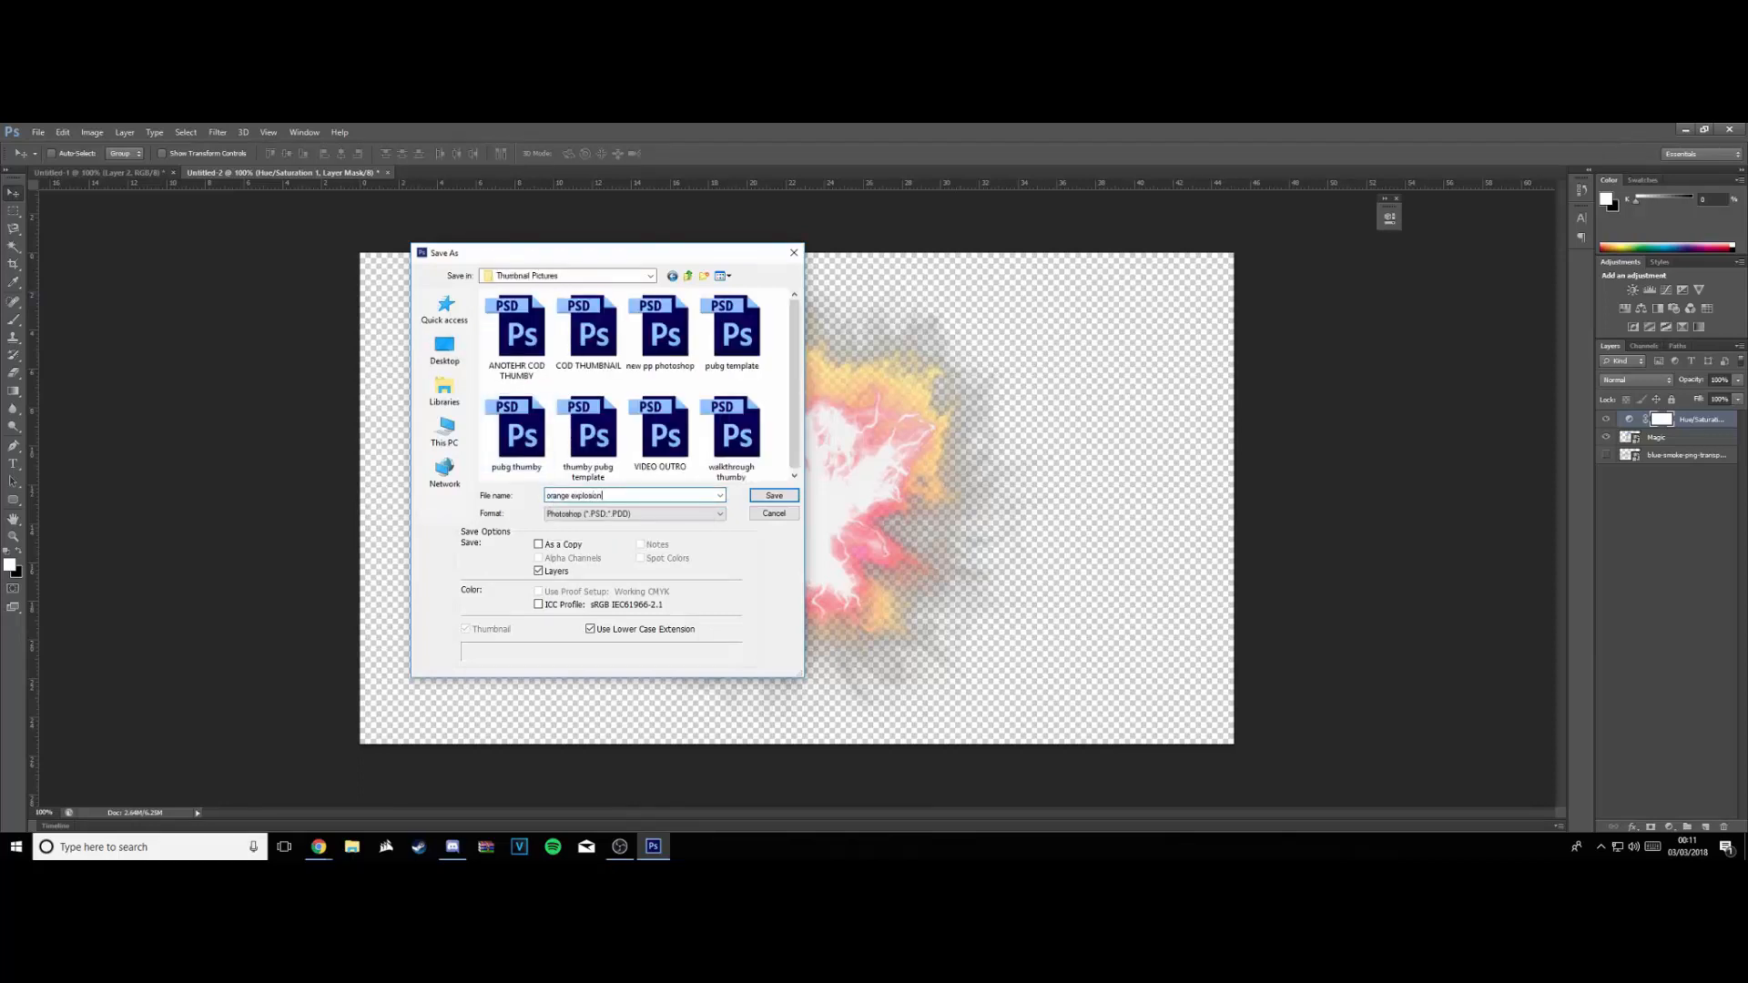
pyautogui.write('xplosion')
pyautogui.click(674, 516)
pyautogui.click(628, 679)
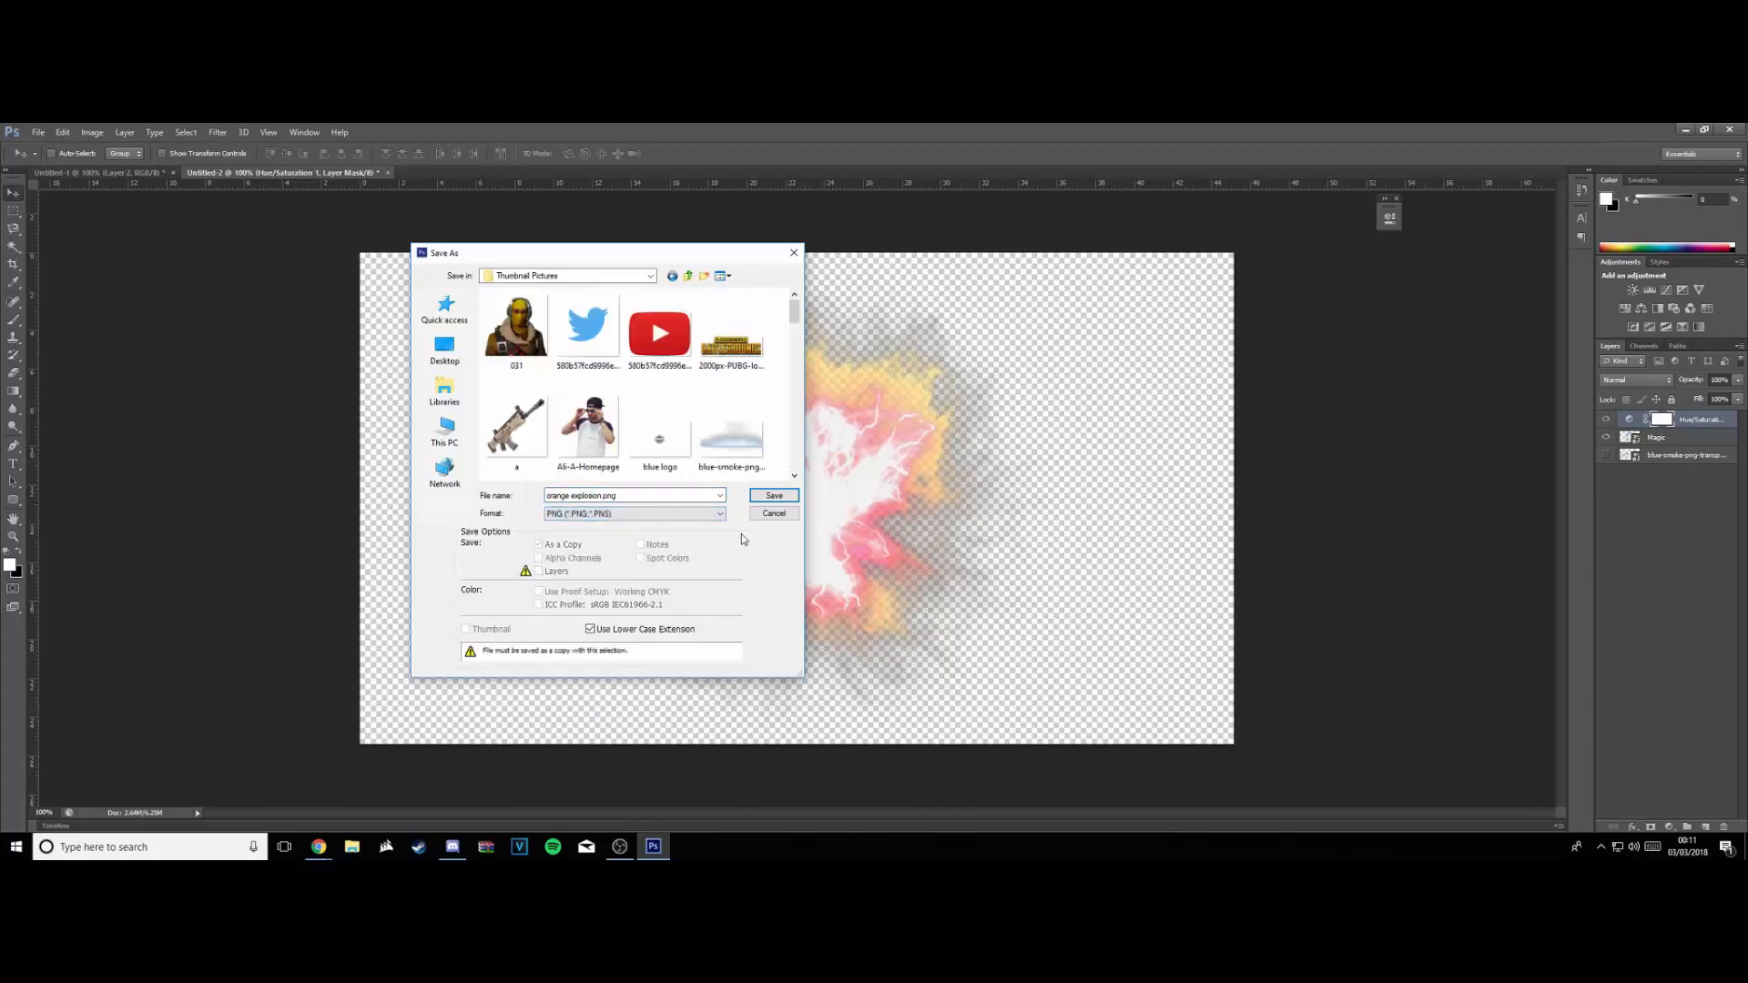
pyautogui.click(782, 502)
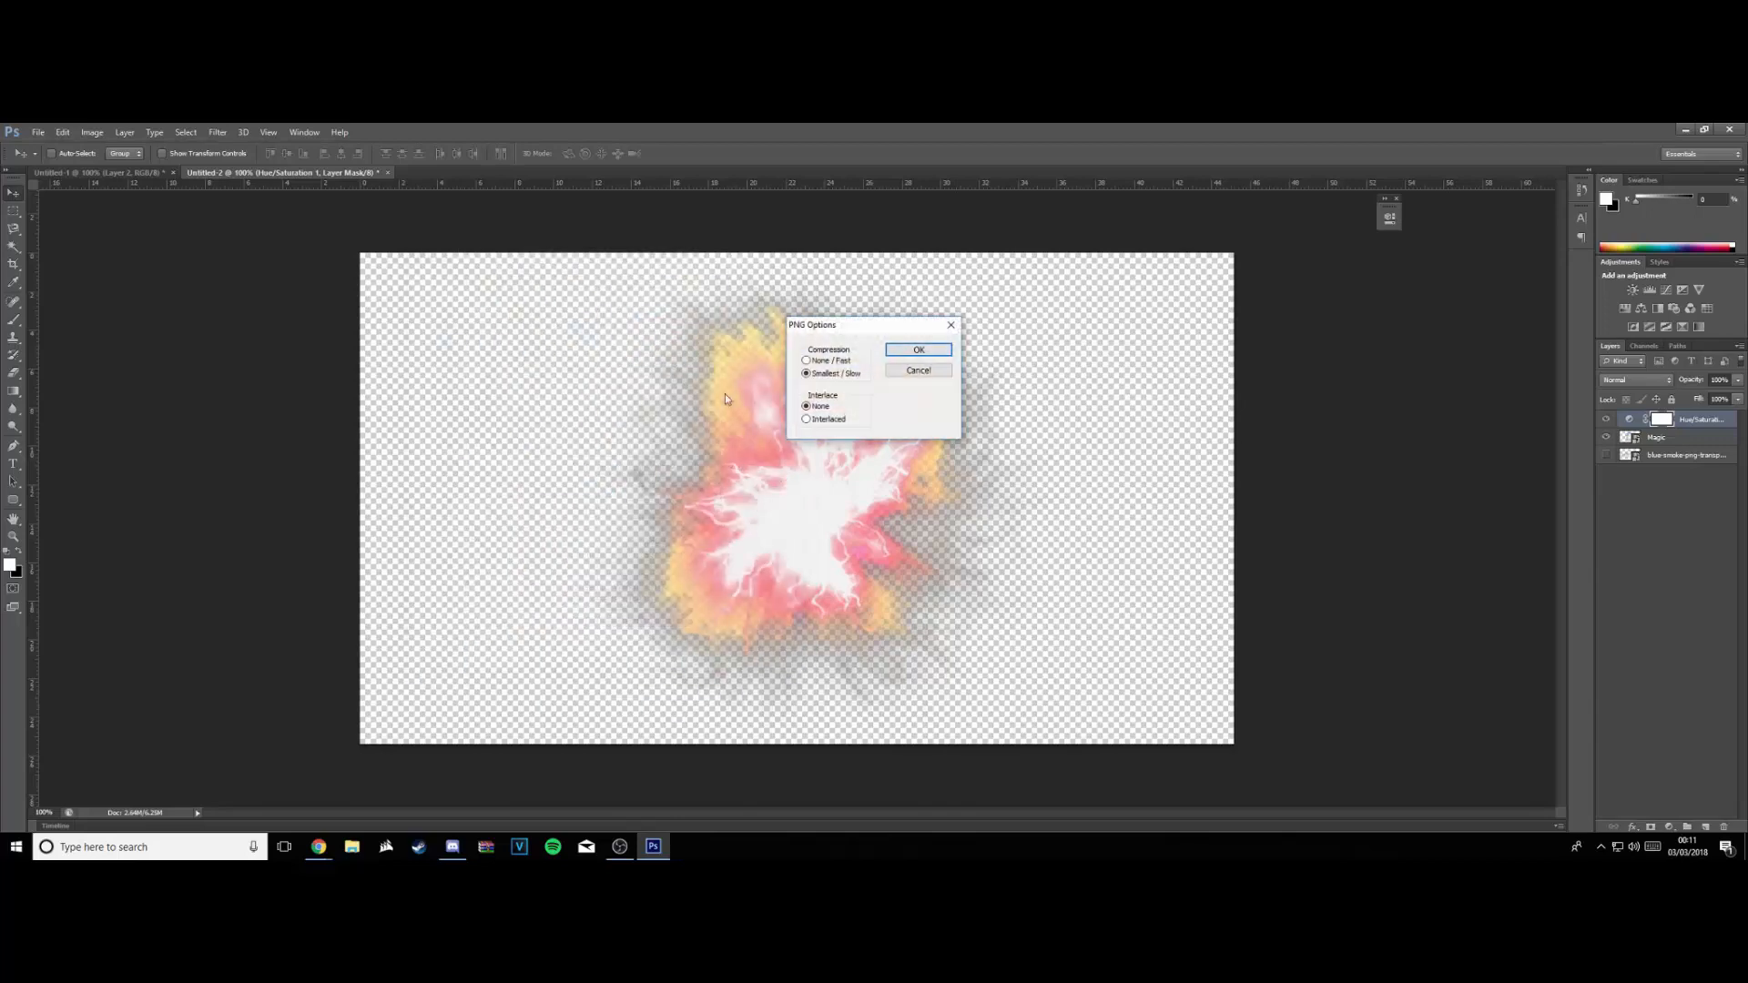
pyautogui.click(914, 350)
# Return to the thumbnail document and place the orange explosion image above the painted orange layer
pyautogui.click(137, 172)
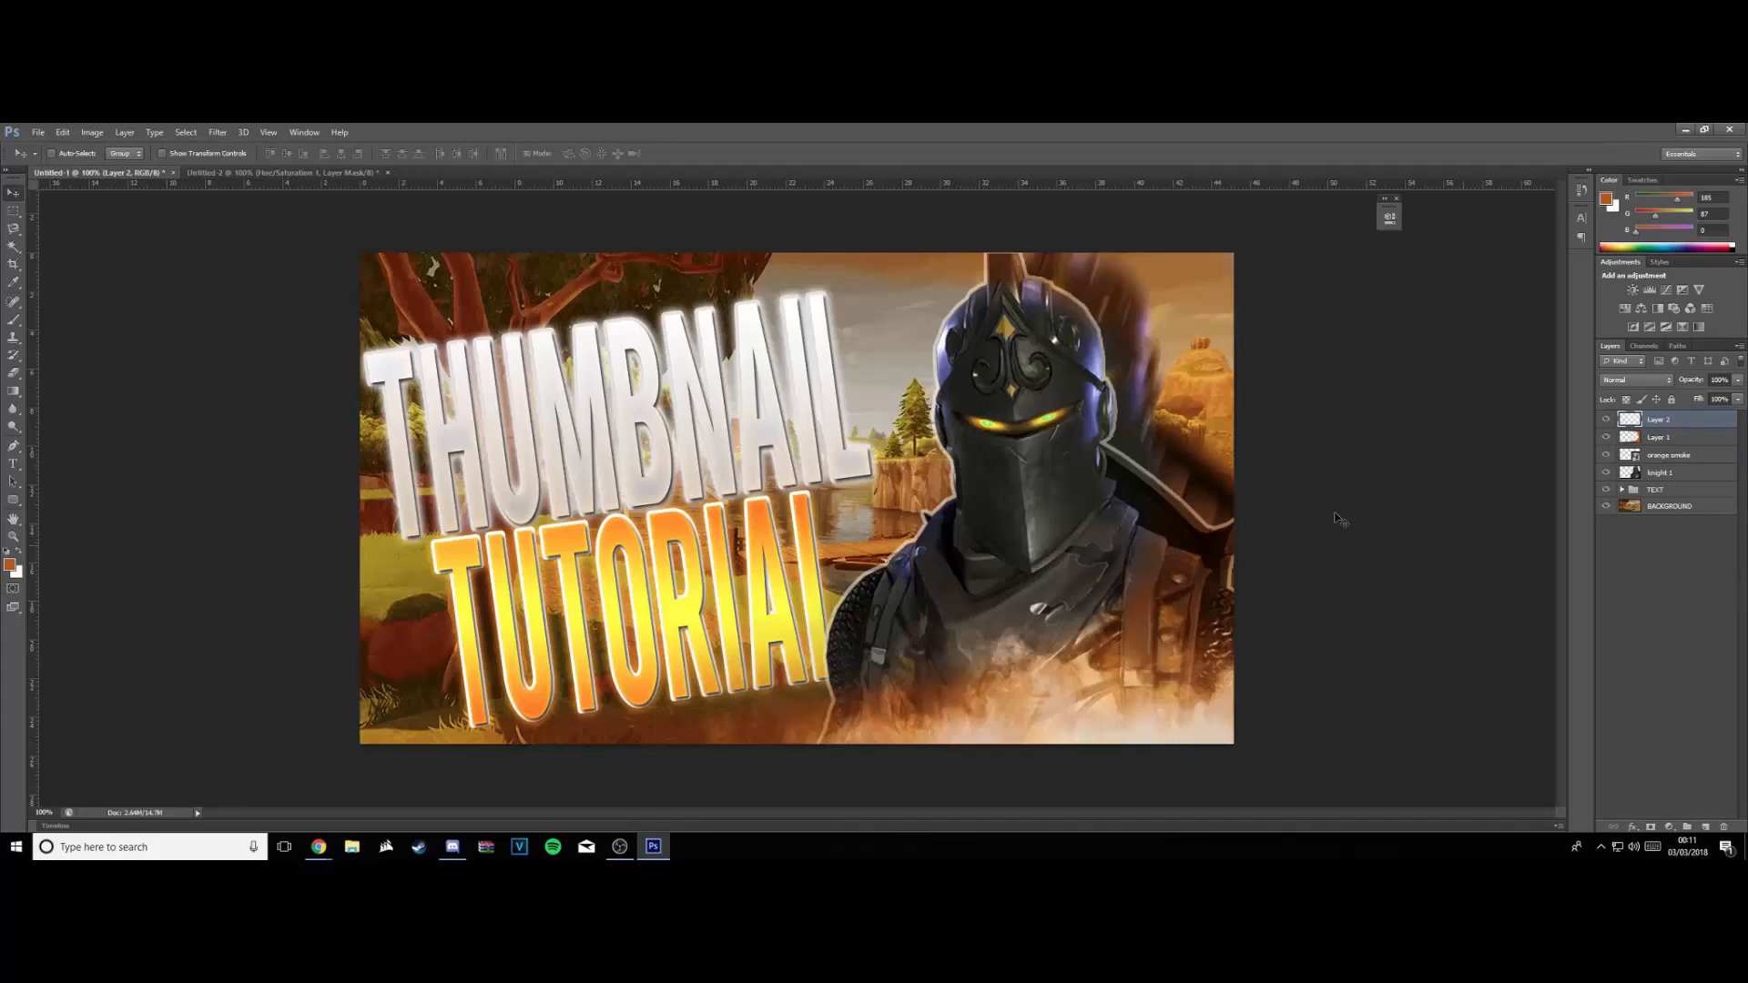
pyautogui.click(39, 132)
pyautogui.click(55, 354)
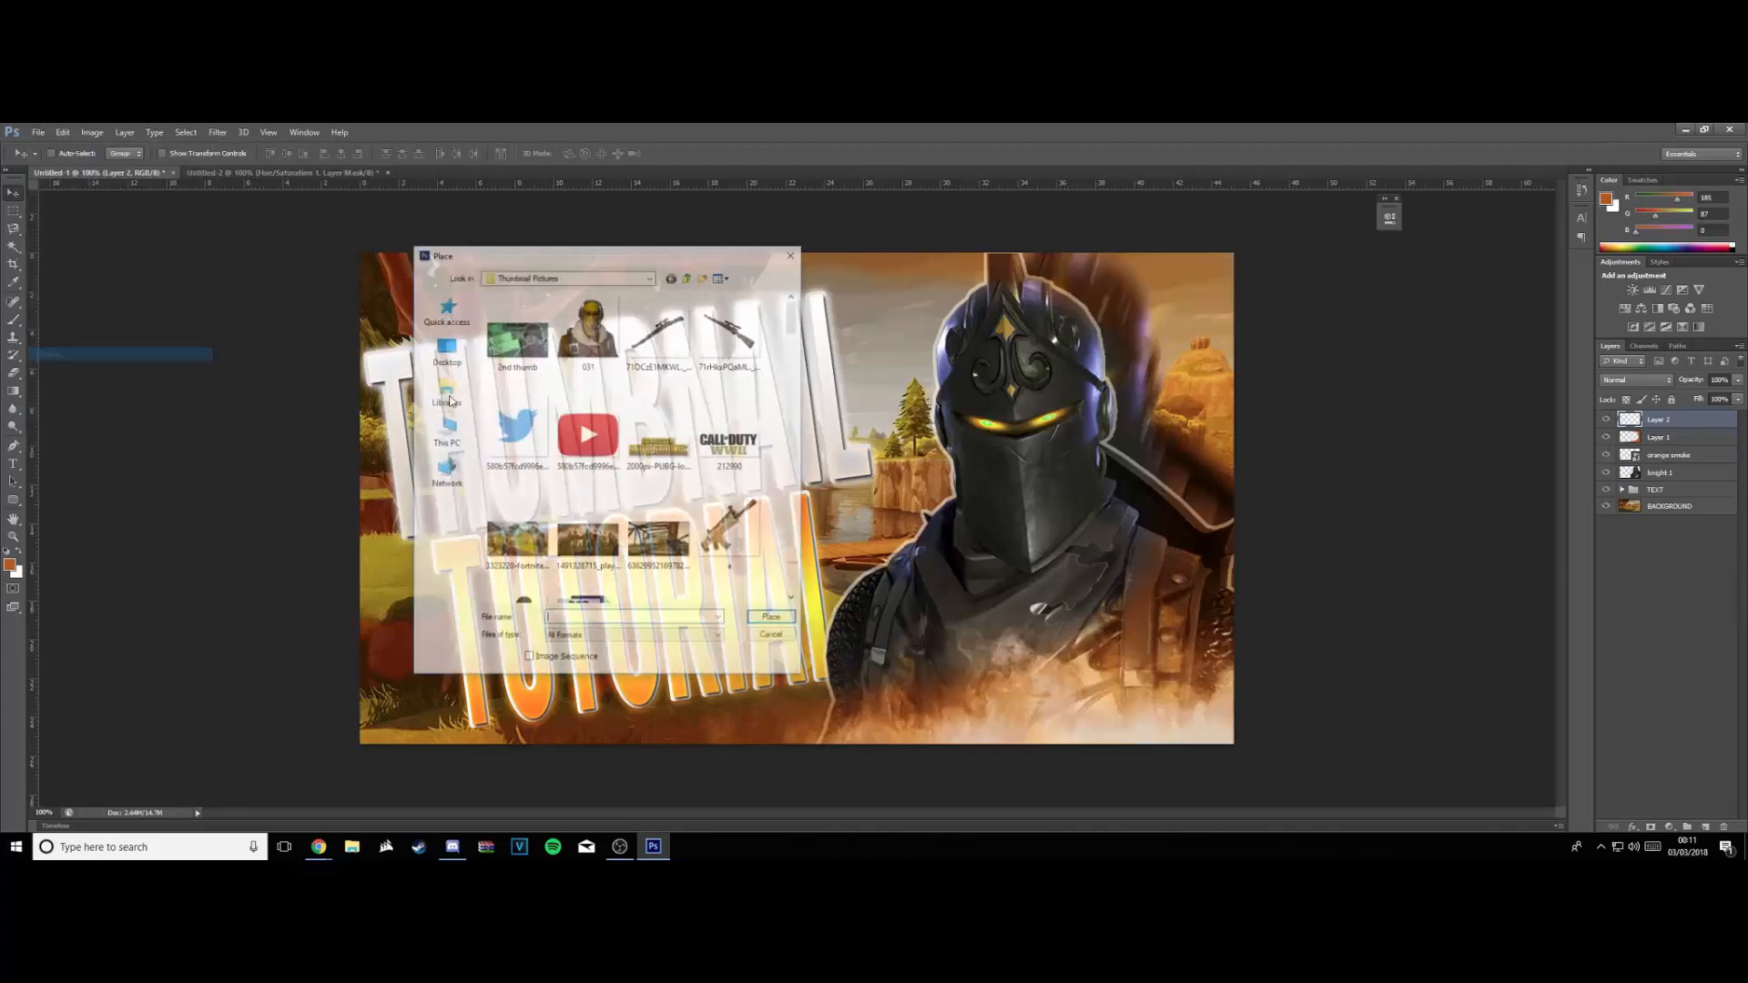
pyautogui.scroll(-10, 642, 420)
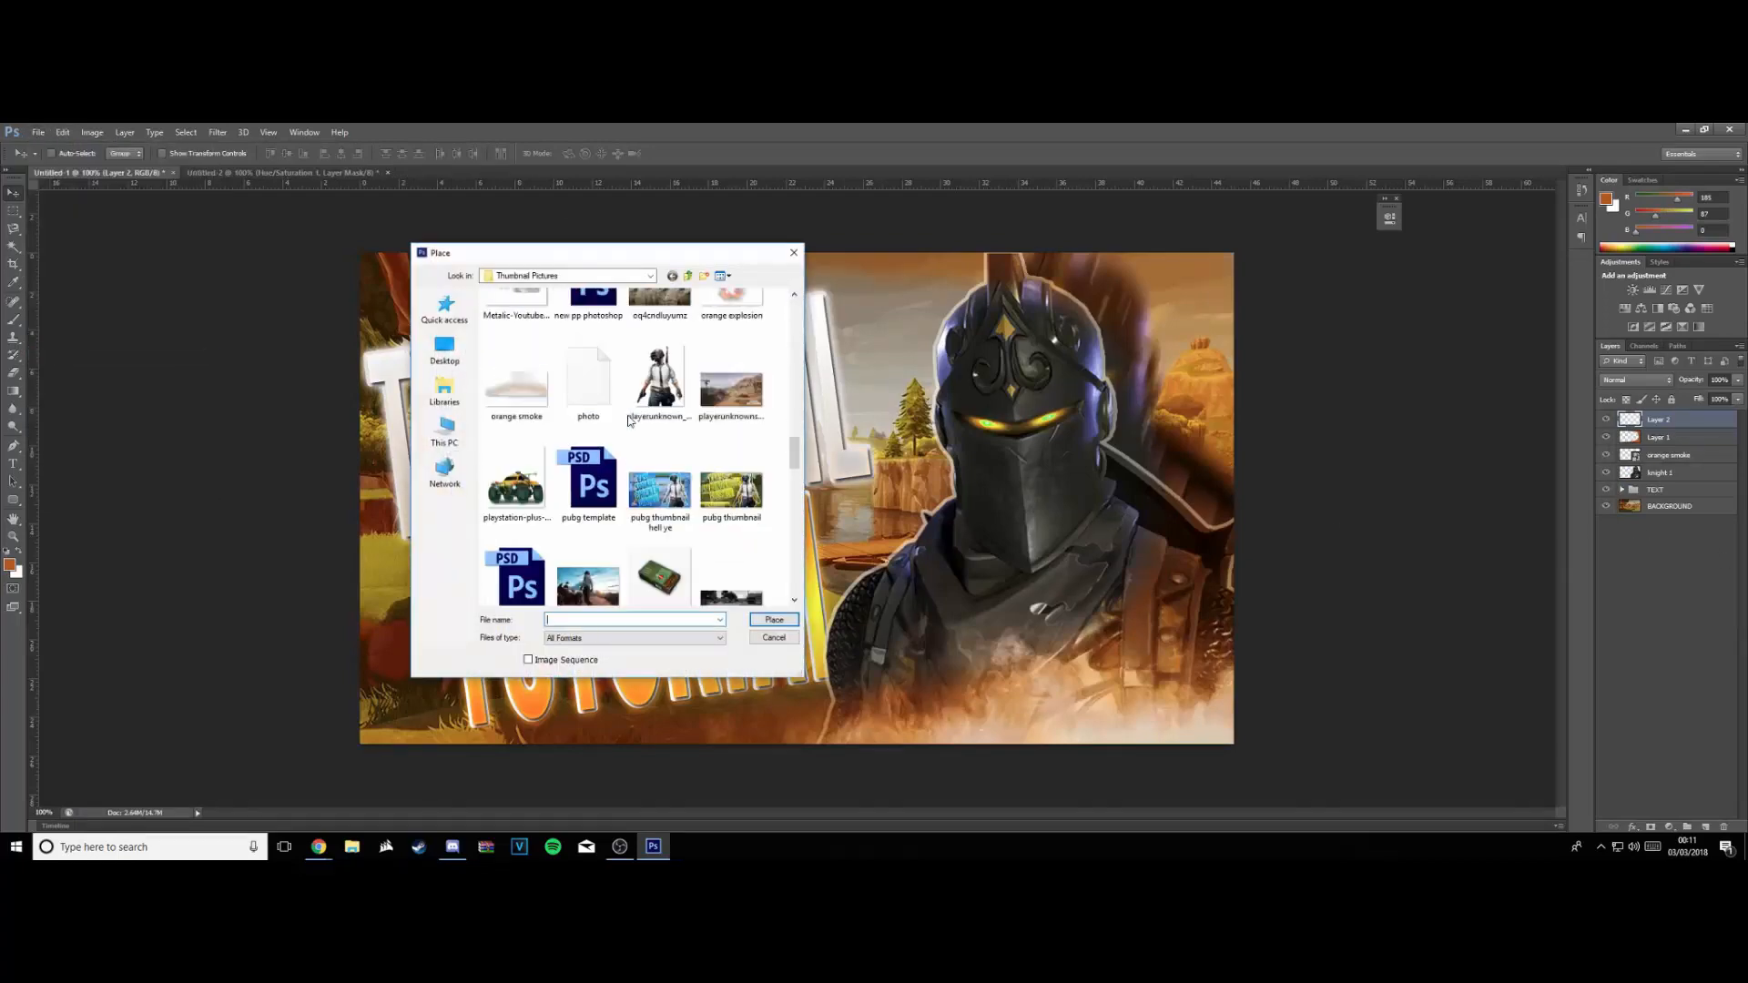
pyautogui.doubleClick(743, 319)
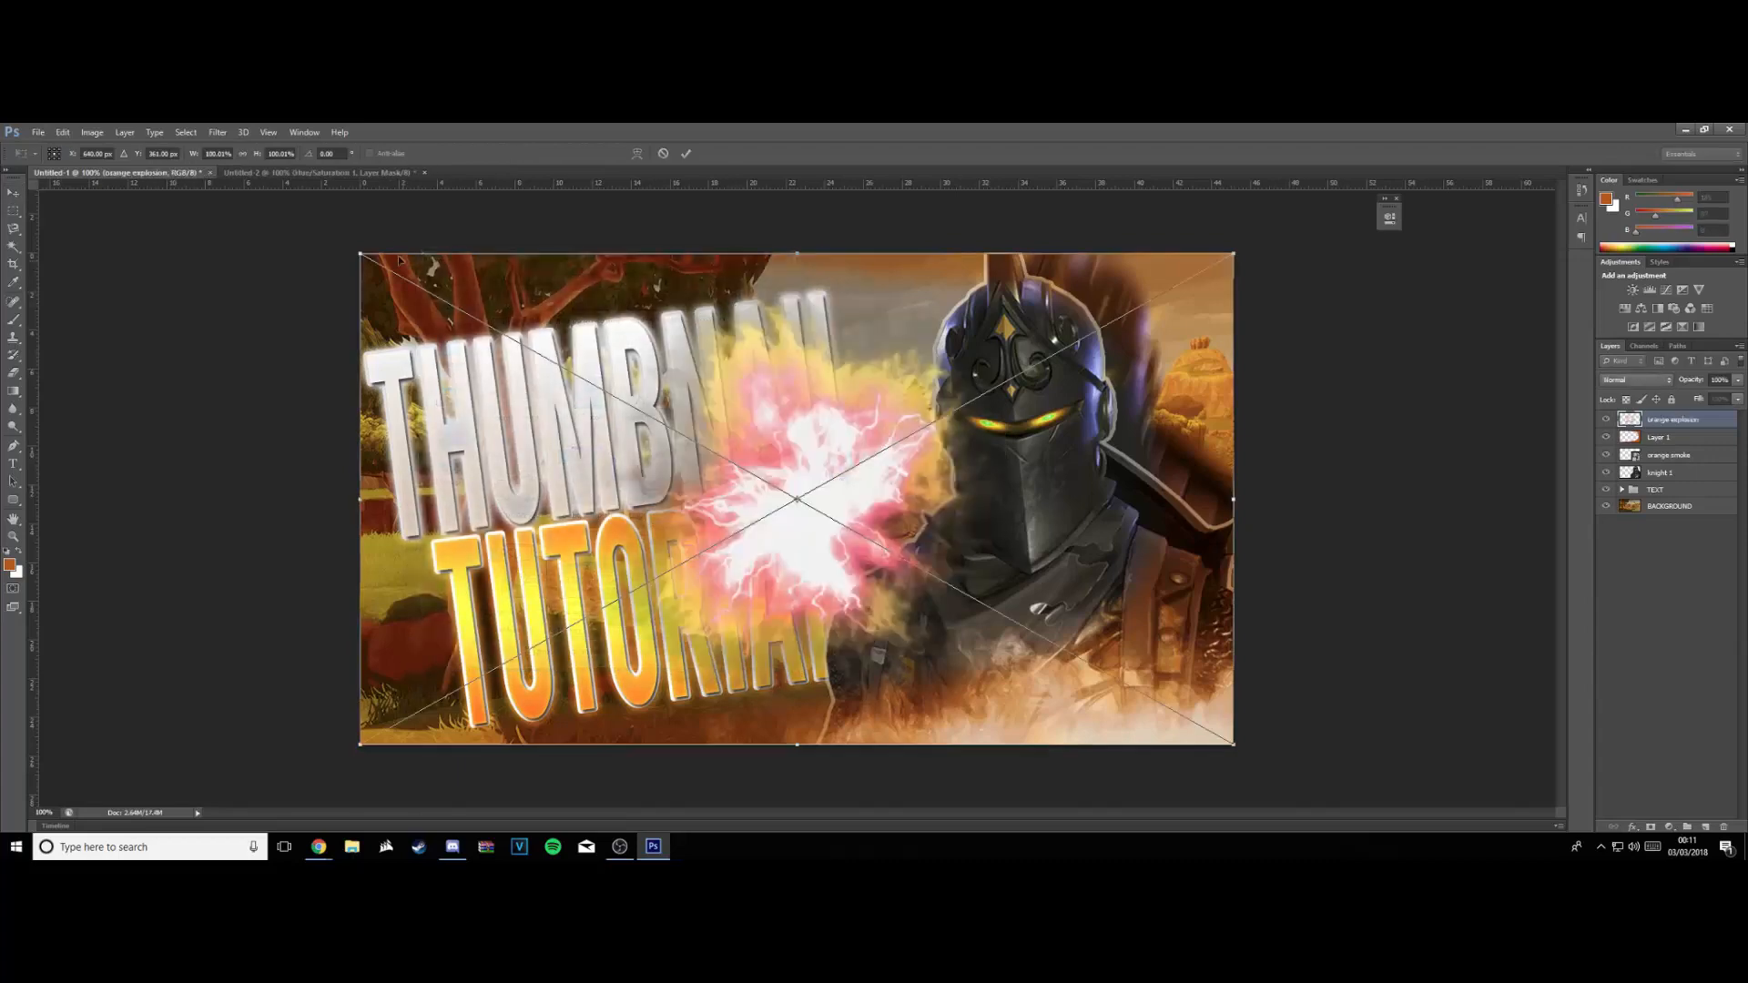
# Scale the orange explosion to about 148%, centered behind the knight, with its layer directly beneath the knight layer
pyautogui.moveTo(358, 252); pyautogui.dragTo(41, 191)
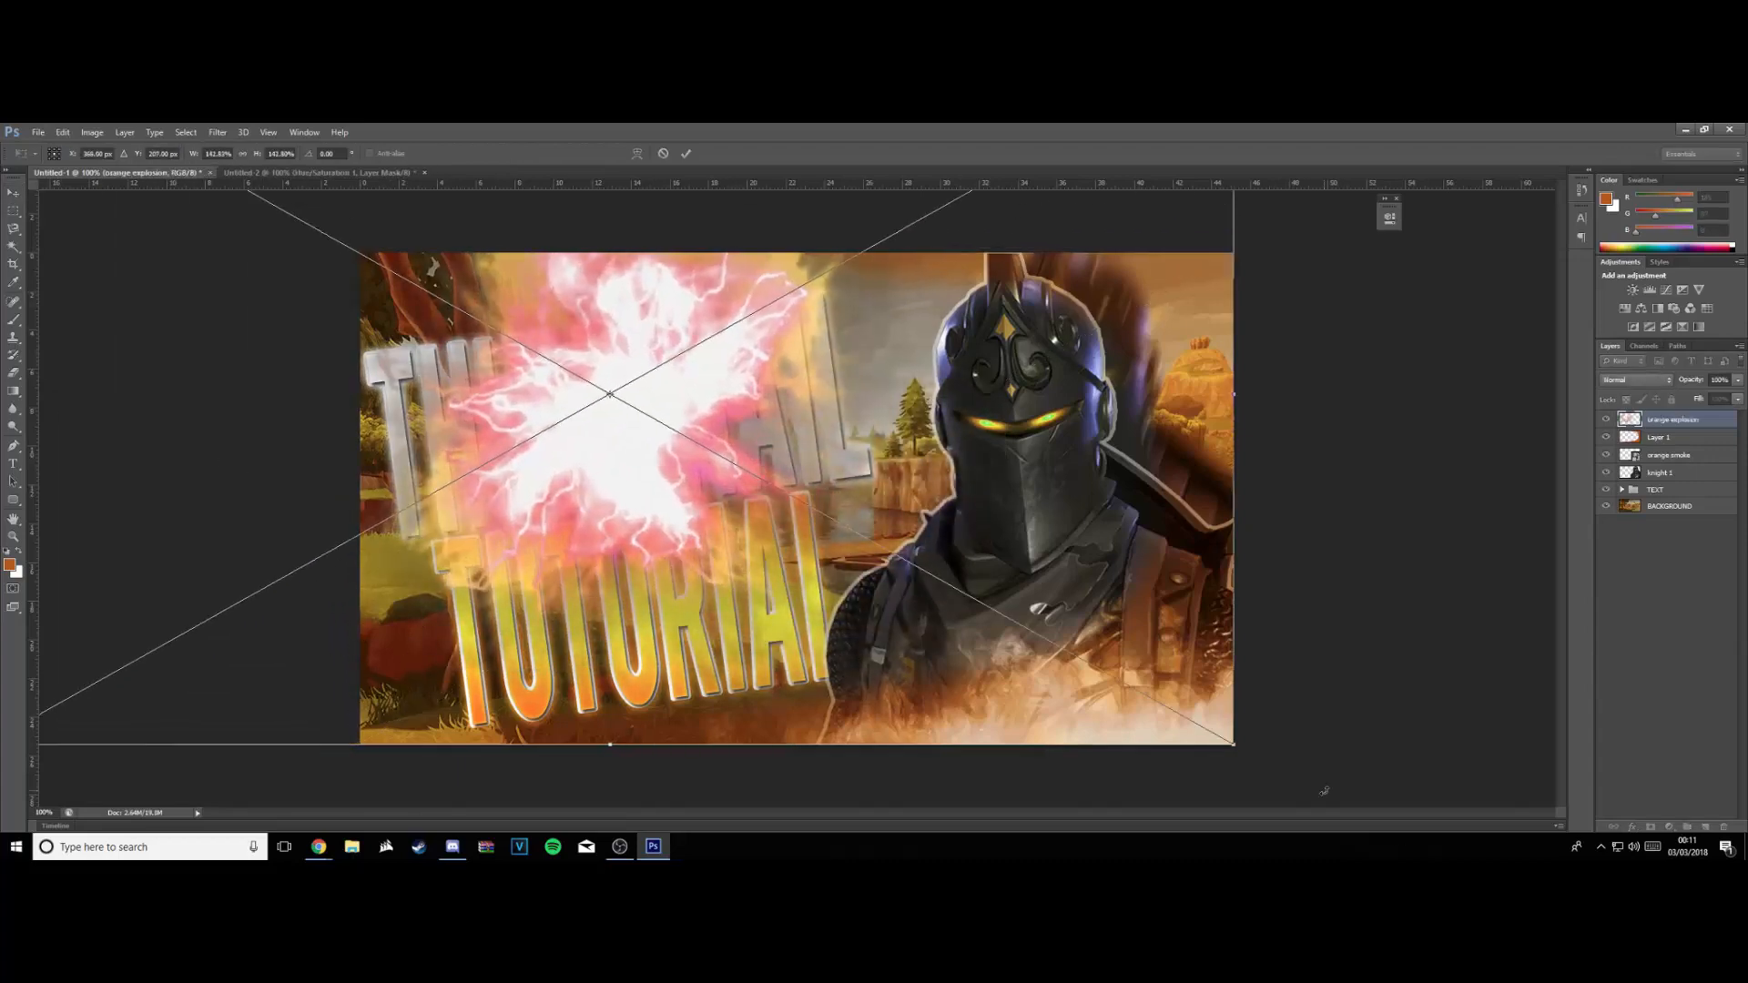
pyautogui.moveTo(1237, 749); pyautogui.dragTo(1275, 768)
pyautogui.moveTo(933, 480); pyautogui.dragTo(1449, 614)
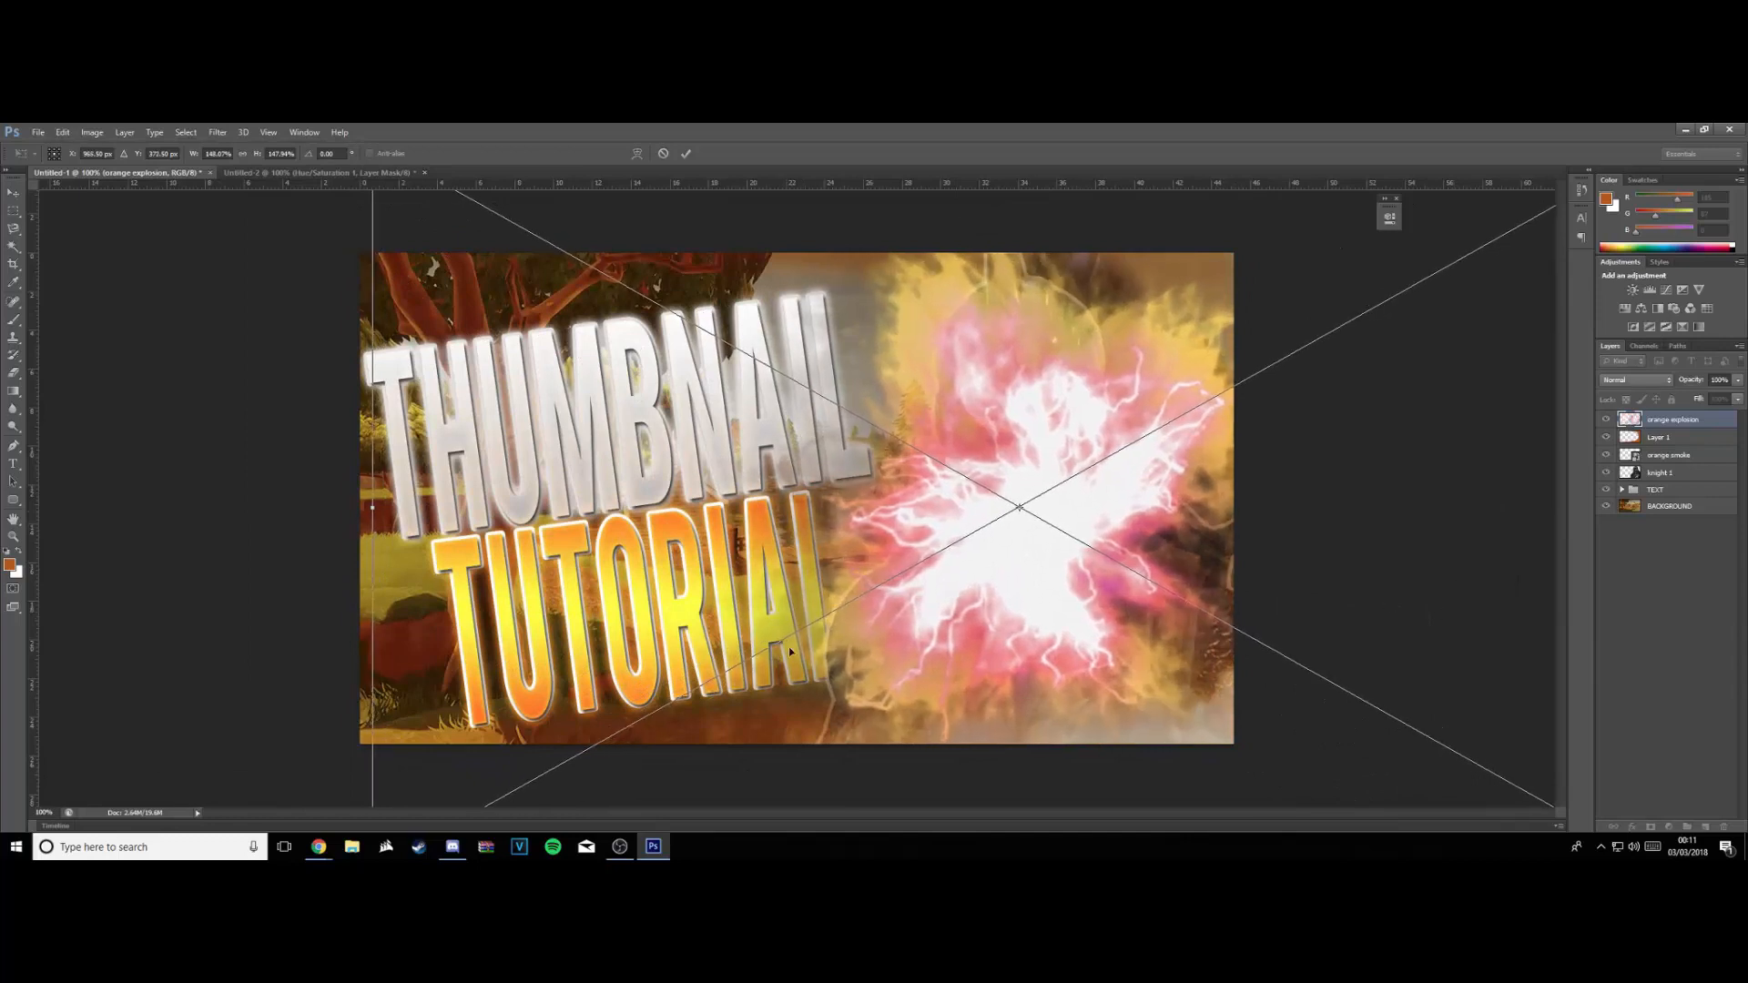
pyautogui.moveTo(960, 530); pyautogui.dragTo(948, 538)
pyautogui.press('Return')
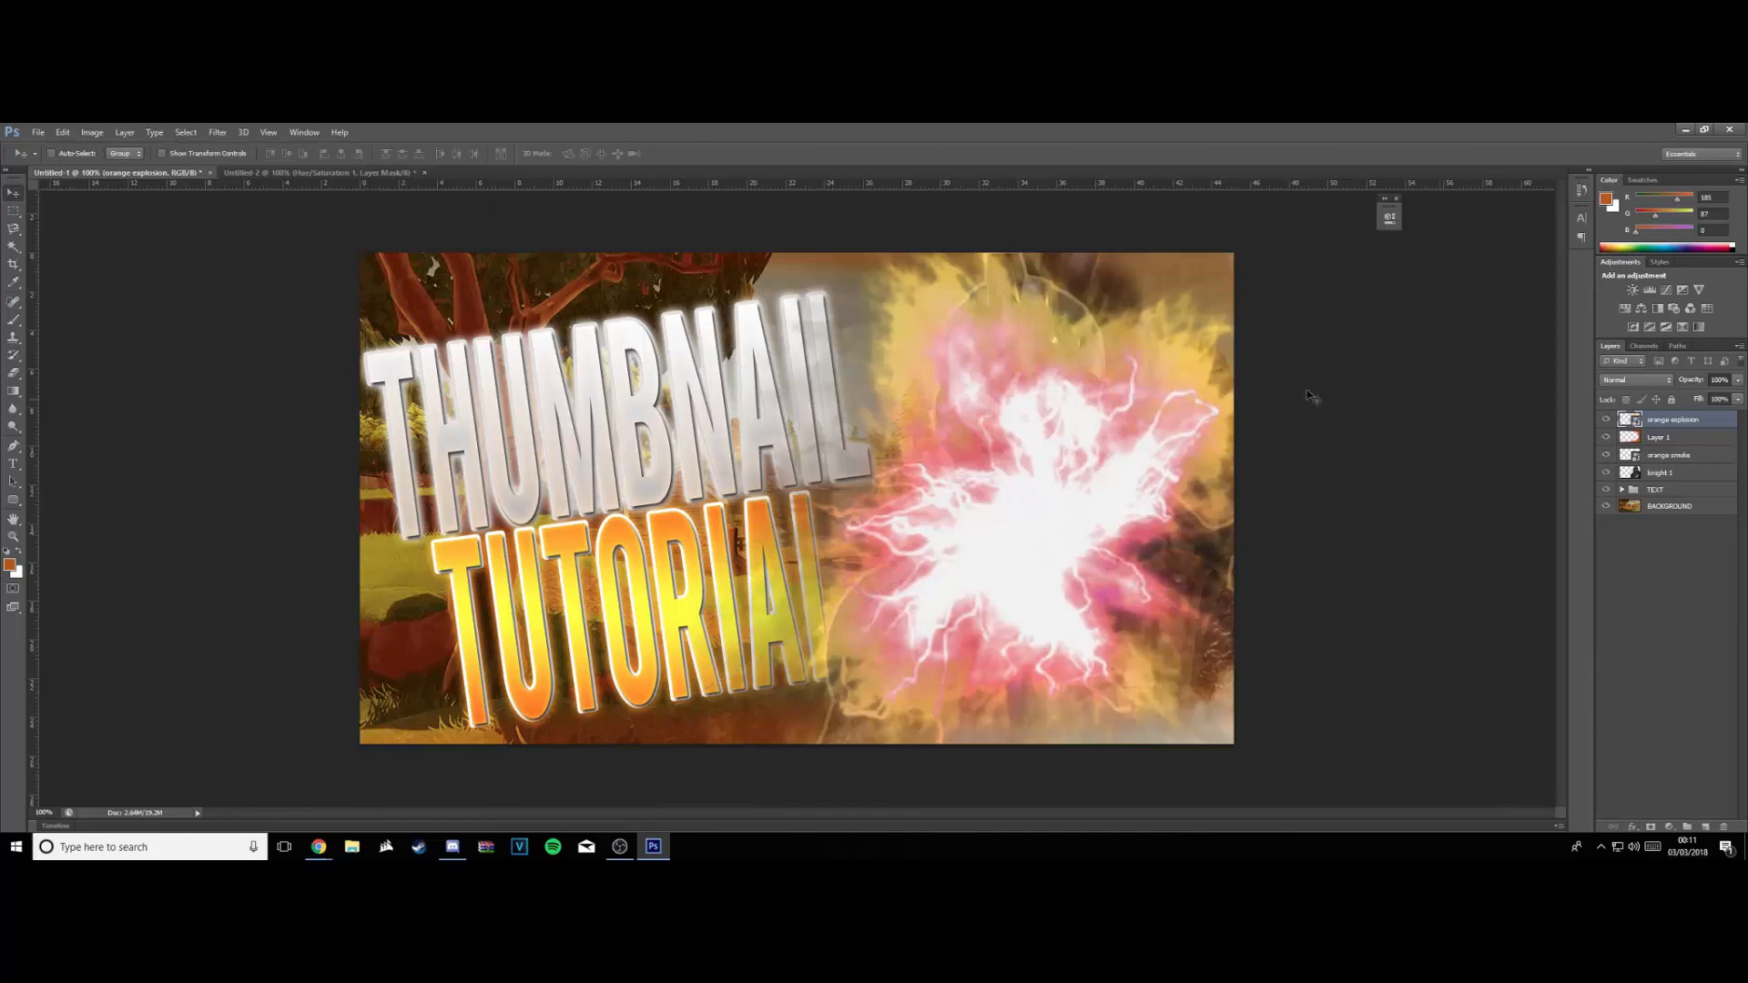
pyautogui.moveTo(1705, 419); pyautogui.dragTo(1694, 481)
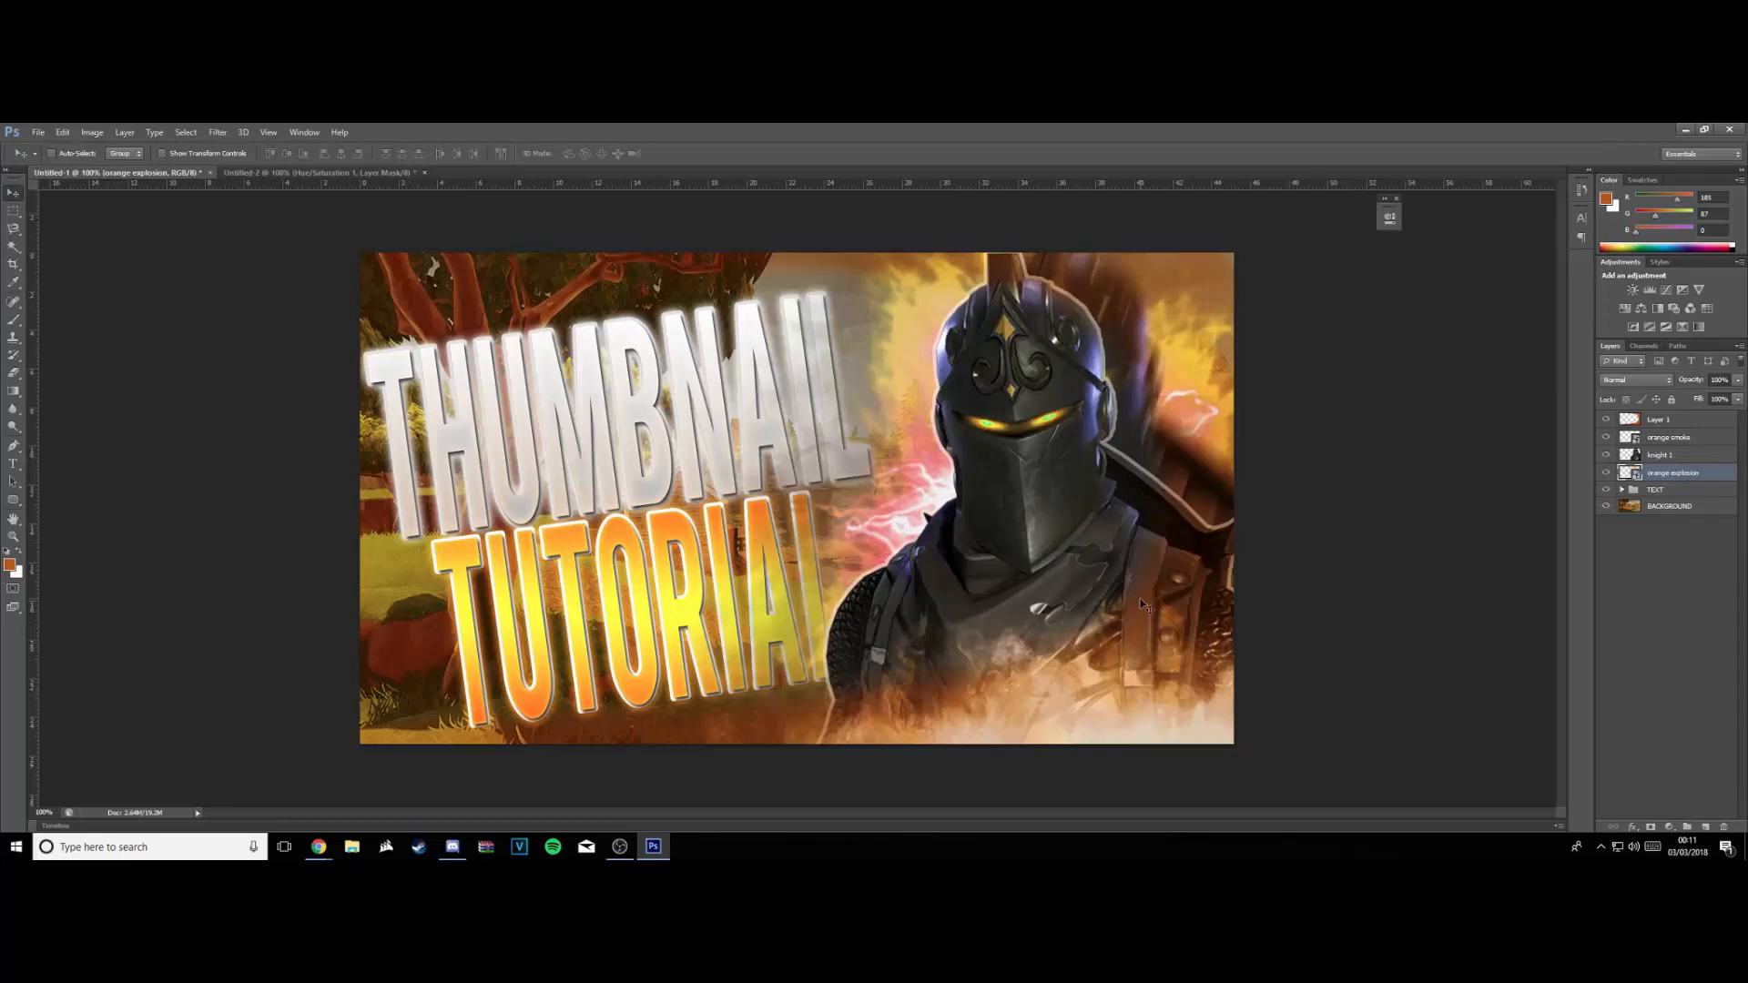
pyautogui.moveTo(920, 550); pyautogui.dragTo(903, 510)
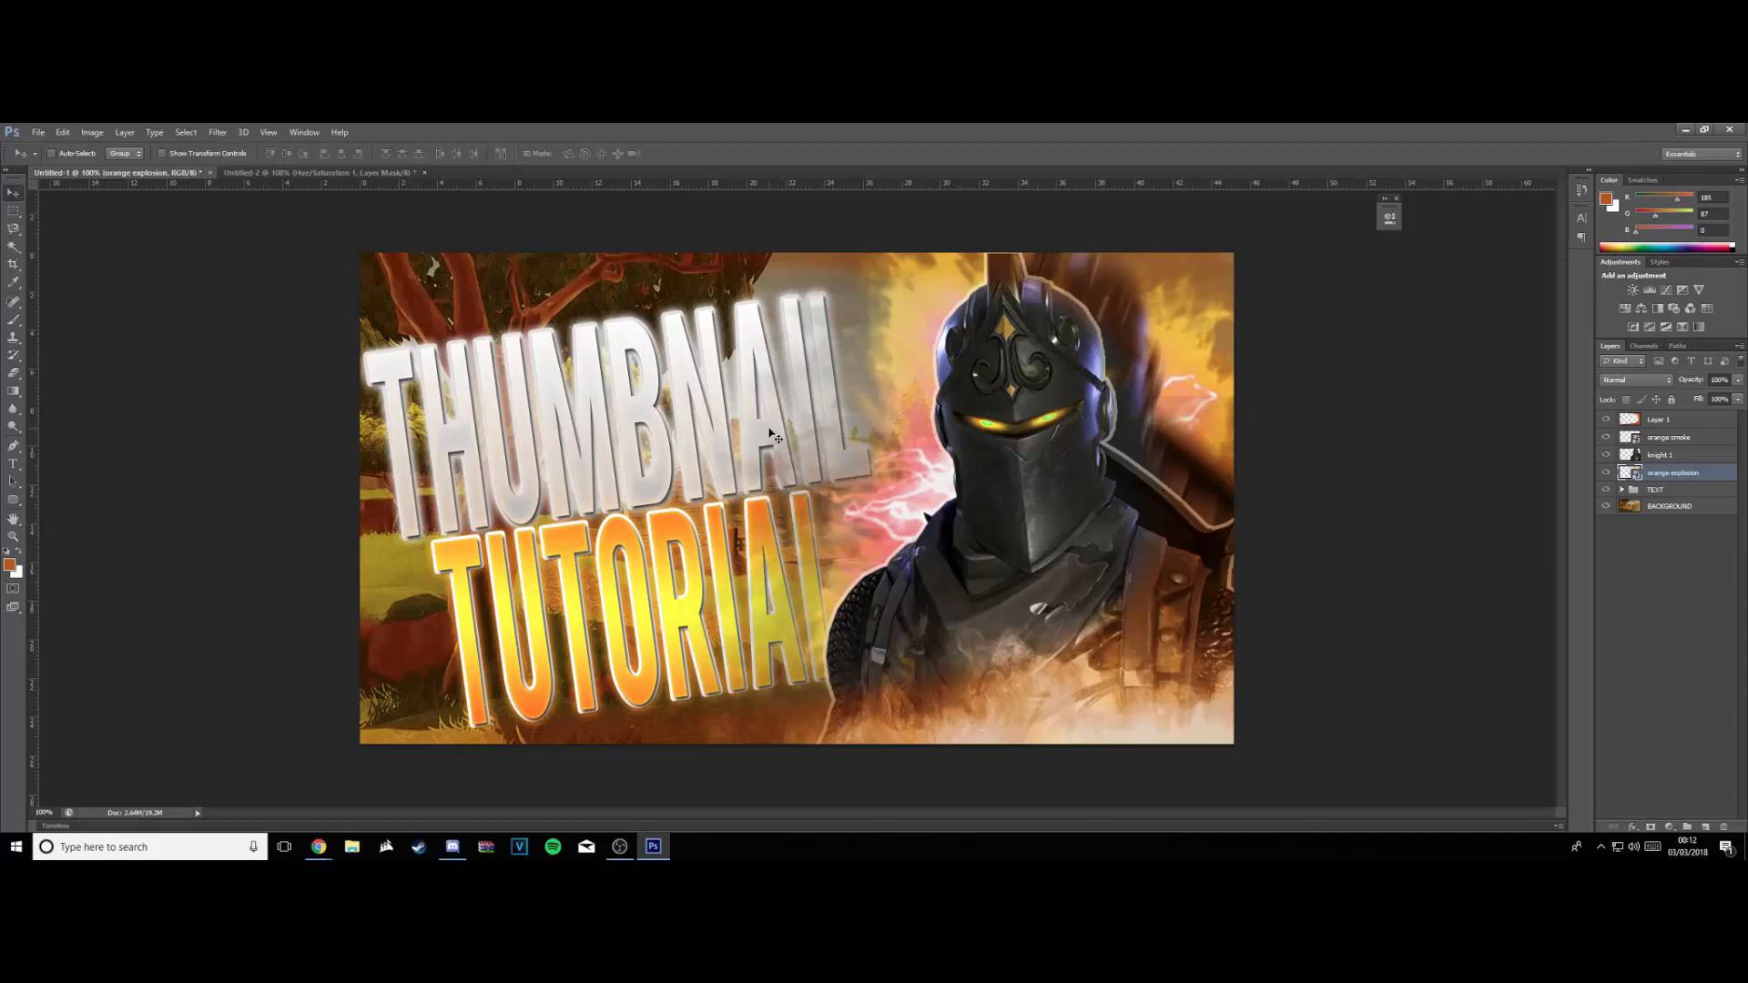
# Move the orange explosion and orange smoke layers below the knight into the TEXT group
pyautogui.moveTo(1703, 476)
pyautogui.mouseDown()
pyautogui.moveTo(1706, 497)
pyautogui.moveTo(1689, 454)
pyautogui.moveTo(1699, 479)
pyautogui.mouseUp()
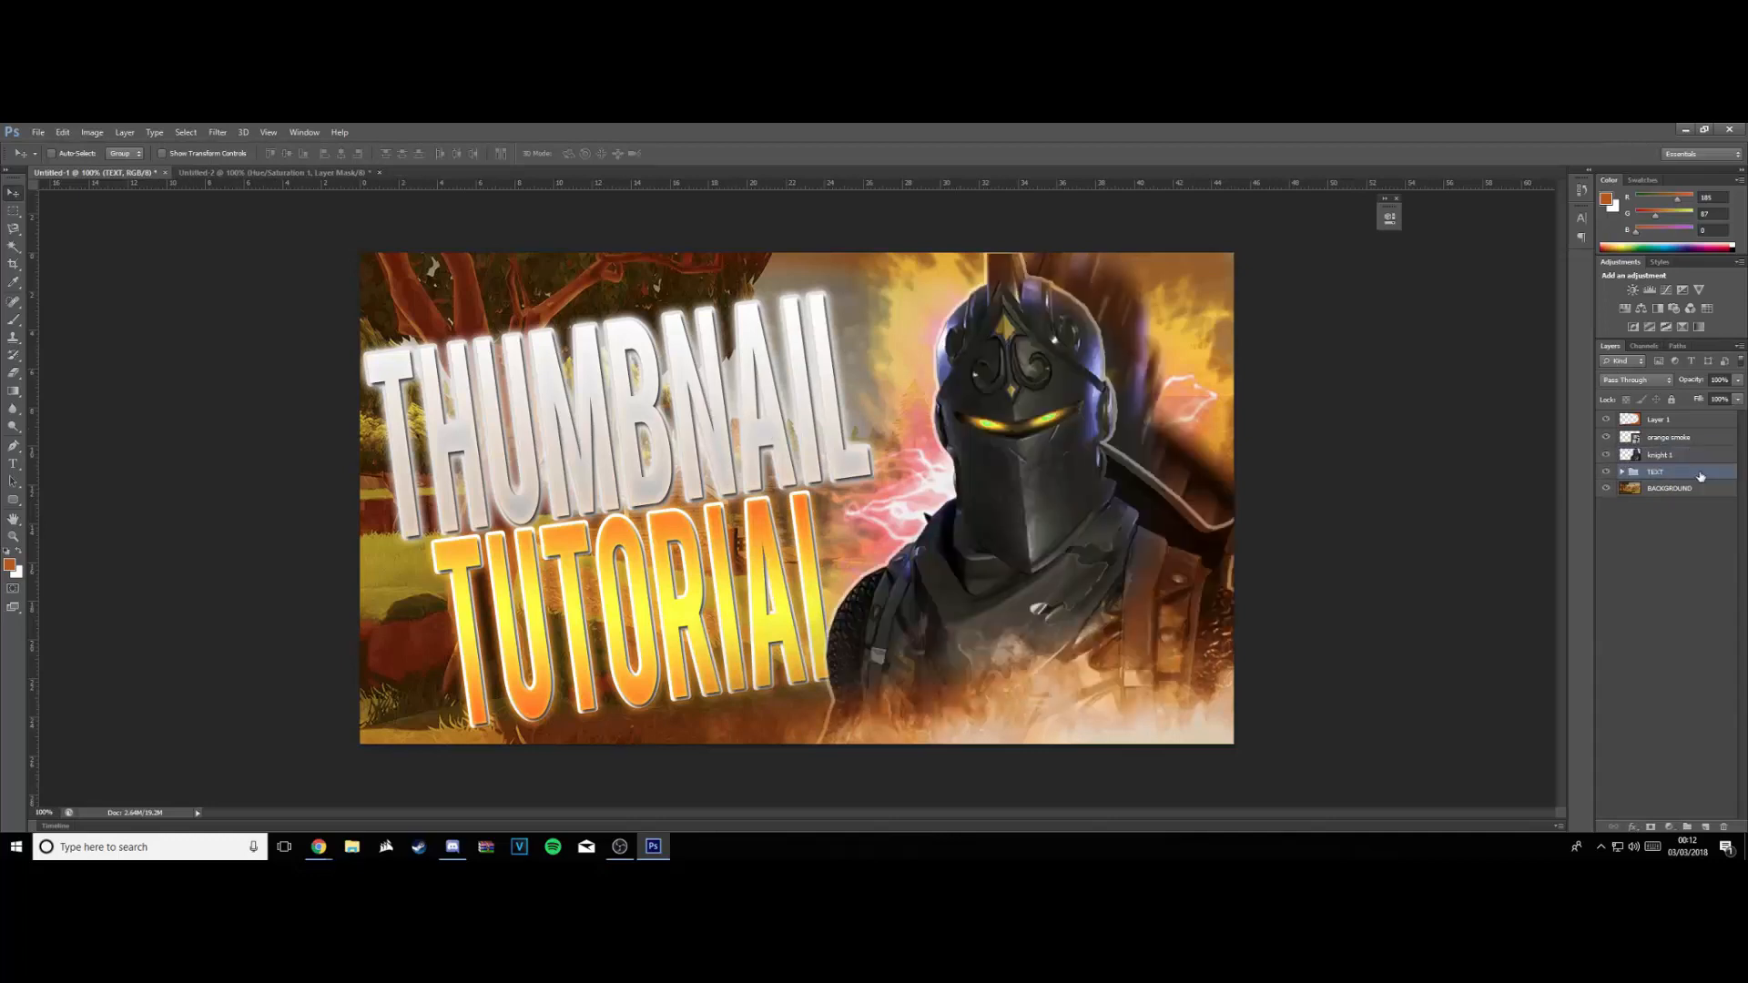
pyautogui.click(1692, 441)
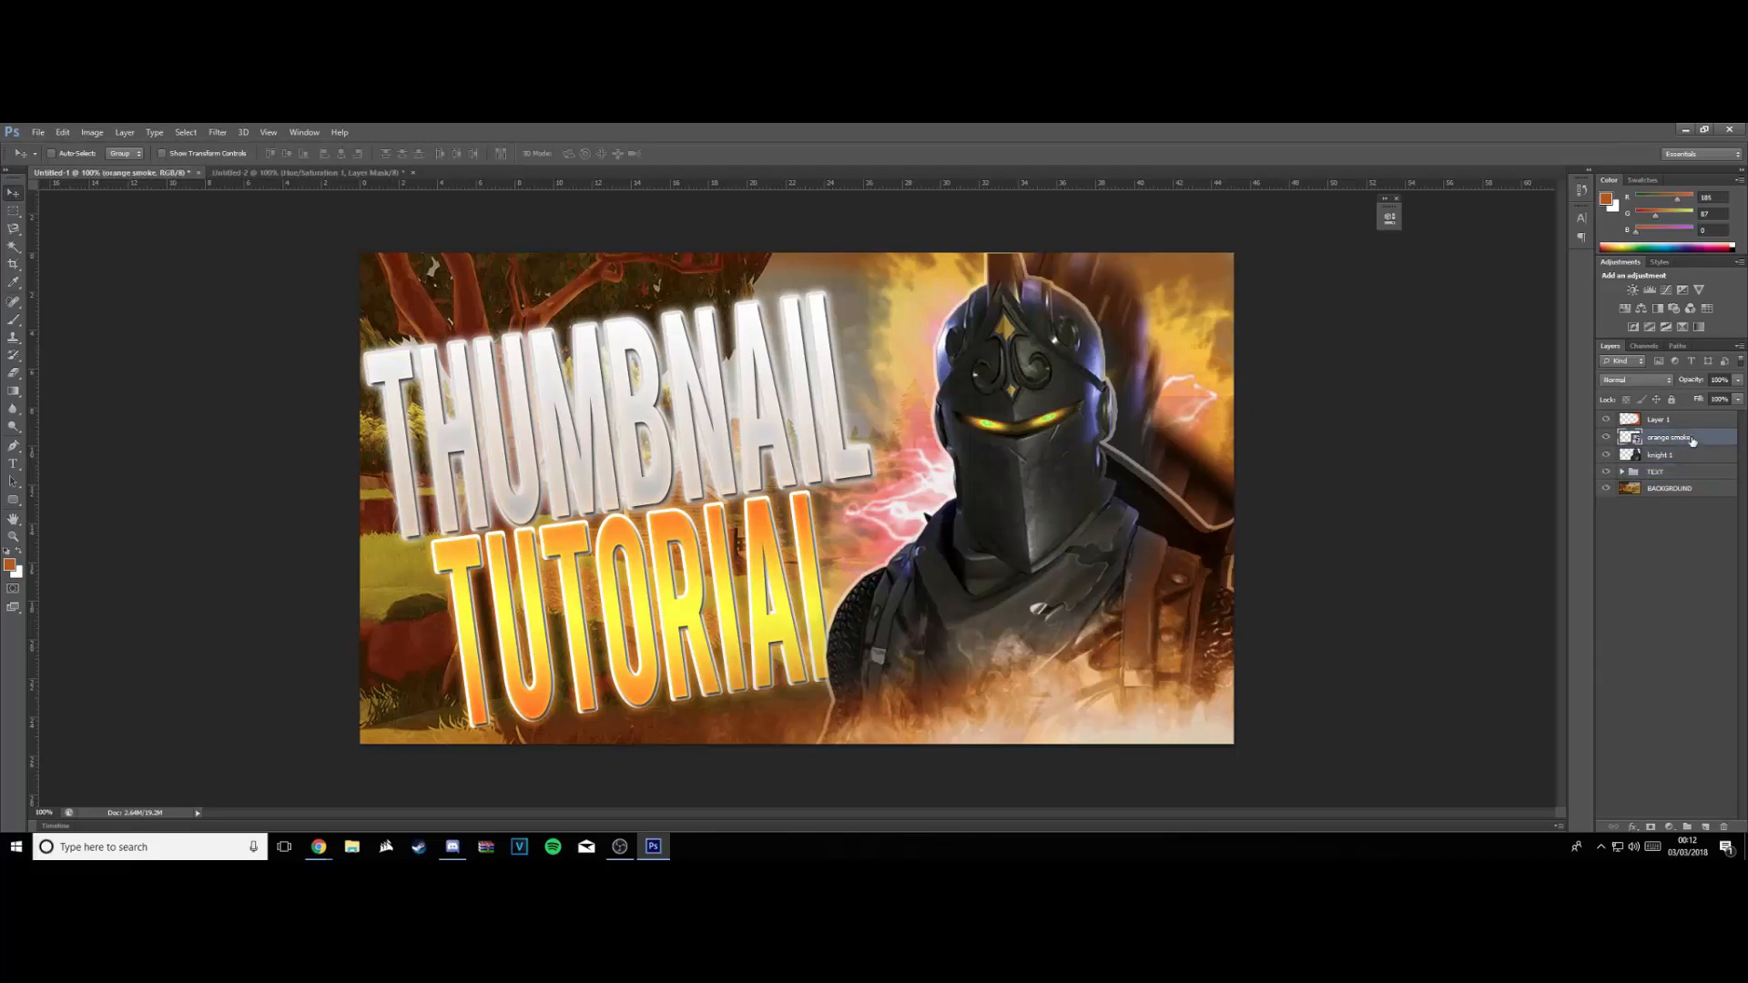
pyautogui.moveTo(1693, 441); pyautogui.dragTo(1705, 480)
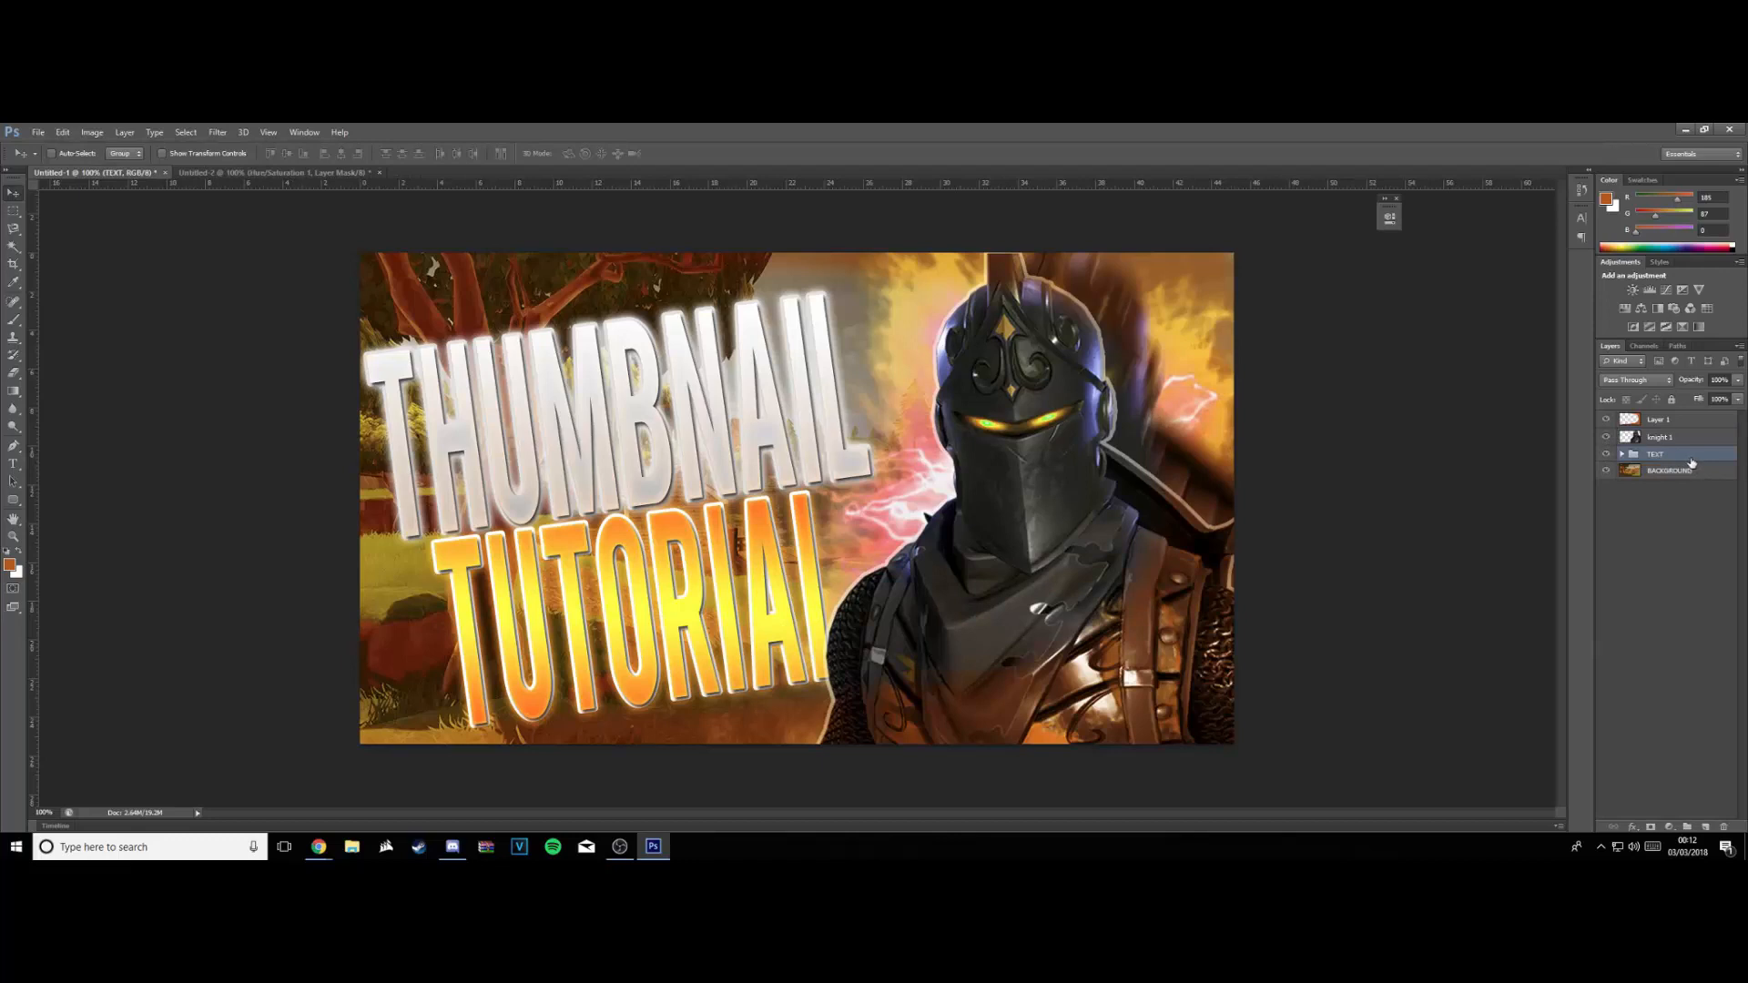
# Take the orange explosion and orange smoke out of the TEXT group, restoring smoke above the knight and the explosion directly beneath it
pyautogui.click(1624, 454)
pyautogui.scroll(-5, 1683, 637)
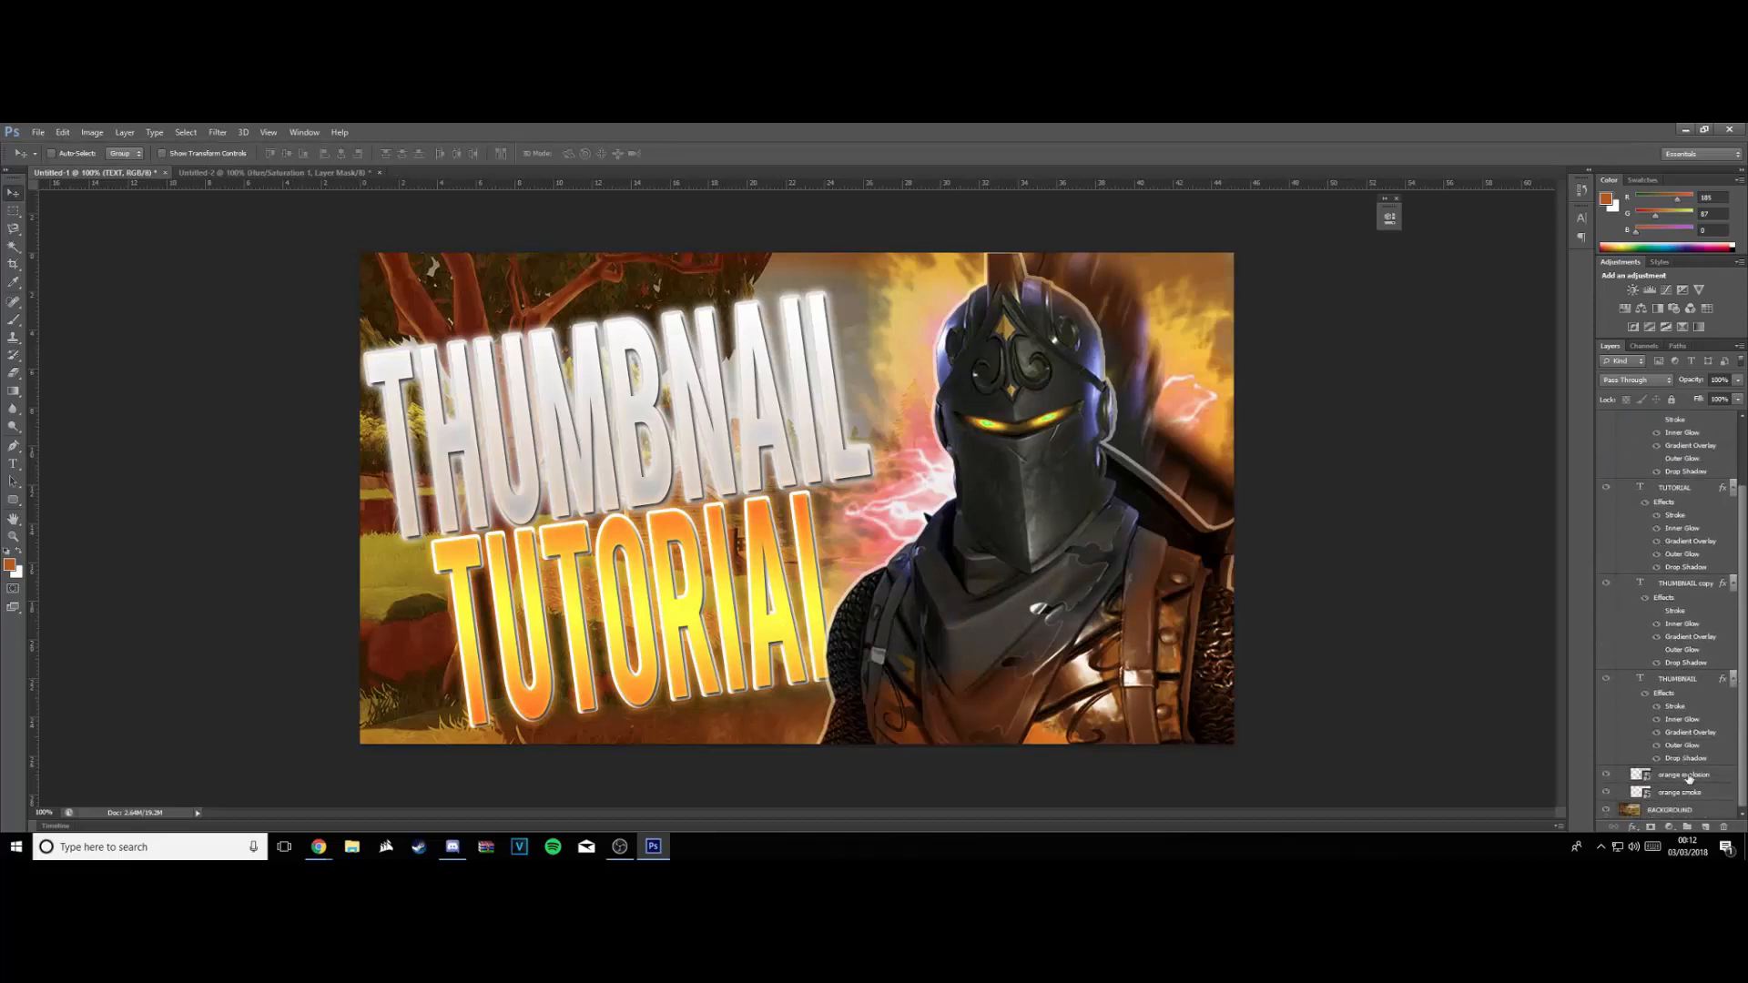
pyautogui.moveTo(1690, 778); pyautogui.dragTo(1695, 415)
pyautogui.scroll(-2, 1685, 698)
pyautogui.moveTo(1698, 797); pyautogui.dragTo(1685, 418)
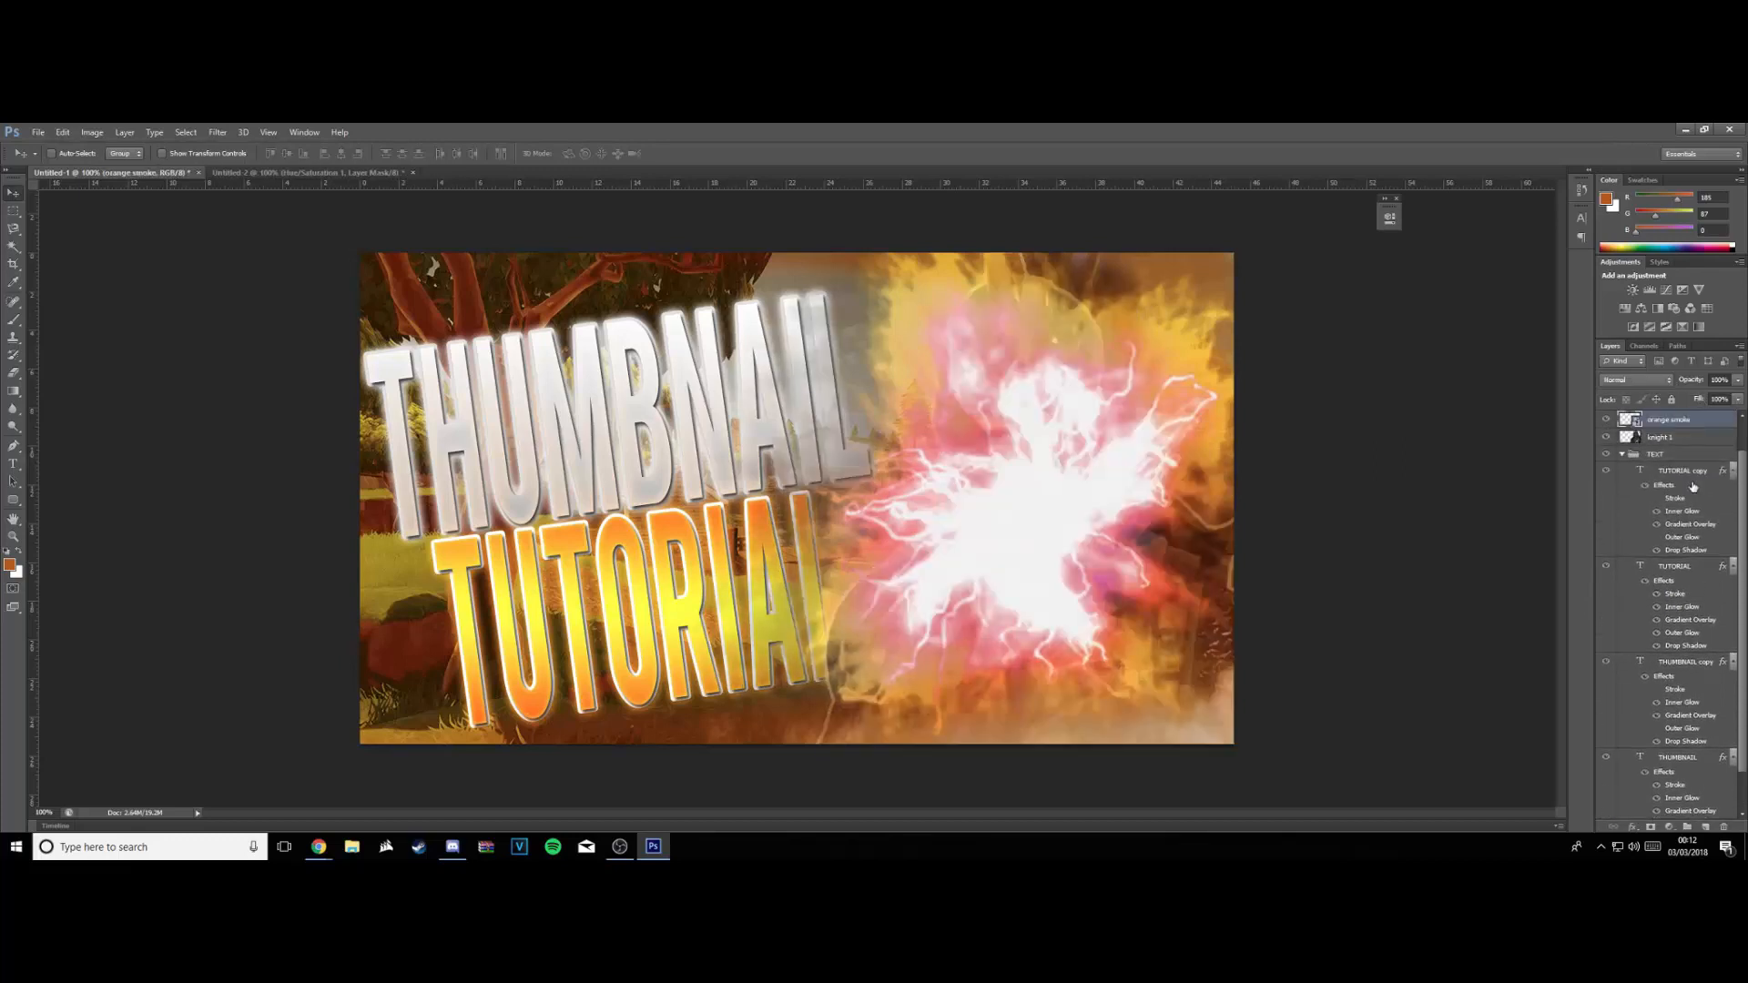
pyautogui.click(1624, 453)
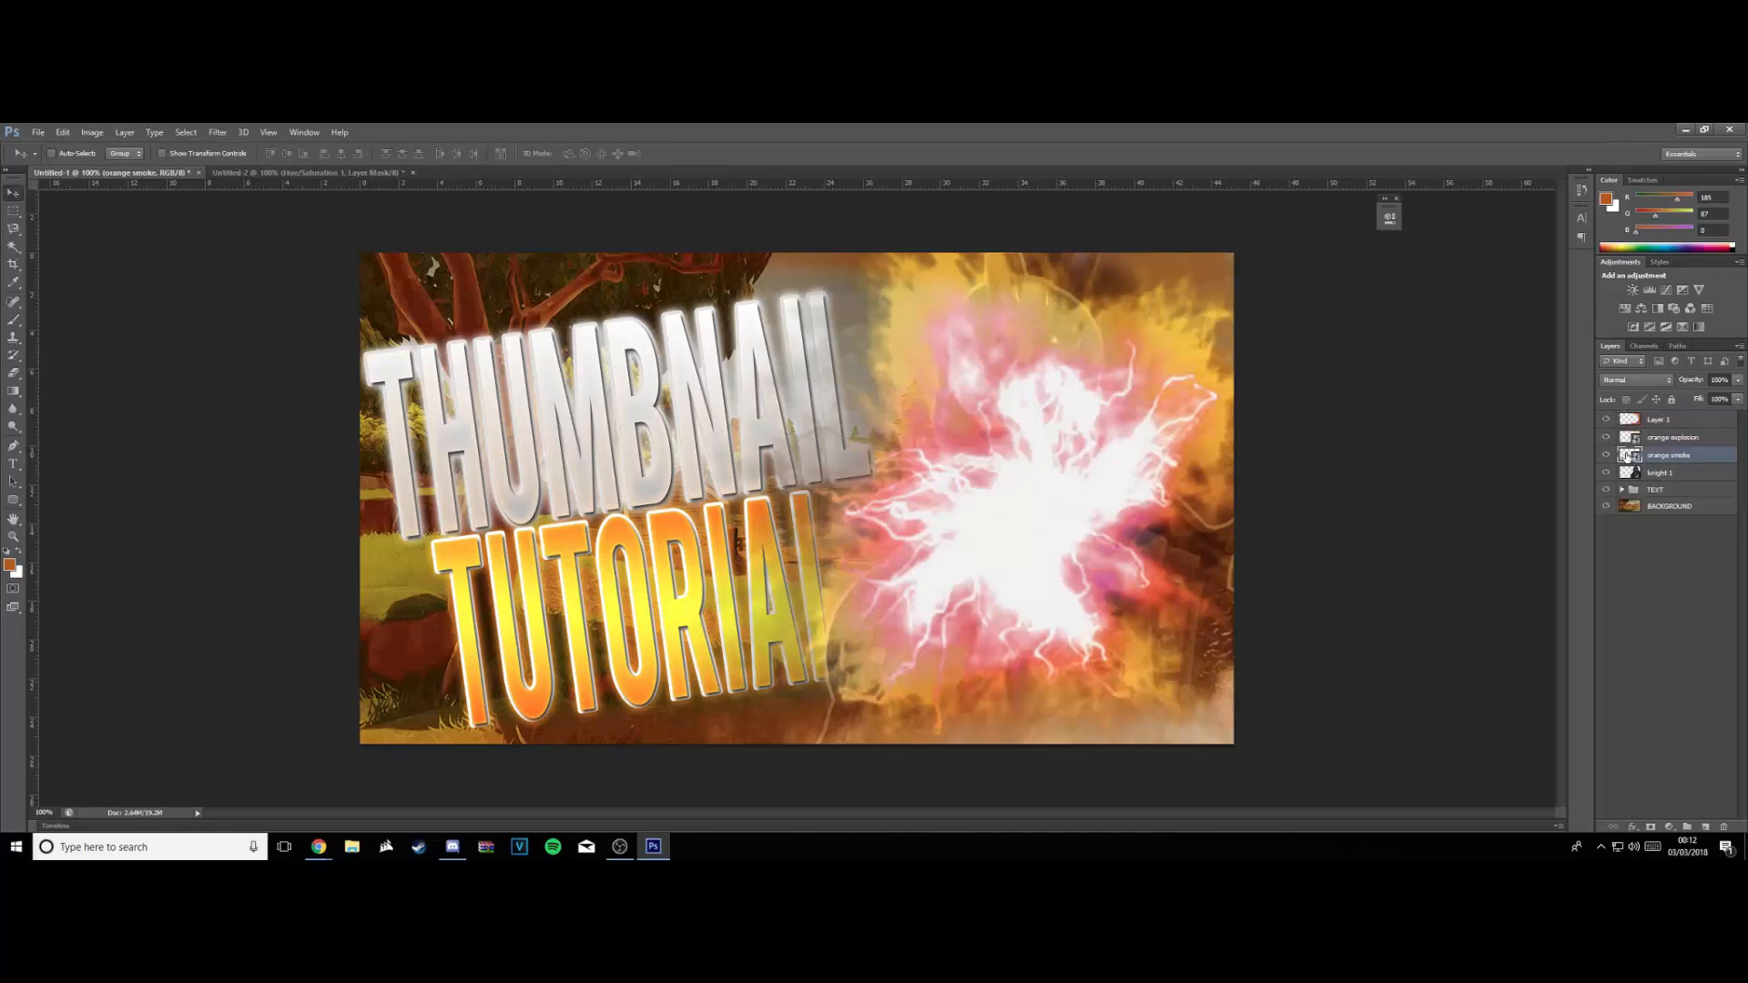
pyautogui.click(1691, 476)
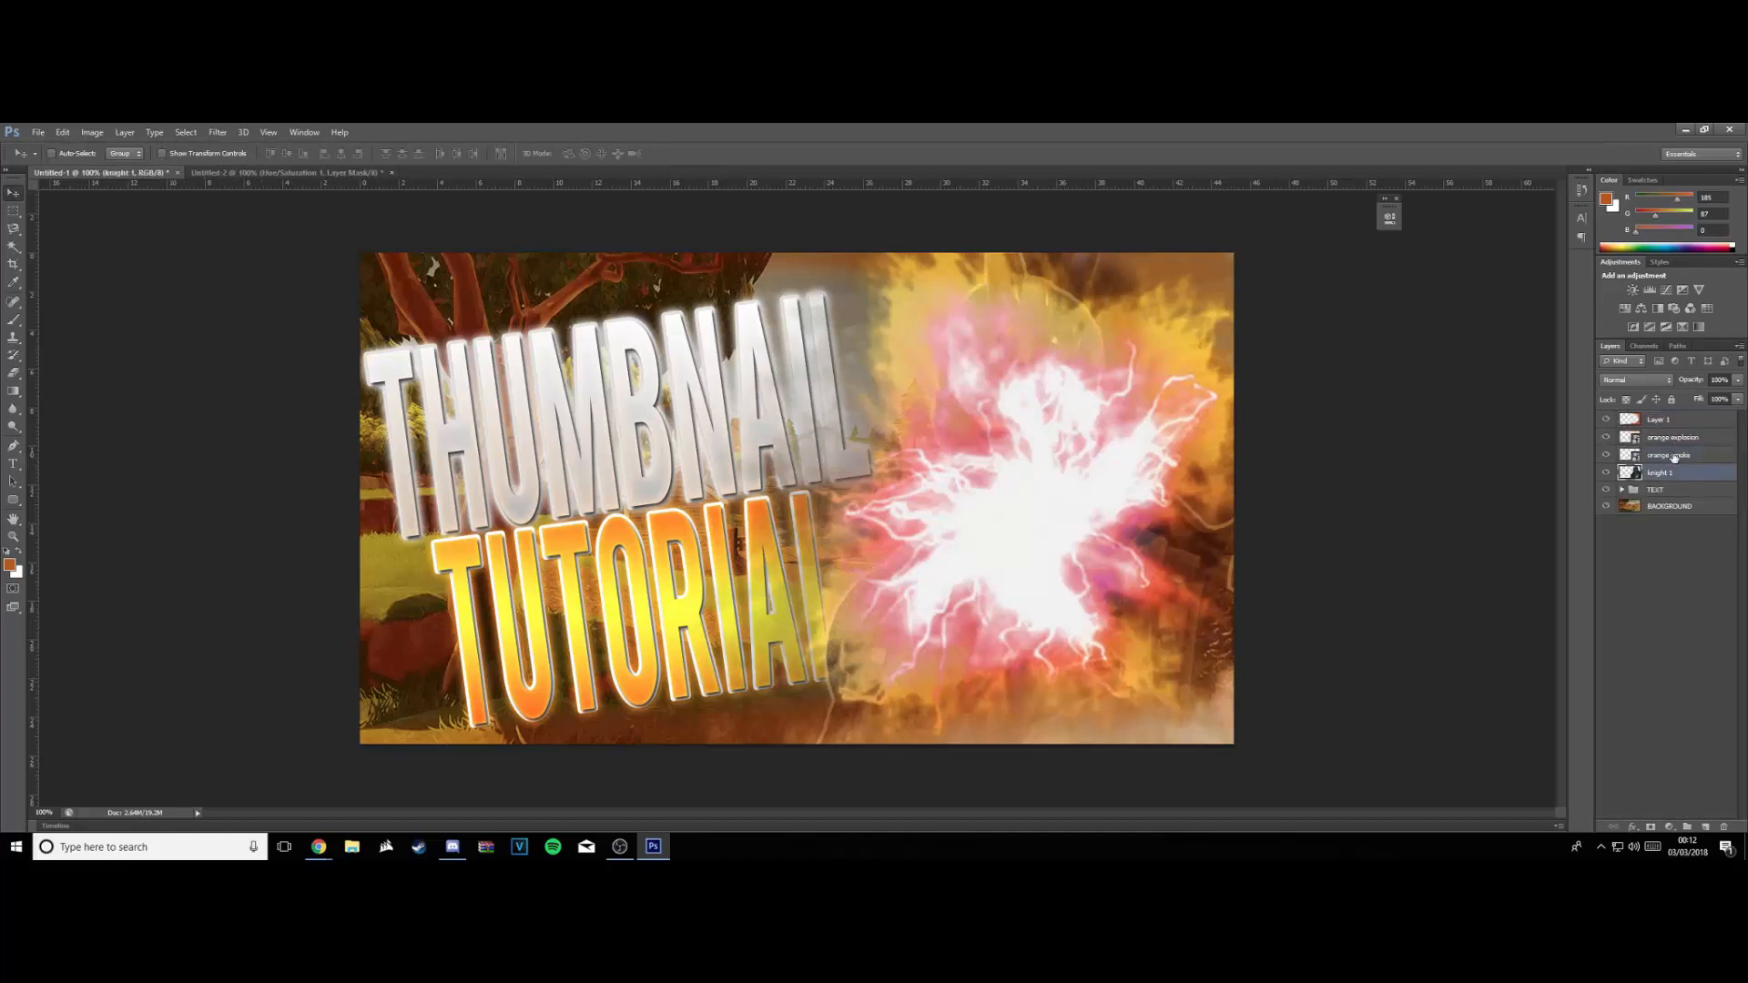
pyautogui.click(1672, 455)
pyautogui.moveTo(1678, 440); pyautogui.dragTo(1711, 480)
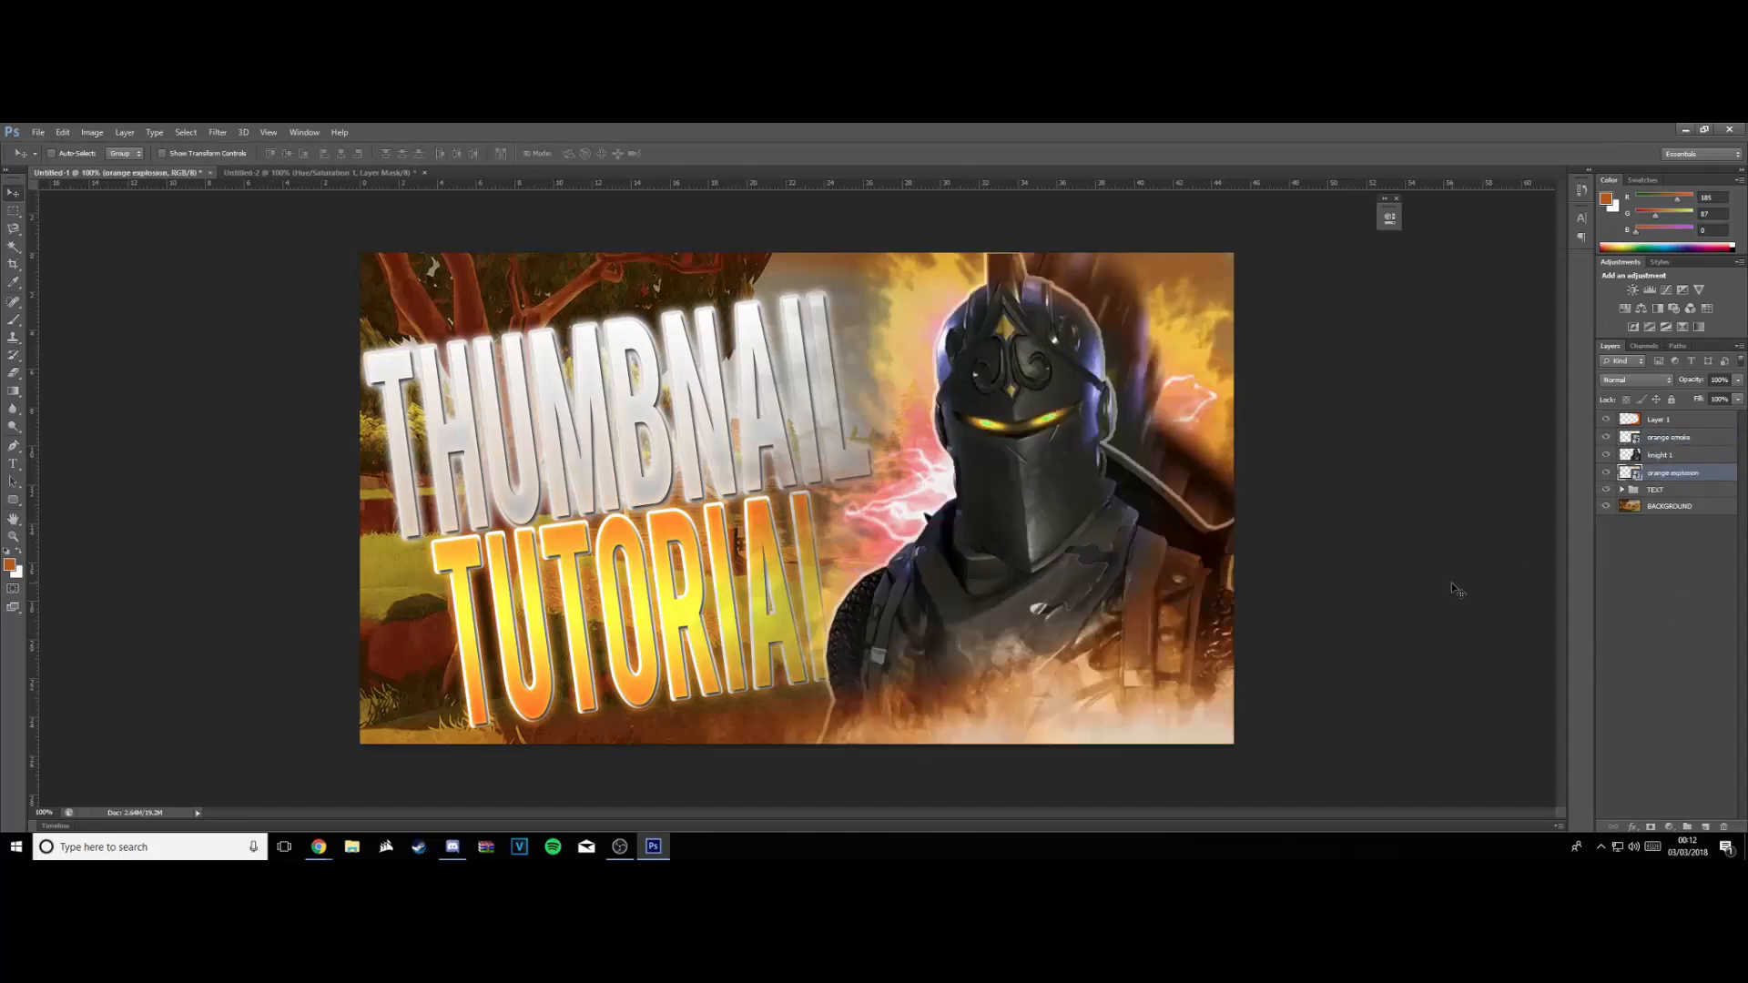
# Add a new empty layer above the painted orange Layer 1
pyautogui.click(1696, 422)
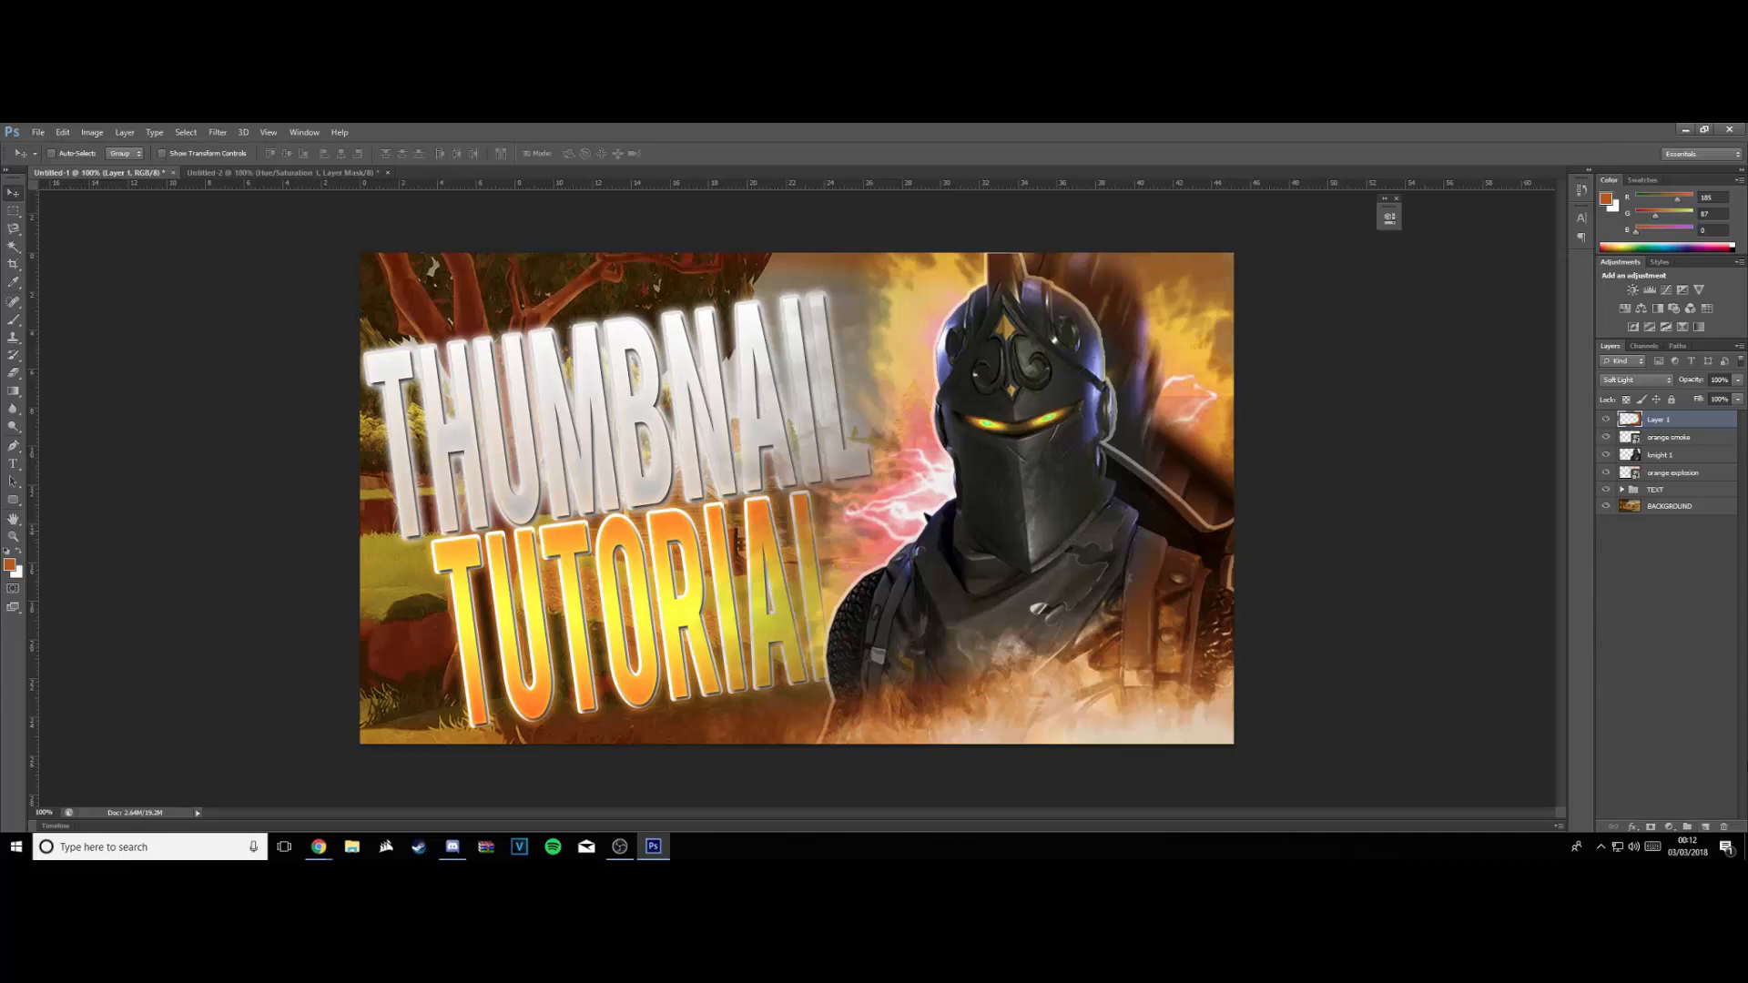
pyautogui.click(1705, 827)
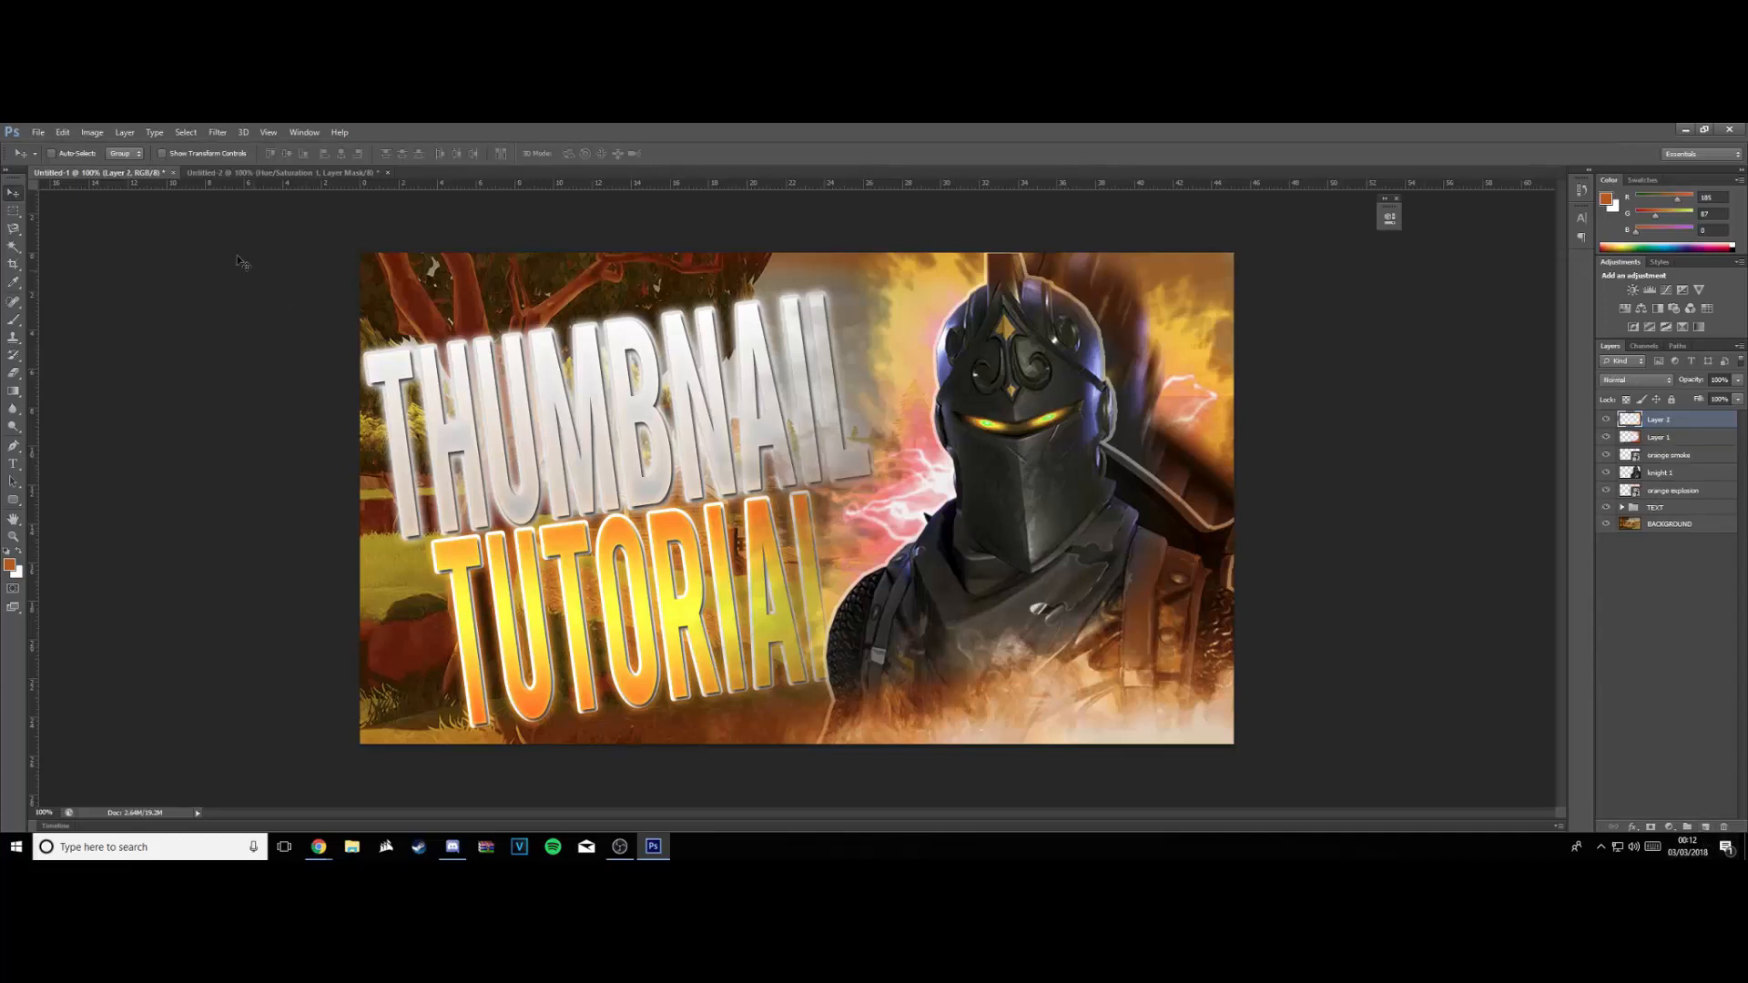
# In the second document, hide the Hue/Saturation and Magic layers and add a new empty layer on top
pyautogui.click(235, 172)
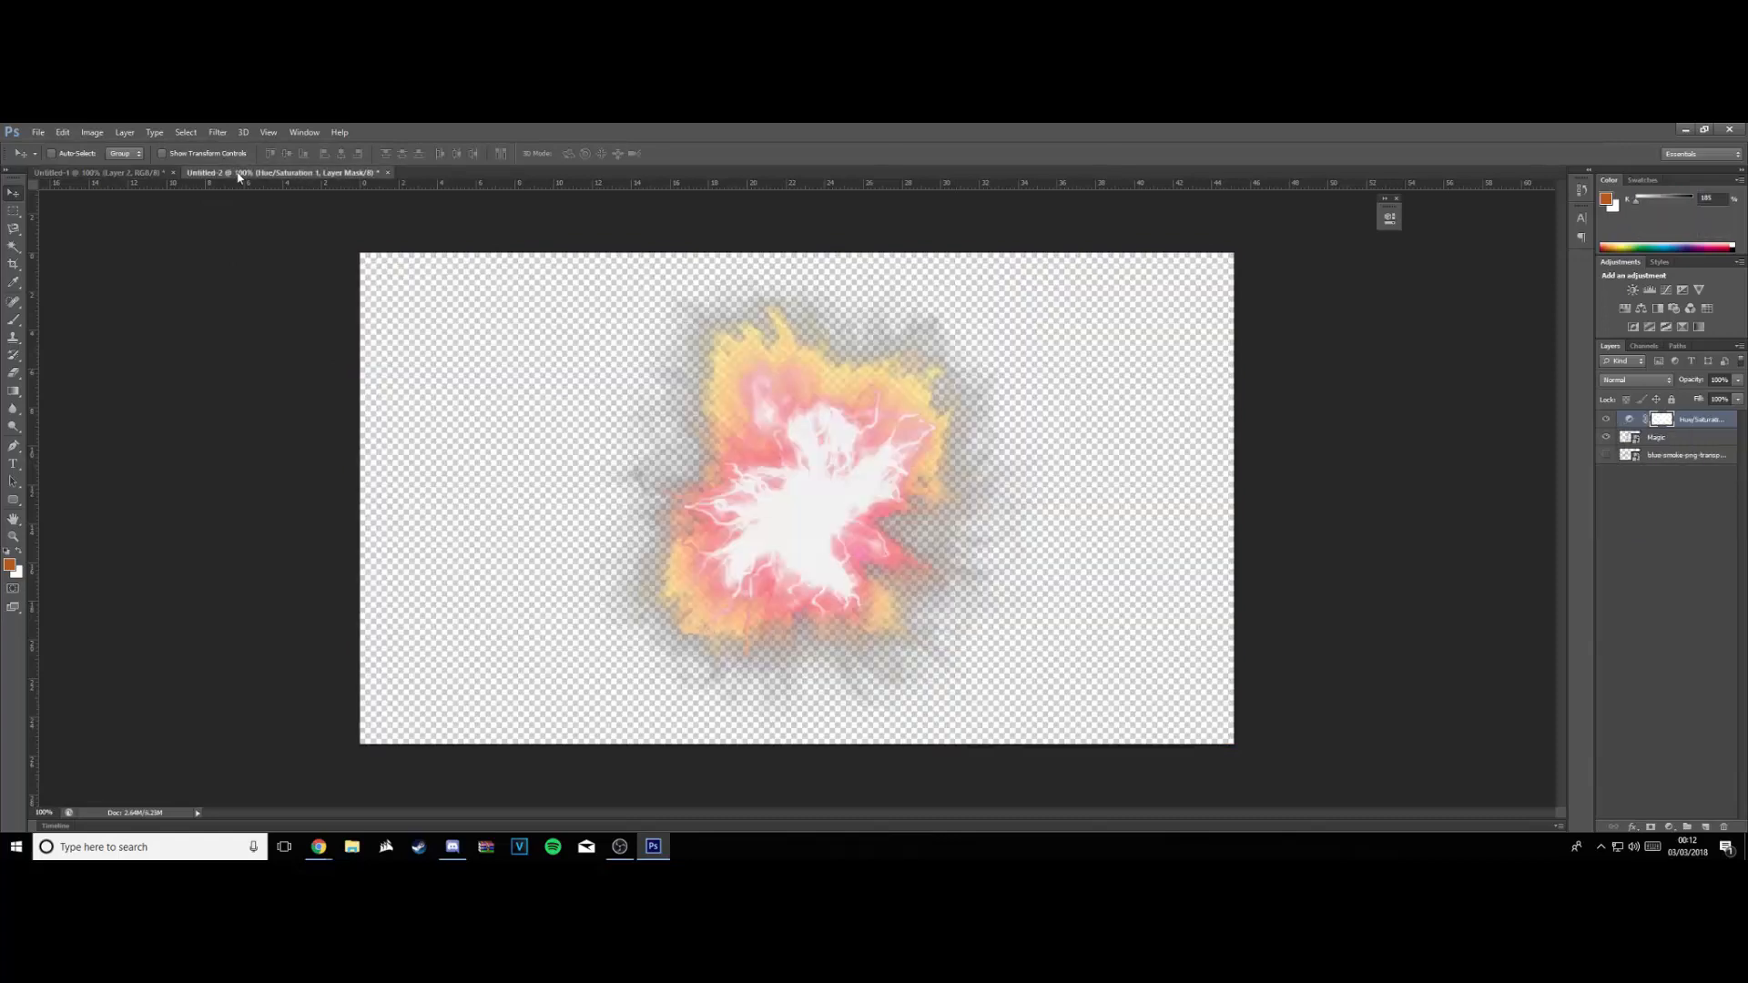
pyautogui.click(1606, 420)
pyautogui.click(1607, 437)
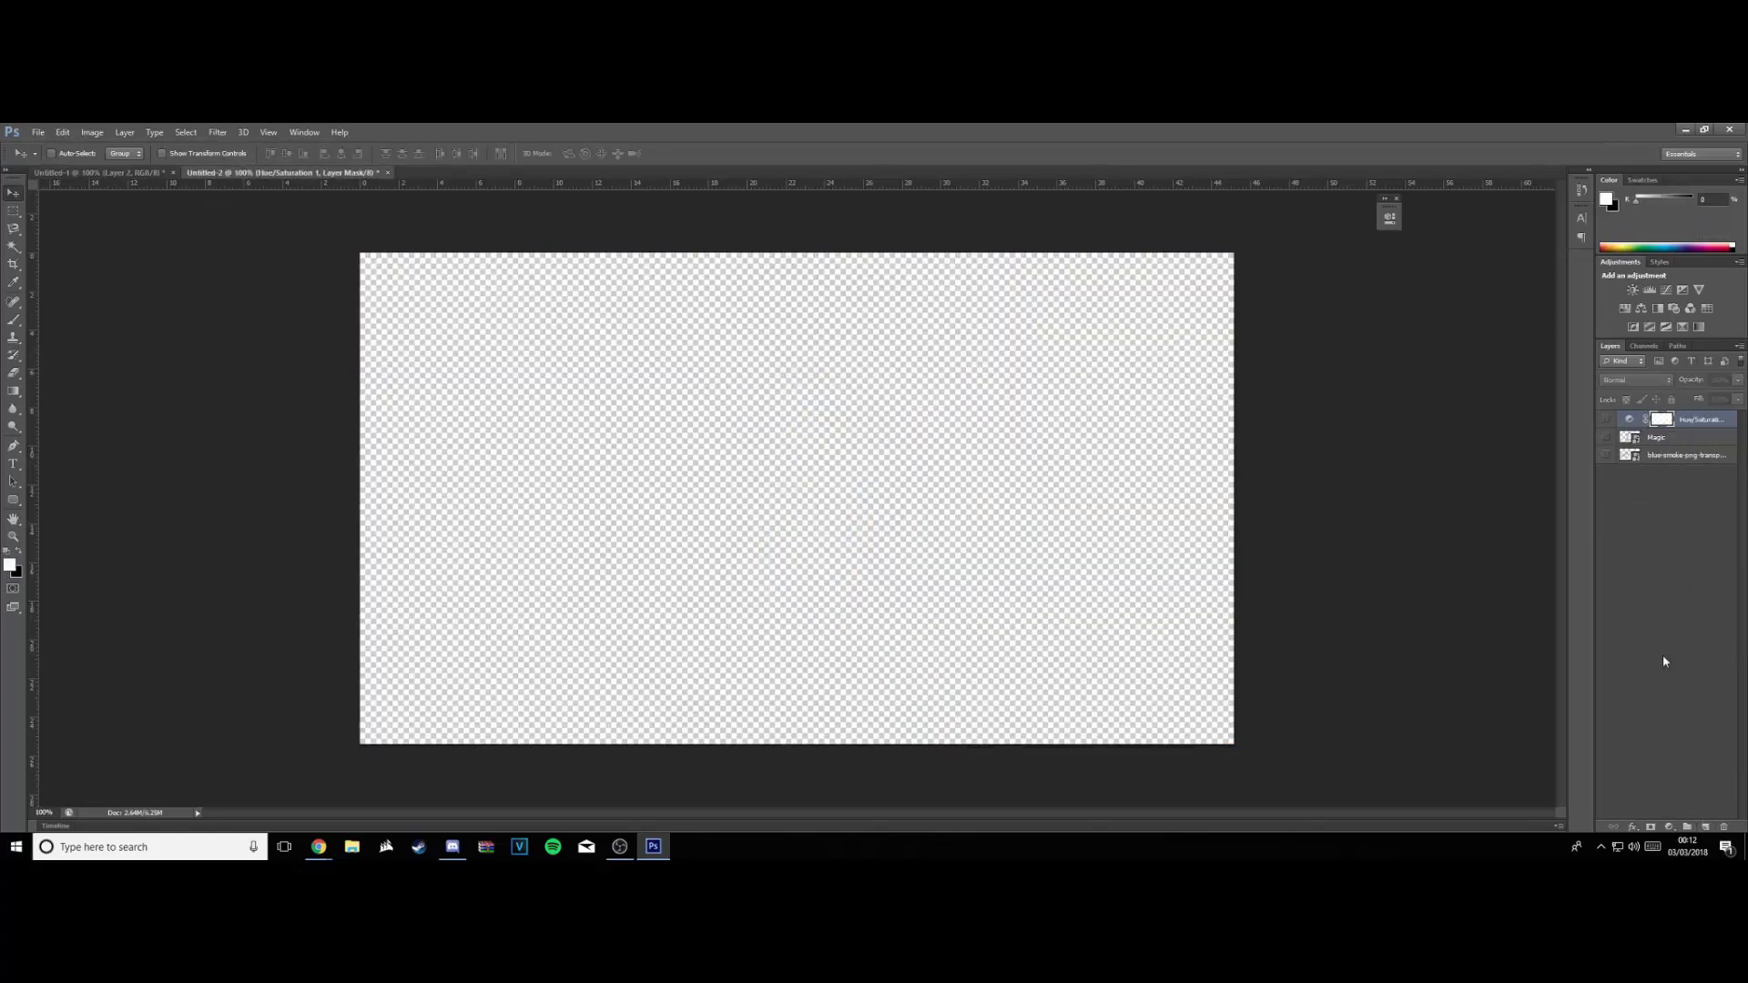
pyautogui.click(1705, 827)
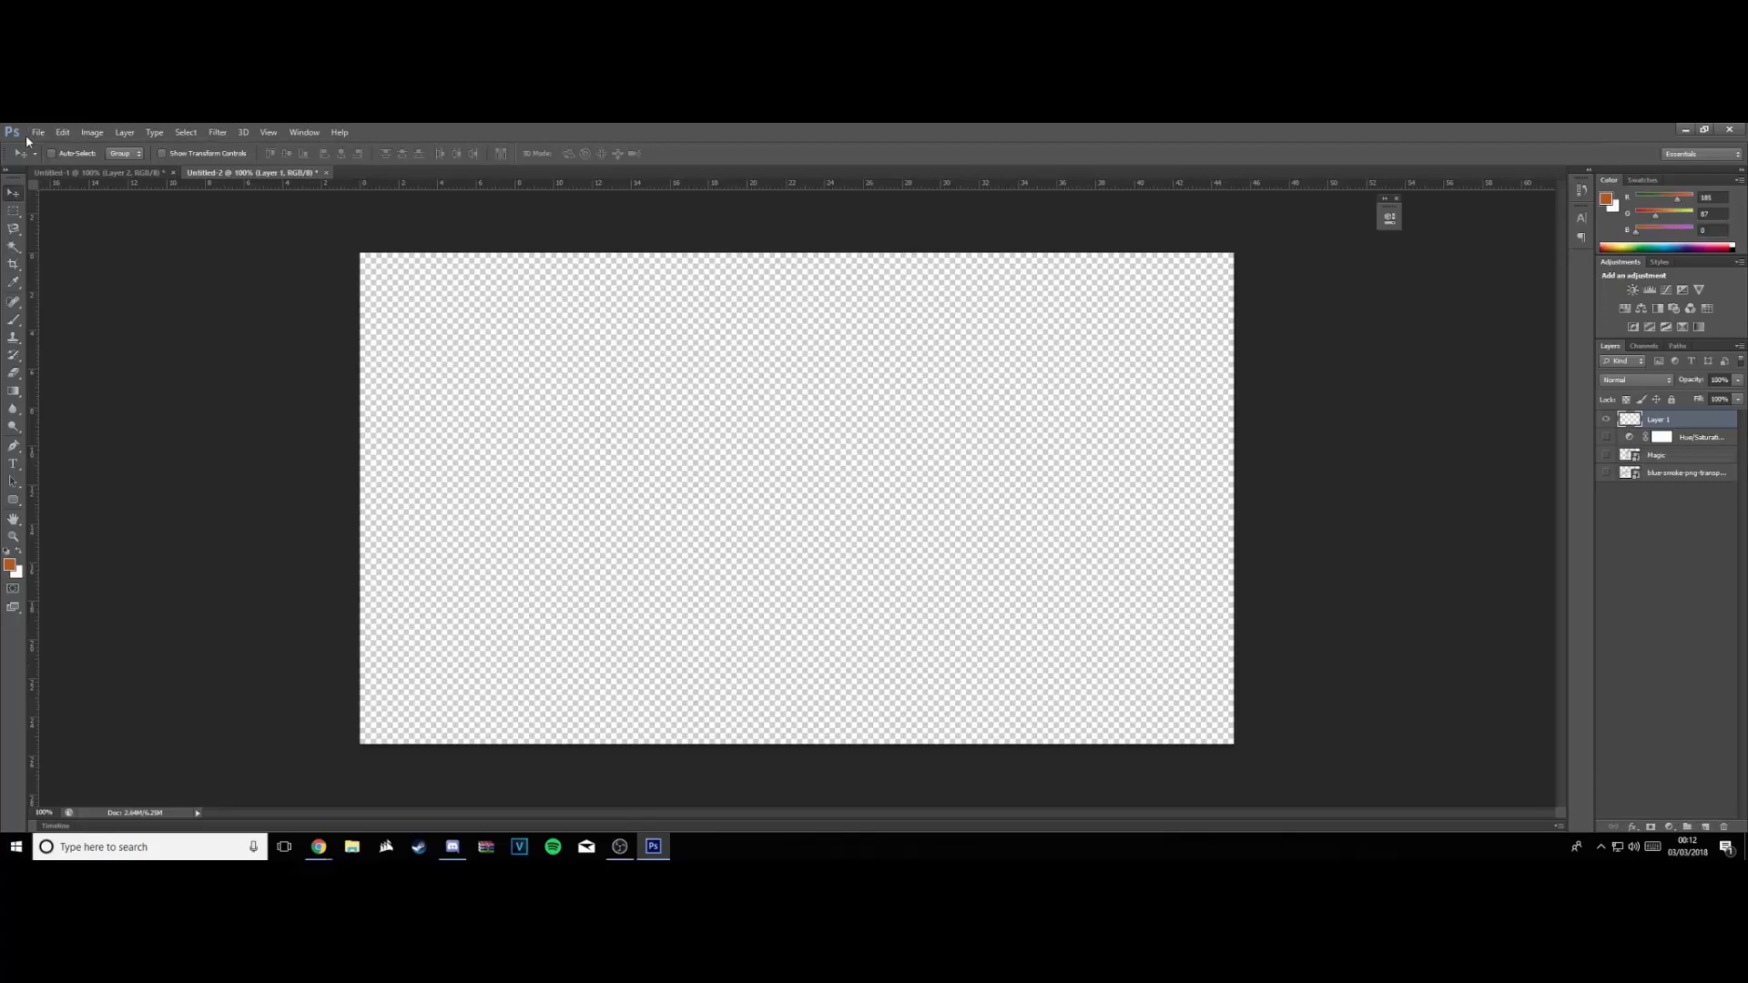
# Place the FortniteClient logo image from the Thumbnail Pictures folder at 100% in the center of the blank canvas
pyautogui.click(36, 133)
pyautogui.click(85, 353)
pyautogui.scroll(-3, 596, 421)
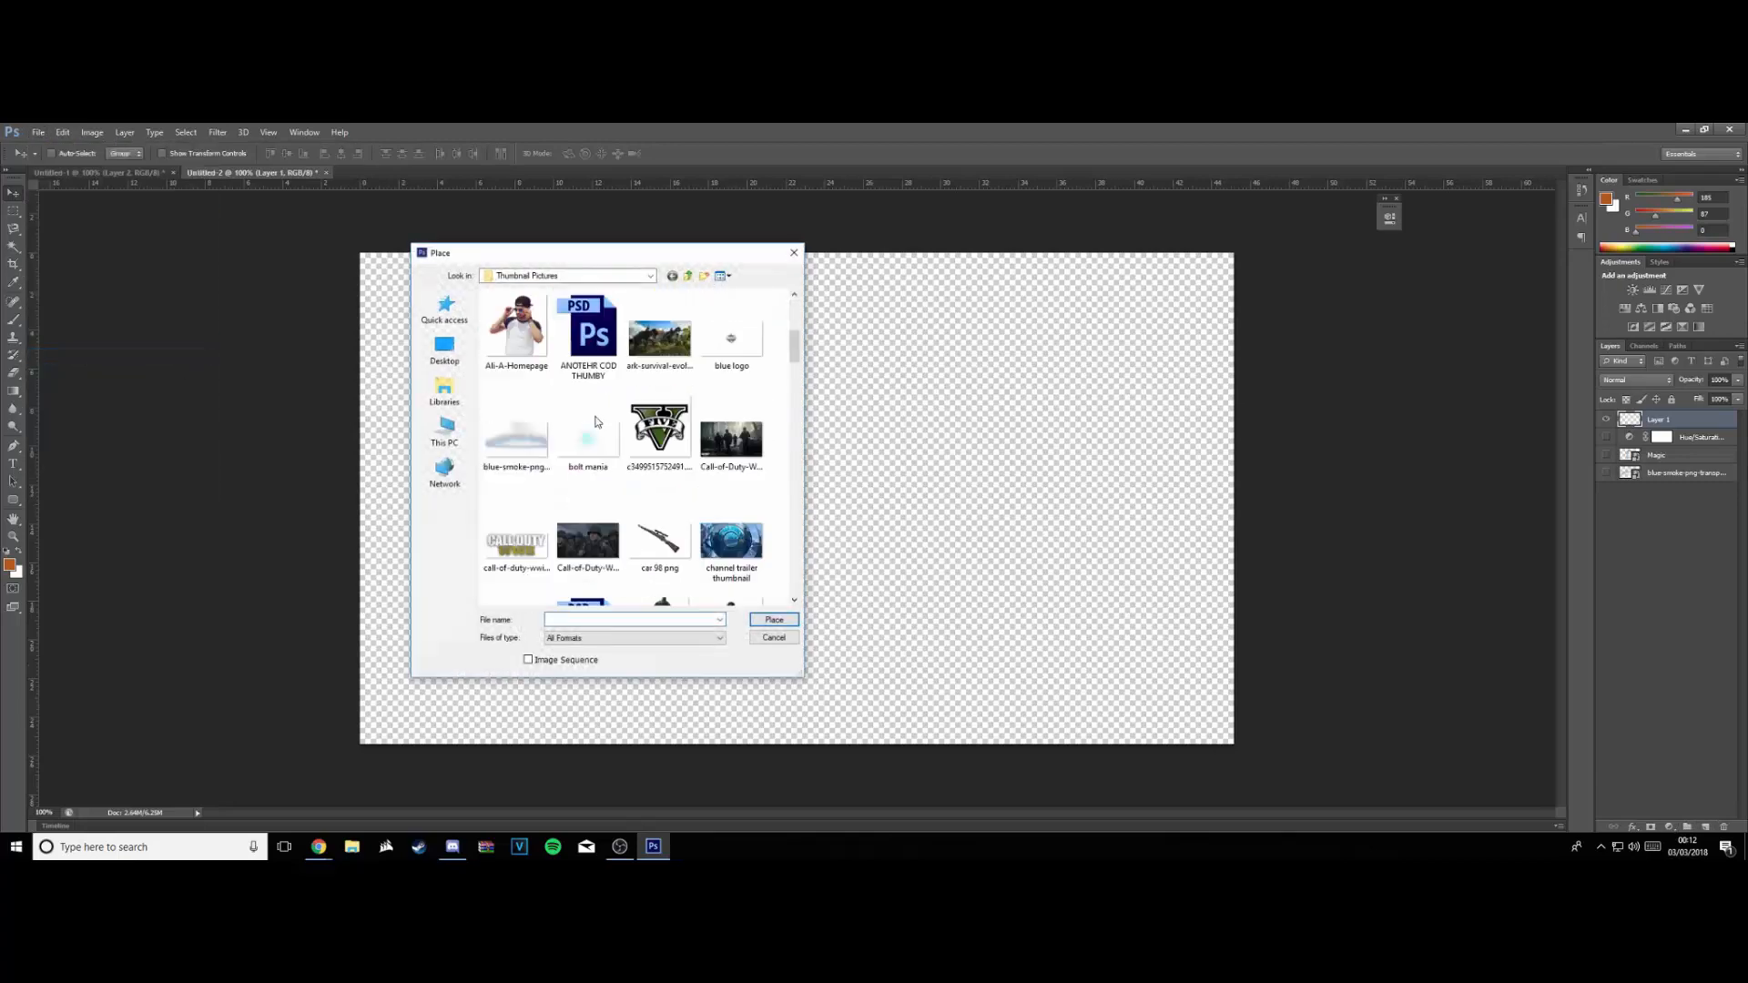
pyautogui.scroll(-5, 596, 420)
pyautogui.doubleClick(569, 473)
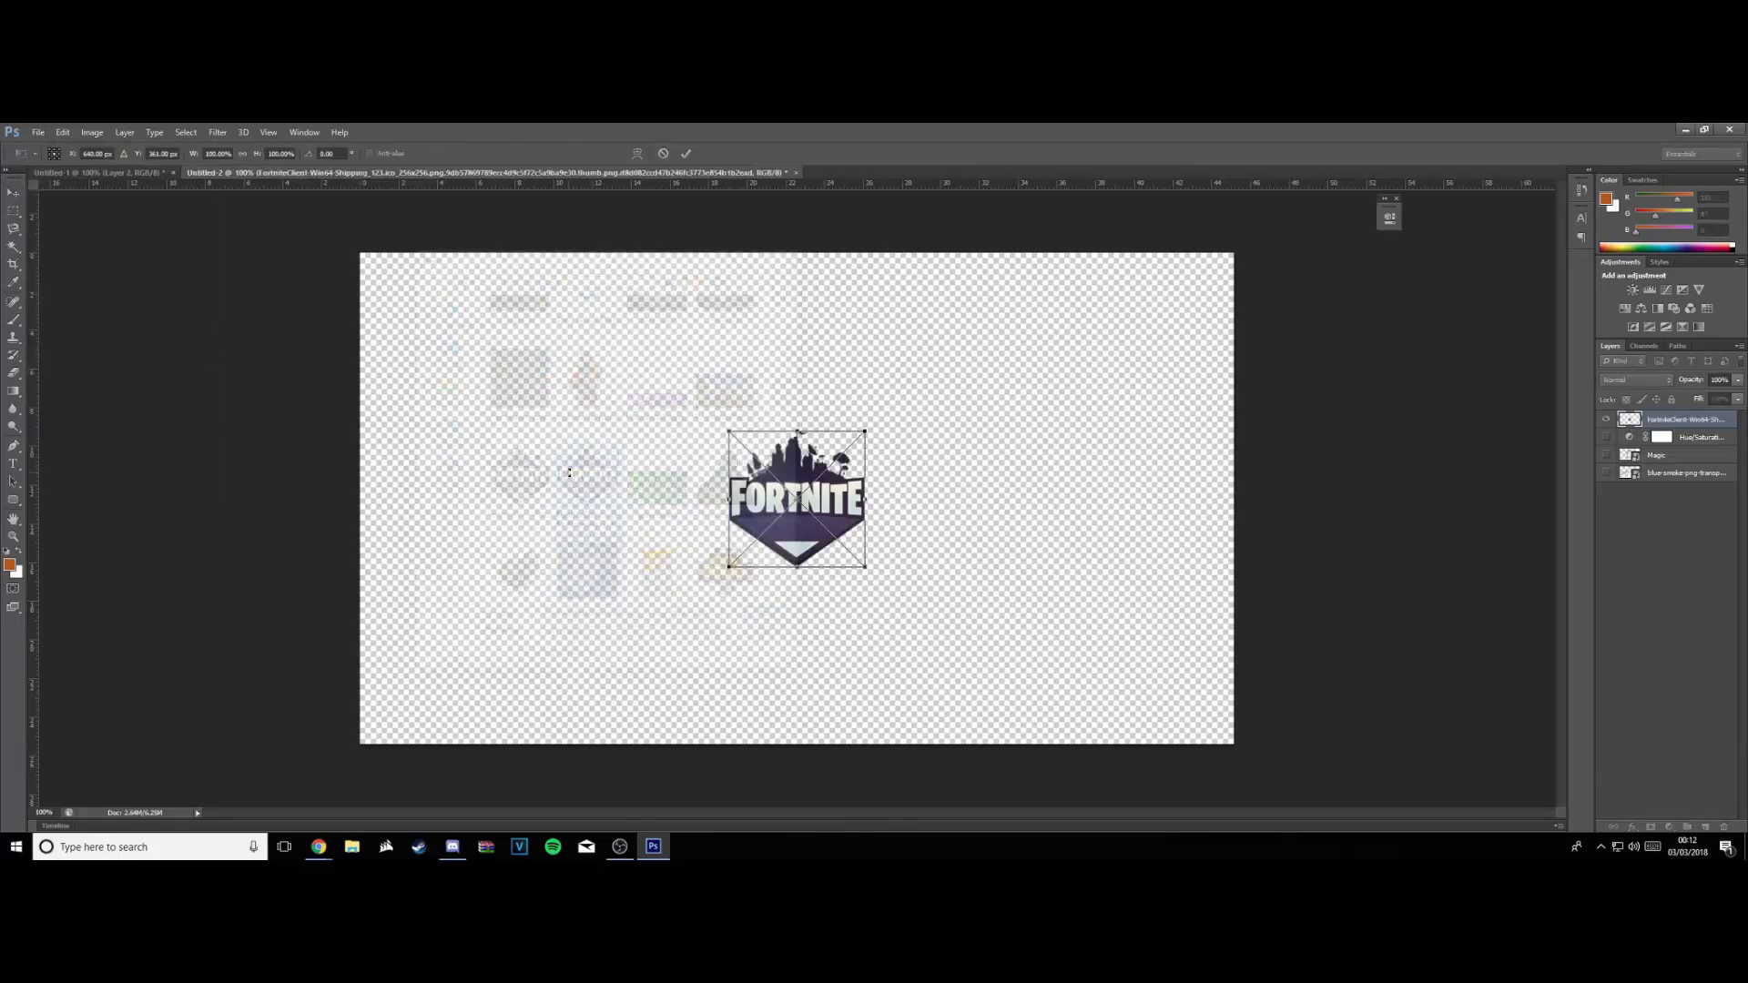
pyautogui.press('Return')
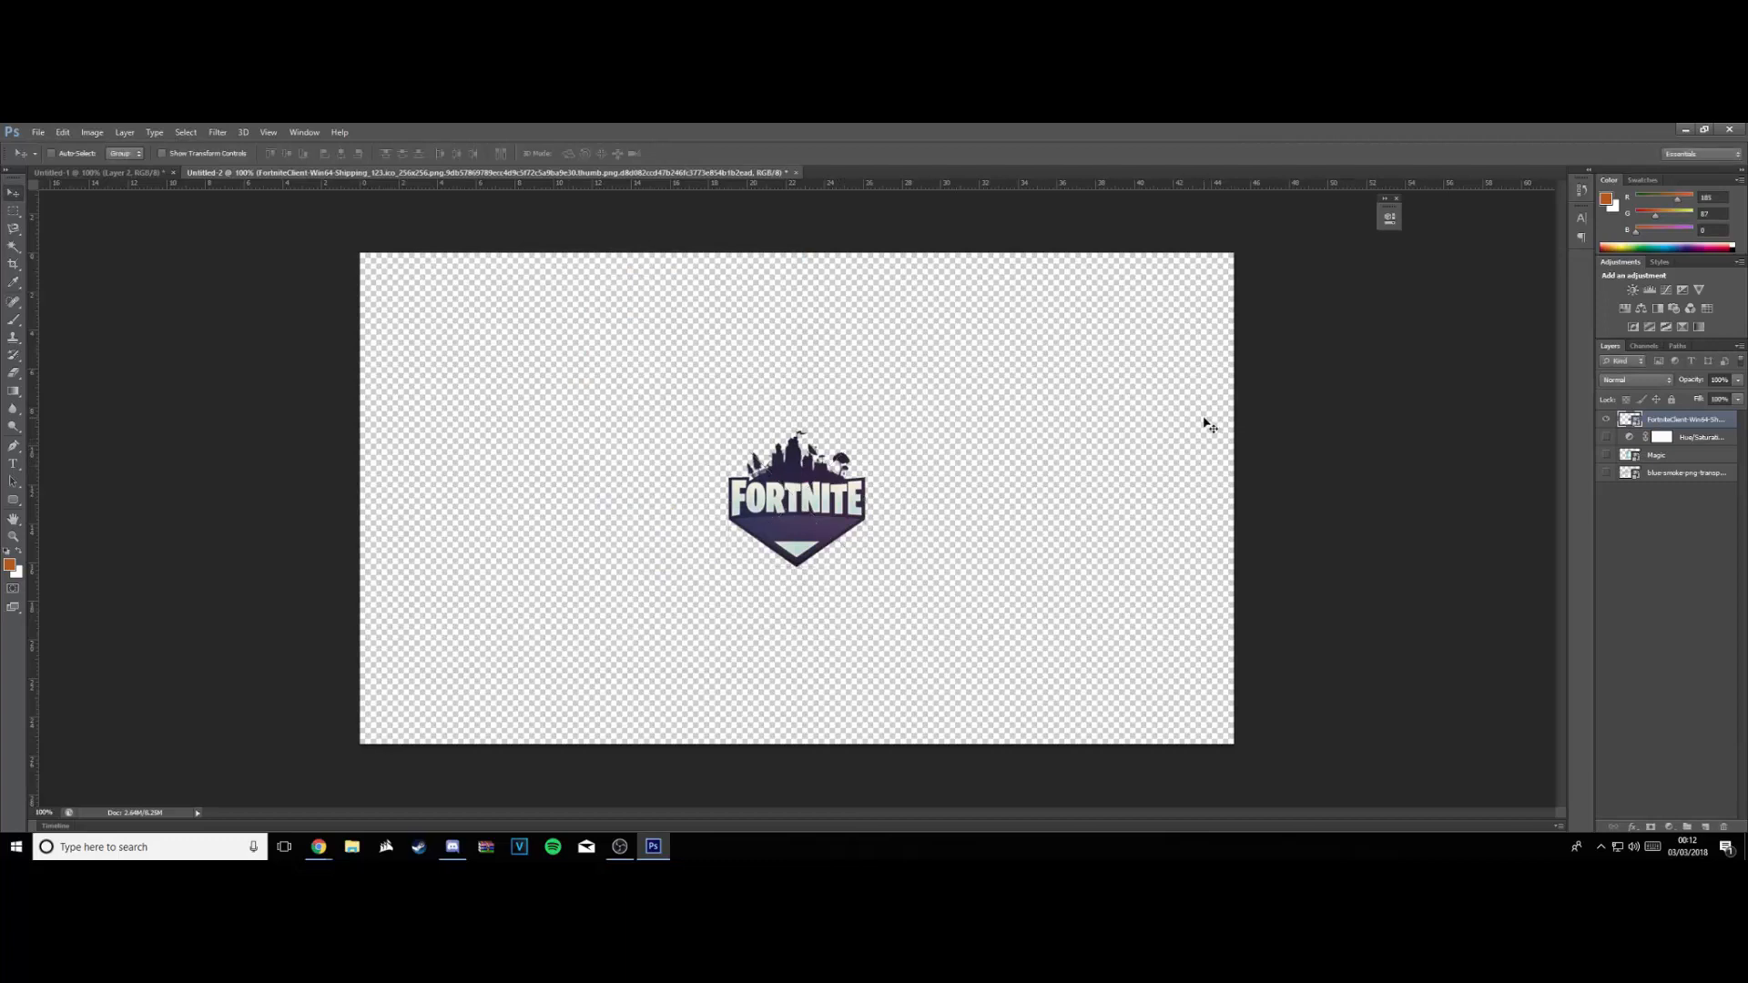
# Add a Hue/Saturation adjustment above the Fortnite logo and shift its hue to about +113
pyautogui.click(1641, 308)
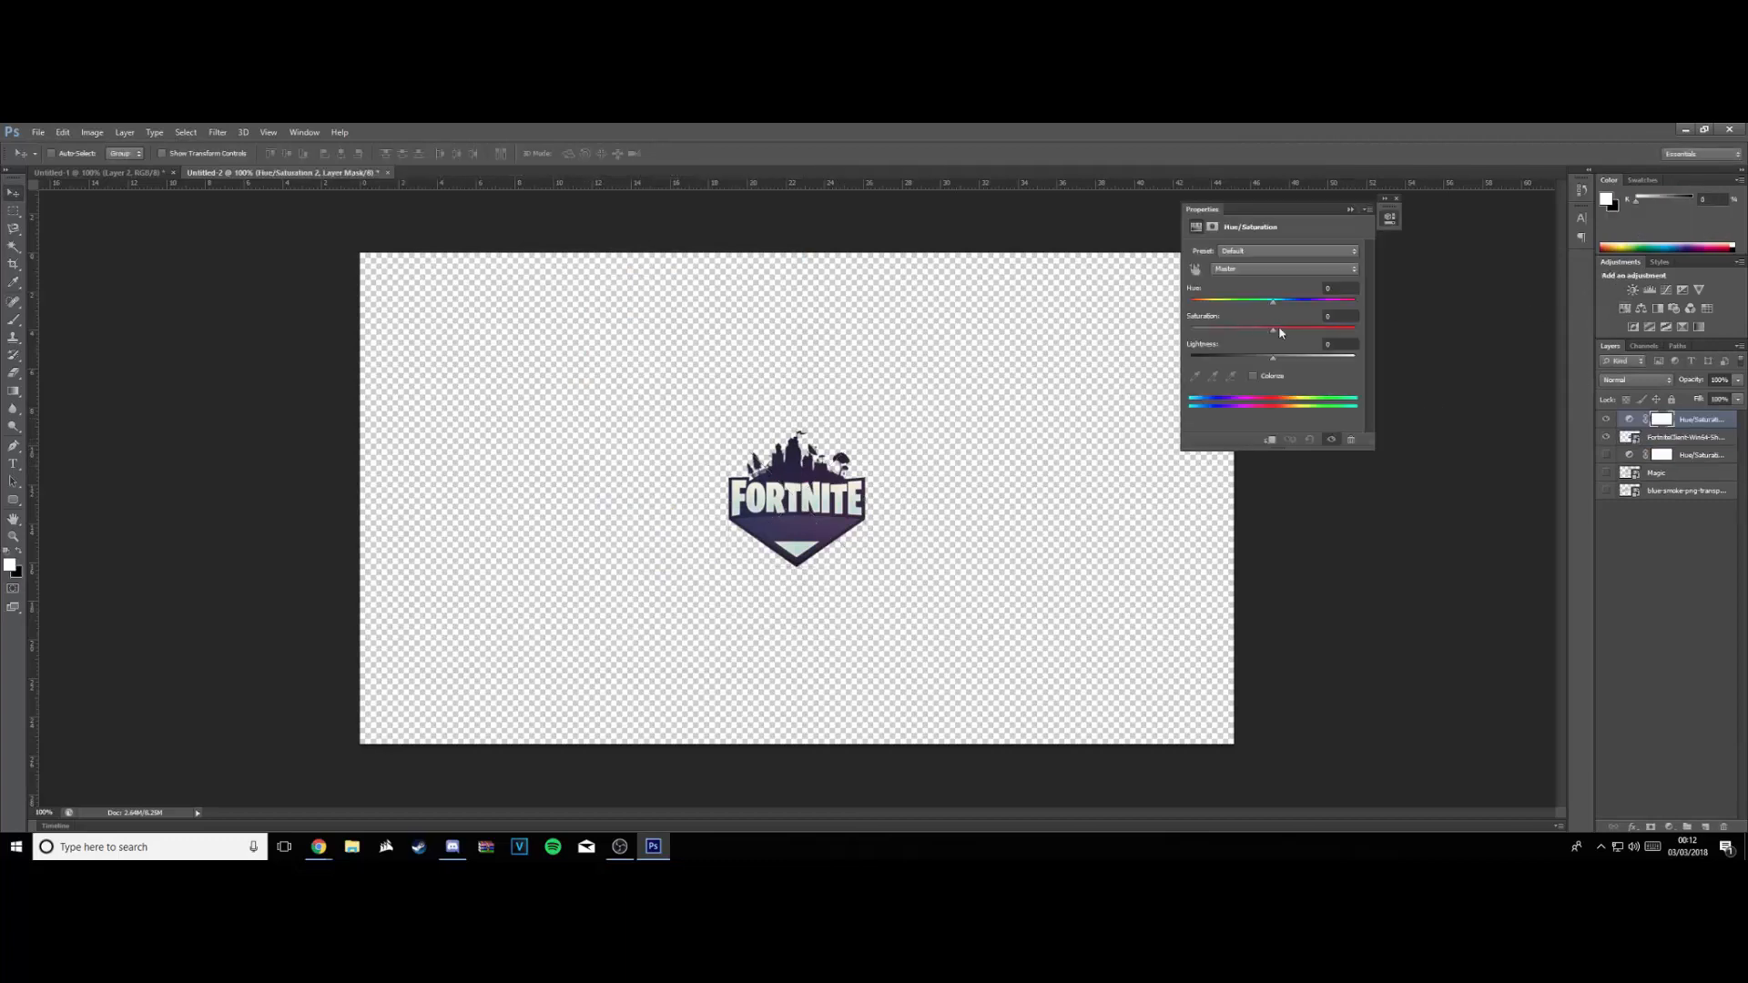
pyautogui.moveTo(1276, 306); pyautogui.dragTo(1335, 313)
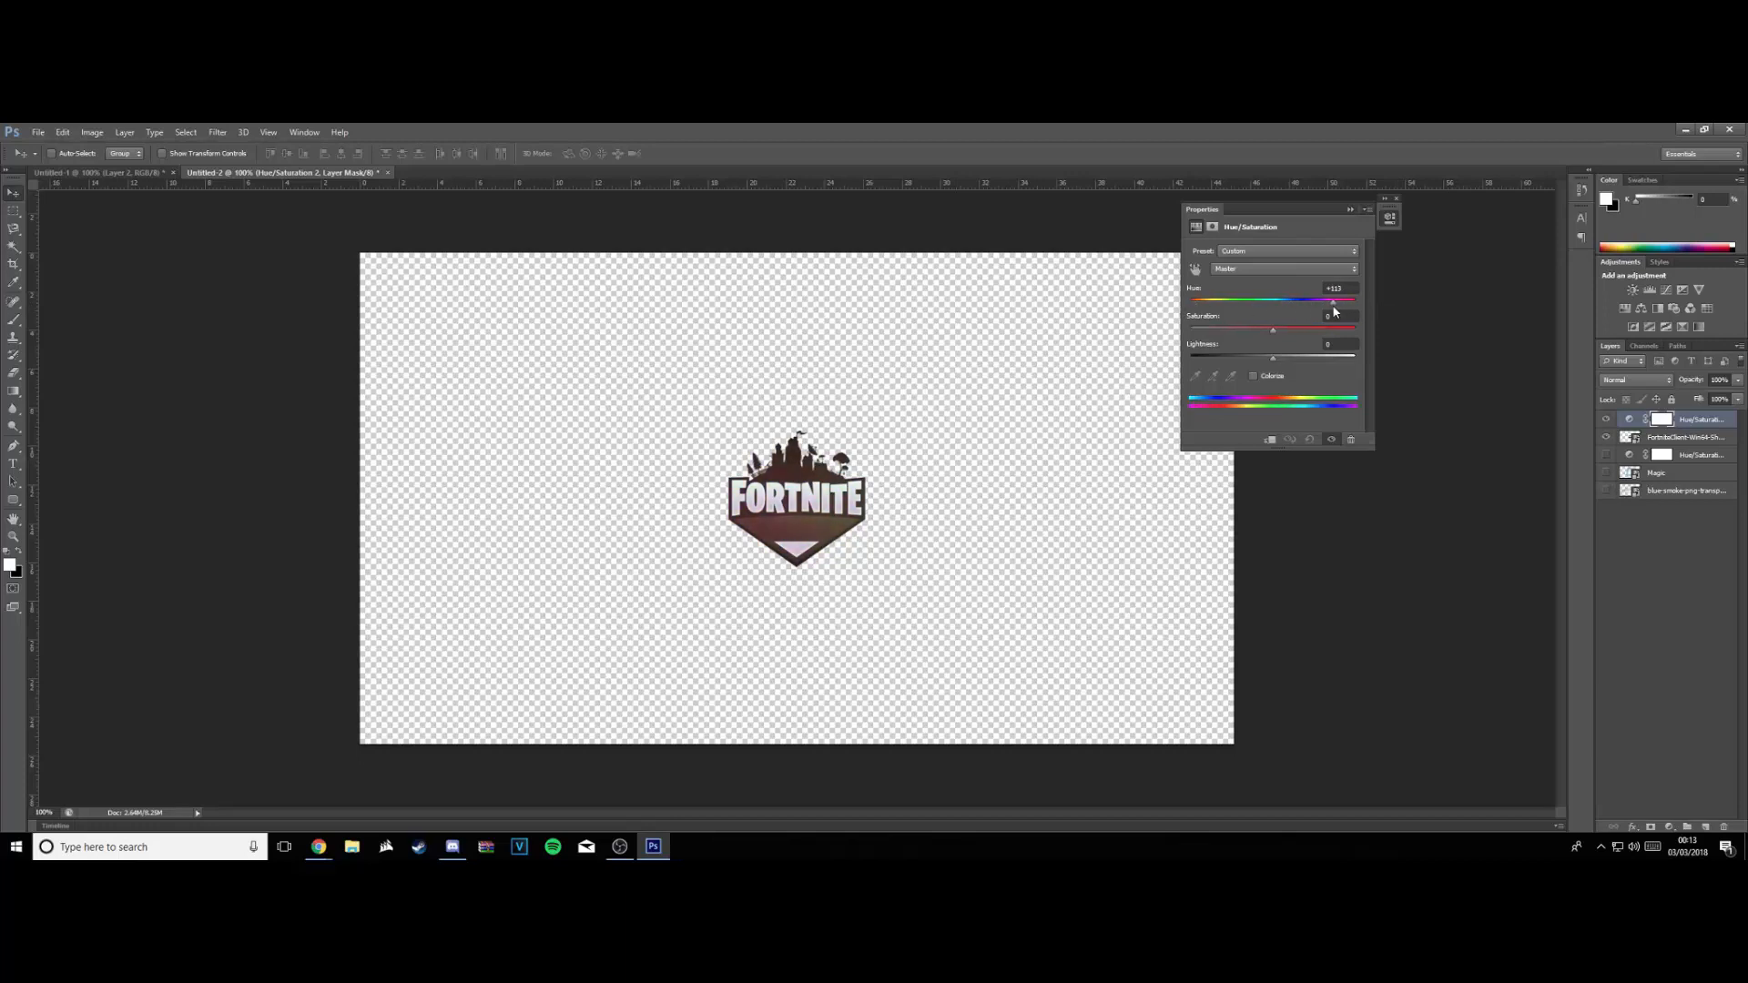
pyautogui.click(1353, 207)
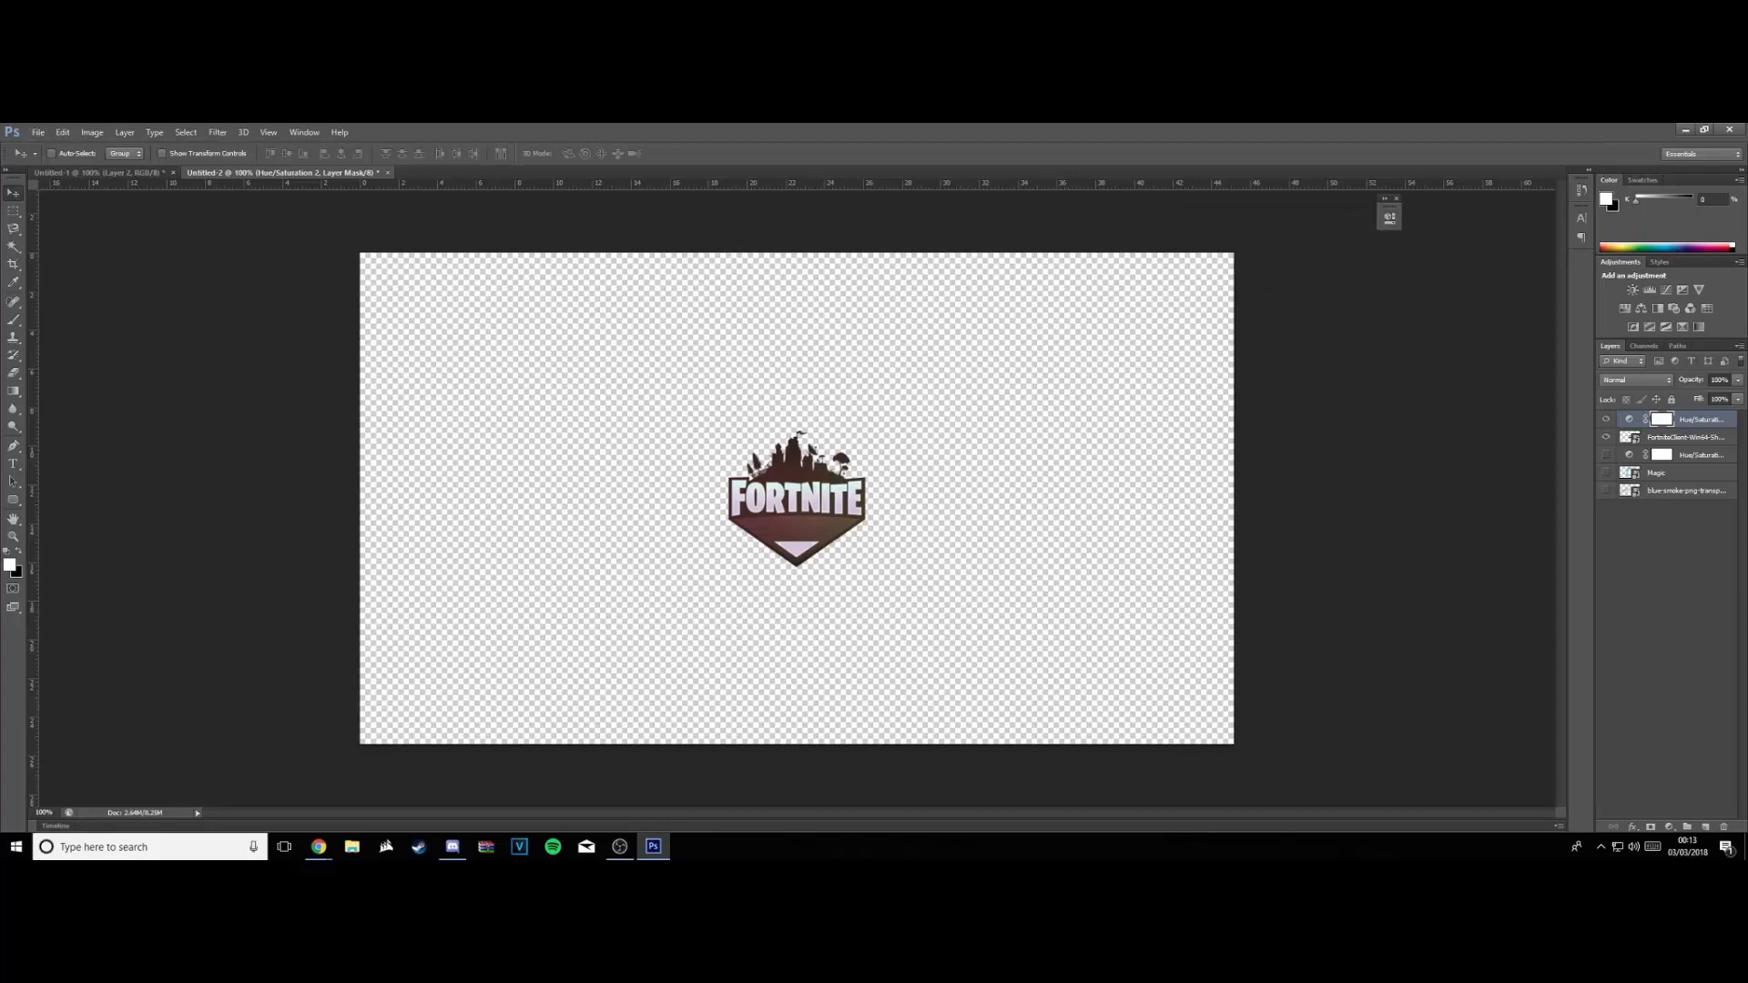
# Save the recolored logo as a PNG named red fortnite logo in the Thumbnail Pictures folder with the default PNG options
pyautogui.click(38, 132)
pyautogui.click(60, 289)
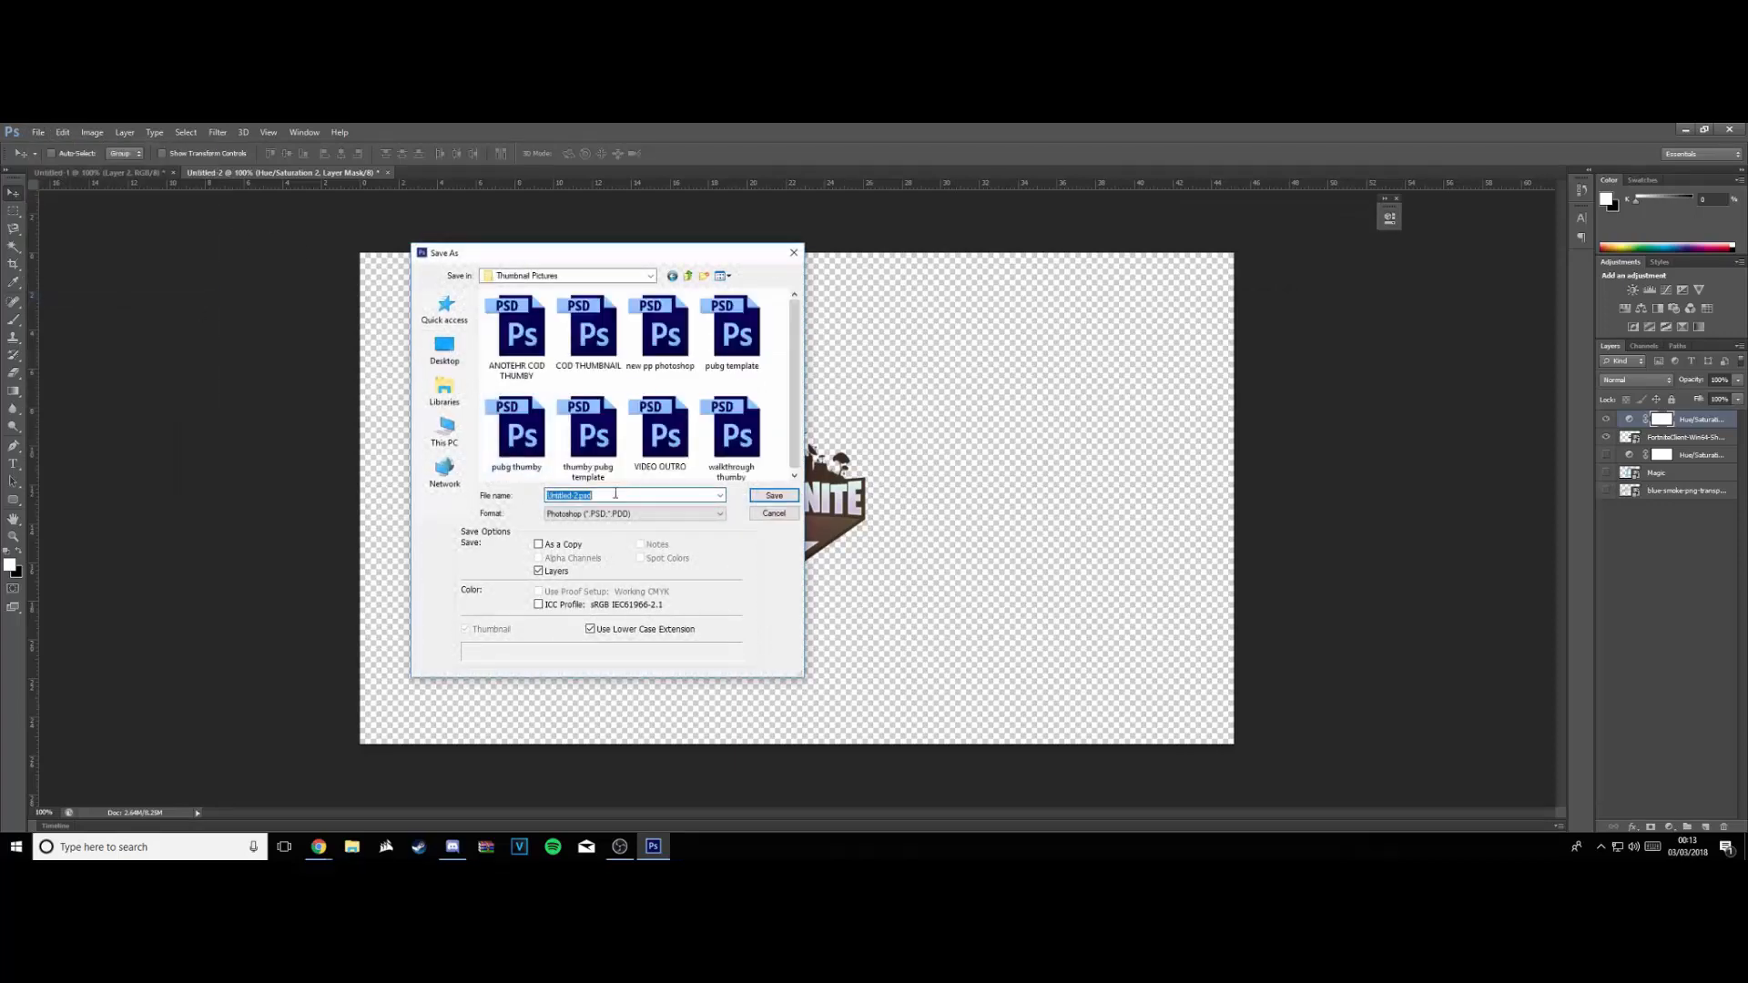
pyautogui.write('red fortnite logo')
pyautogui.click(692, 516)
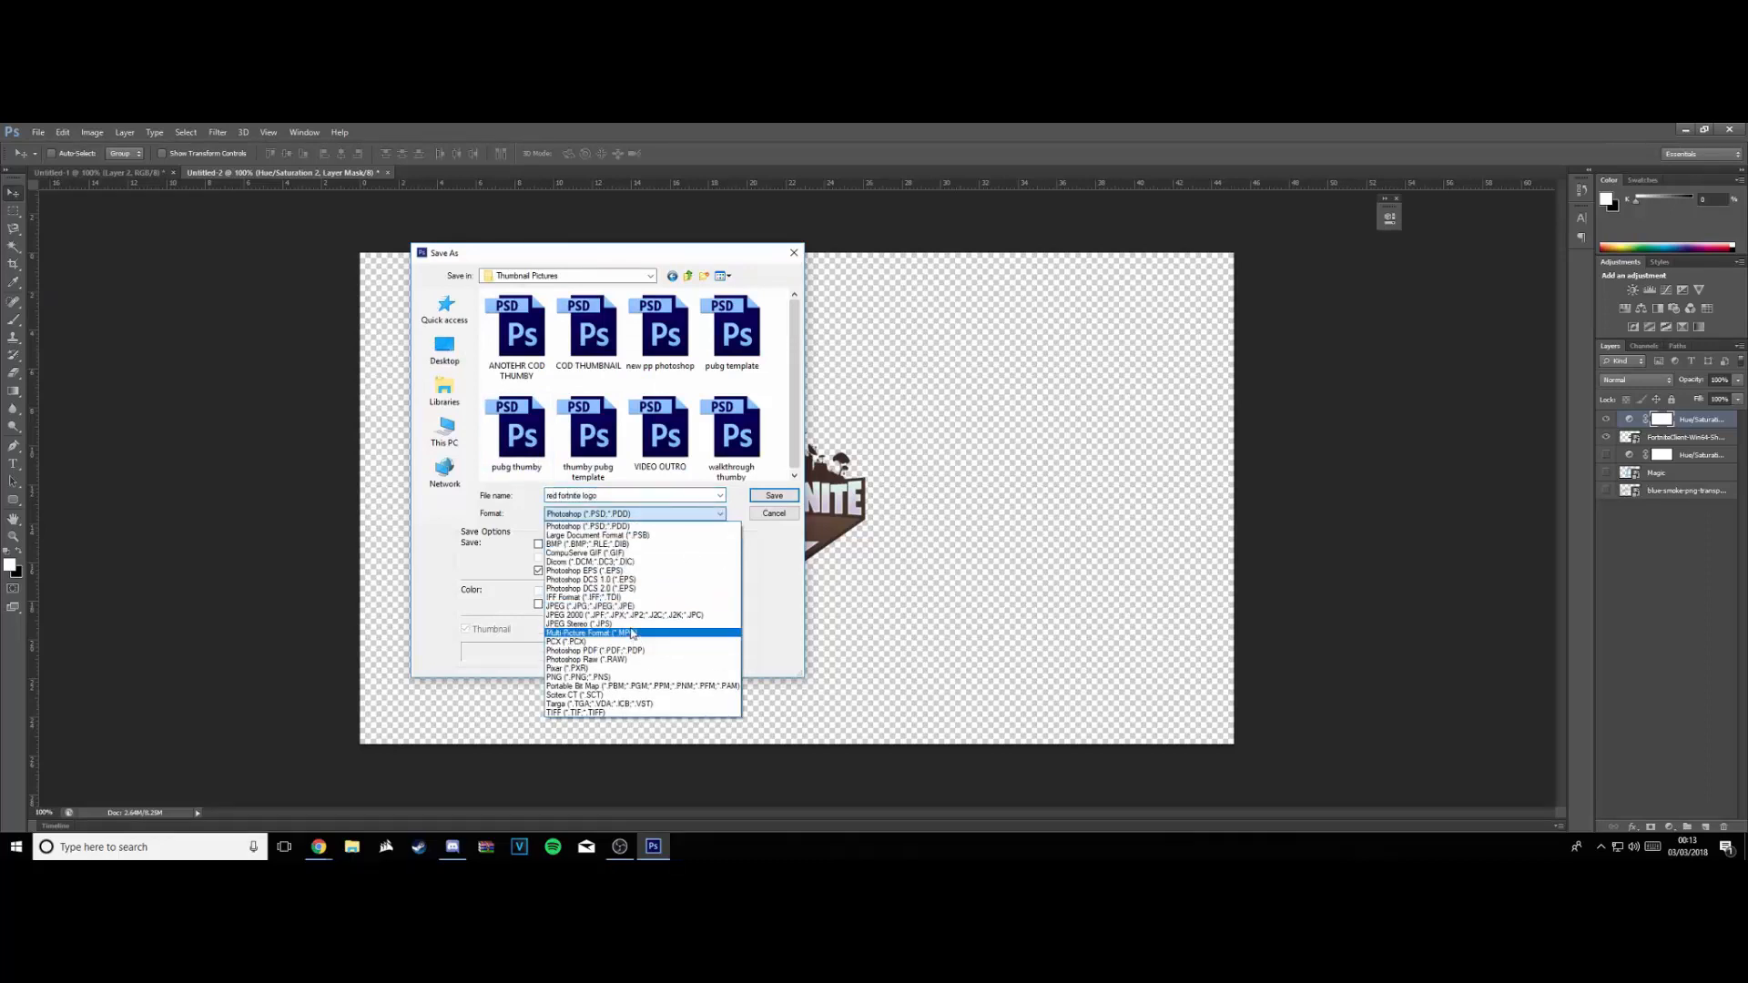
pyautogui.click(629, 678)
pyautogui.click(774, 496)
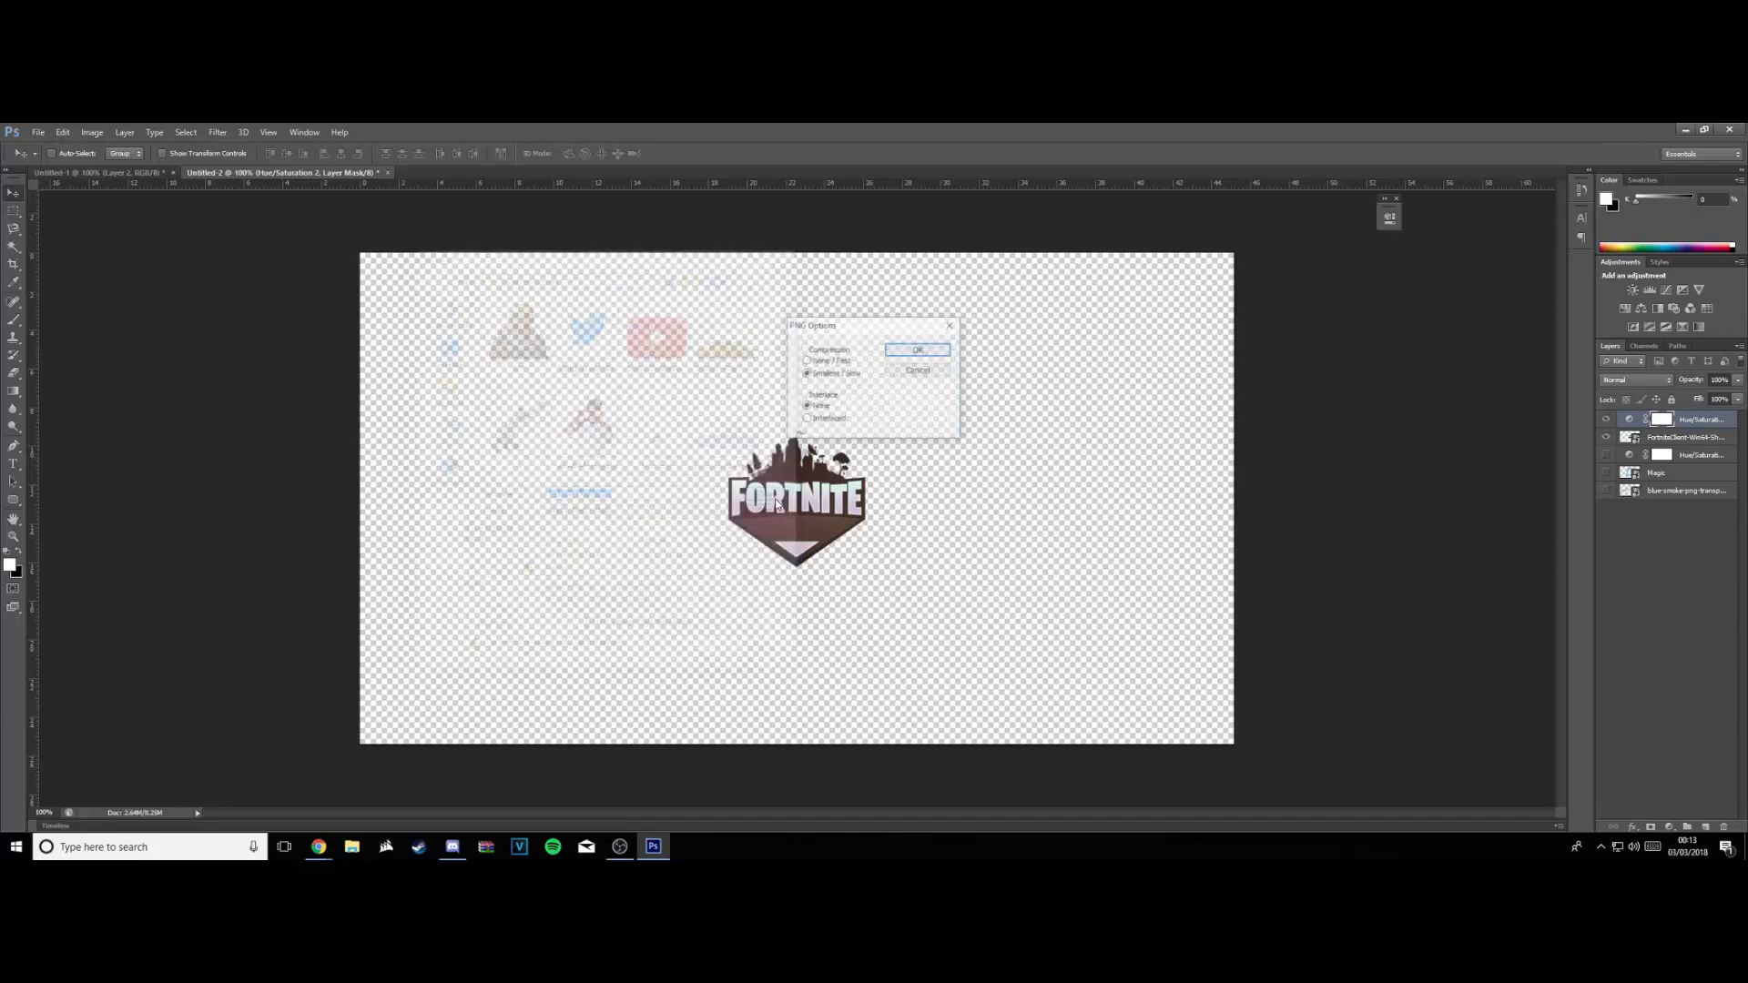
pyautogui.click(919, 350)
# Return to the thumbnail document and look through the Thumbnail Pictures folder for the red fortnite logo image to place
pyautogui.click(96, 172)
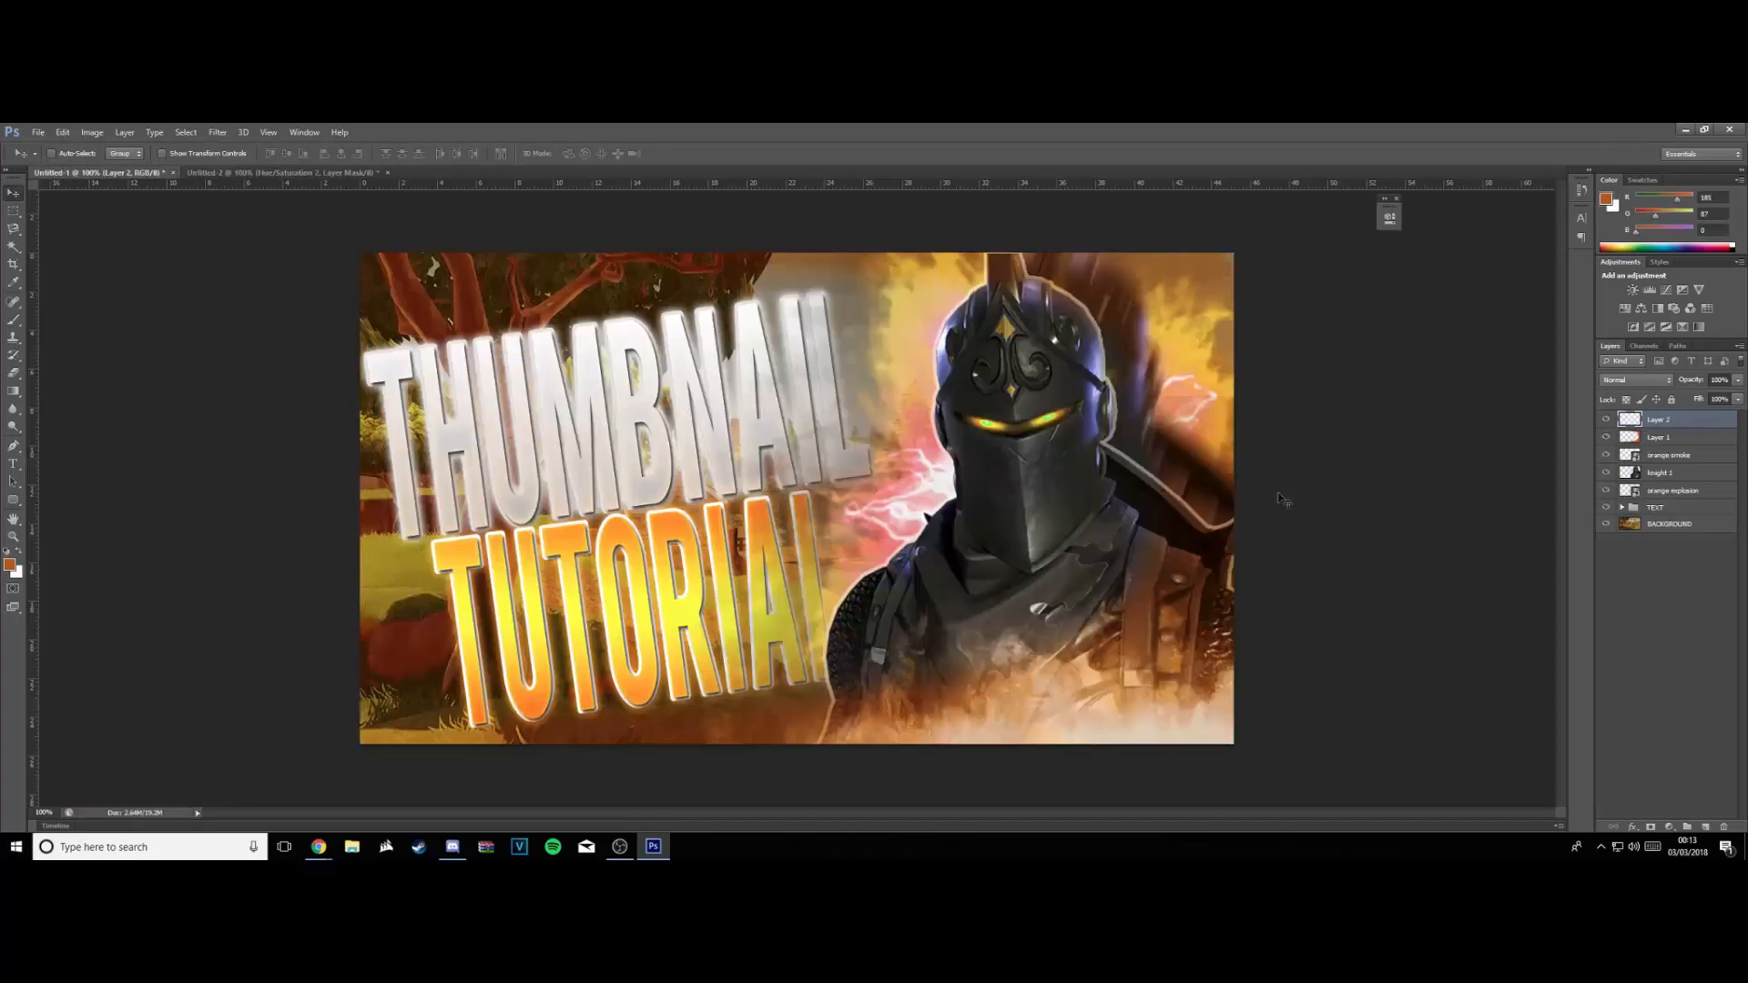
pyautogui.click(38, 132)
pyautogui.click(82, 353)
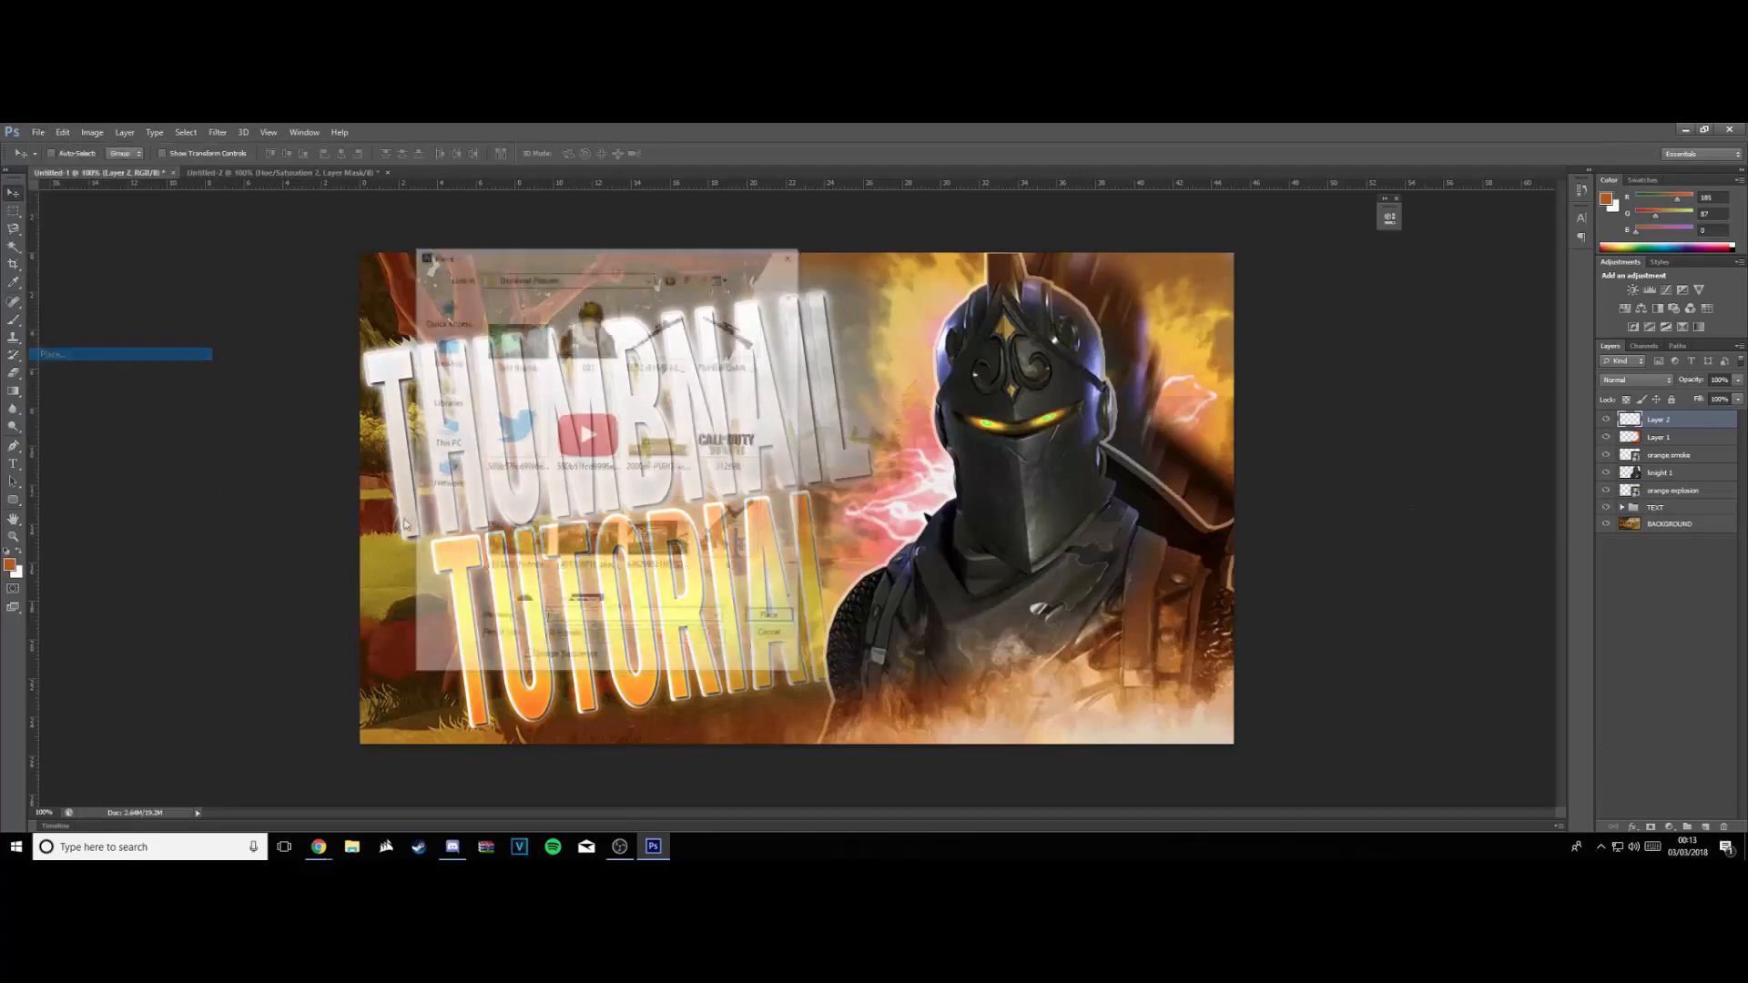
pyautogui.scroll(-10, 699, 490)
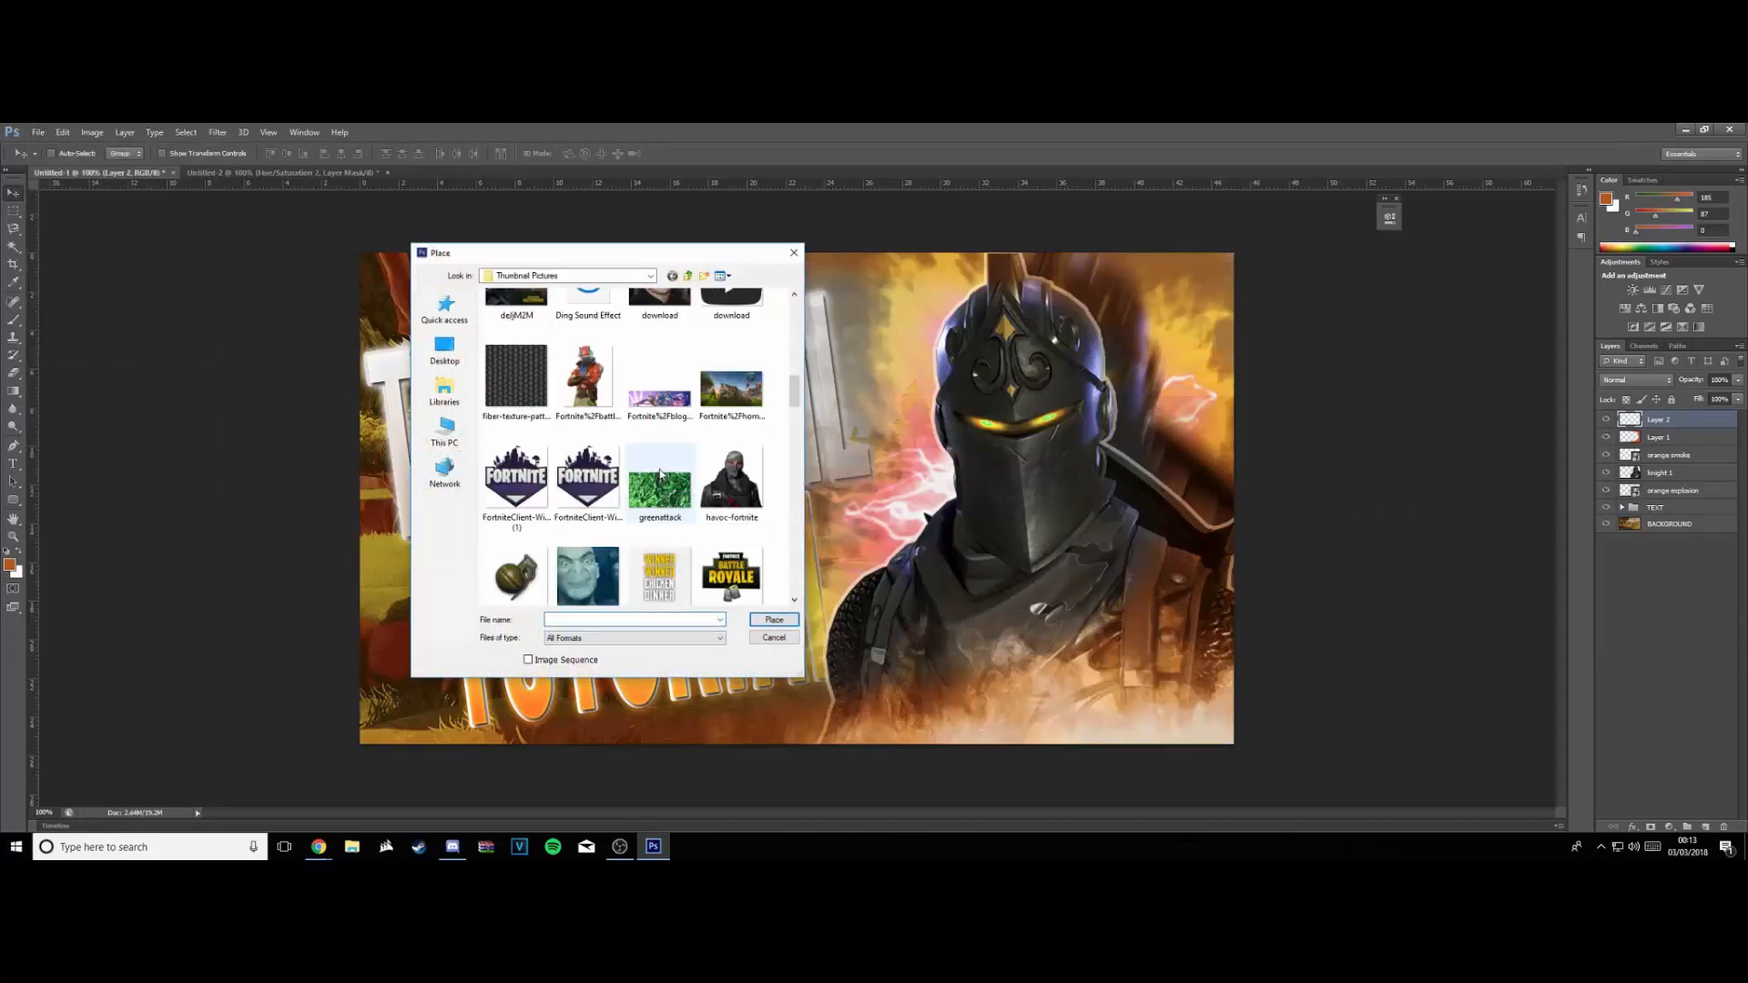
pyautogui.scroll(-3, 660, 473)
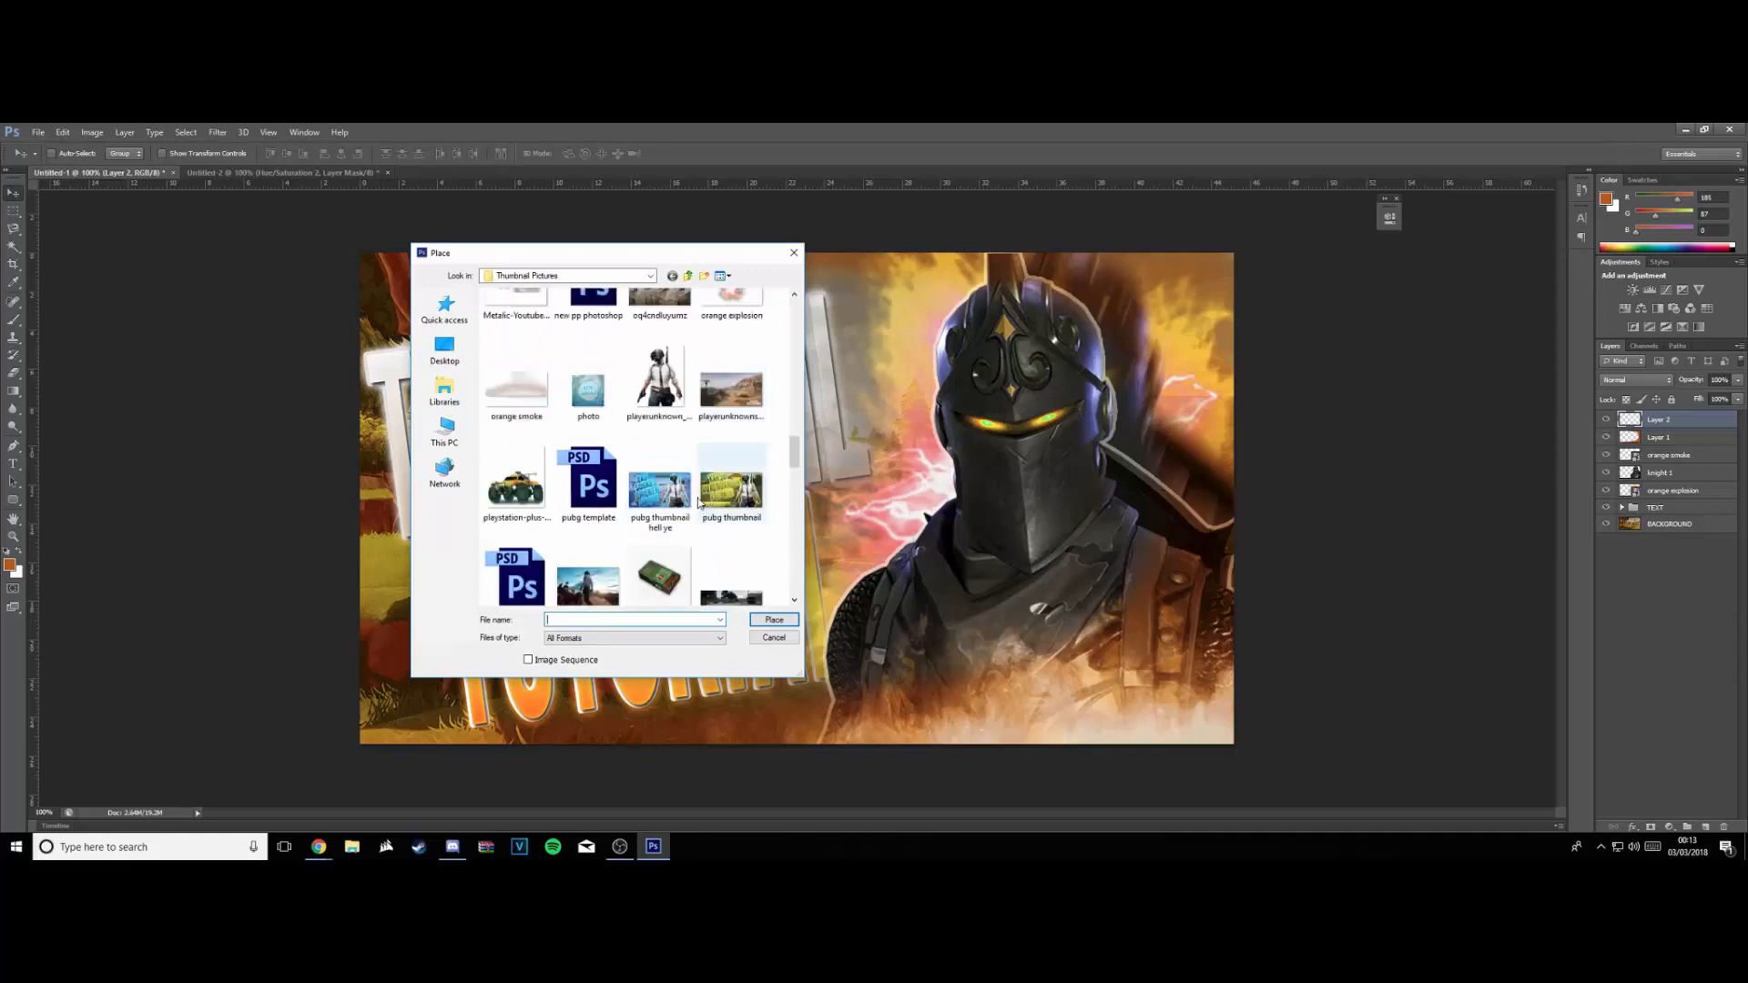
pyautogui.scroll(3, 699, 502)
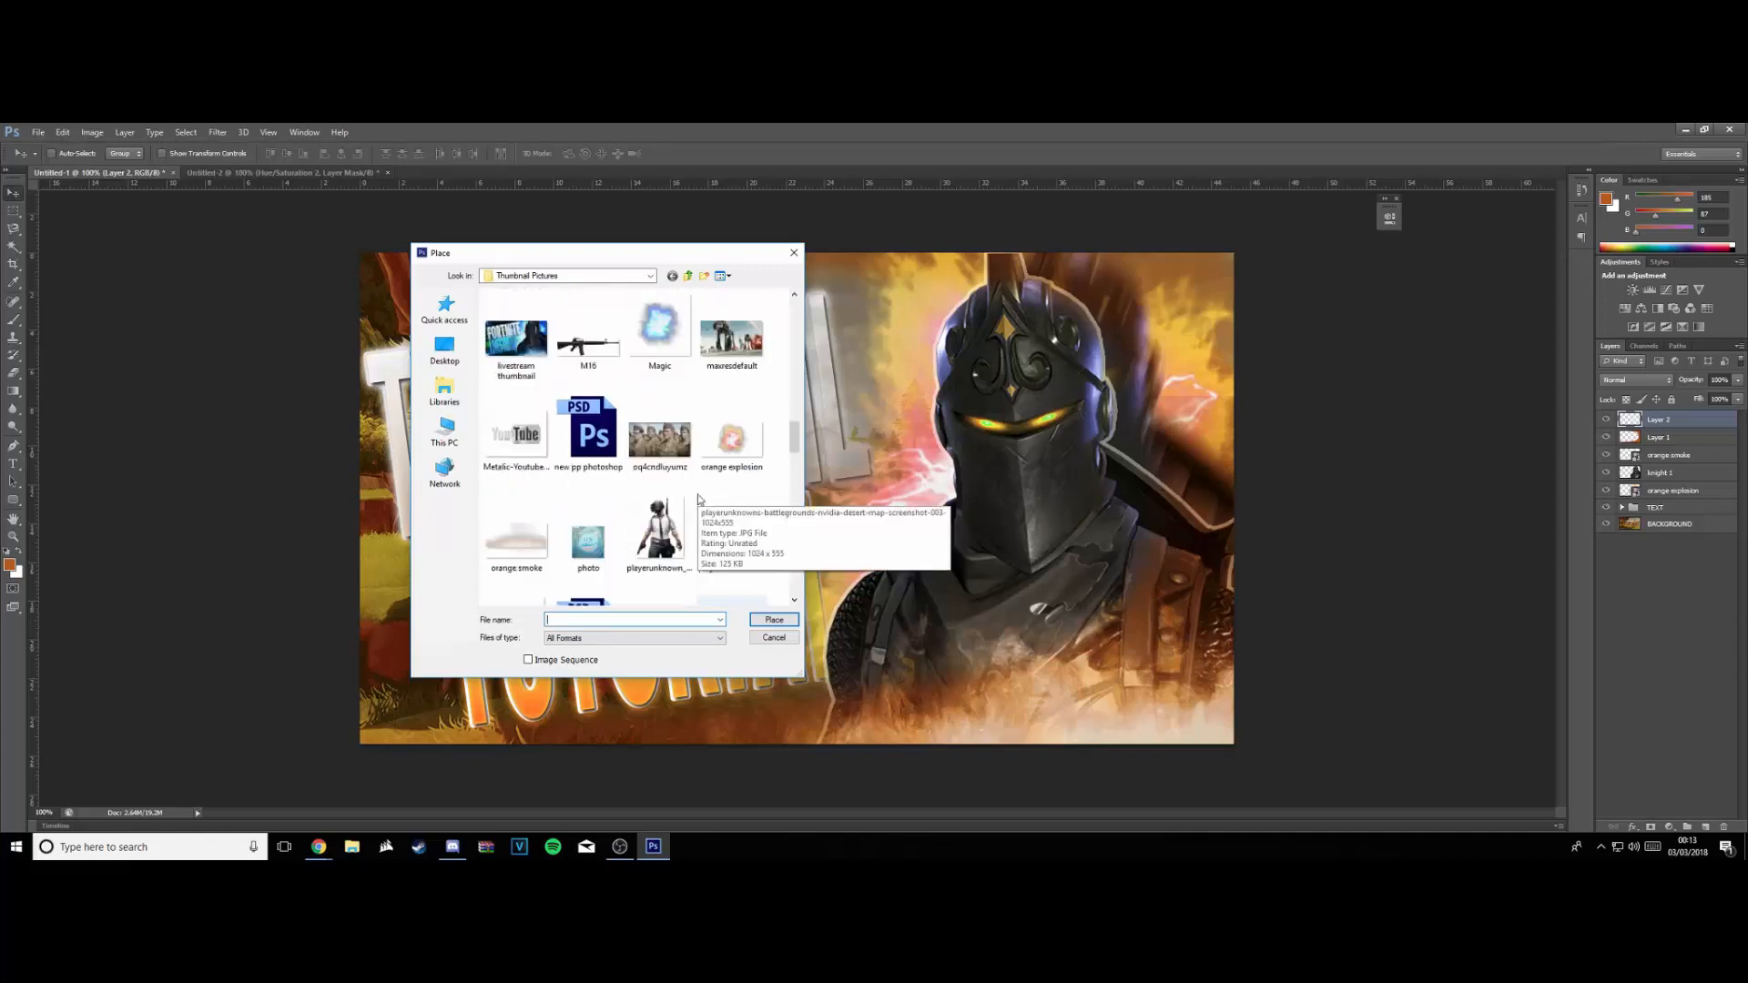
pyautogui.scroll(-10, 699, 500)
pyautogui.scroll(3, 701, 500)
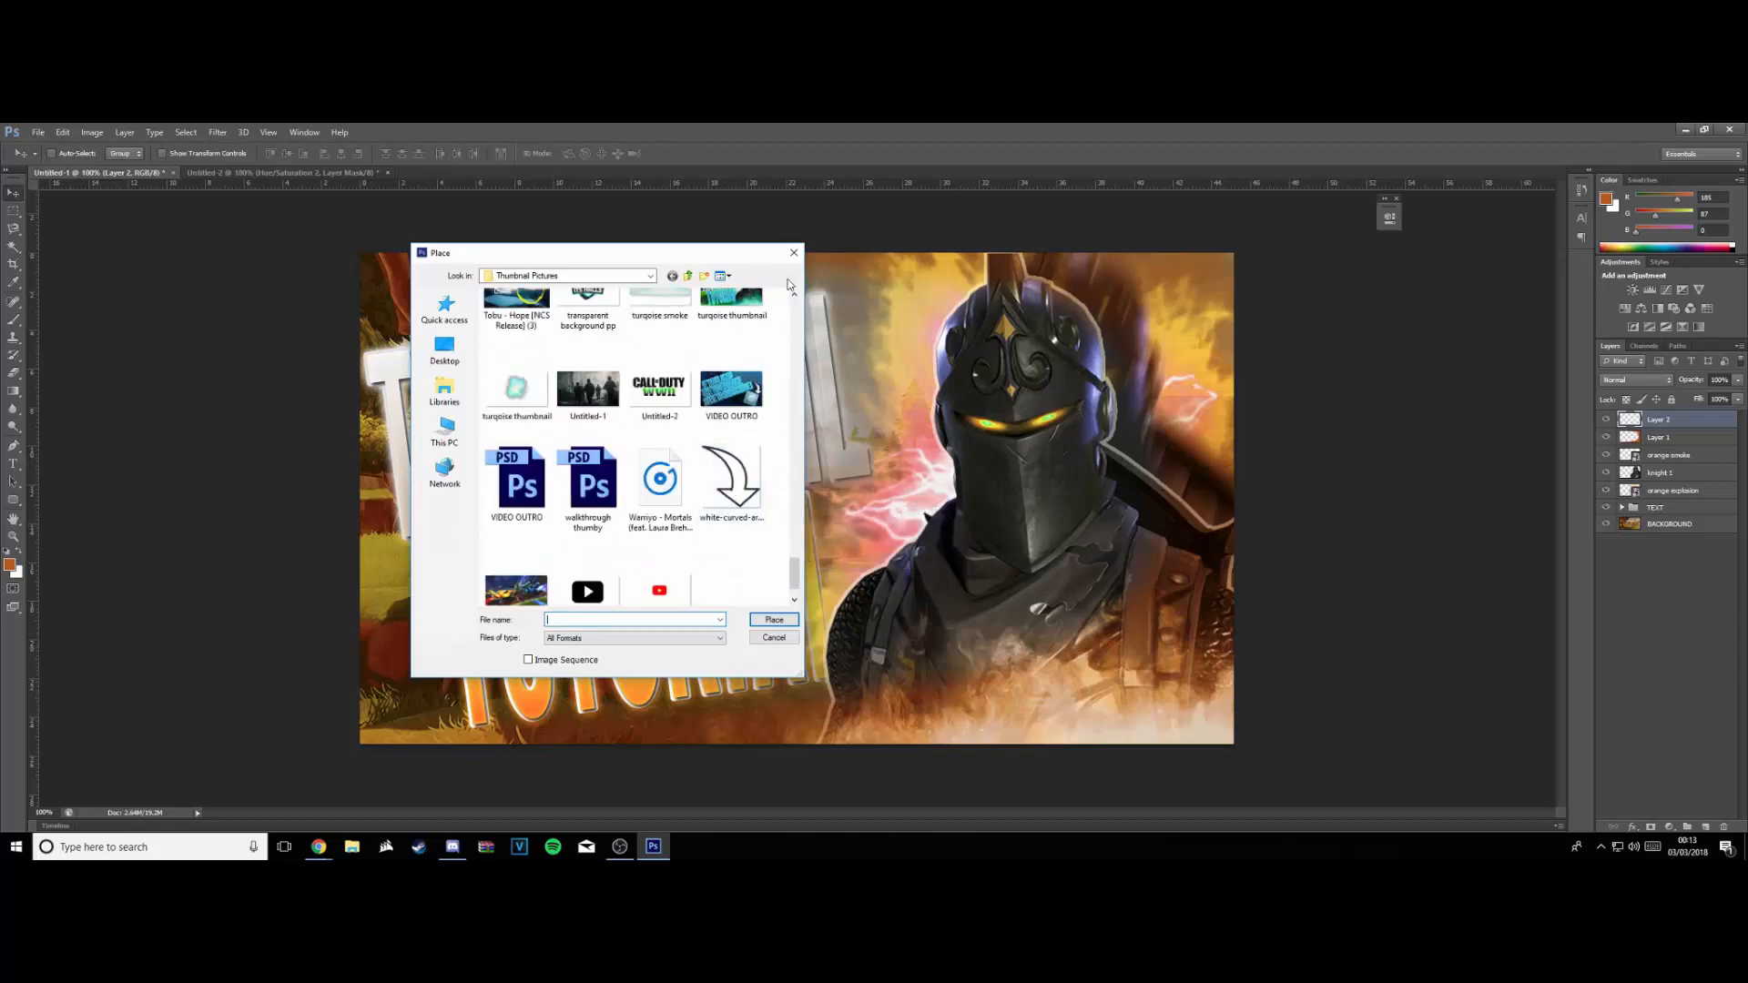
pyautogui.click(794, 252)
# Switch to the recolored logo document and save it as a PNG named aaaaaa in the Thumbnail Pictures folder with the default PNG options
pyautogui.click(273, 172)
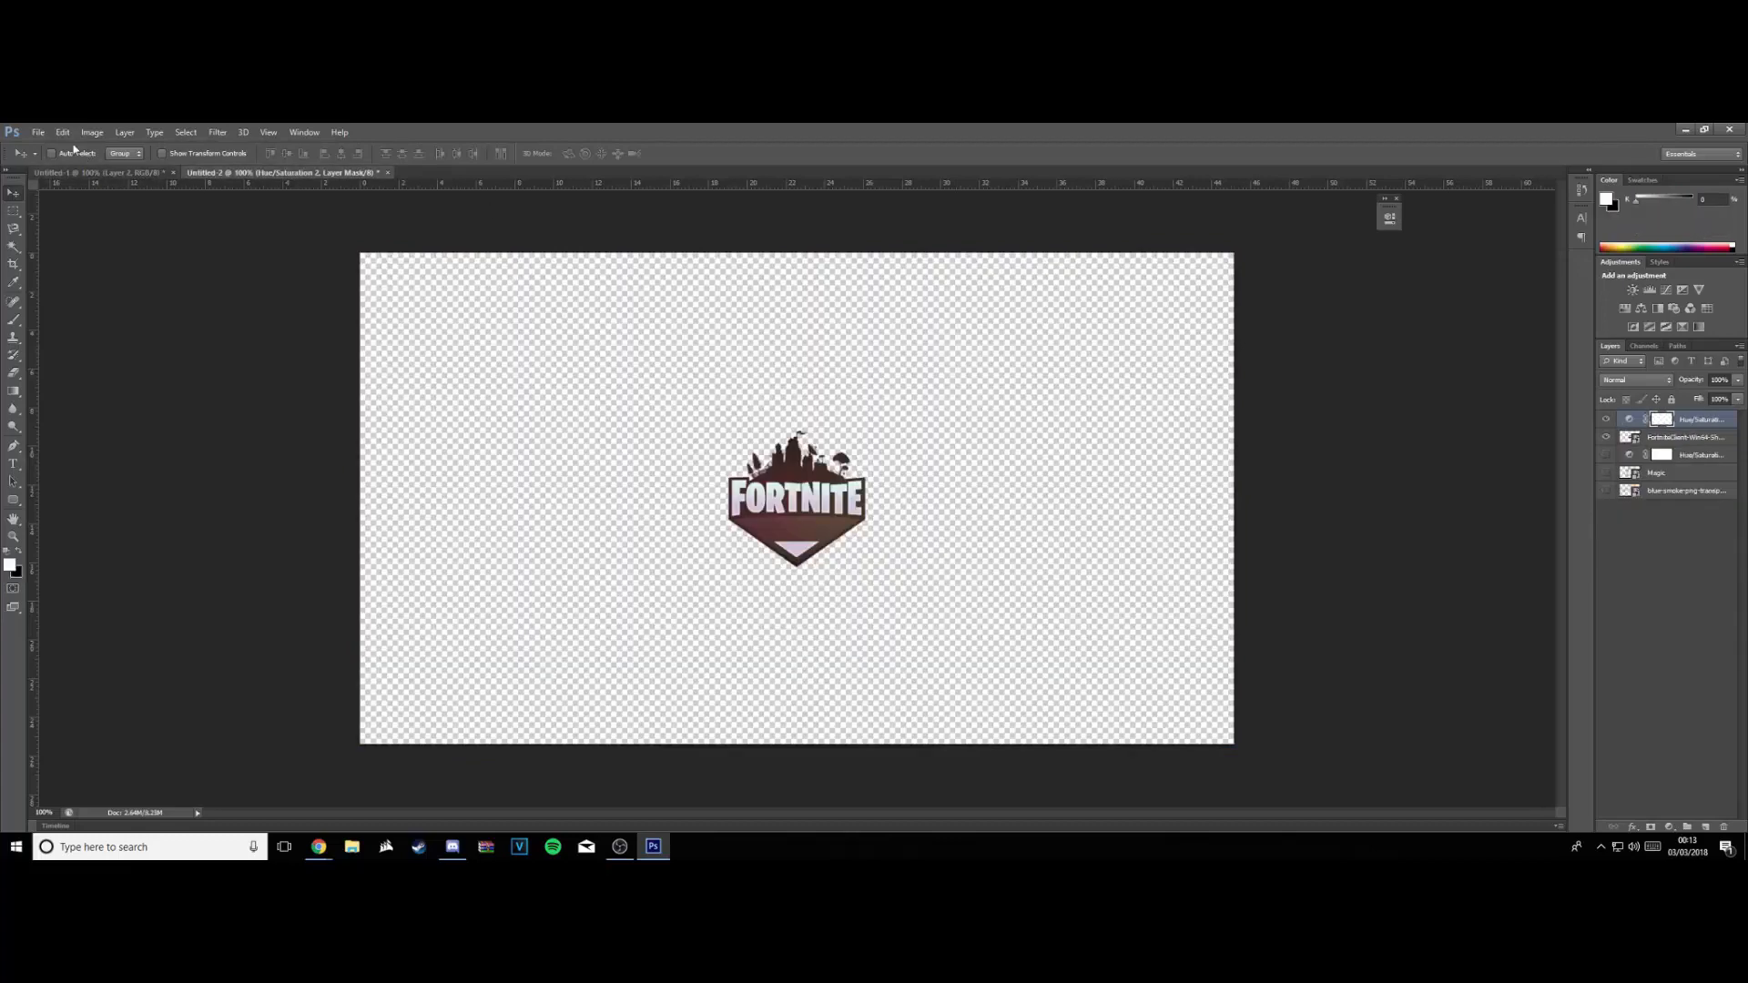
pyautogui.click(38, 132)
pyautogui.click(55, 296)
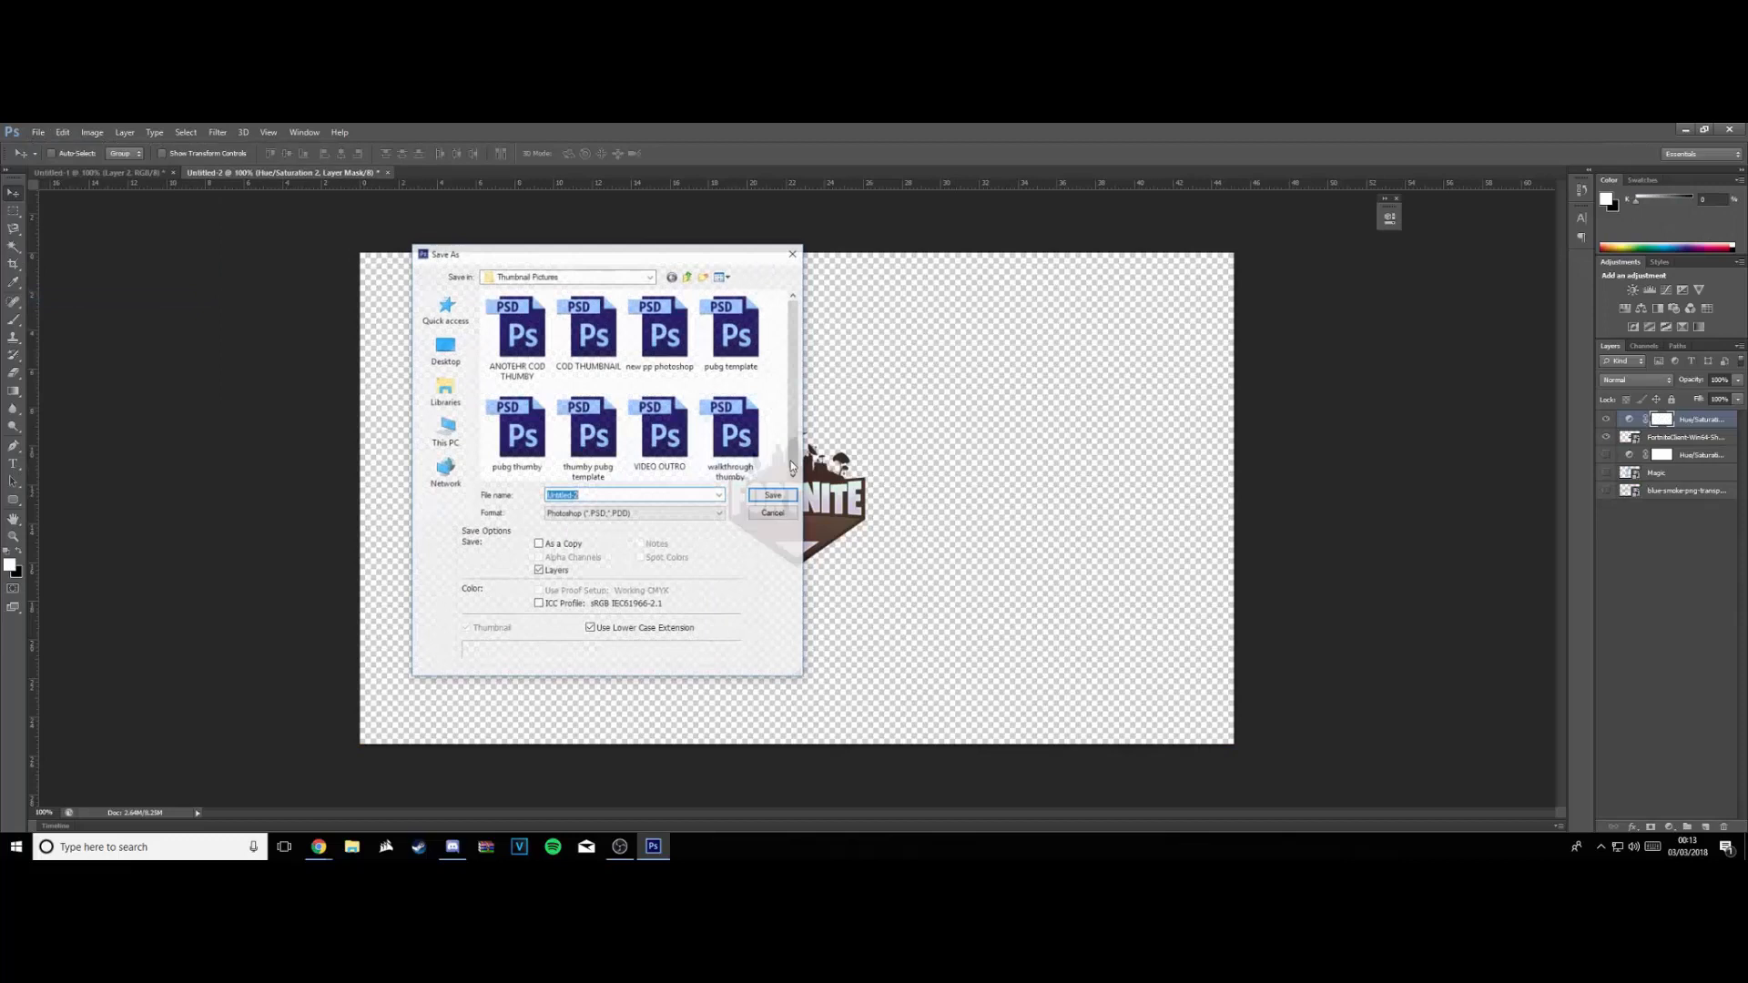
pyautogui.click(445, 351)
pyautogui.doubleClick(537, 451)
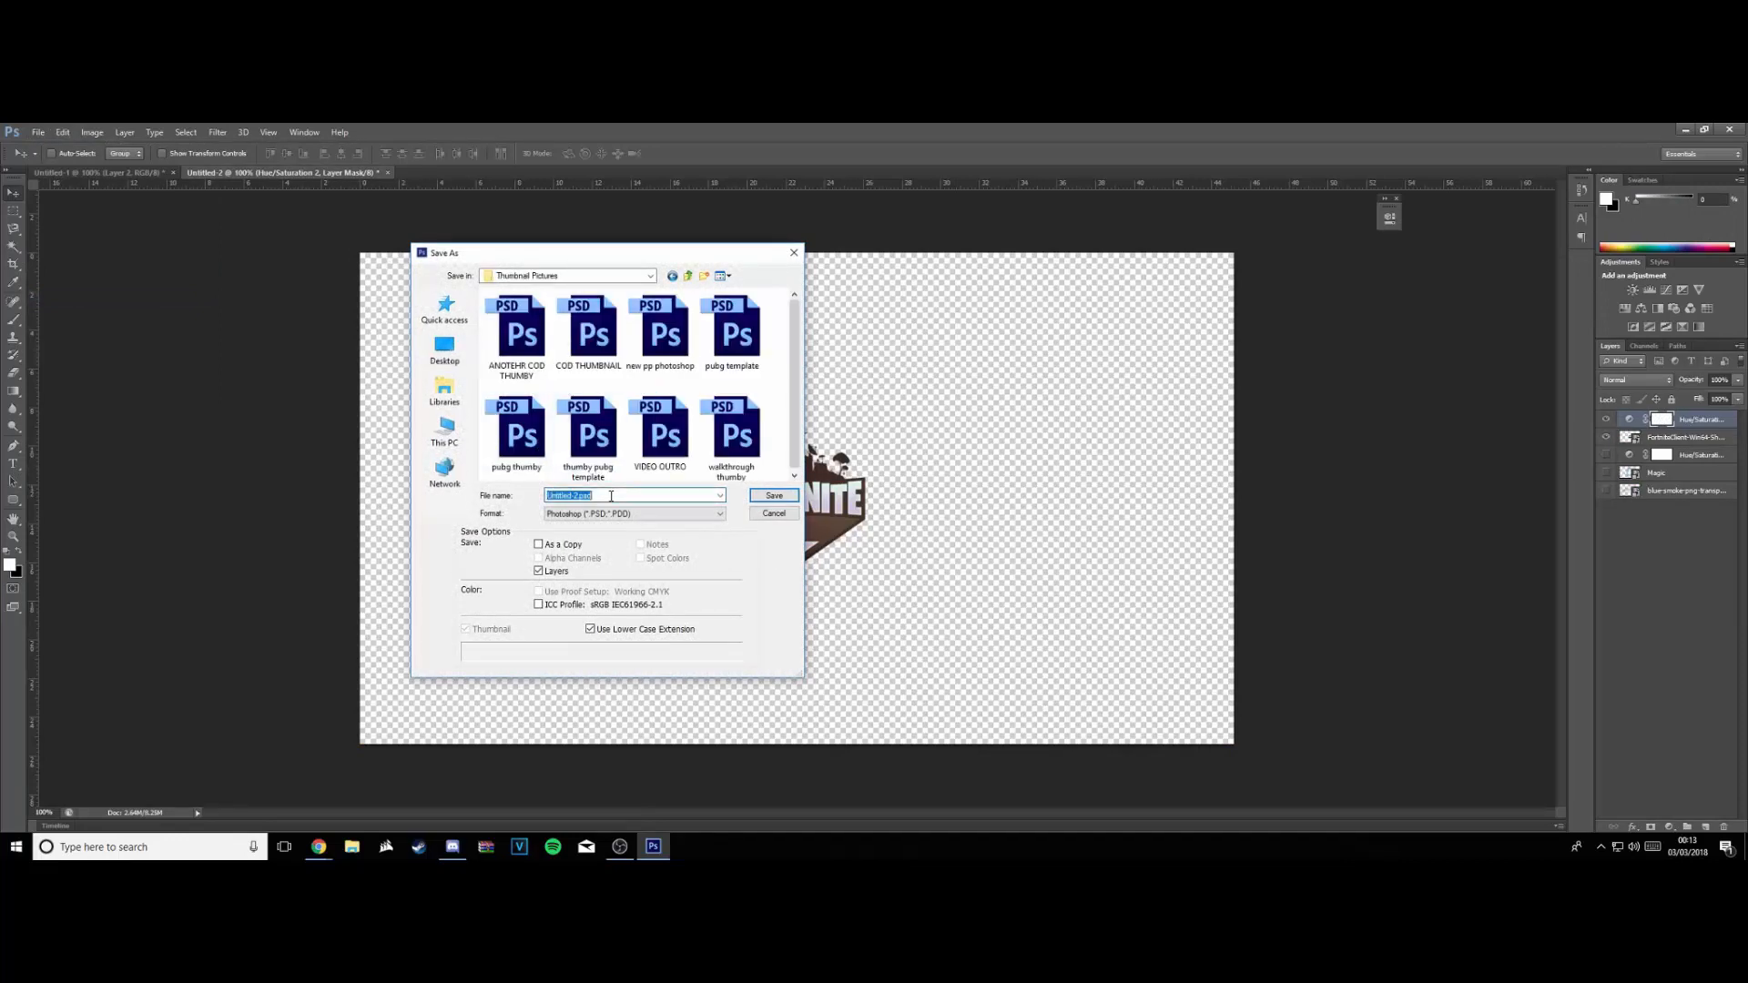
pyautogui.write('a')
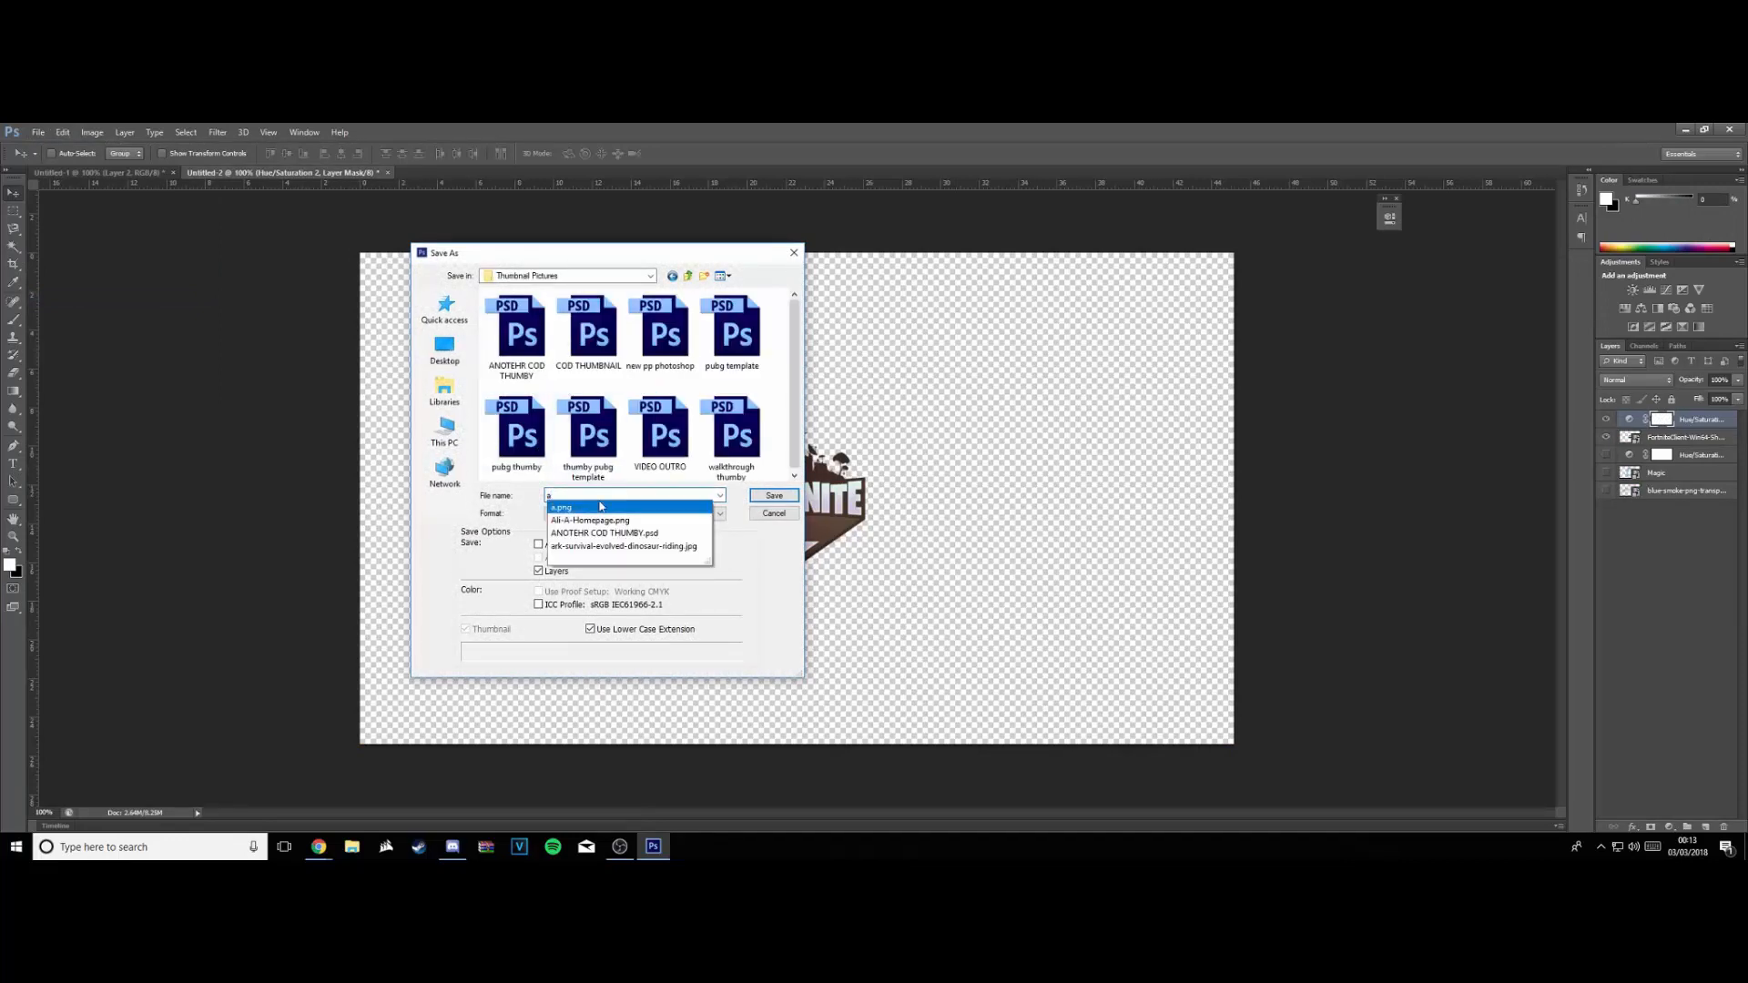
pyautogui.write('aaaaa')
pyautogui.click(626, 513)
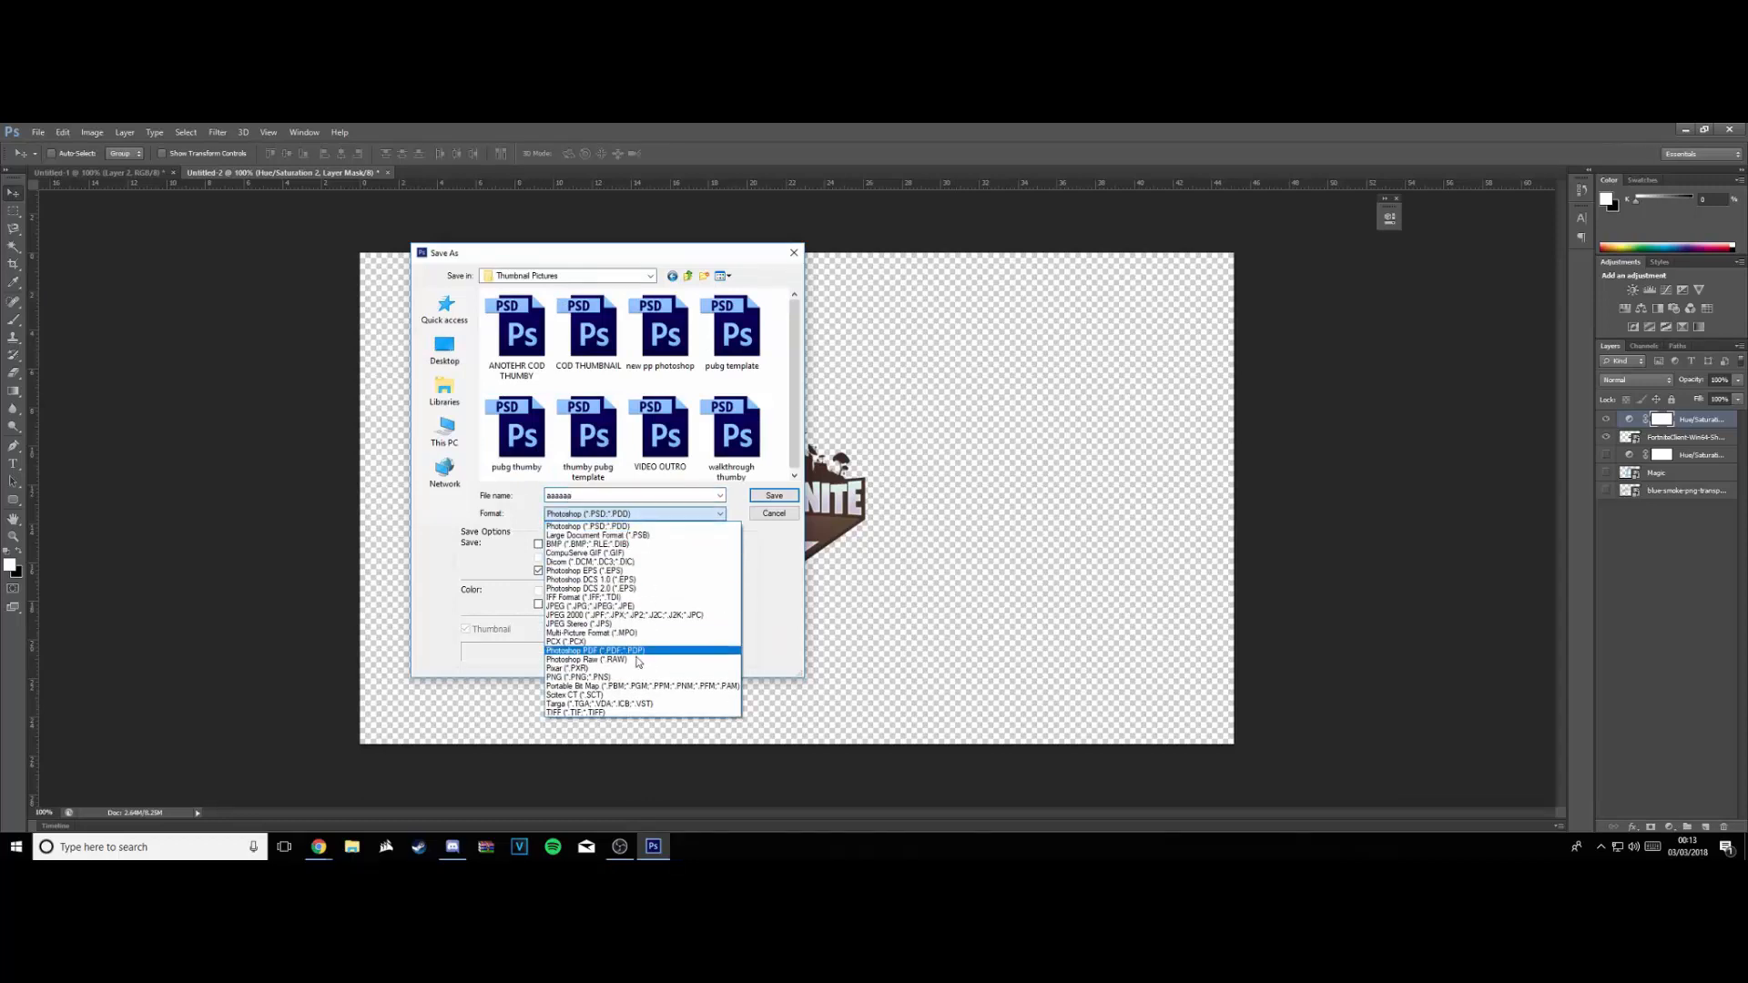
pyautogui.click(637, 682)
pyautogui.click(772, 499)
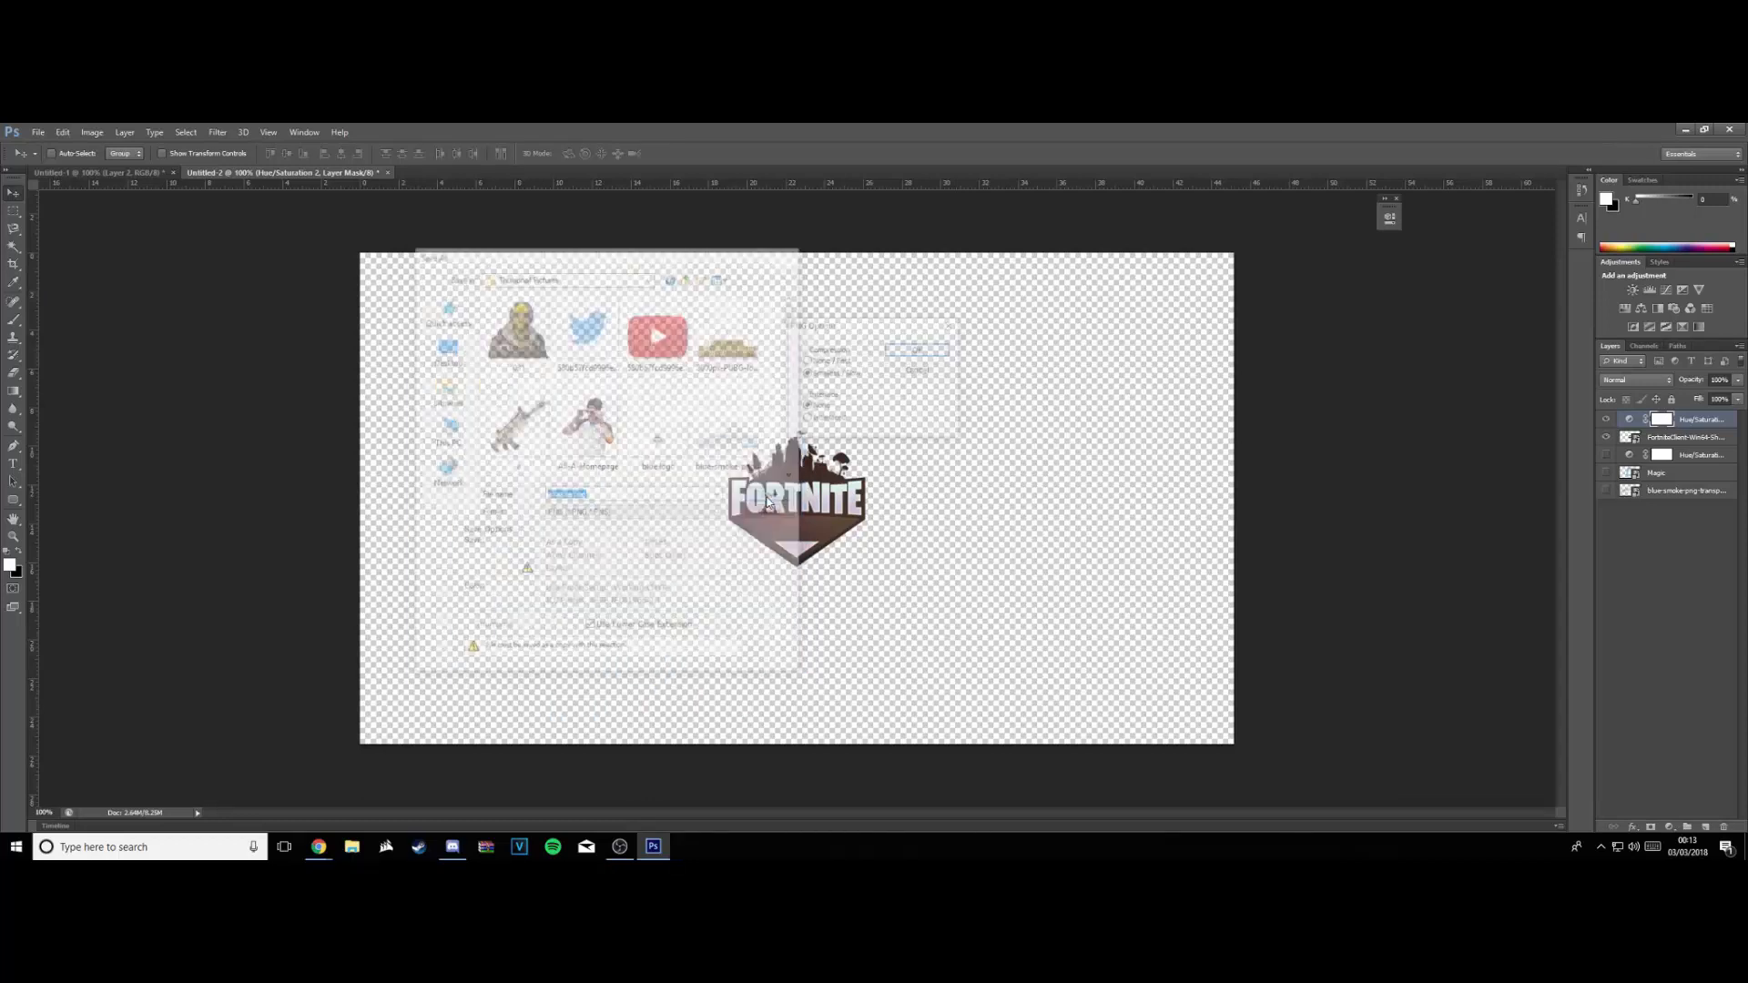
pyautogui.click(894, 355)
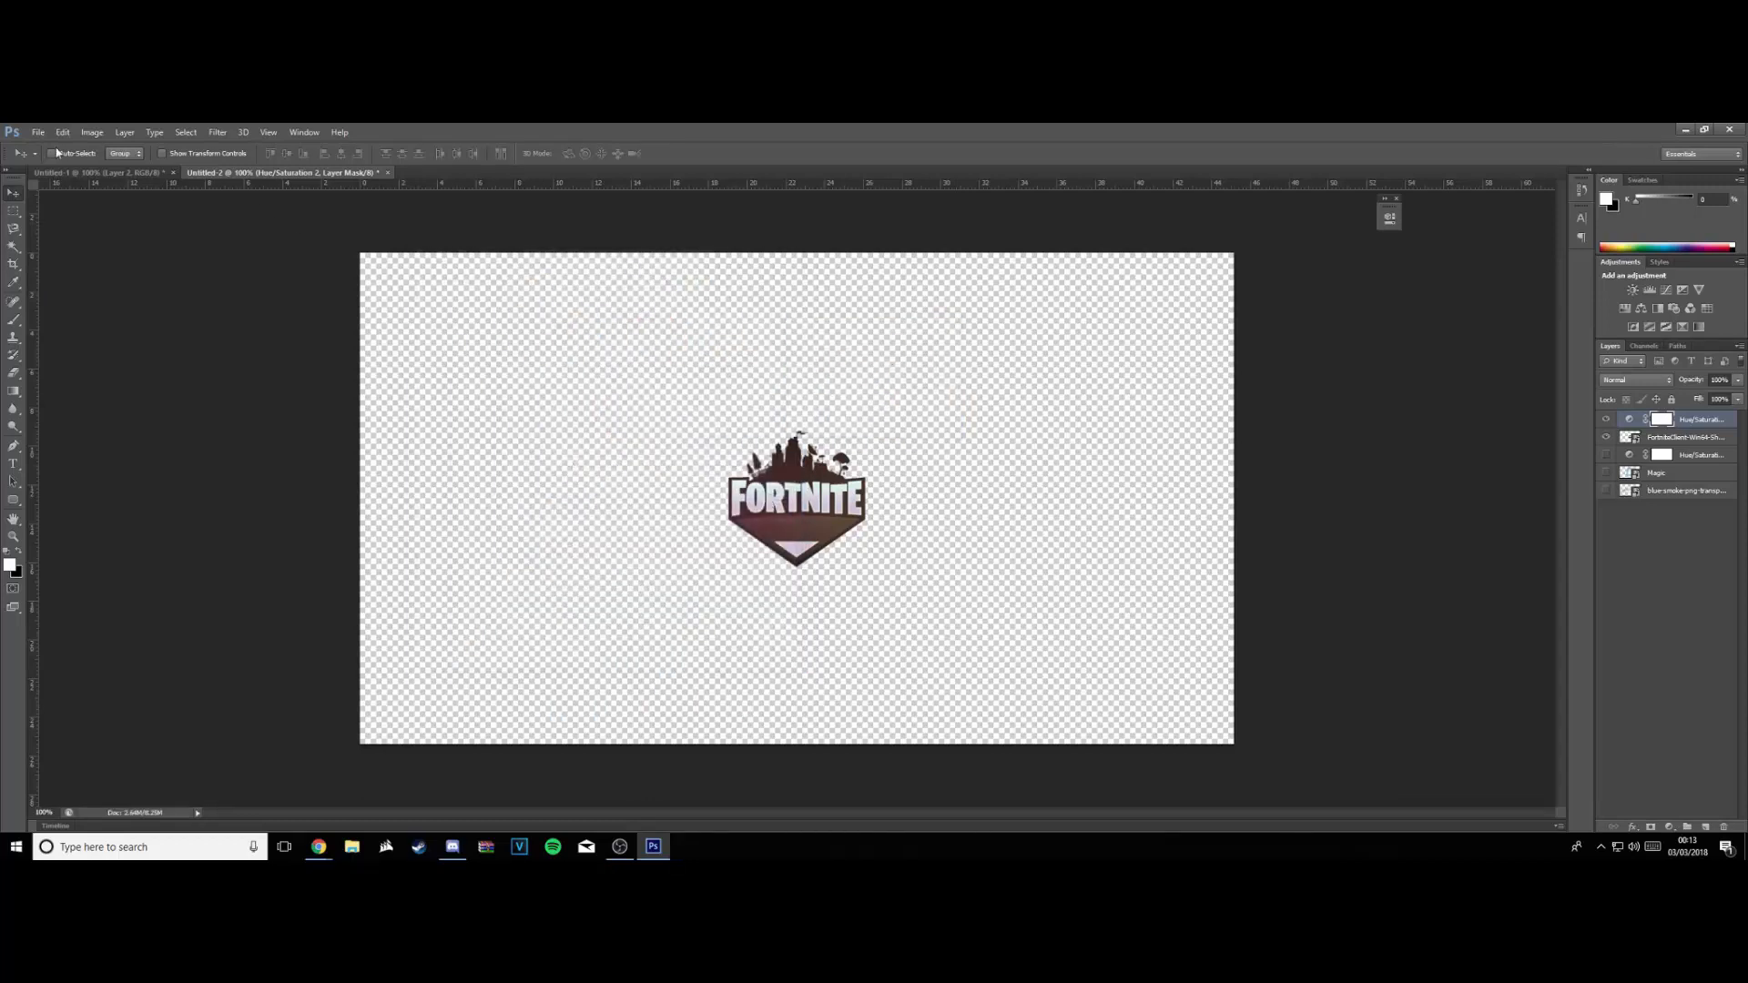
# Return to the thumbnail document and look through the Thumbnail Pictures folder and the Desktop for the saved logo to place
pyautogui.click(82, 172)
pyautogui.click(38, 132)
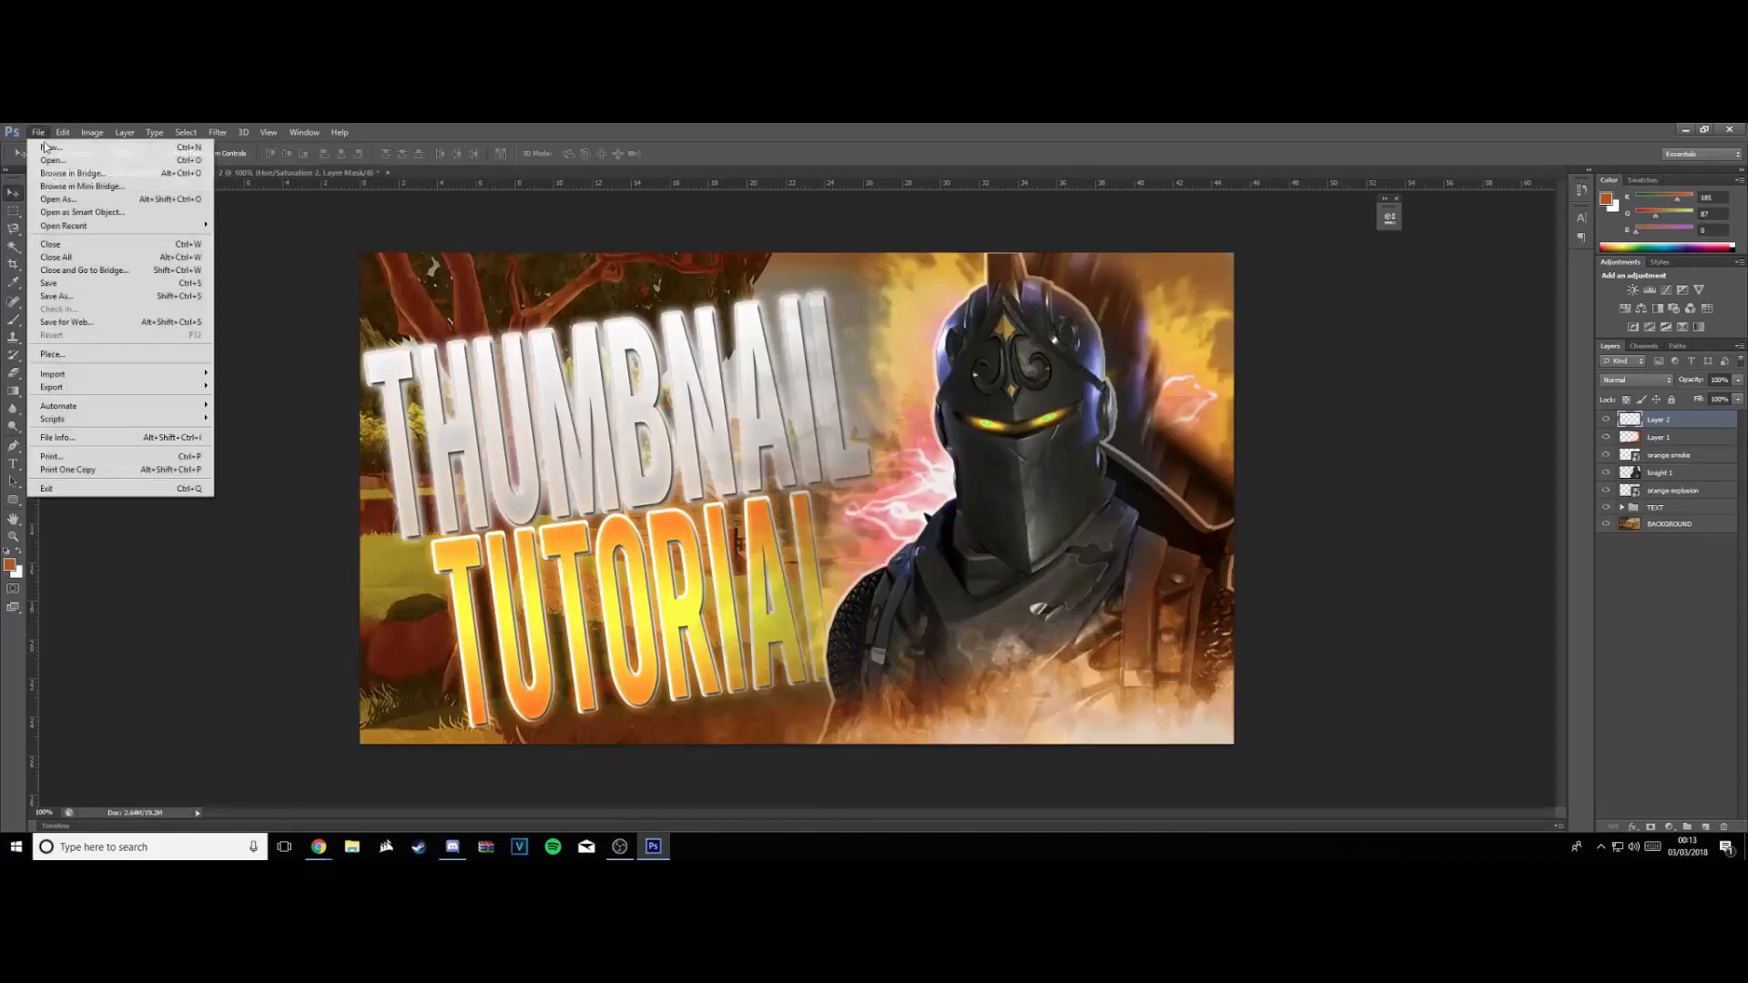
pyautogui.click(80, 296)
pyautogui.click(790, 254)
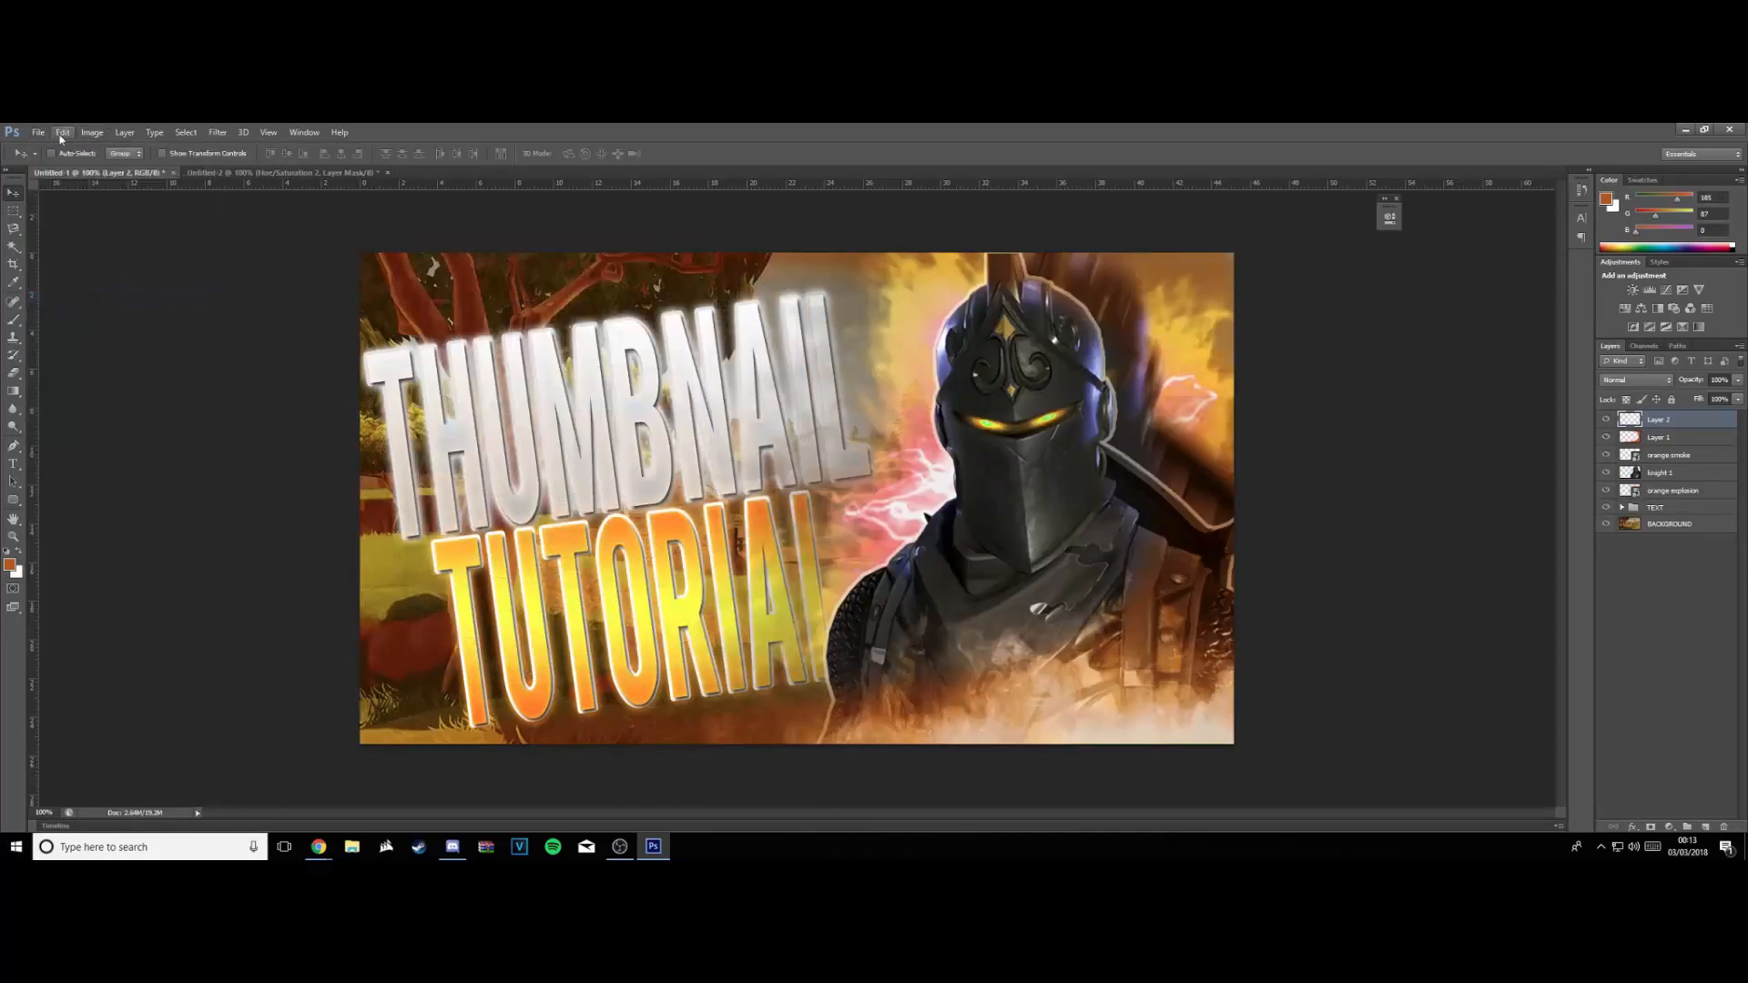
pyautogui.click(38, 132)
pyautogui.click(73, 356)
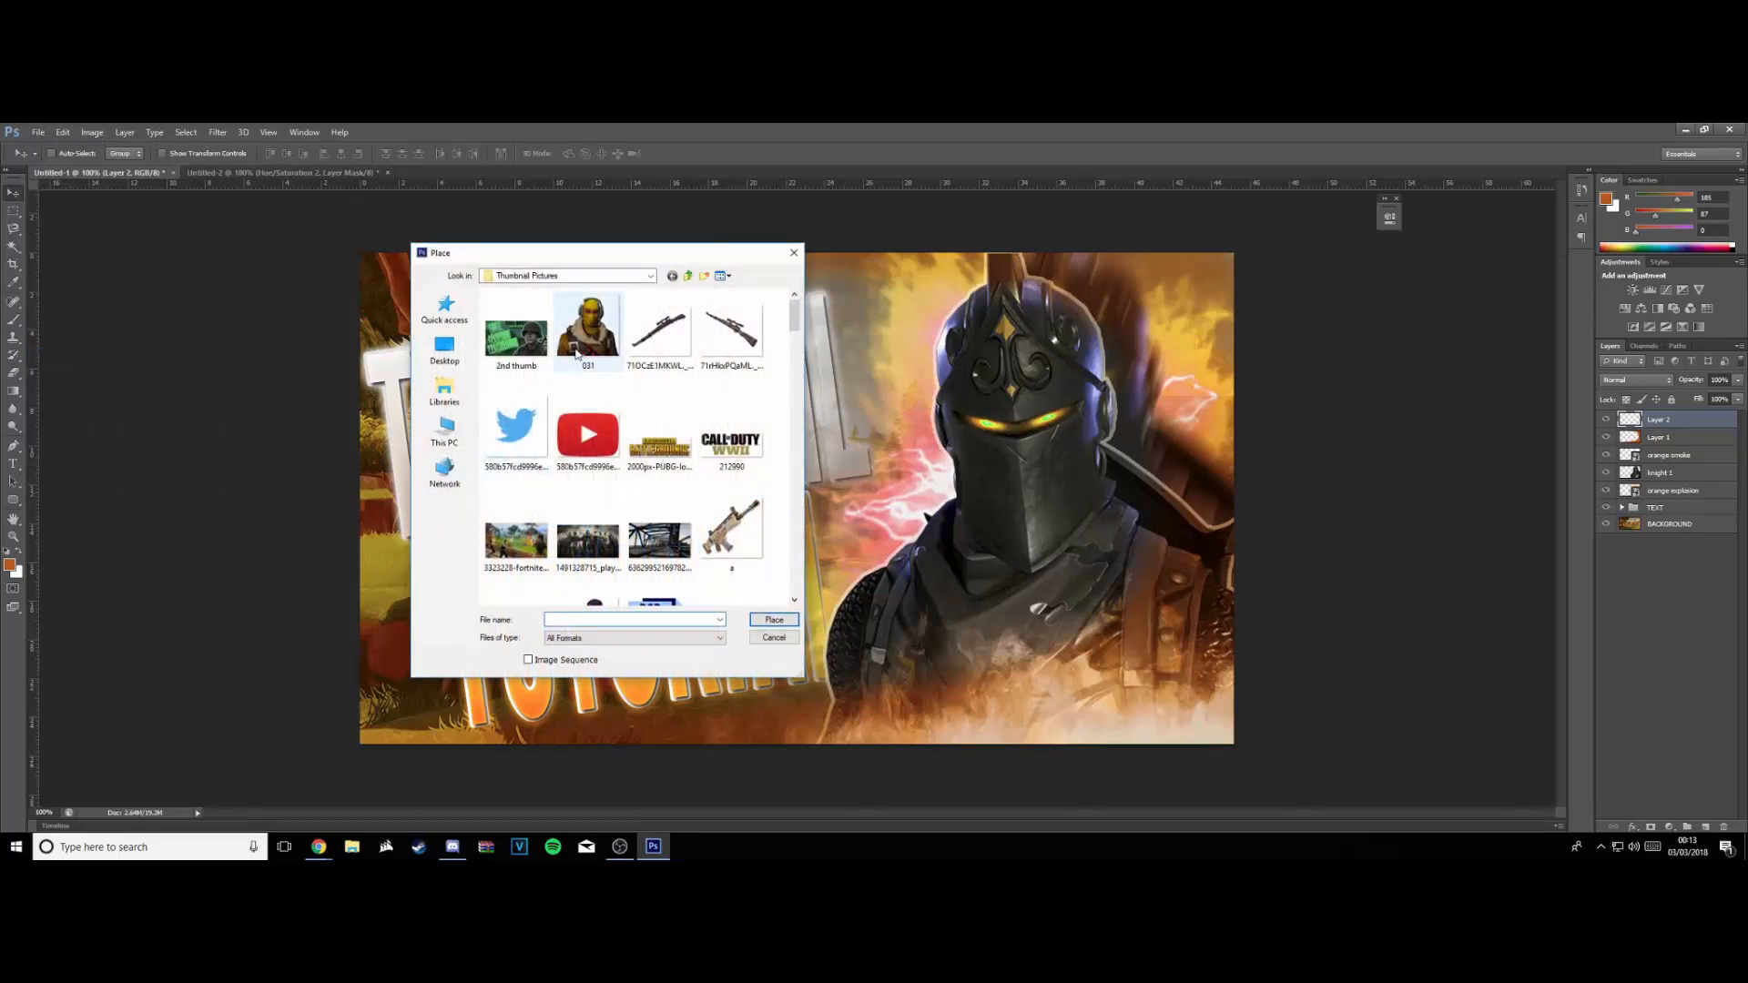
pyautogui.scroll(-5, 576, 354)
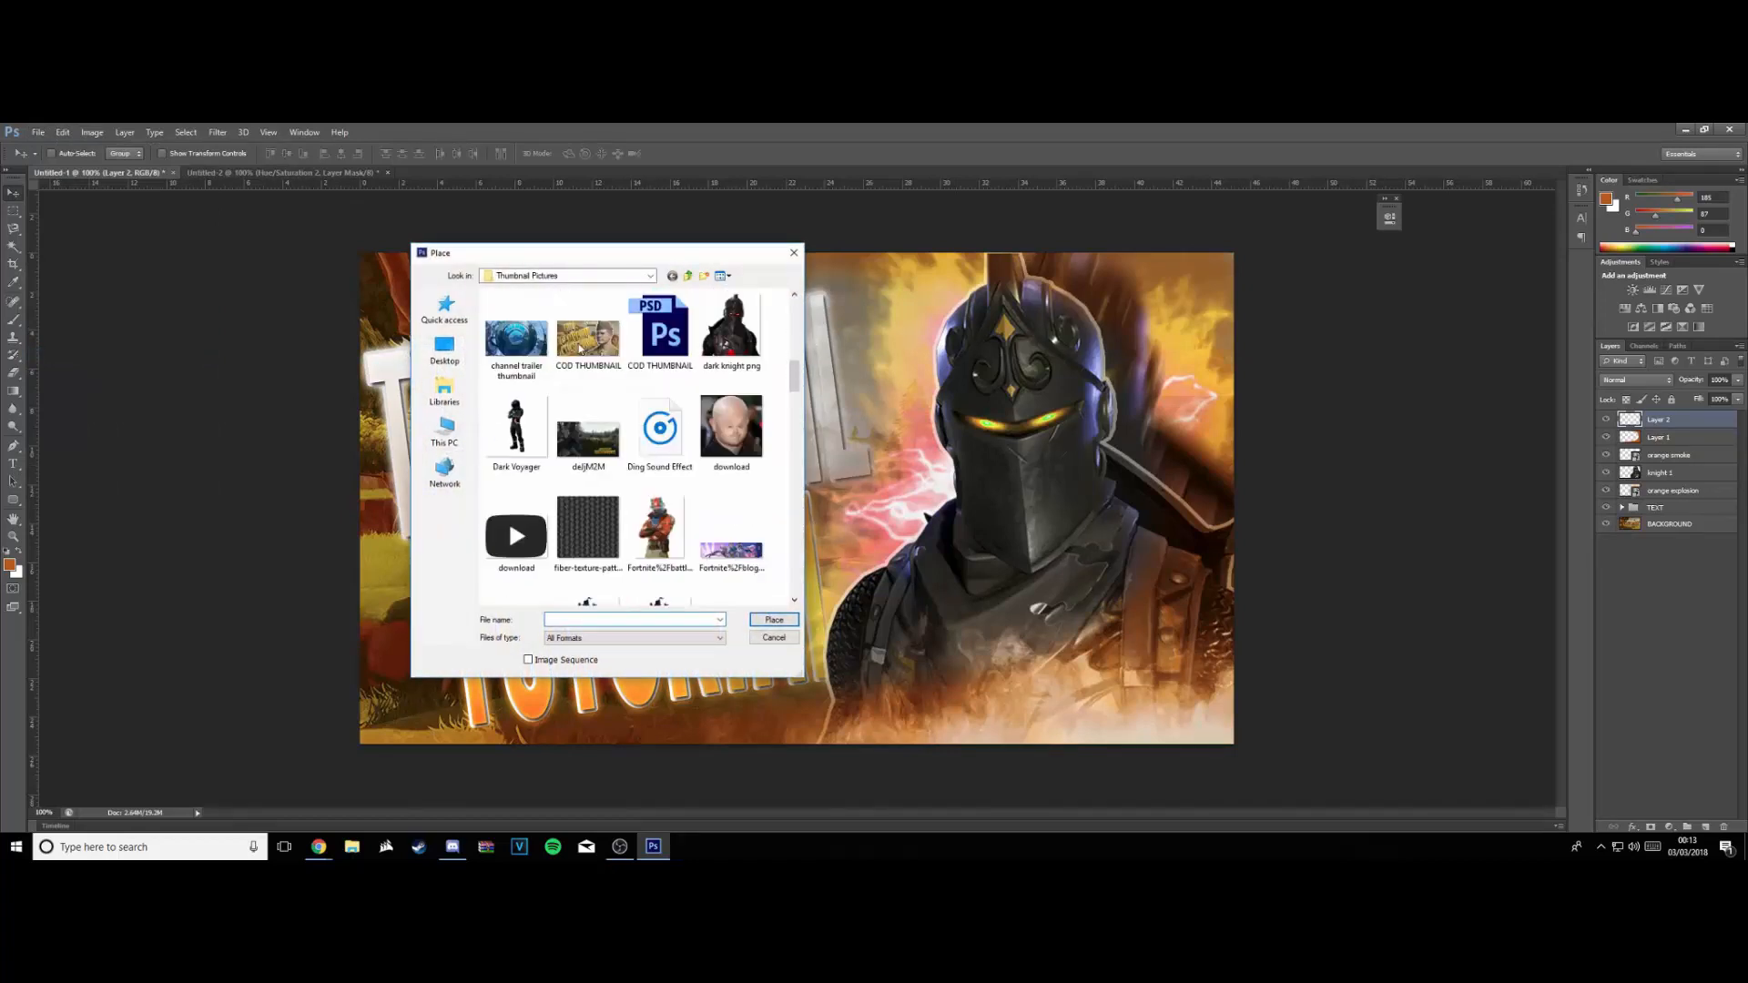
pyautogui.scroll(-6, 579, 348)
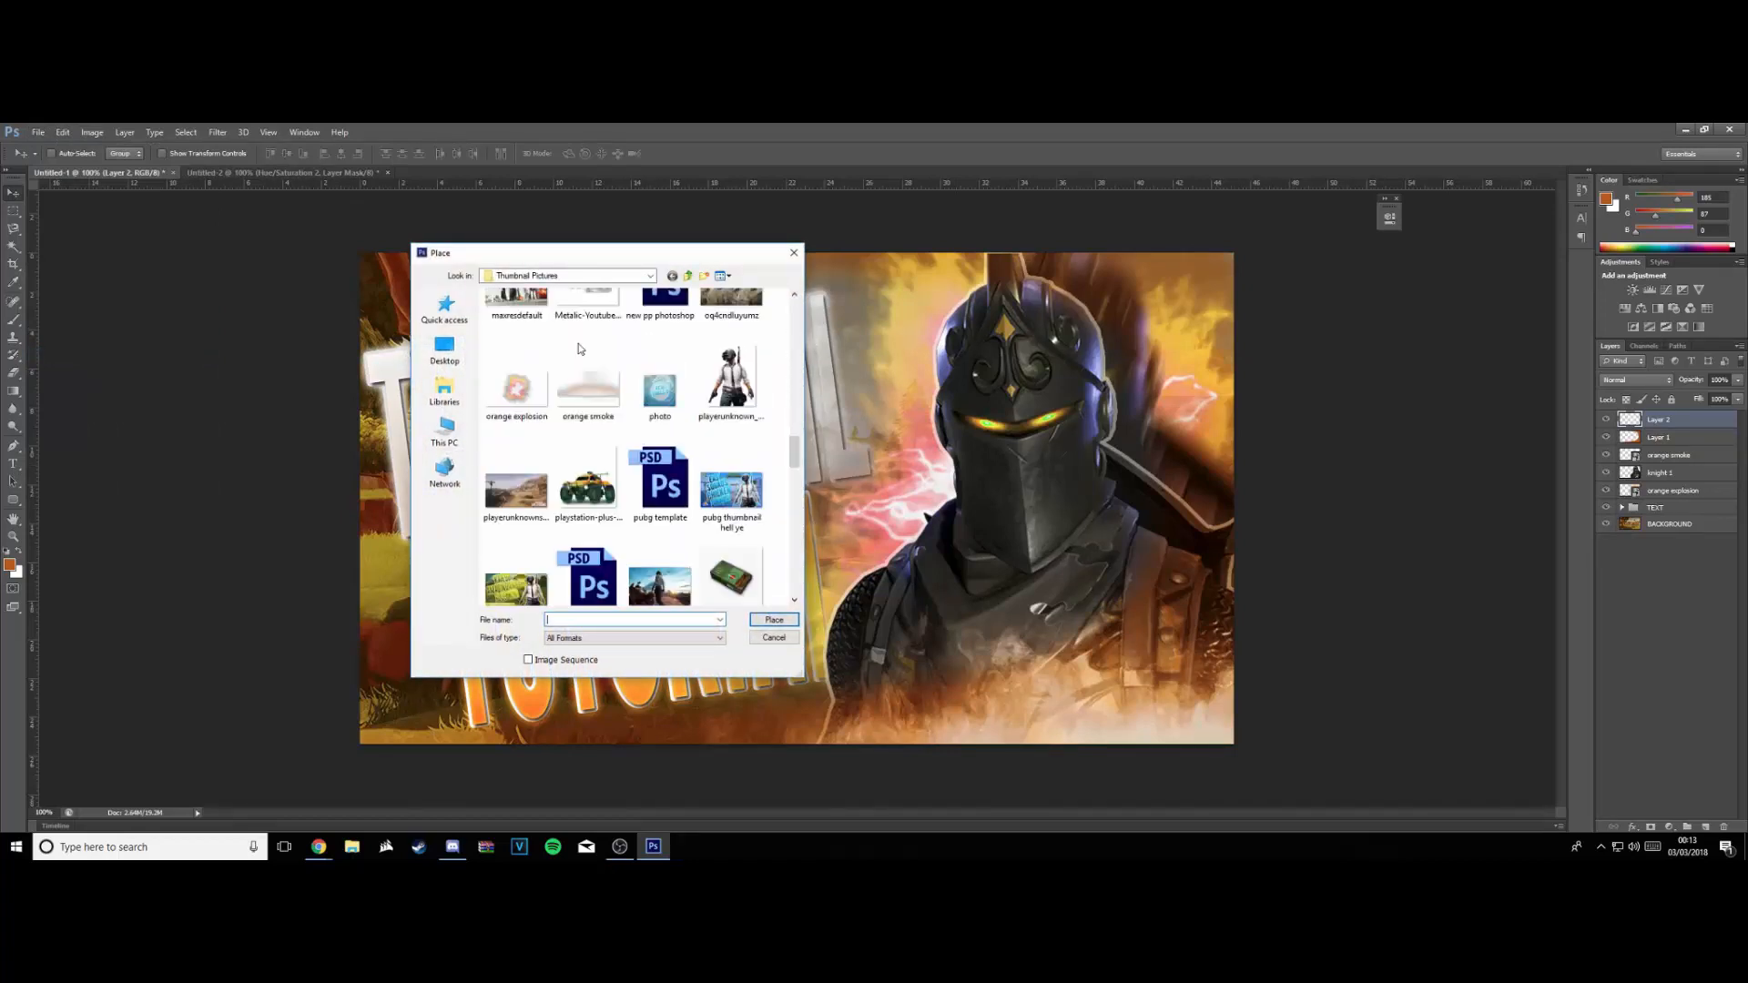
pyautogui.scroll(-6, 580, 348)
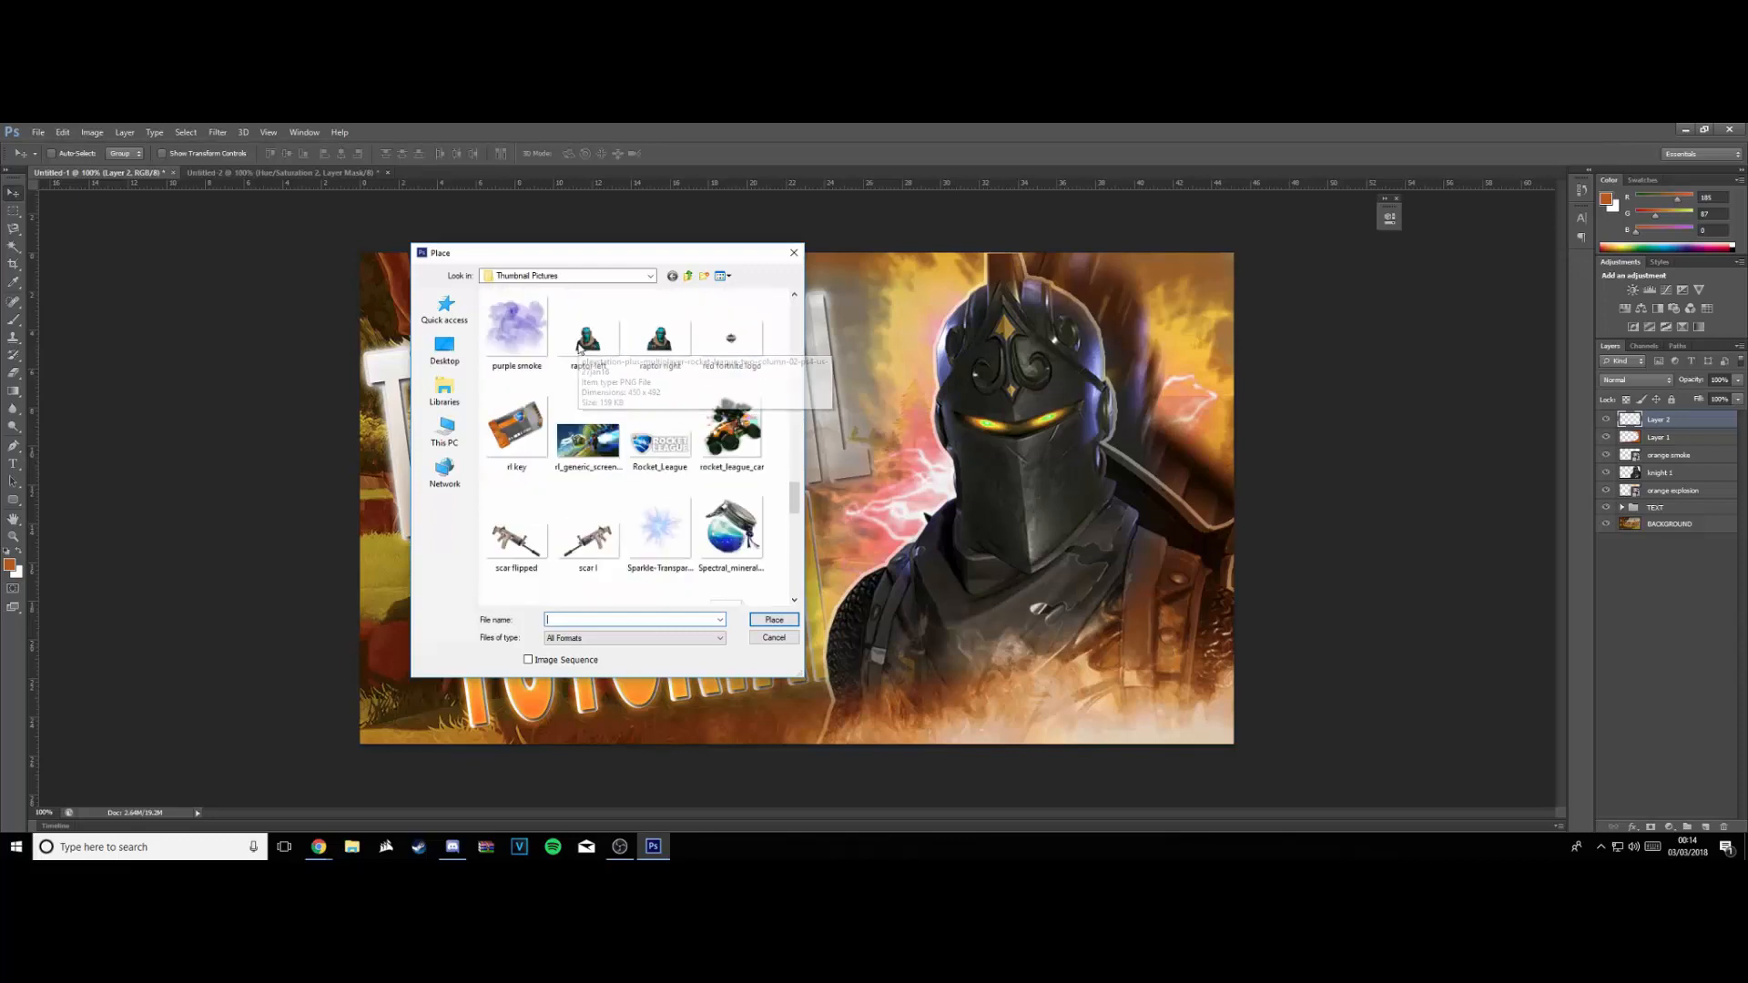
pyautogui.click(445, 349)
pyautogui.scroll(-5, 547, 382)
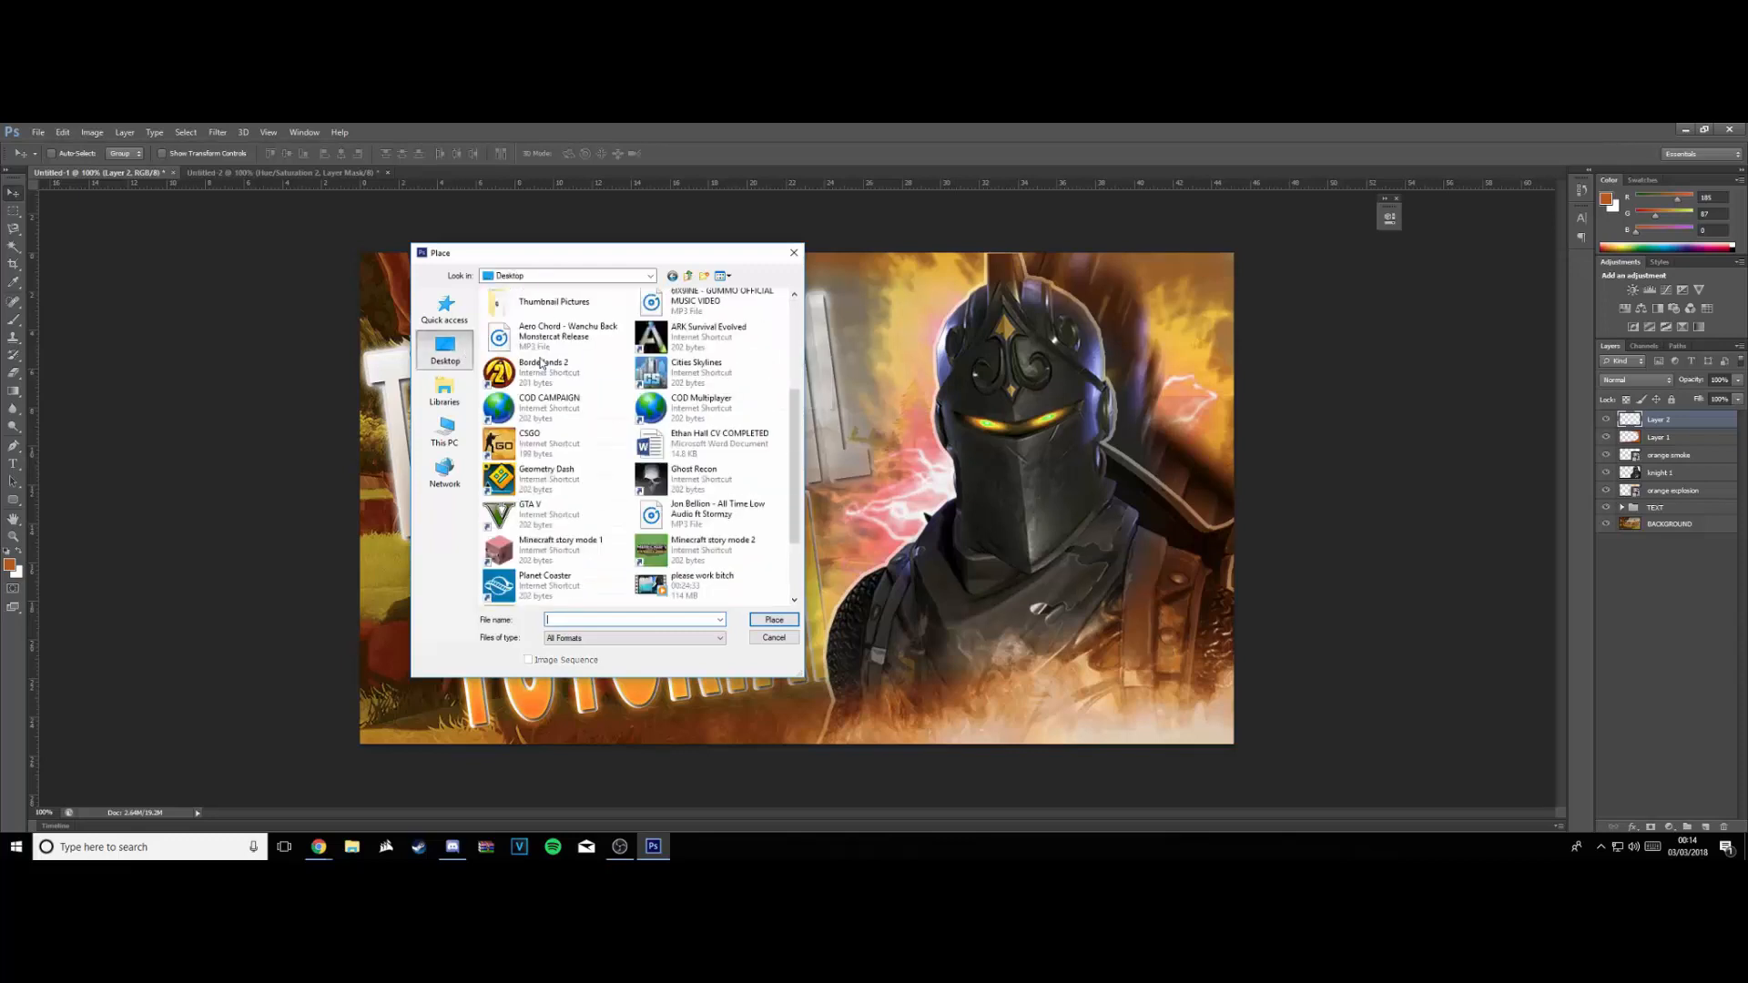
pyautogui.scroll(5, 583, 401)
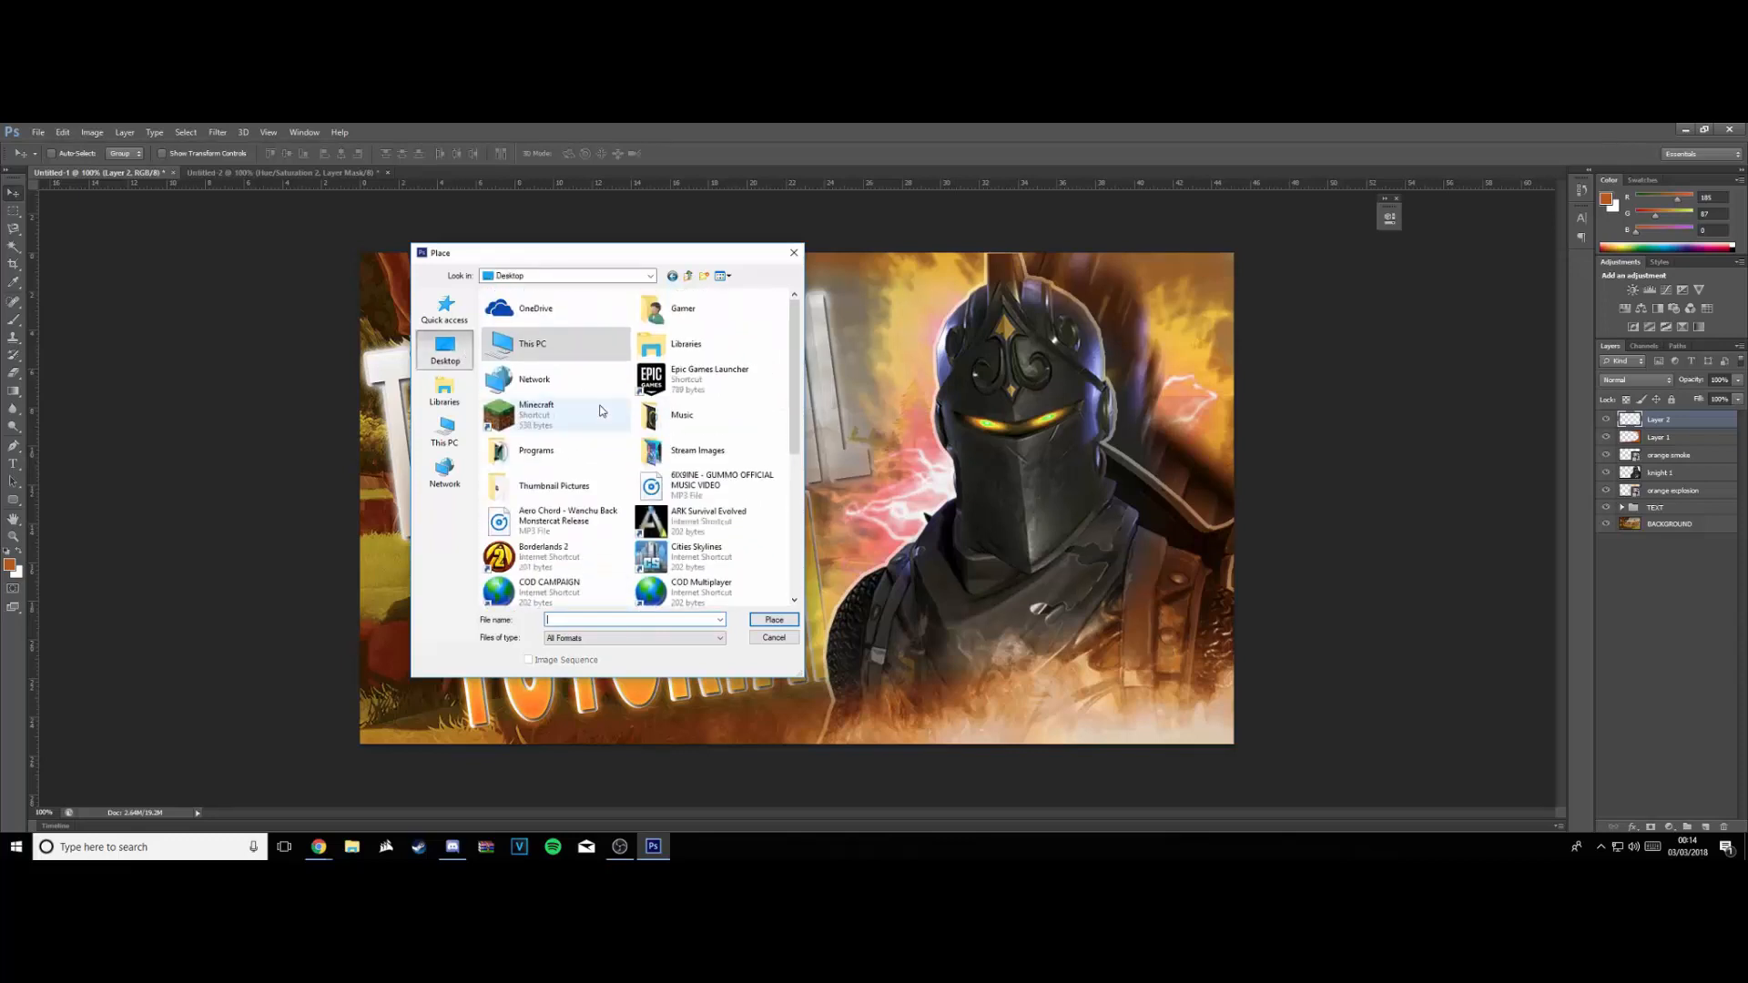
pyautogui.click(794, 252)
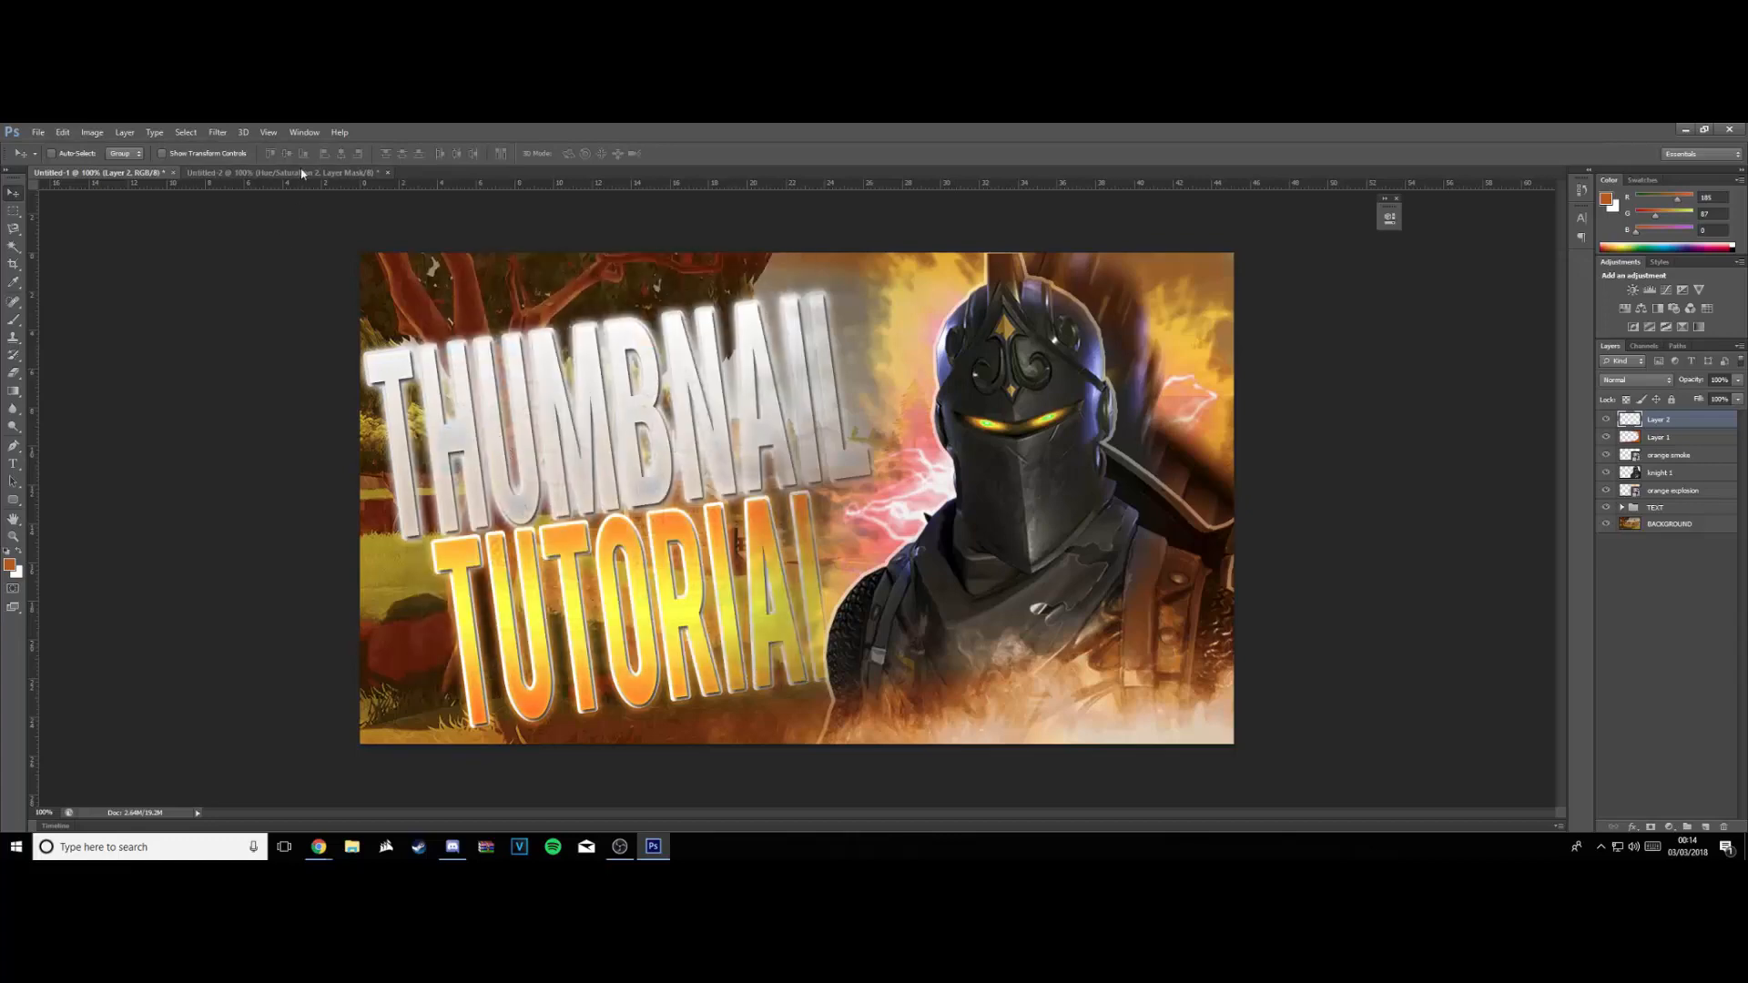
# Start saving the recolored logo document as a PNG named aaaaaaaaaa in the Thumbnail Pictures folder
pyautogui.click(304, 174)
pyautogui.click(39, 132)
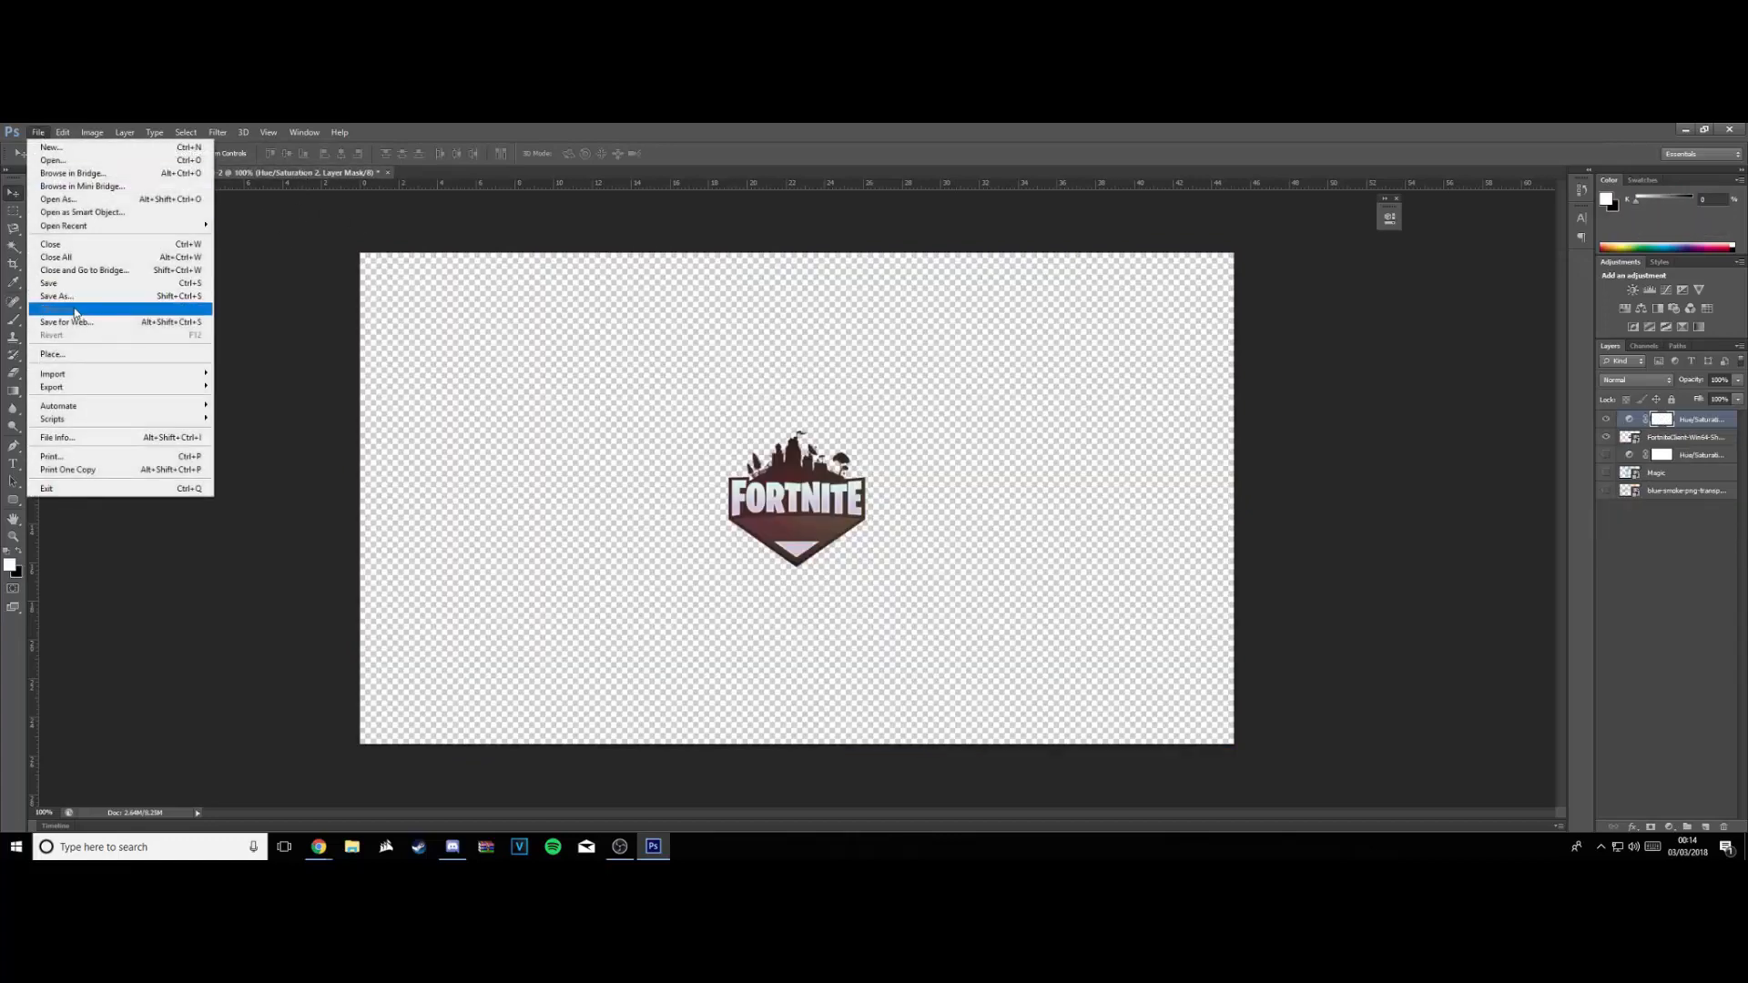
pyautogui.click(73, 304)
pyautogui.click(441, 369)
pyautogui.doubleClick(515, 452)
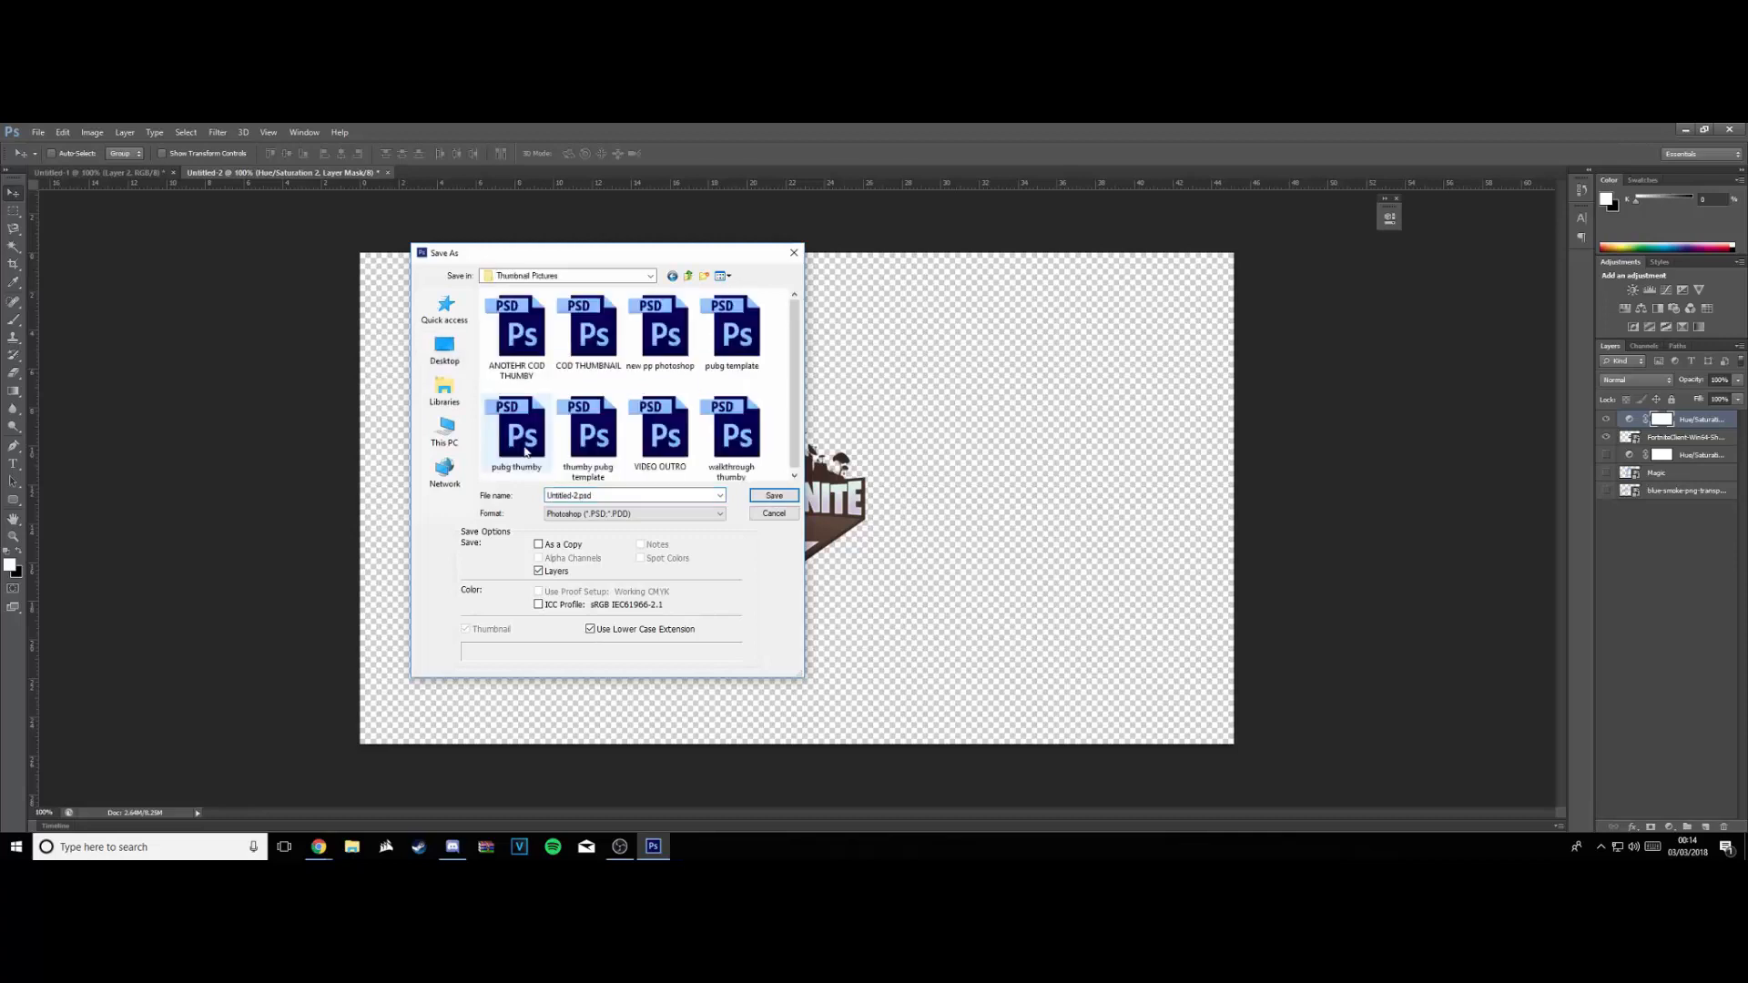
pyautogui.write('aa')
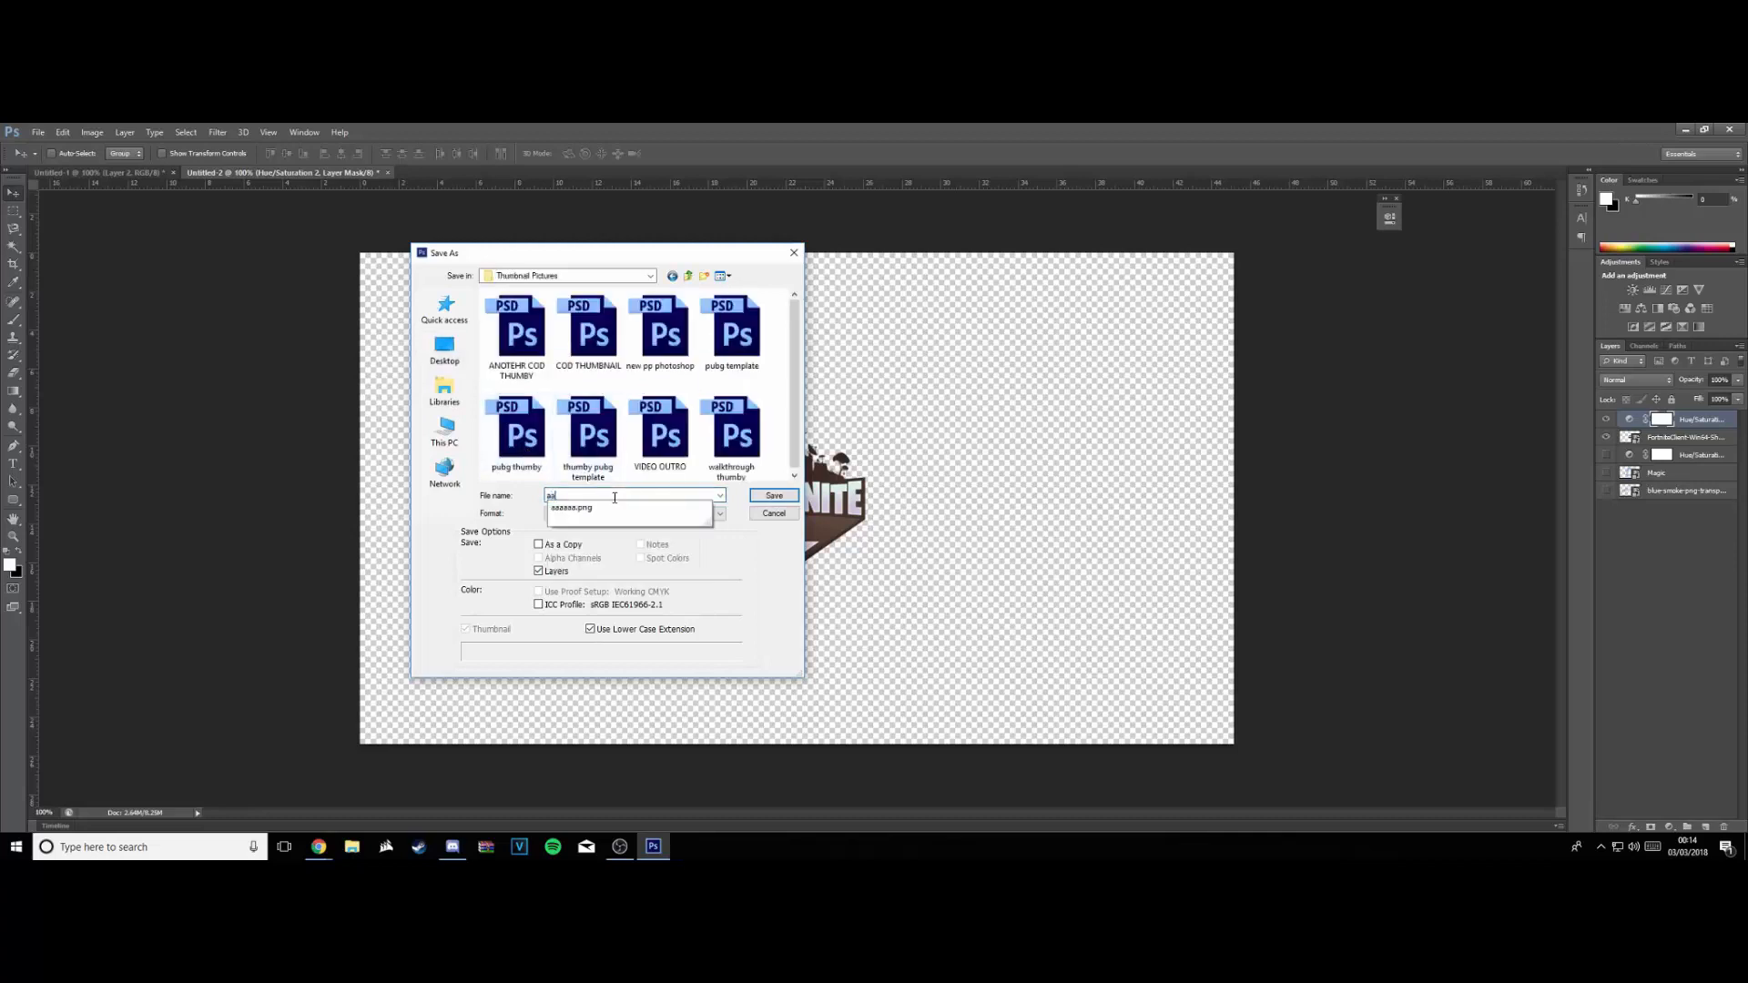
pyautogui.write('aaaaaaaa')
pyautogui.click(679, 514)
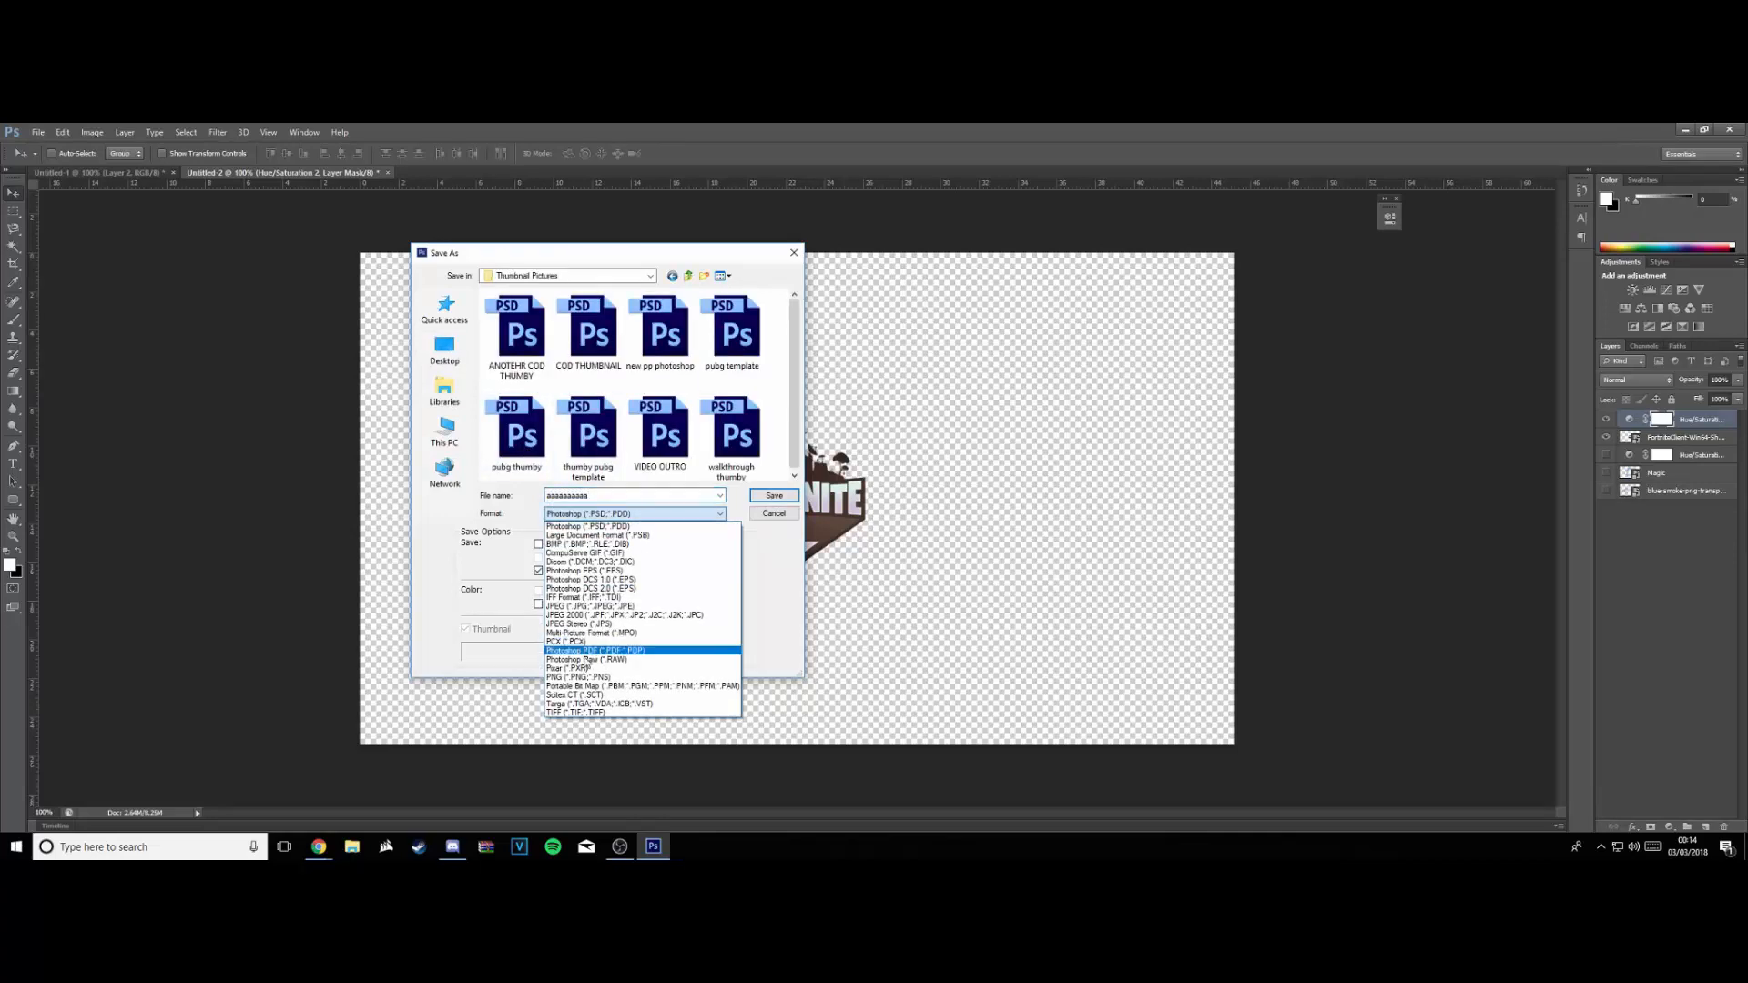
pyautogui.click(590, 690)
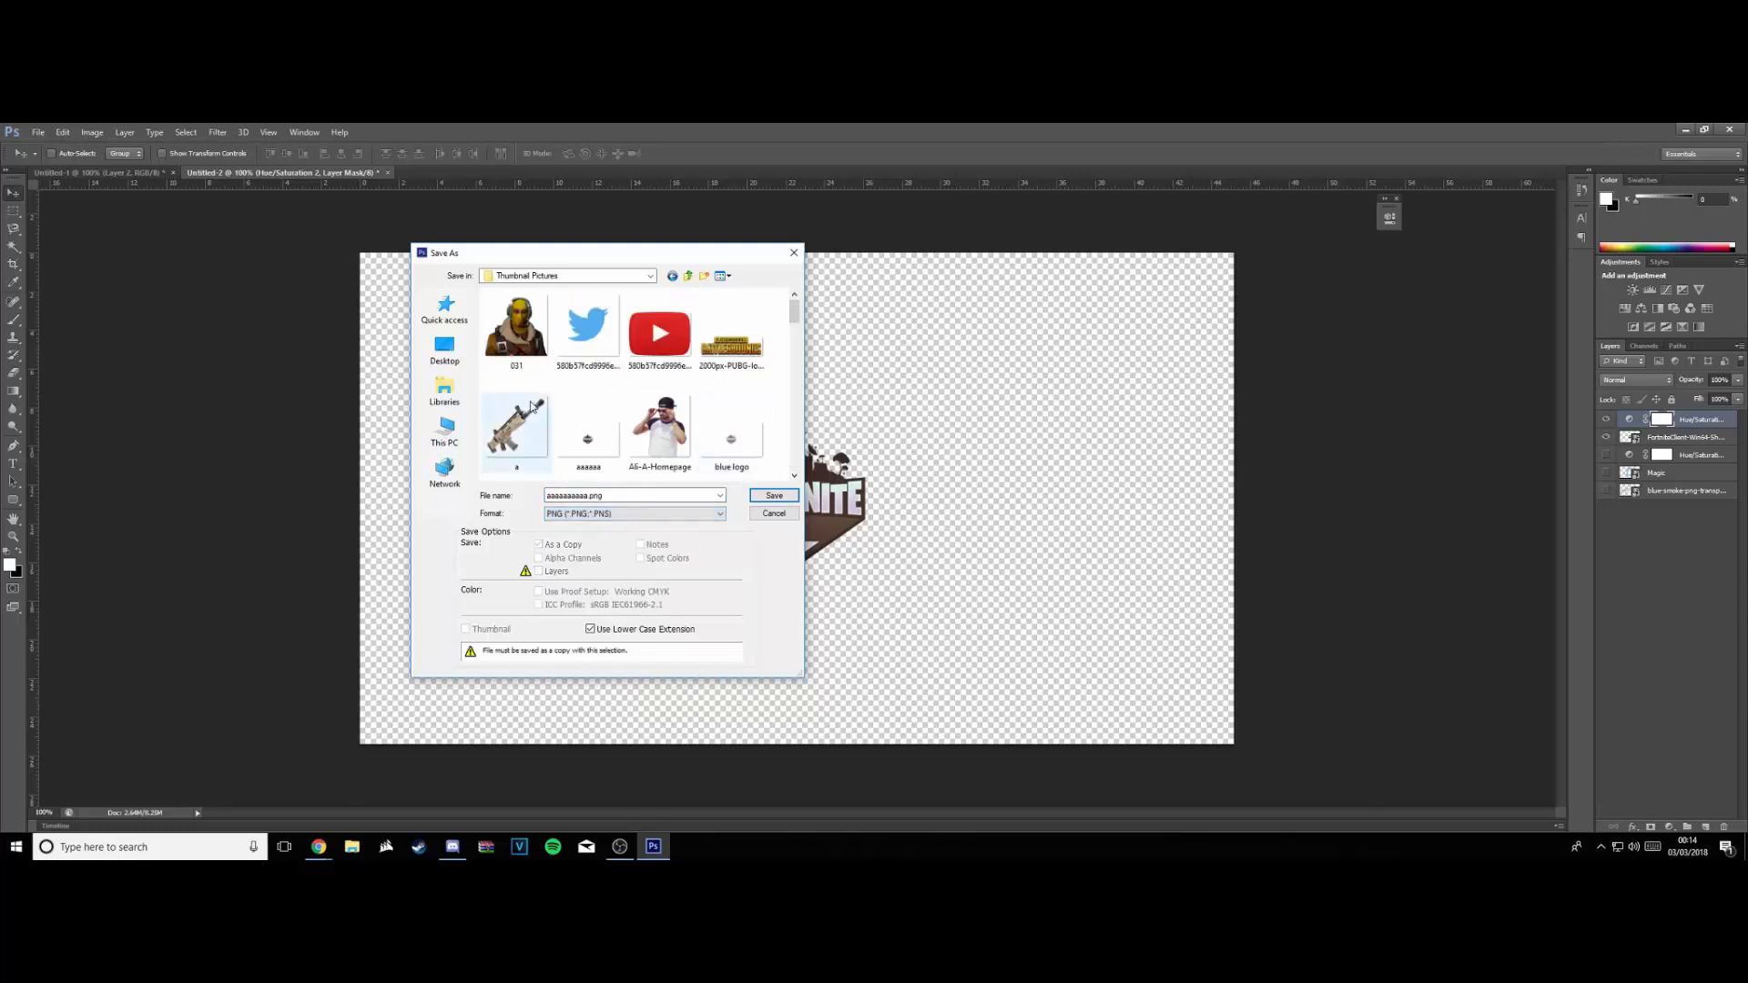
# Reopen Thumbnail Pictures from the Desktop, look through its PNG files, and finish saving the logo there with the default PNG options
pyautogui.click(445, 348)
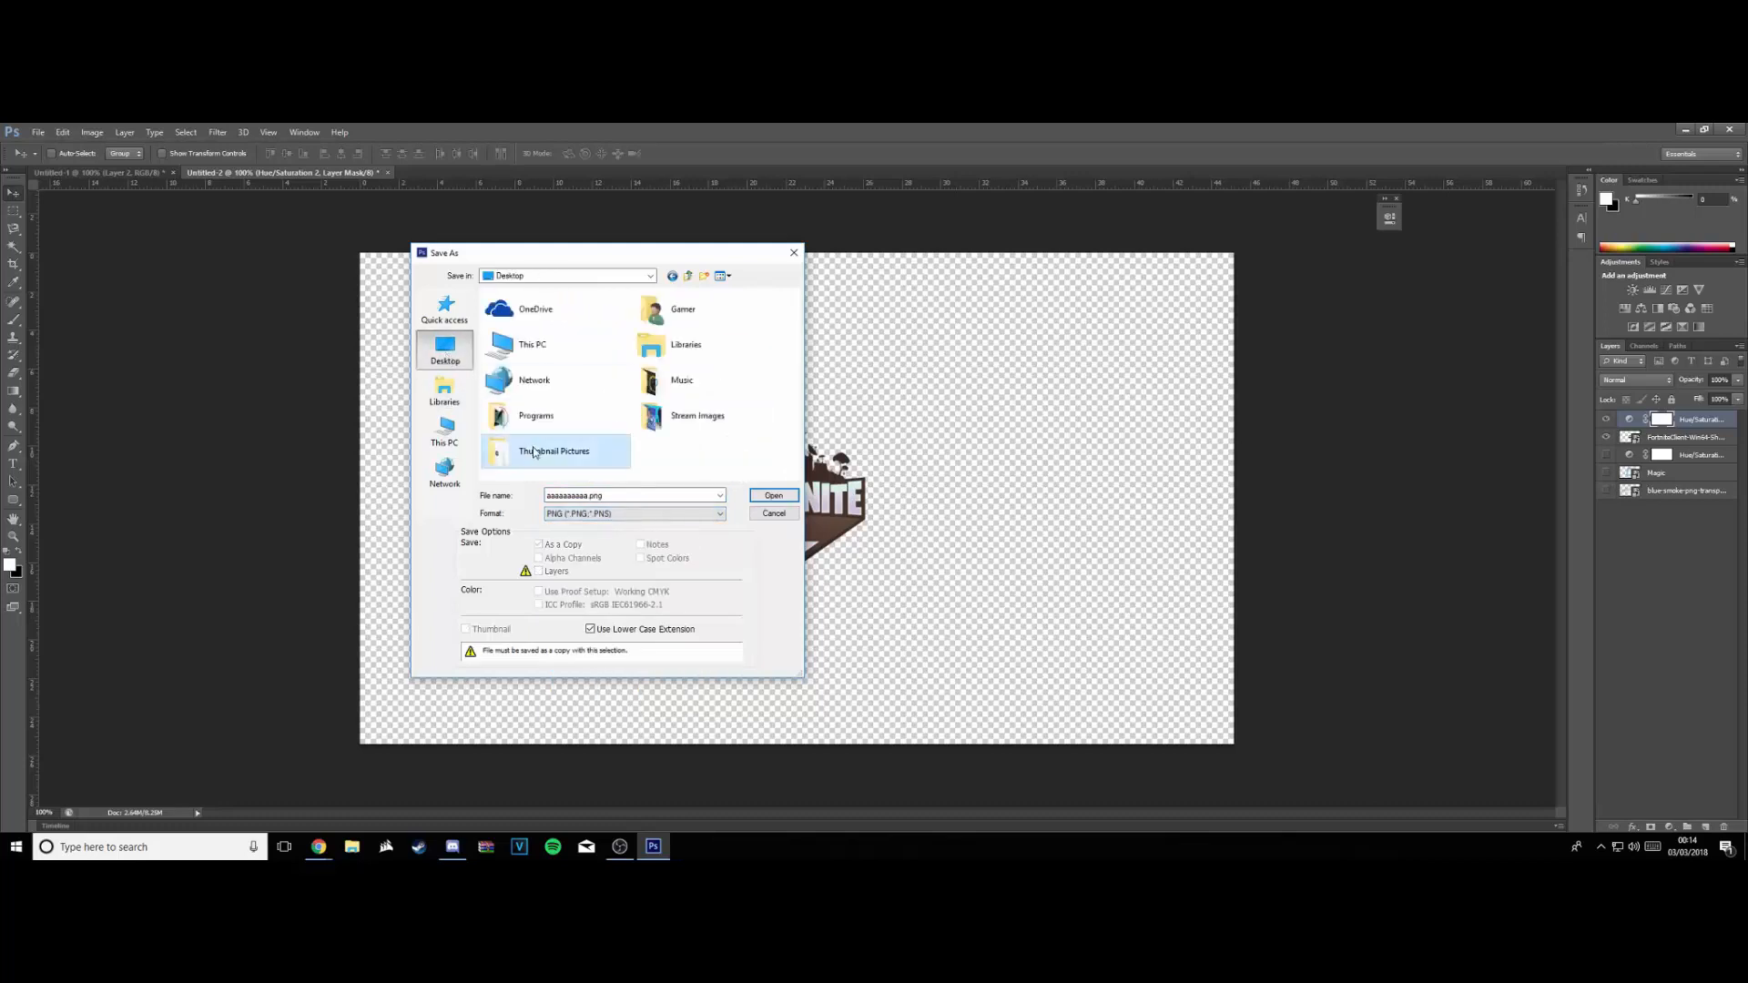
pyautogui.doubleClick(556, 449)
pyautogui.scroll(-2, 652, 407)
pyautogui.scroll(-5, 652, 407)
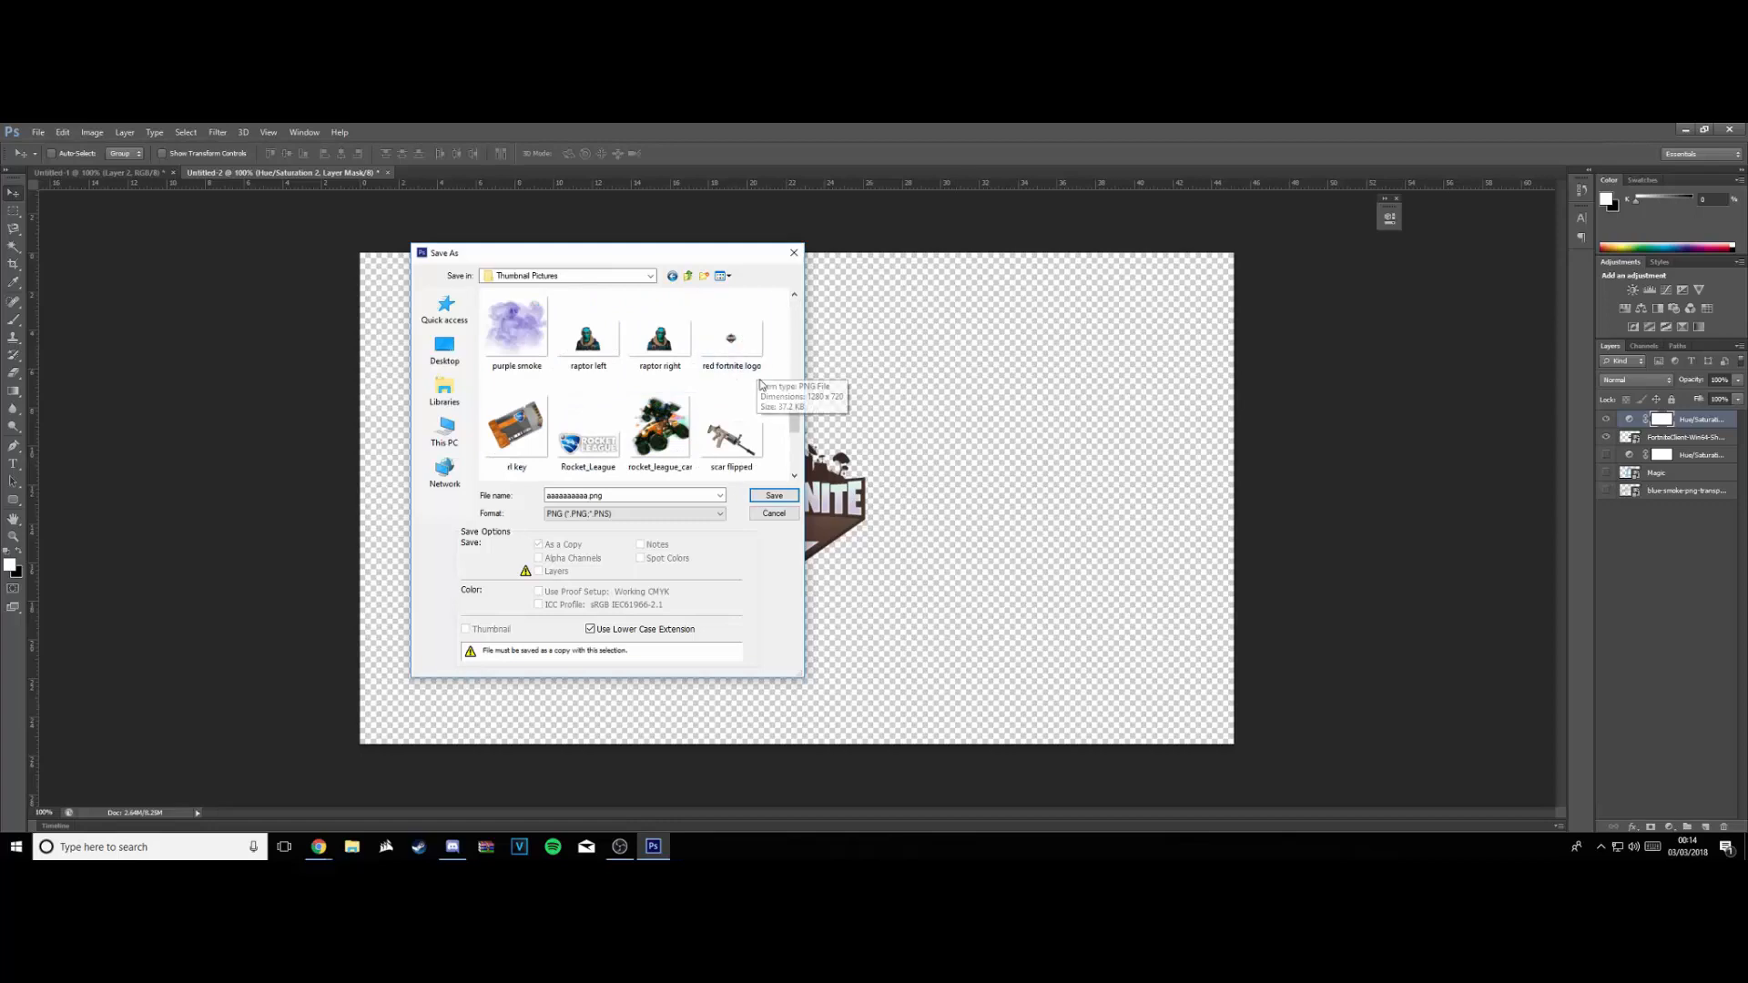
pyautogui.click(774, 495)
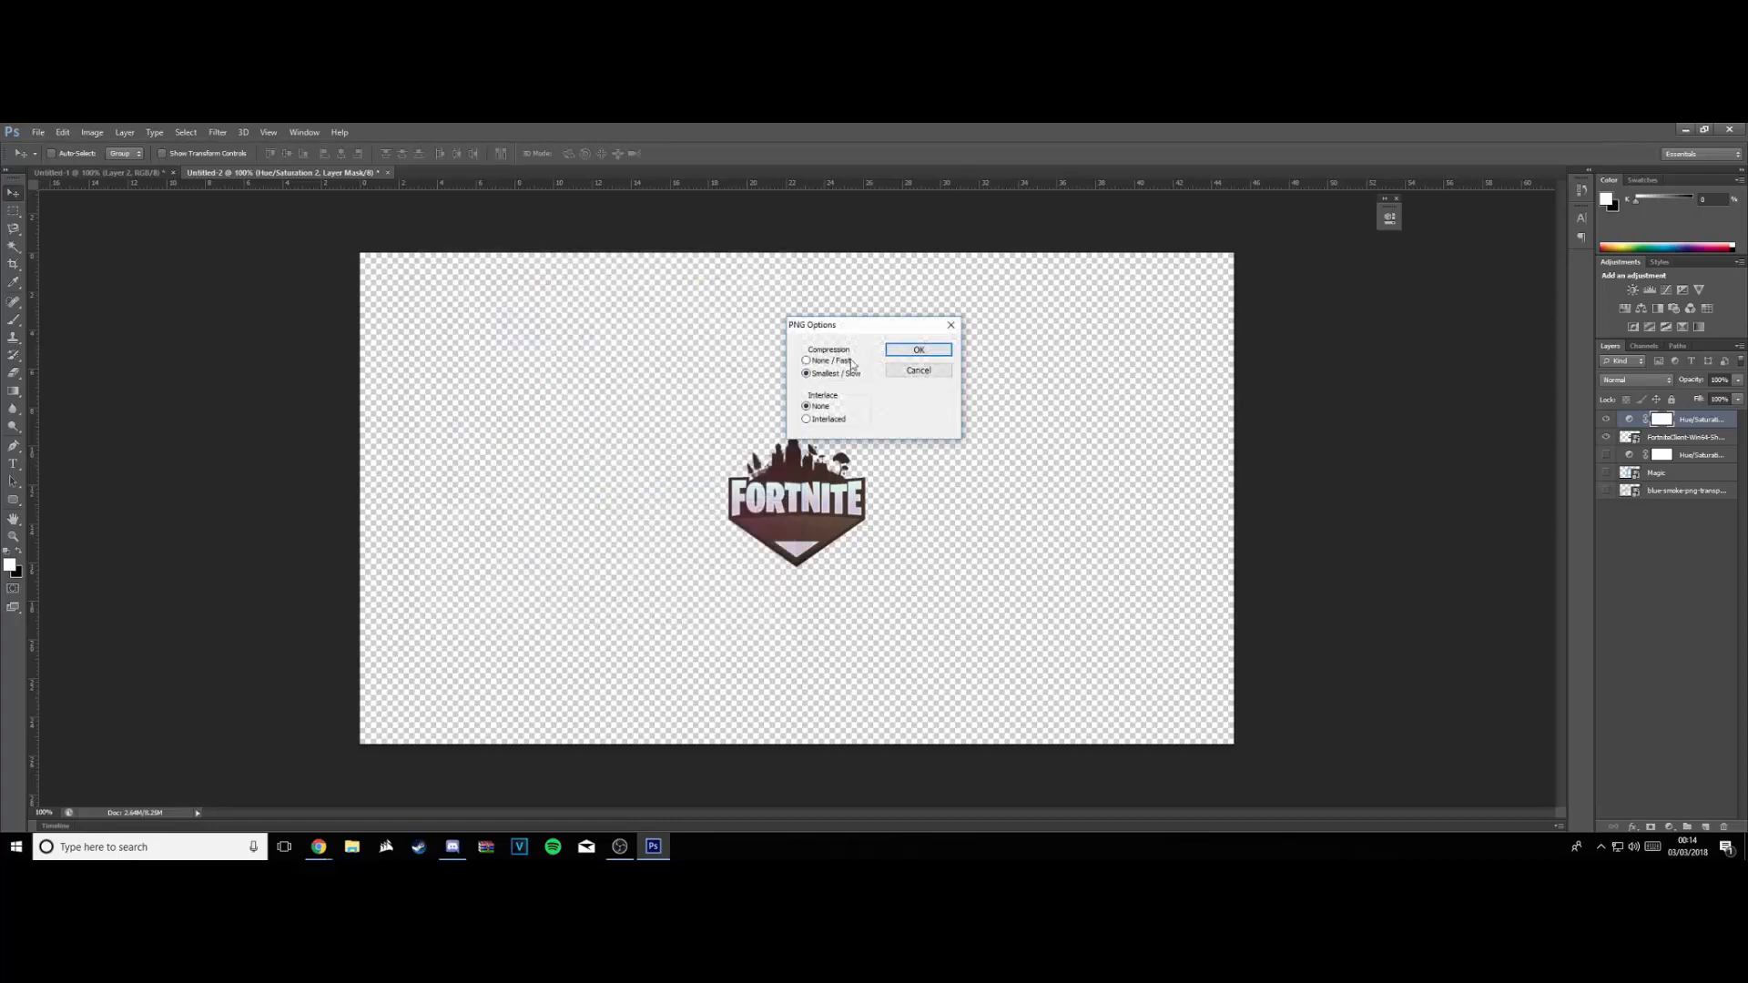
pyautogui.click(911, 351)
# Return to the thumbnail document and place the aaaaaa logo image from the Thumbnail Pictures folder
pyautogui.click(155, 174)
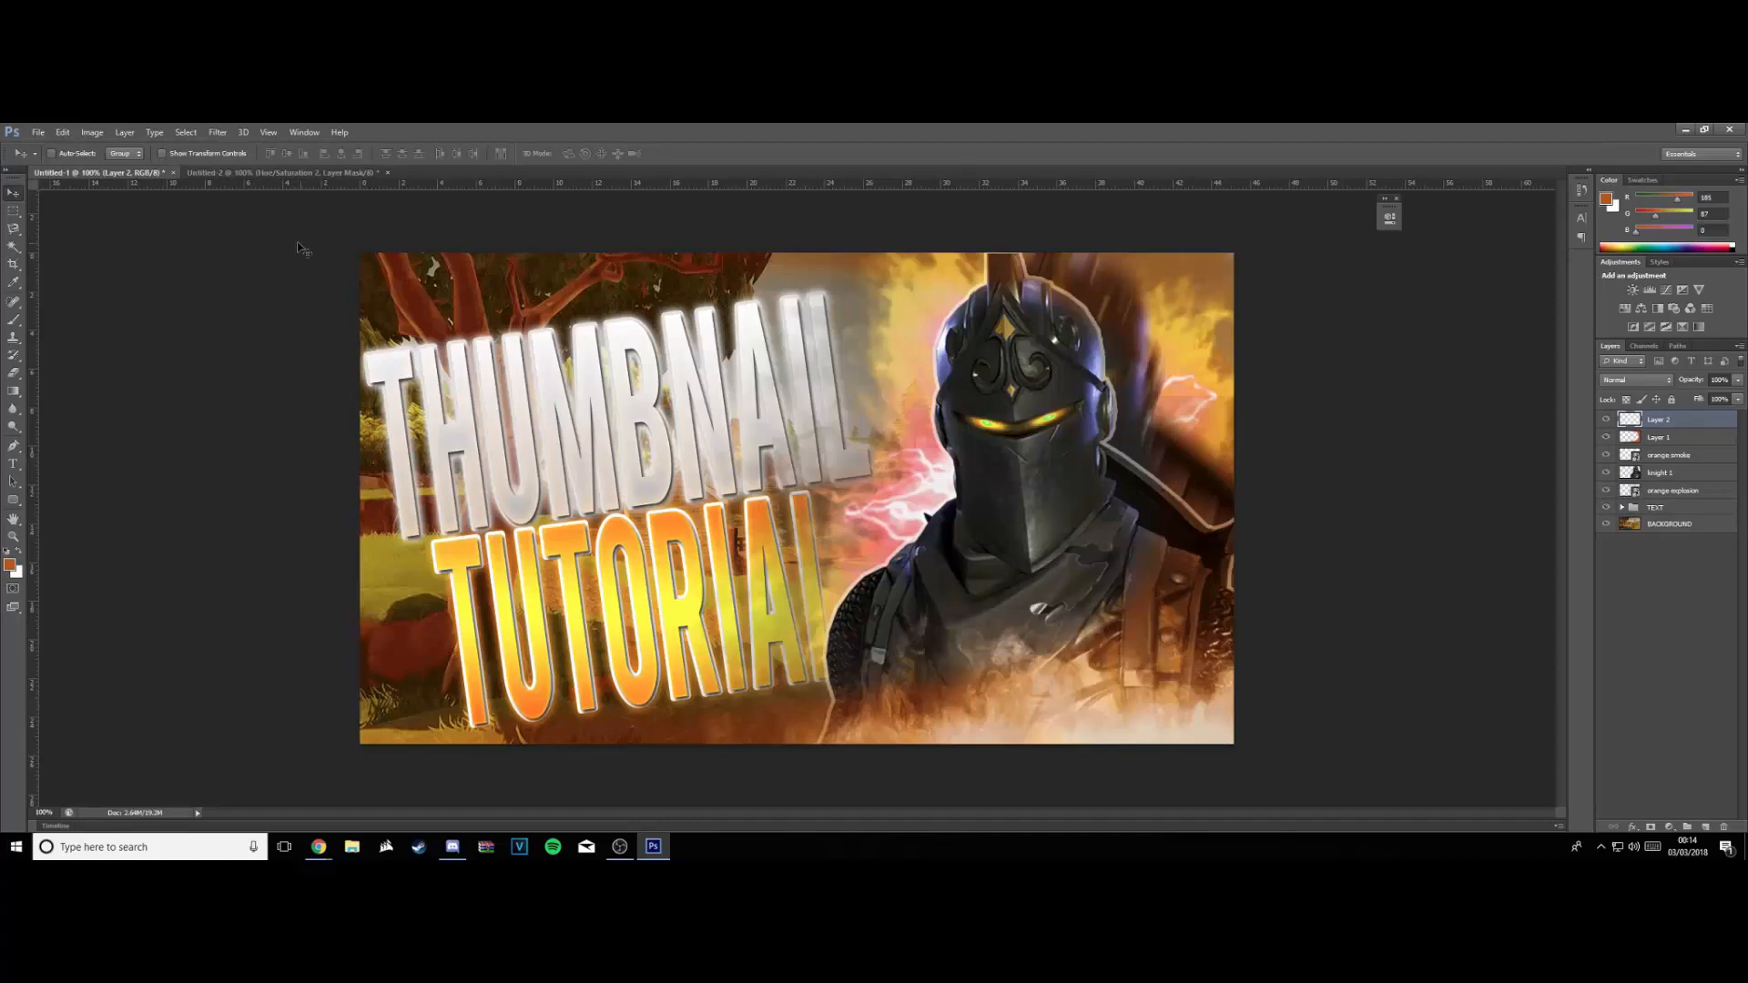
pyautogui.click(36, 133)
pyautogui.click(89, 356)
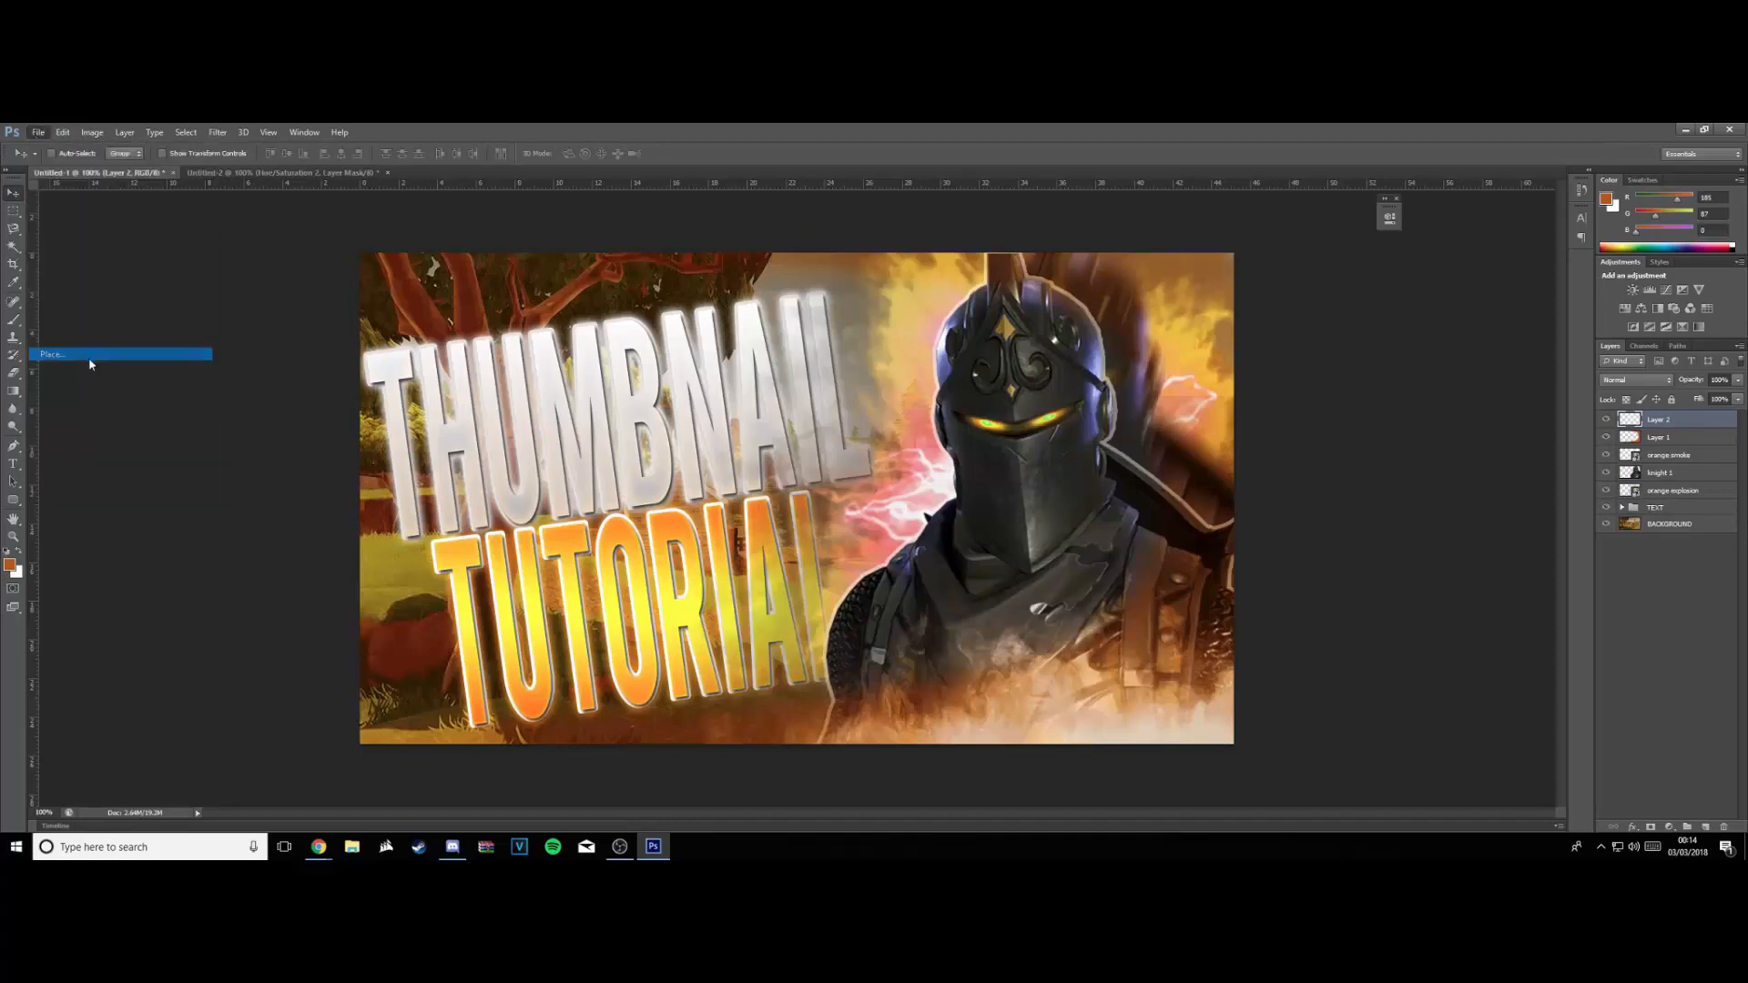
pyautogui.scroll(5, 694, 433)
pyautogui.doubleClick(516, 339)
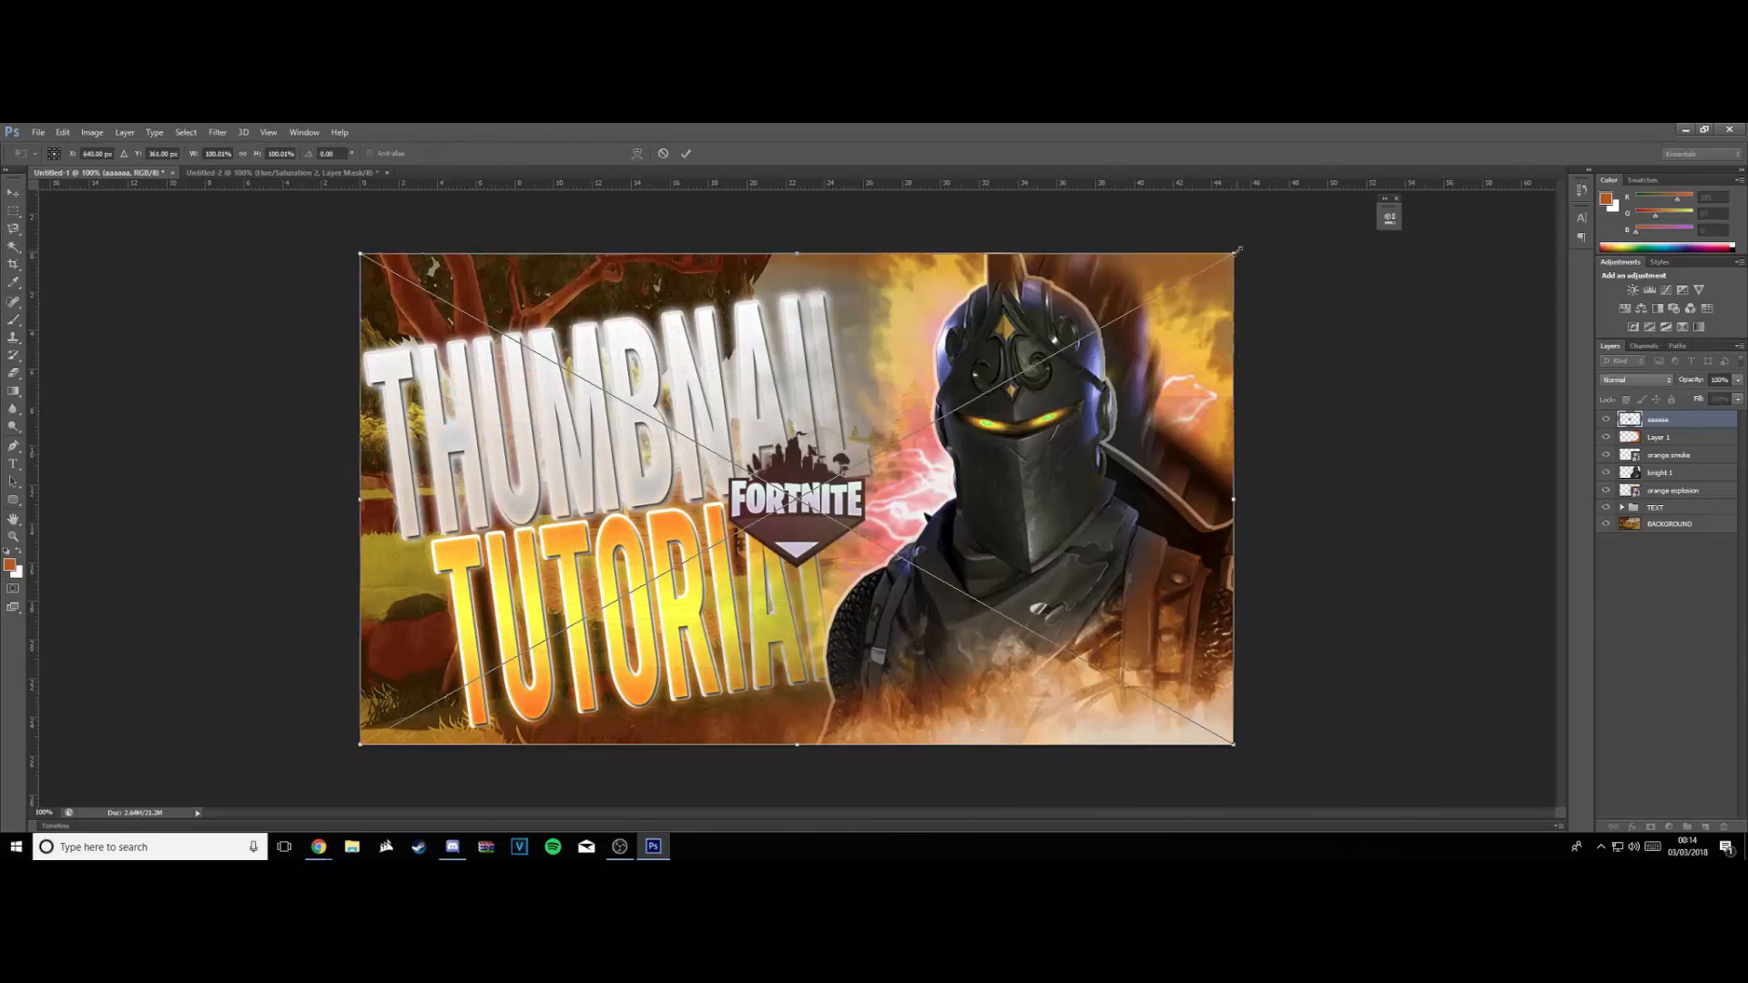
# Scale the placed Fortnite logo to about 72%, tilt it about -6° to match the text, and position it over the upper edge of THUMBNAIL
pyautogui.moveTo(1238, 248); pyautogui.dragTo(956, 346)
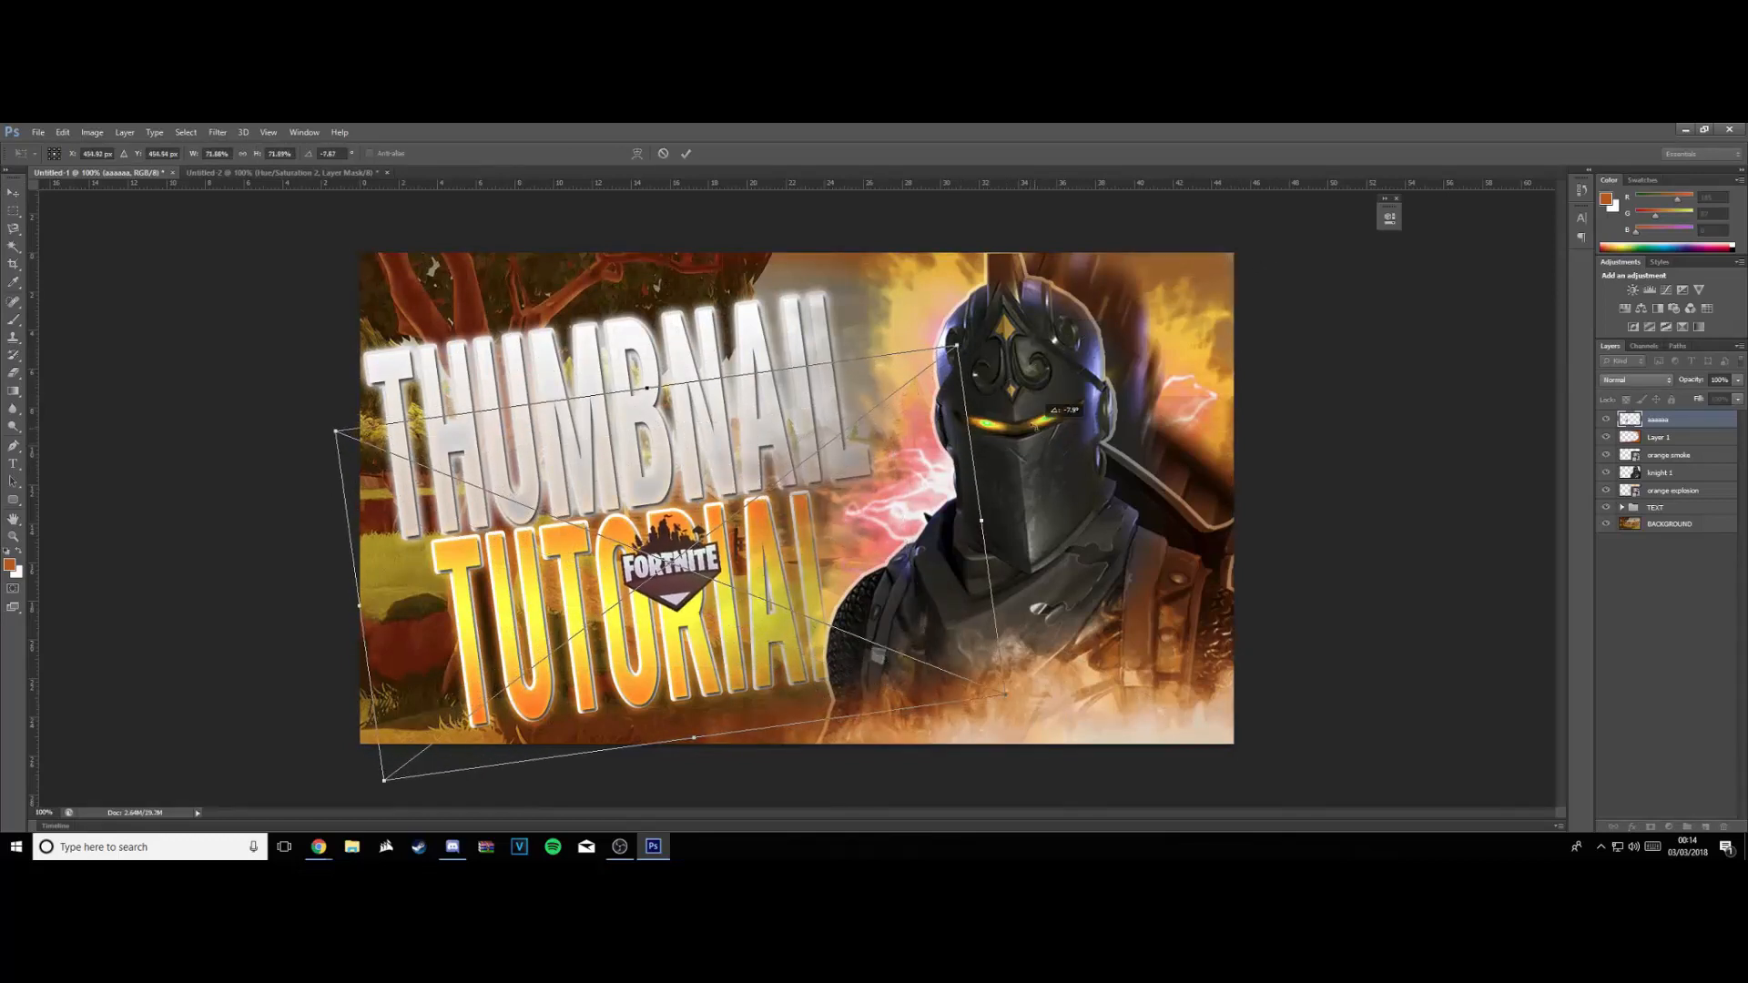
pyautogui.moveTo(965, 459); pyautogui.dragTo(848, 207)
pyautogui.moveTo(928, 318); pyautogui.dragTo(929, 330)
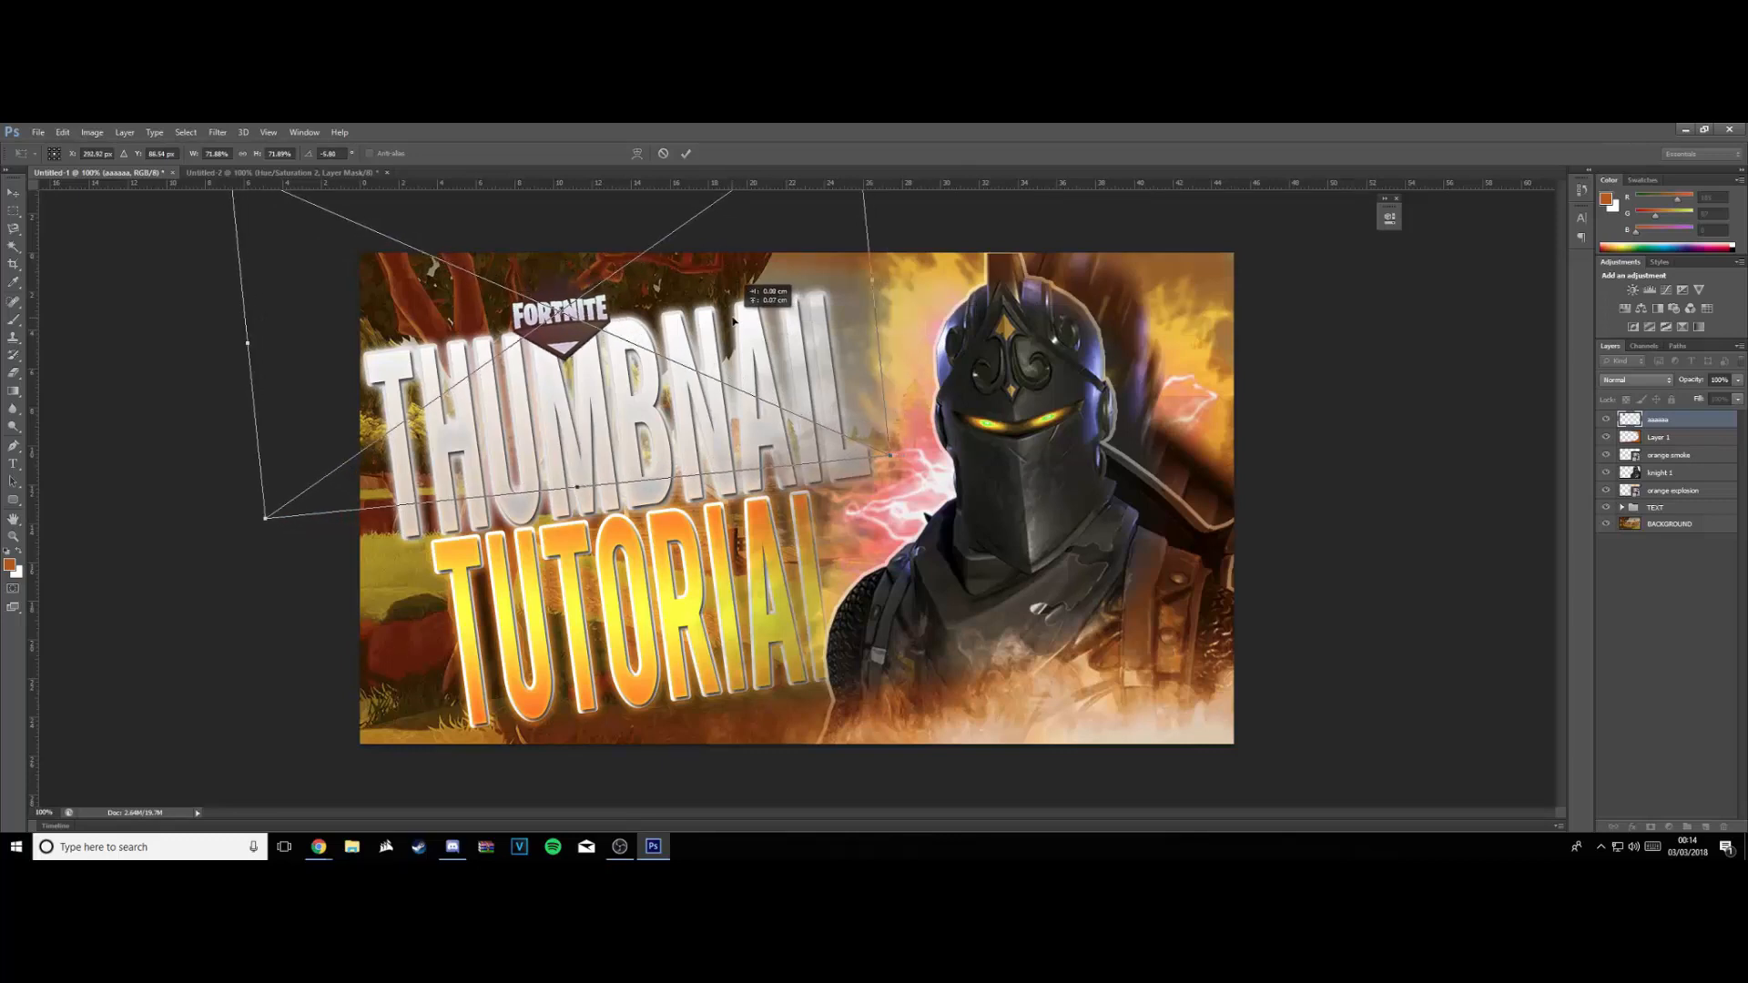
pyautogui.press('Return')
# Move the Fortnite logo layer beneath the TEXT group, directly above the BACKGROUND layer, keeping it outside the group
pyautogui.moveTo(1691, 423); pyautogui.dragTo(1697, 514)
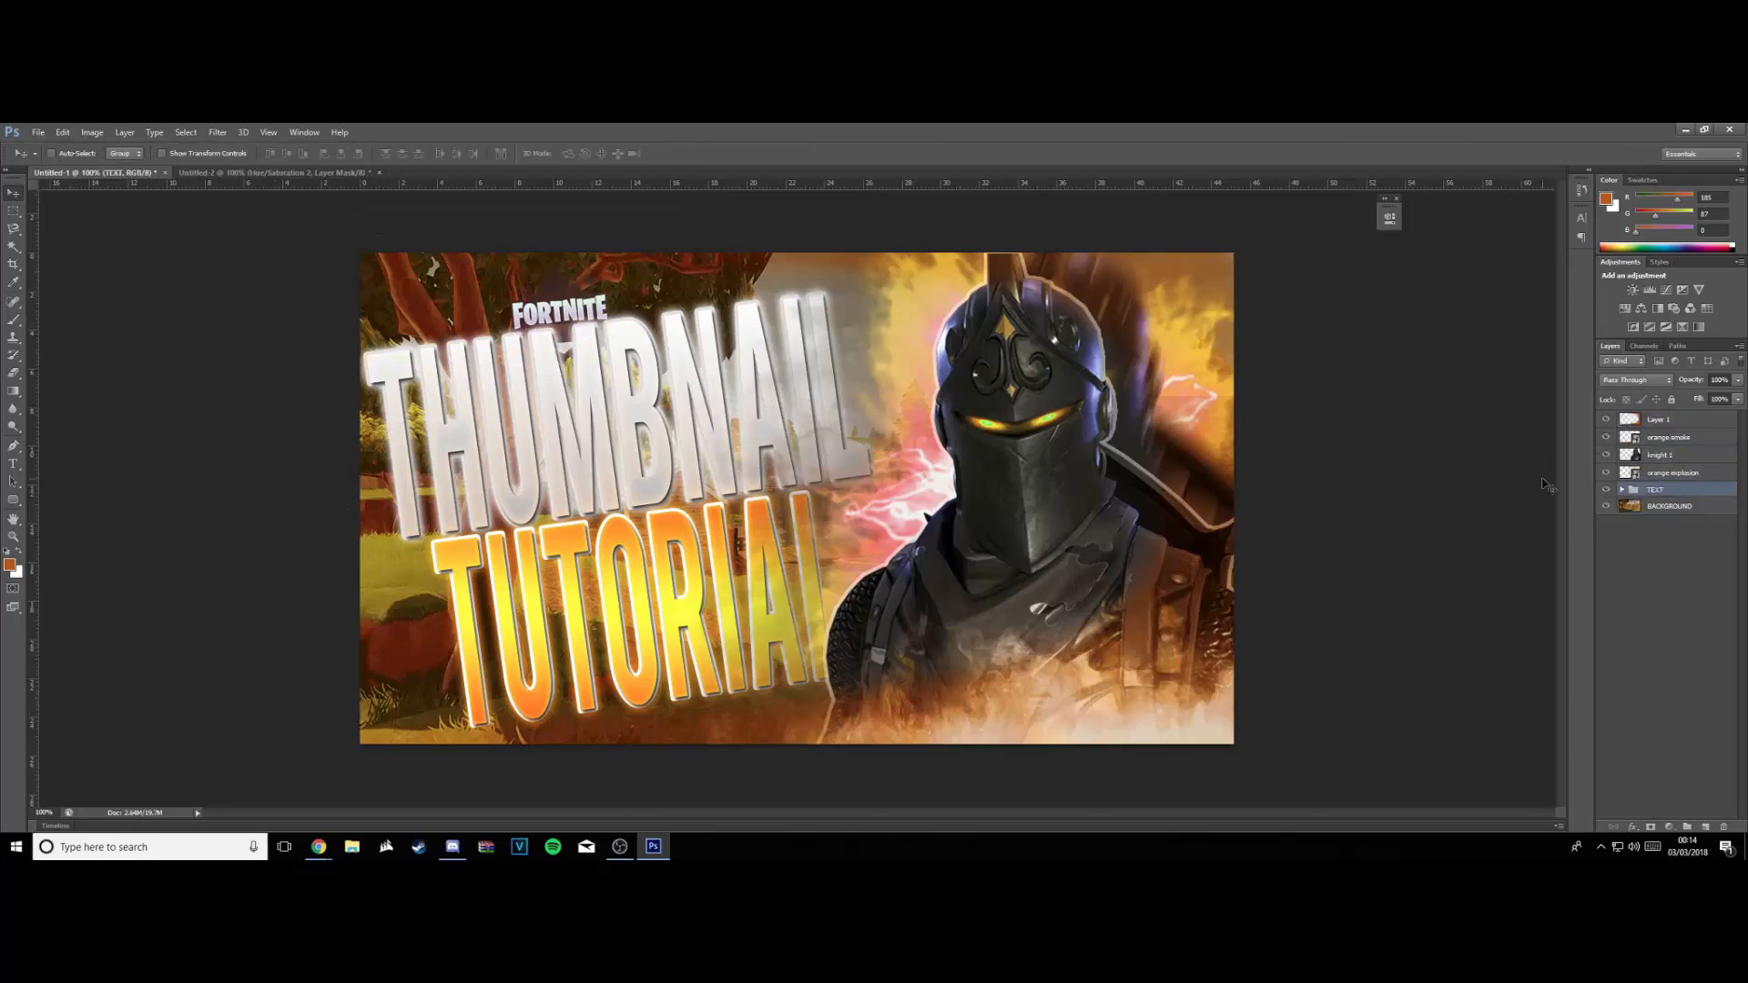
pyautogui.doubleClick(1724, 495)
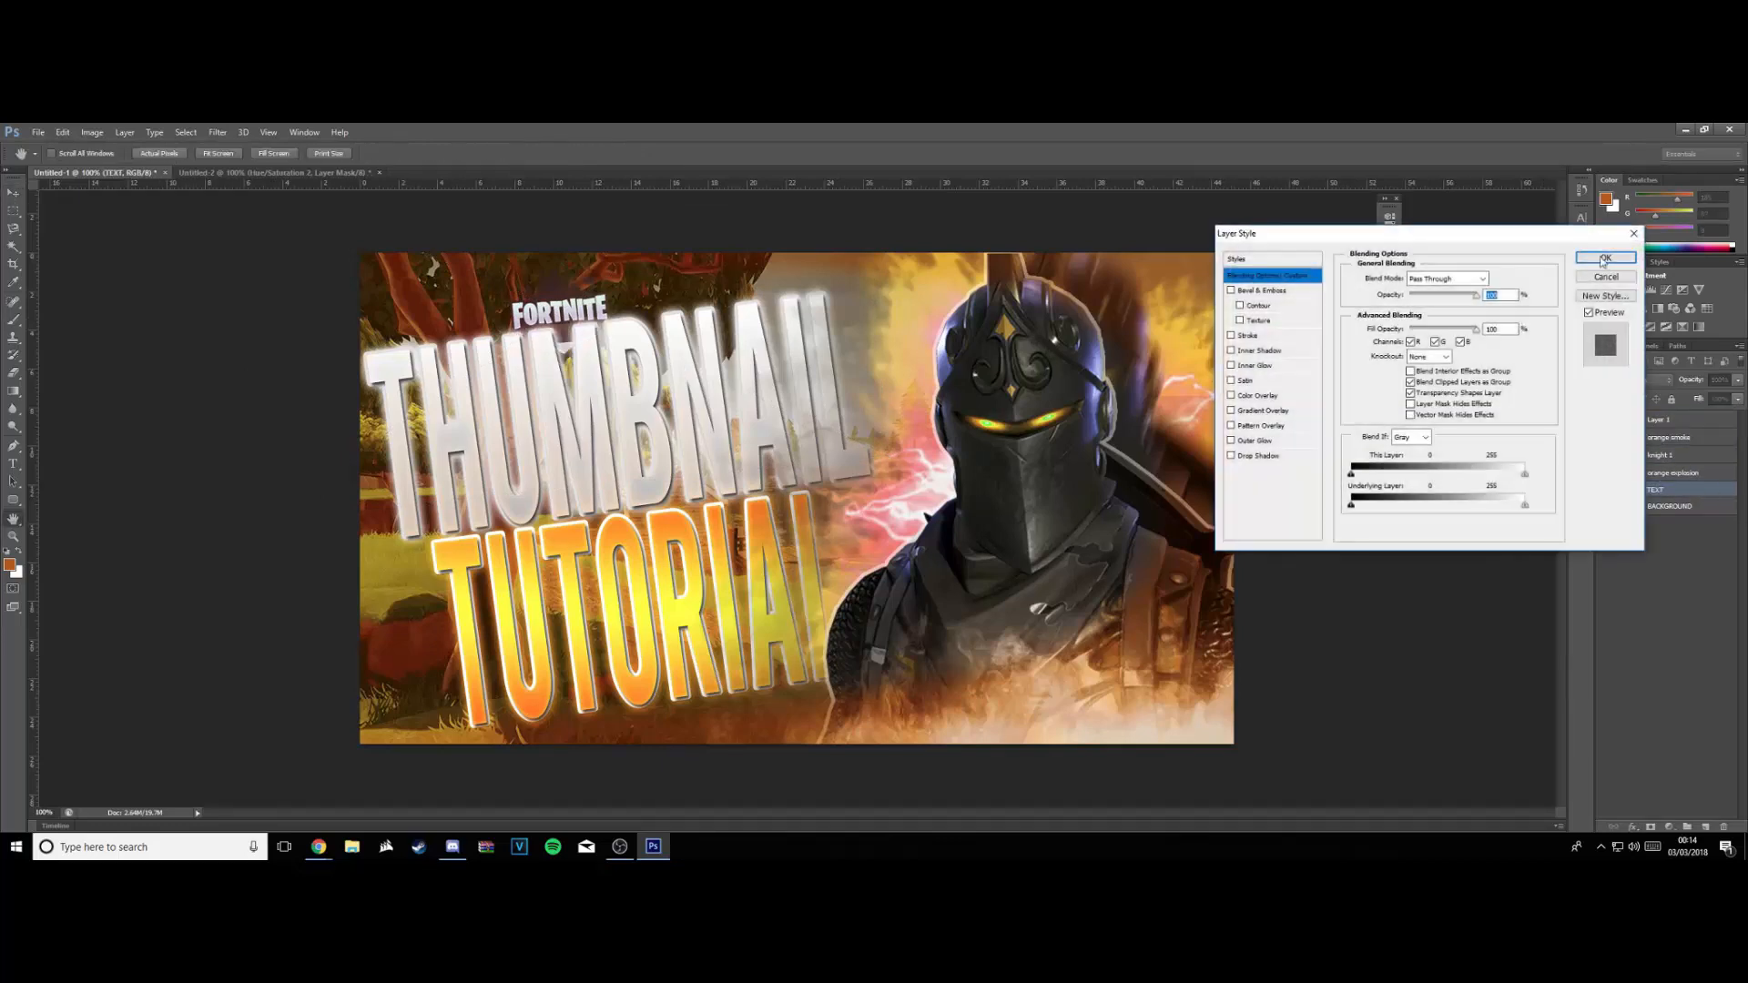
pyautogui.click(1634, 251)
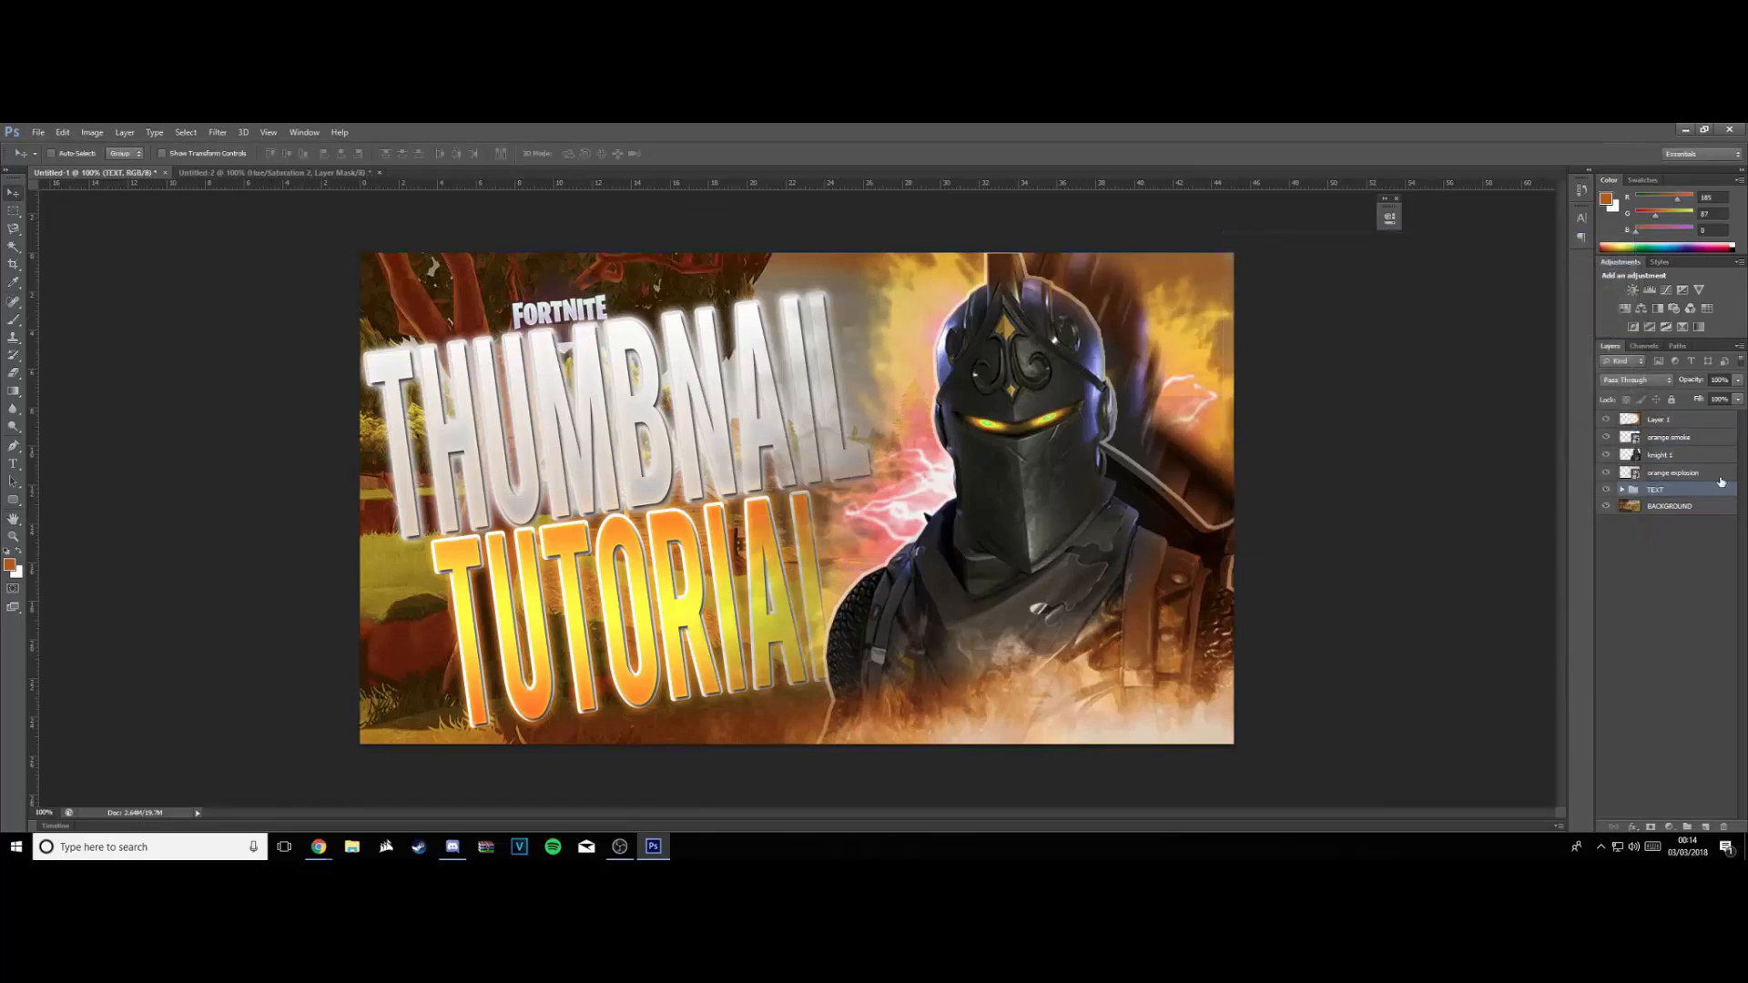
pyautogui.click(1708, 441)
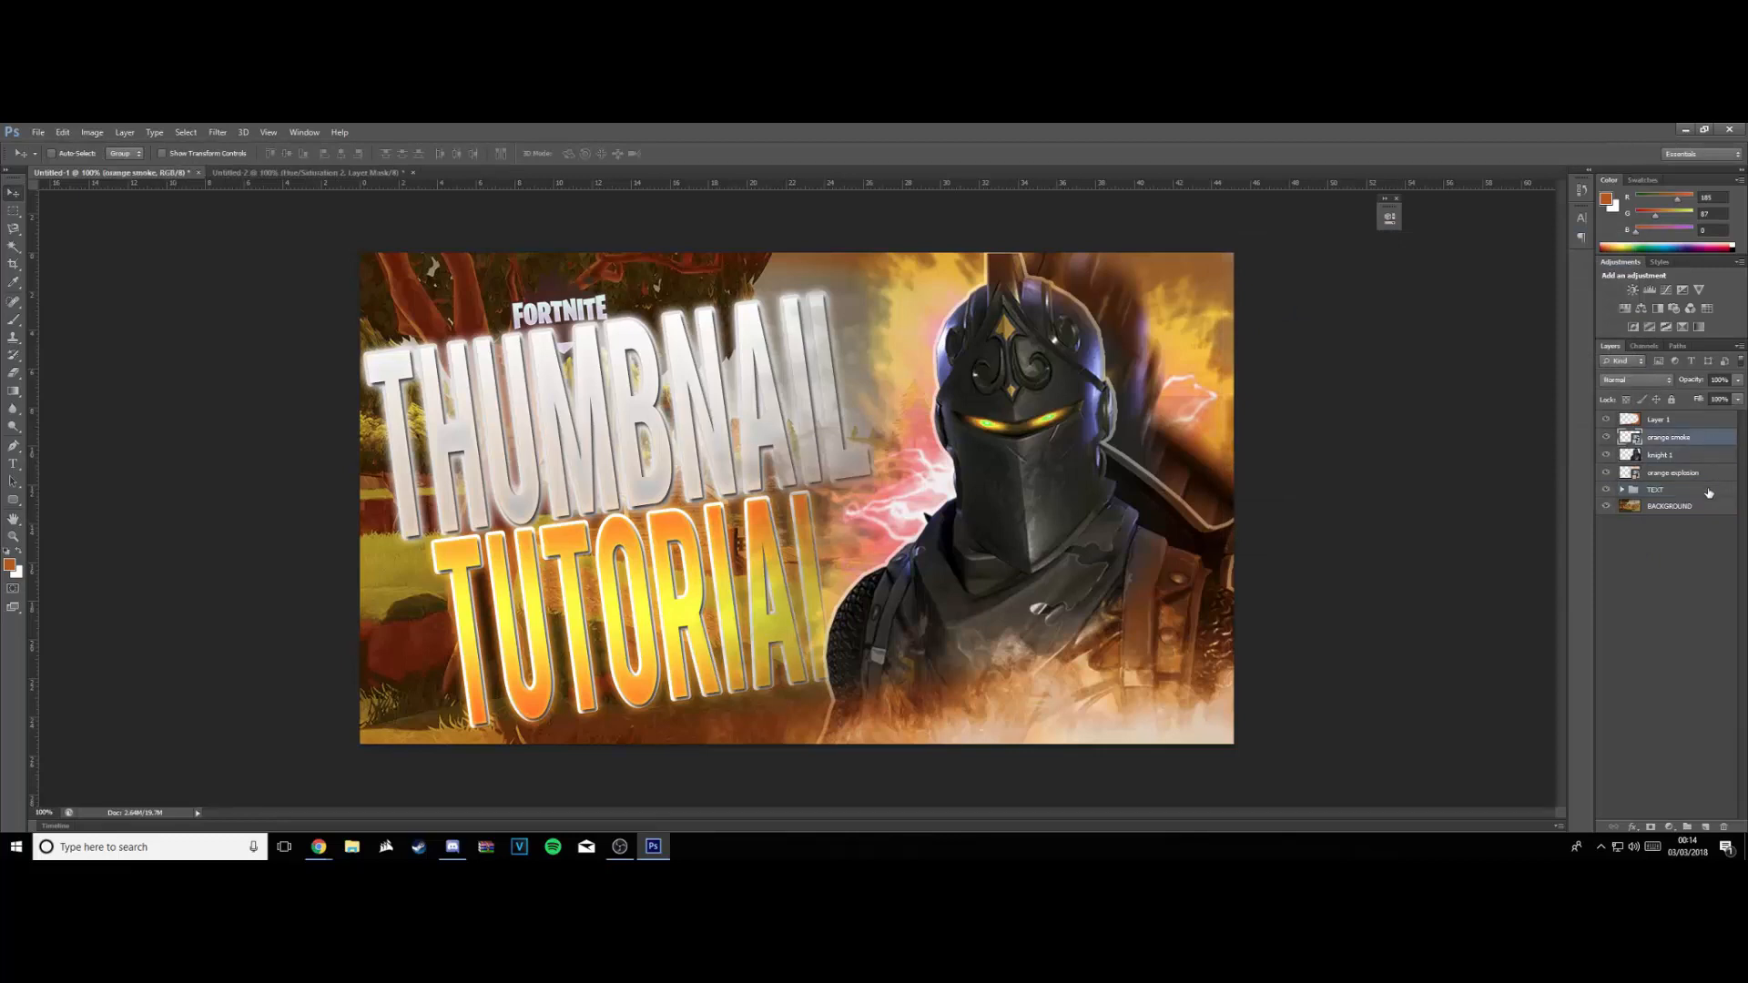
pyautogui.click(1624, 492)
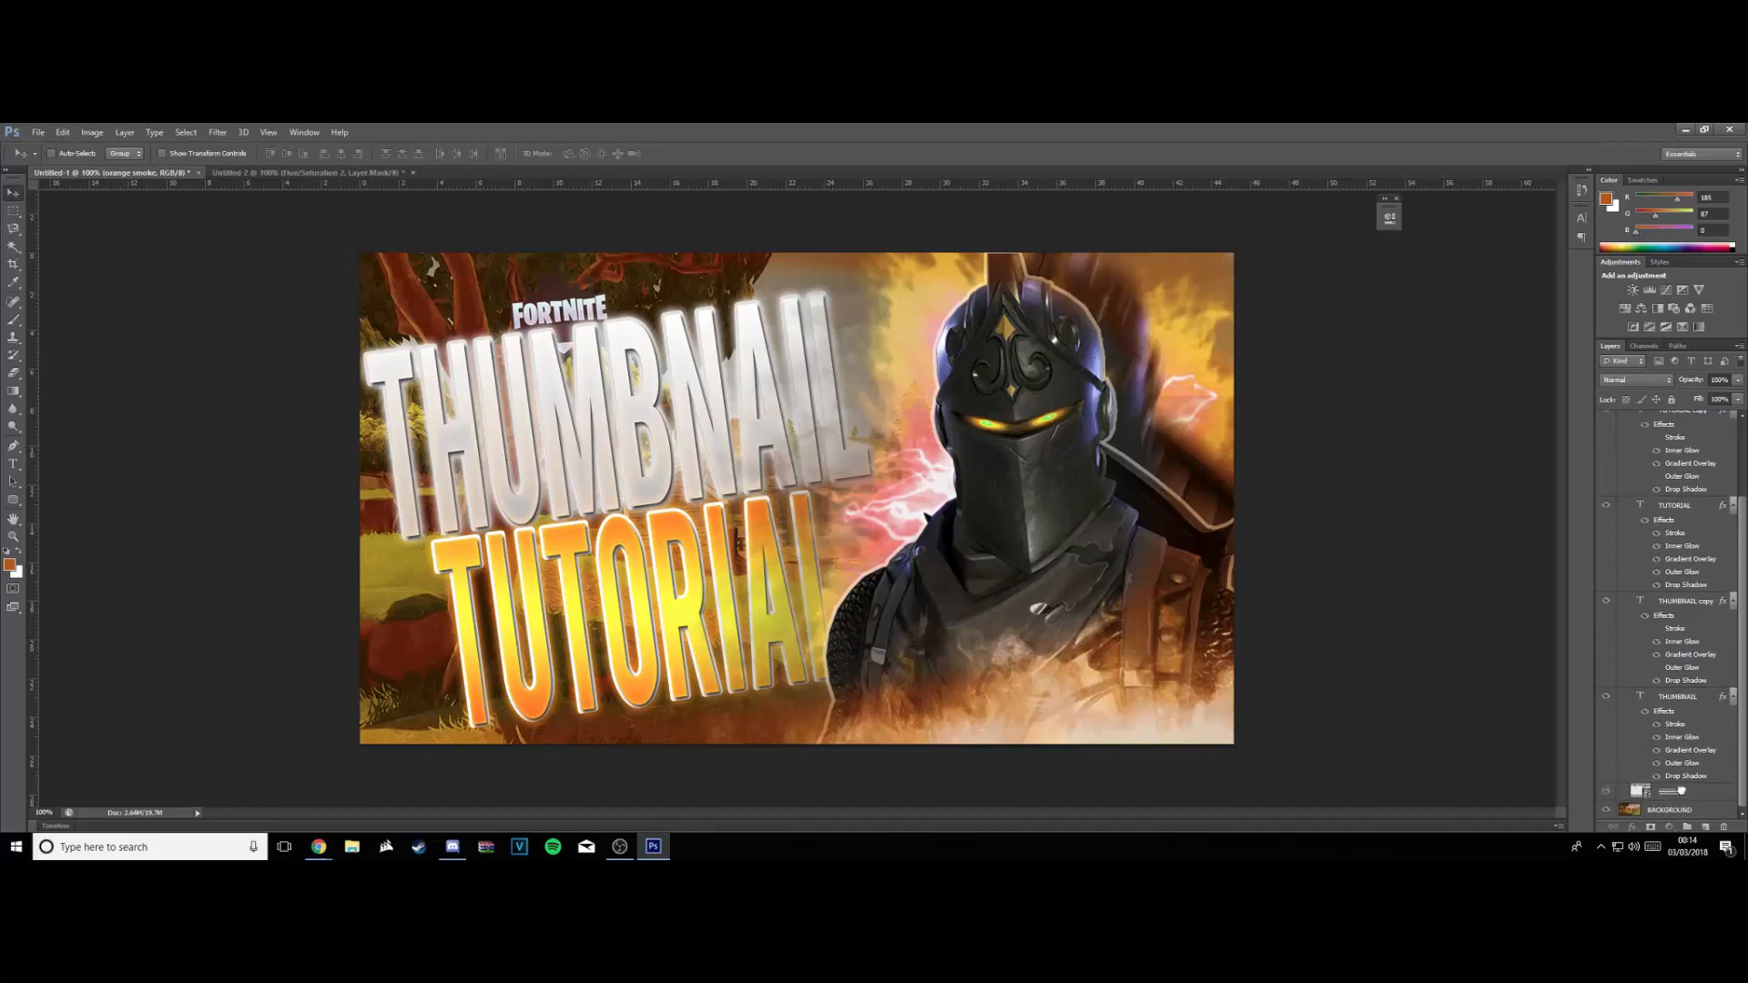
pyautogui.moveTo(1682, 791); pyautogui.dragTo(1640, 531)
pyautogui.click(1623, 458)
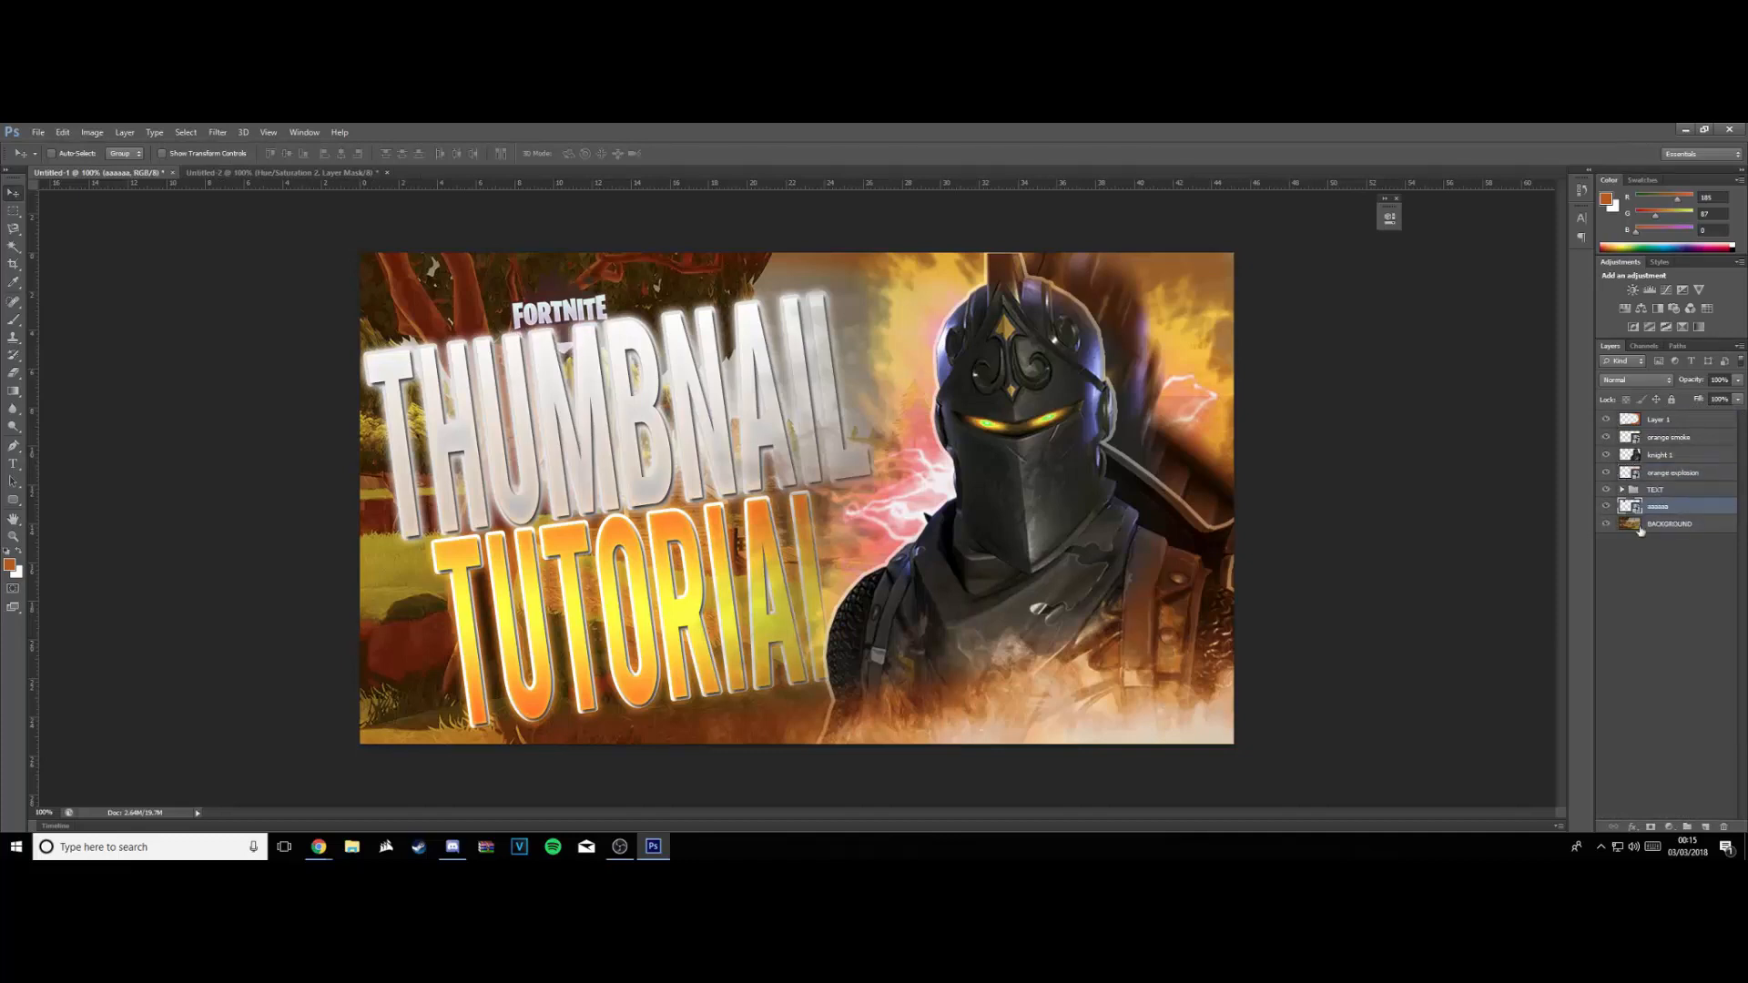
# Add a drop shadow and an orange outer glow in color ff8900 with a 20 px size to the Fortnite logo layer
pyautogui.doubleClick(1715, 514)
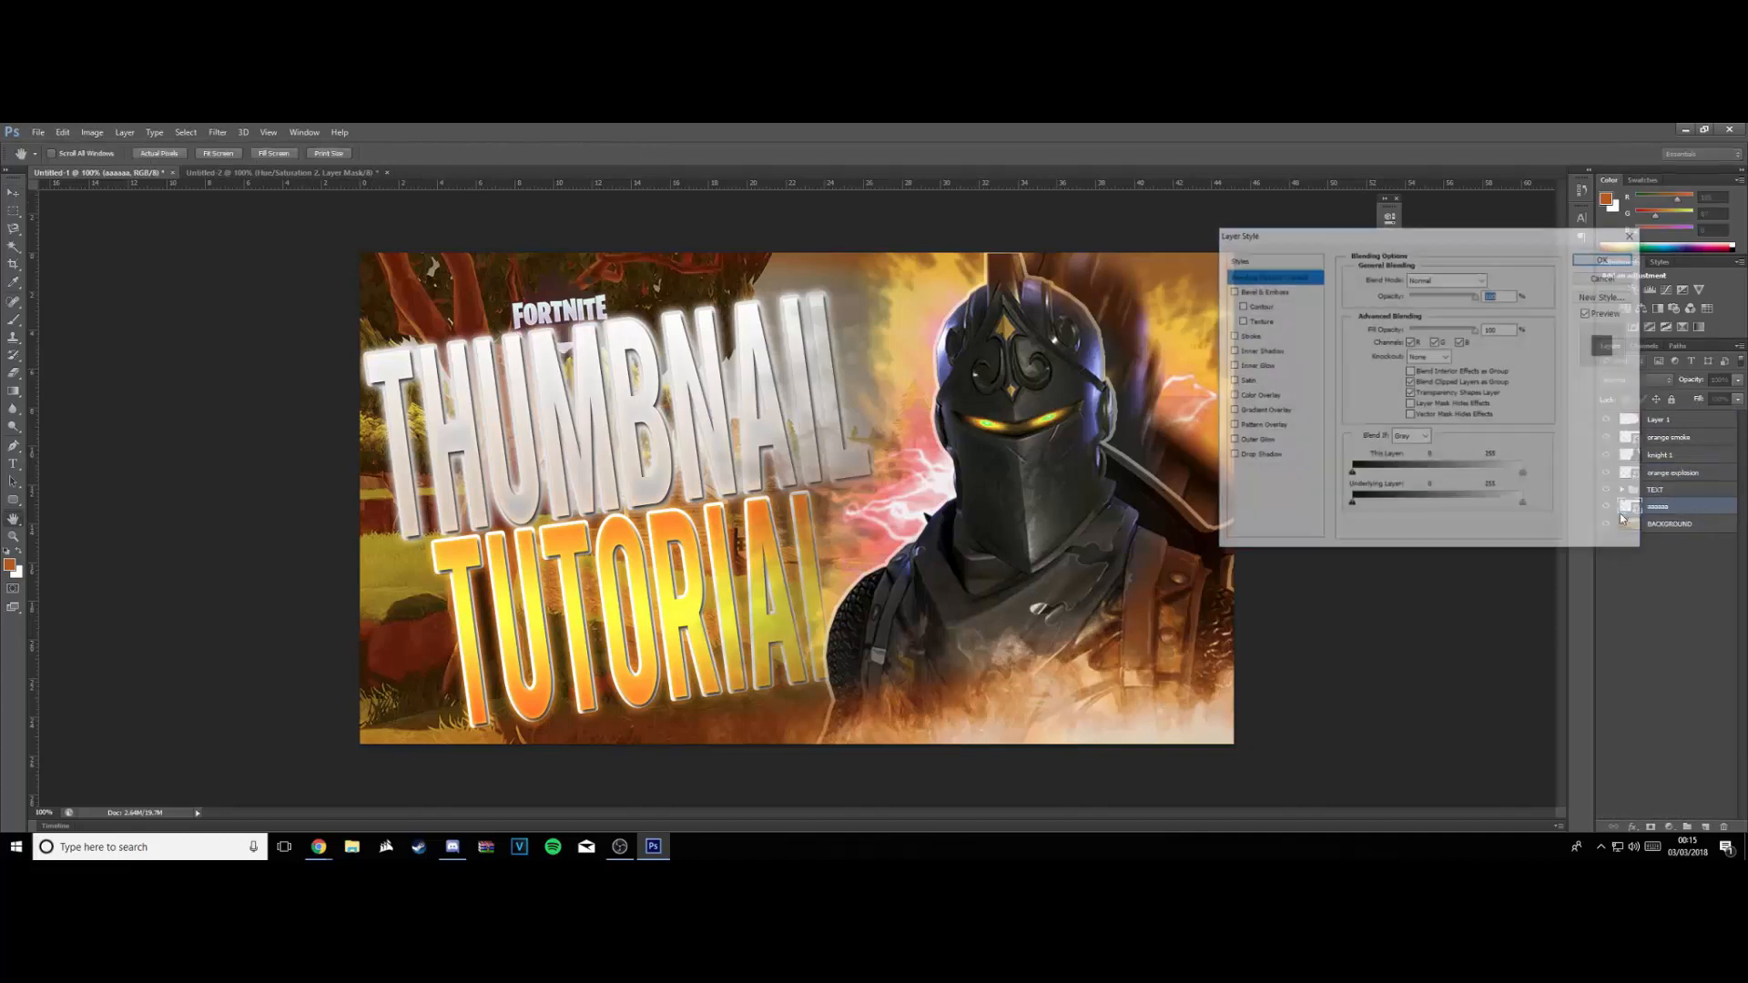
pyautogui.click(1232, 456)
pyautogui.click(1268, 441)
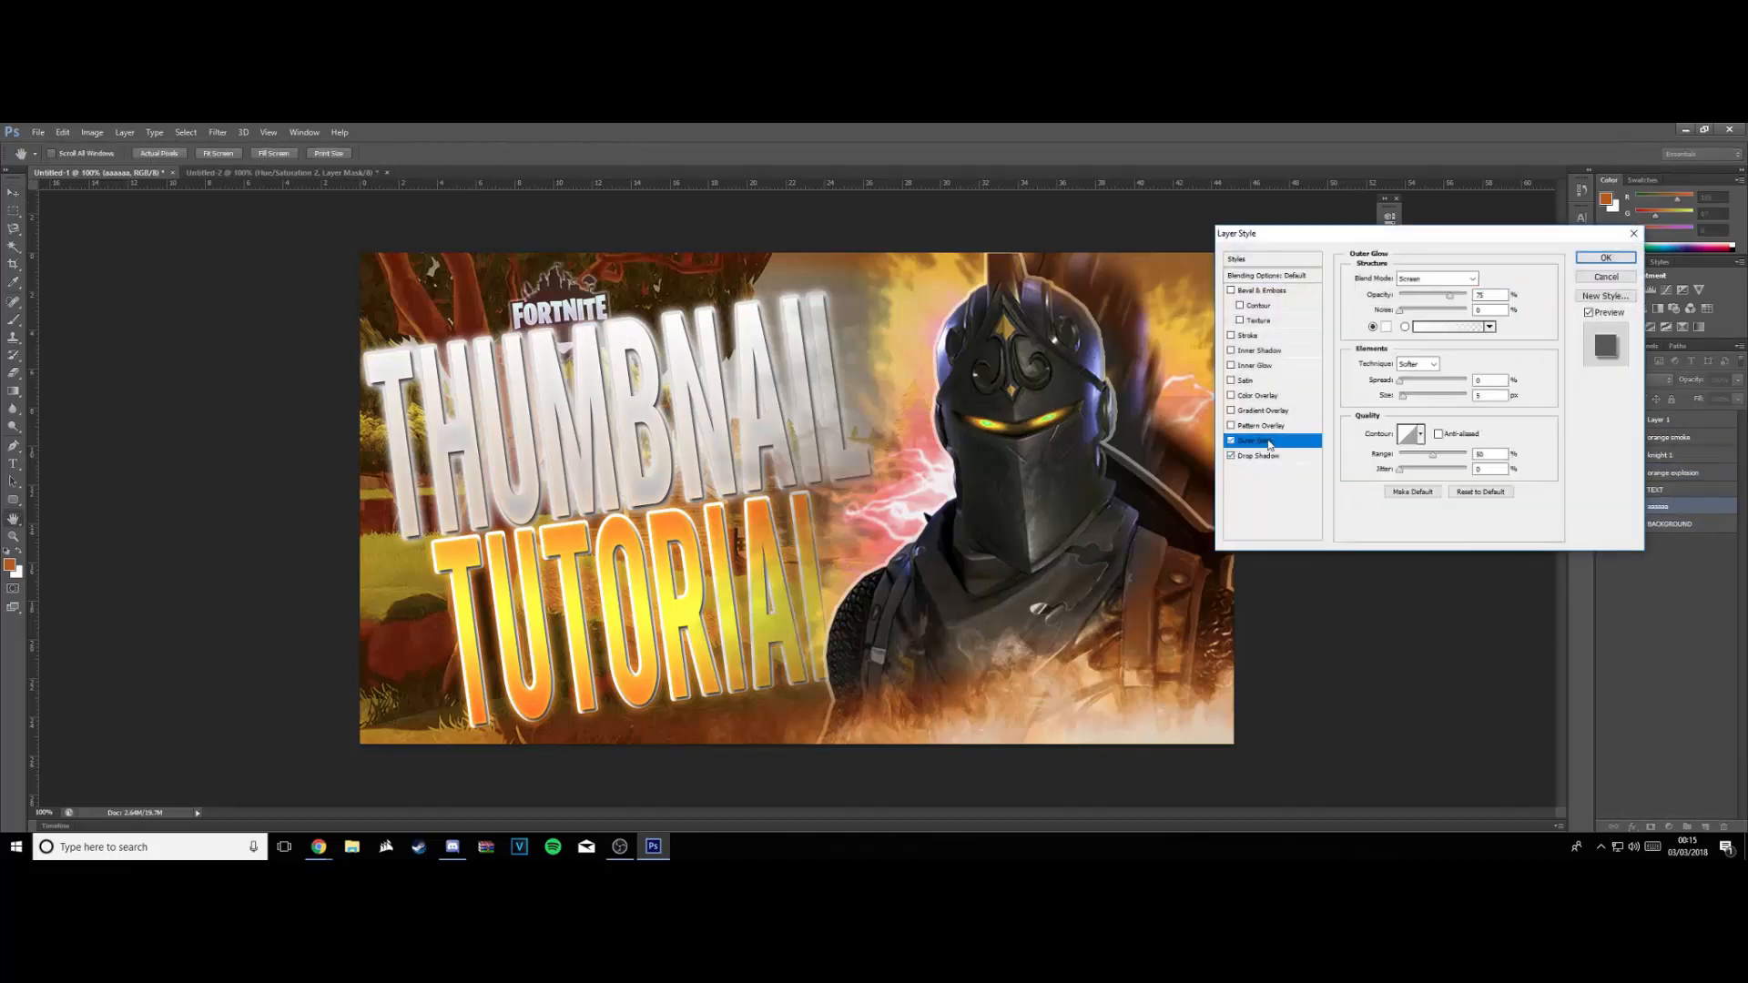
pyautogui.click(1386, 327)
pyautogui.click(853, 367)
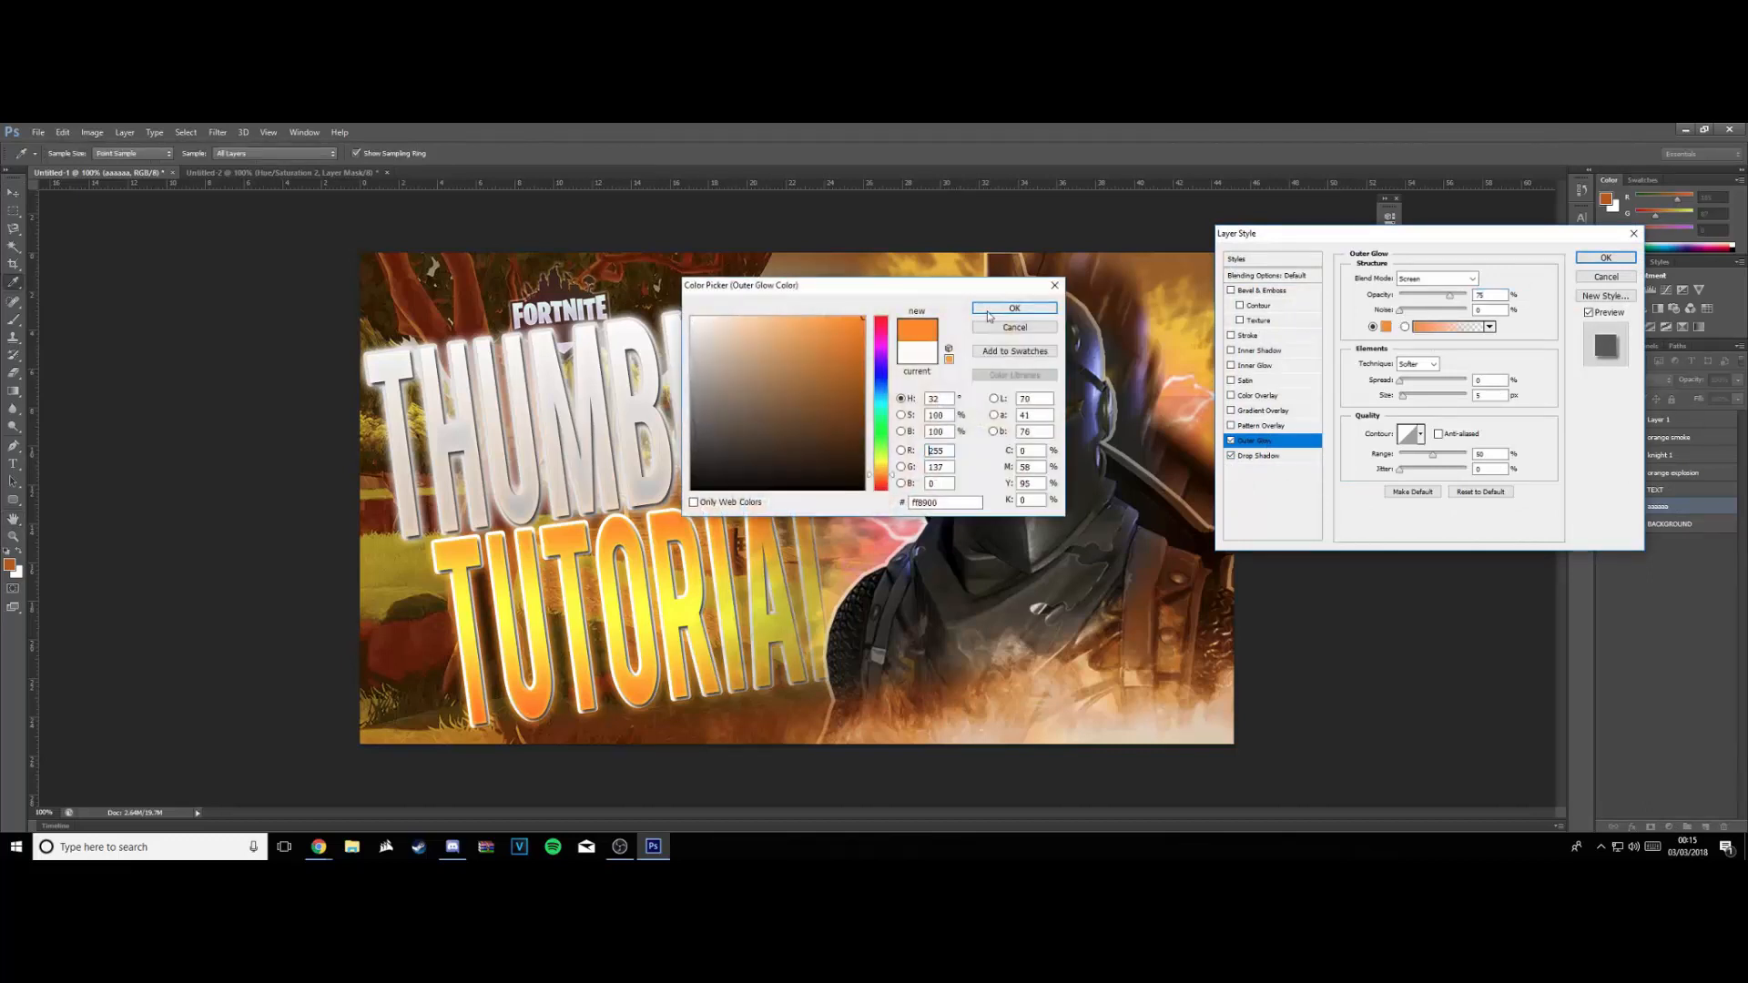
pyautogui.click(1014, 306)
pyautogui.doubleClick(1490, 396)
pyautogui.write('20')
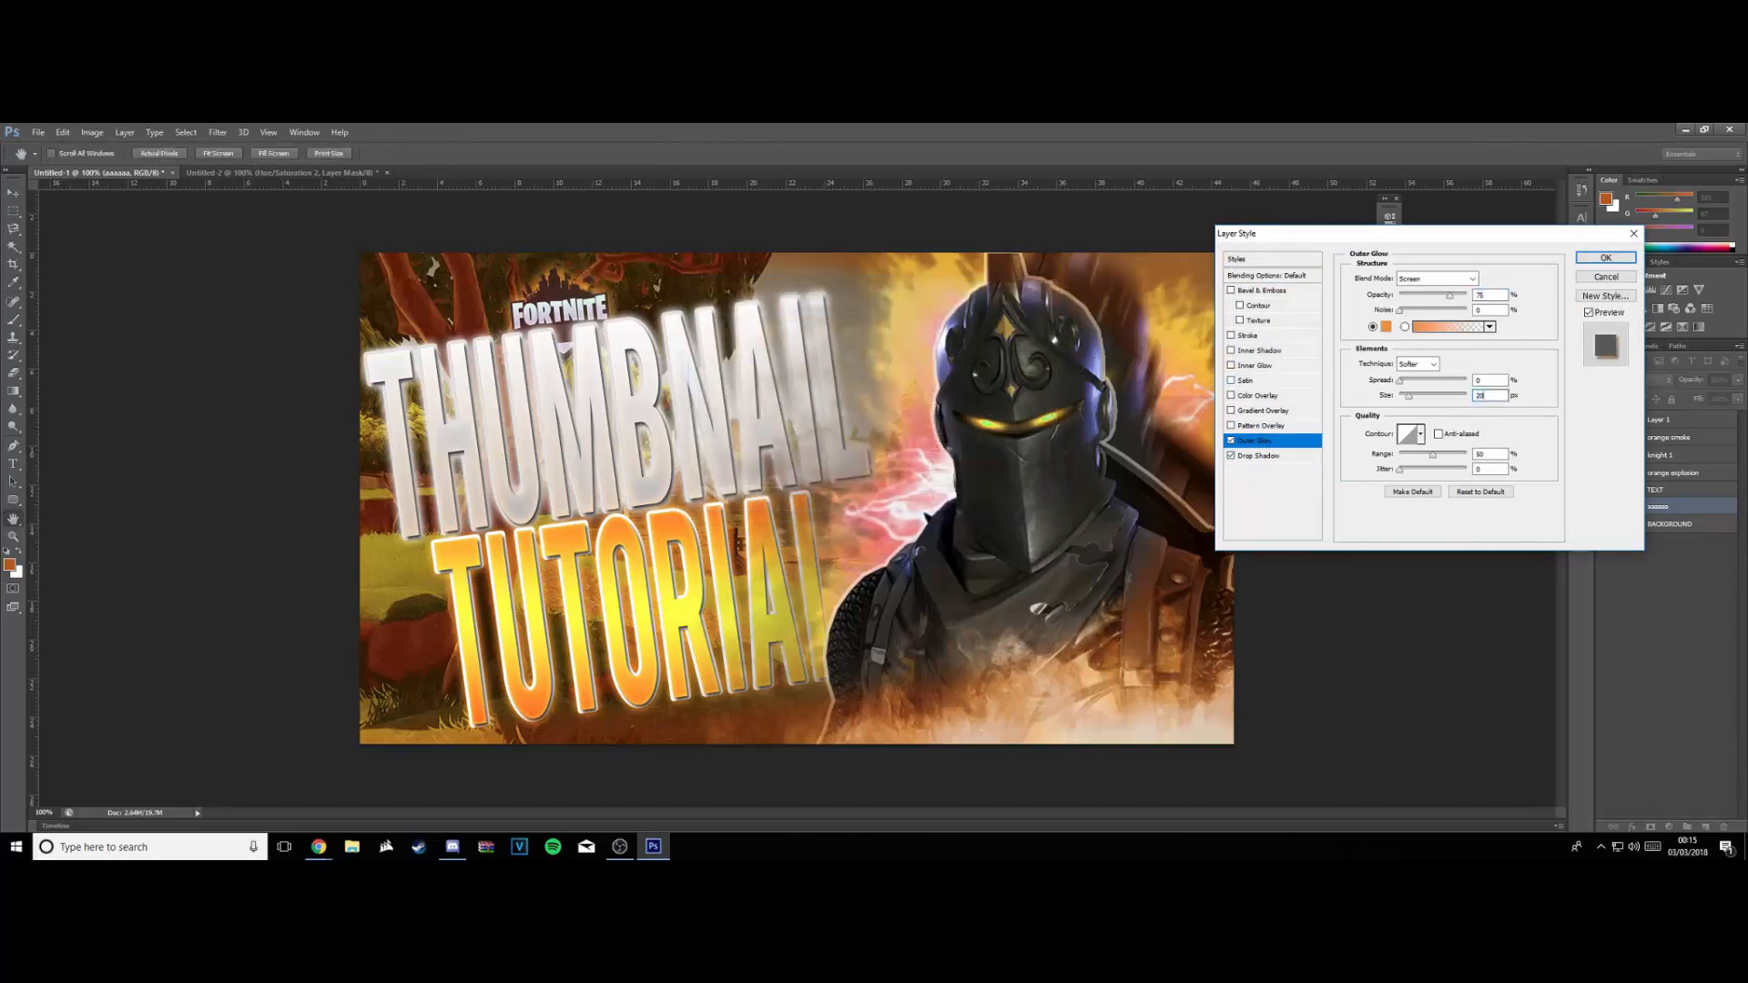
pyautogui.press('BackSpace')
pyautogui.press('BackSpace')
pyautogui.write('15')
# Add a white outside stroke to the Fortnite logo, set the outer glow's spread to 20%, and apply the layer style
pyautogui.click(1248, 336)
pyautogui.click(1388, 371)
pyautogui.click(692, 318)
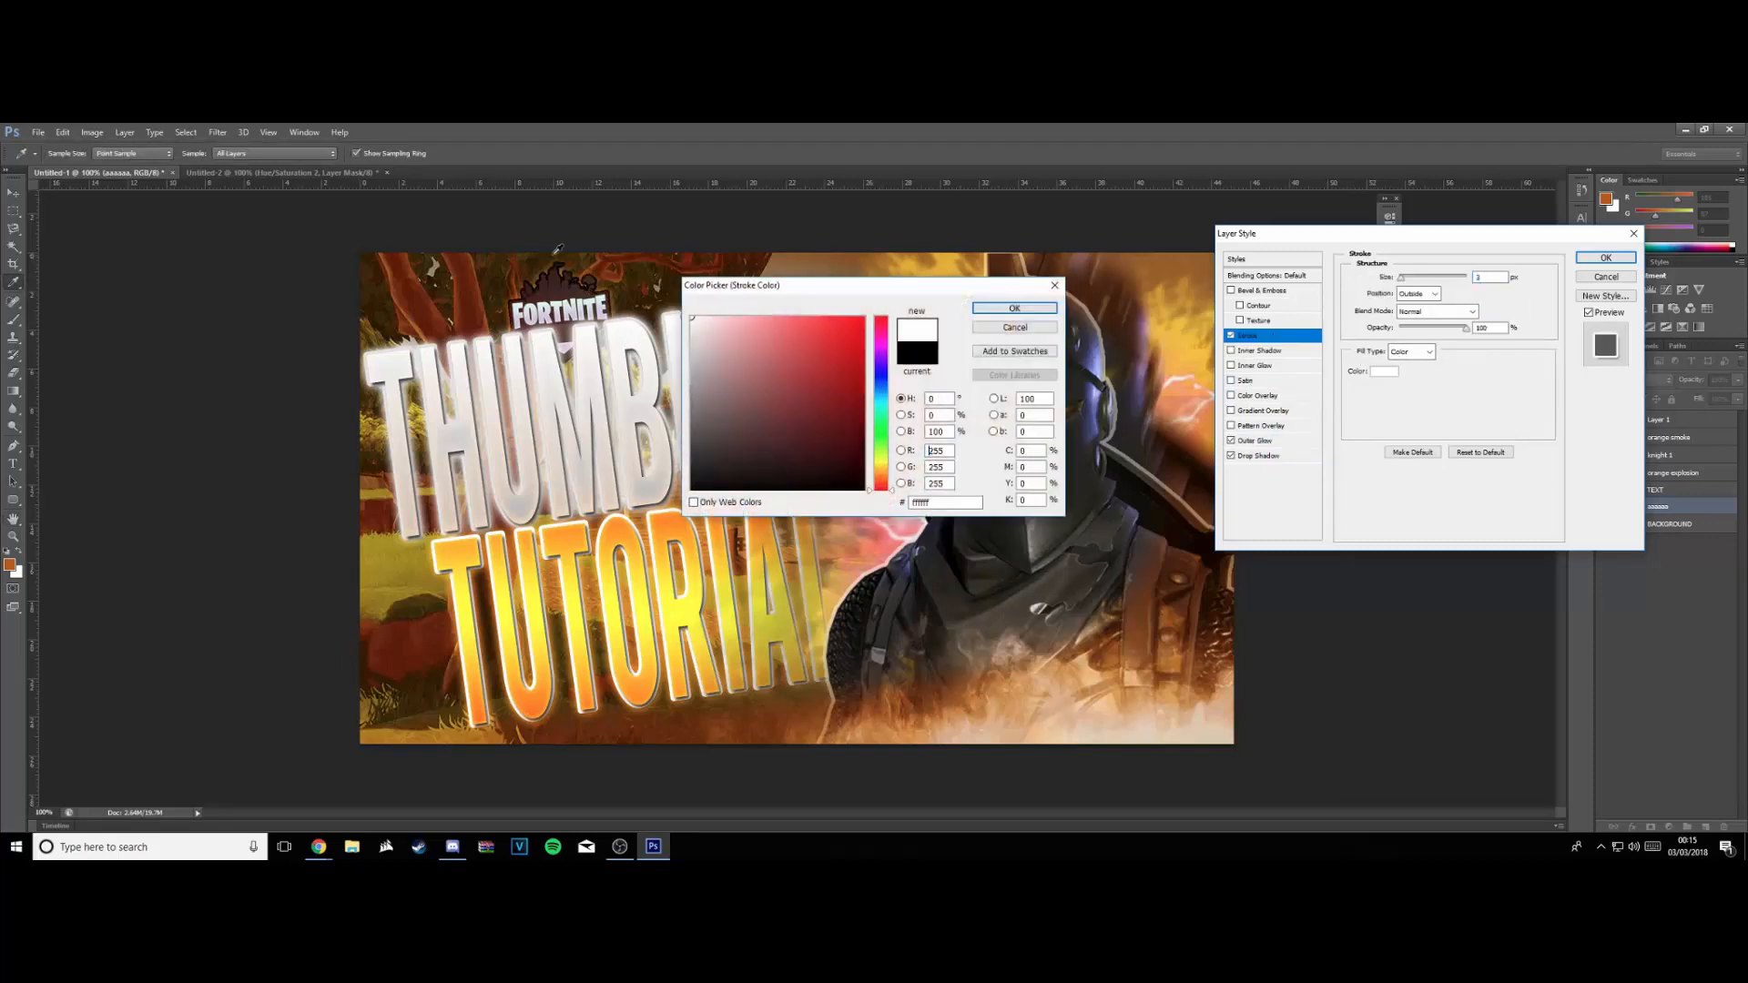
pyautogui.click(1015, 309)
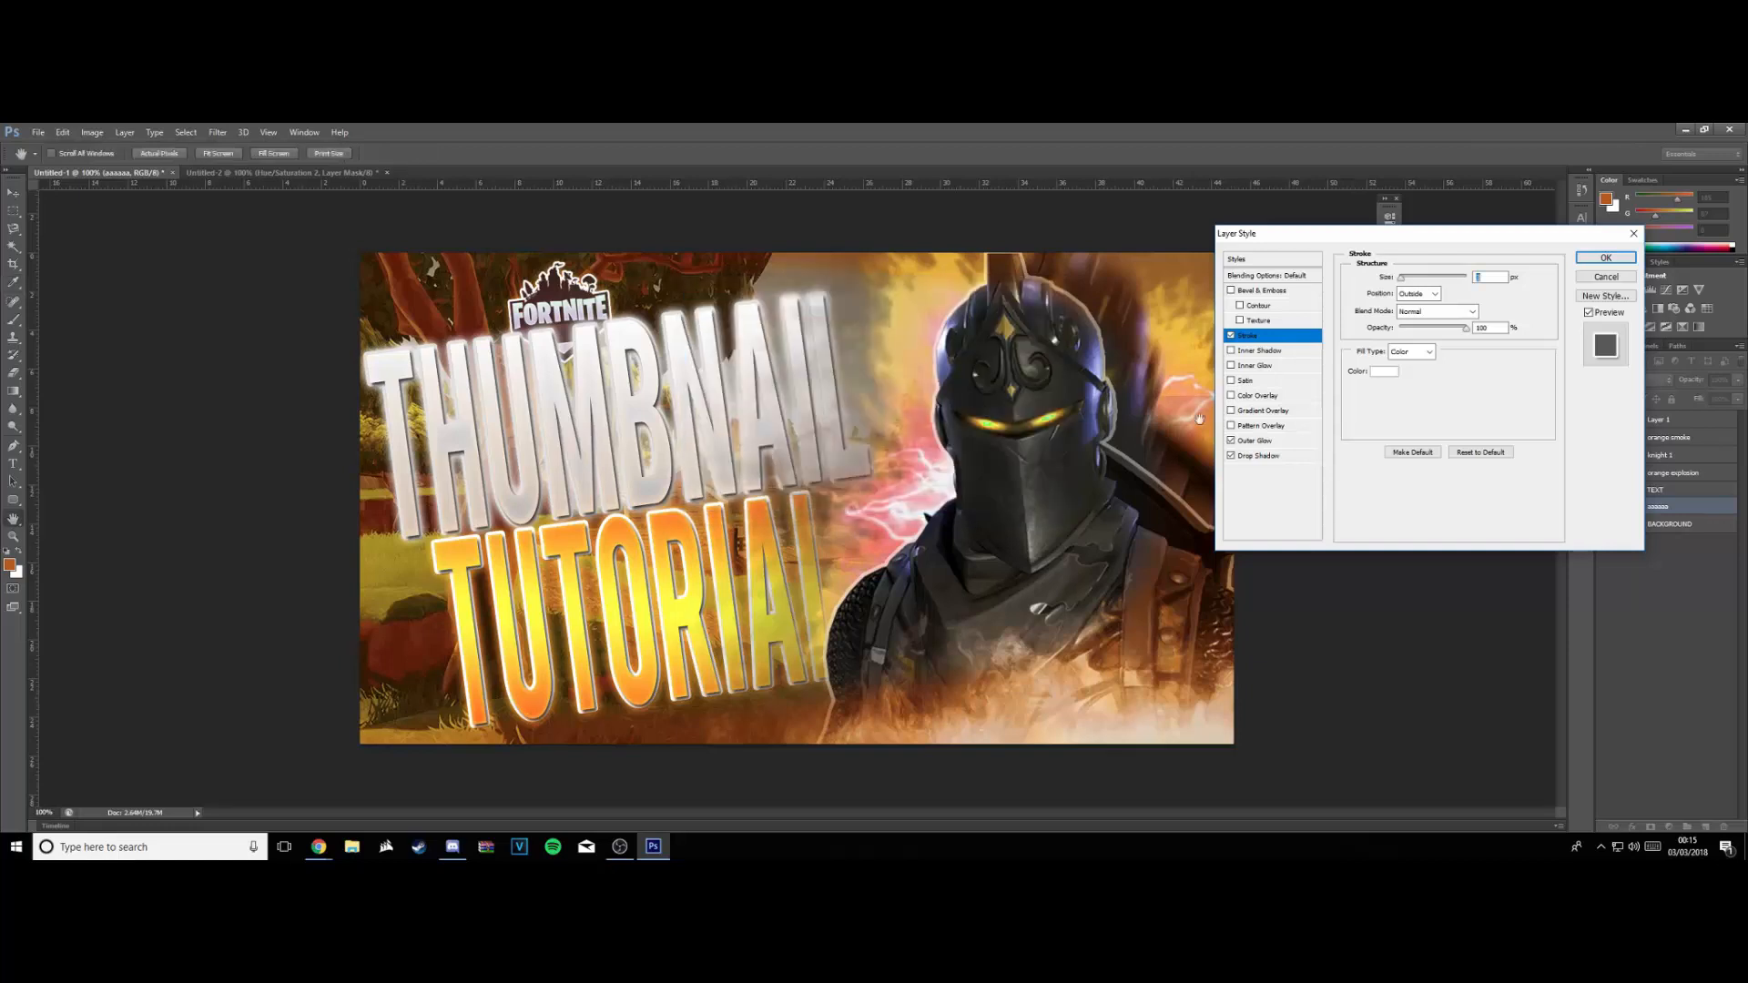
pyautogui.click(1255, 441)
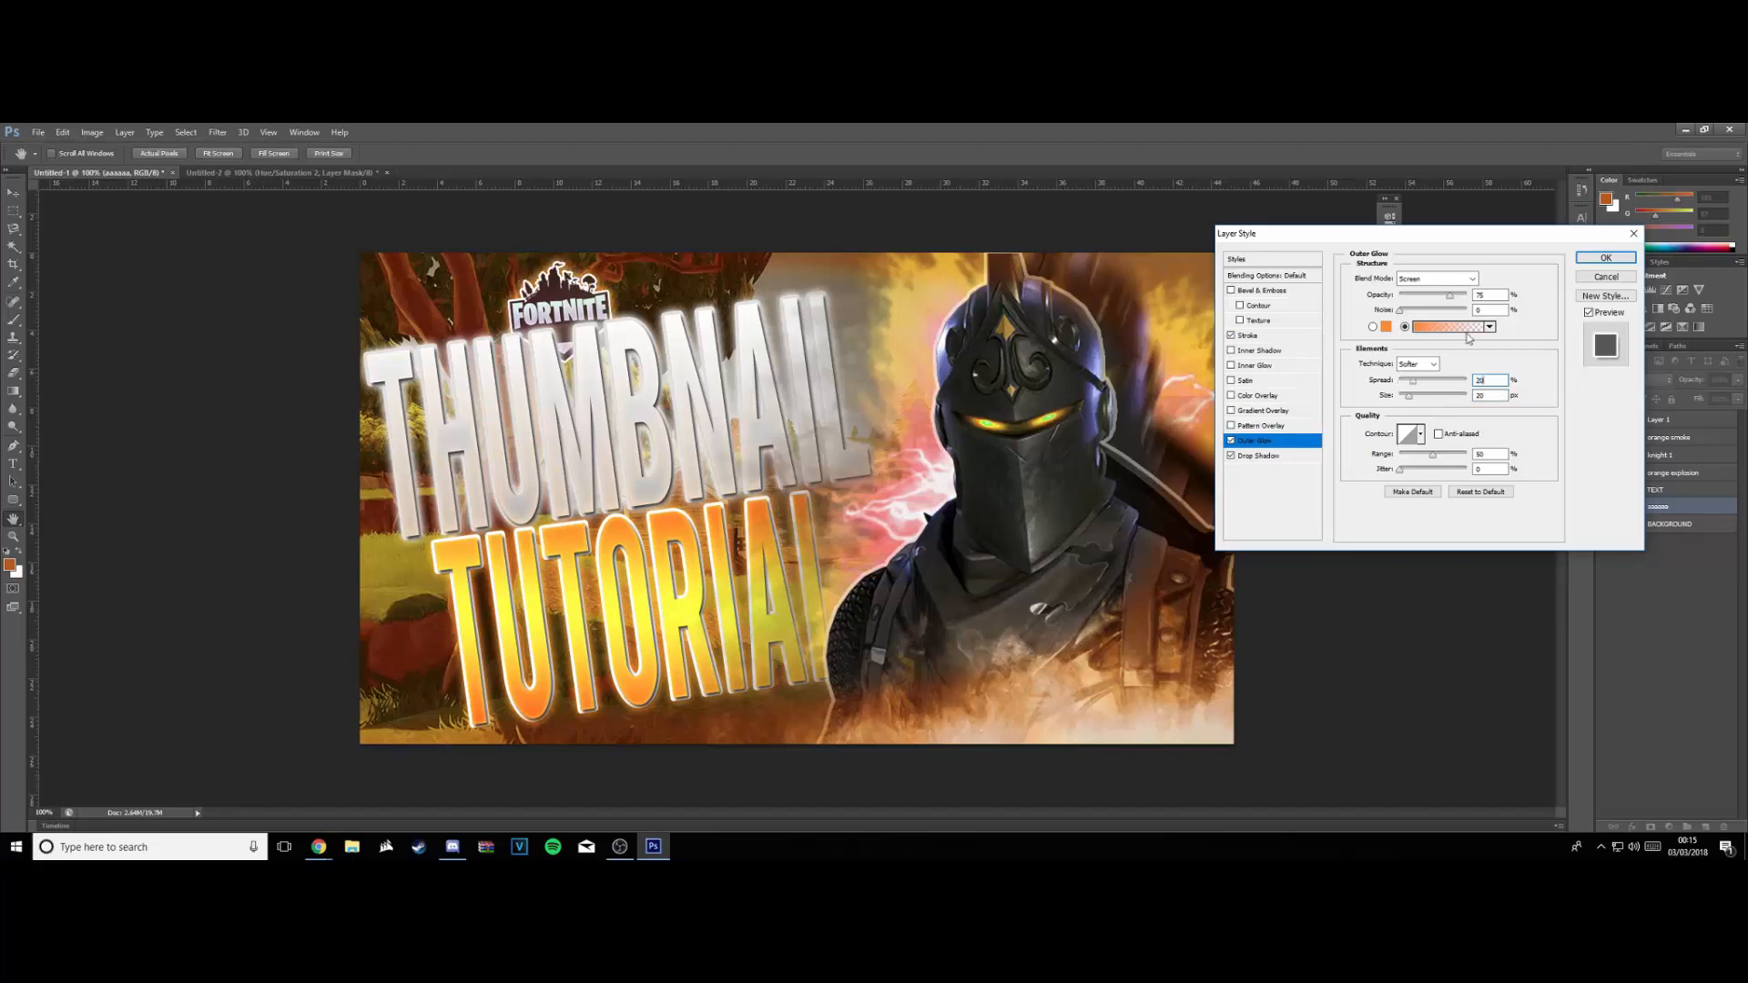
pyautogui.click(1606, 259)
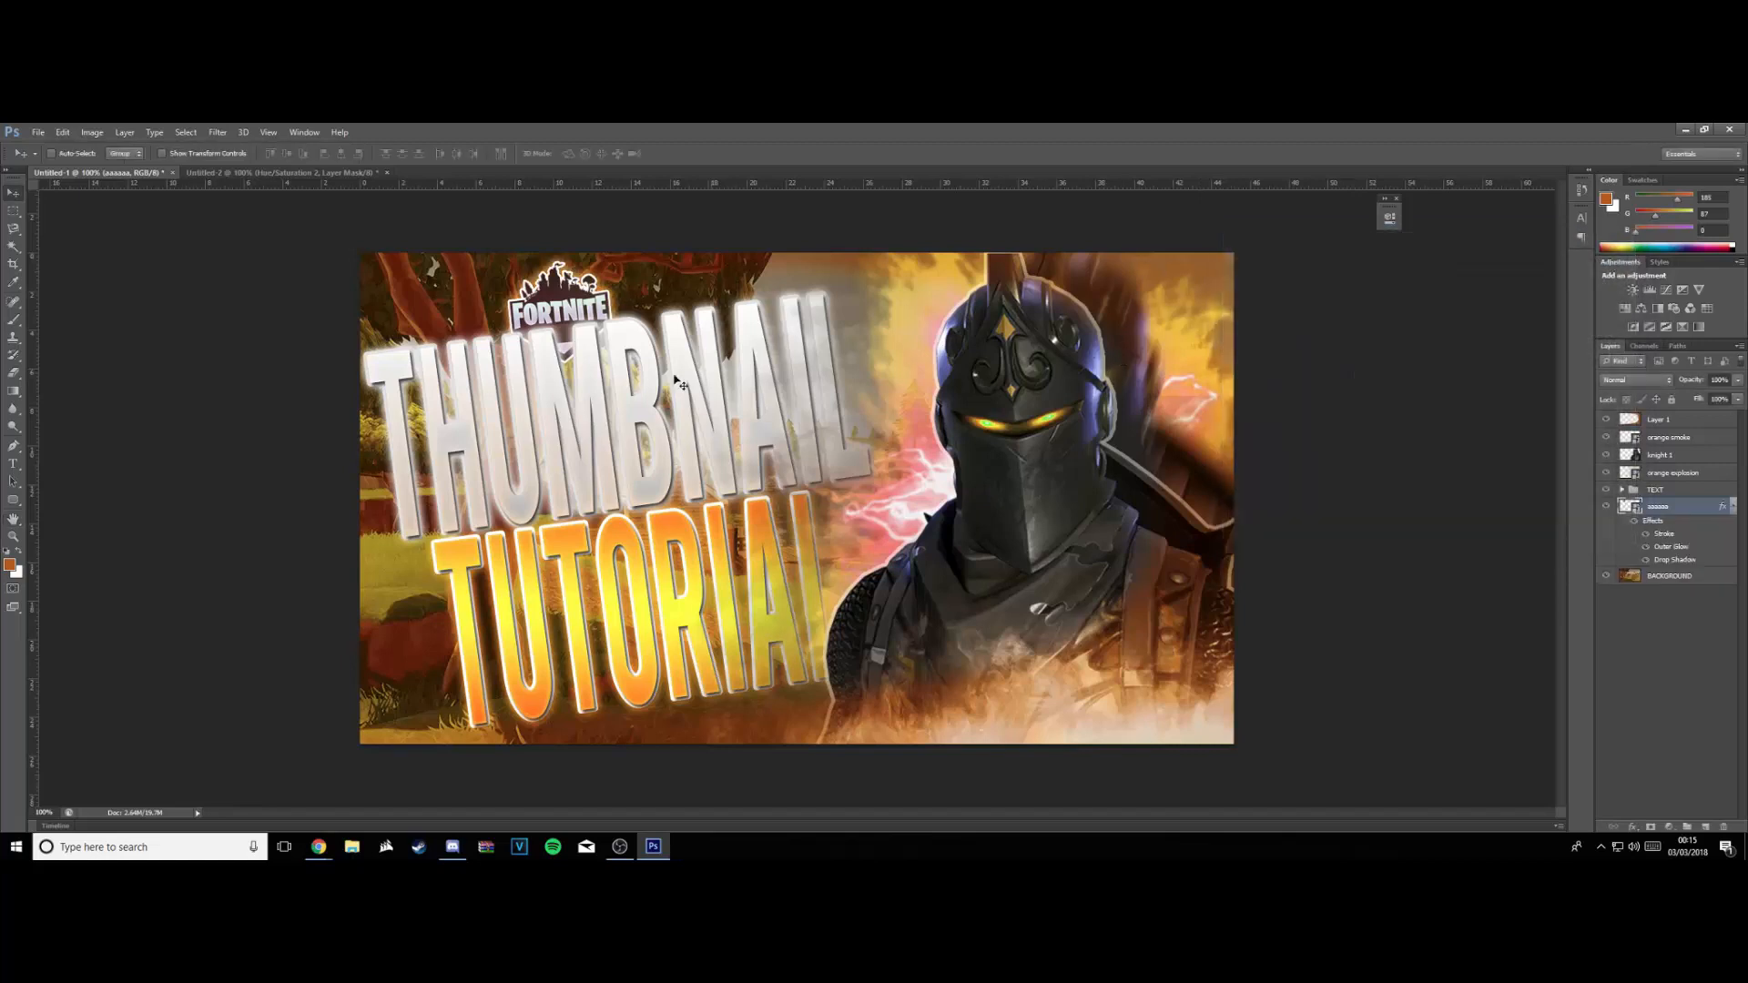
# Rotate the Fortnite logo to about -7.5° and add an empty layer above Layer 1
pyautogui.hotkey('ctrl', 't')
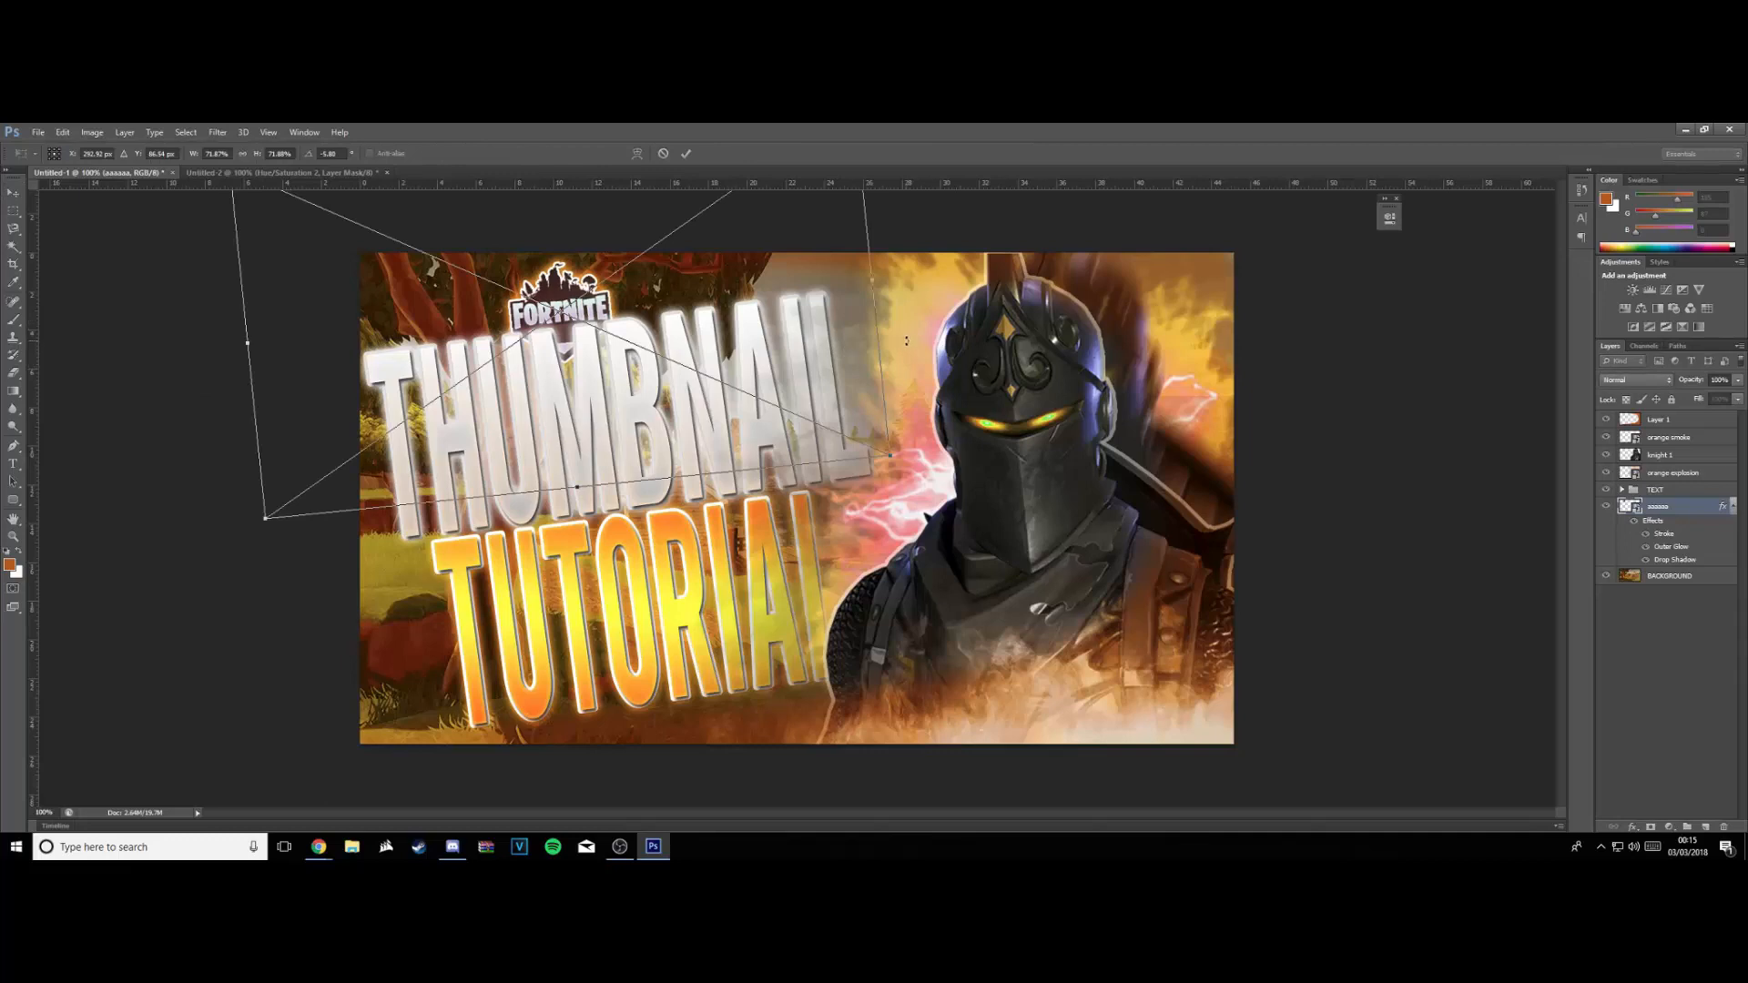
pyautogui.moveTo(907, 340); pyautogui.dragTo(907, 330)
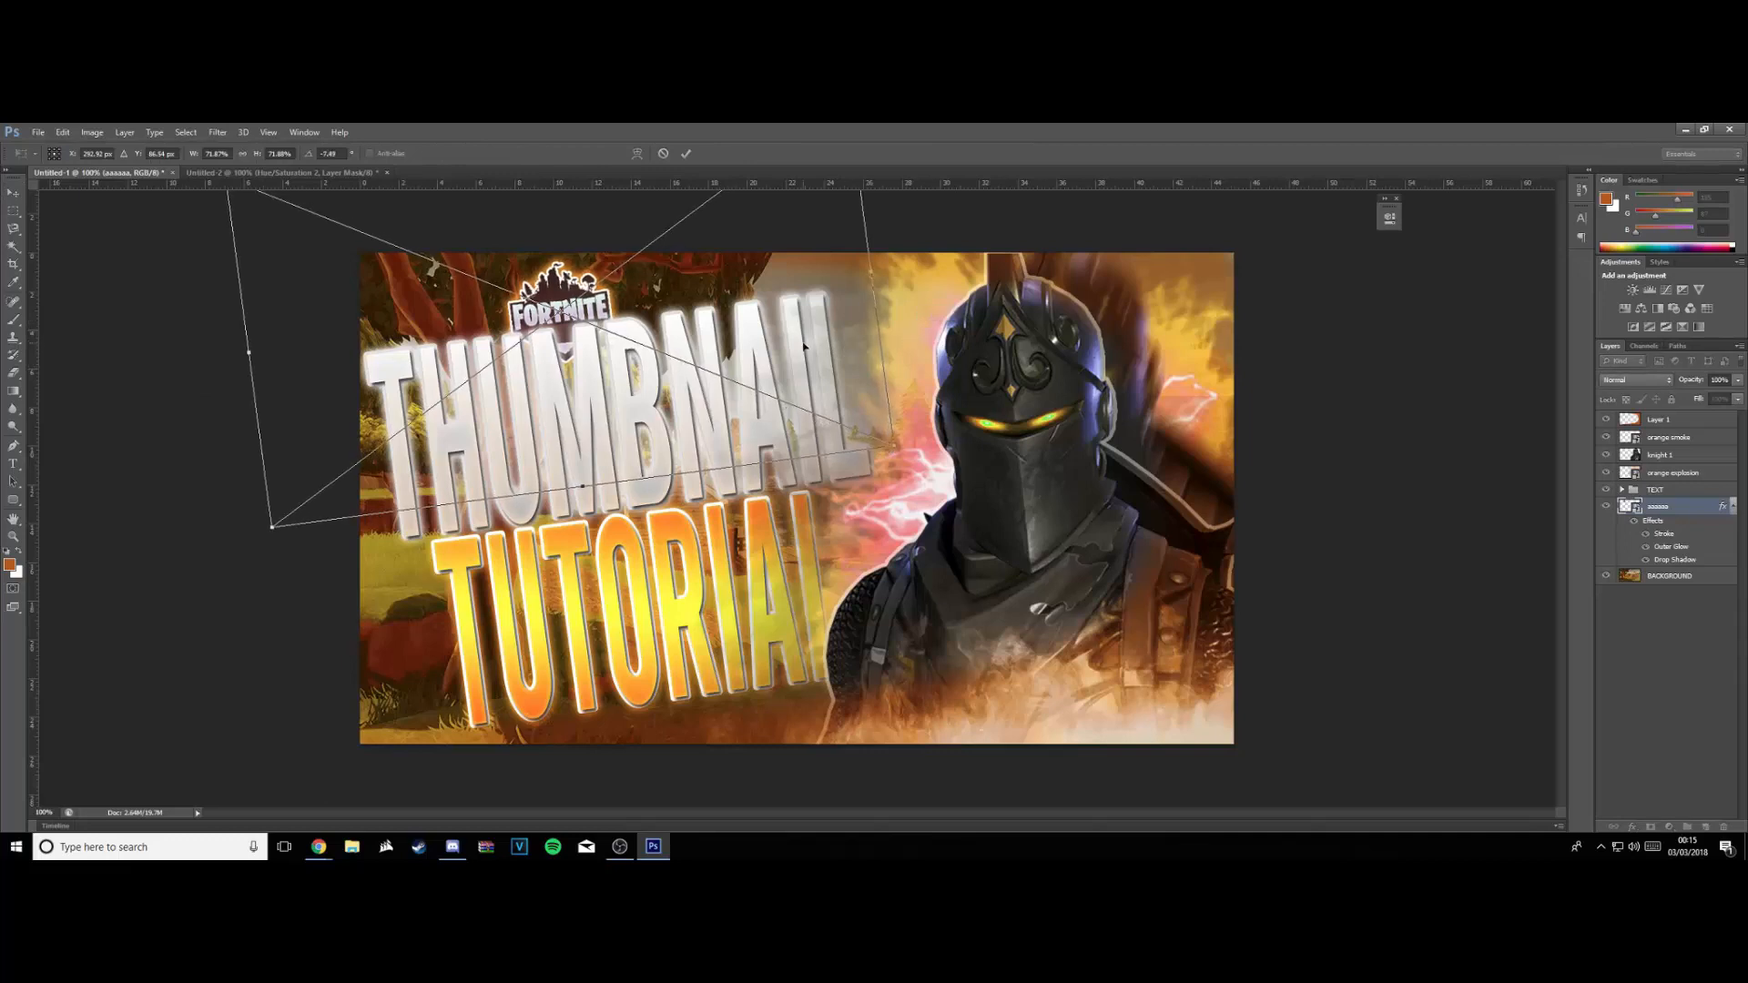
pyautogui.press('Return')
pyautogui.click(1717, 424)
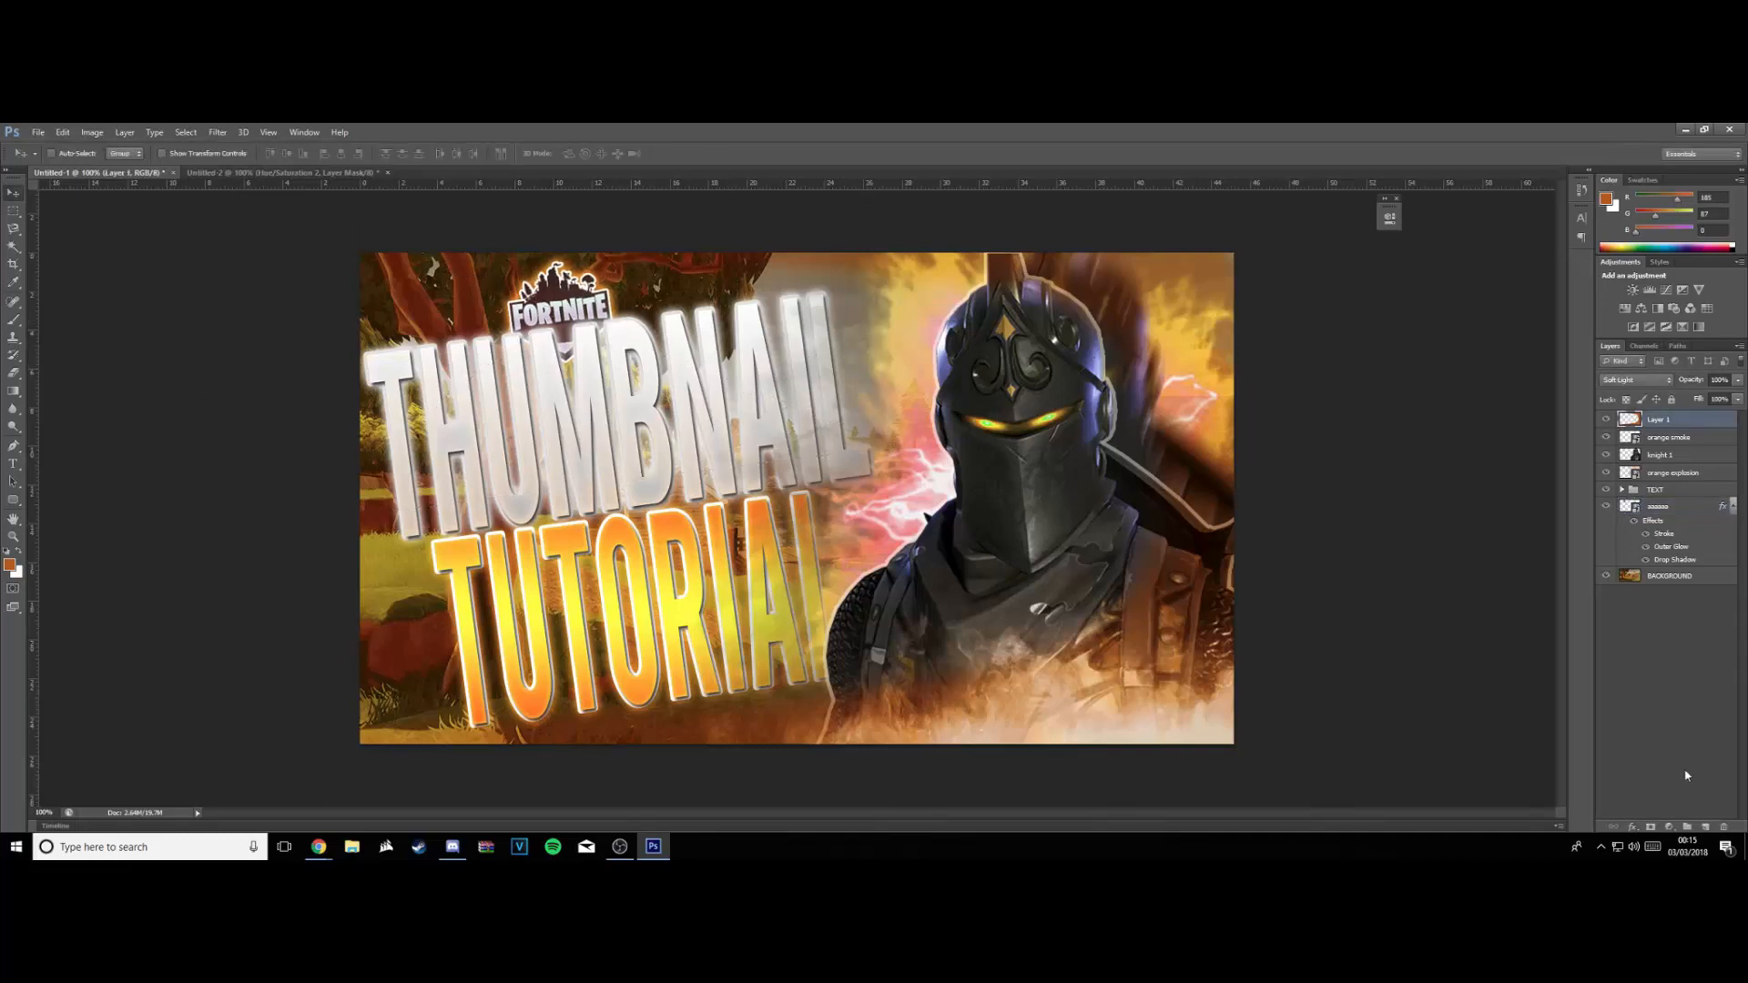
pyautogui.click(1708, 829)
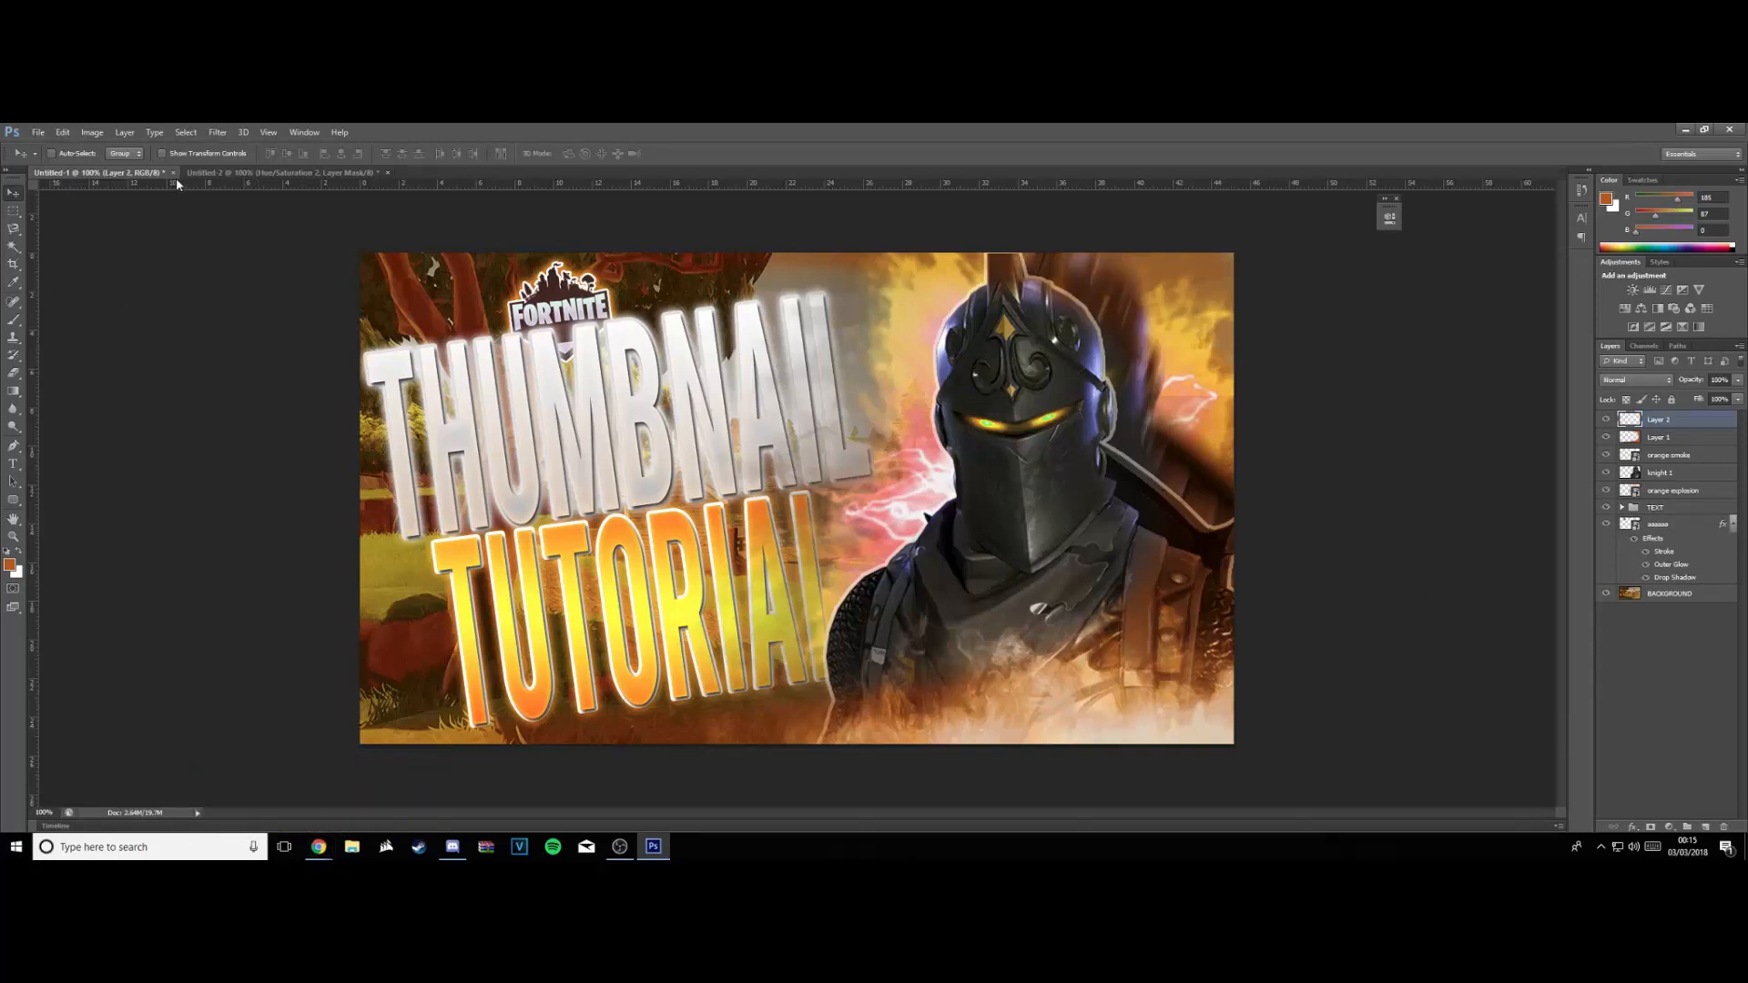
# Switch to the Untitled-2 document, hide the Fortnite logo and its Hue/Saturation layer, and add an empty layer on top
pyautogui.click(216, 173)
pyautogui.click(1606, 418)
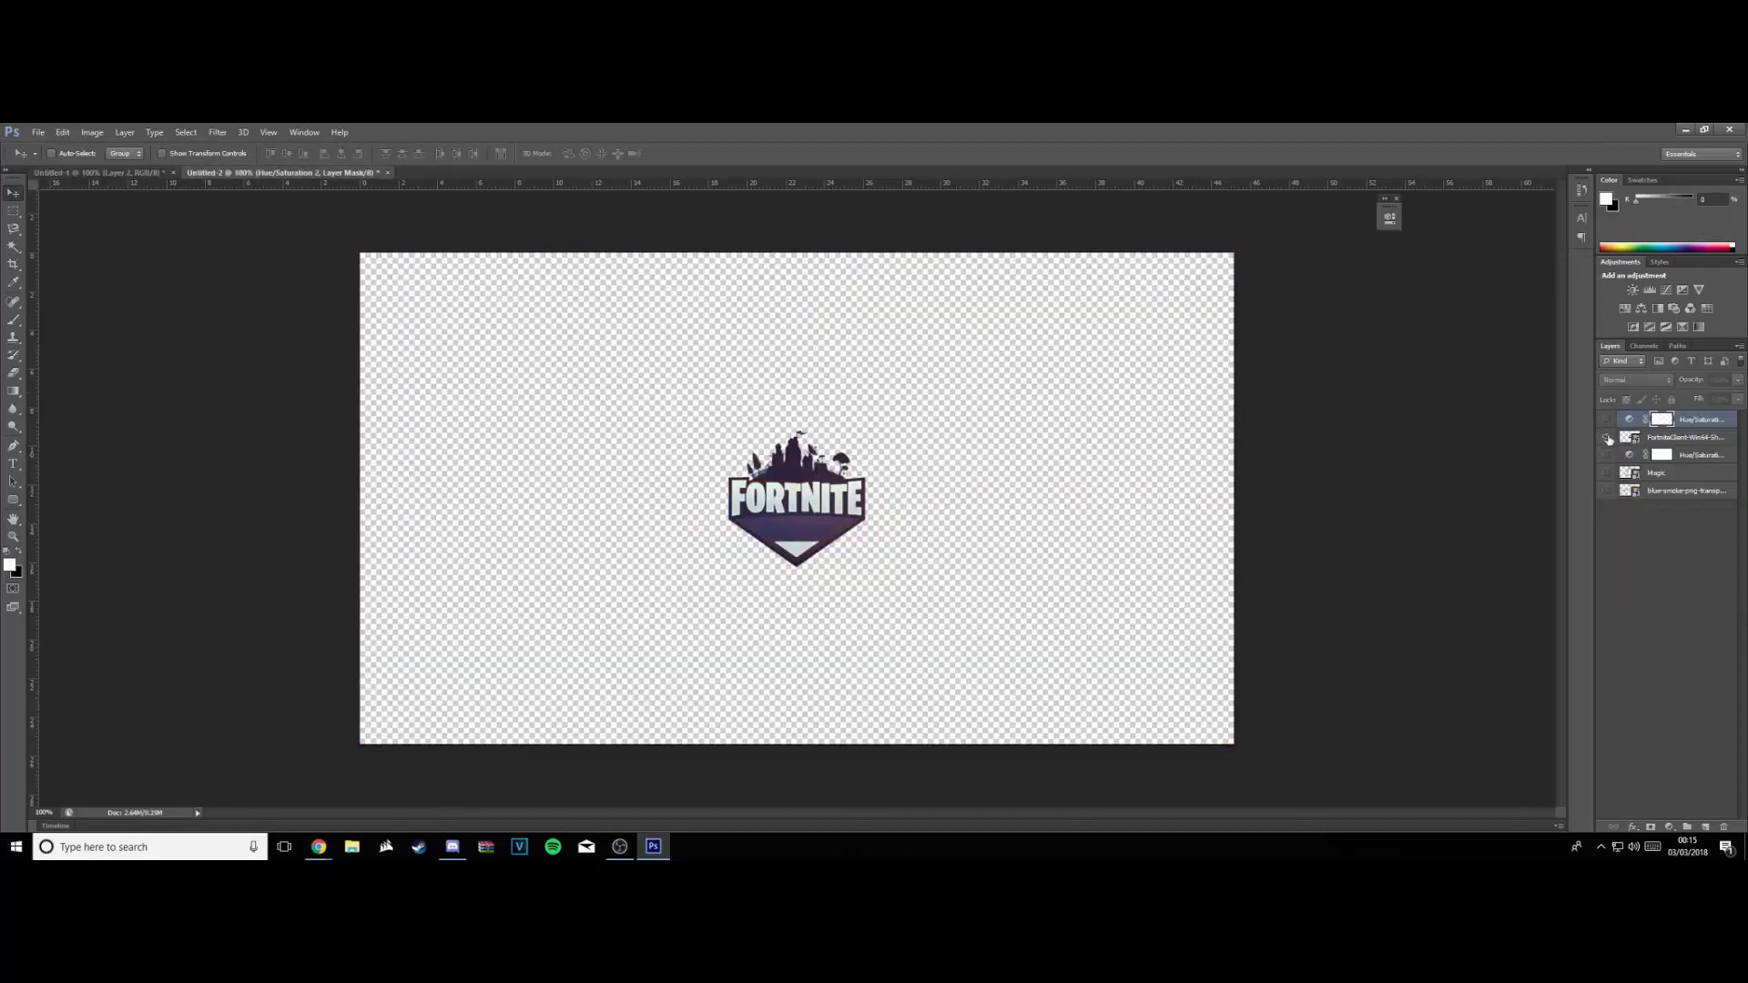
pyautogui.click(1606, 437)
pyautogui.click(1711, 840)
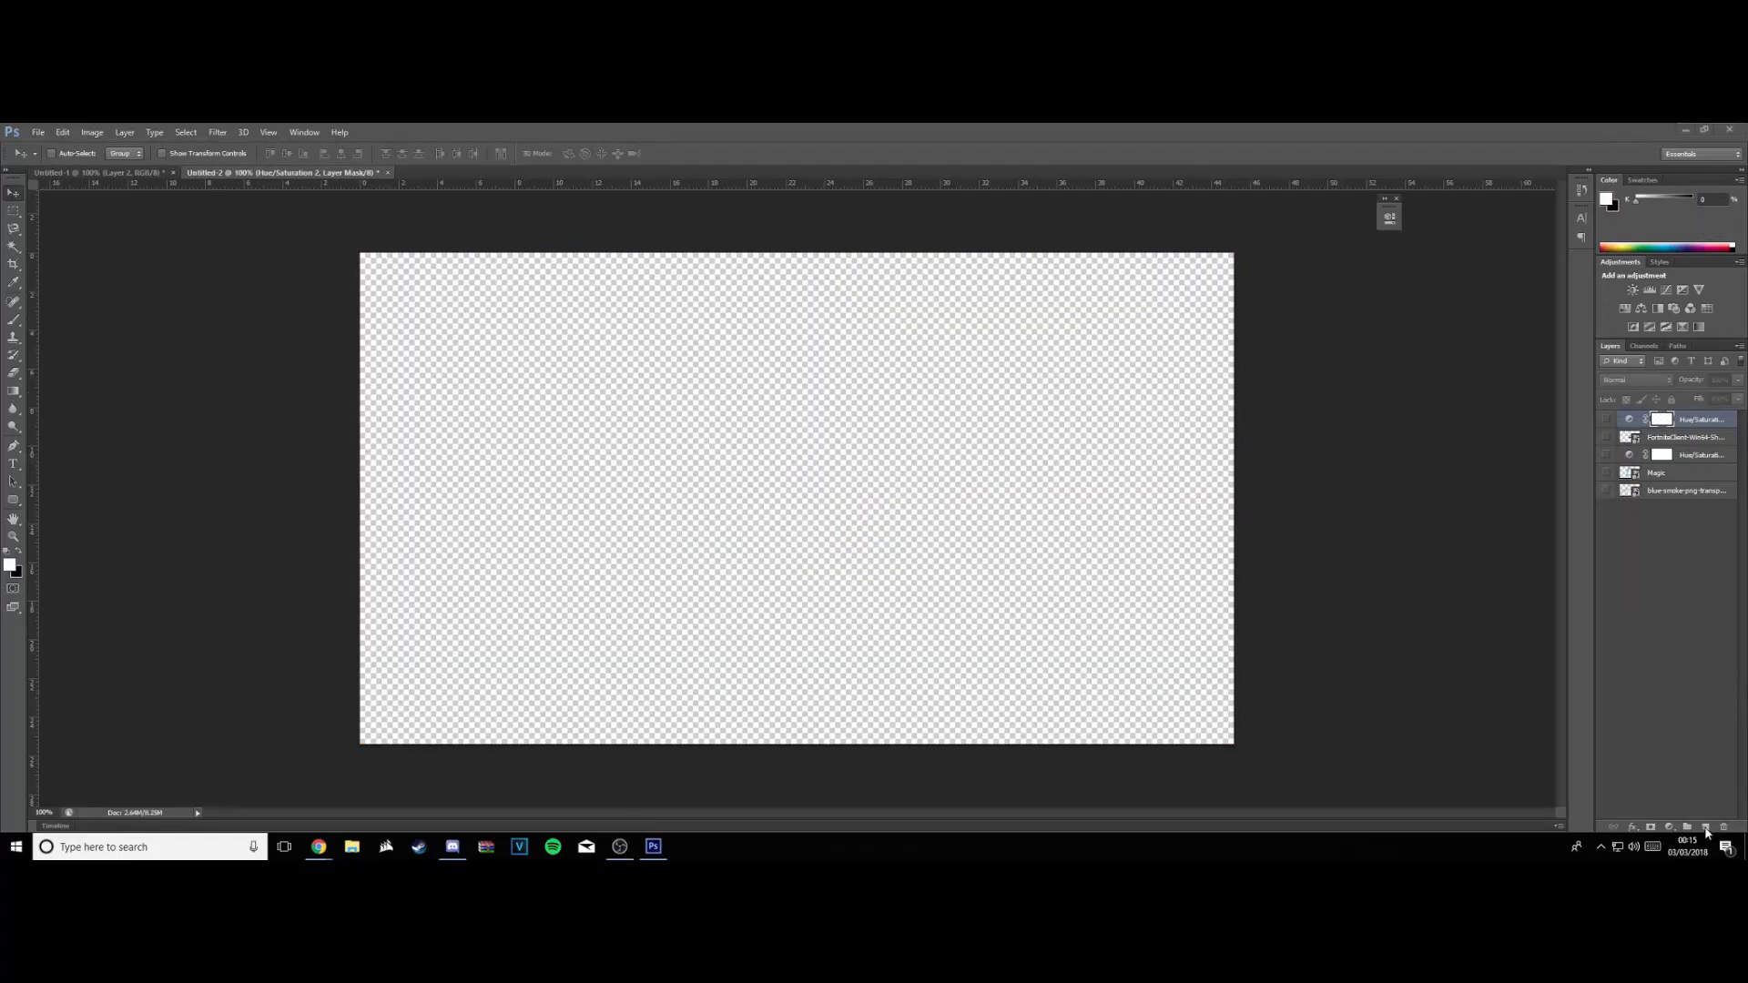
pyautogui.click(1708, 829)
pyautogui.click(1707, 826)
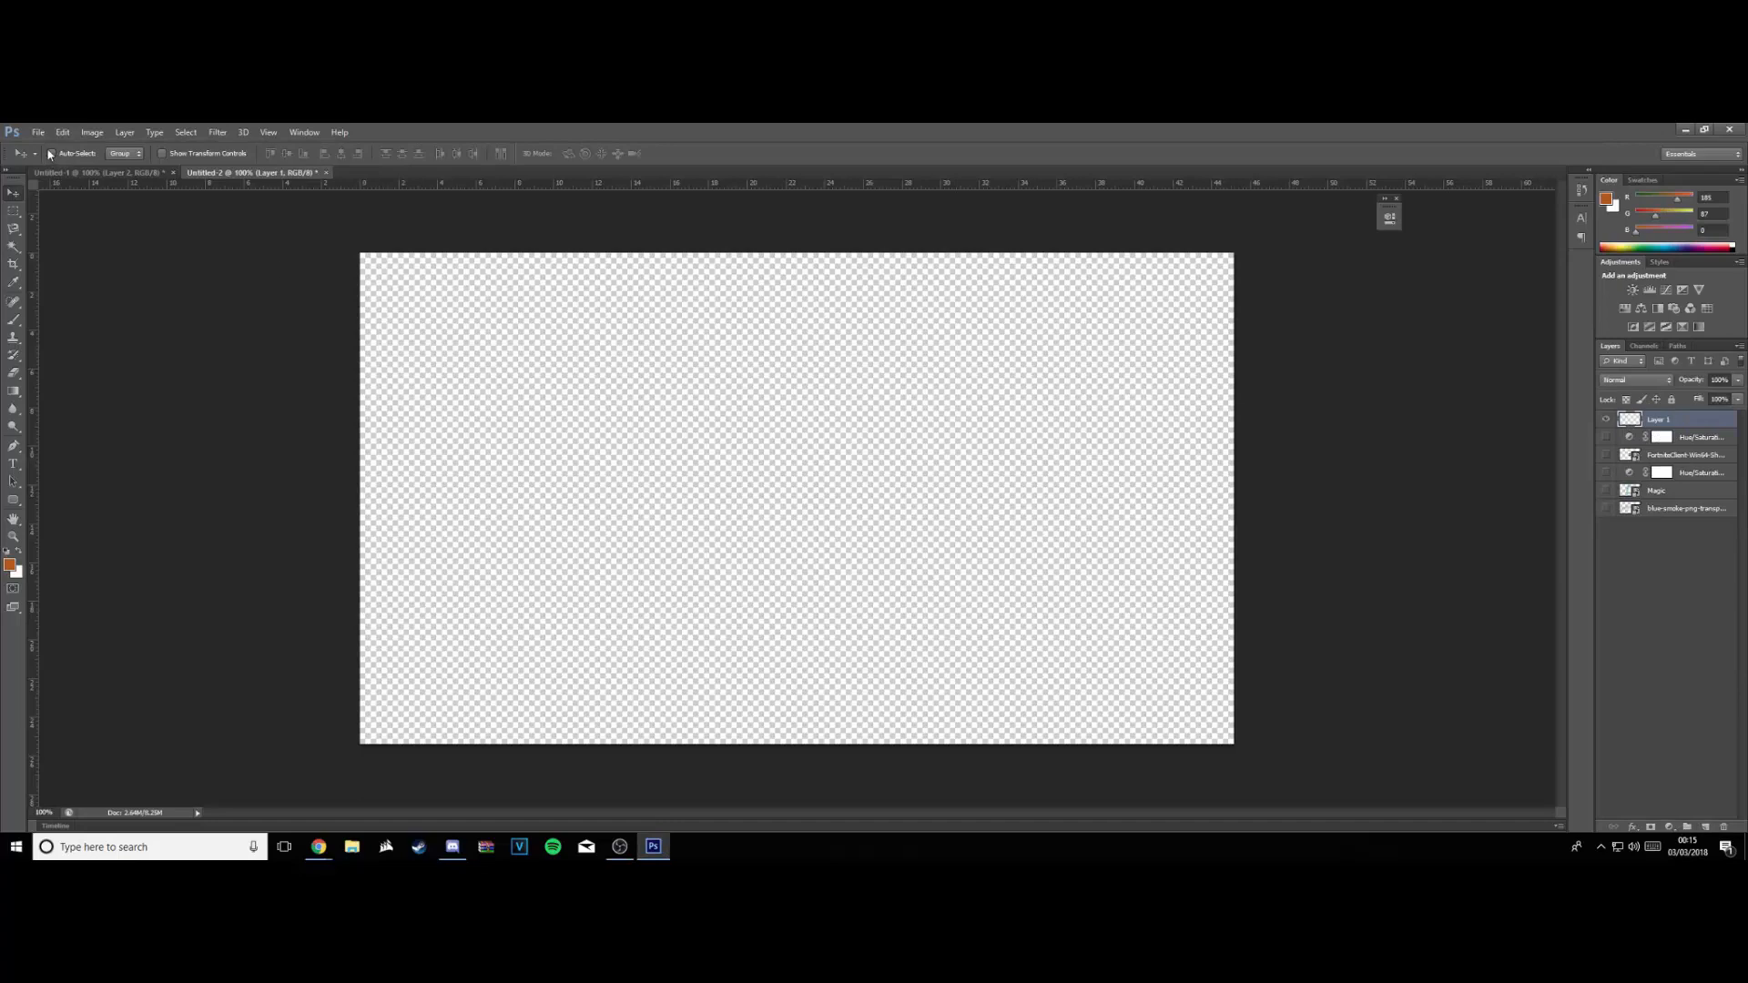
# Place the Spectral_mineral potion jar image from the Thumbnail Pictures folder into Untitled-2
pyautogui.click(38, 132)
pyautogui.click(78, 352)
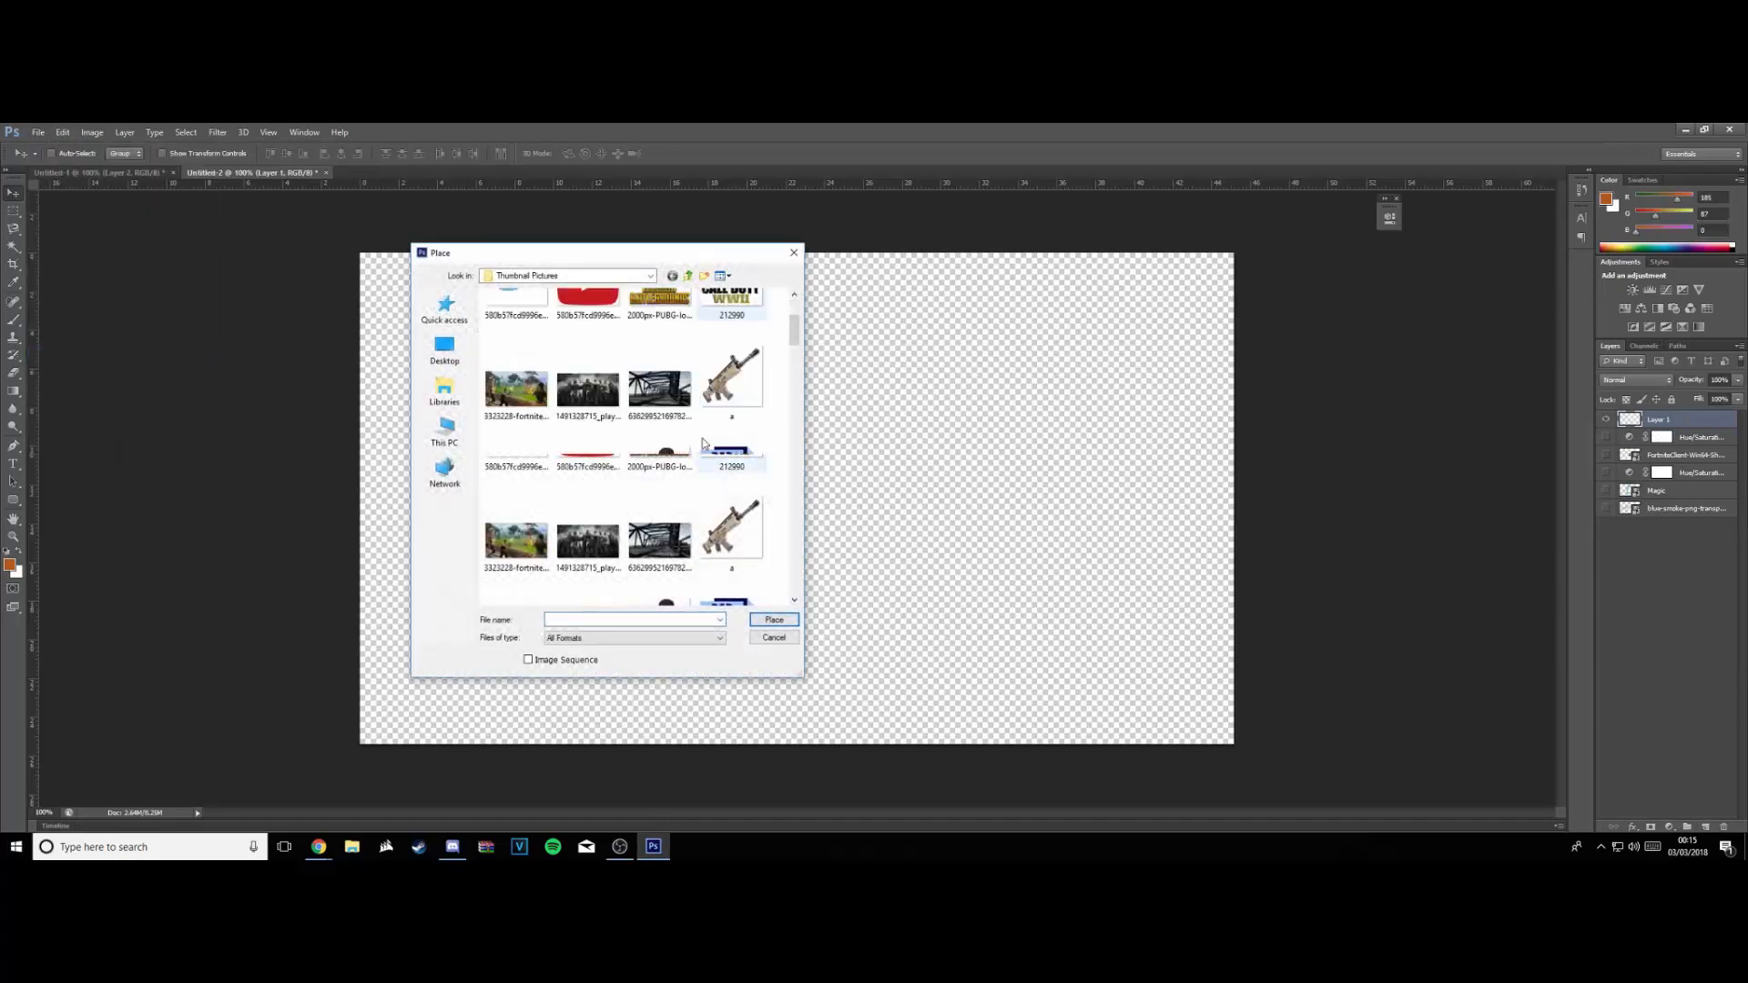
pyautogui.scroll(-3, 700, 430)
pyautogui.scroll(-8, 702, 435)
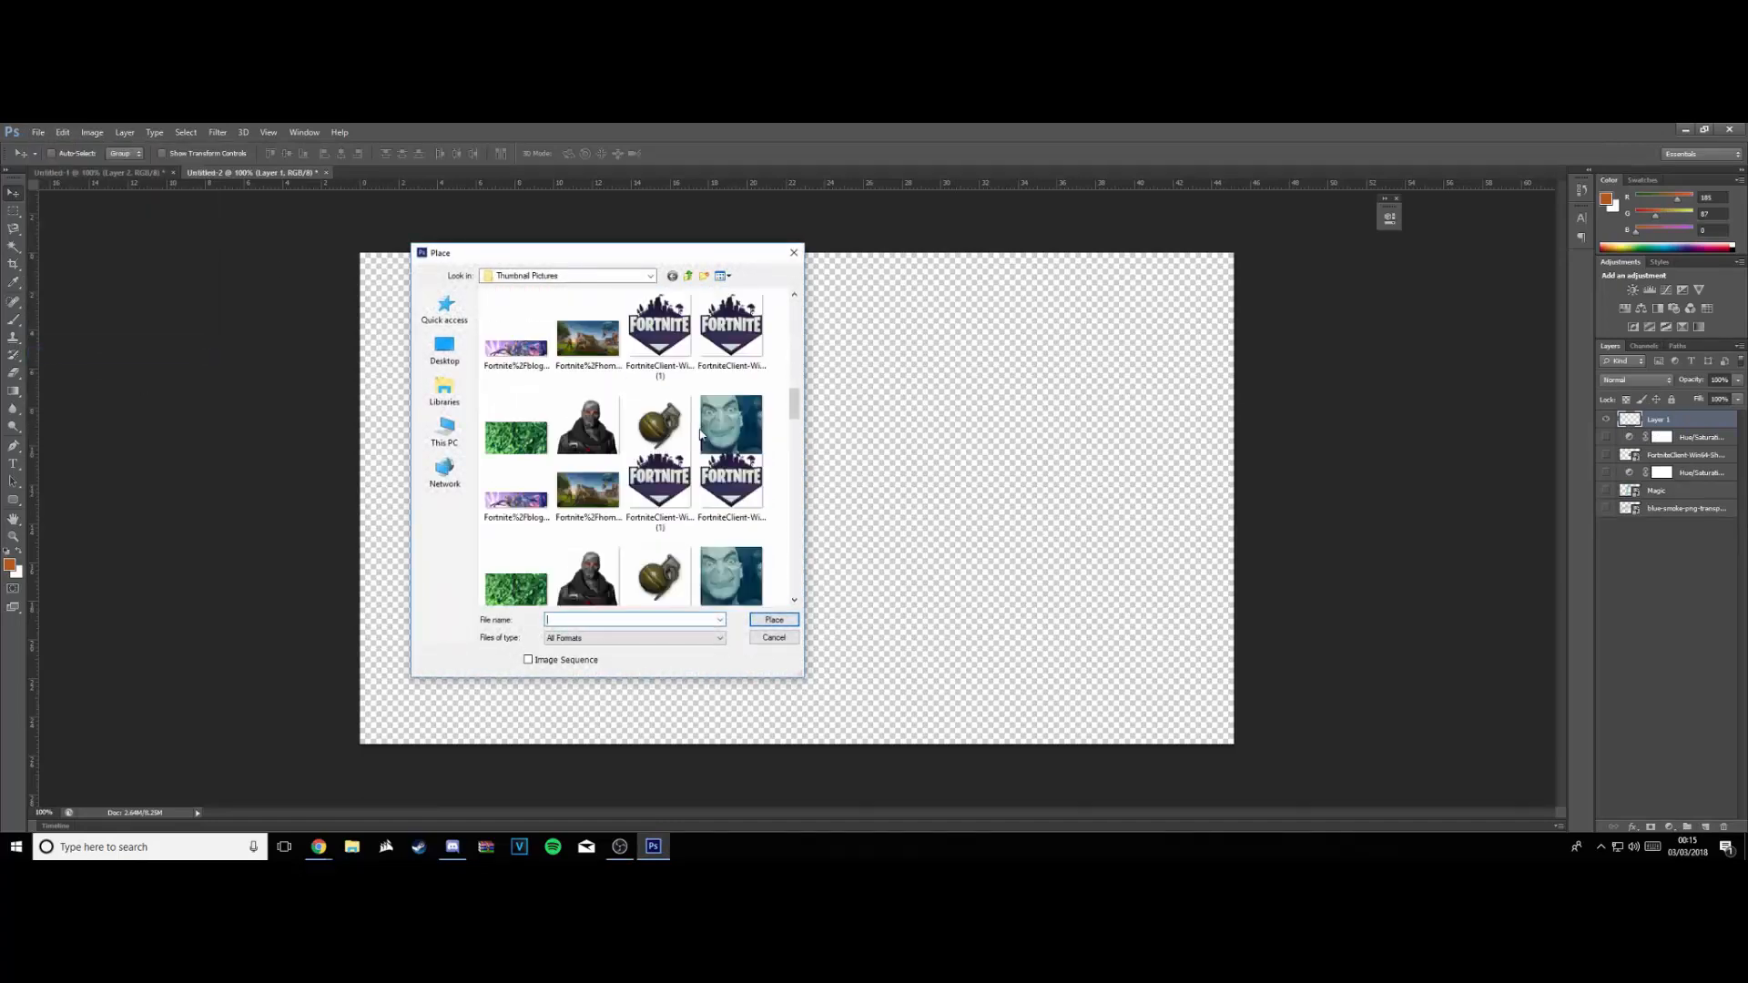
pyautogui.scroll(-10, 629, 453)
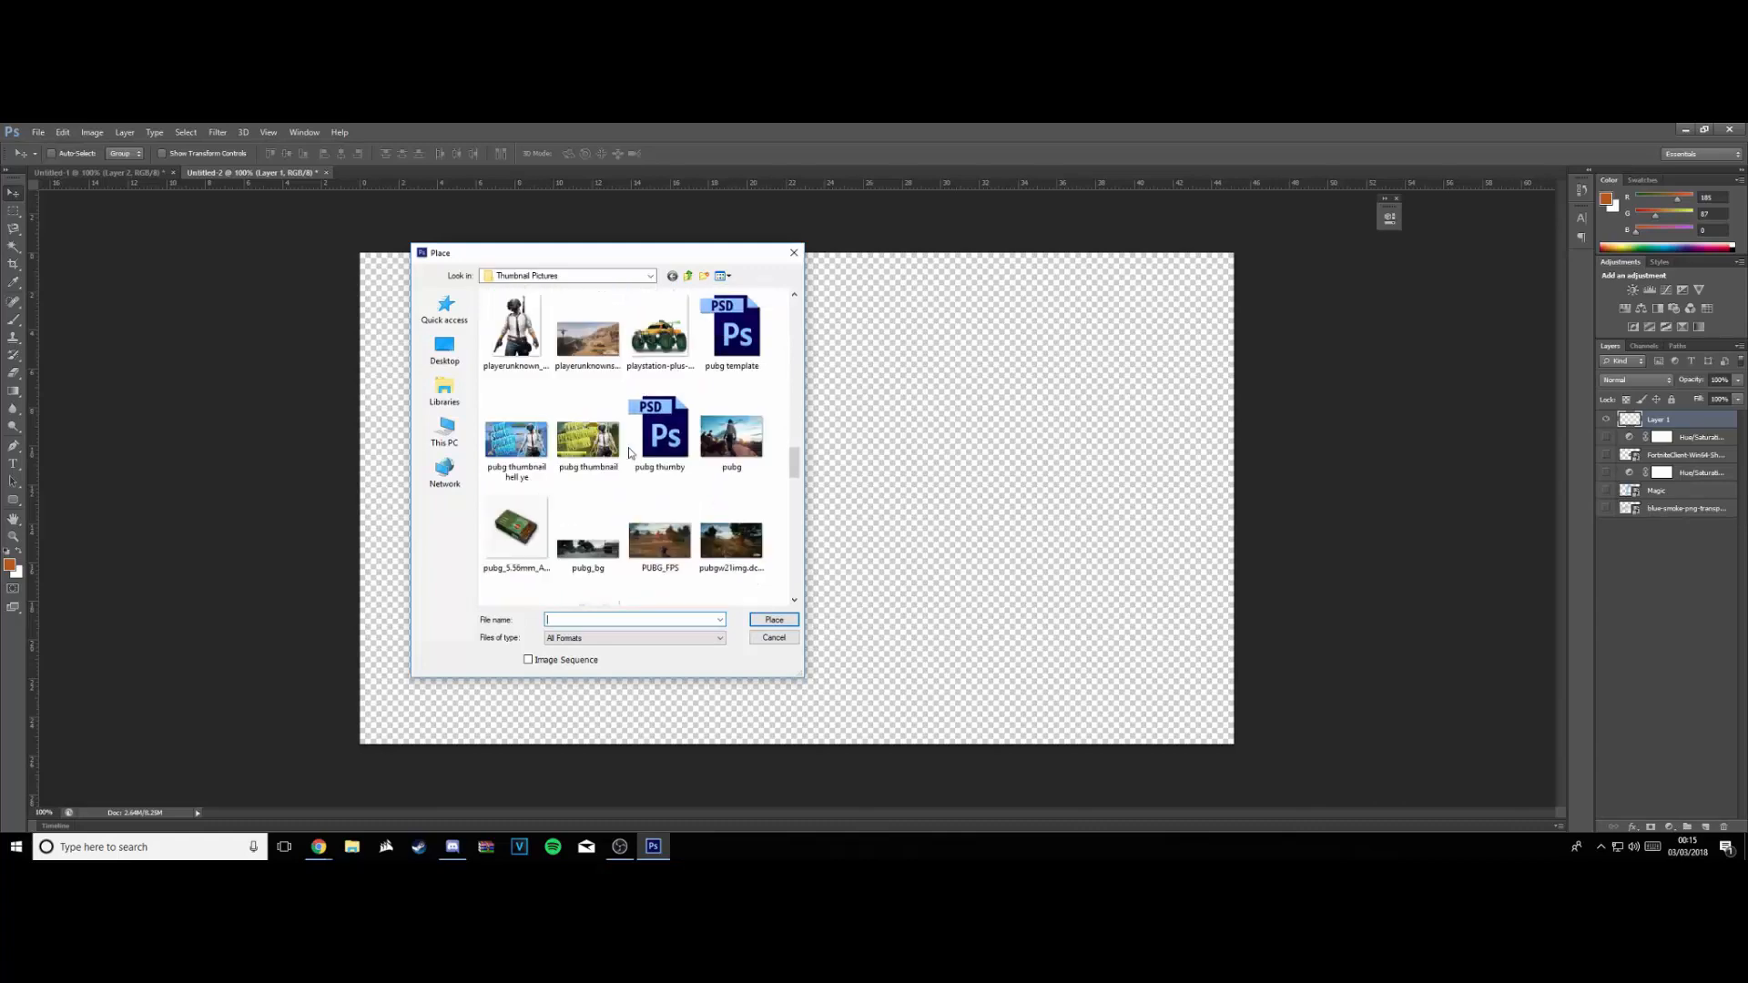
pyautogui.scroll(-8, 629, 452)
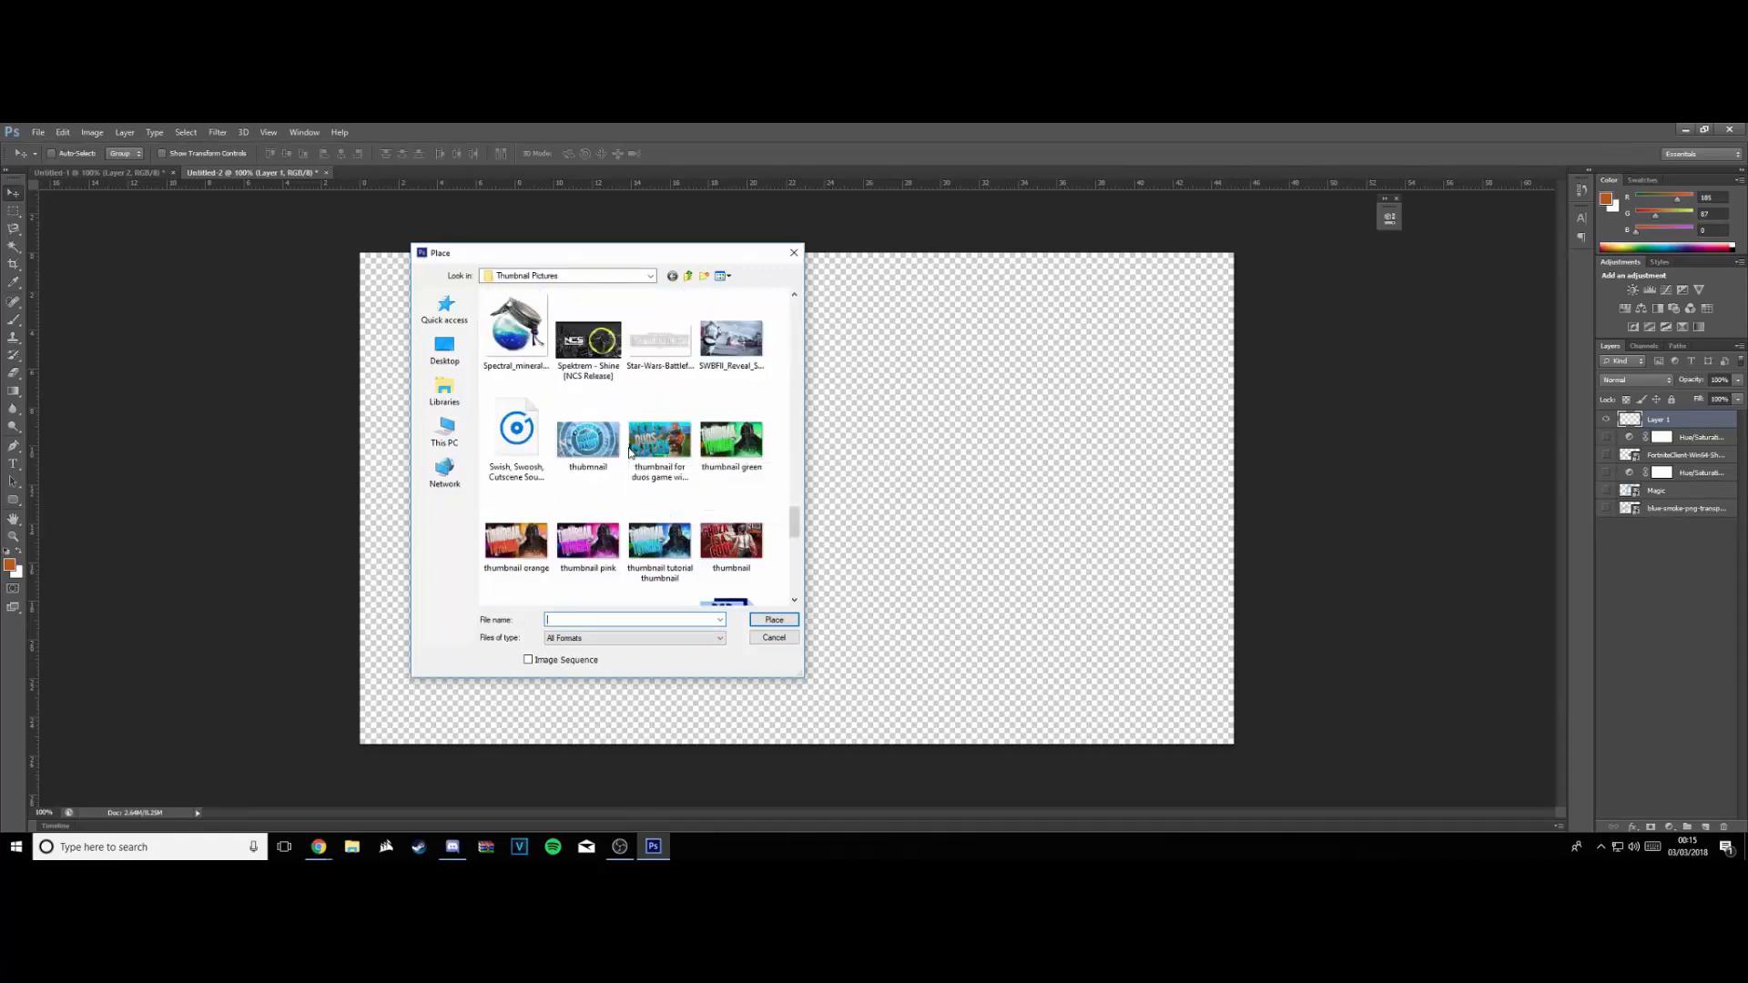
pyautogui.doubleClick(518, 347)
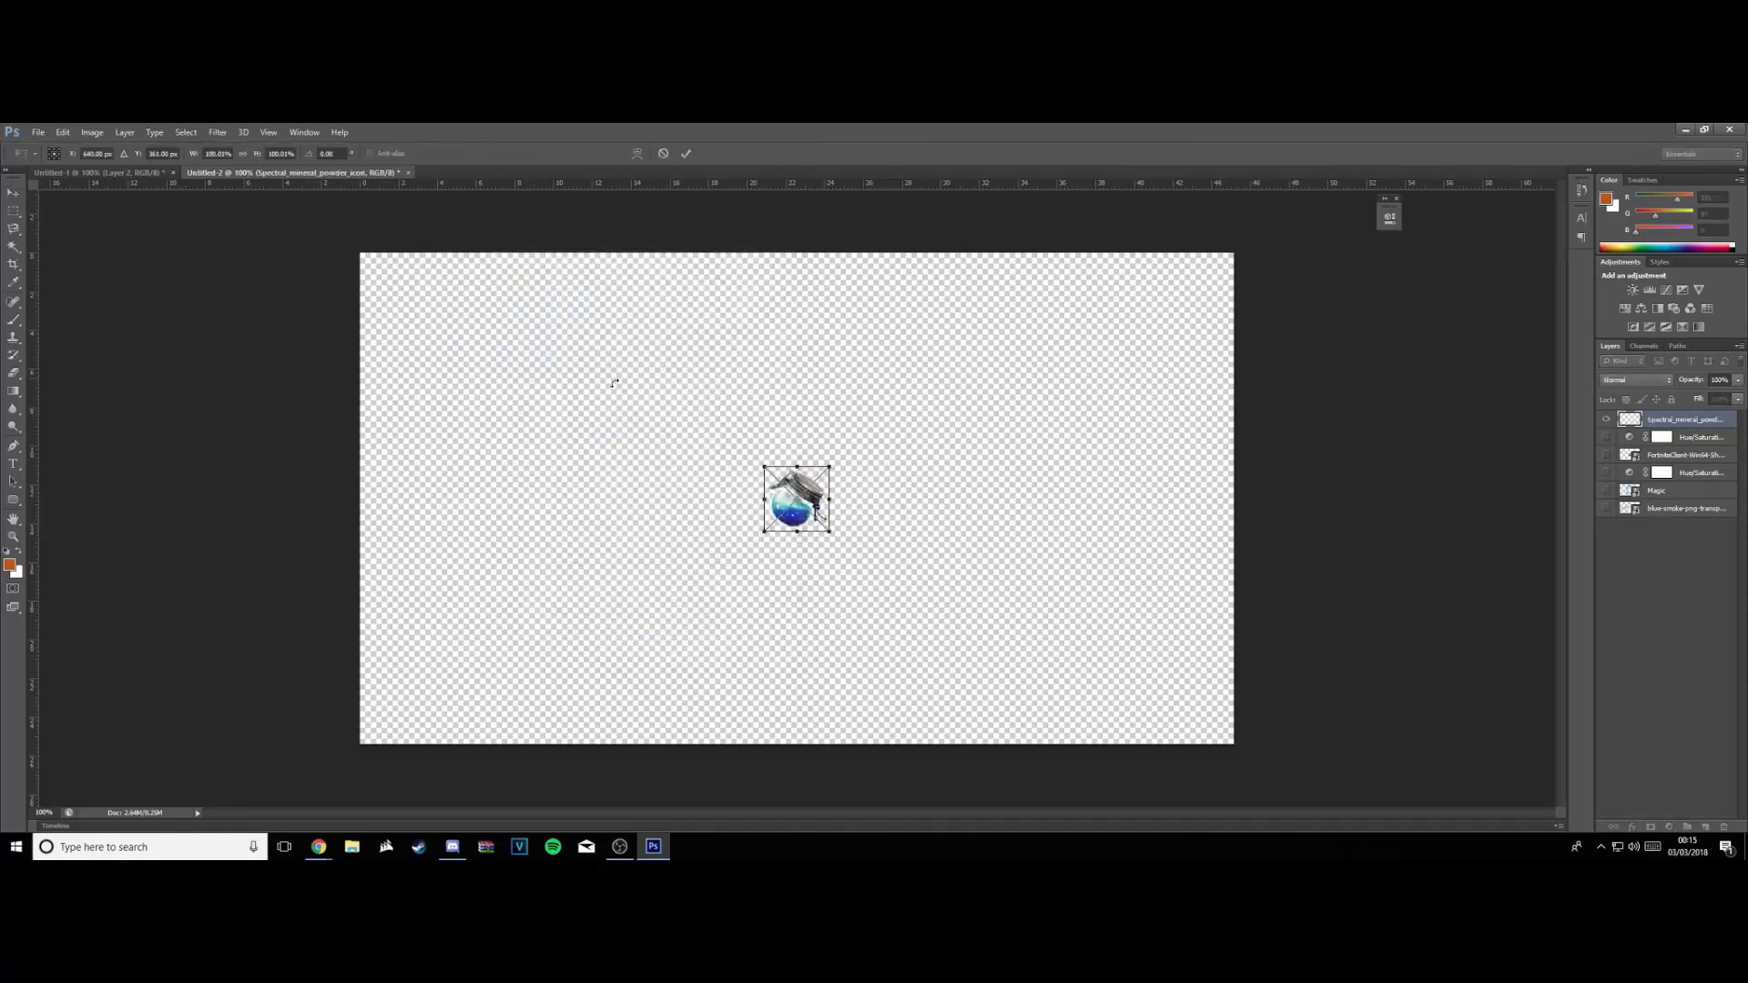
# Scale the placed potion jar to slightly larger than its original size and leave it near the canvas center
pyautogui.moveTo(832, 463); pyautogui.dragTo(1054, 242)
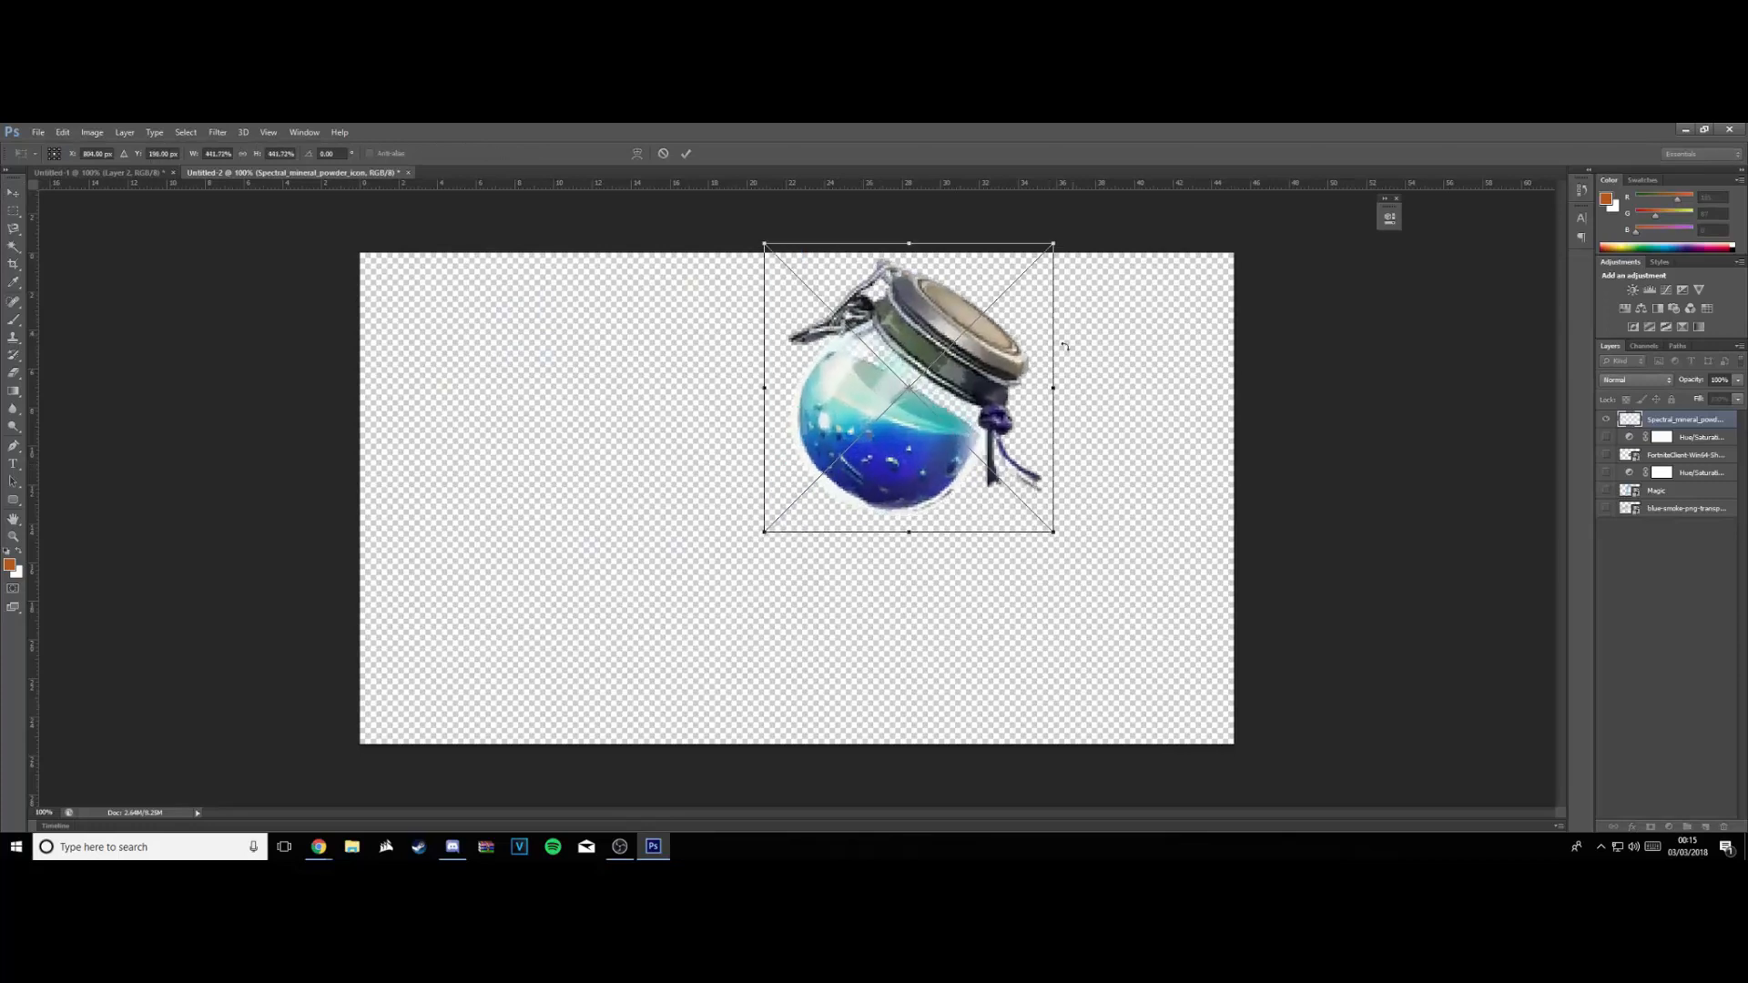
pyautogui.moveTo(979, 439); pyautogui.dragTo(869, 533)
pyautogui.press('Return')
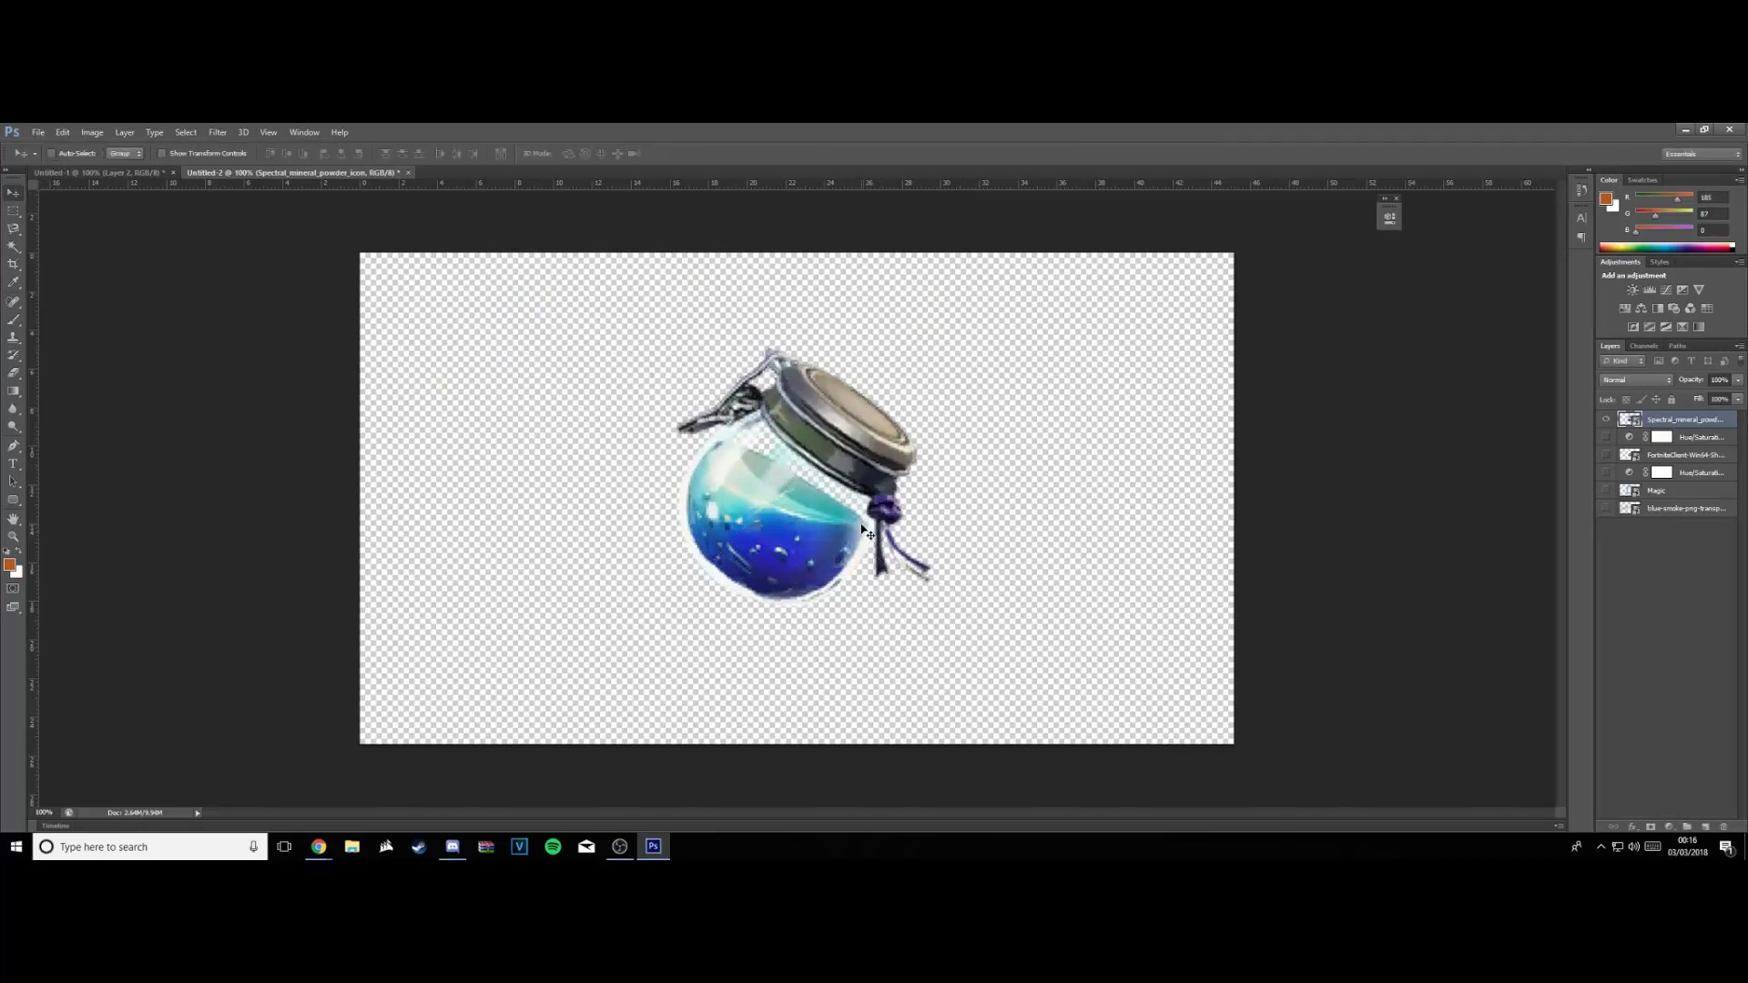
pyautogui.hotkey('ctrl', 't')
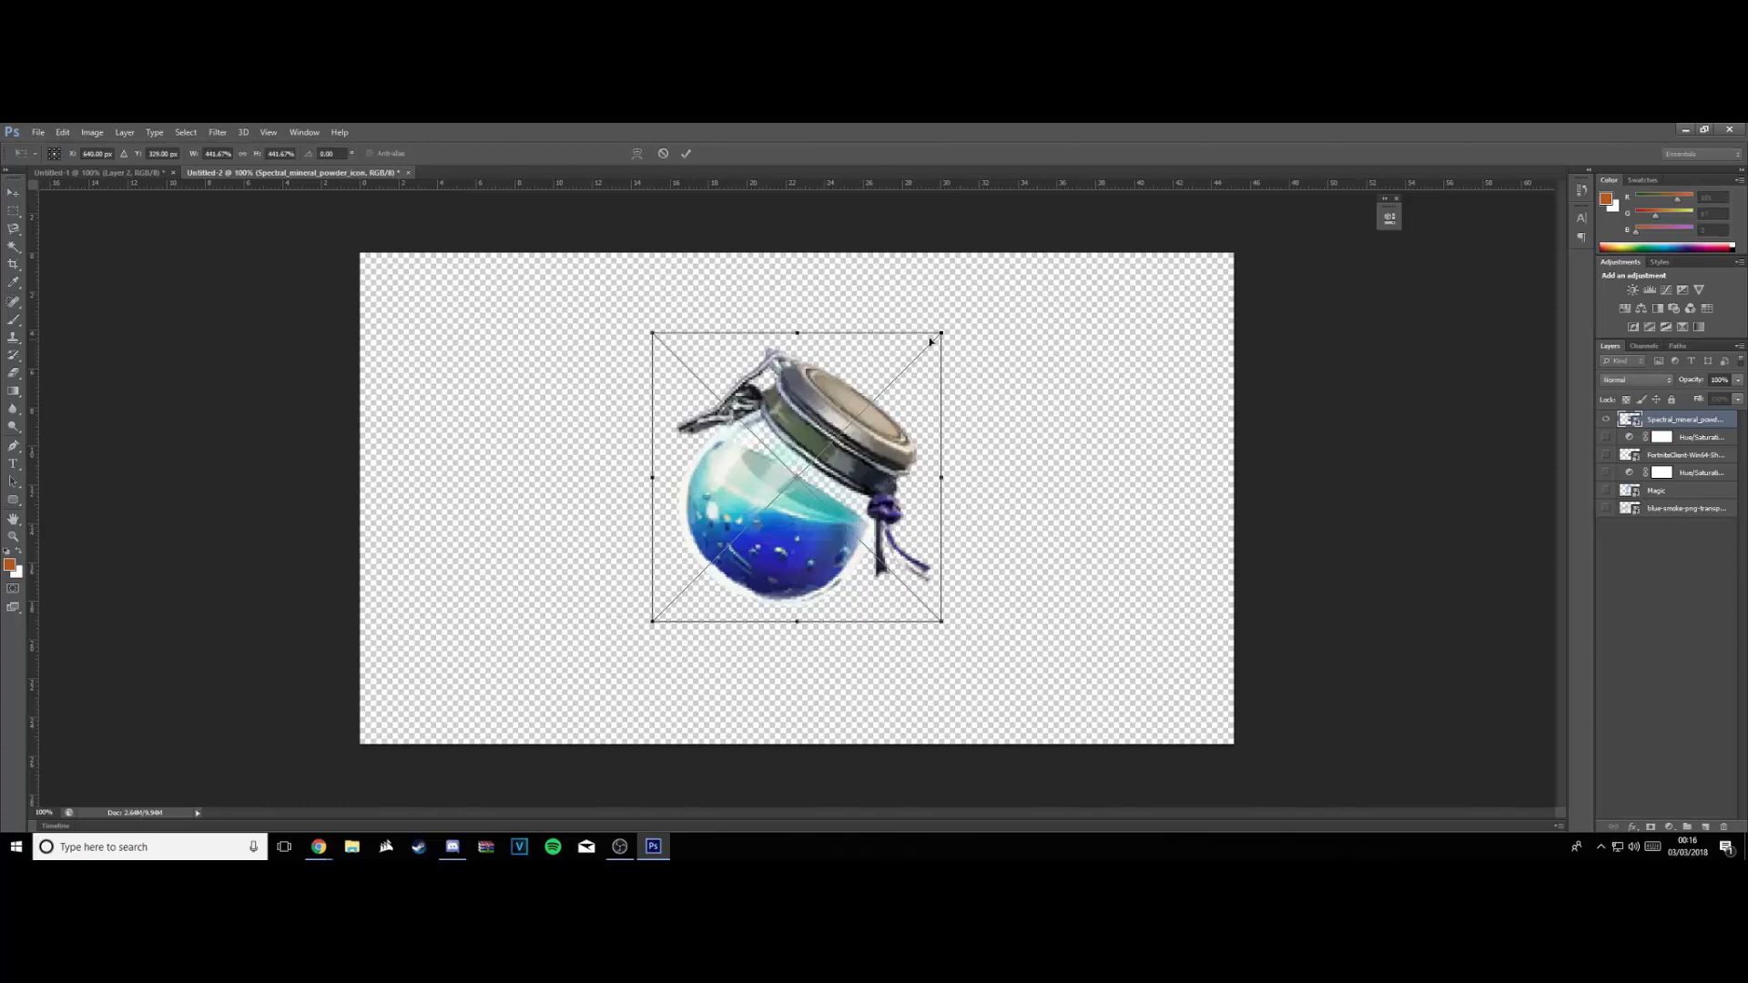
pyautogui.moveTo(942, 333); pyautogui.dragTo(850, 464)
pyautogui.press('Return')
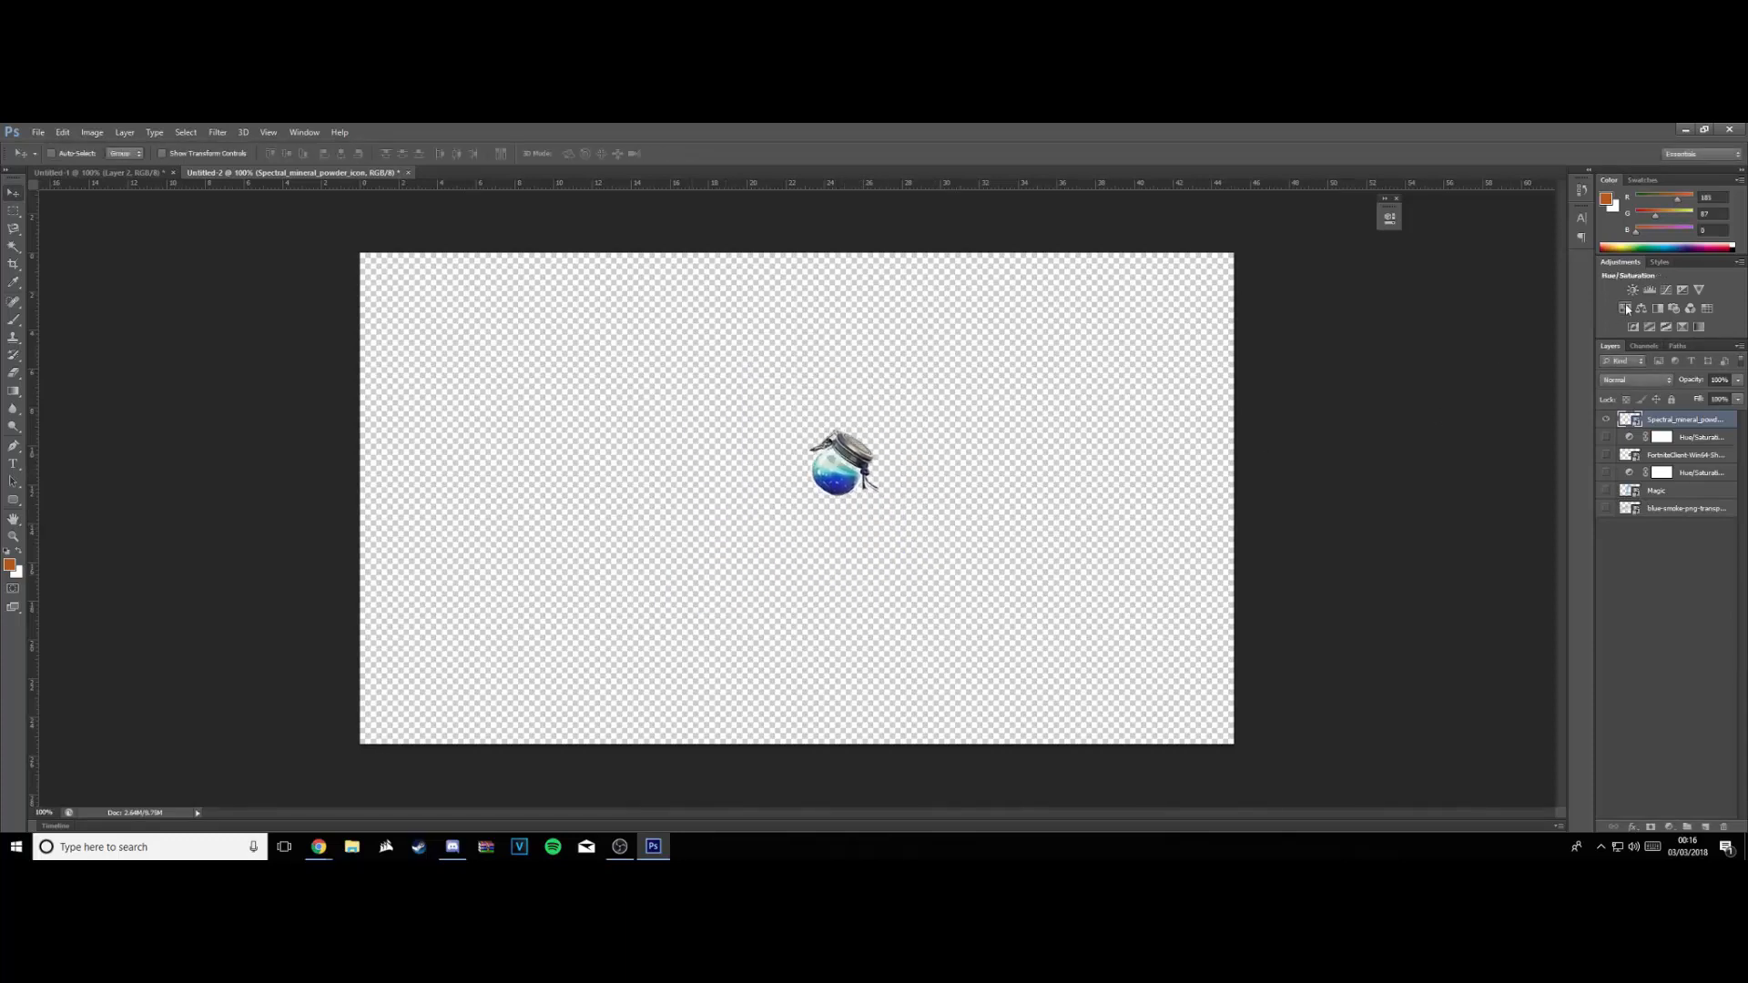
# Recolor the potion jar red-orange with a Hue/Saturation adjustment layer, setting the hue to about +172
pyautogui.click(1627, 308)
pyautogui.moveTo(1273, 301); pyautogui.dragTo(1354, 311)
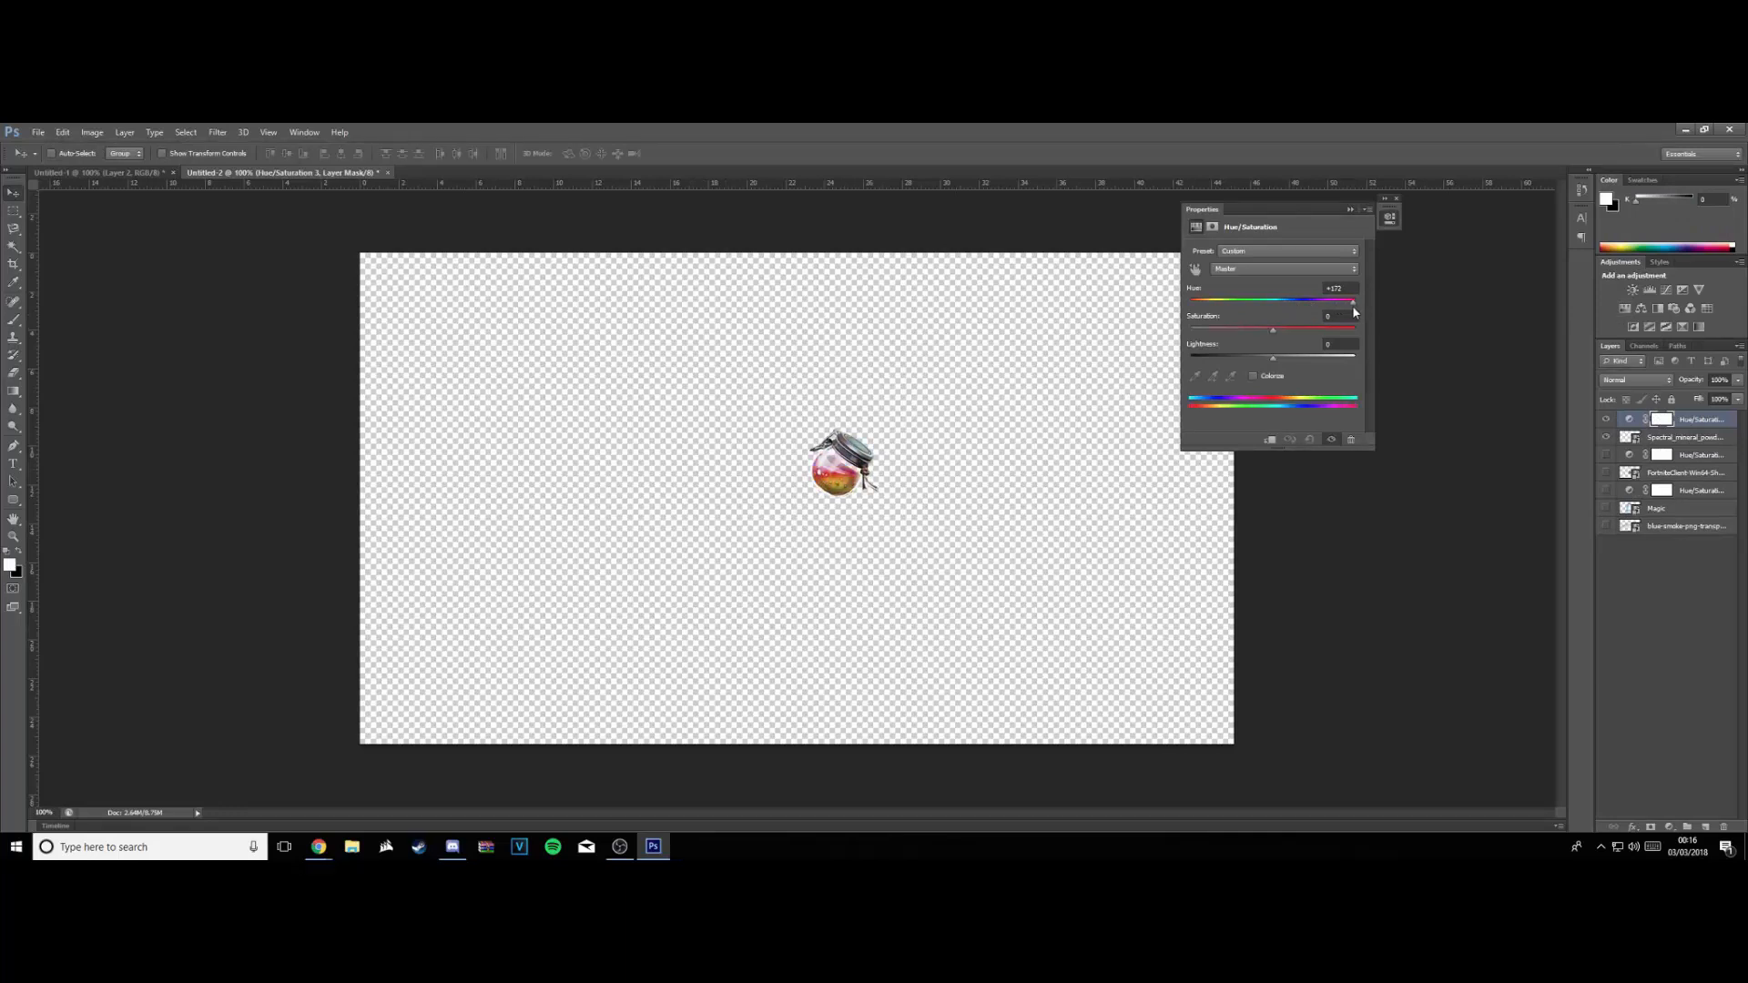
pyautogui.click(1351, 210)
# Save the recolored potion as a PNG named "red phtion" in the Thumbnail Pictures folder on the Desktop, with the default PNG options
pyautogui.click(39, 132)
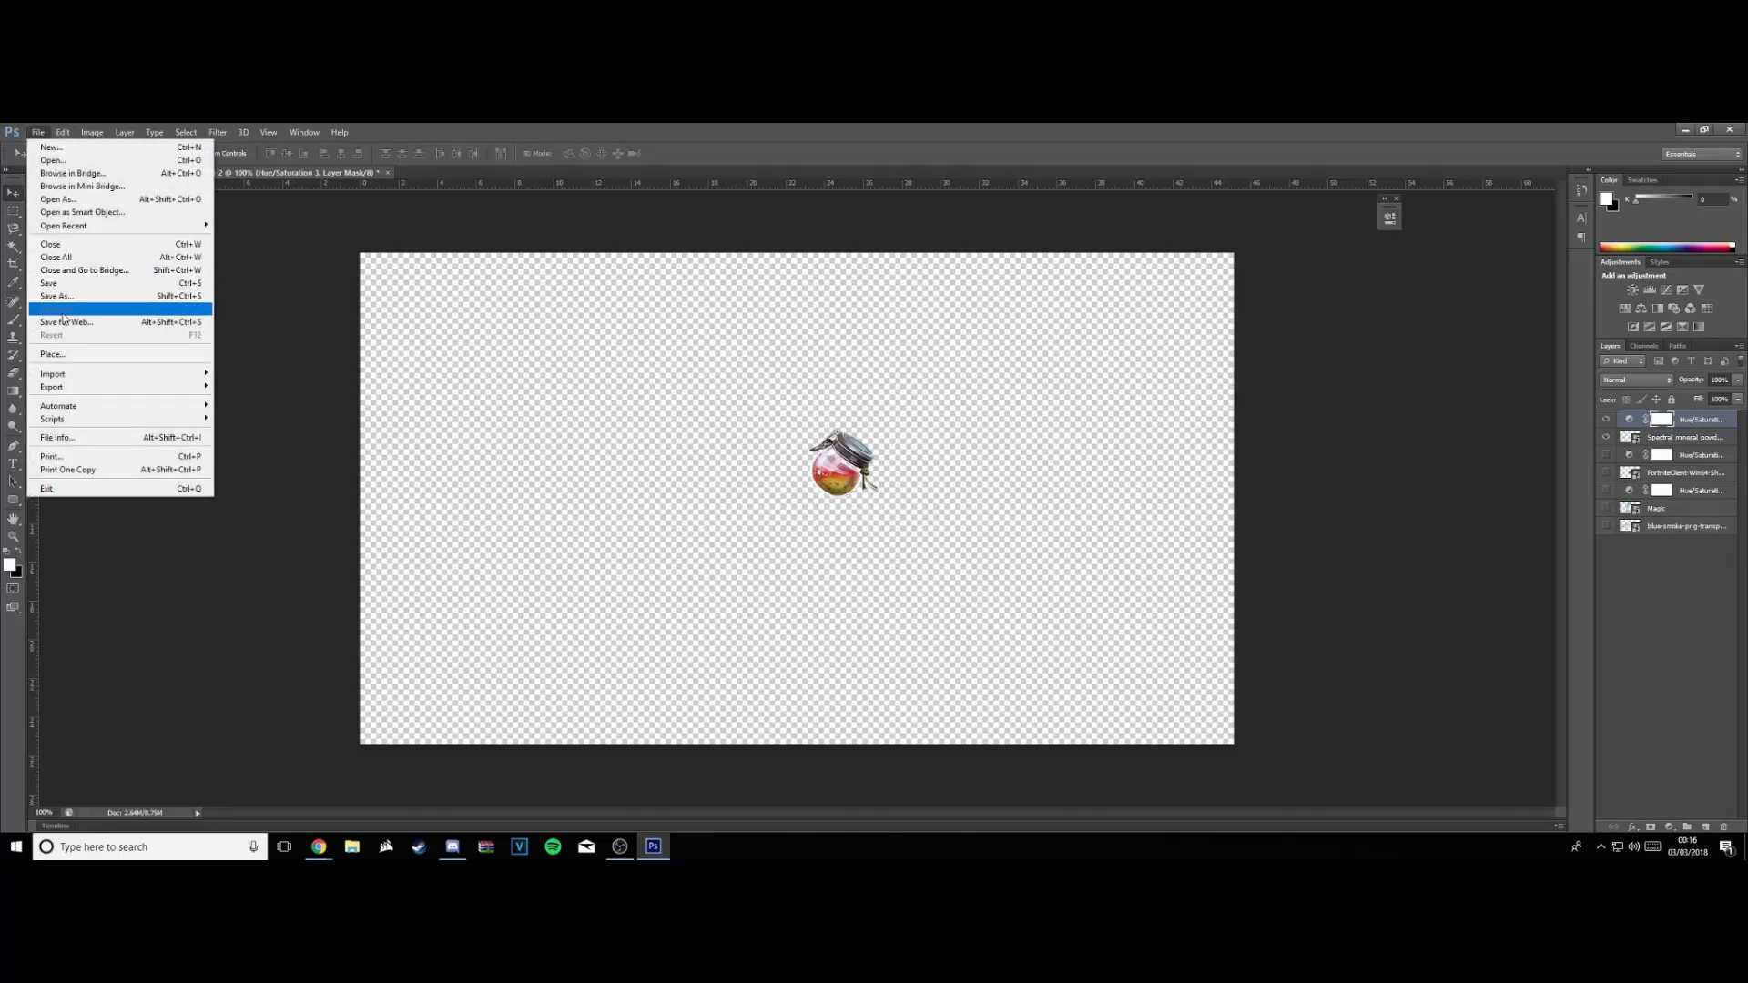
pyautogui.click(56, 296)
pyautogui.click(445, 350)
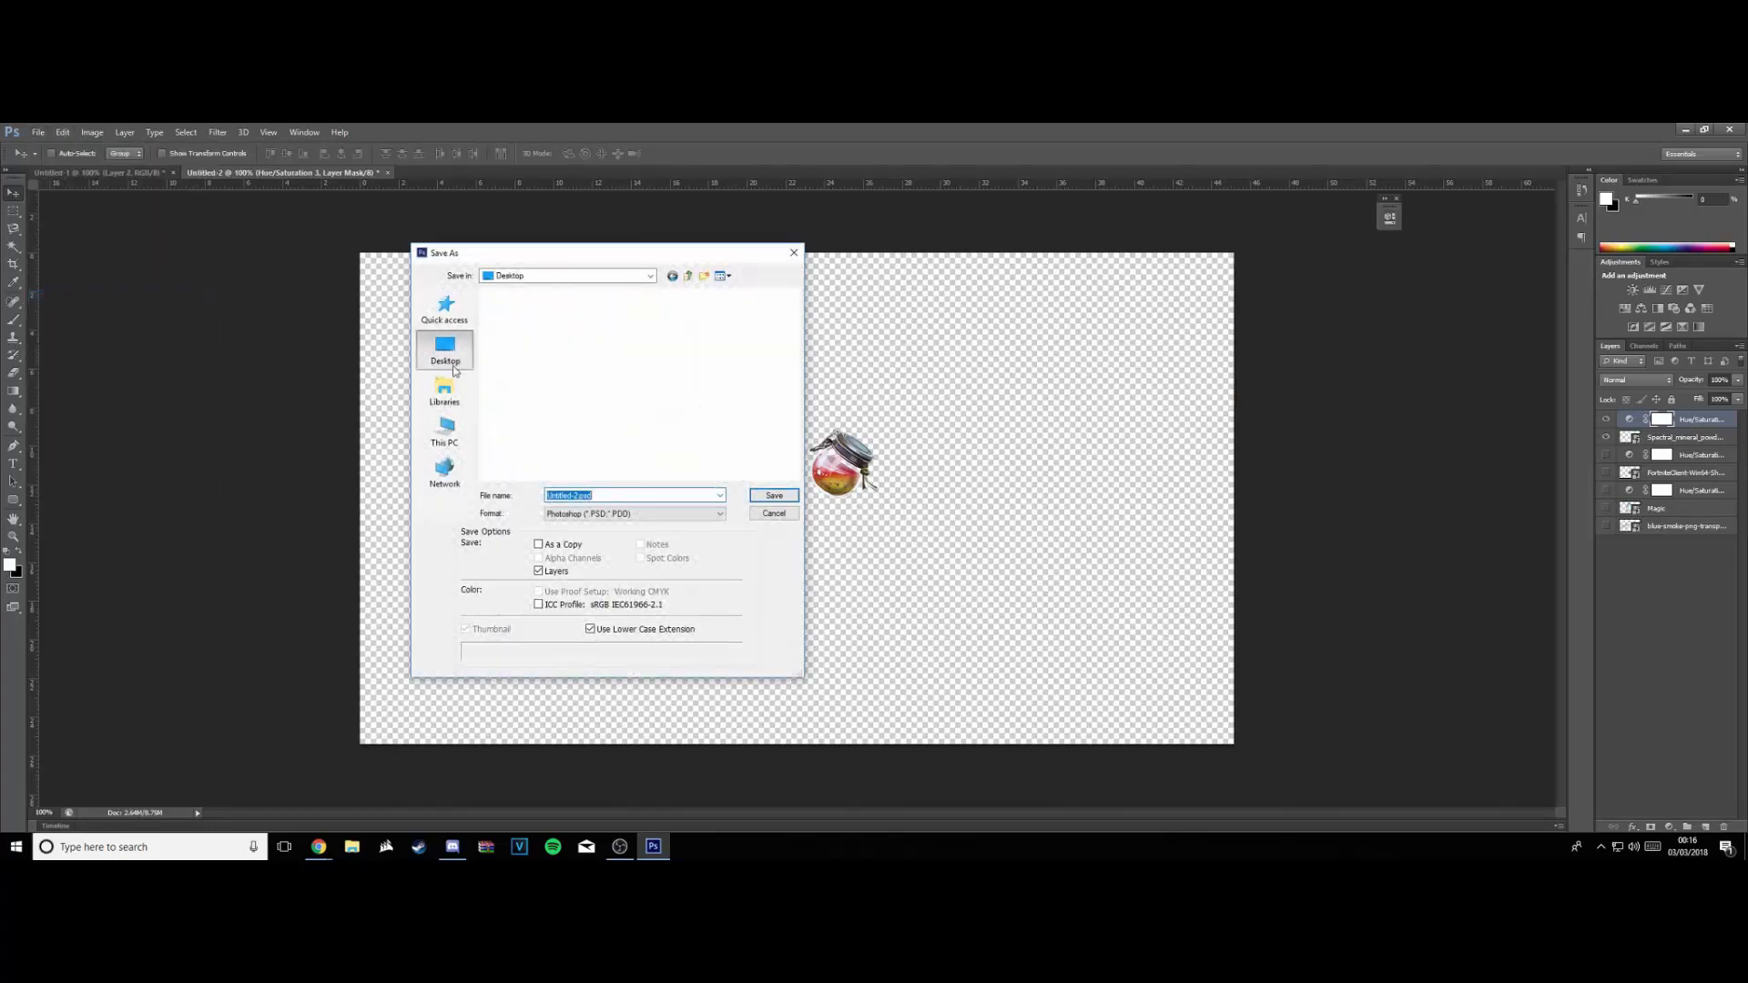
pyautogui.doubleClick(544, 453)
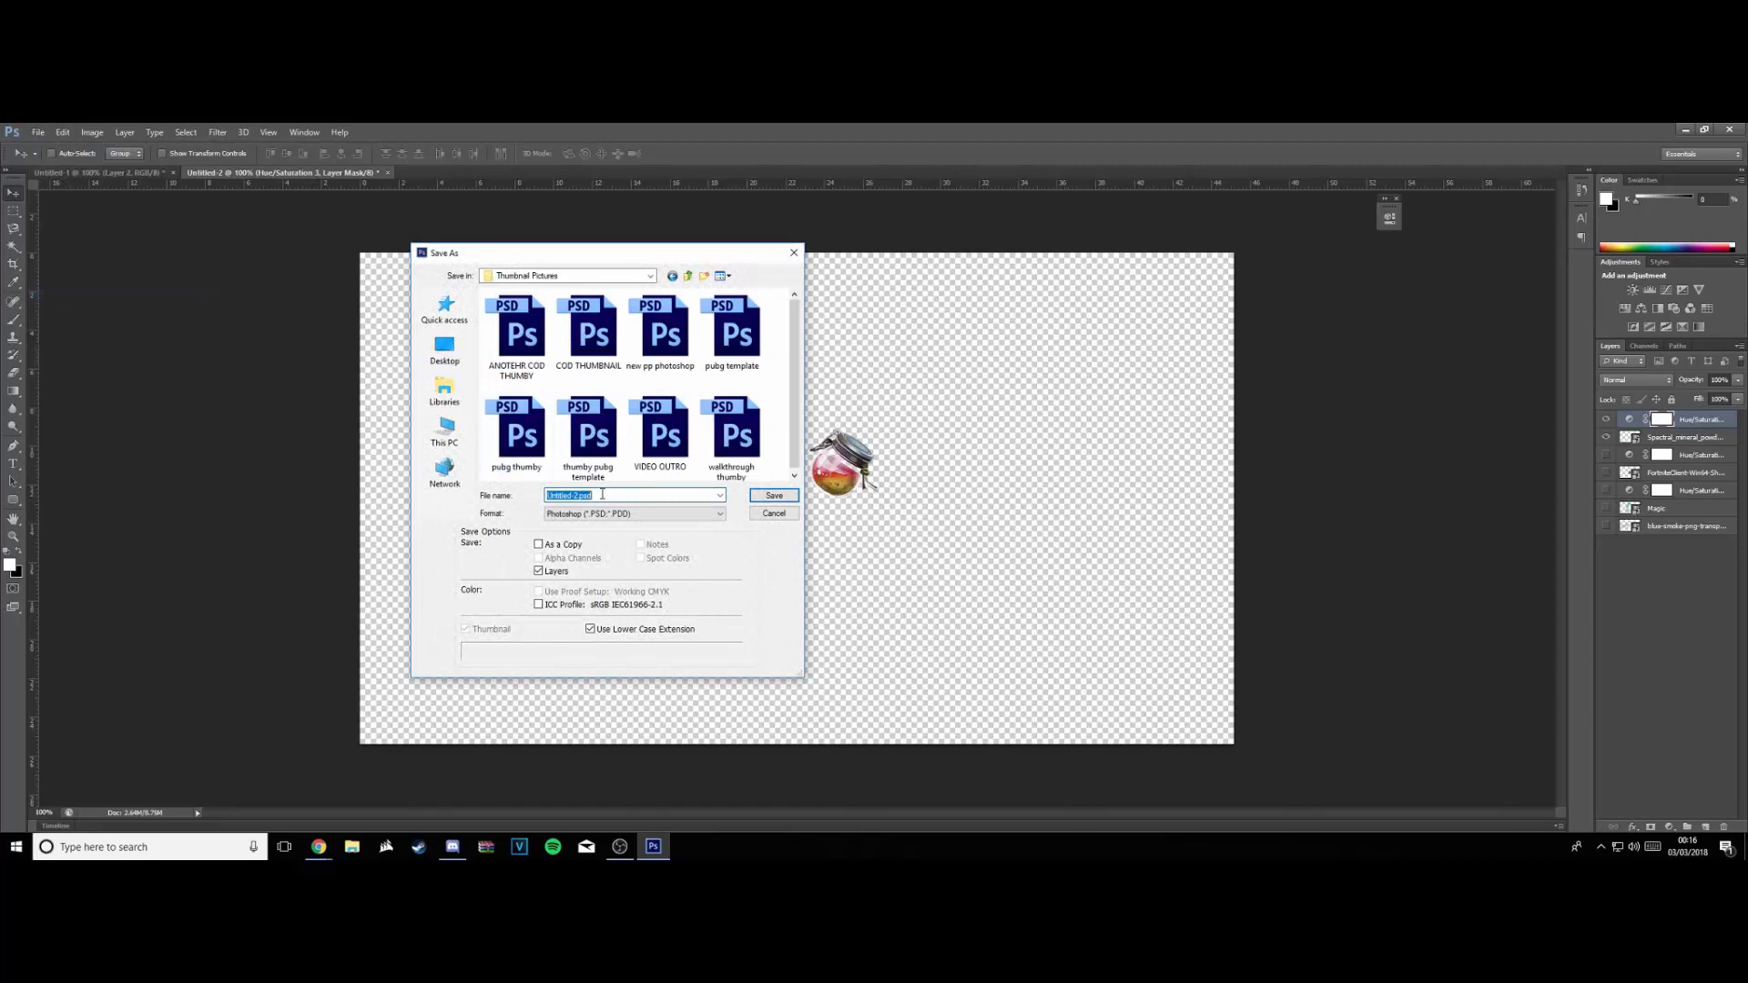
pyautogui.write('red phtion')
pyautogui.click(653, 514)
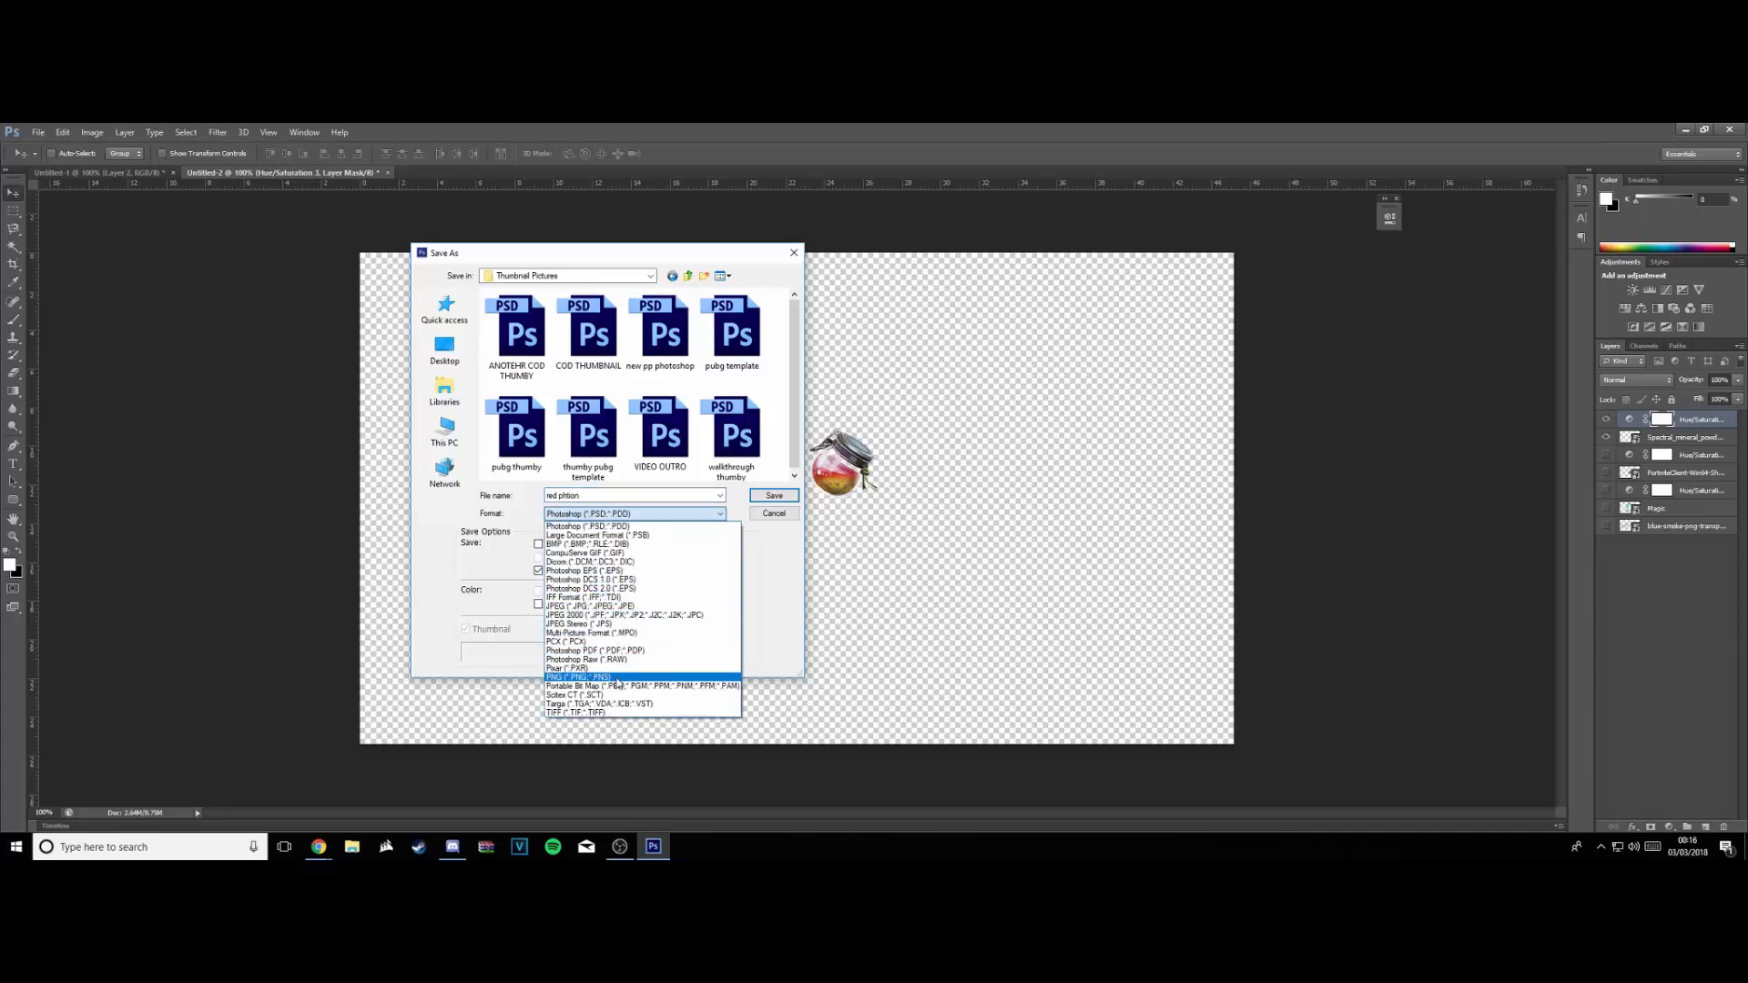
pyautogui.click(638, 680)
pyautogui.click(755, 501)
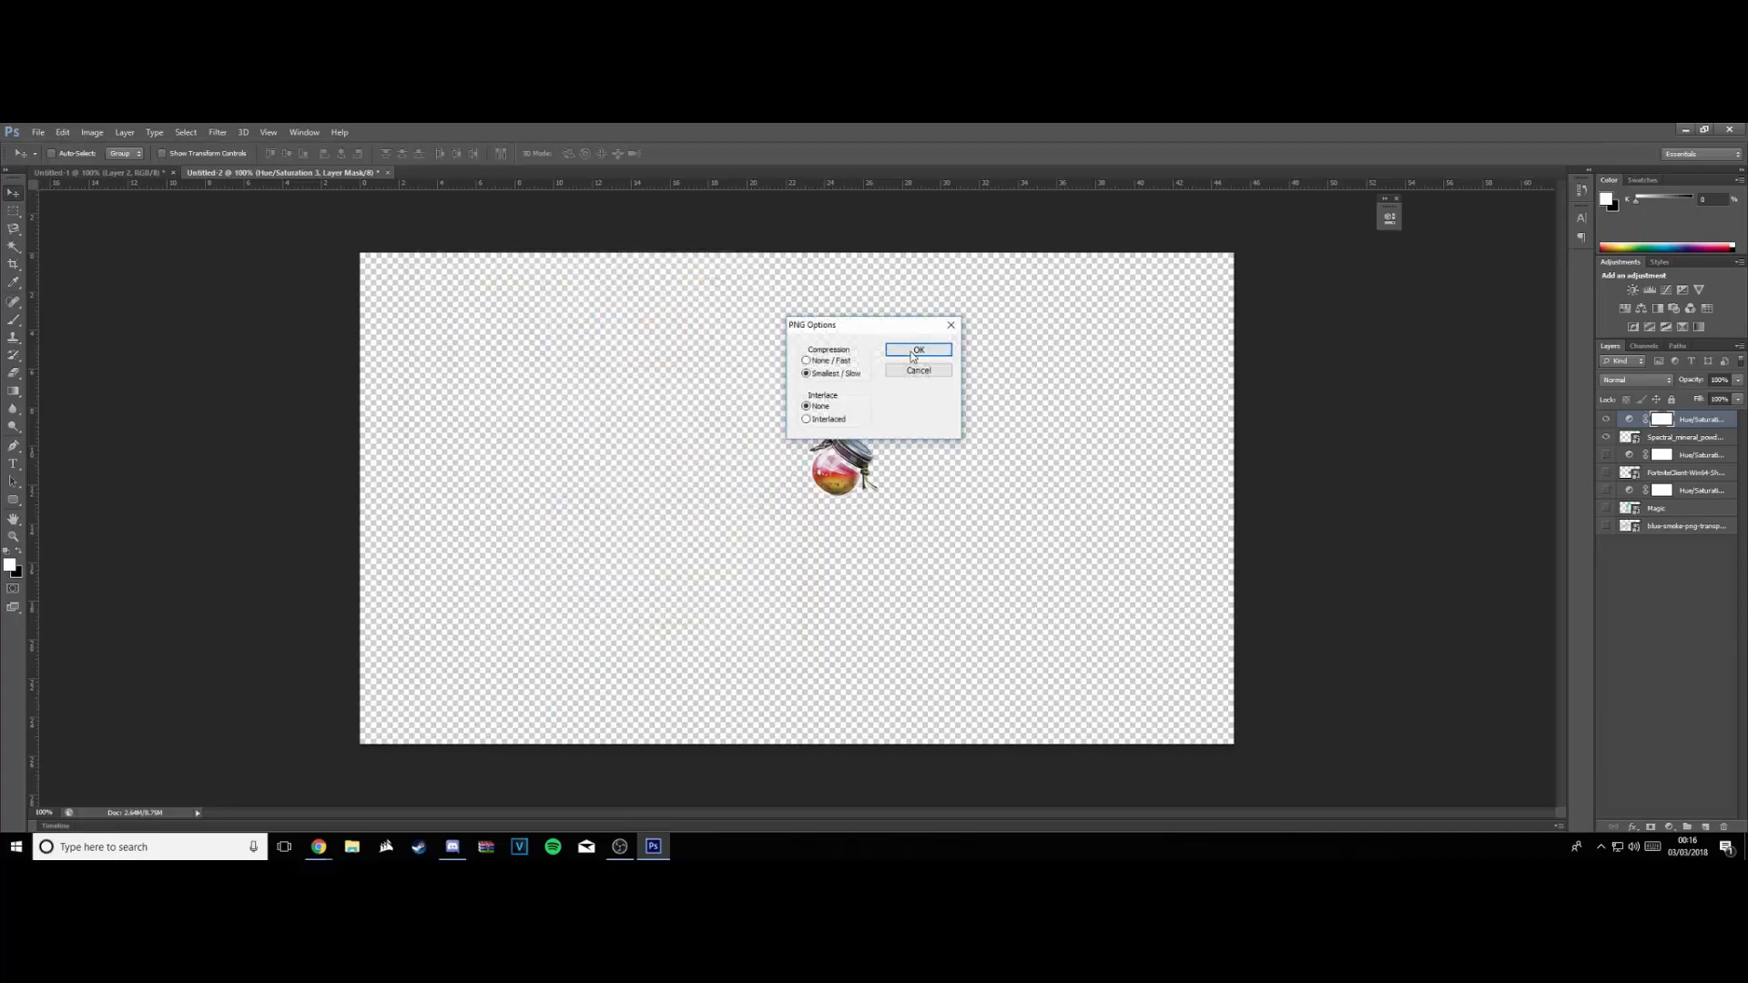
pyautogui.click(914, 351)
# Place the "red phtion" image from the Thumbnail Pictures folder into the Untitled-1 thumbnail document
pyautogui.click(121, 173)
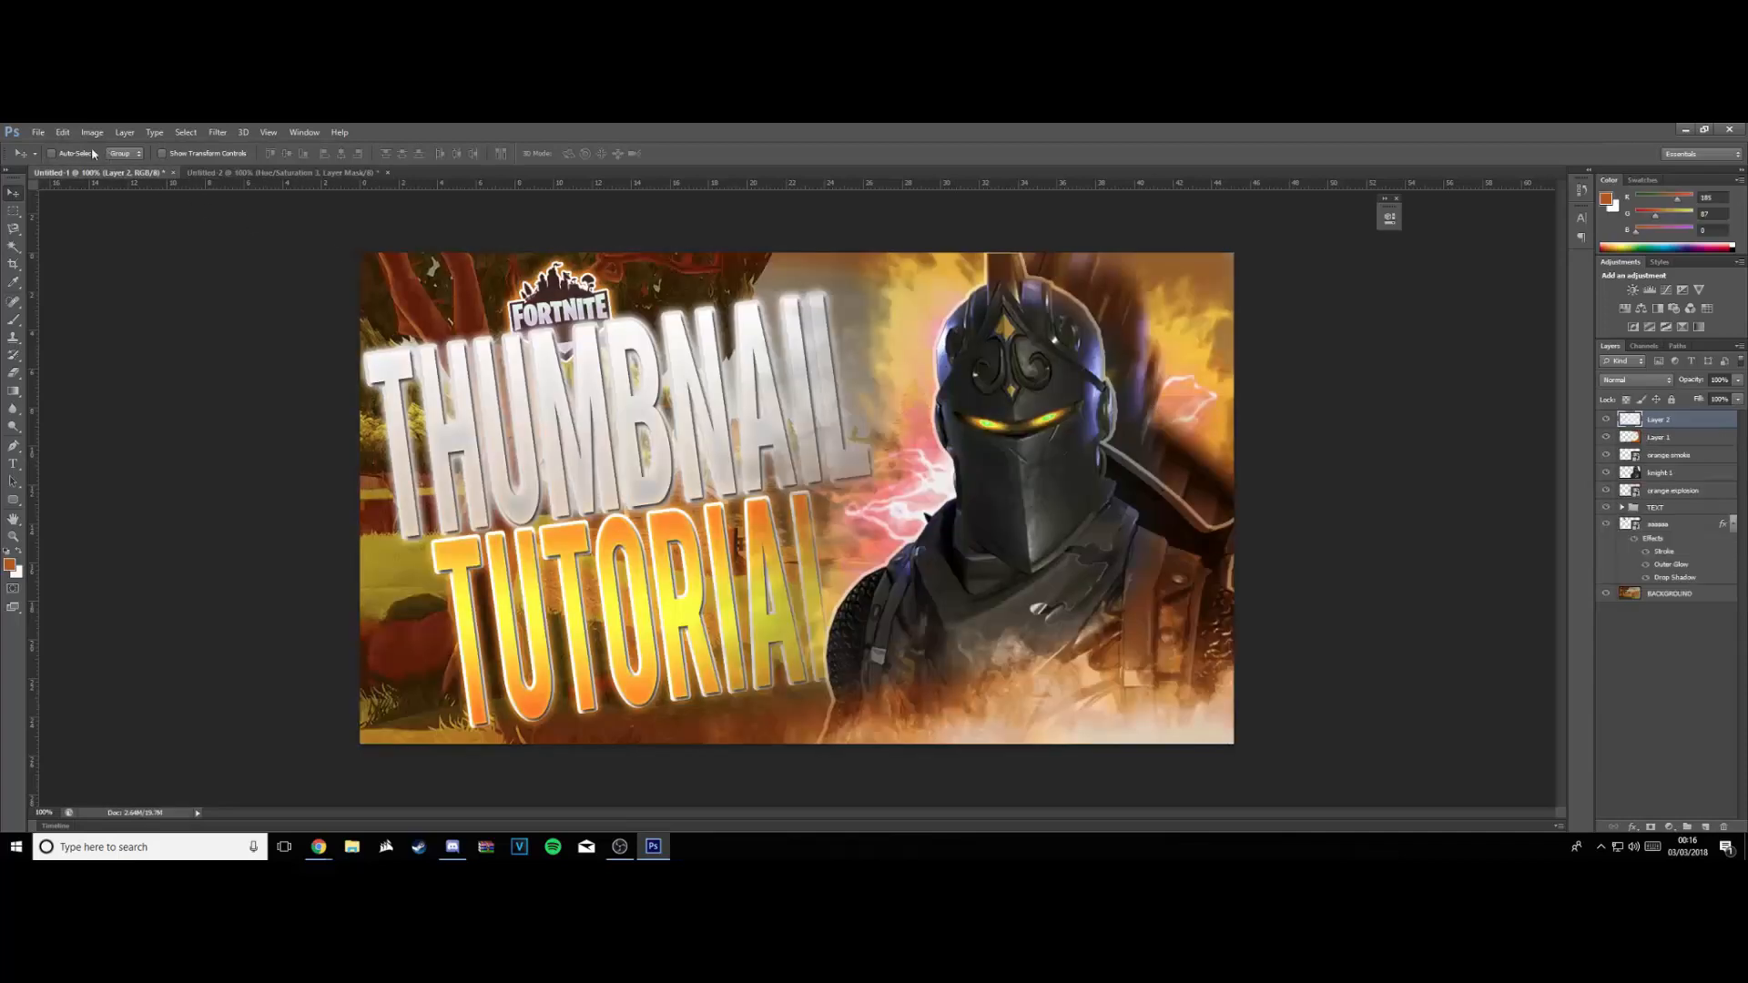
pyautogui.click(38, 133)
pyautogui.click(109, 355)
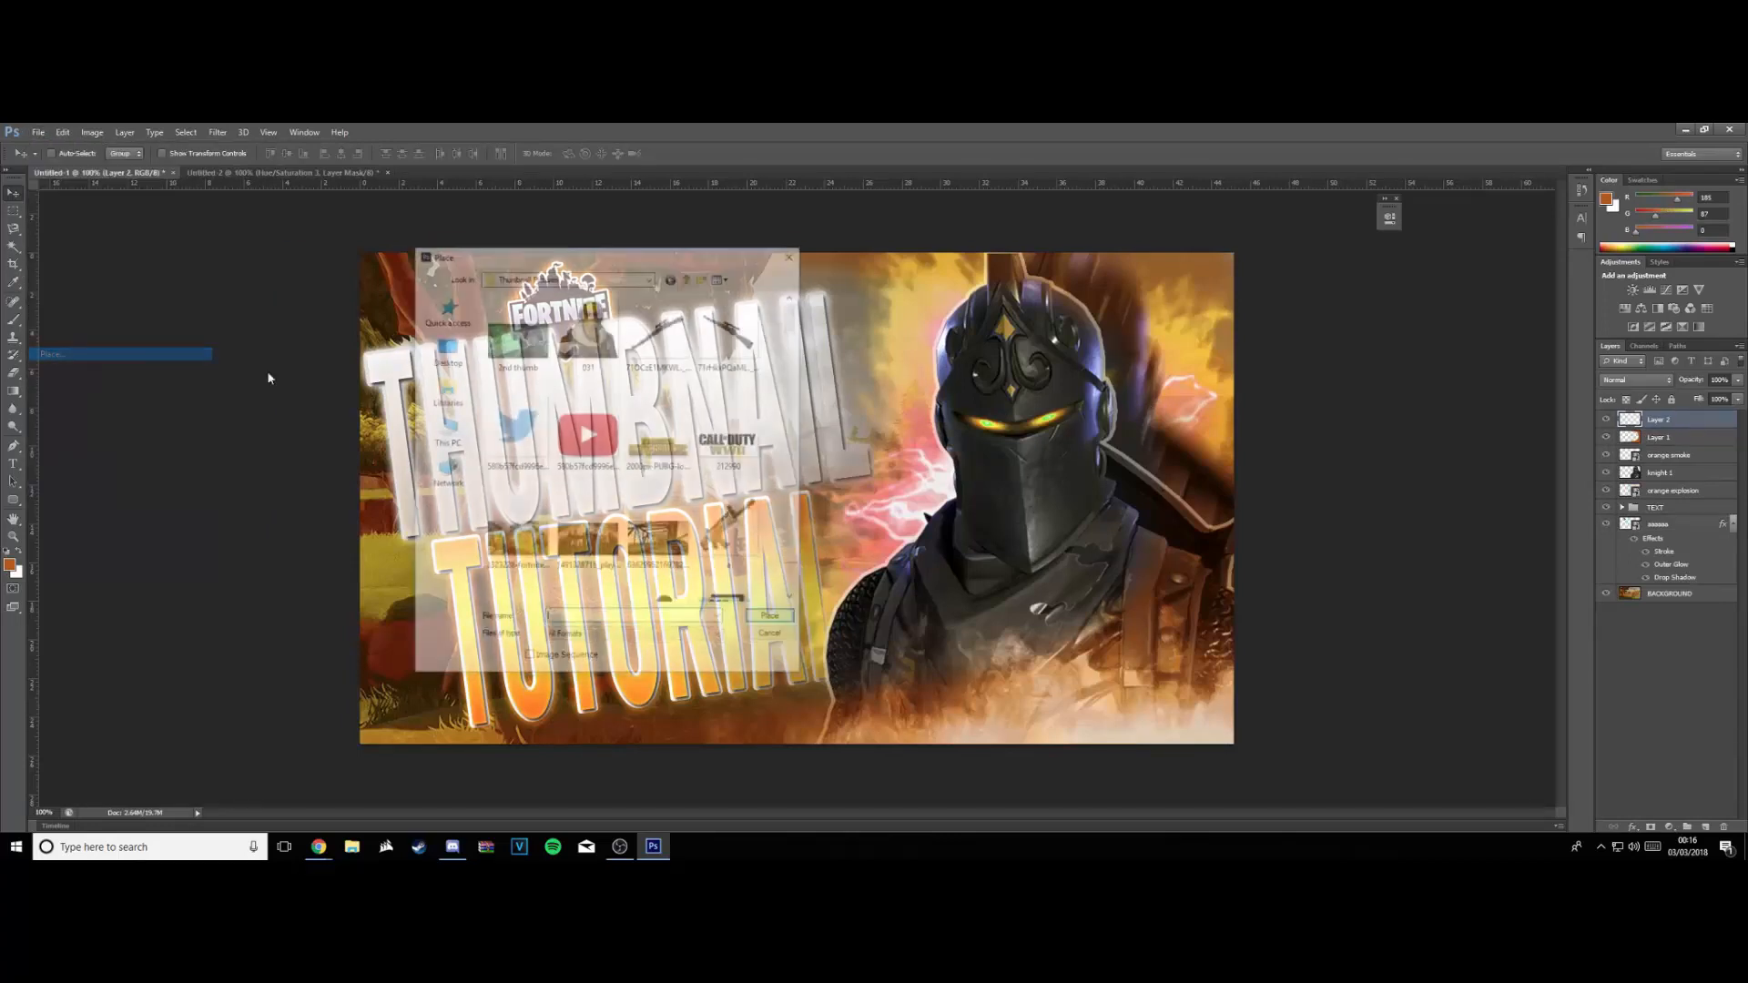
pyautogui.scroll(-3, 664, 394)
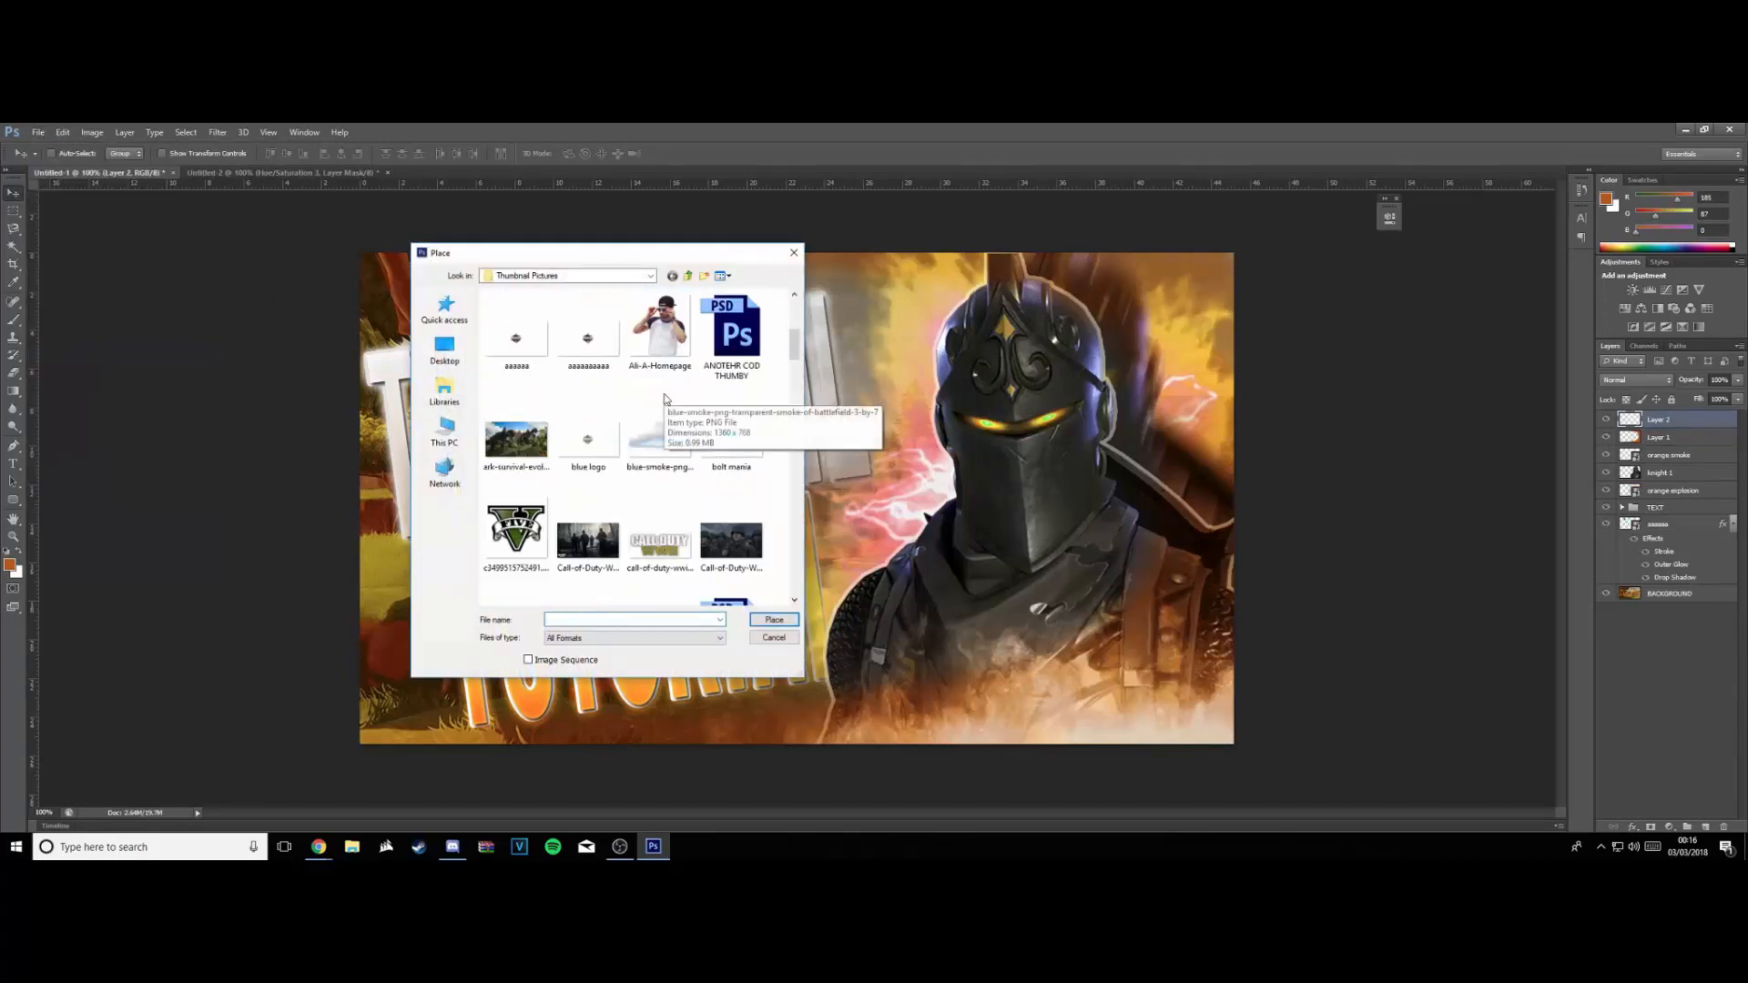
pyautogui.scroll(-5, 663, 398)
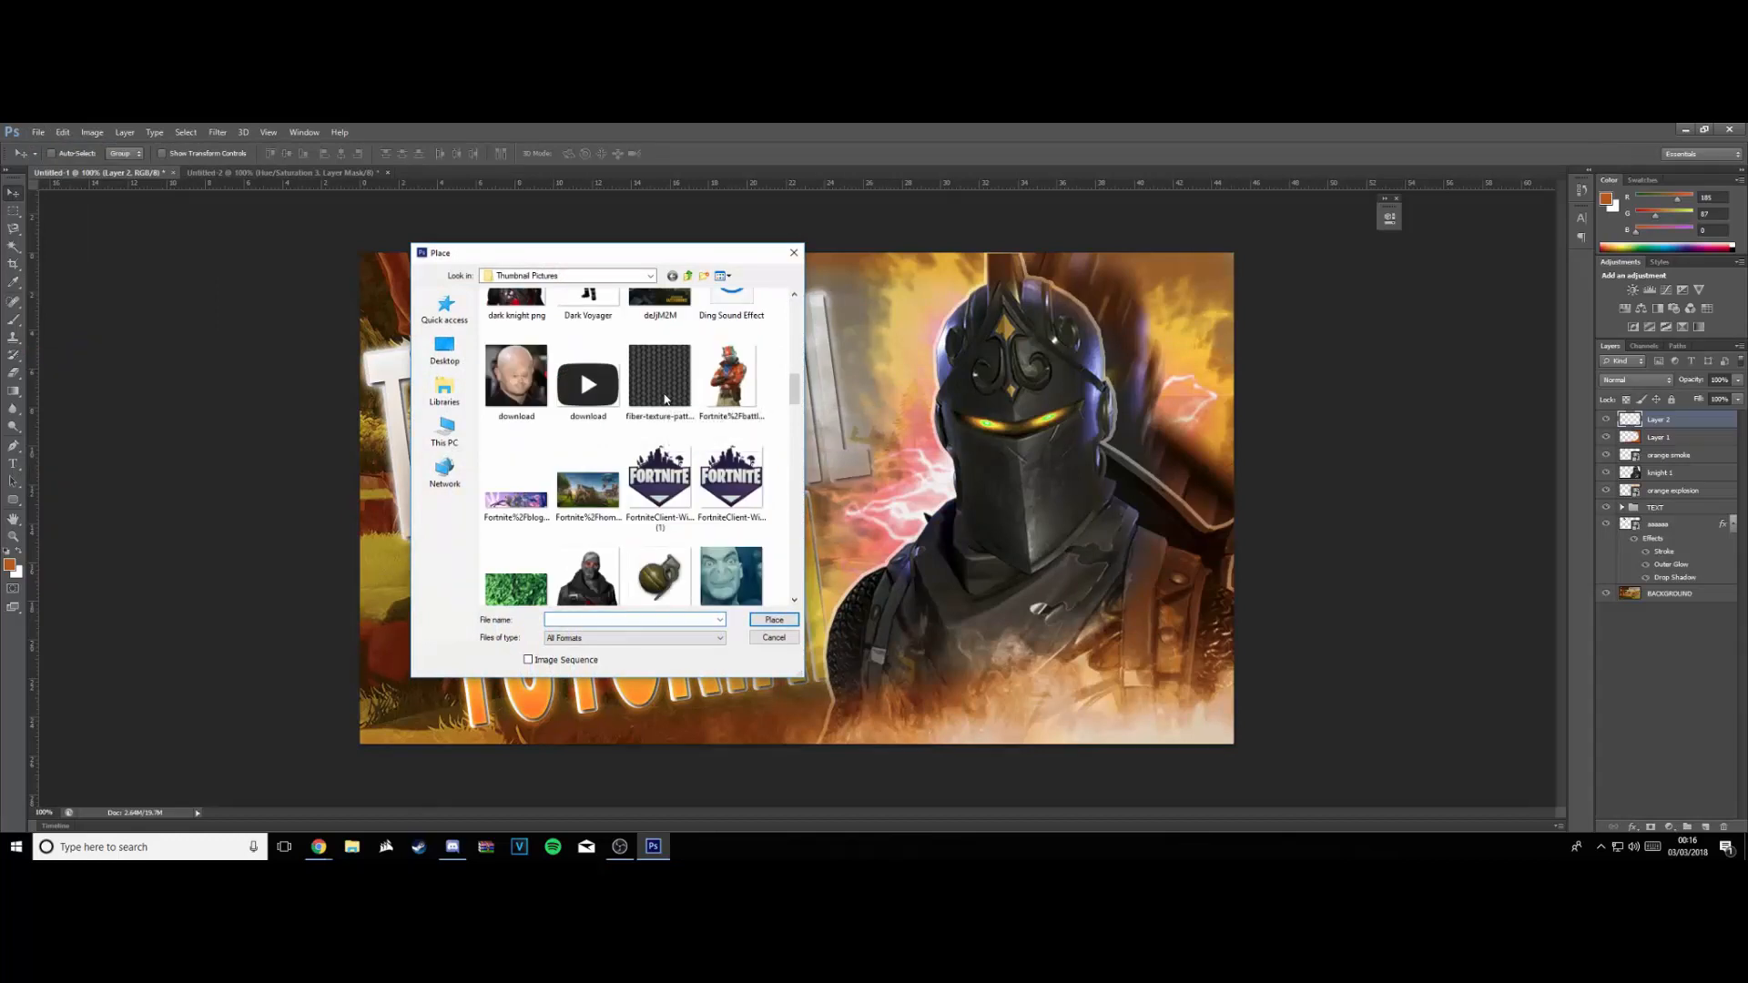
pyautogui.scroll(-3, 666, 399)
pyautogui.scroll(-3, 796, 423)
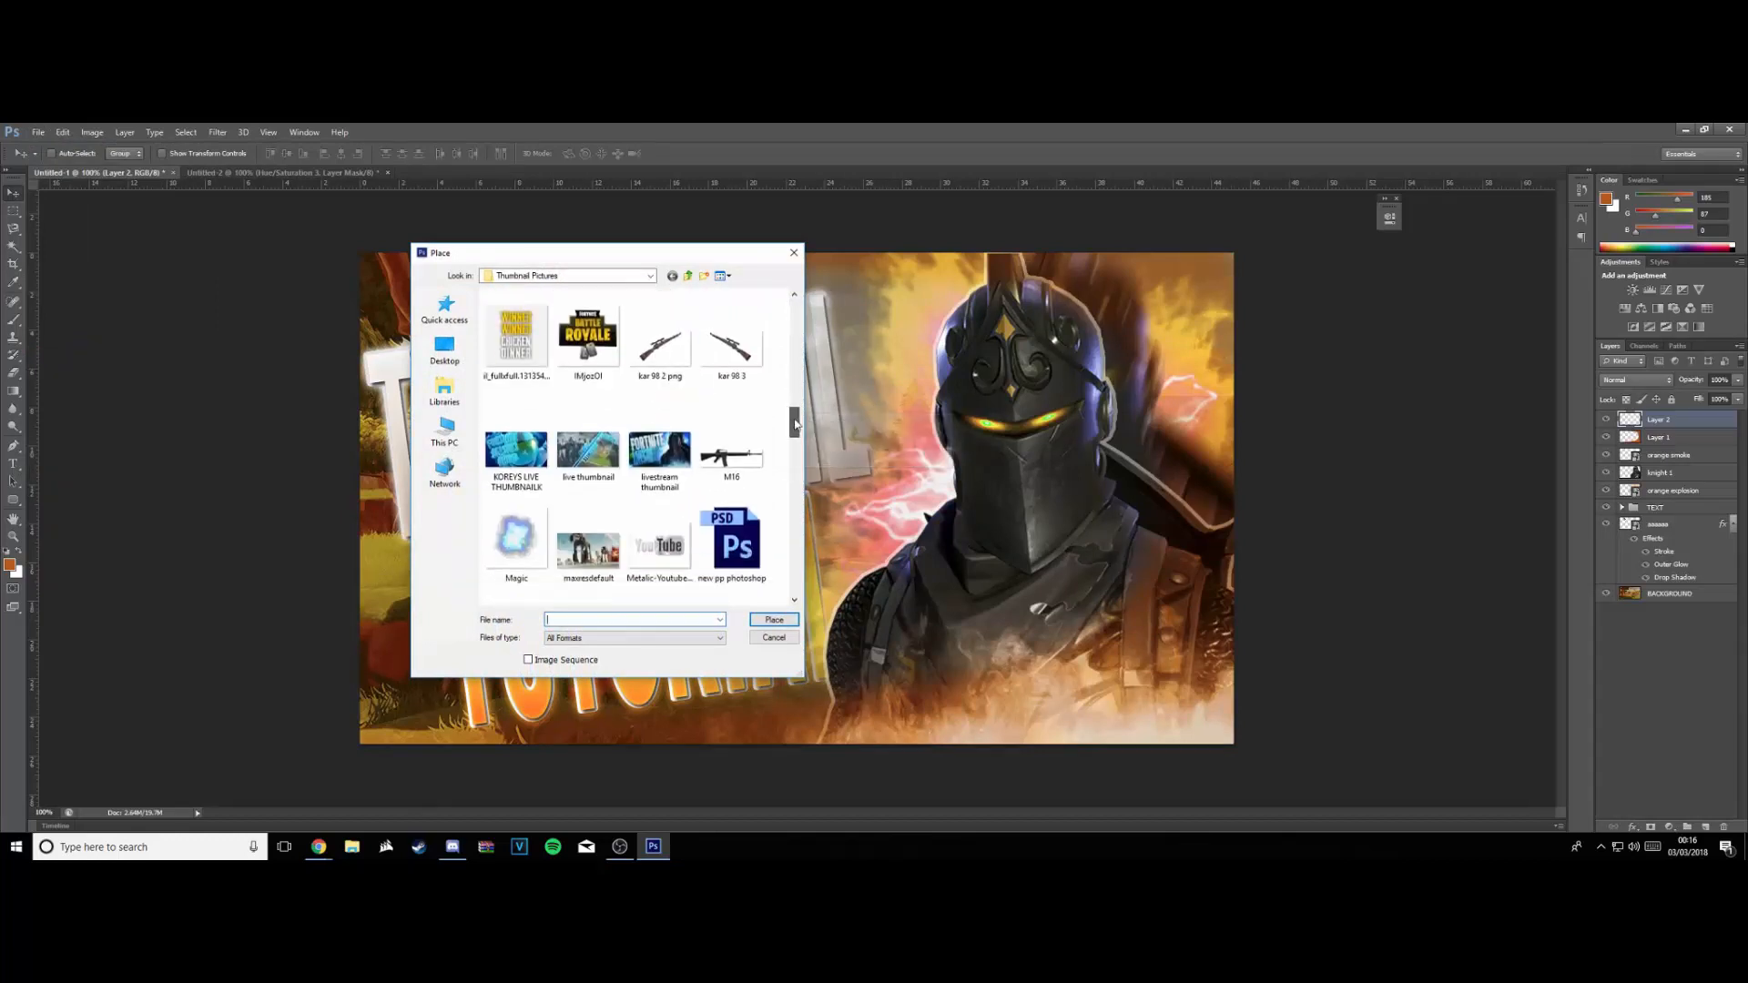
pyautogui.moveTo(796, 423); pyautogui.dragTo(803, 496)
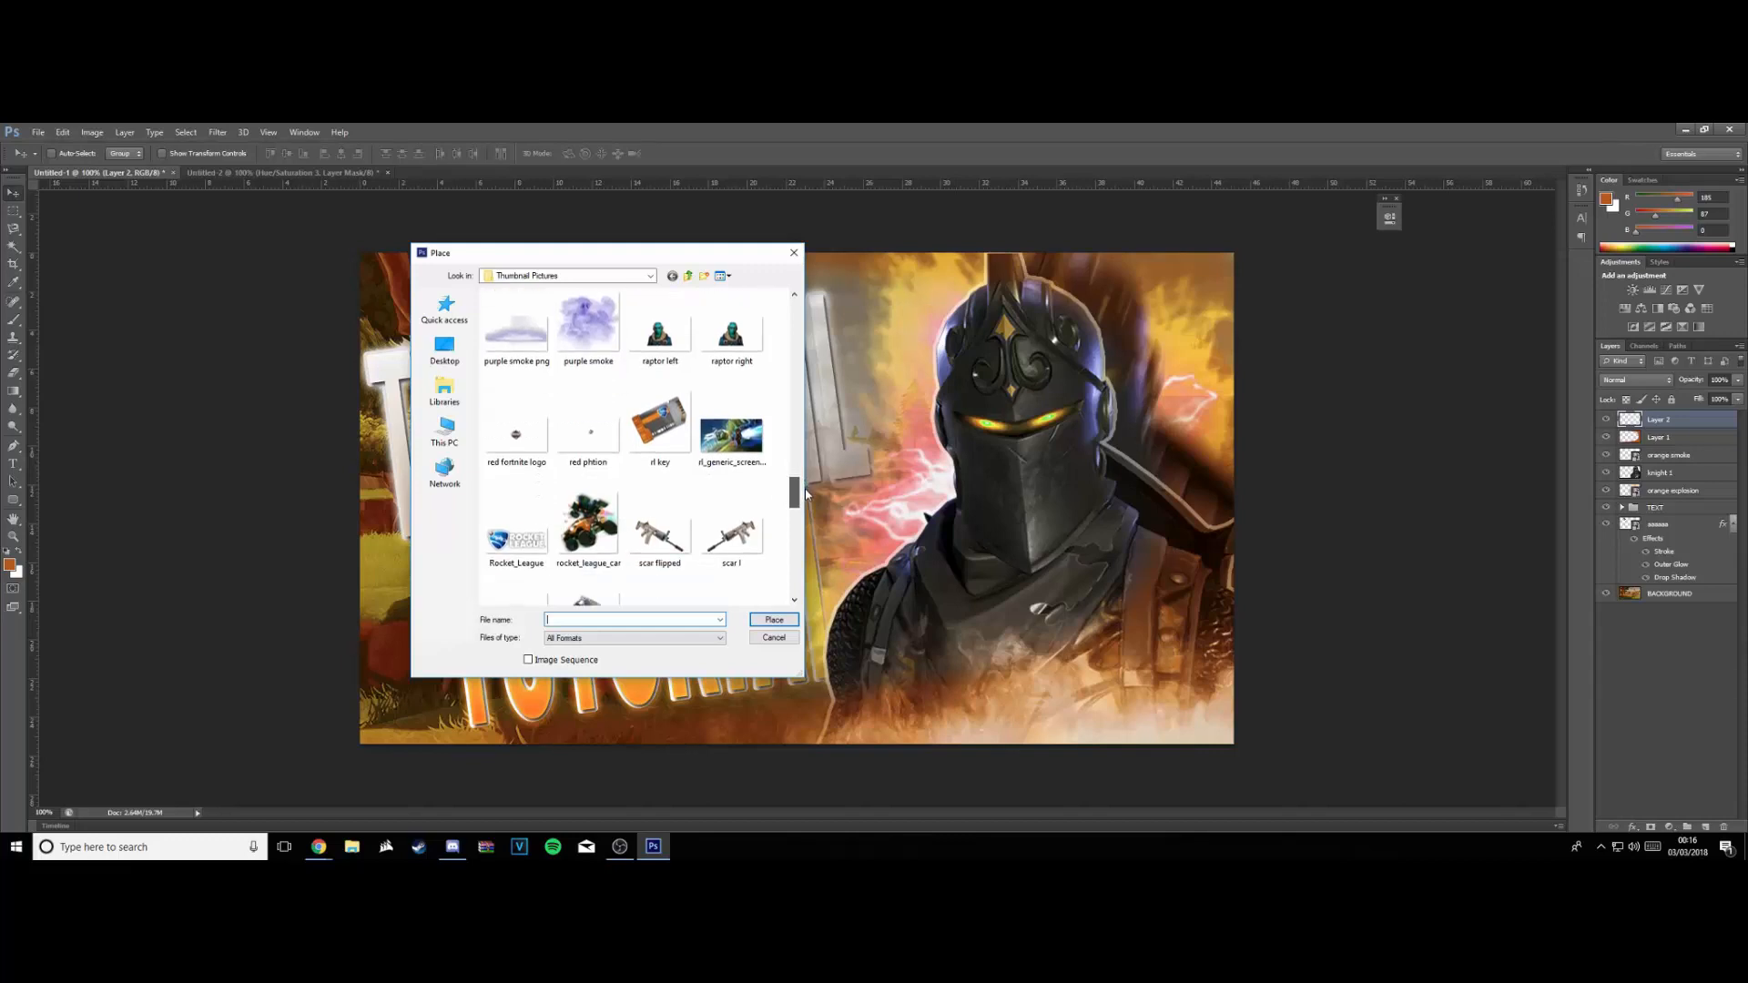
pyautogui.doubleClick(580, 438)
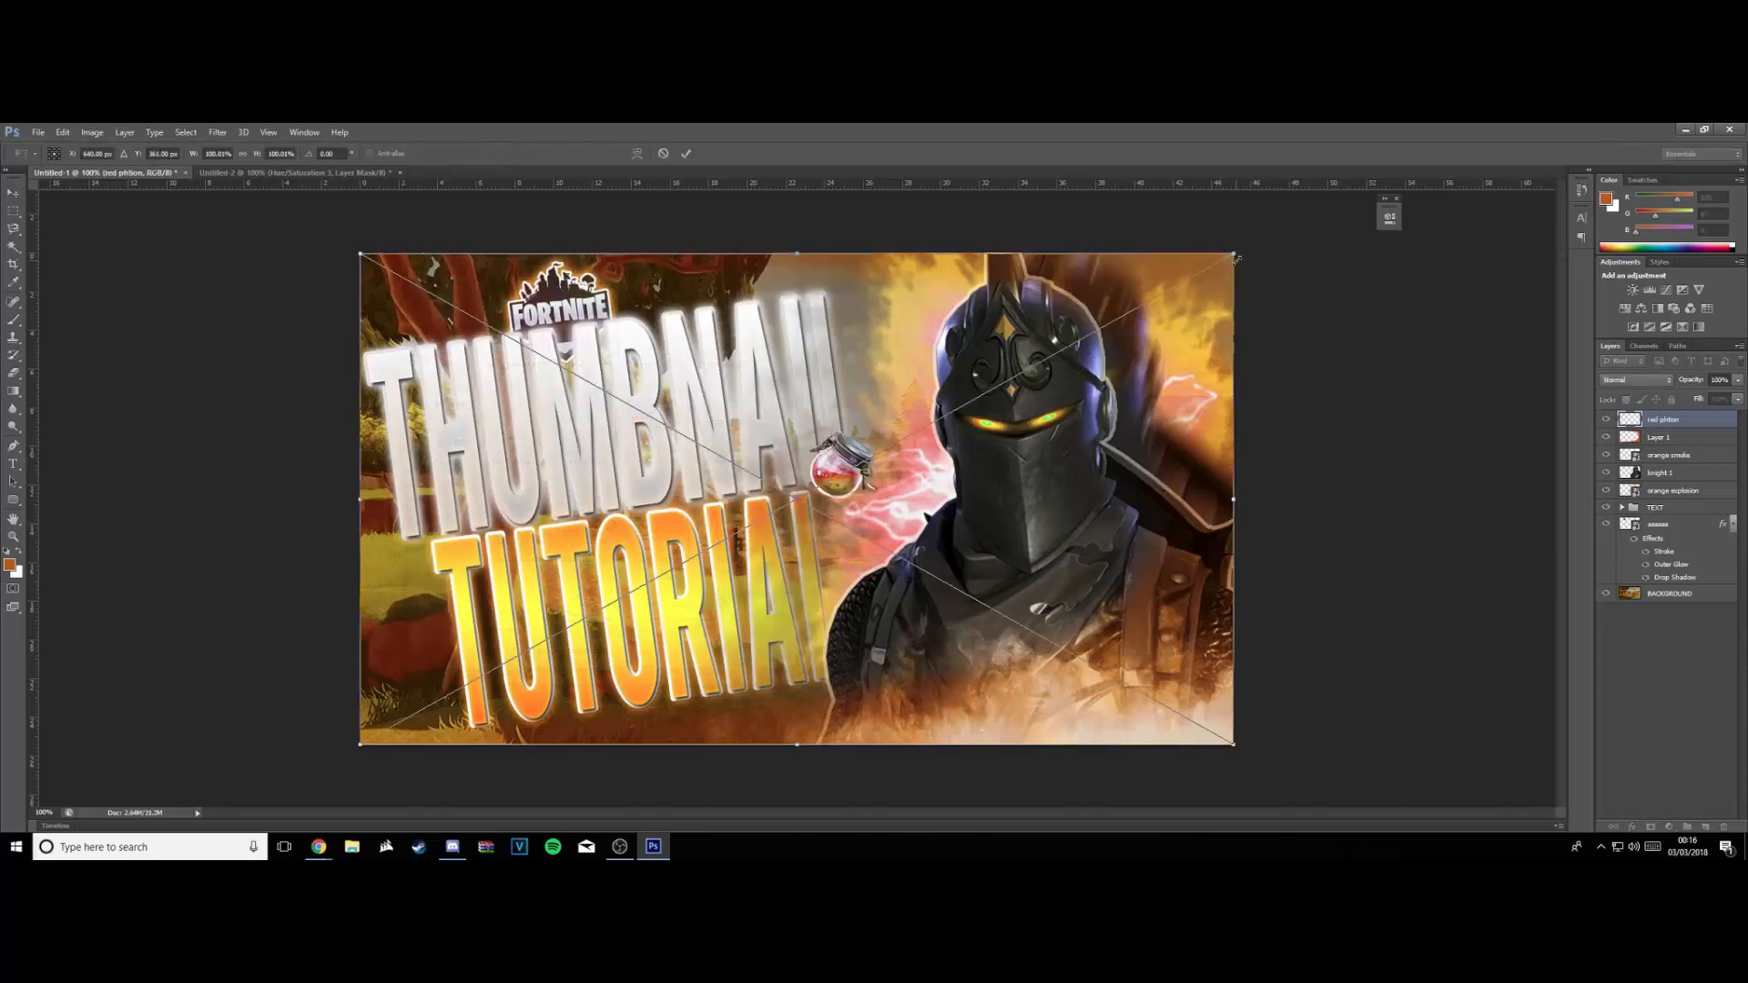
# Scale the placed red potion to about 145% and position it between the end of the title text and the knight
pyautogui.moveTo(1236, 254); pyautogui.dragTo(1548, 136)
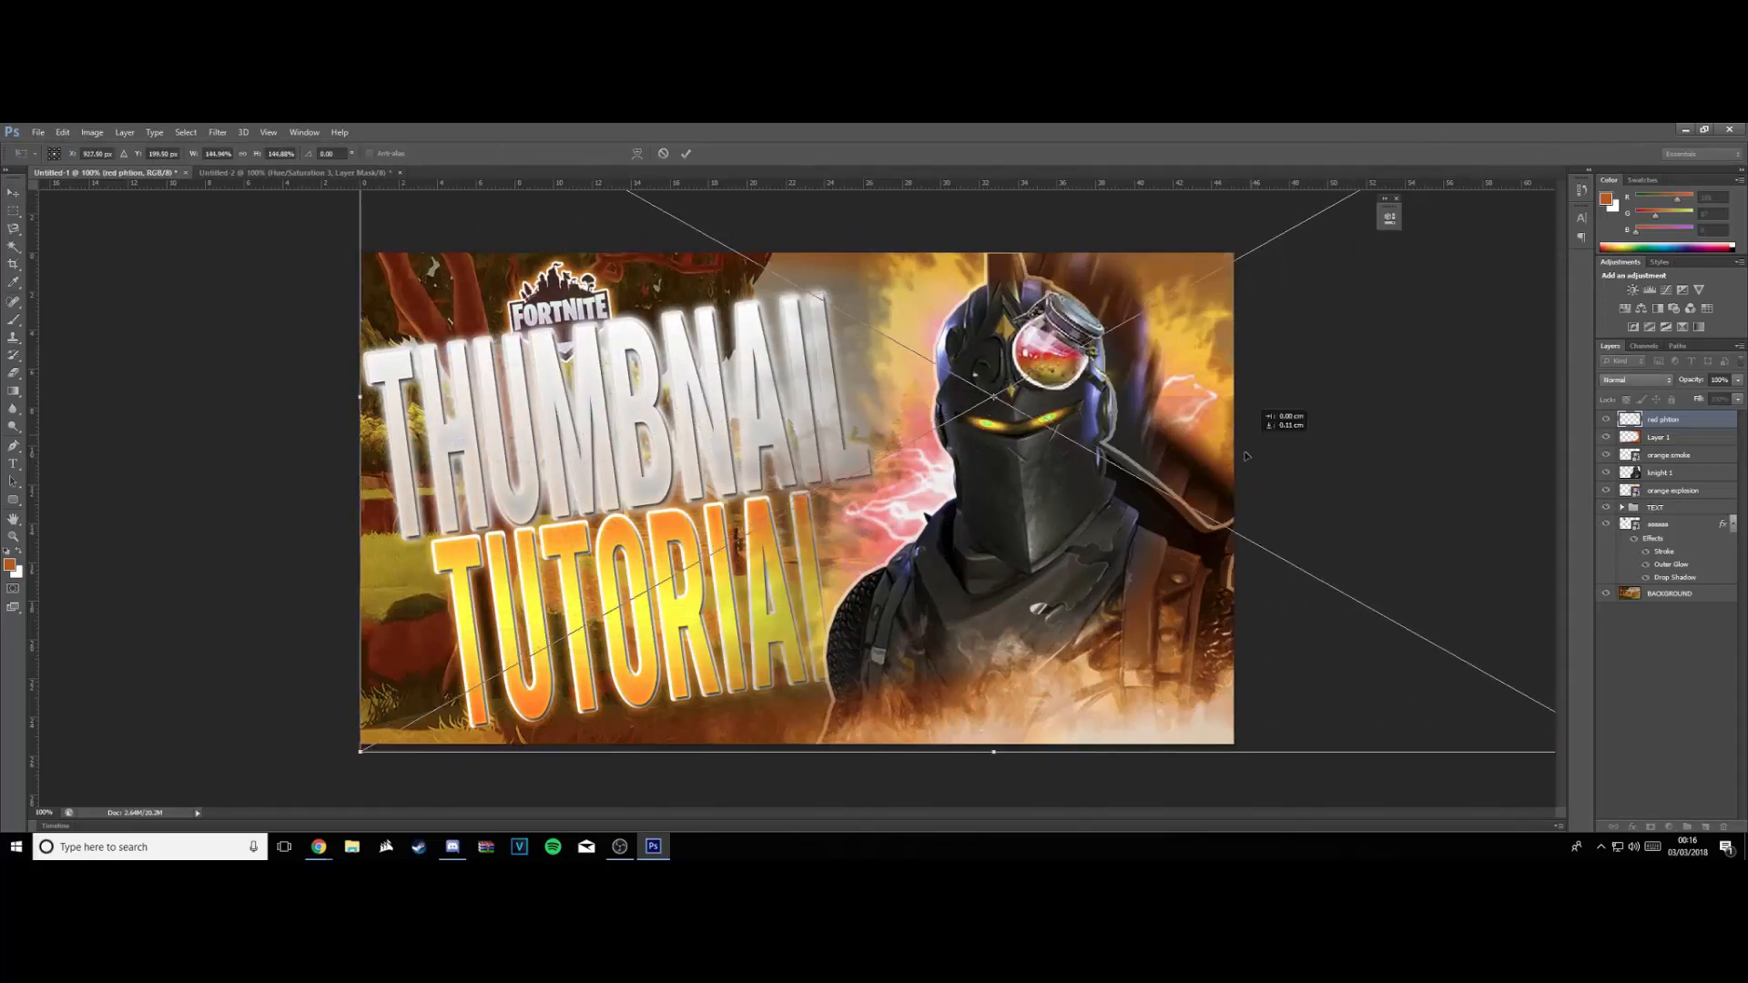
pyautogui.moveTo(1247, 456); pyautogui.dragTo(1035, 586)
pyautogui.press('Return')
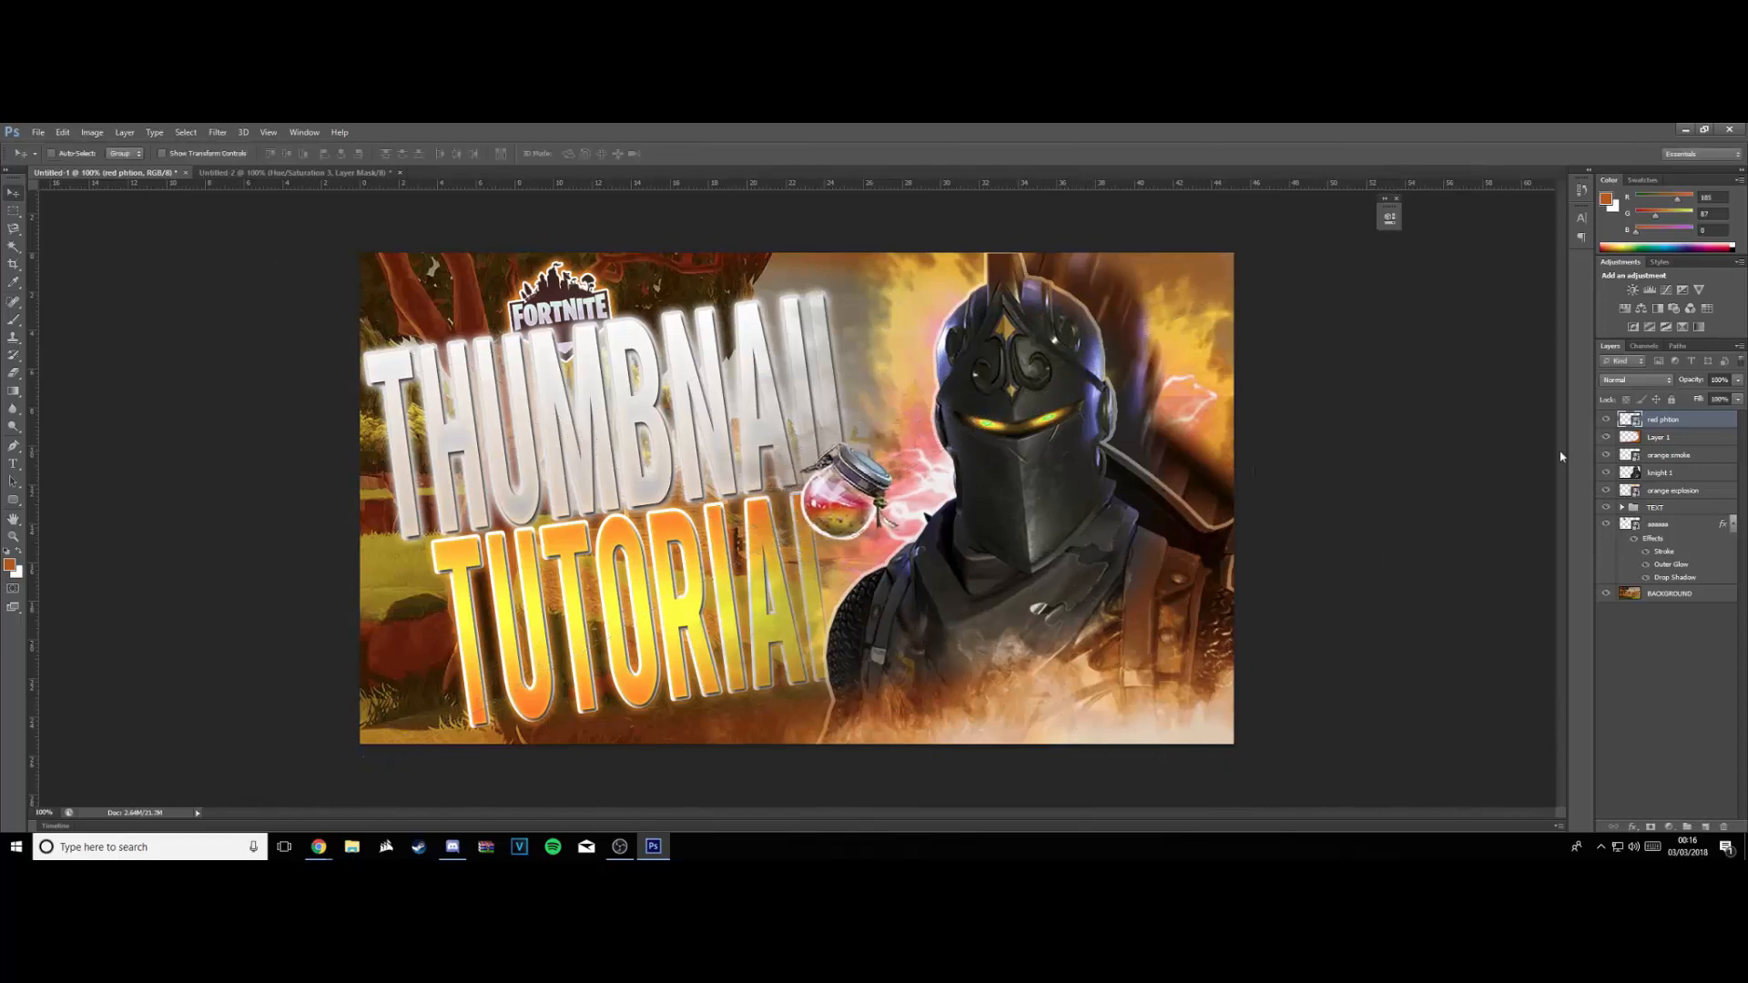
# Duplicate the red potion layer within Untitled-1 and move the copy over the middle of the title text
pyautogui.rightClick(1715, 428)
pyautogui.click(1567, 334)
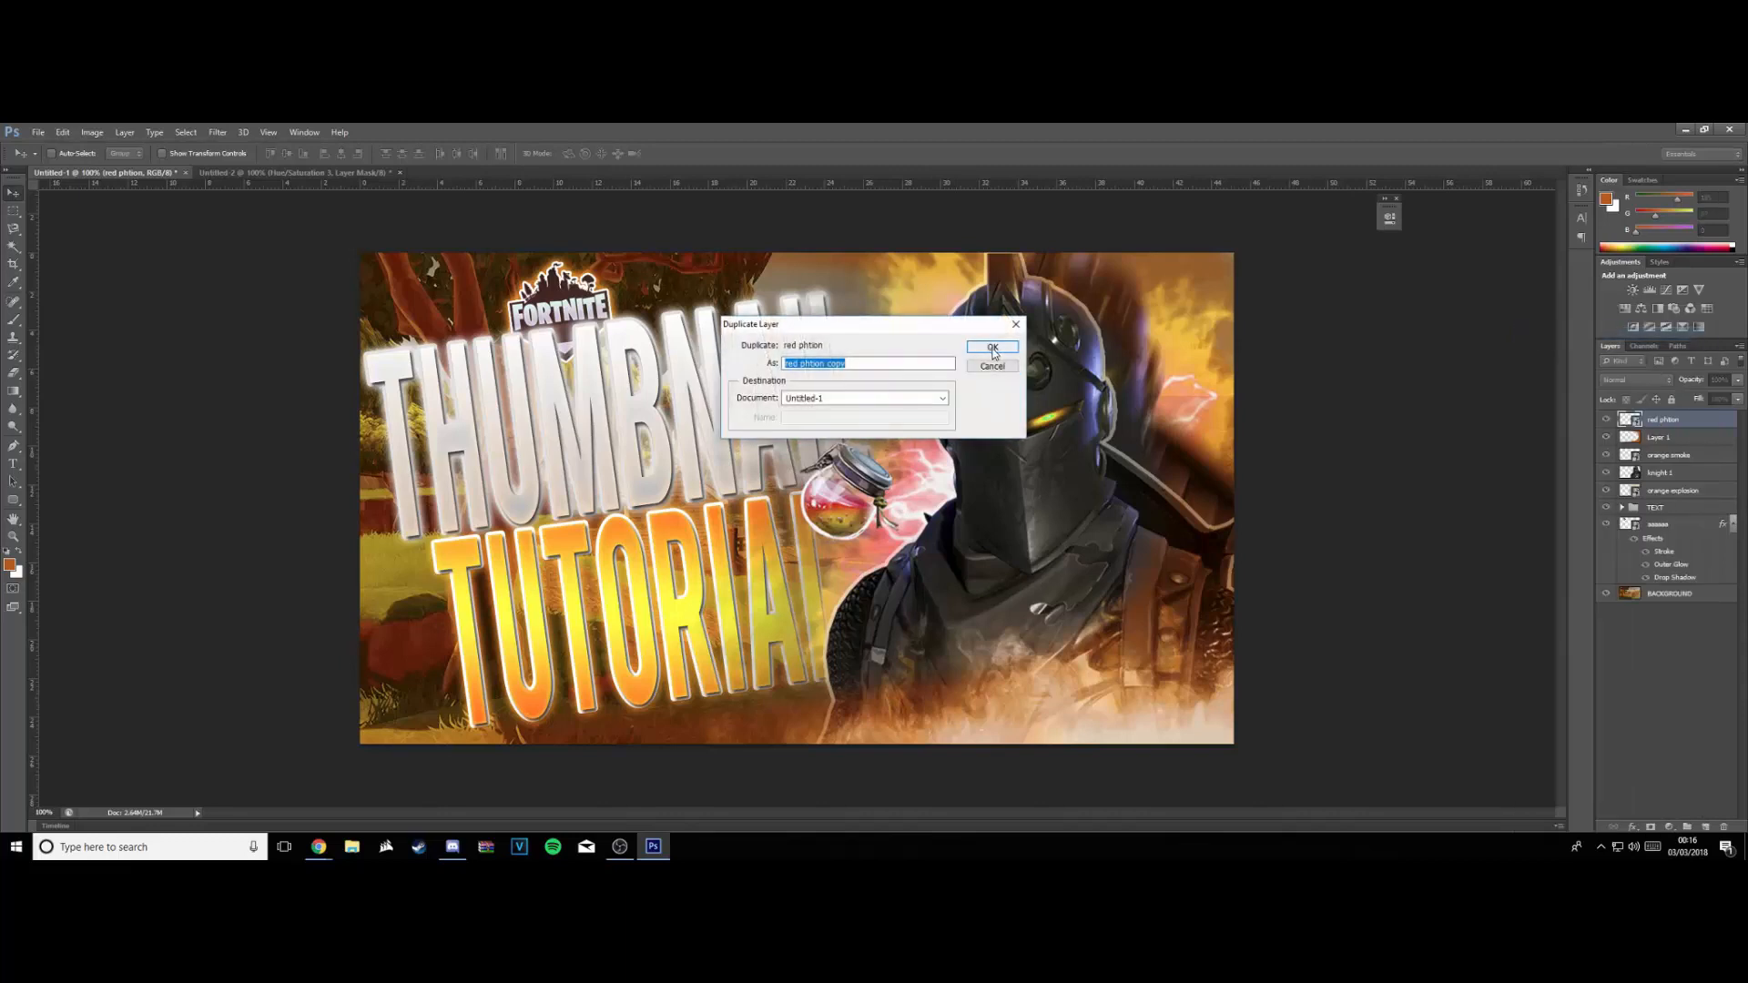
pyautogui.click(991, 346)
pyautogui.moveTo(820, 522); pyautogui.dragTo(602, 500)
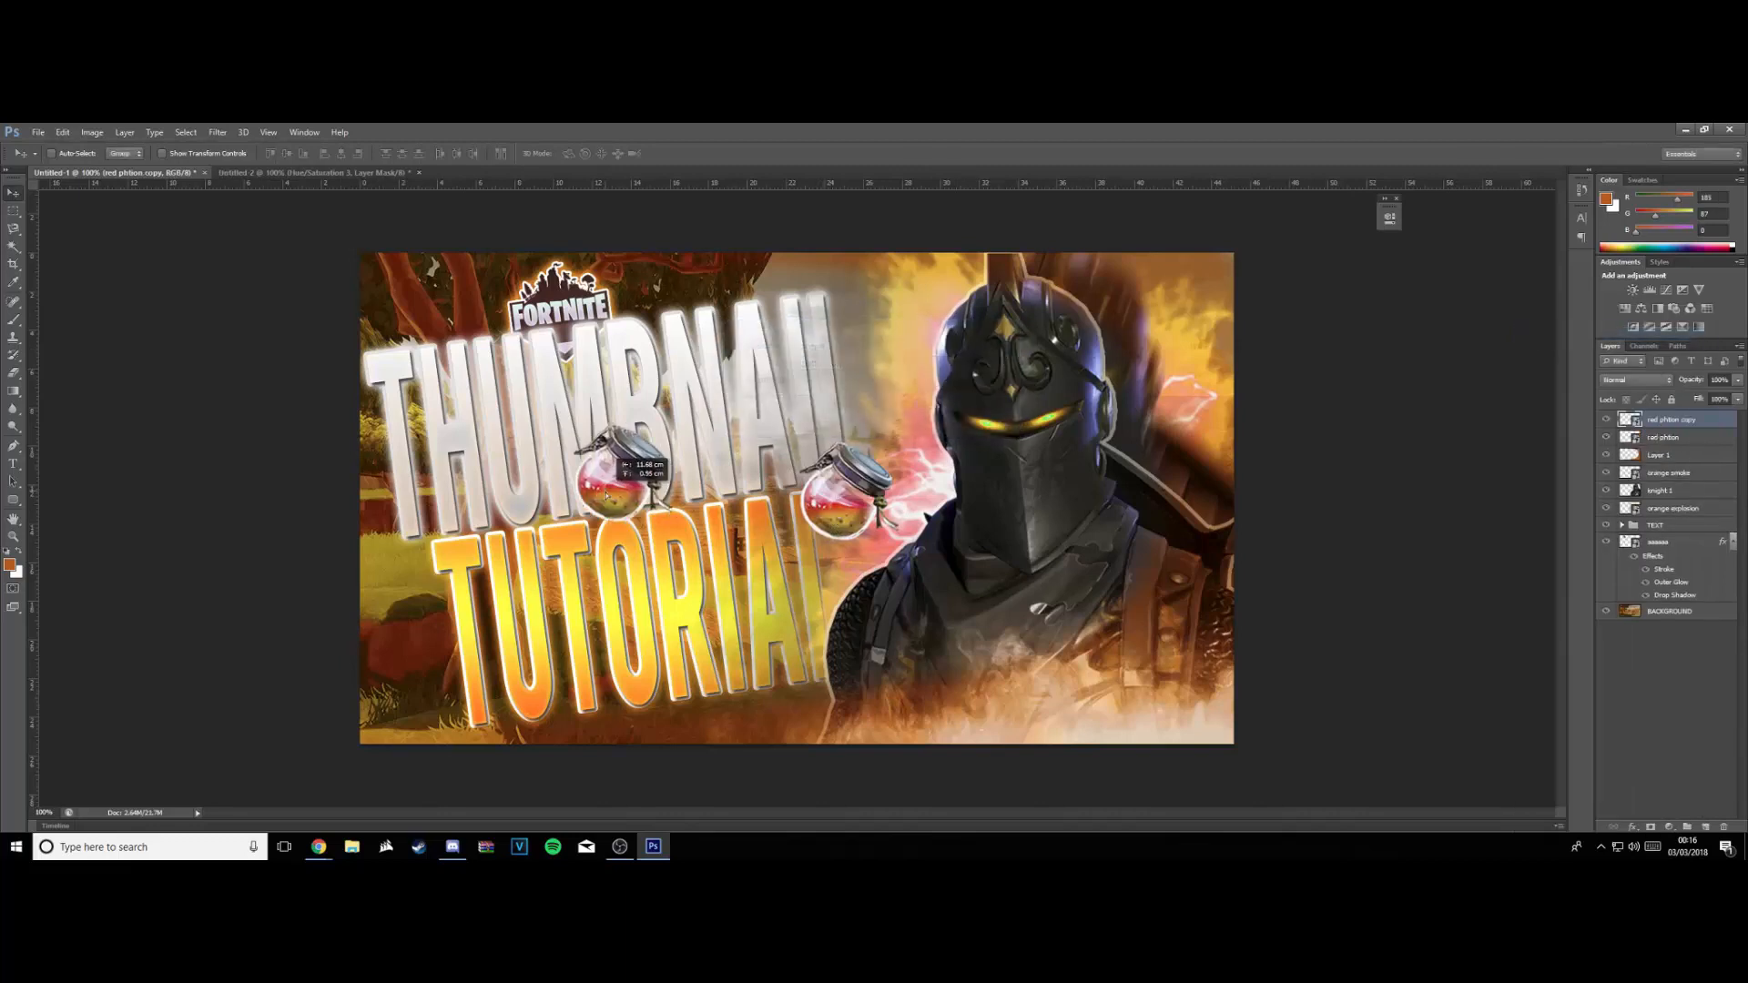
# Shrink the potion copy to about 96%, rotate it about 54° counterclockwise above THUMBNAIL's first letter, and put its layer beneath the TEXT group
pyautogui.hotkey('ctrl', 't')
pyautogui.moveTo(1085, 333); pyautogui.dragTo(1022, 509)
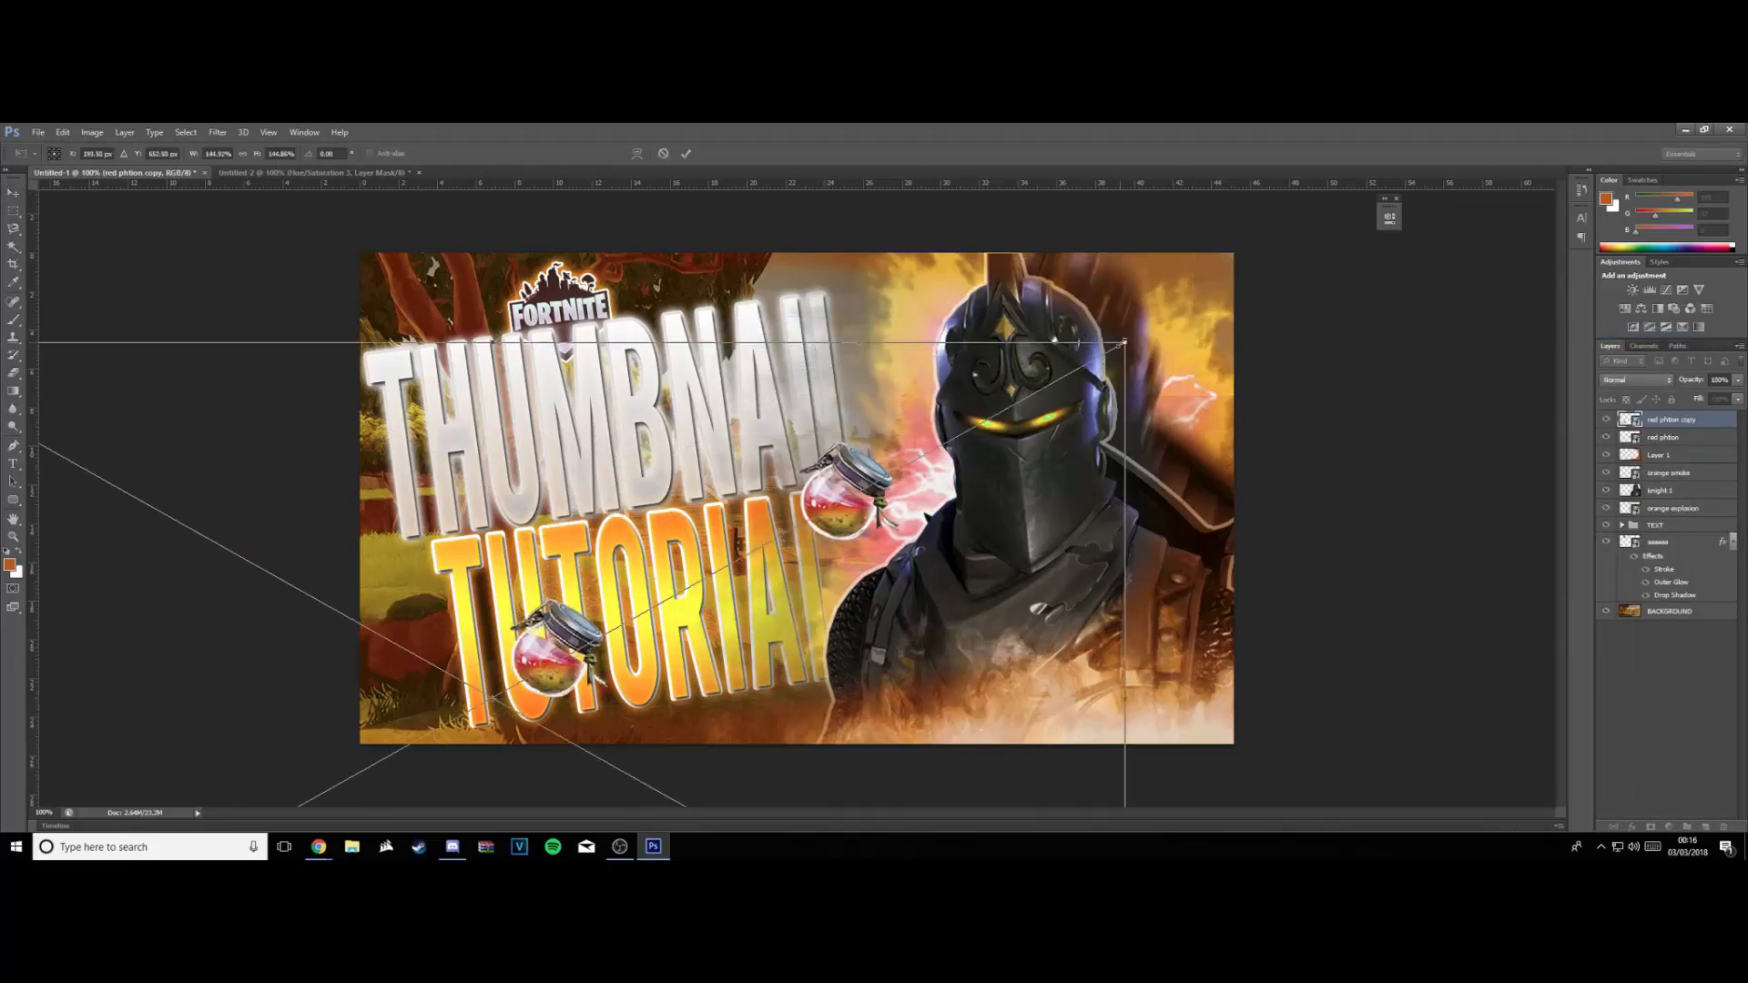
pyautogui.moveTo(1126, 342); pyautogui.dragTo(676, 554)
pyautogui.moveTo(727, 689); pyautogui.dragTo(667, 336)
pyautogui.moveTo(791, 435); pyautogui.dragTo(797, 391)
pyautogui.moveTo(562, 380)
pyautogui.mouseDown()
pyautogui.moveTo(591, 387)
pyautogui.moveTo(570, 383)
pyautogui.mouseUp()
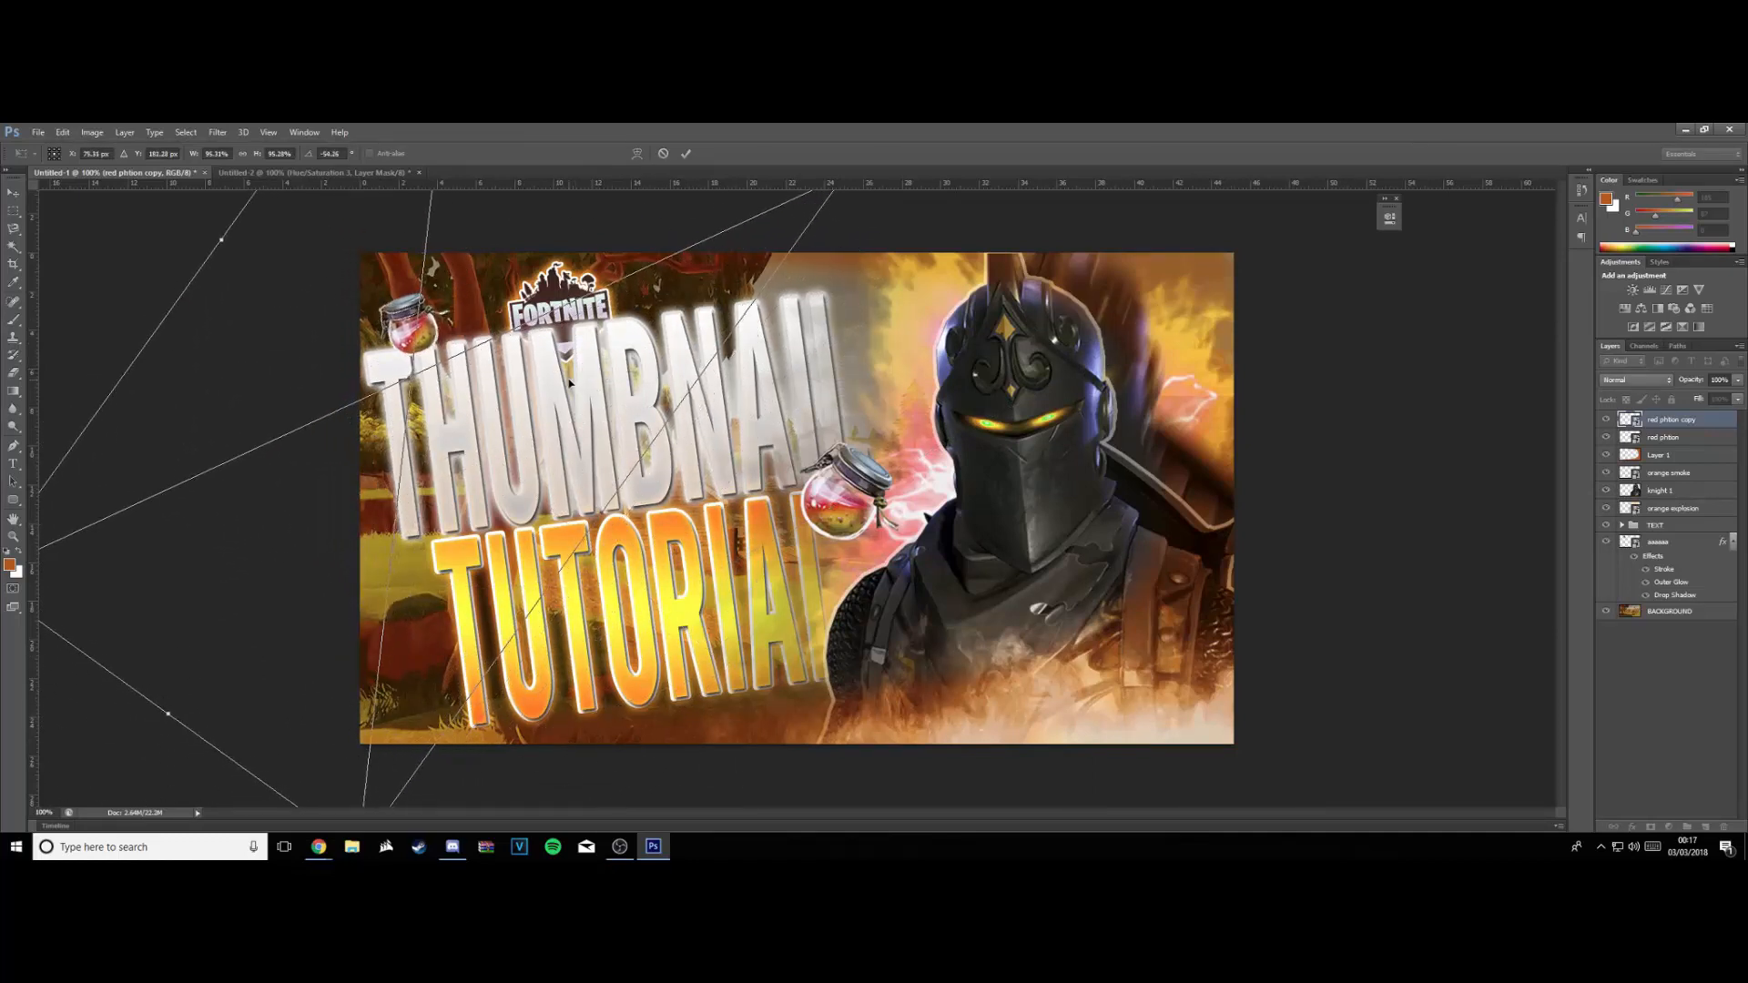
pyautogui.press('Return')
pyautogui.moveTo(1663, 421); pyautogui.dragTo(1672, 538)
# Duplicate the original red potion layer again and move this copy over the lower part of TUTORIAL
pyautogui.click(1667, 420)
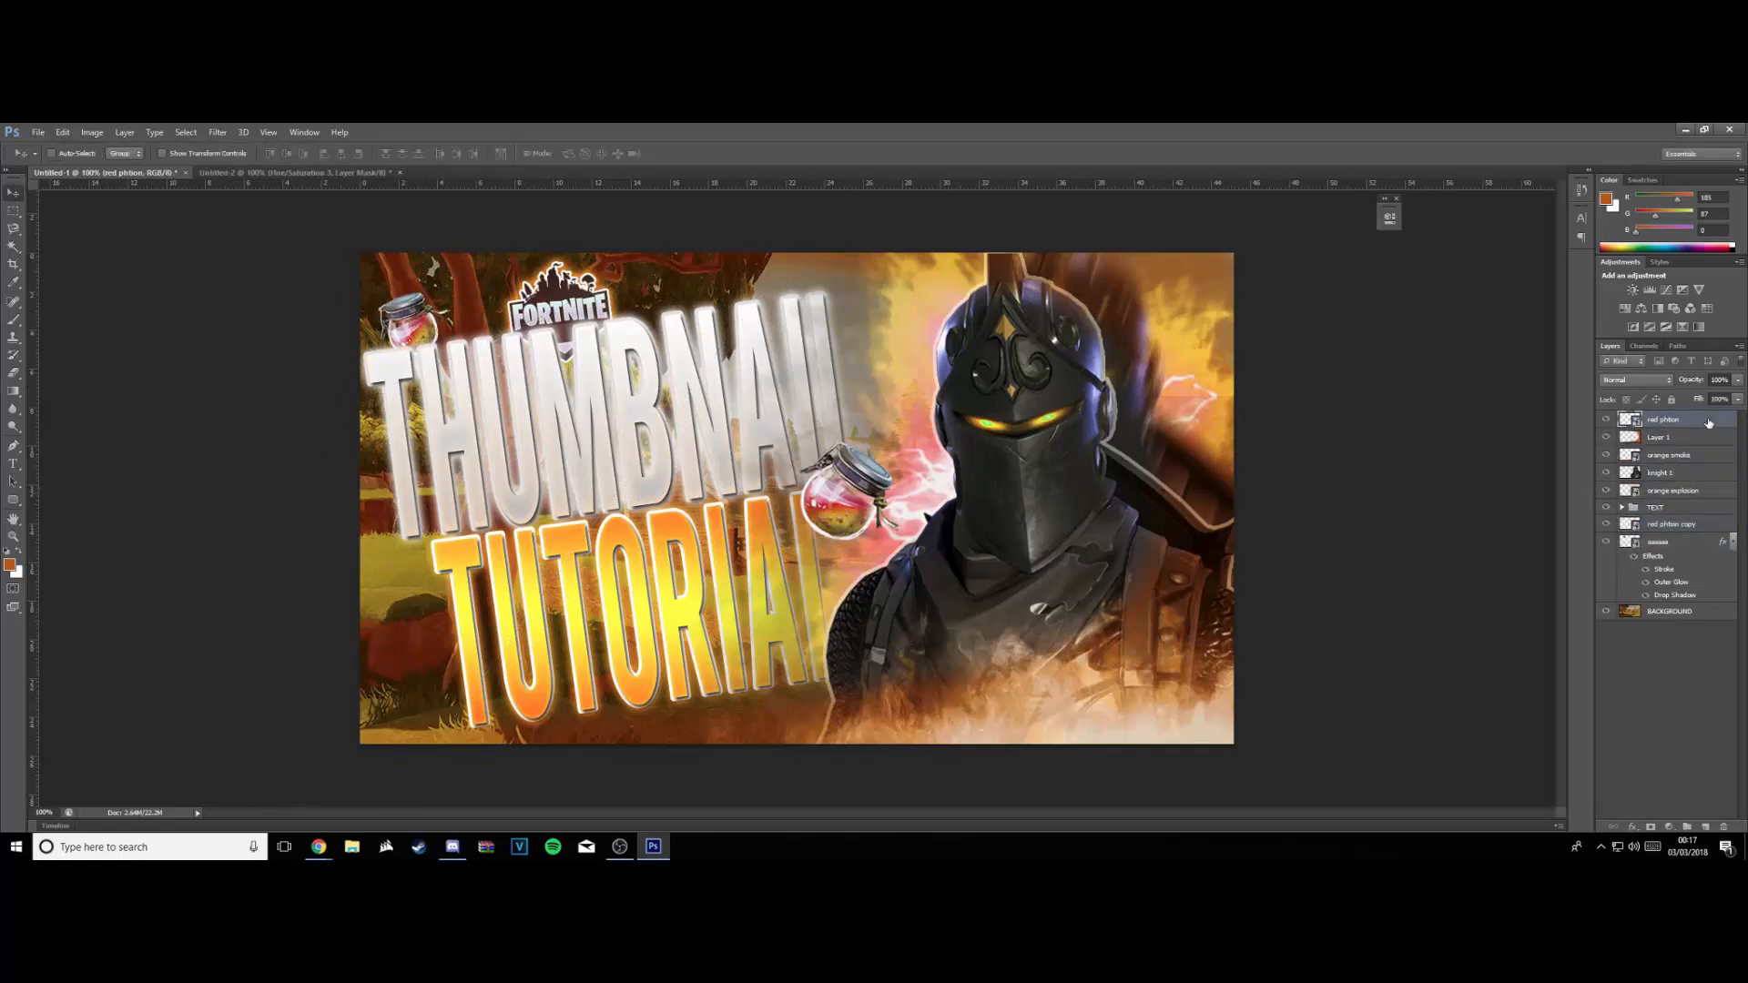
pyautogui.rightClick(1666, 420)
pyautogui.click(1566, 337)
pyautogui.click(993, 347)
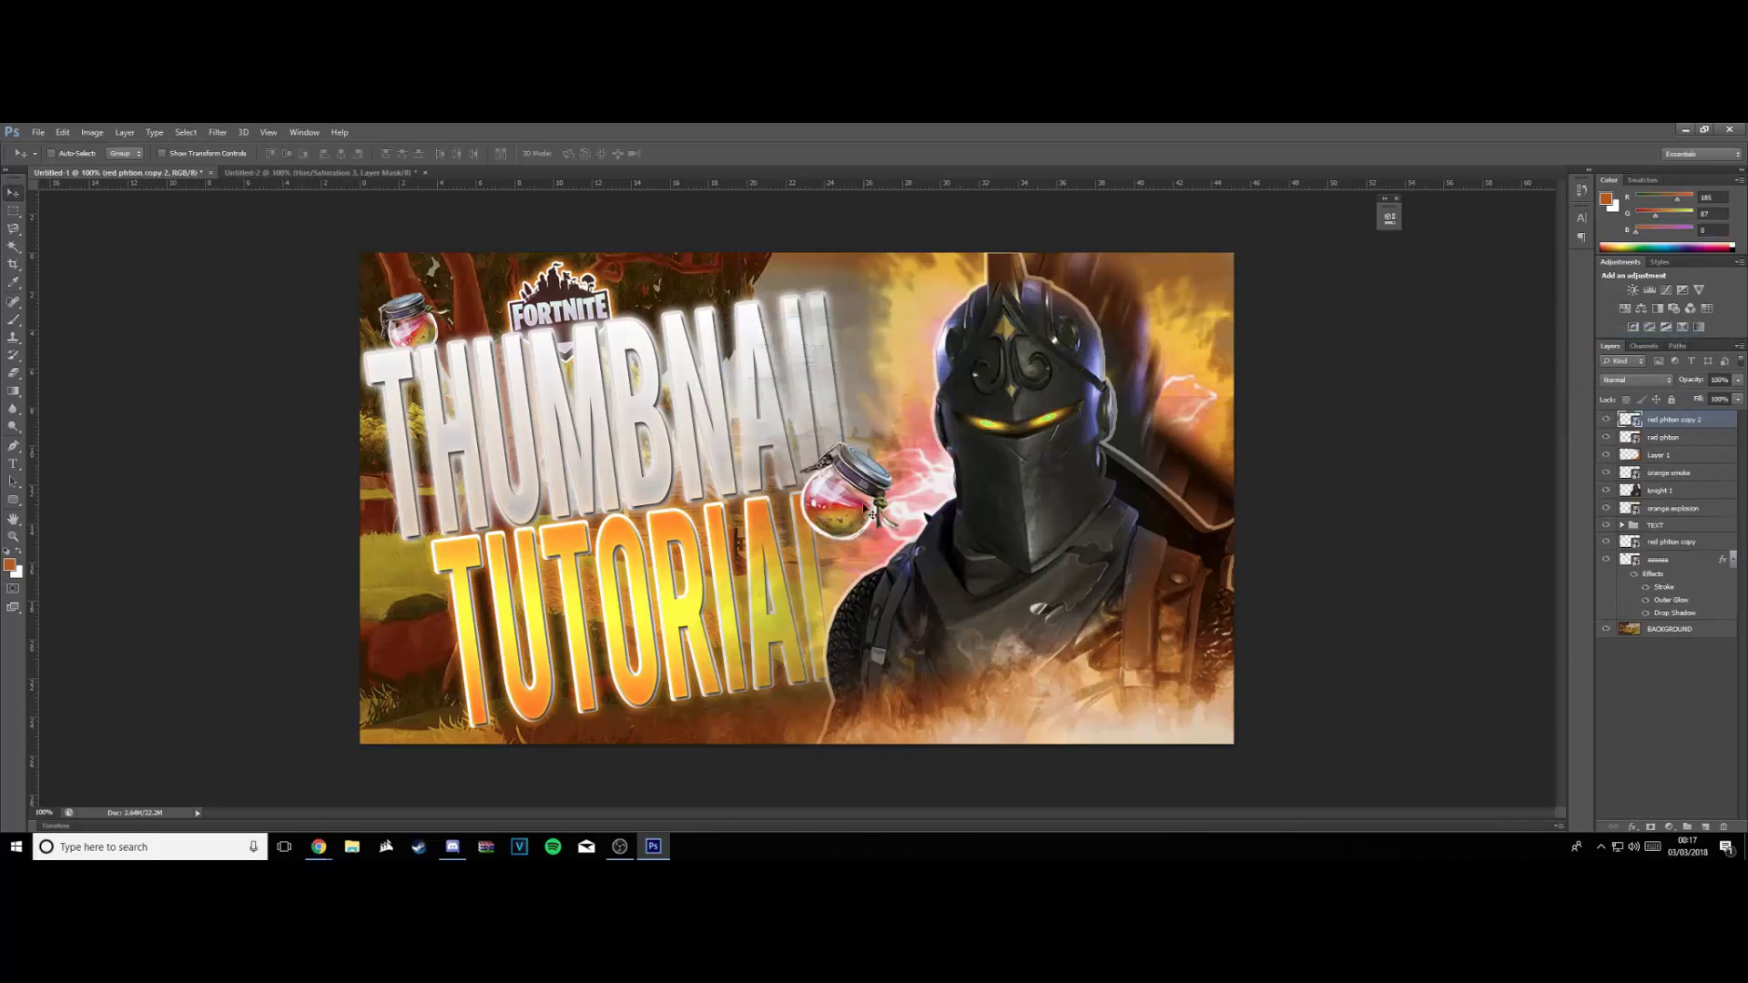
pyautogui.moveTo(833, 516); pyautogui.dragTo(551, 712)
# Rotate the second potion copy about 32° counterclockwise, shrink it, and place it at the canvas's lower edge beneath the U of TUTORIAL
pyautogui.hotkey('ctrl', 't')
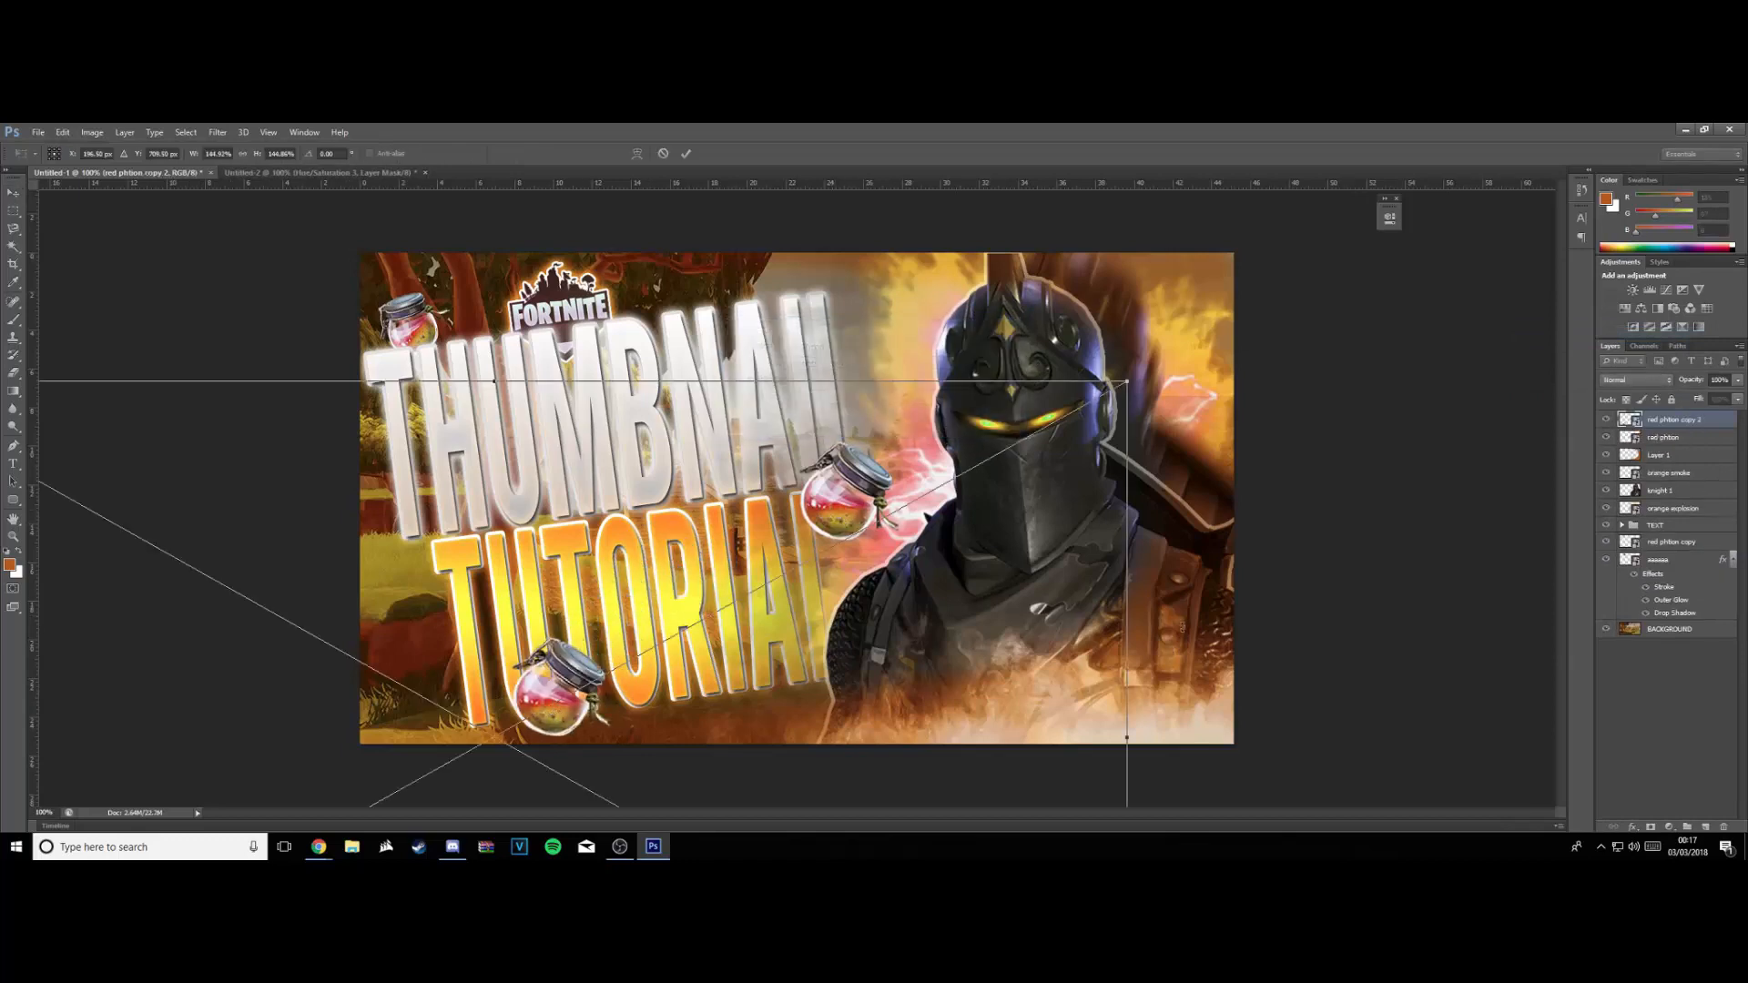
pyautogui.moveTo(1174, 656); pyautogui.dragTo(1017, 318)
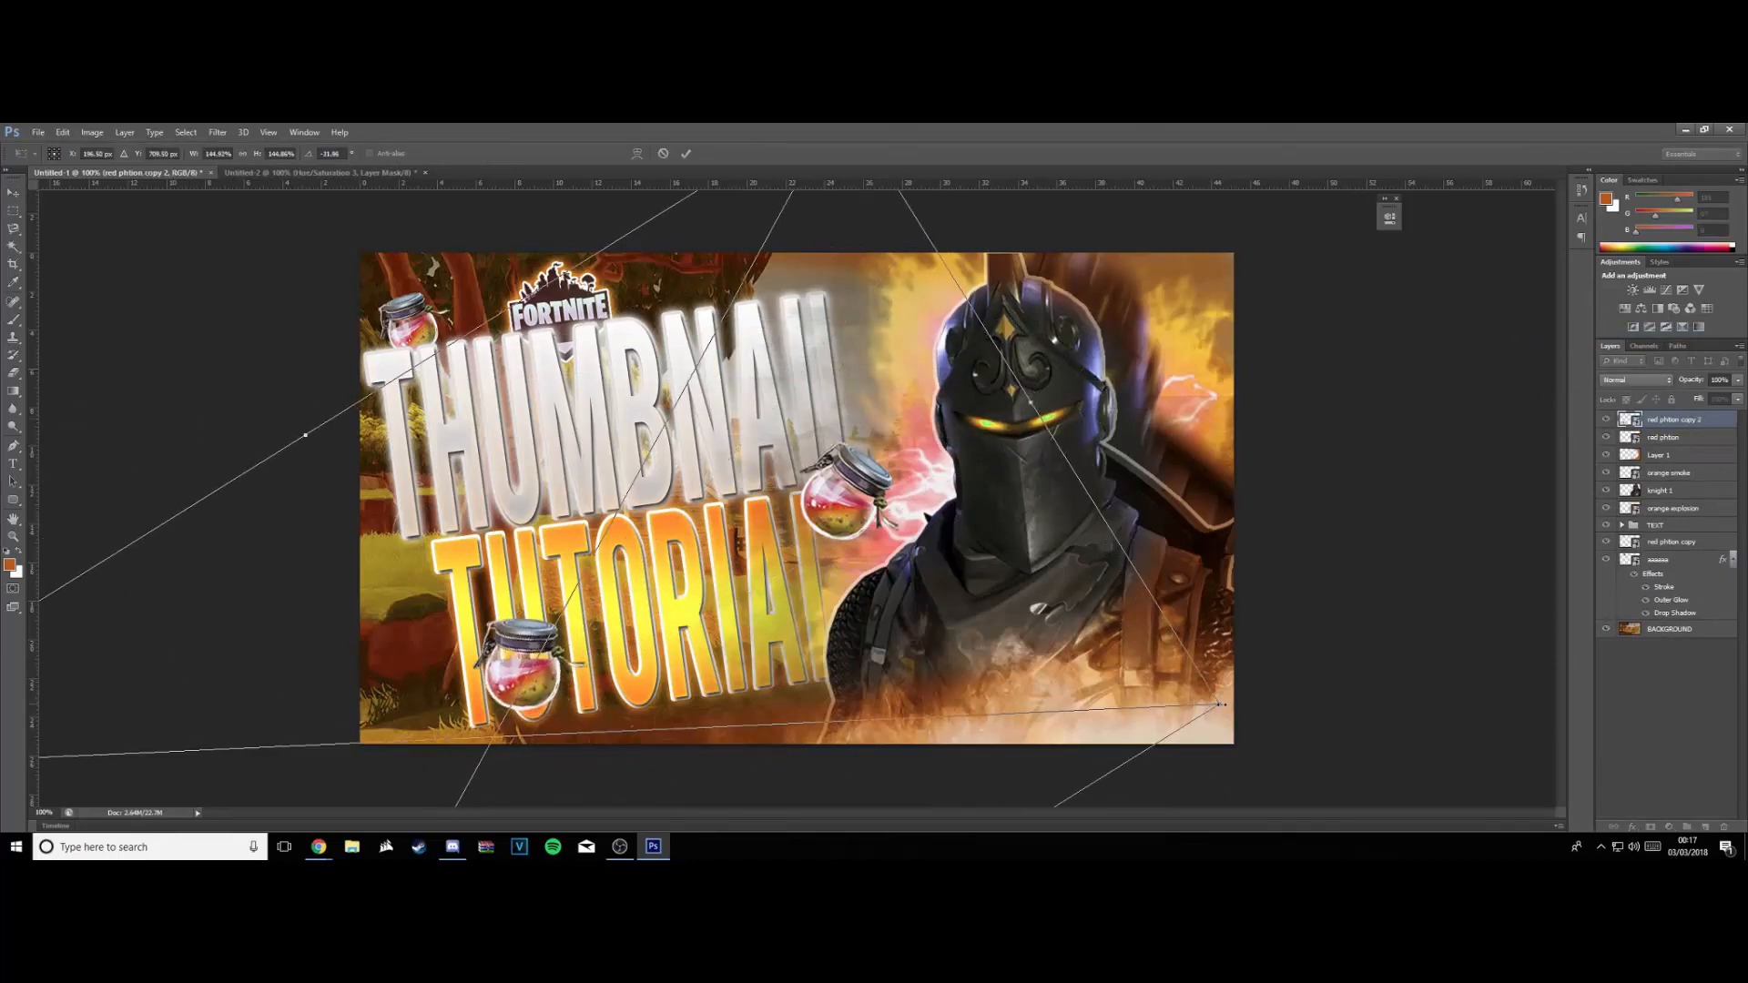
pyautogui.moveTo(1202, 655); pyautogui.dragTo(838, 713)
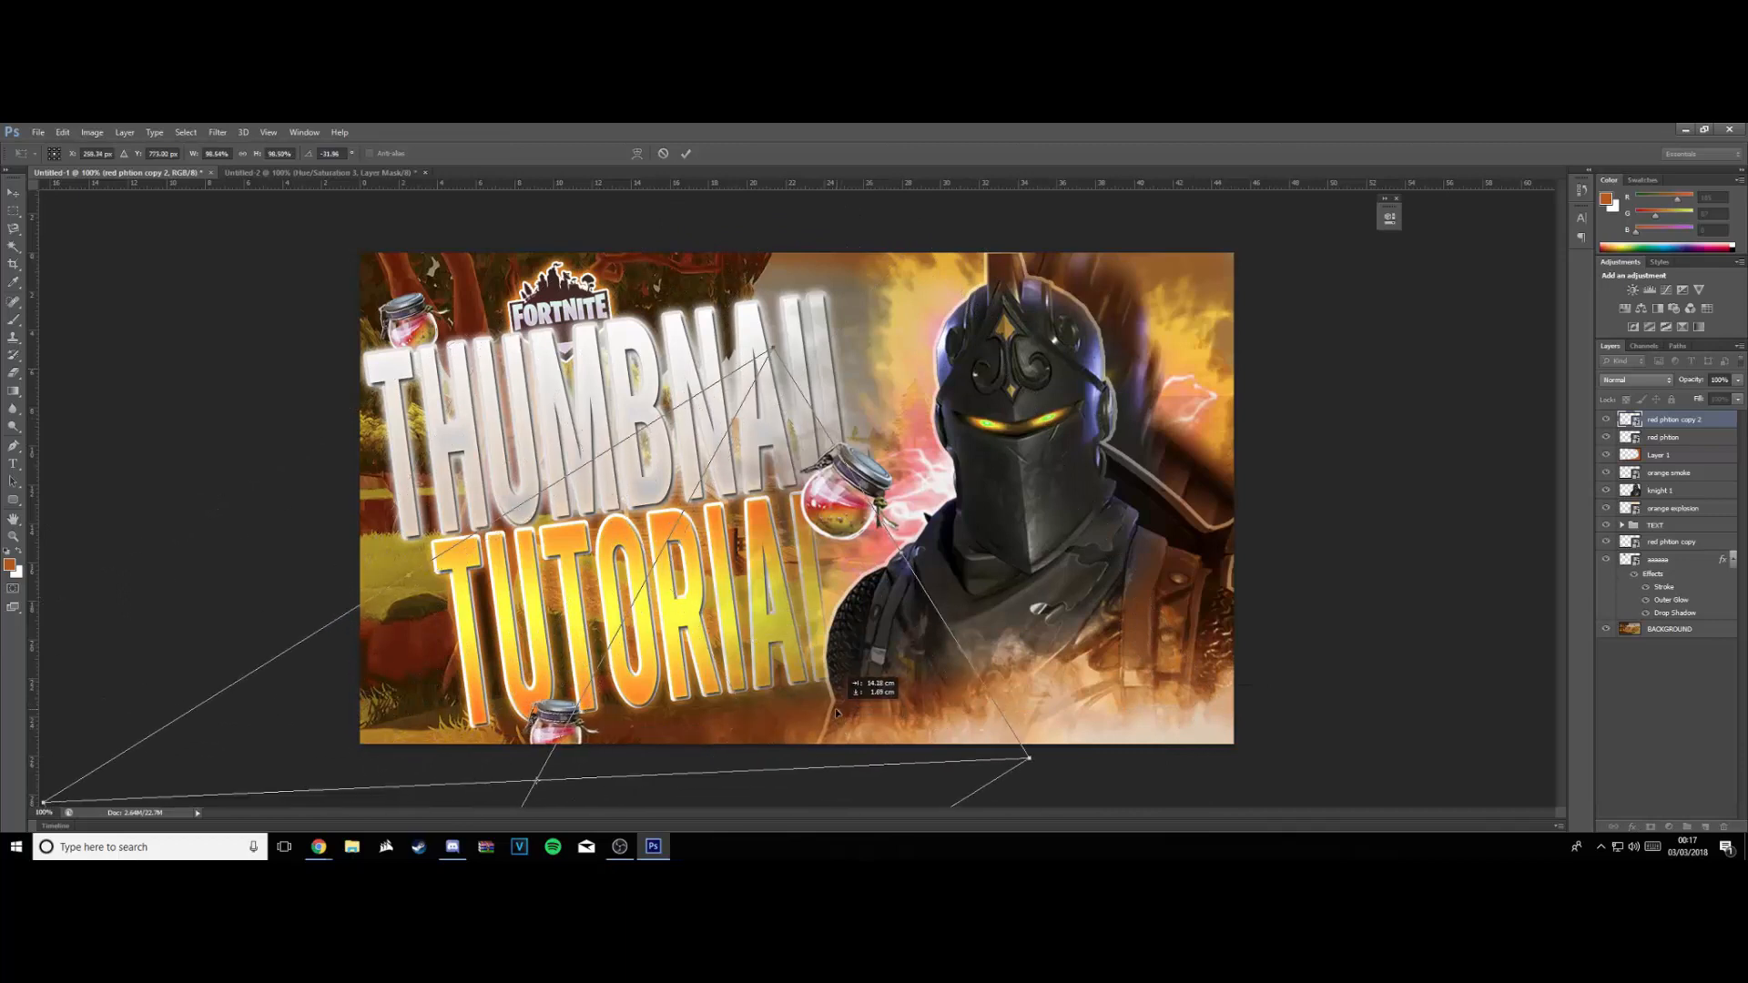
pyautogui.moveTo(920, 633); pyautogui.dragTo(938, 628)
pyautogui.moveTo(768, 666); pyautogui.dragTo(778, 681)
pyautogui.press('Return')
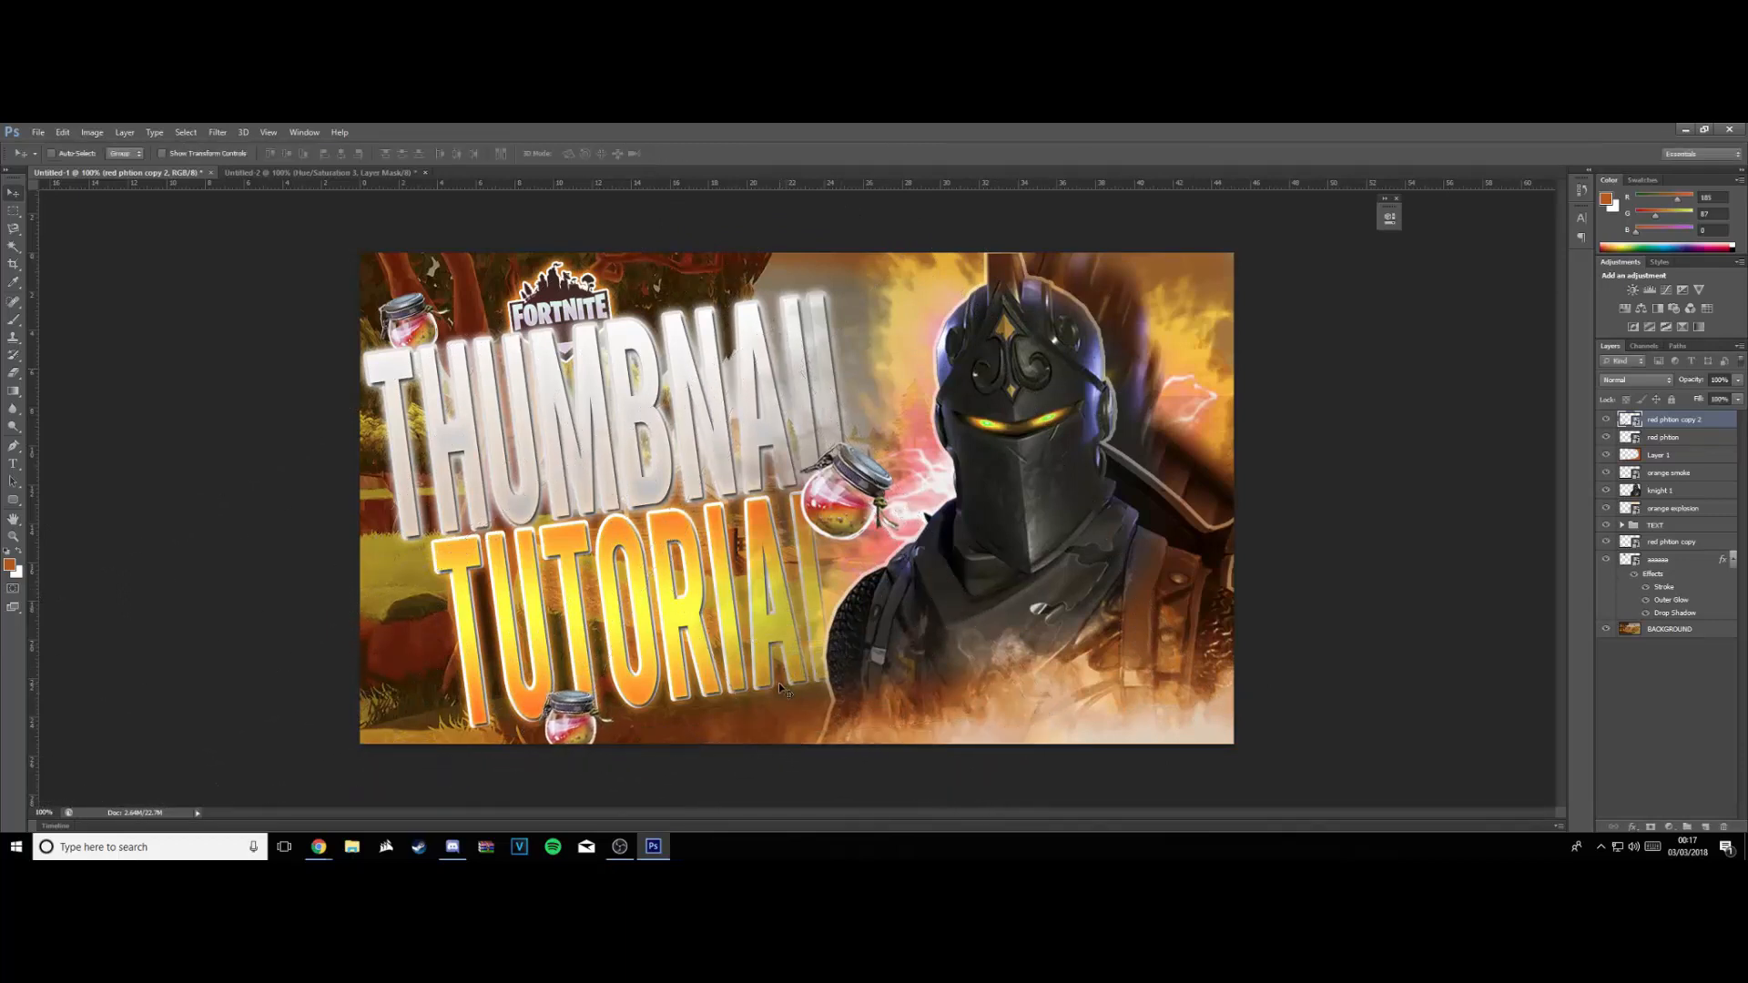